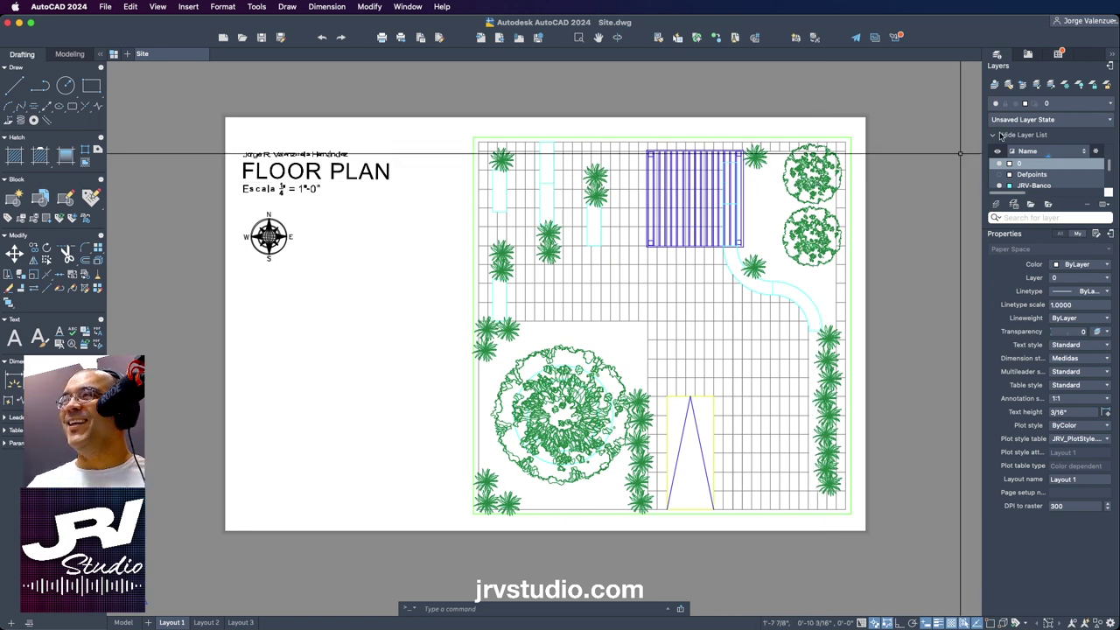
Turn off the JRV-Planting layer to hide the trees and plantings.
click(1110, 67)
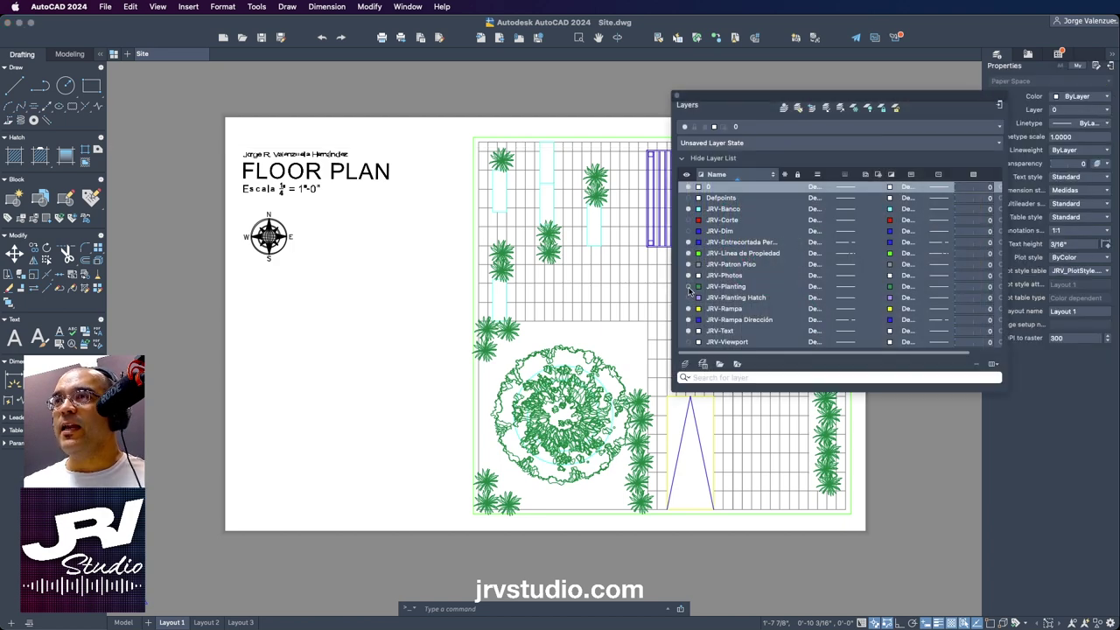
click(689, 287)
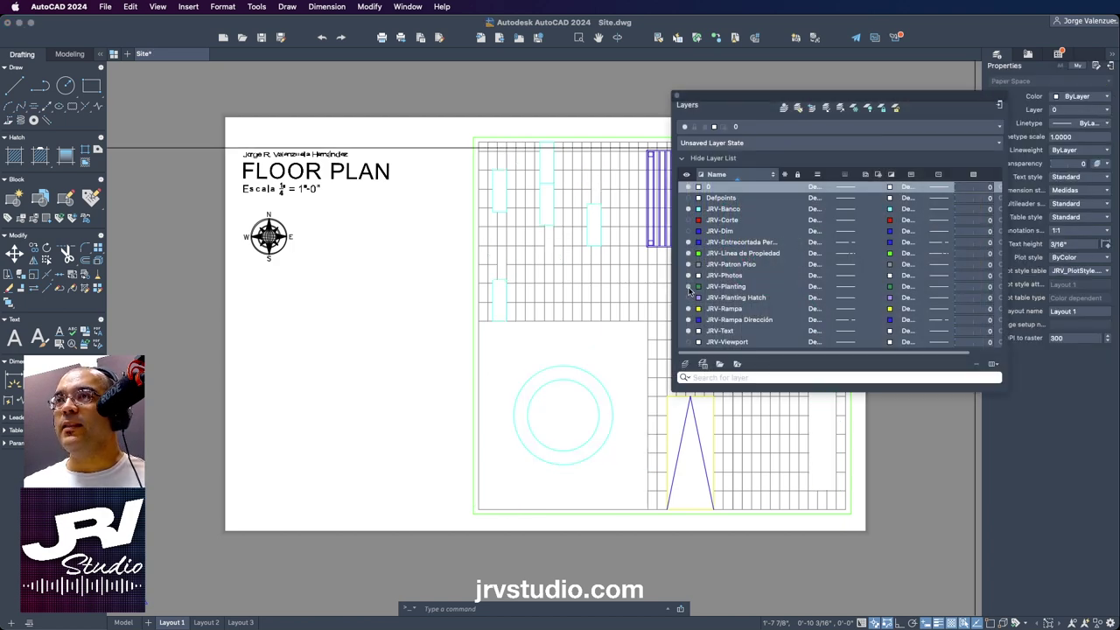
click(1000, 107)
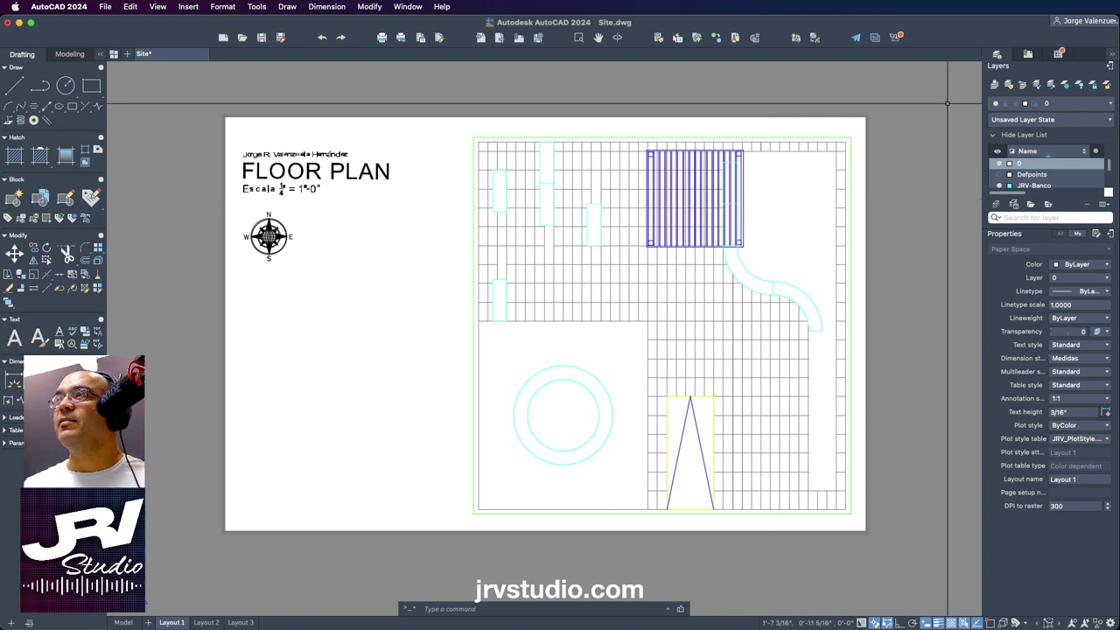
Turn off the JRV-Entrecortada Pergola layer to hide the purple pergola hatch.
click(1111, 67)
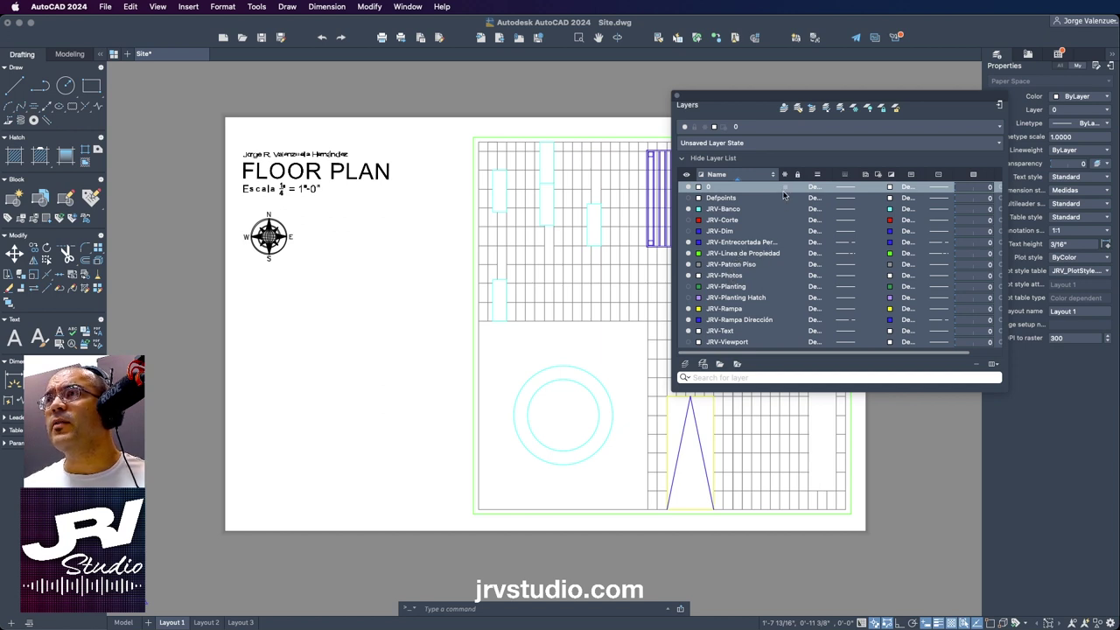
drag(775, 176, 803, 177)
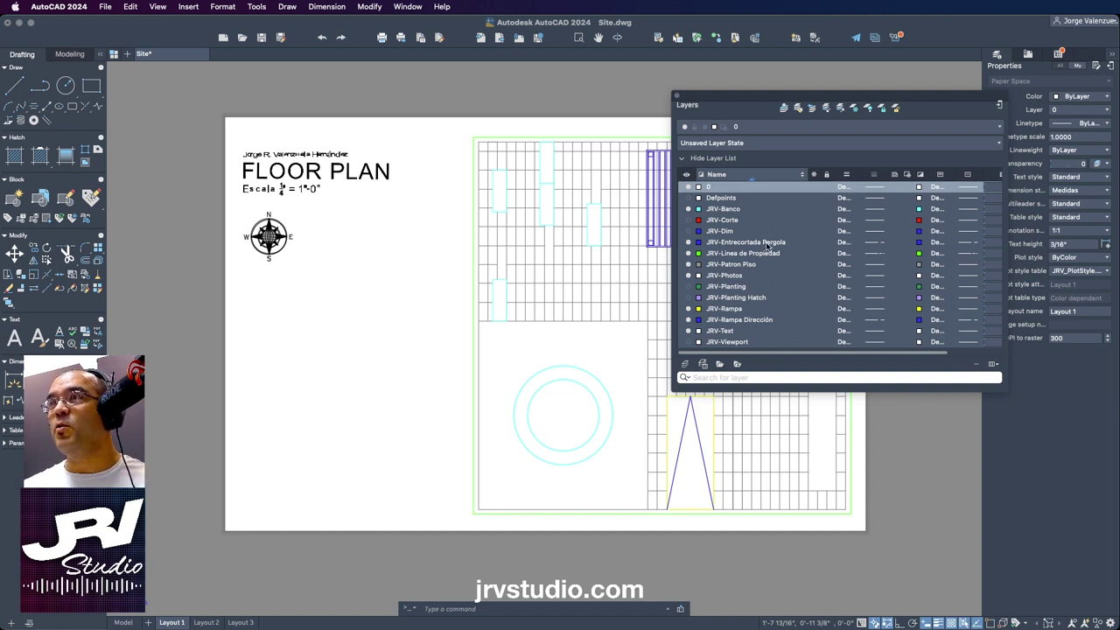
click(689, 242)
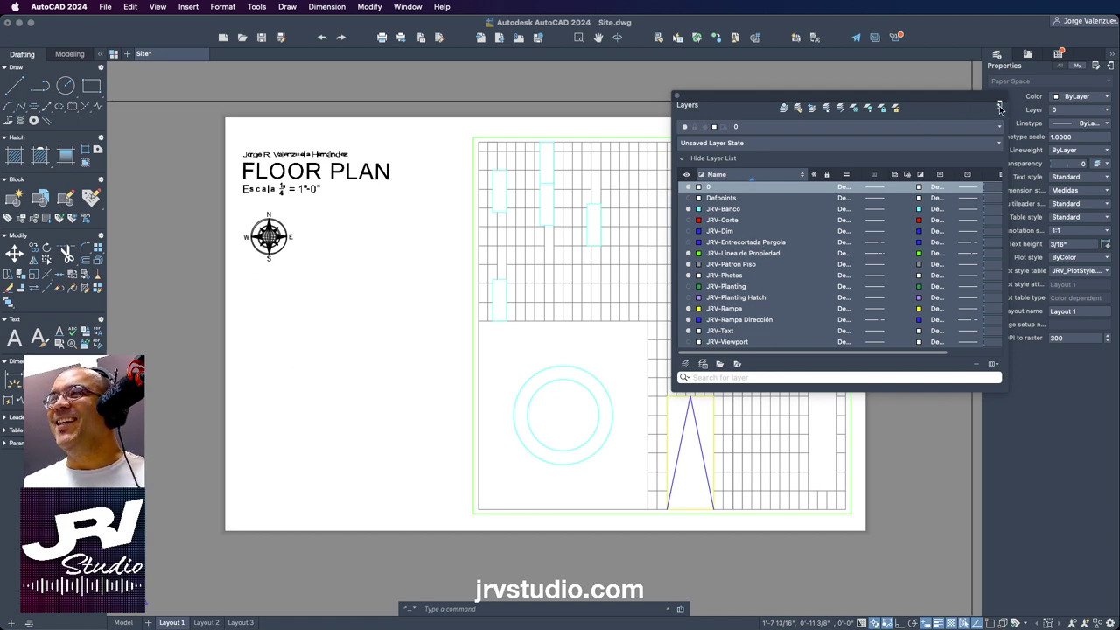
click(1000, 107)
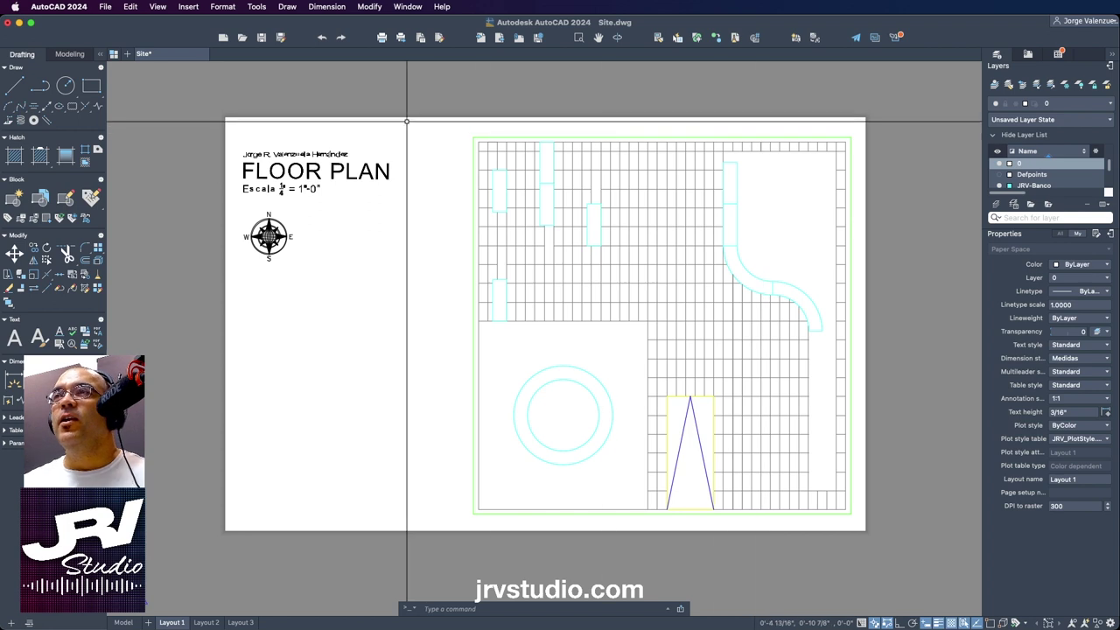
click(105, 6)
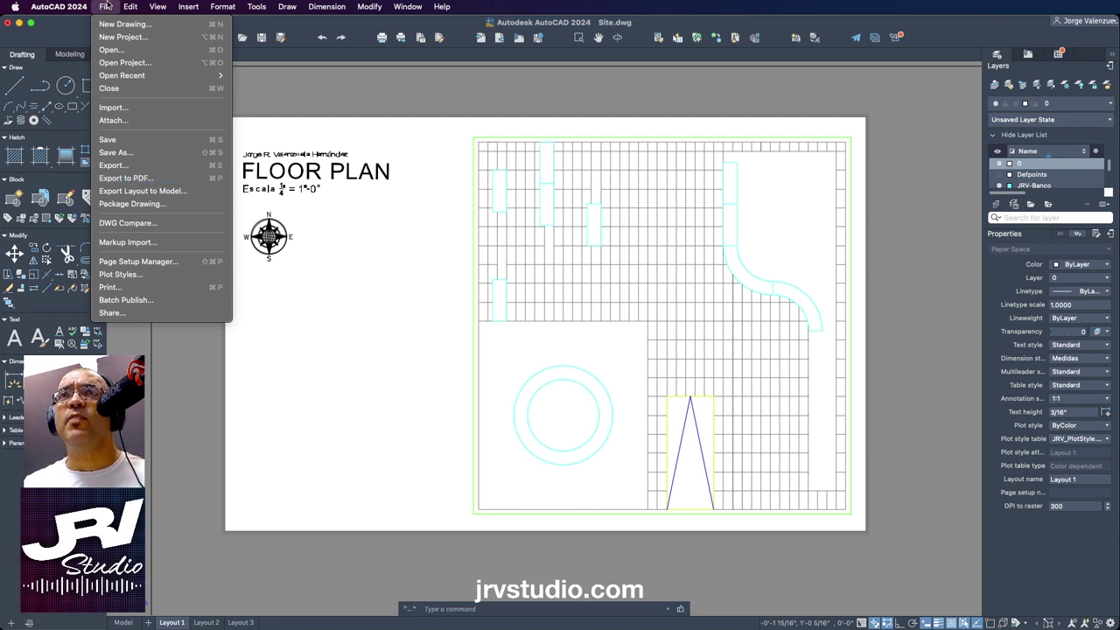
Start plotting the layout with DWG To PDF.pc3, keeping 11 x 17 paper.
click(136, 179)
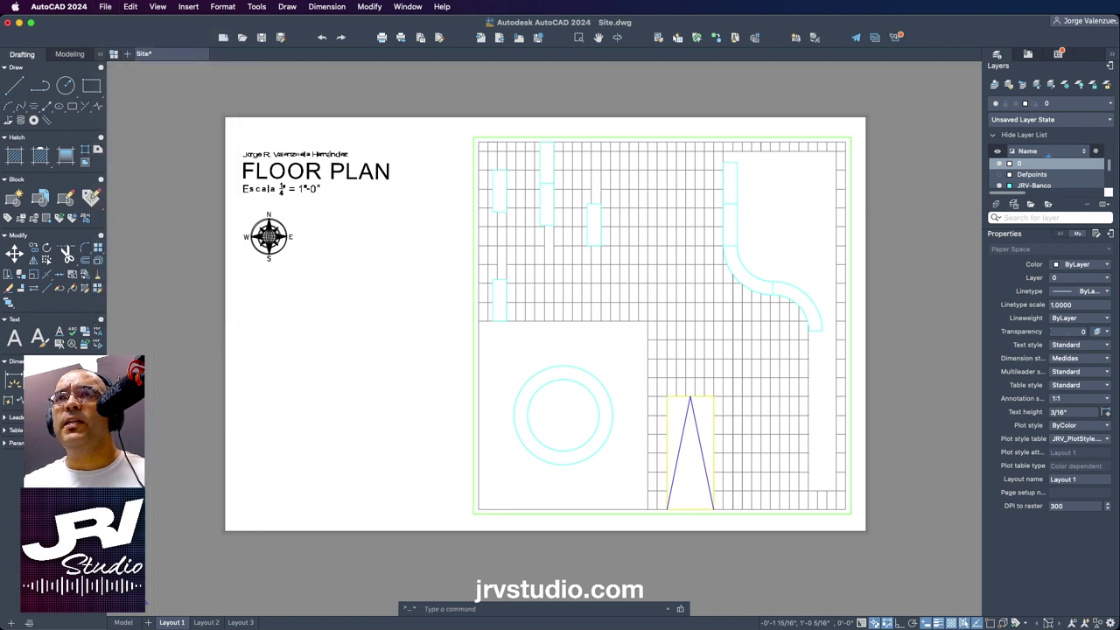
click(566, 278)
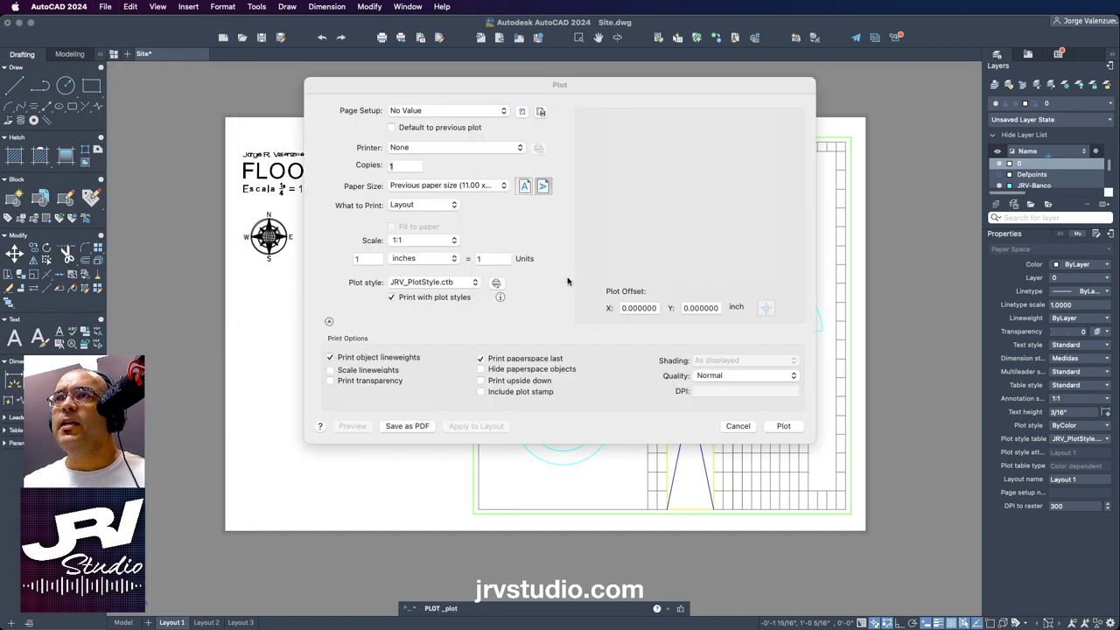
click(456, 148)
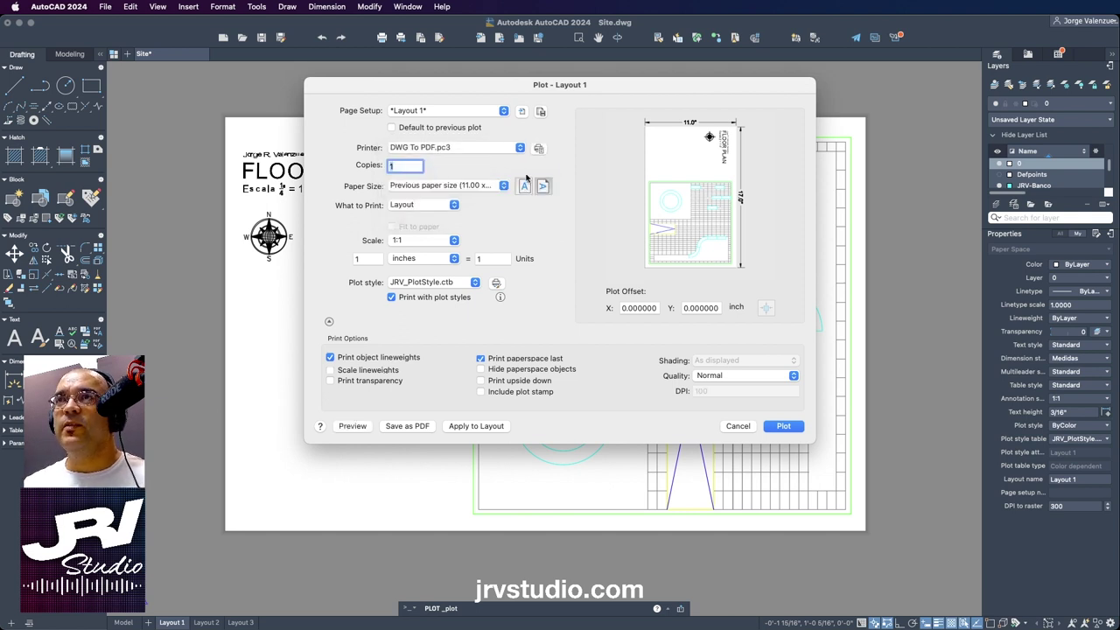
click(430, 187)
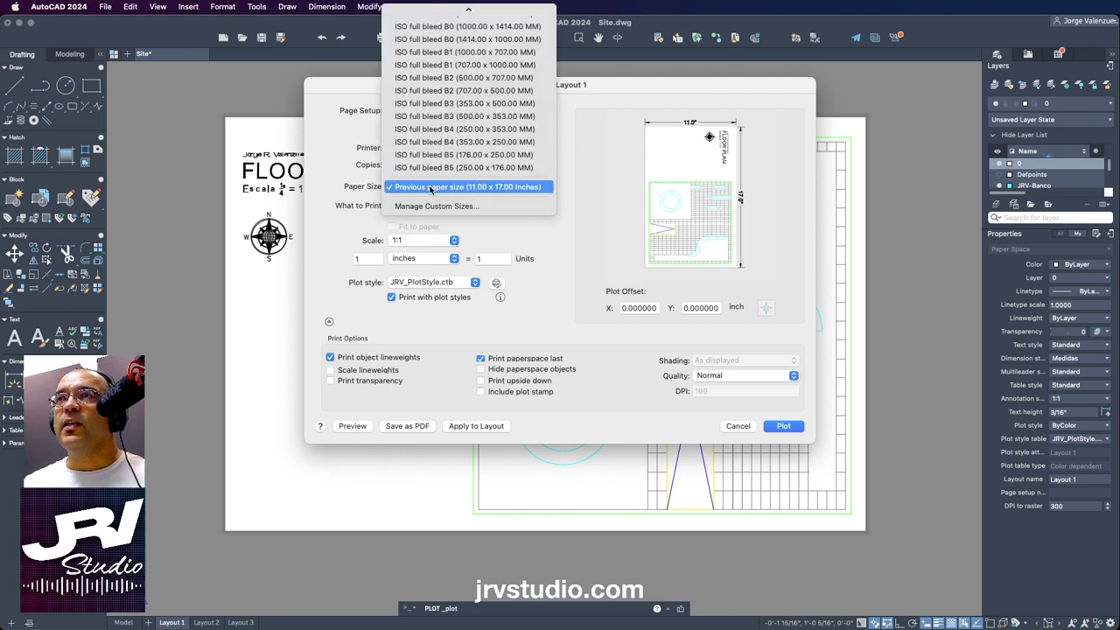
click(330, 228)
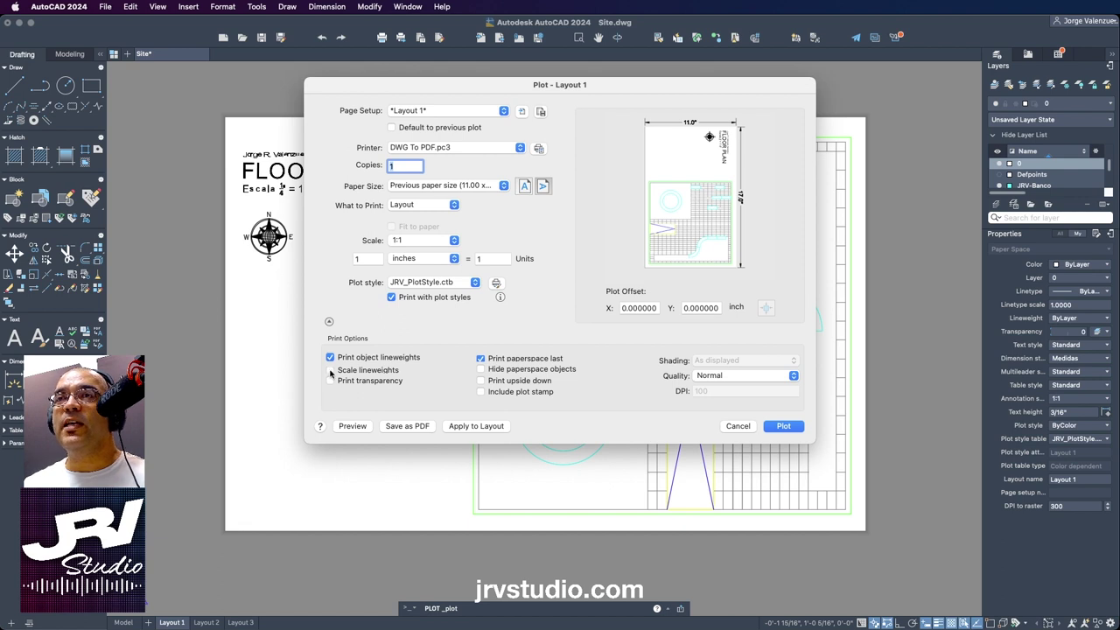
Turn on Scale lineweights, set Quality to Maximum, and choose Save as PDF.
click(330, 370)
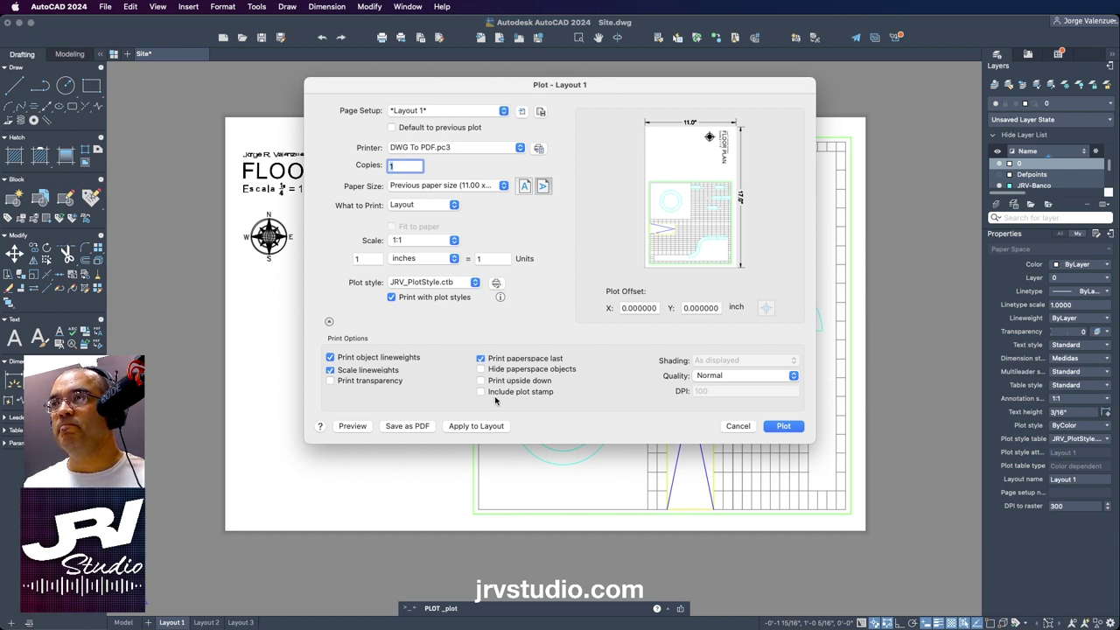
click(707, 378)
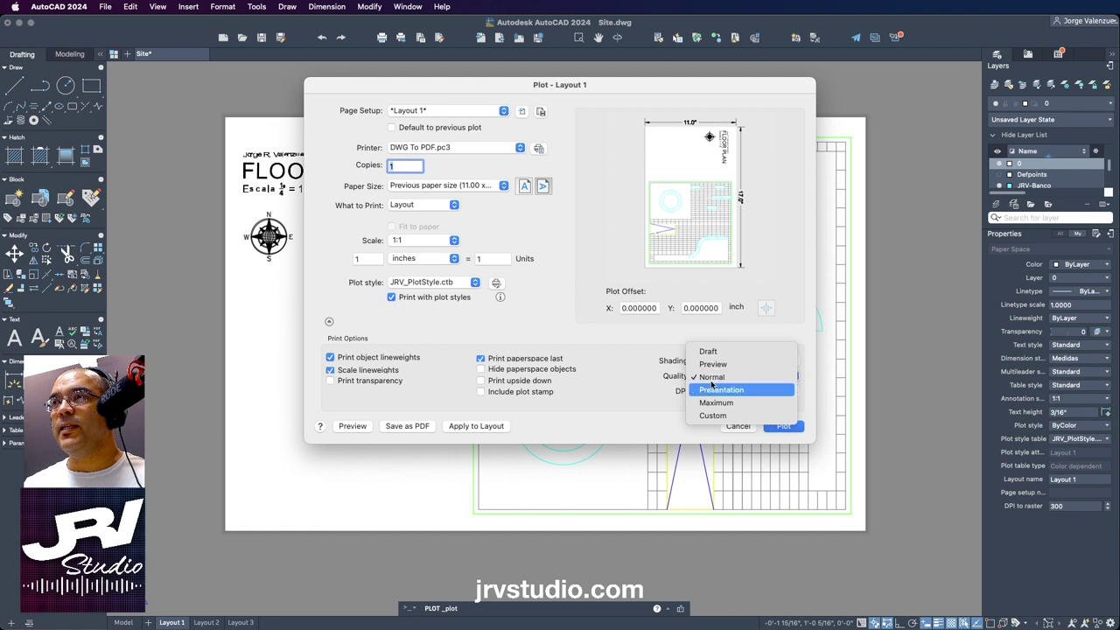
click(722, 404)
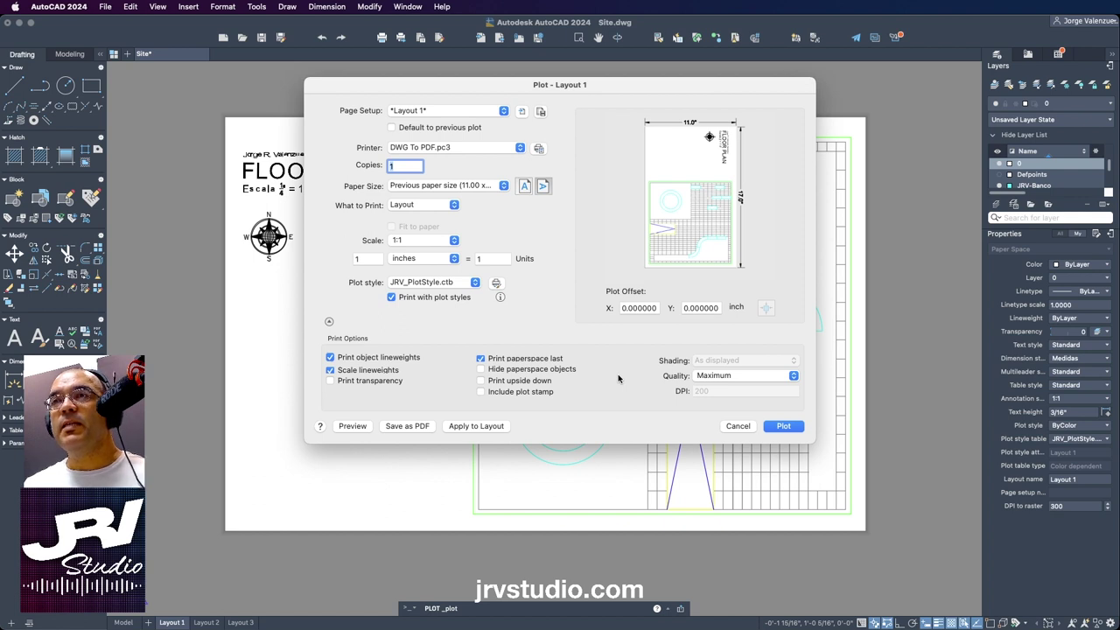
click(402, 428)
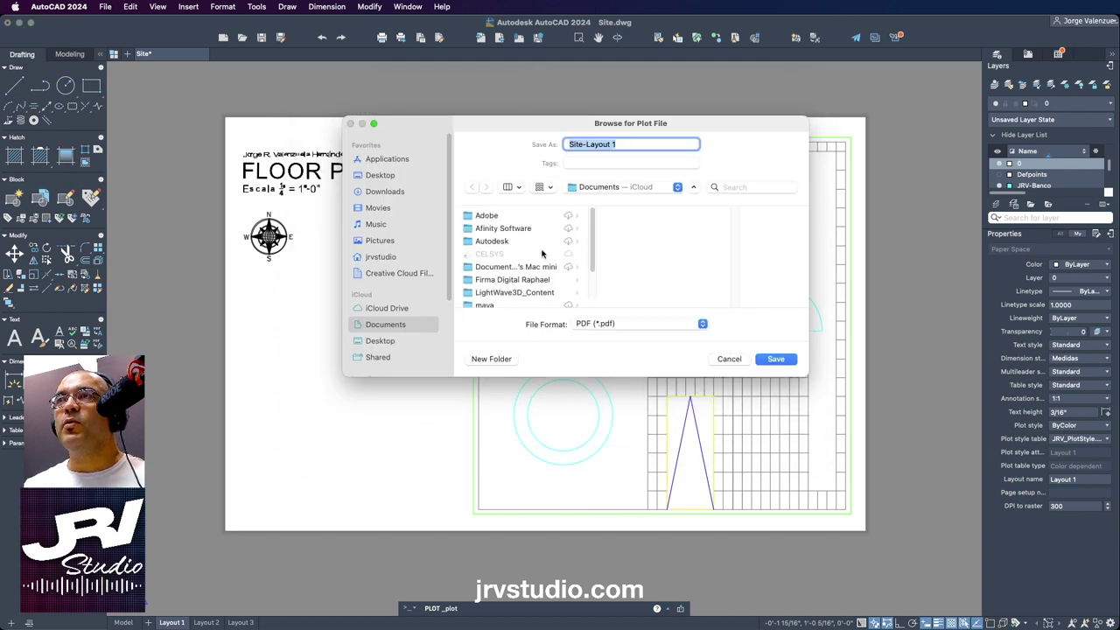
Save the plot to the Desktop as the PDF 'Layout'.
click(382, 179)
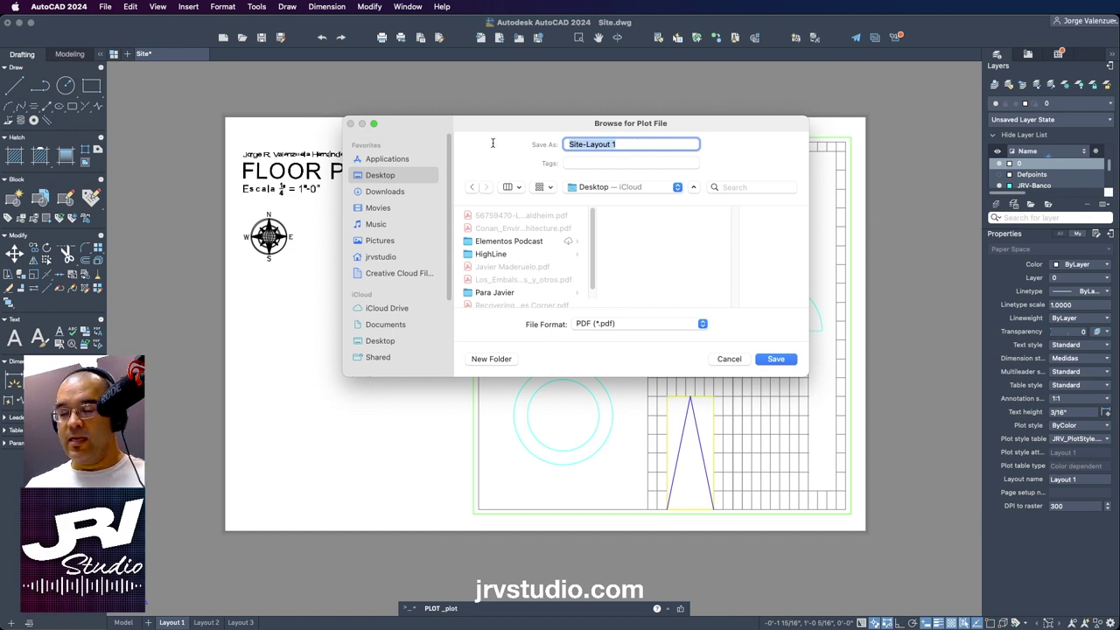
text(Layout)
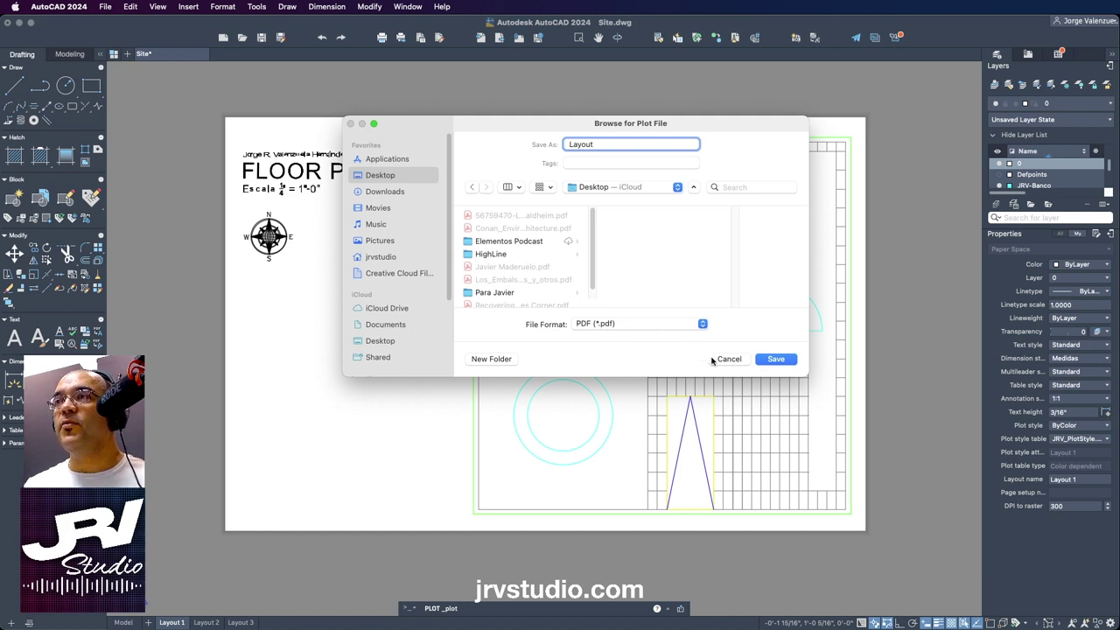
click(774, 359)
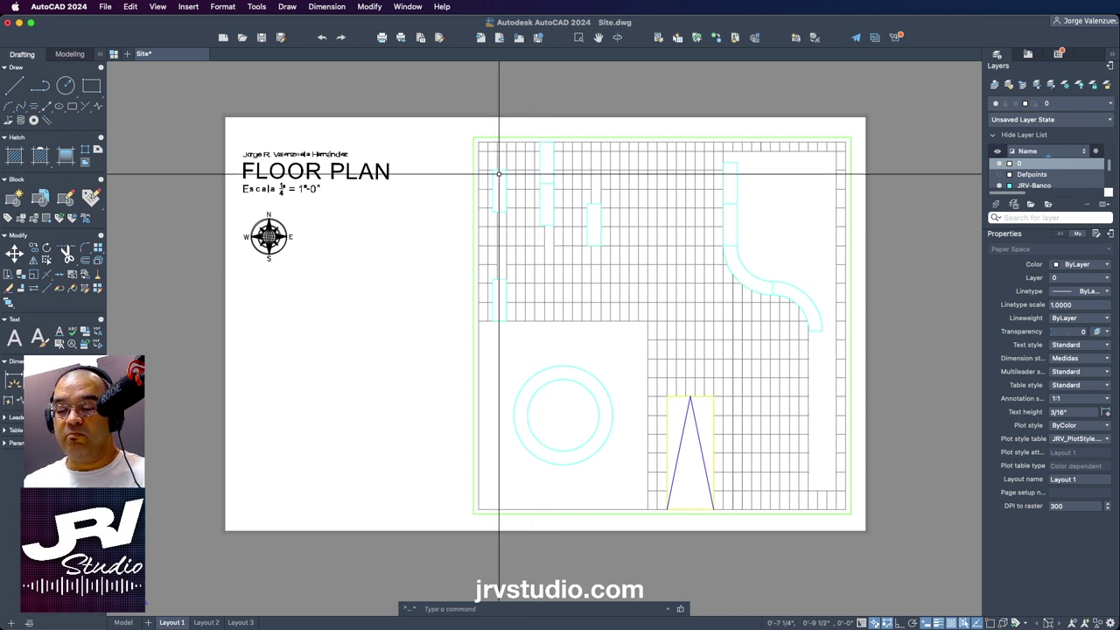
Save the Site drawing and float the full Layers list.
key(ctrl+s)
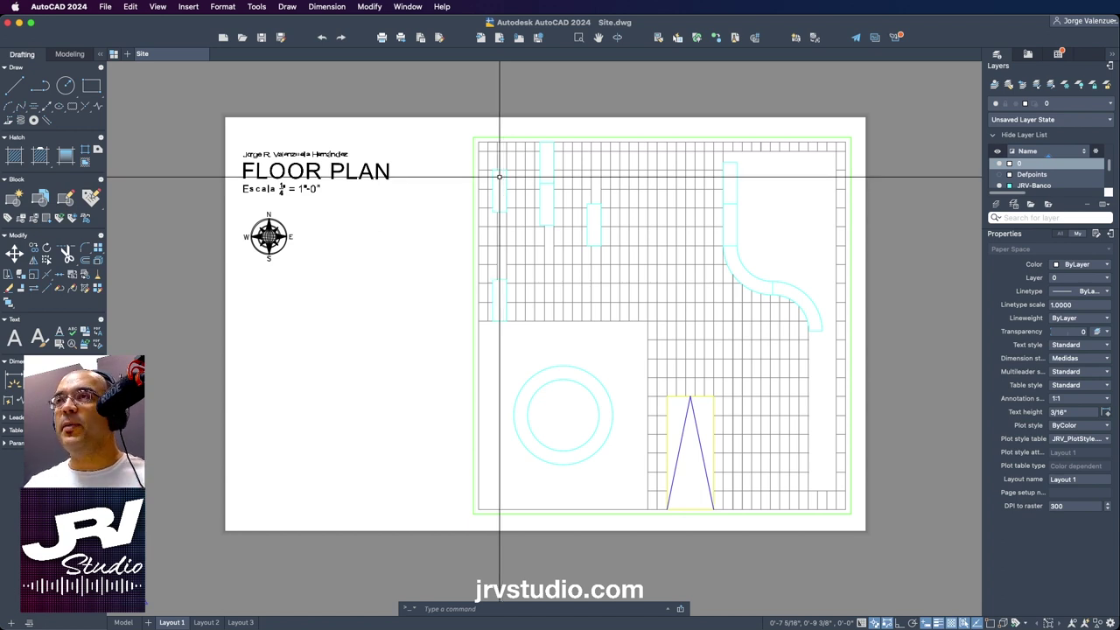
click(1111, 67)
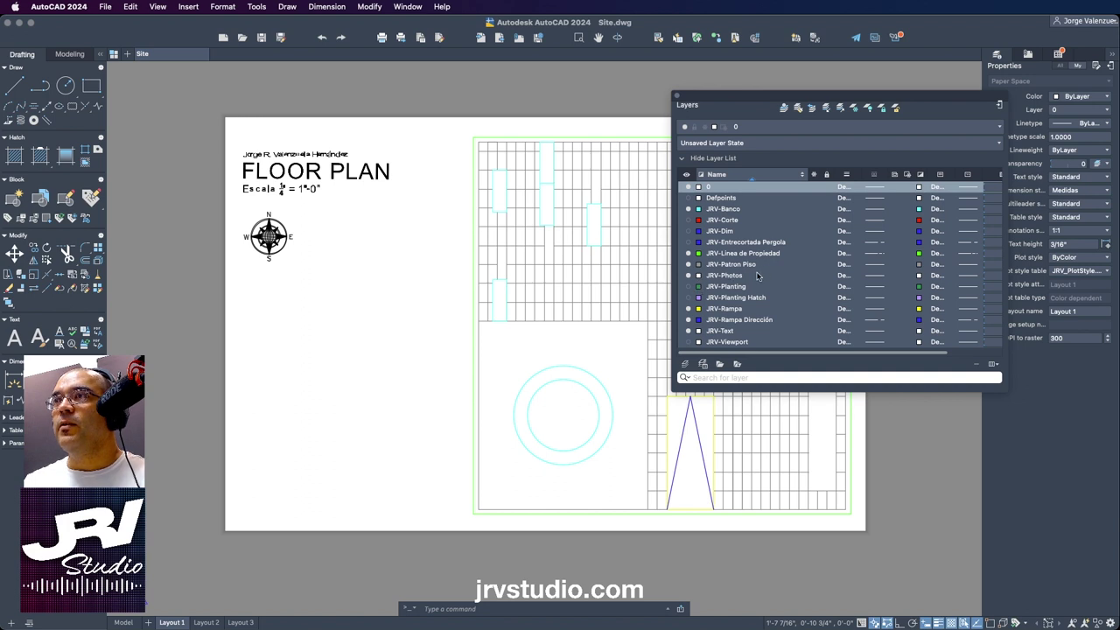
Show JRV-Entrecortada Pergola; hide Text, Rampa Dirección, Rampa, Patron Piso, Linea de Propiedad, Banco.
click(688, 242)
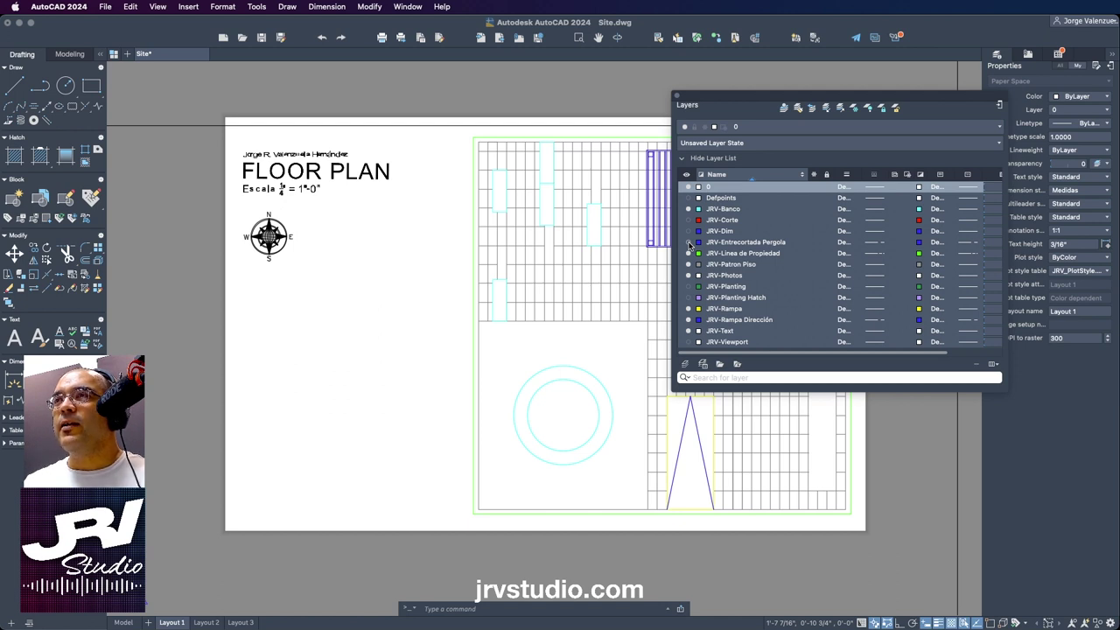
click(688, 331)
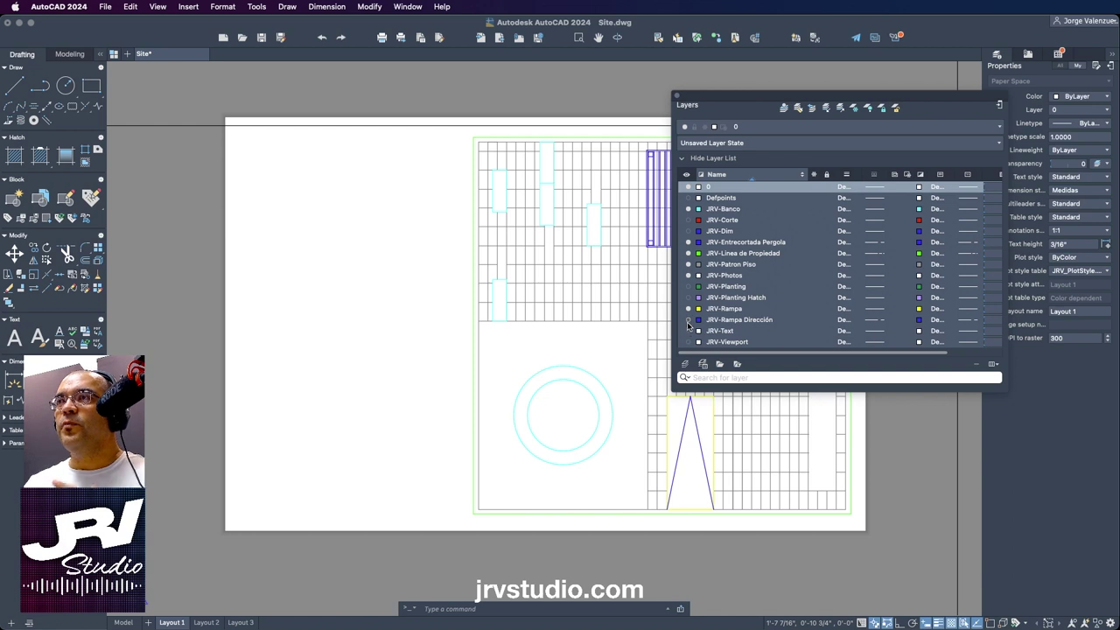
click(688, 320)
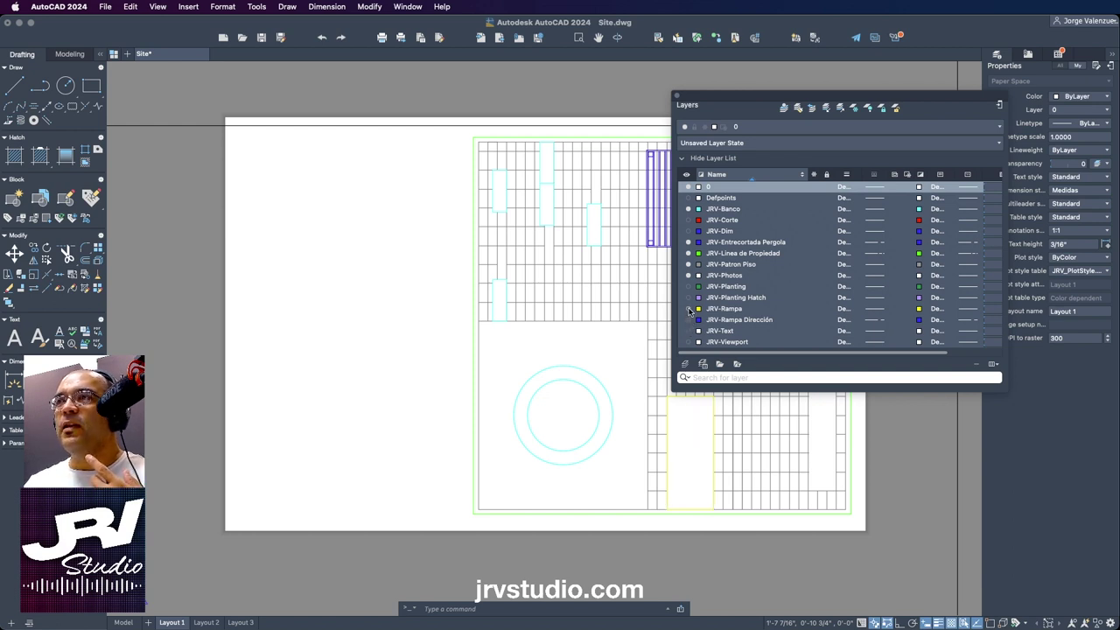
click(687, 309)
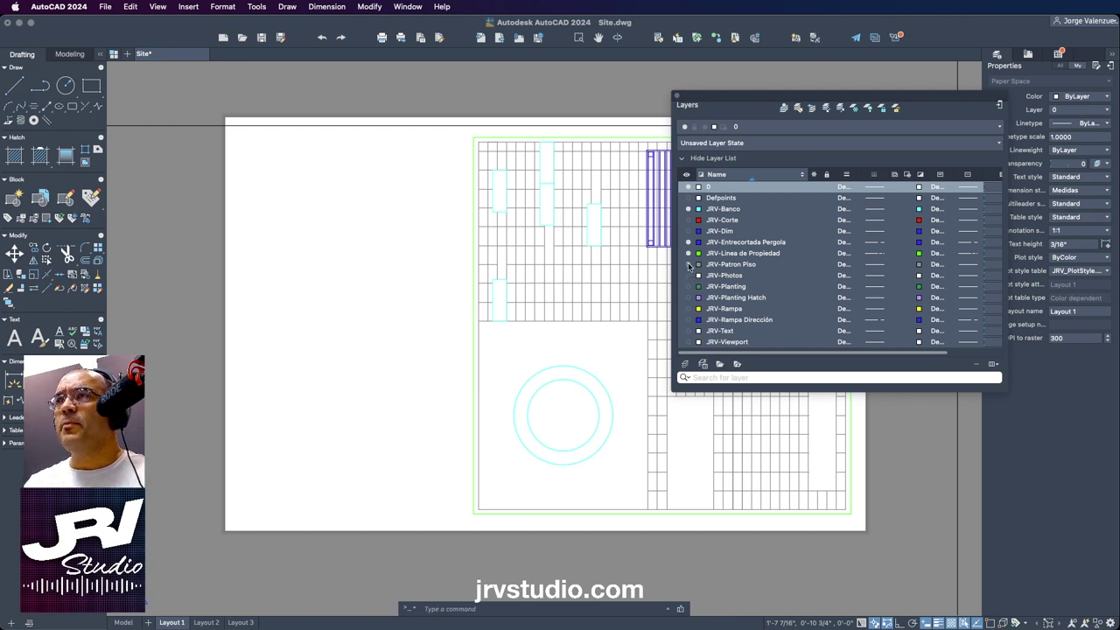
click(688, 264)
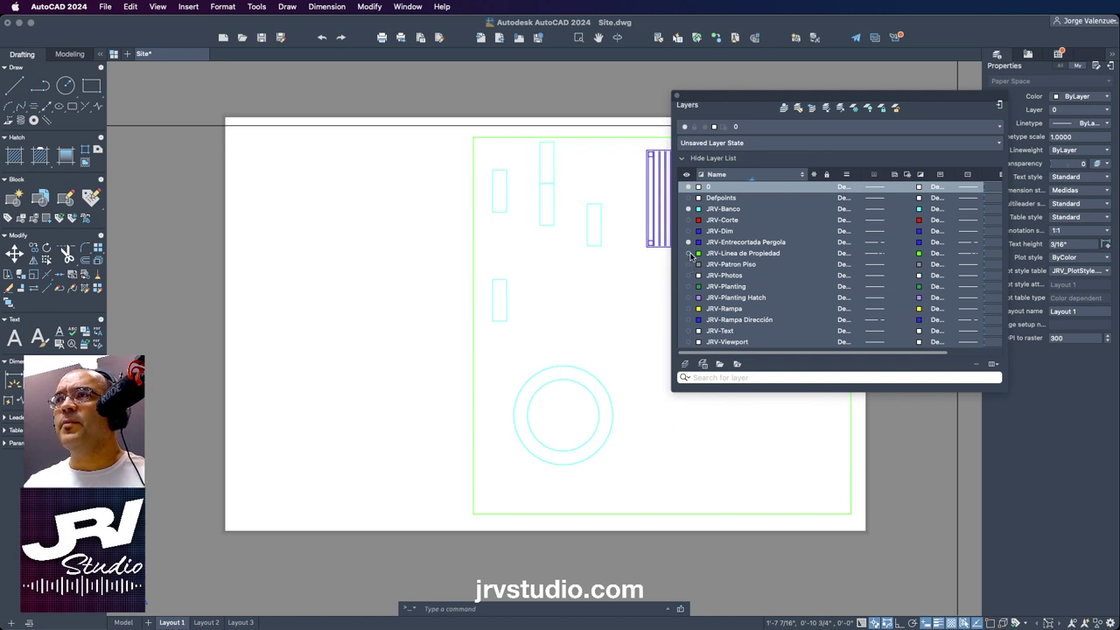
click(689, 253)
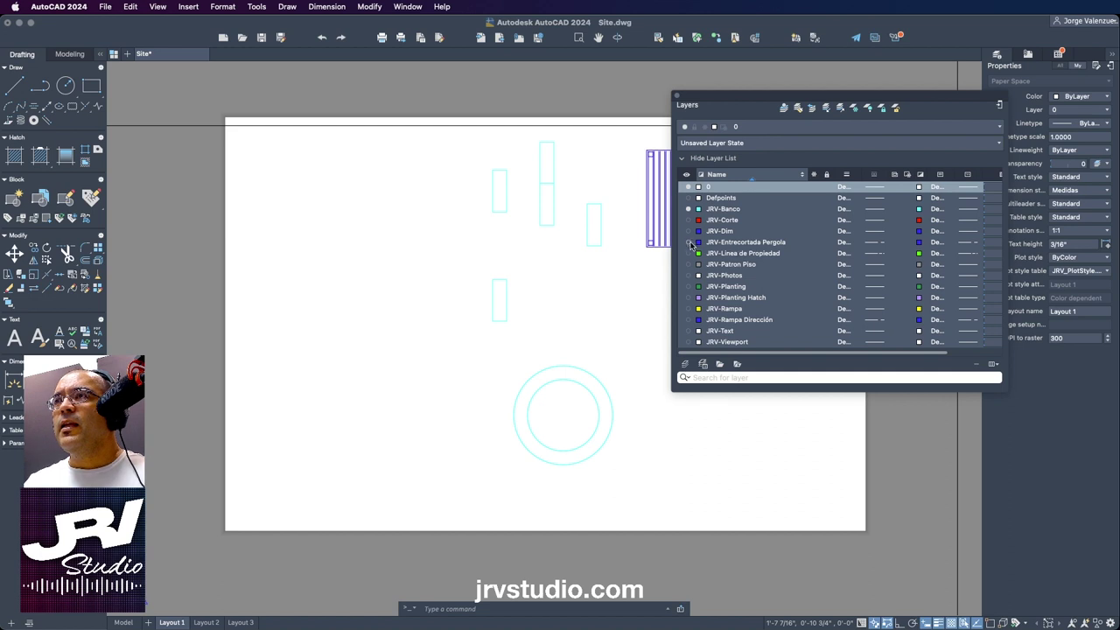
click(689, 209)
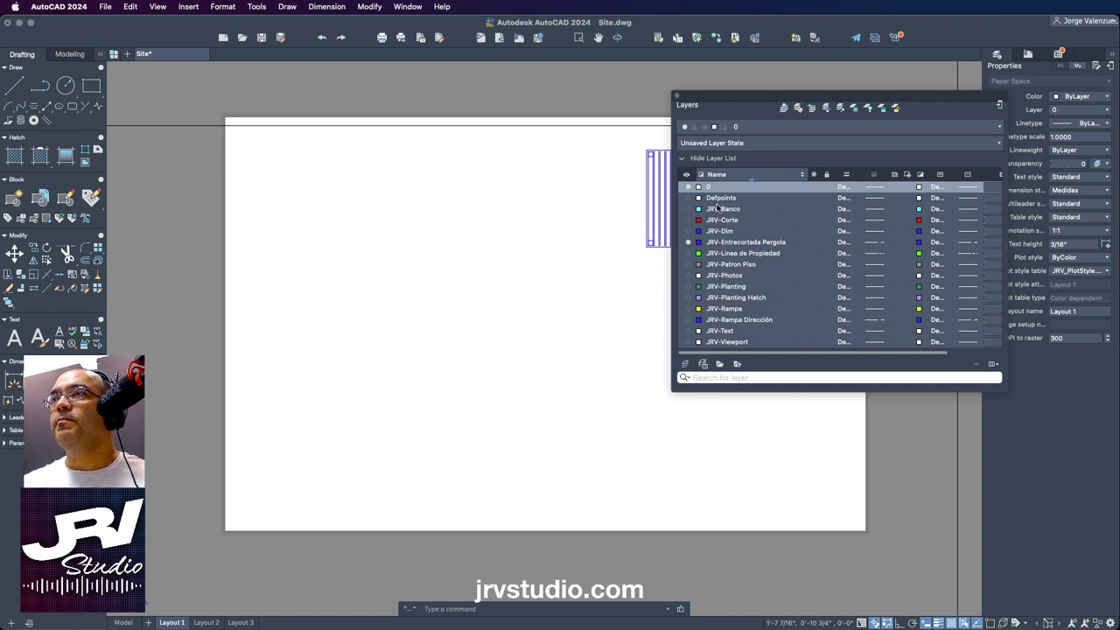
mouse_move(758, 99)
mouse_down()
mouse_move(796, 320)
mouse_move(762, 106)
mouse_move(727, 77)
mouse_up()
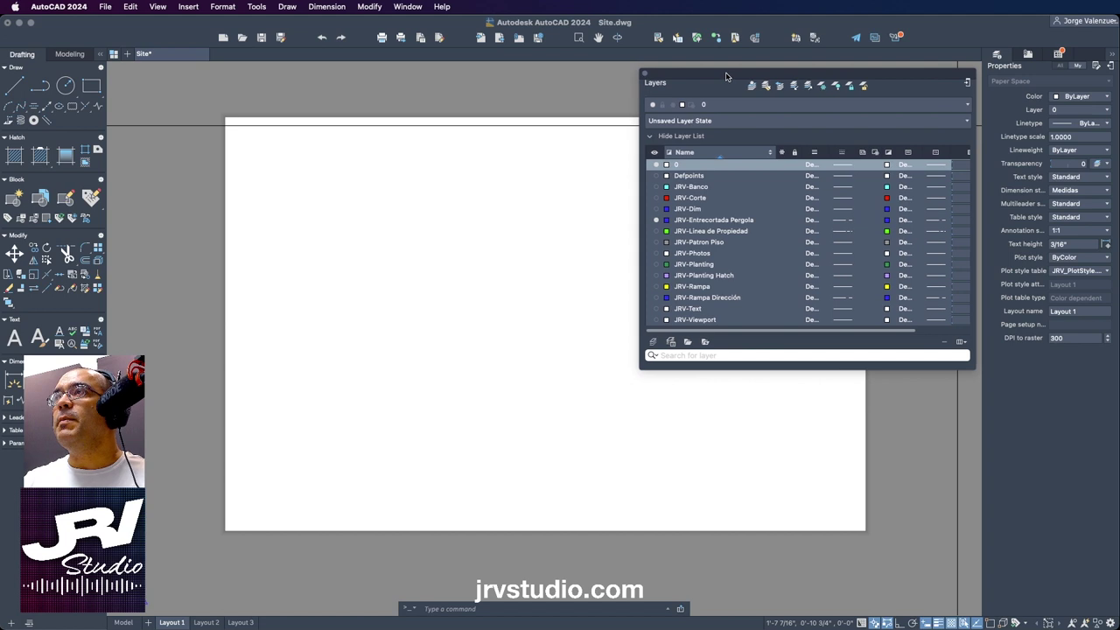
click(968, 83)
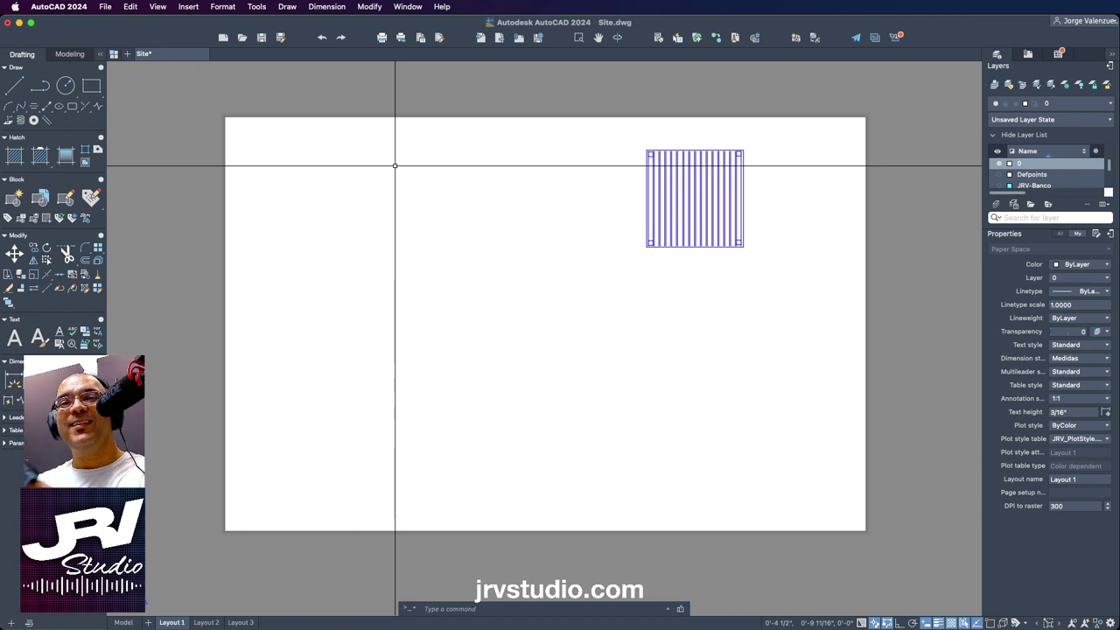
Plot Layout 1 to PDF from the File menu, reaching the Site-Layout 1 save window.
click(107, 7)
click(123, 180)
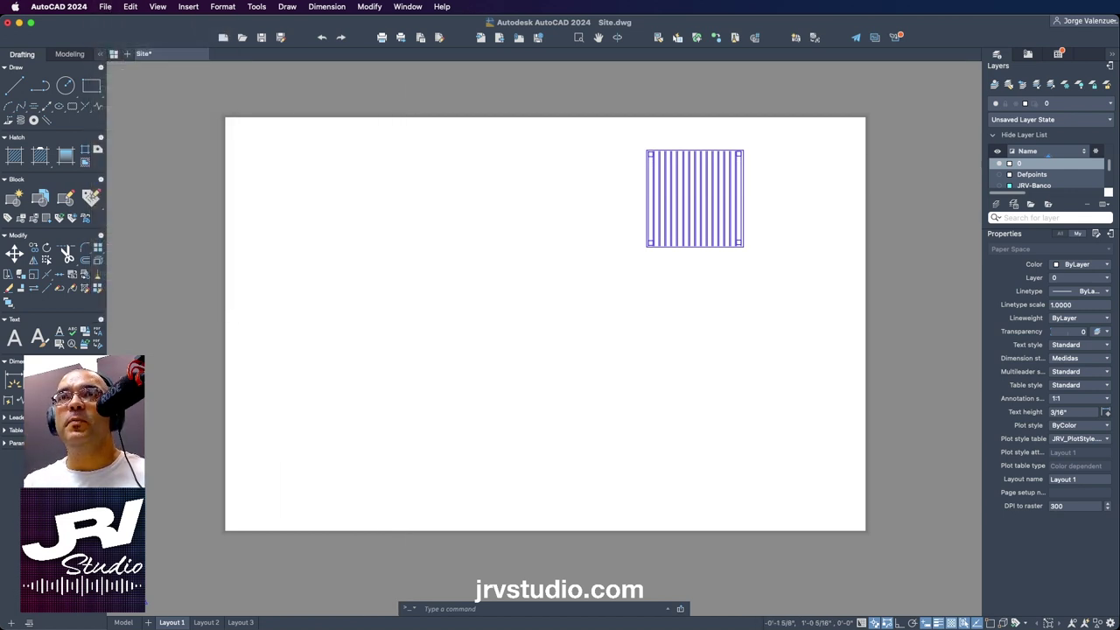
click(560, 277)
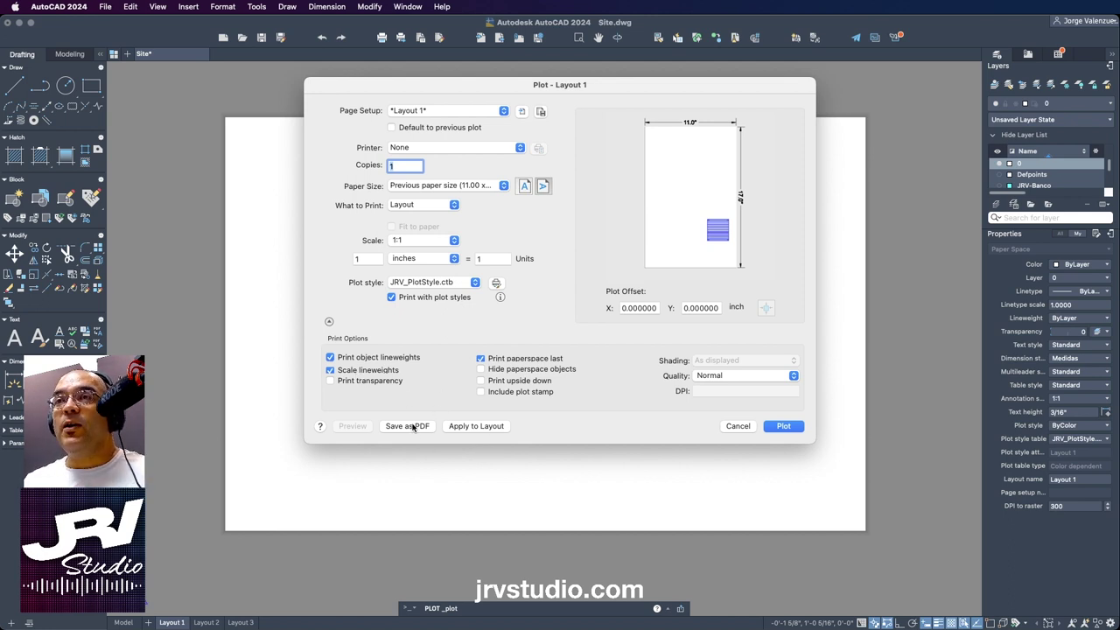
click(413, 427)
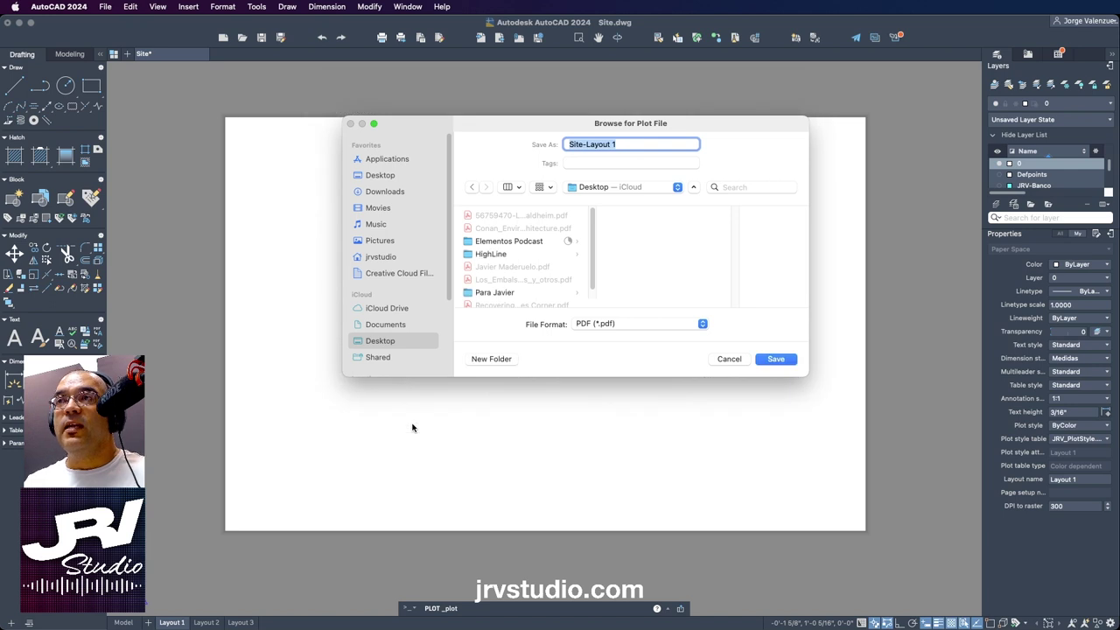
Save the pergola-only plot to the Desktop as the PDF 'Pergola'.
click(376, 176)
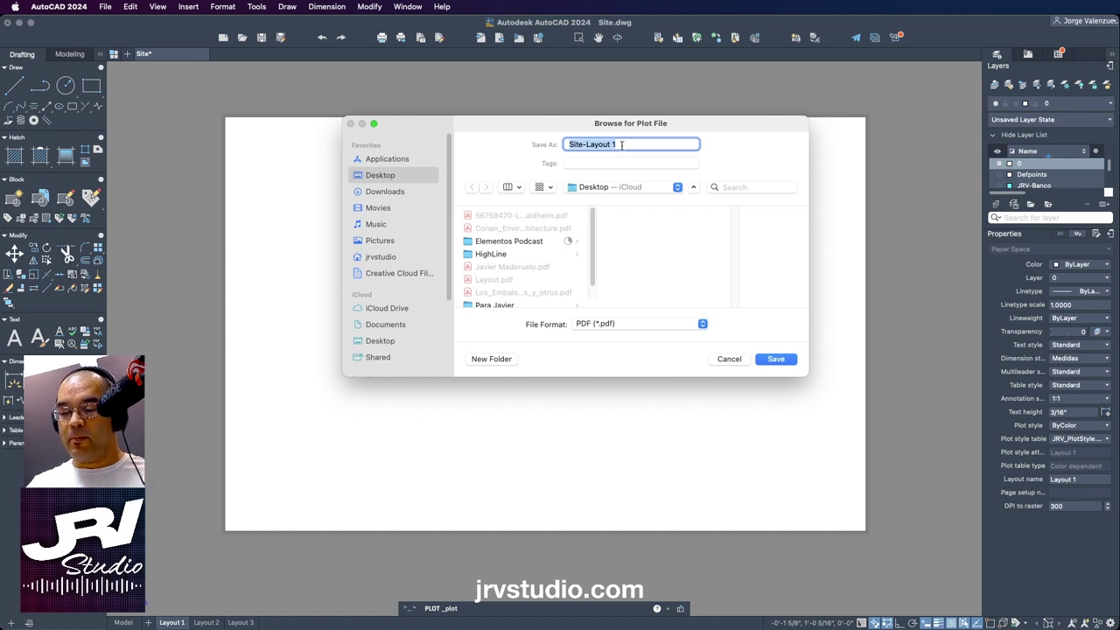
text(Pergola)
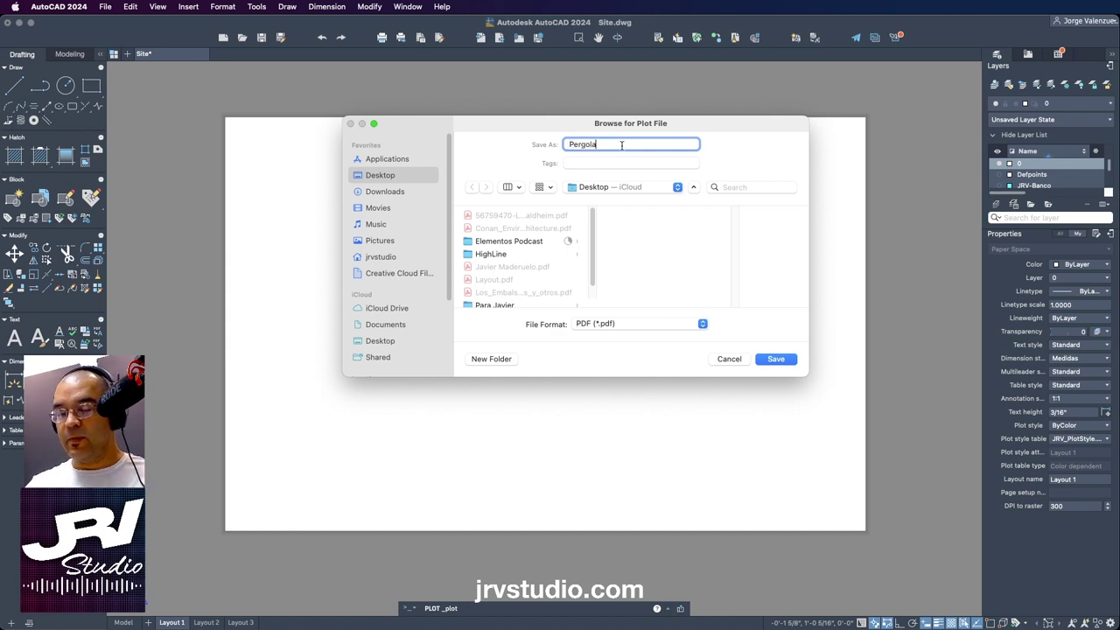
click(597, 324)
click(597, 324)
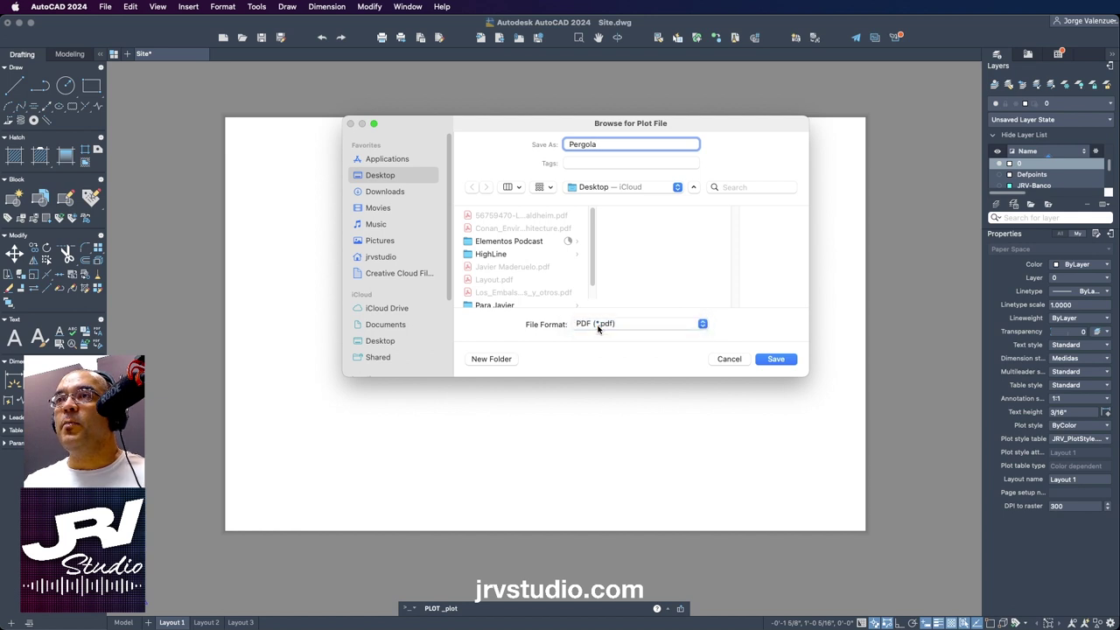
click(775, 359)
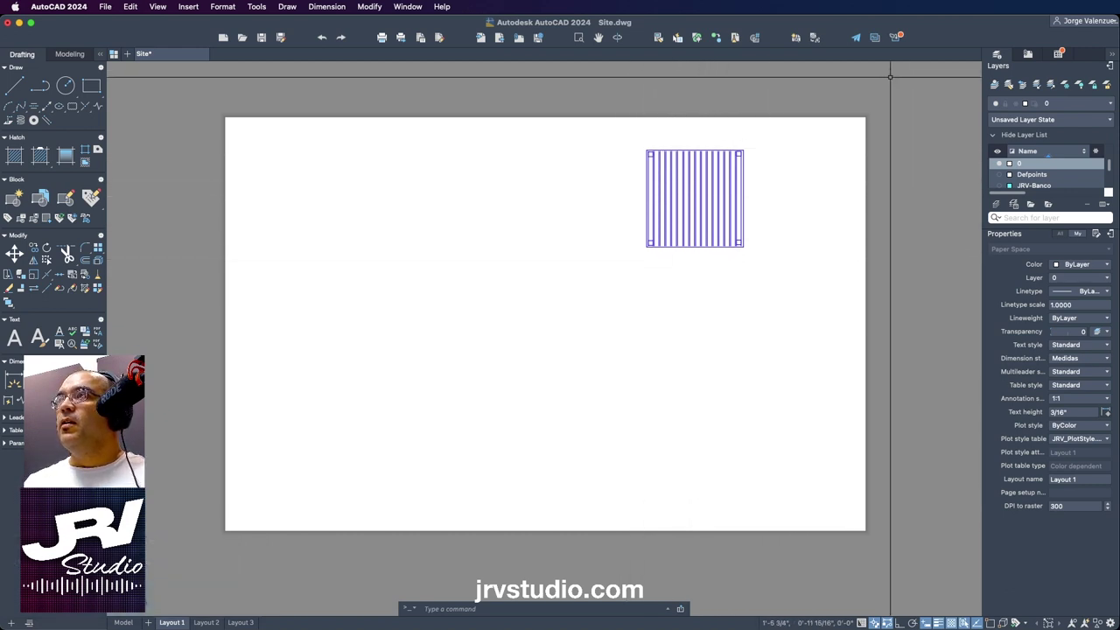
Turn every hidden JRV layer back on, from Banco through Viewport.
click(1110, 67)
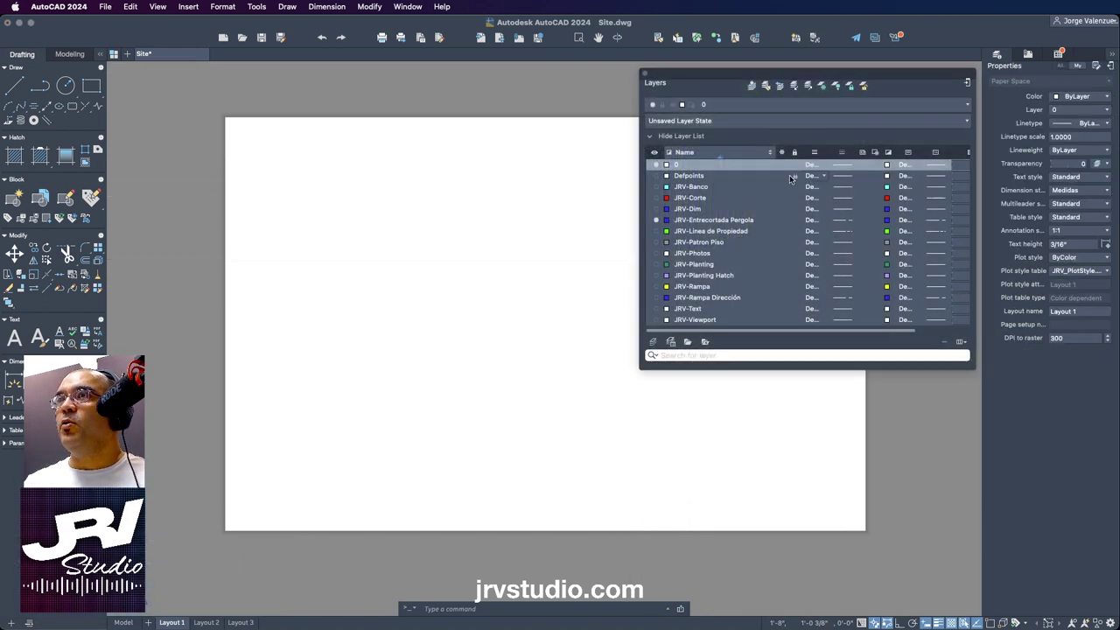
click(657, 186)
click(657, 197)
click(656, 209)
click(657, 231)
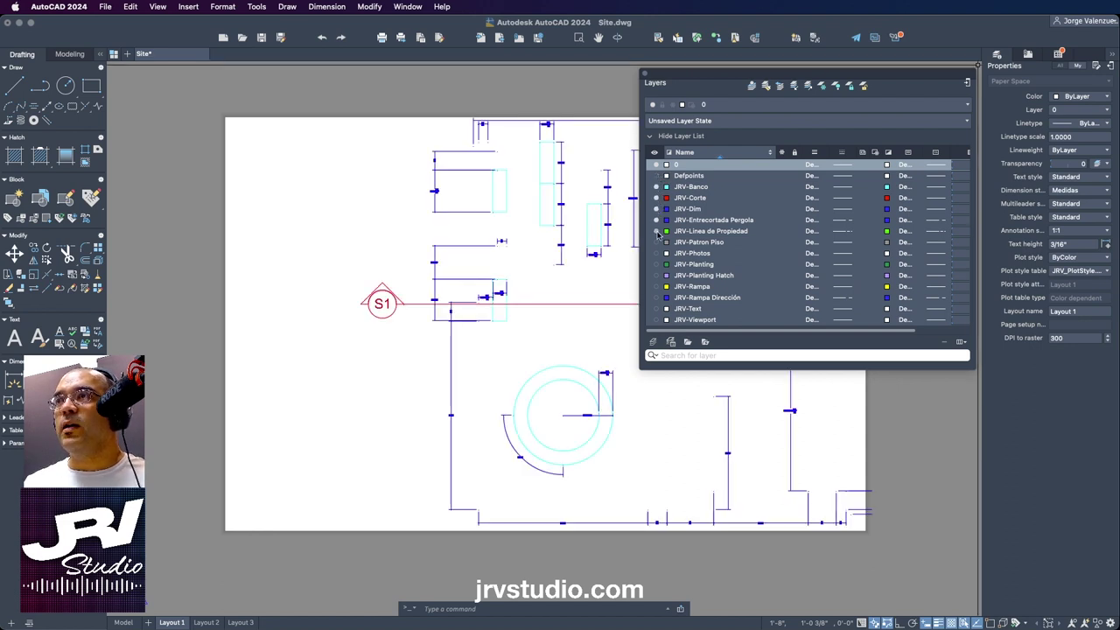
click(656, 241)
click(656, 252)
click(657, 264)
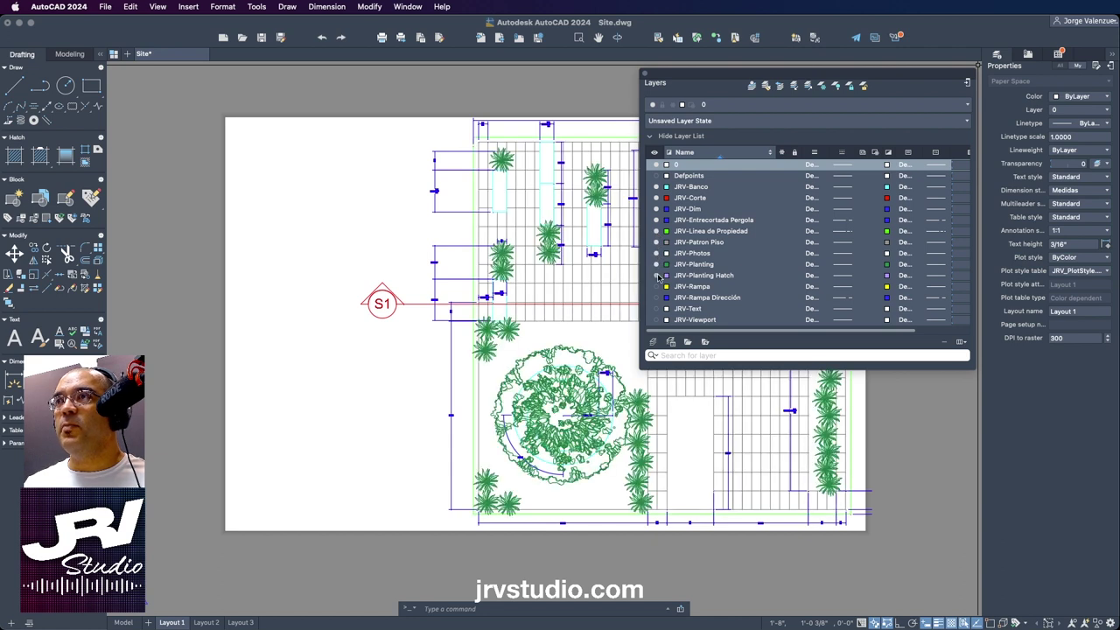
click(657, 274)
click(656, 286)
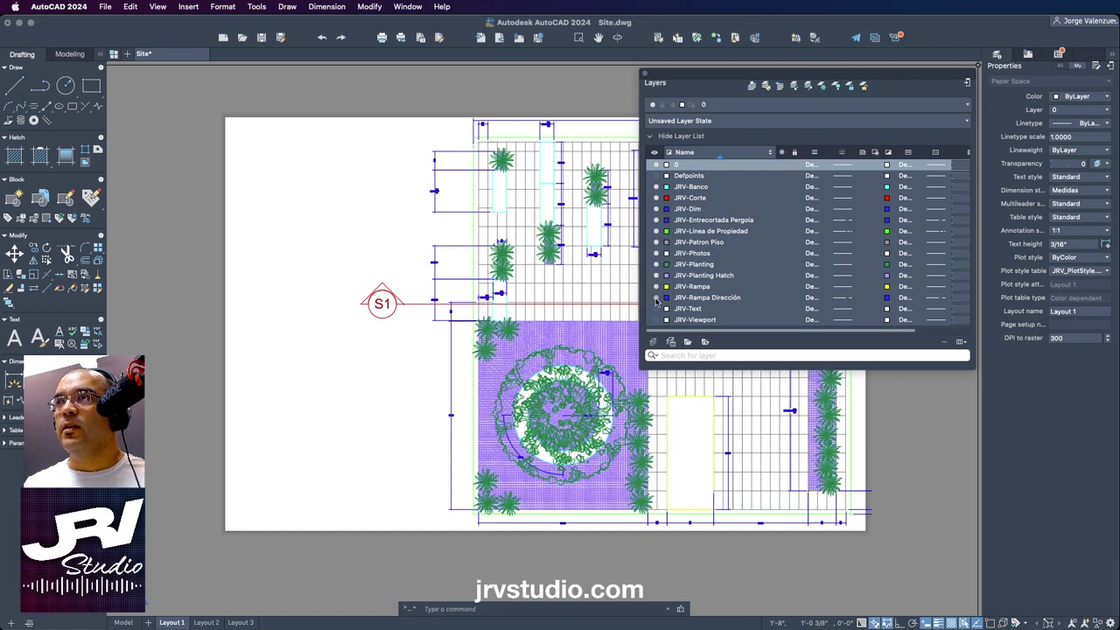
click(656, 298)
click(656, 308)
click(657, 319)
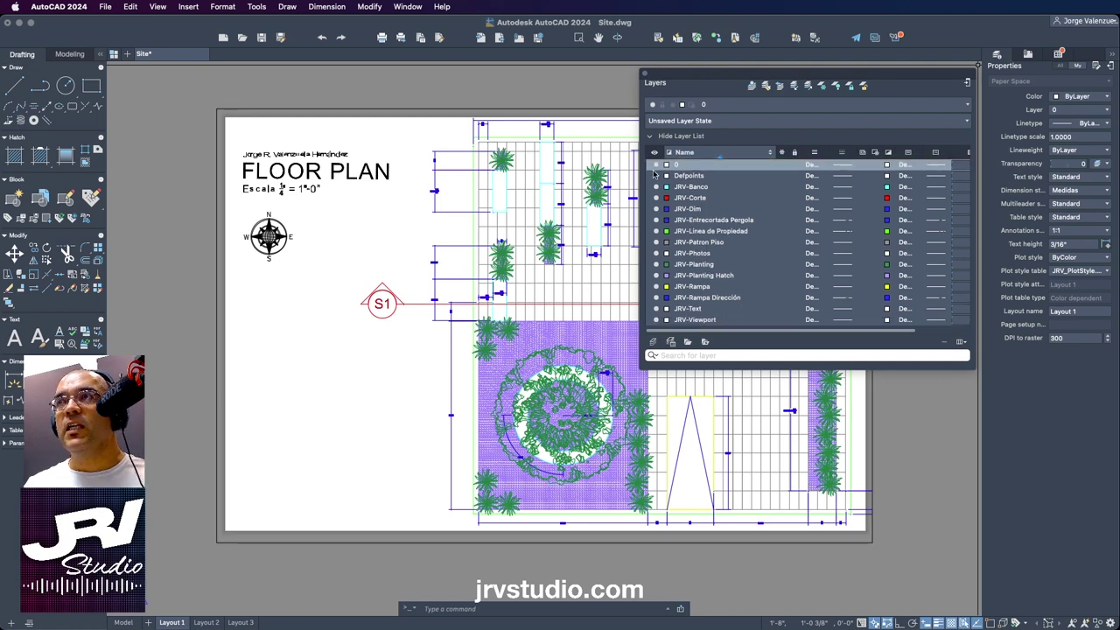
Dock the Layers list, save the Site drawing, and briefly check the File menu.
click(967, 83)
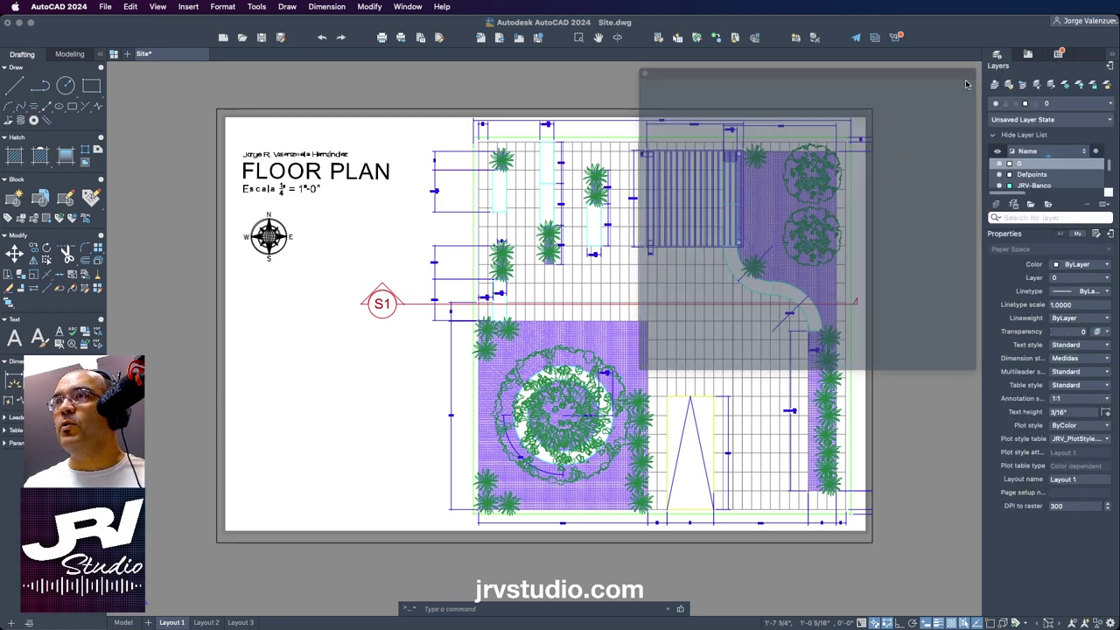
key(super+s)
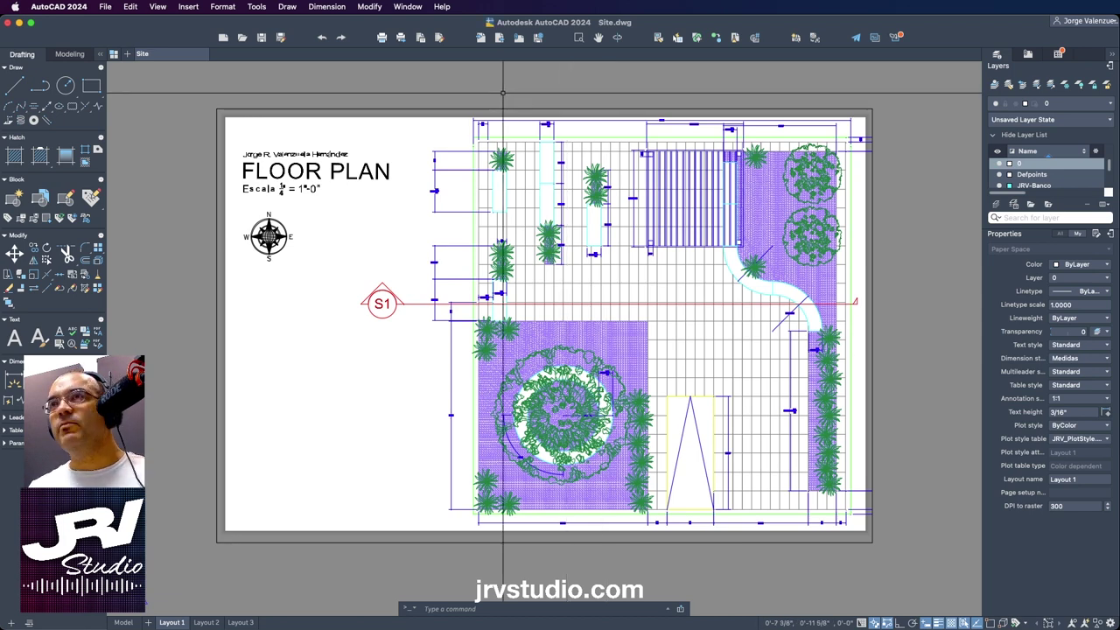
click(104, 7)
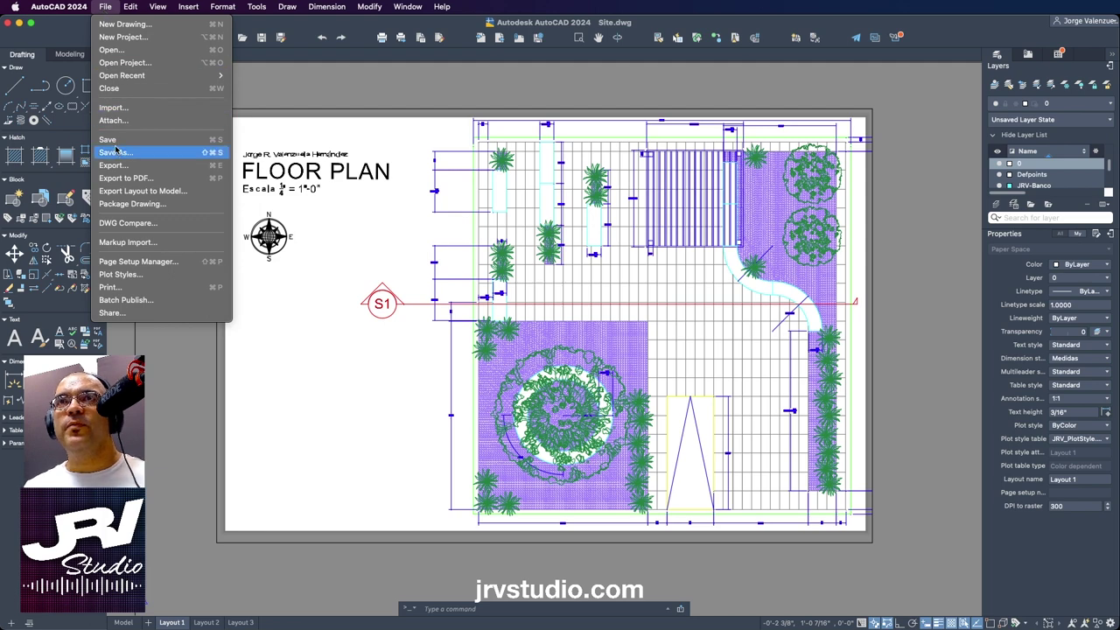
click(109, 89)
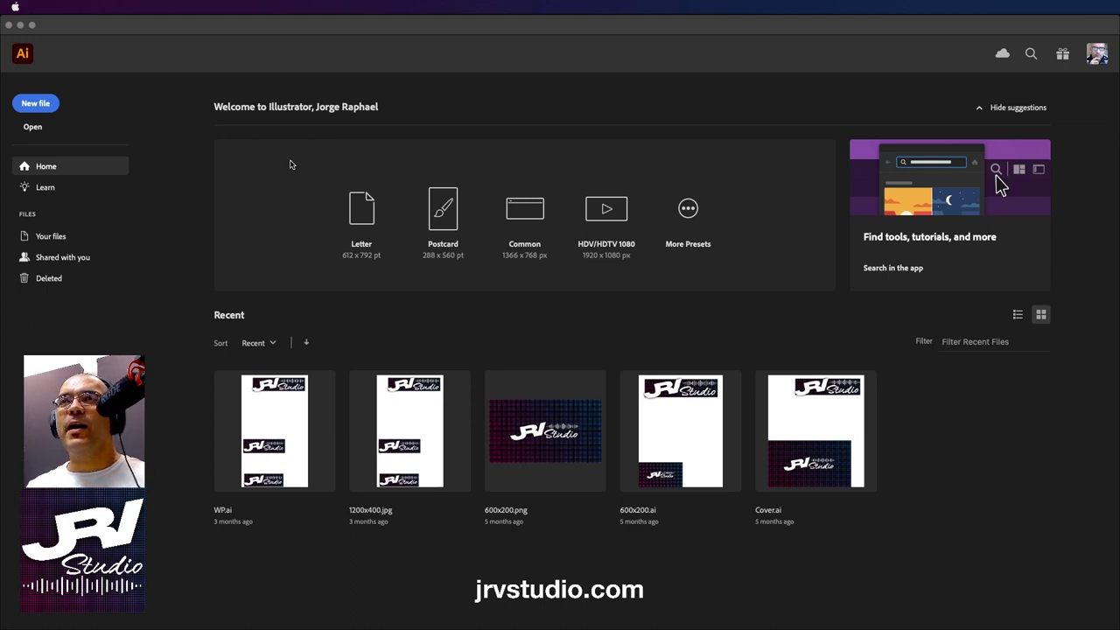
In Illustrator, open Layout.pdf from the Desktop, zoom out to view it, then close it.
click(531, 35)
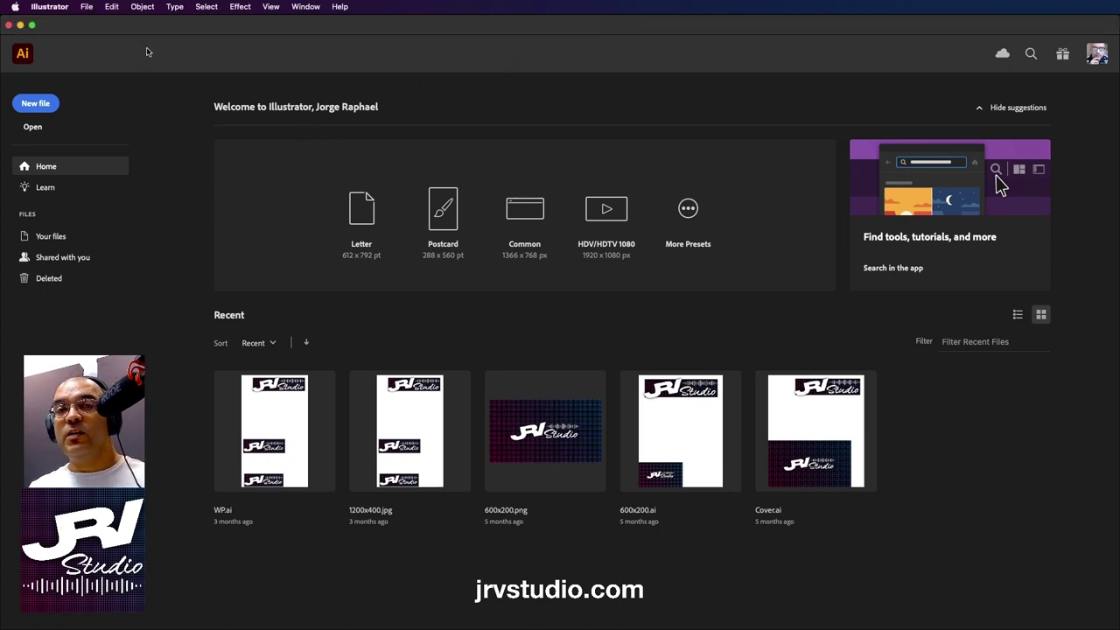
click(87, 7)
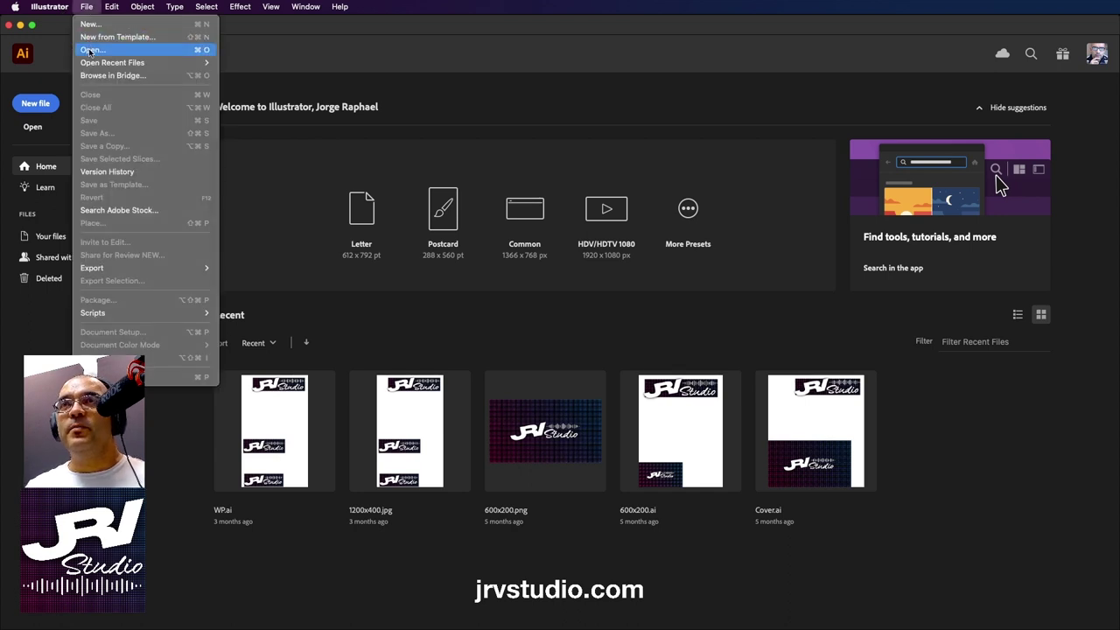
click(90, 50)
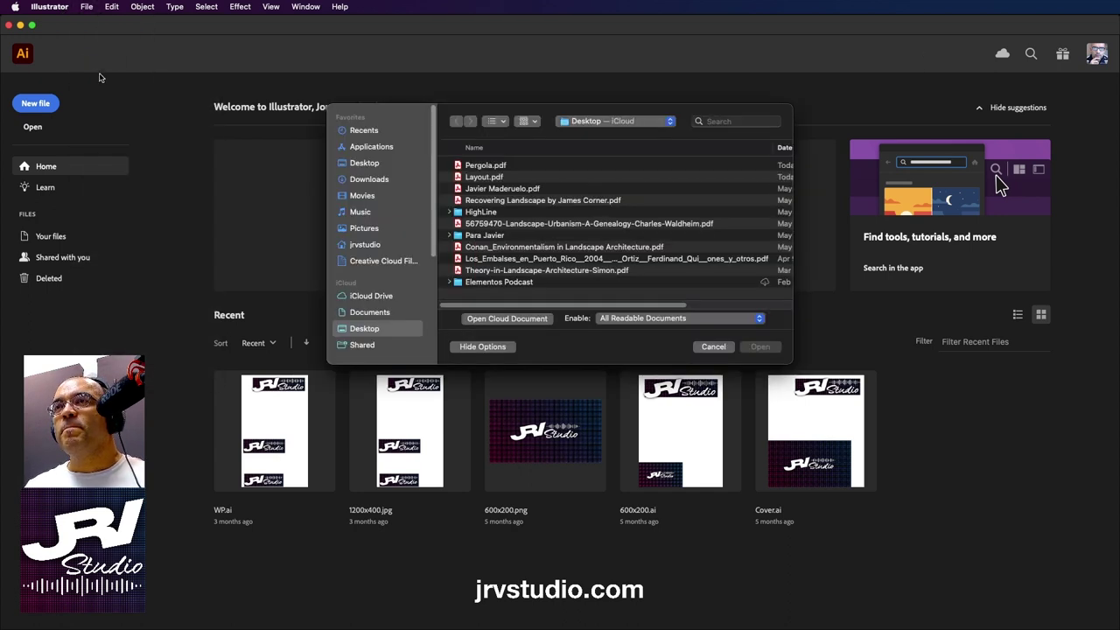
click(370, 166)
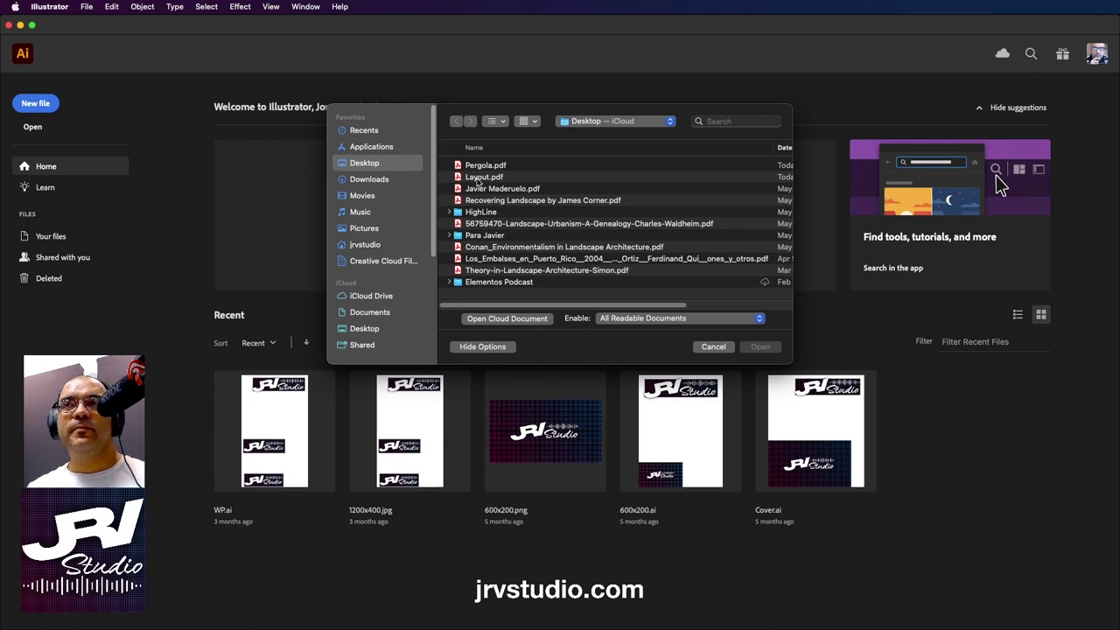
click(480, 181)
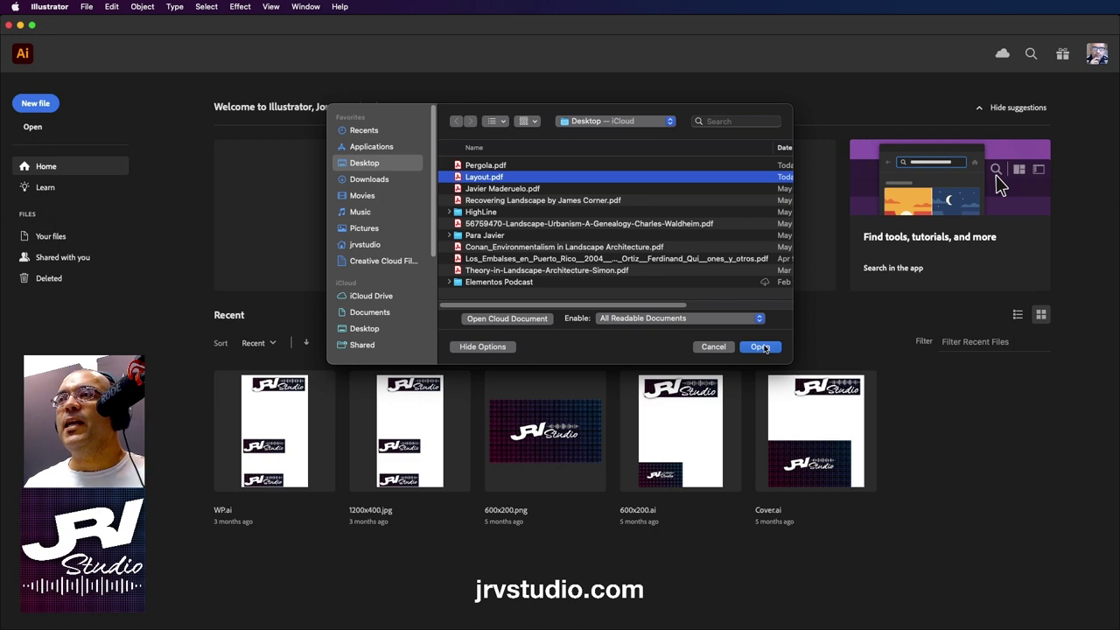
click(761, 347)
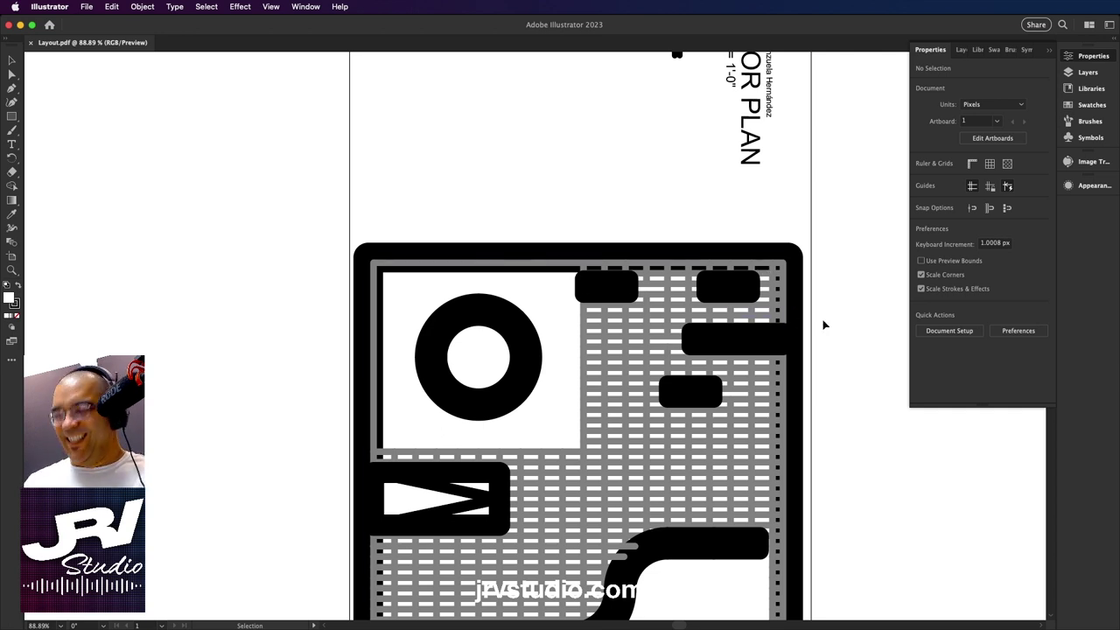
key(super+minus)
key(super+minus)
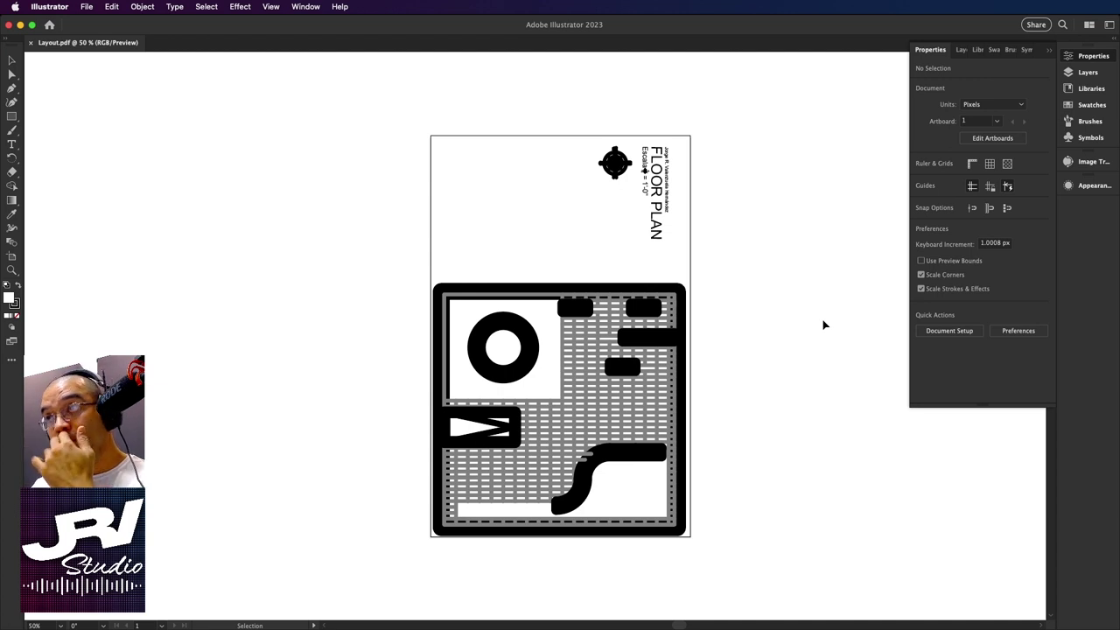
click(30, 44)
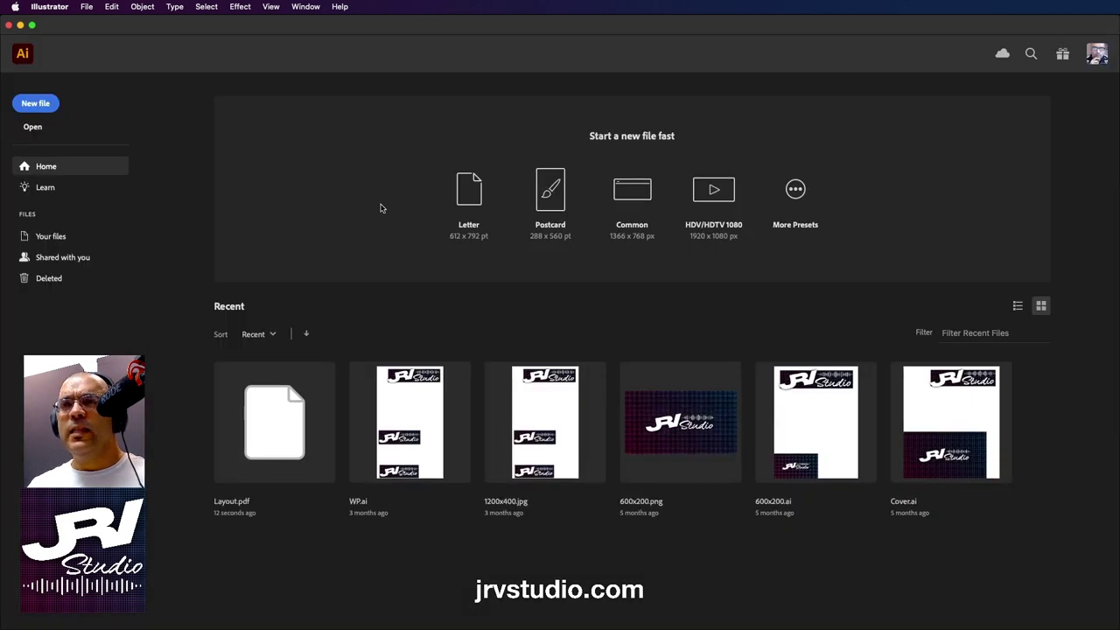
Open Pergola.pdf in Illustrator, close it, then quit Illustrator.
key(super+o)
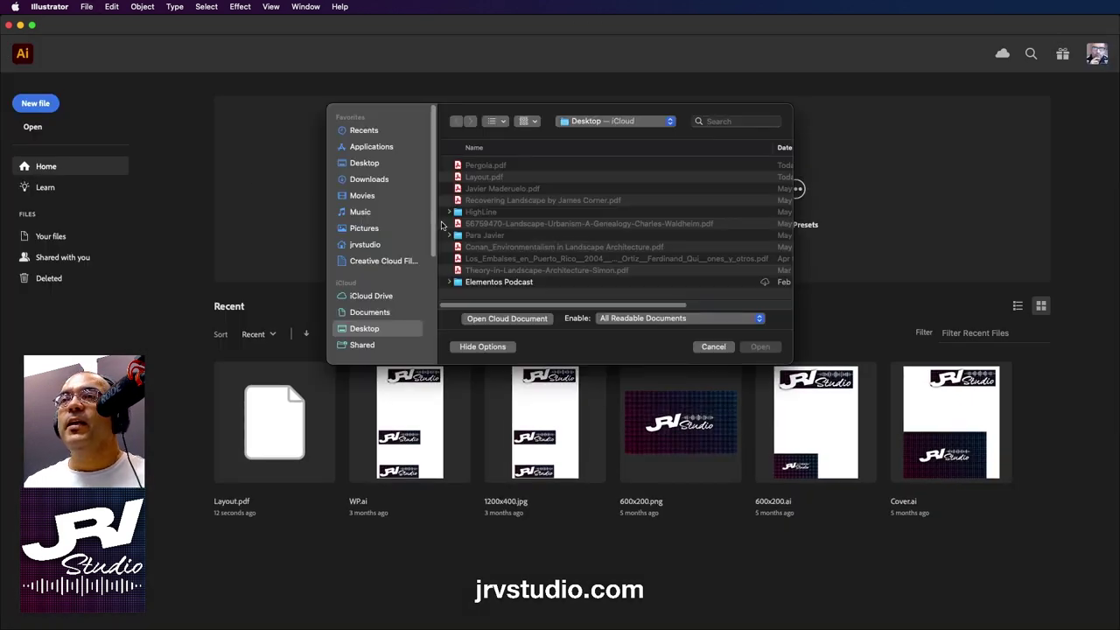
click(487, 167)
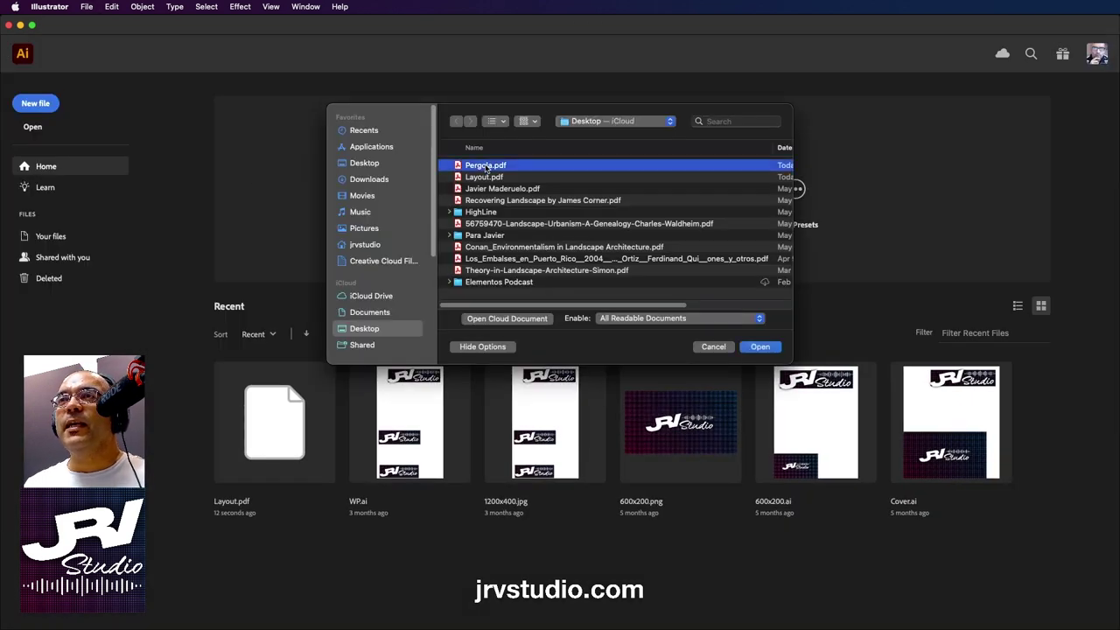
click(752, 347)
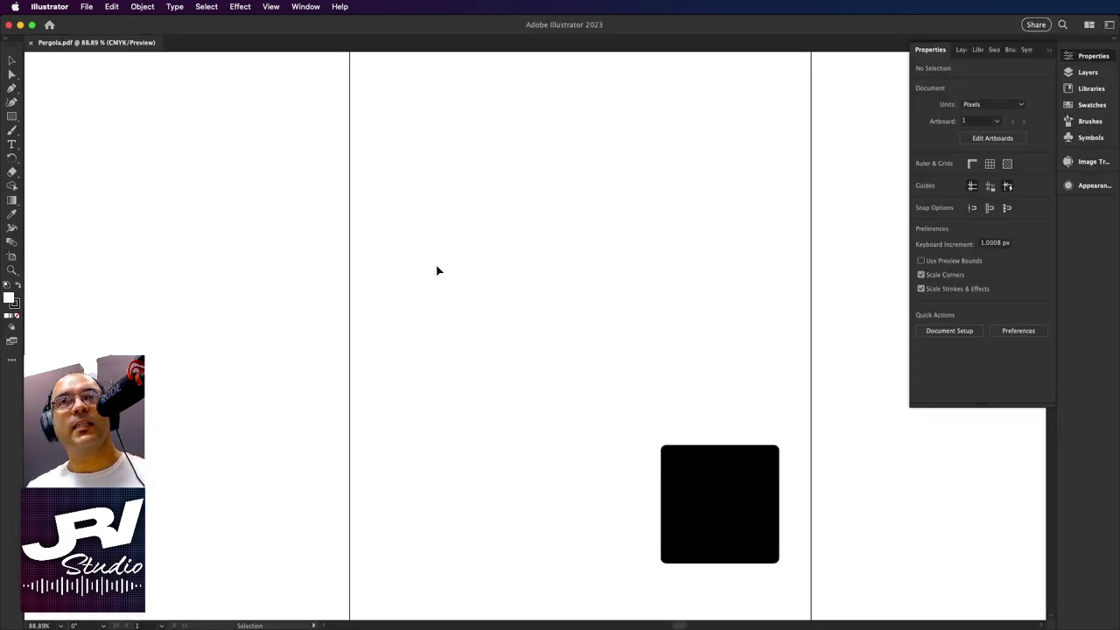
key(super+w)
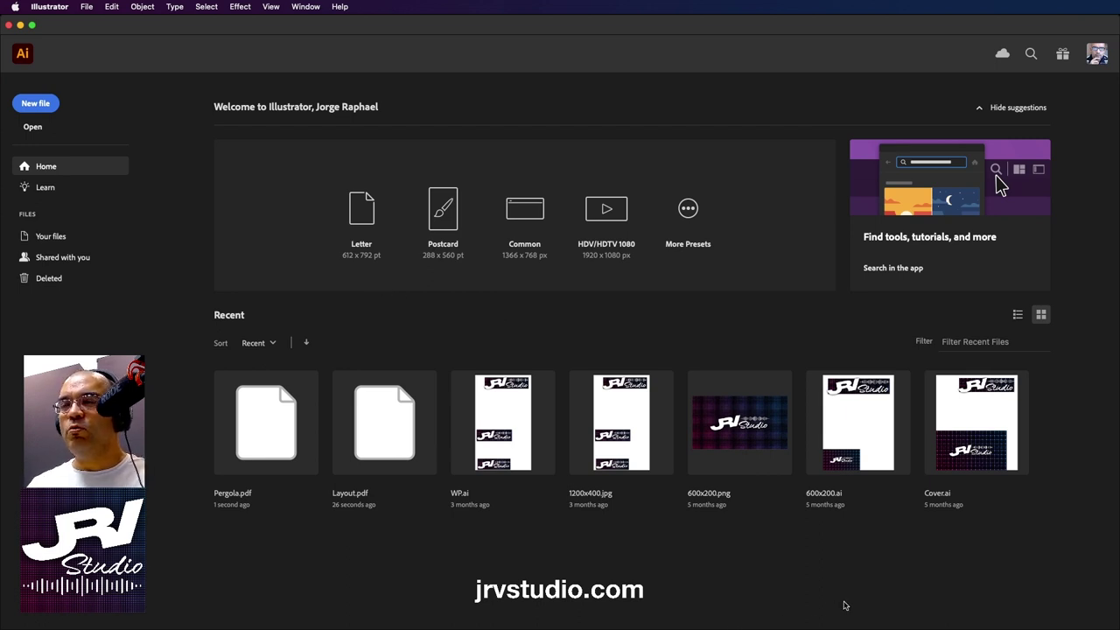
key(super+q)
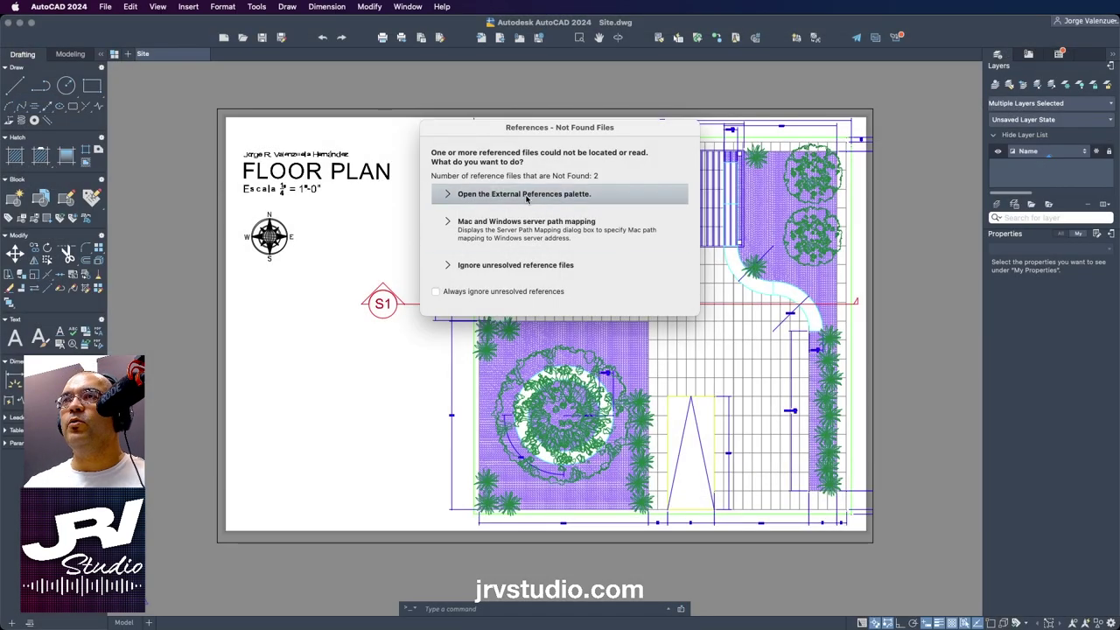
Dismiss AutoCAD's missing-references prompt and float the Layers list over the drawing.
click(527, 194)
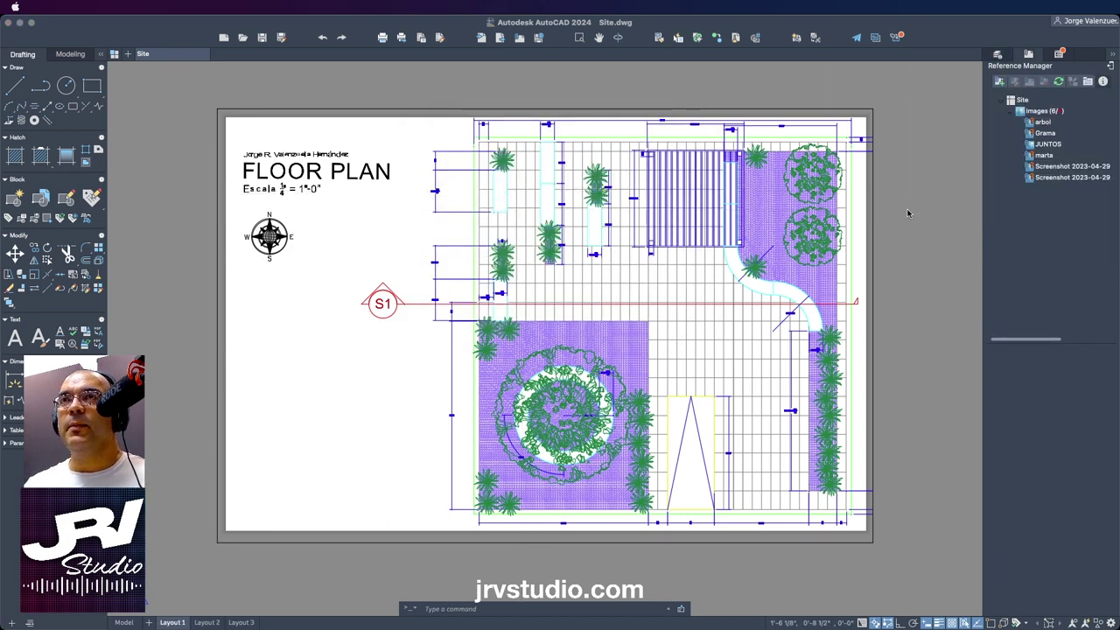
click(908, 215)
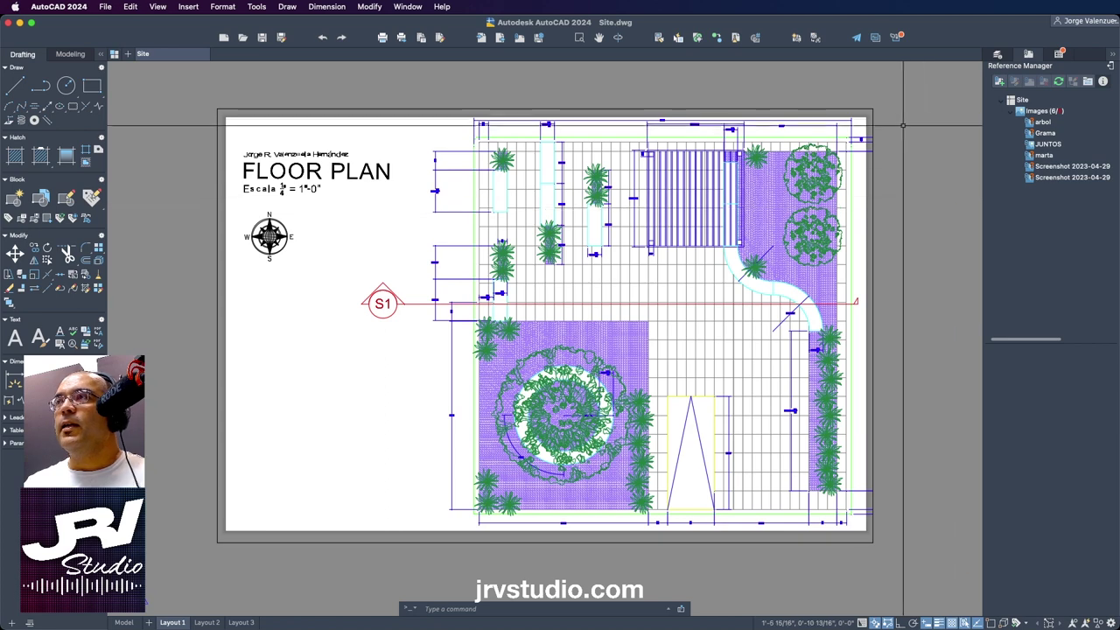
click(998, 56)
click(1110, 66)
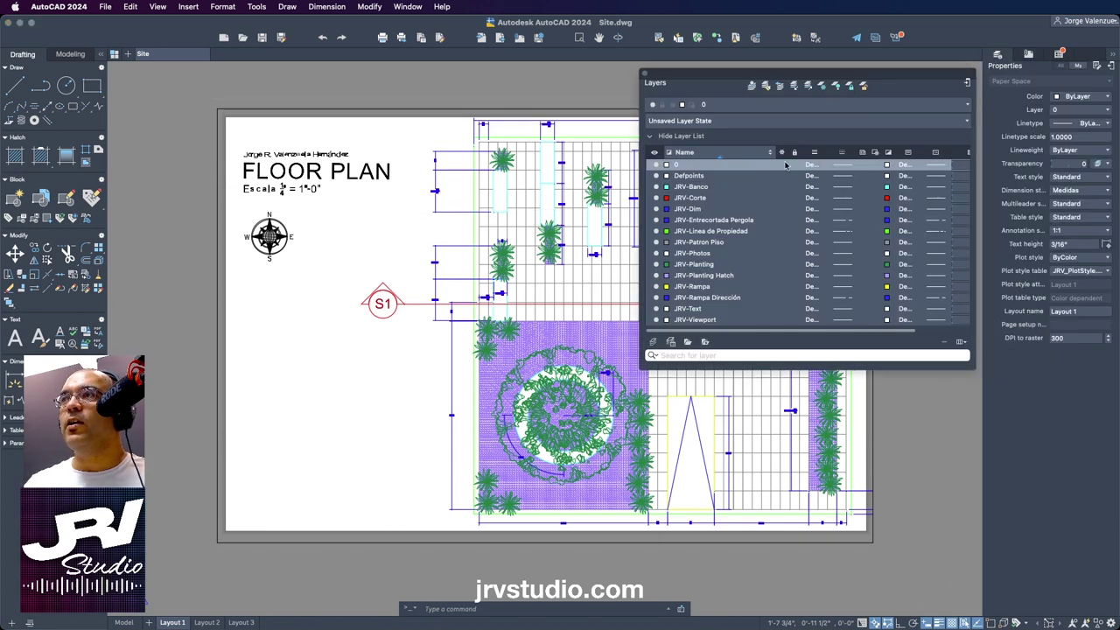
Turn off the JRV-Viewport, Text, Planting Hatch, Corte, Dim, Planting and Entrecortada Pergola layers.
click(657, 320)
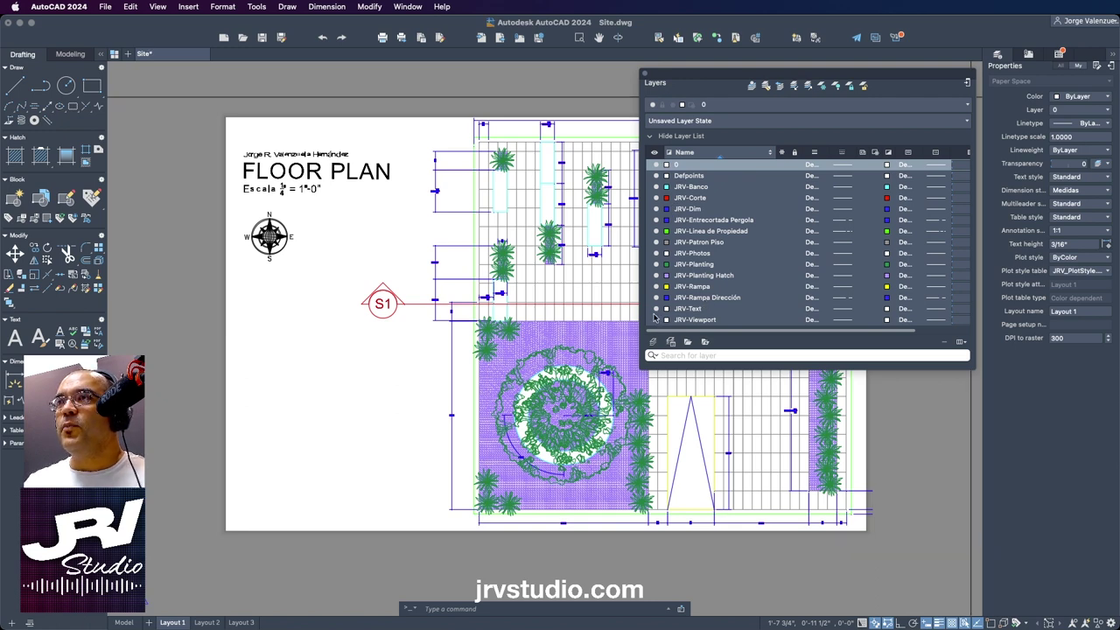
click(656, 308)
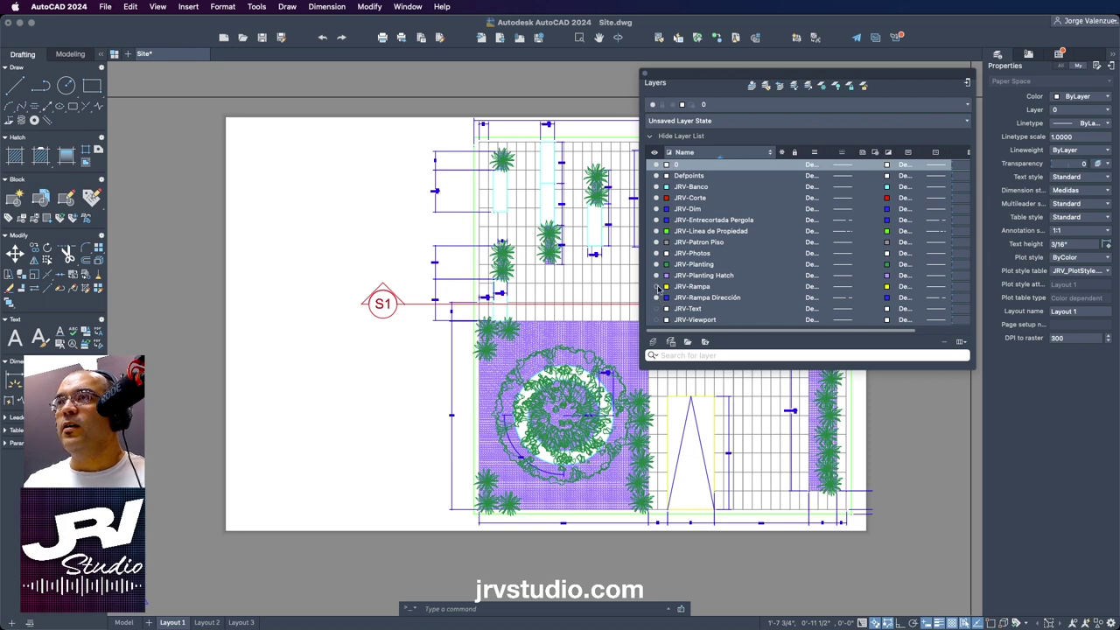
click(658, 276)
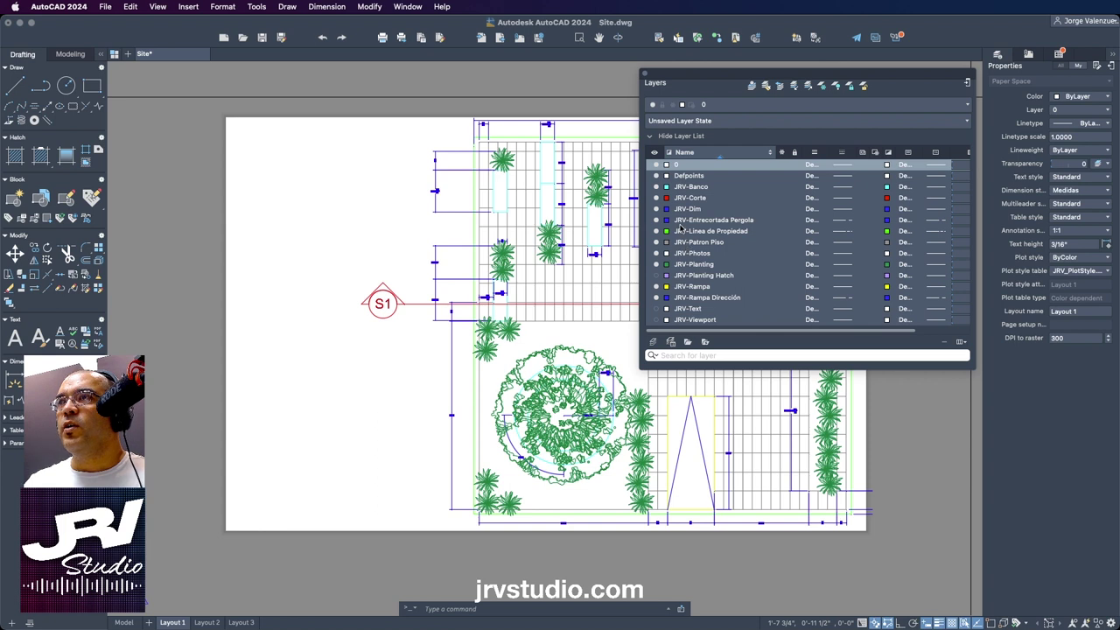
click(657, 198)
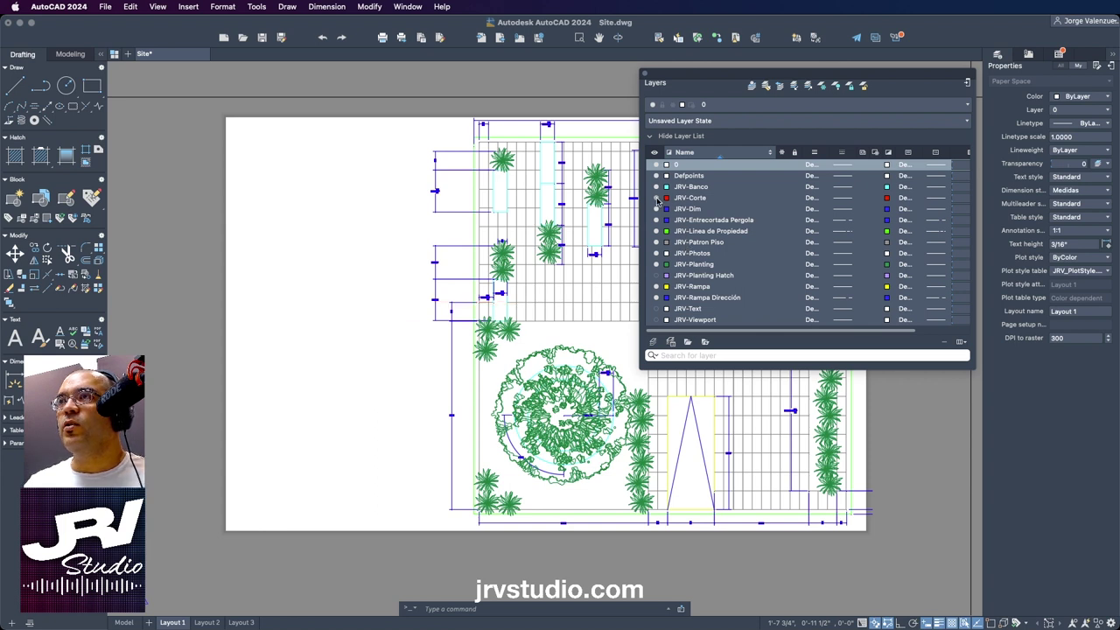
click(657, 209)
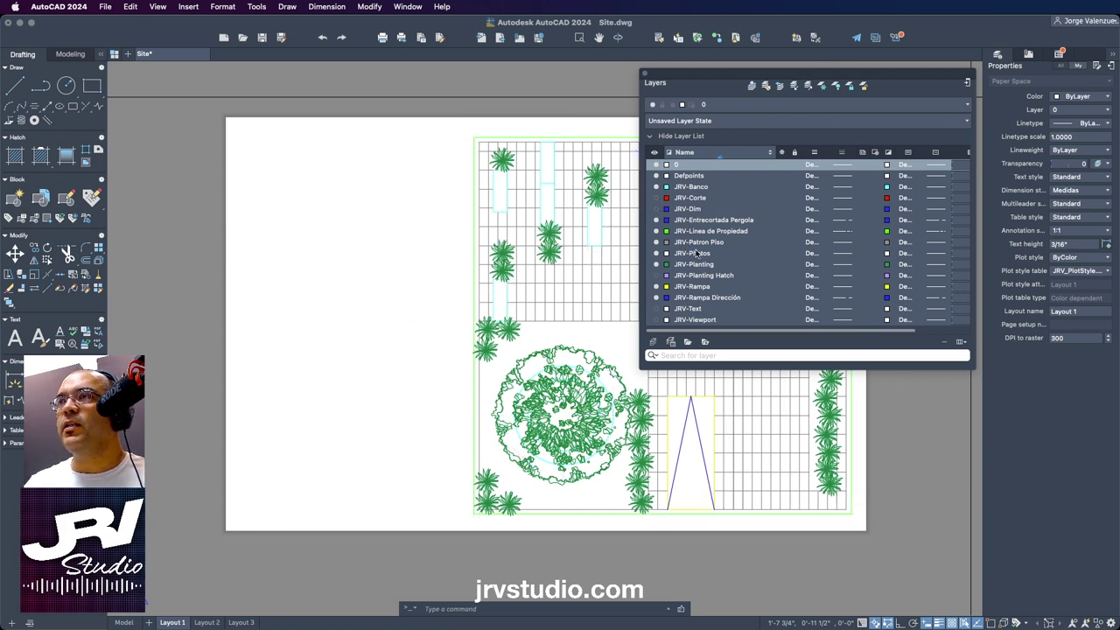
click(657, 264)
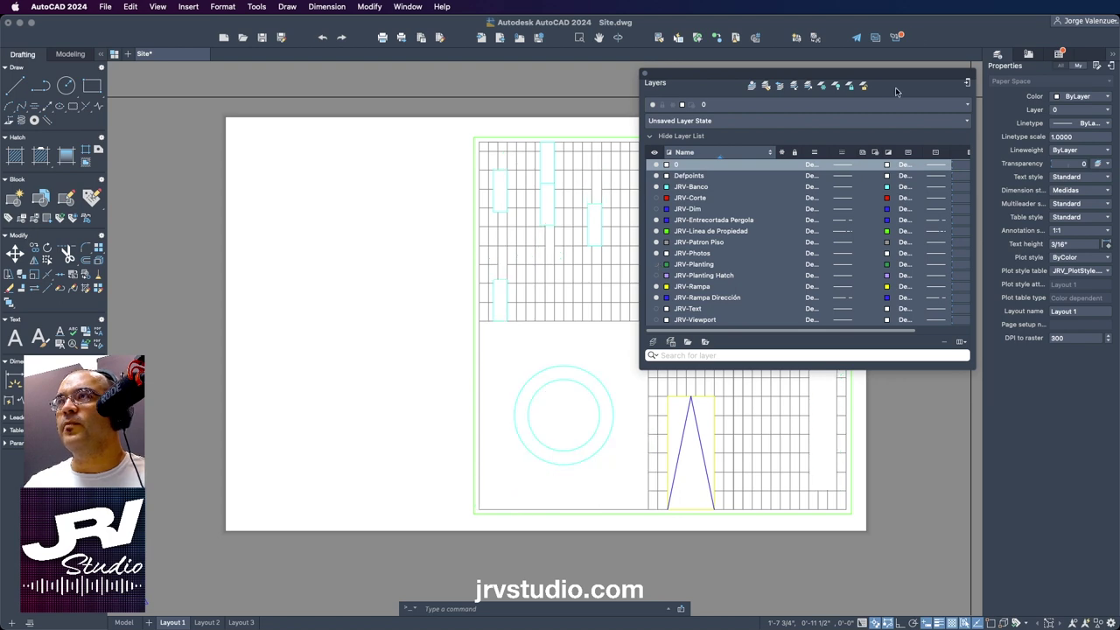
drag(908, 77, 405, 219)
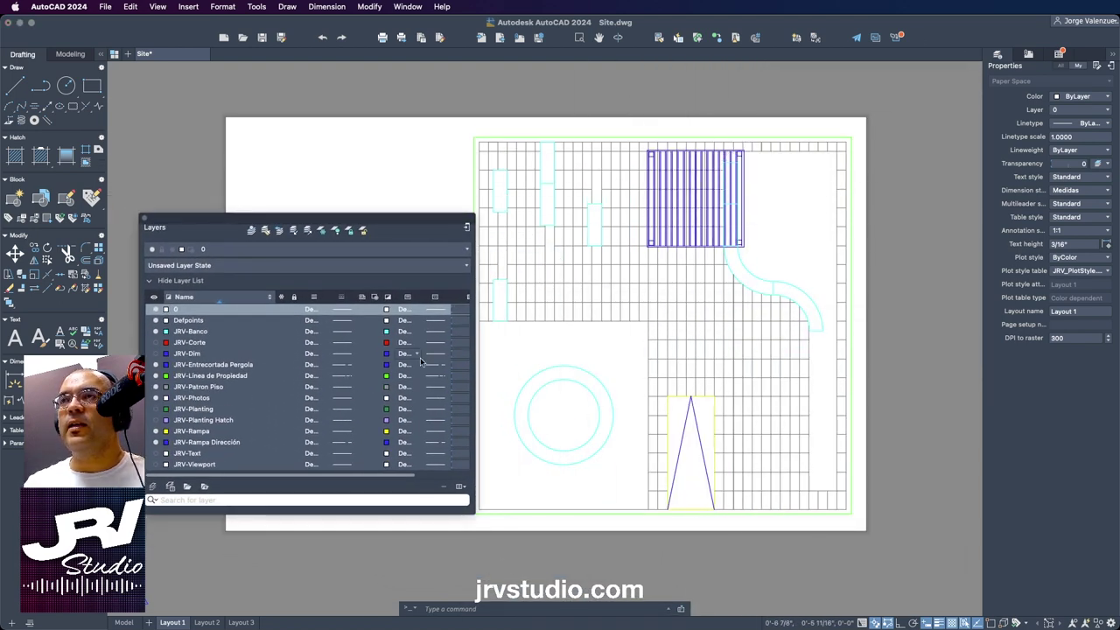
click(156, 364)
mouse_move(395, 220)
mouse_down()
mouse_move(340, 123)
mouse_move(366, 91)
mouse_up()
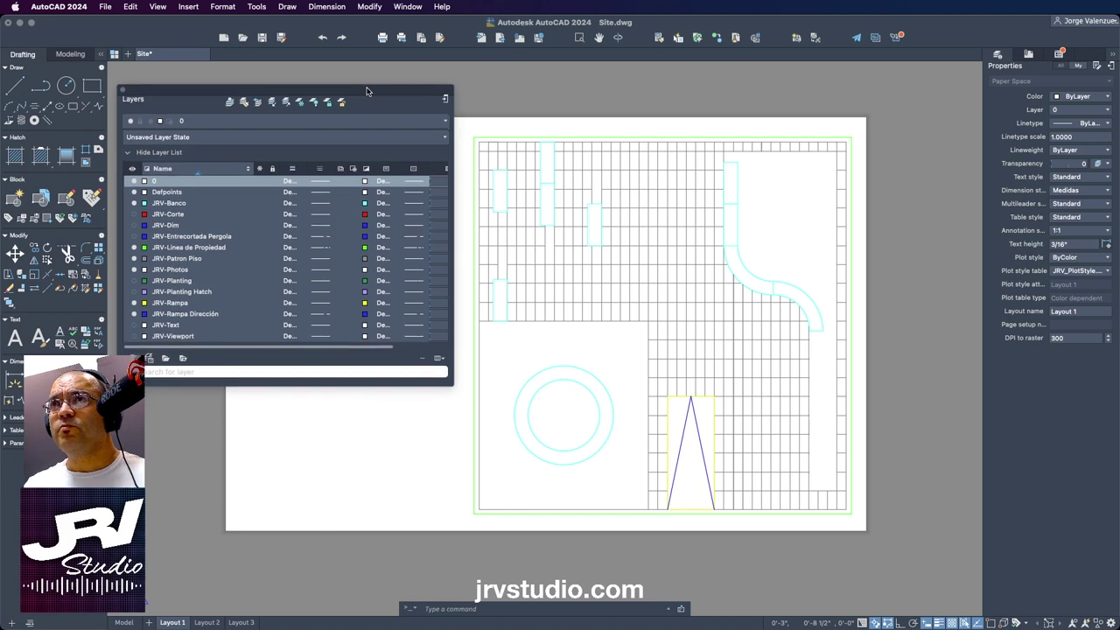
click(104, 7)
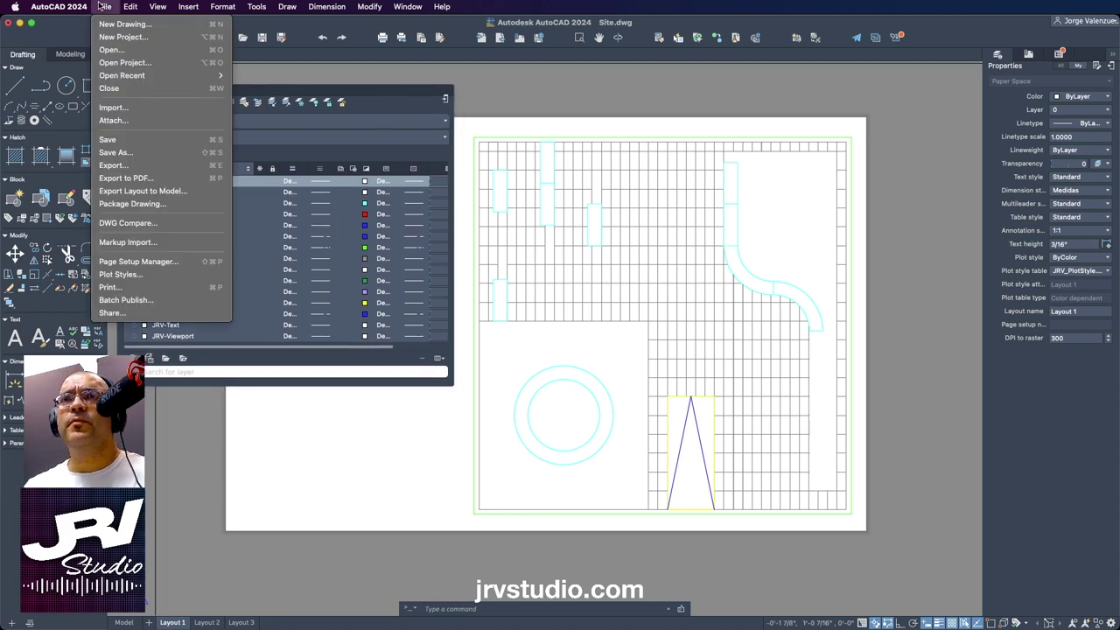
Start plotting Layout 1 with the DWG To PDF.pc3 plotter on 11 x 17 paper.
click(129, 181)
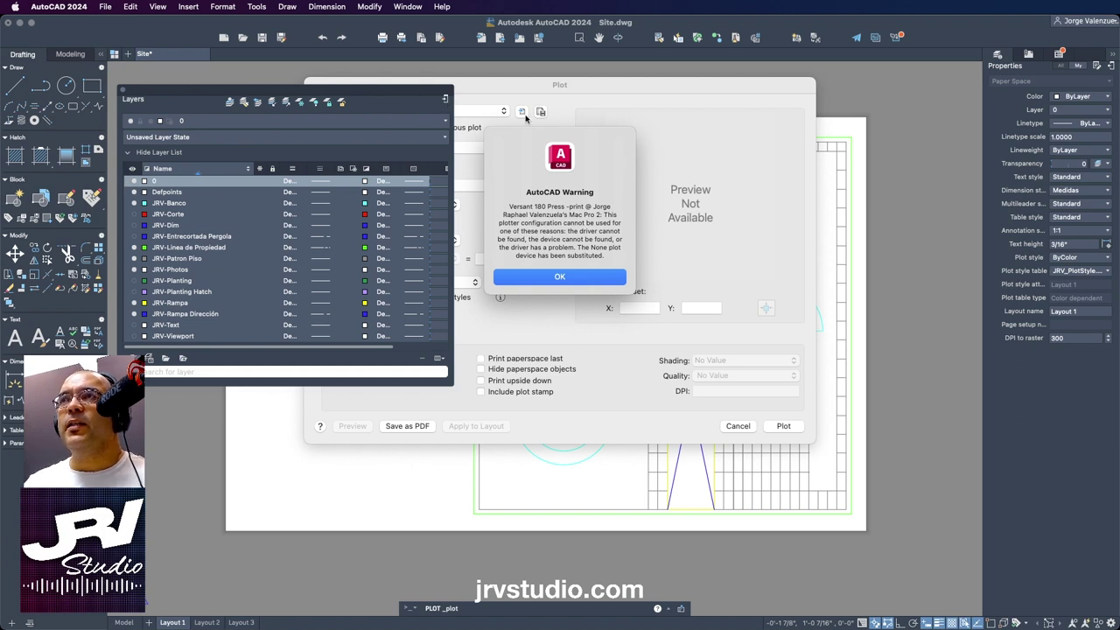
click(567, 278)
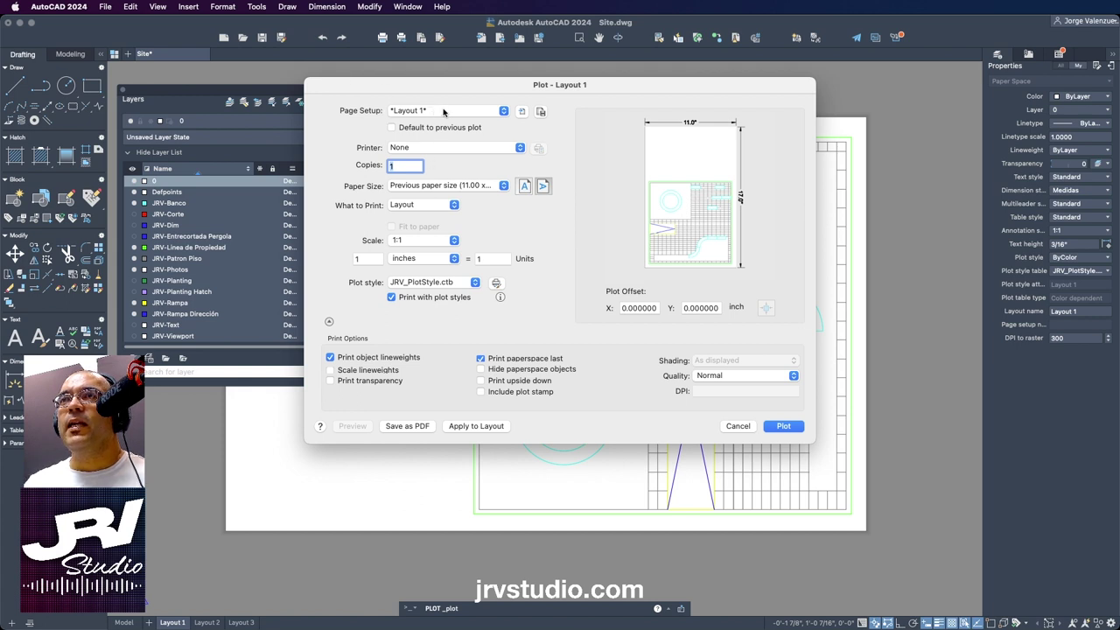
click(444, 149)
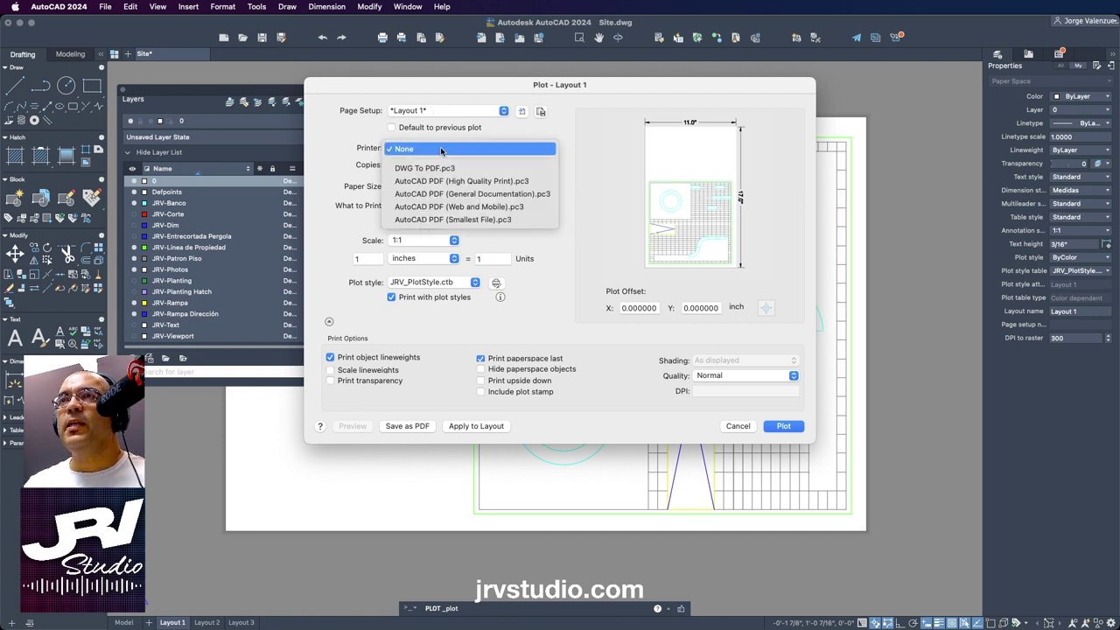
click(425, 170)
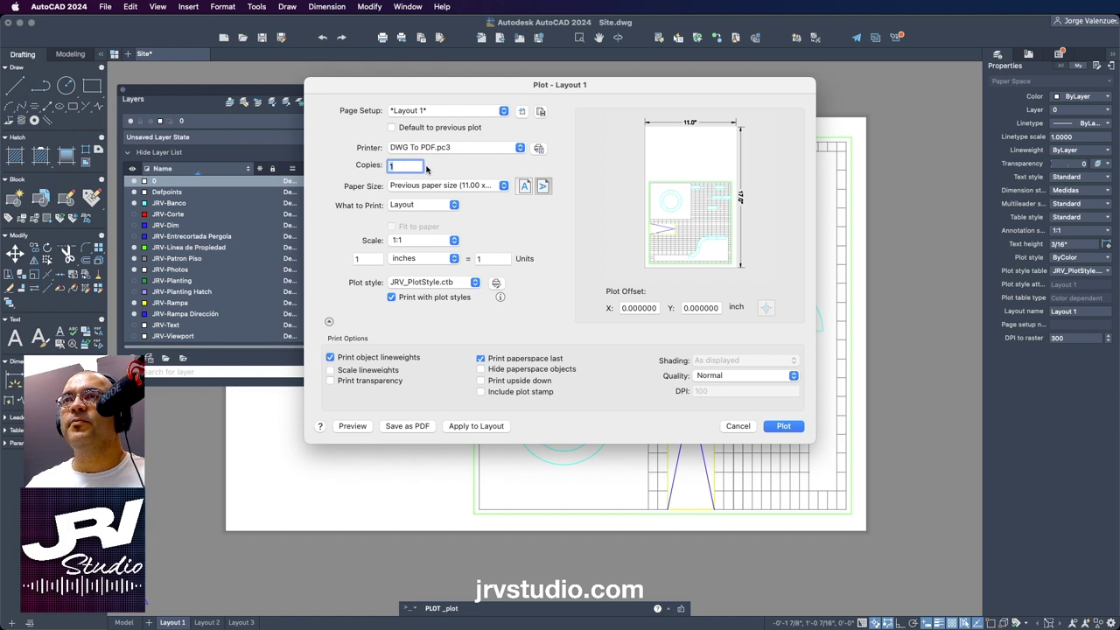
click(433, 185)
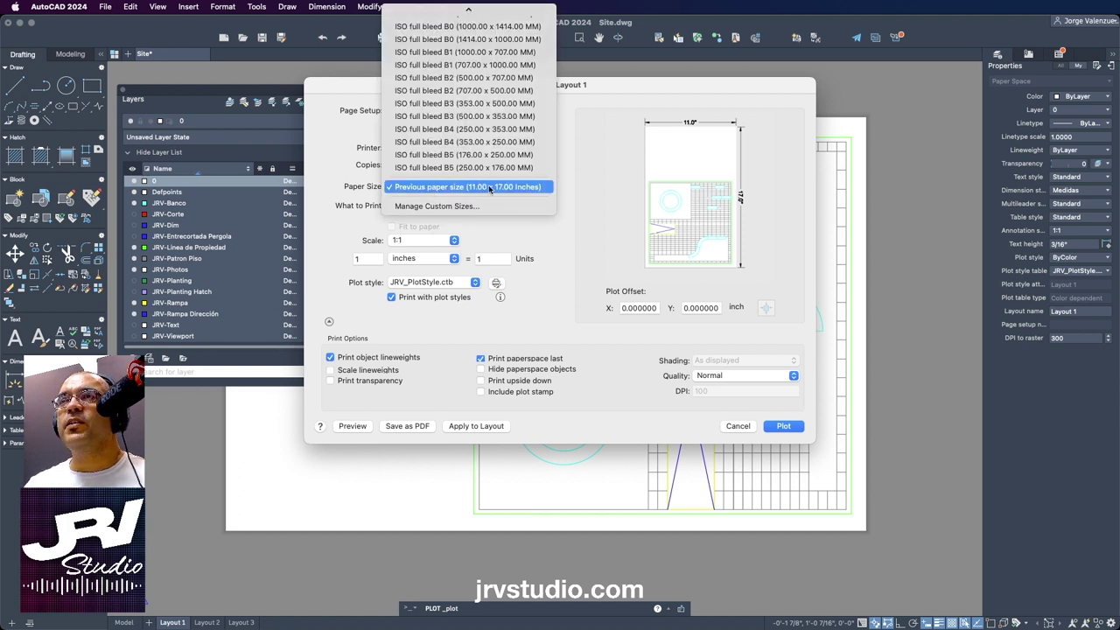
click(486, 187)
Plot the whole layout at 1:1 scale in inches.
click(423, 207)
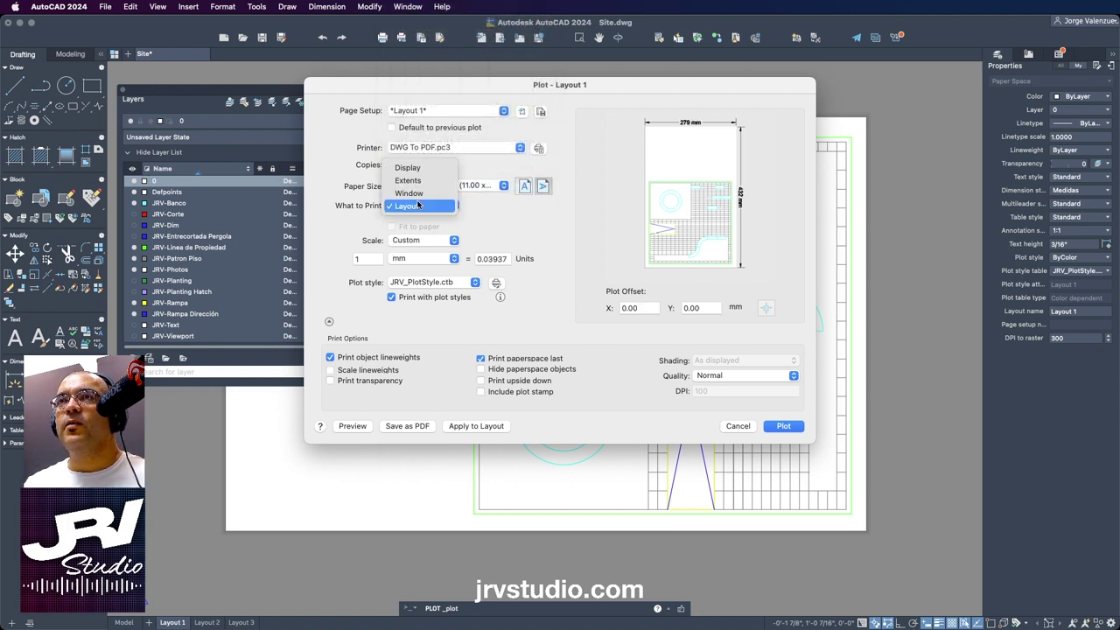
click(420, 208)
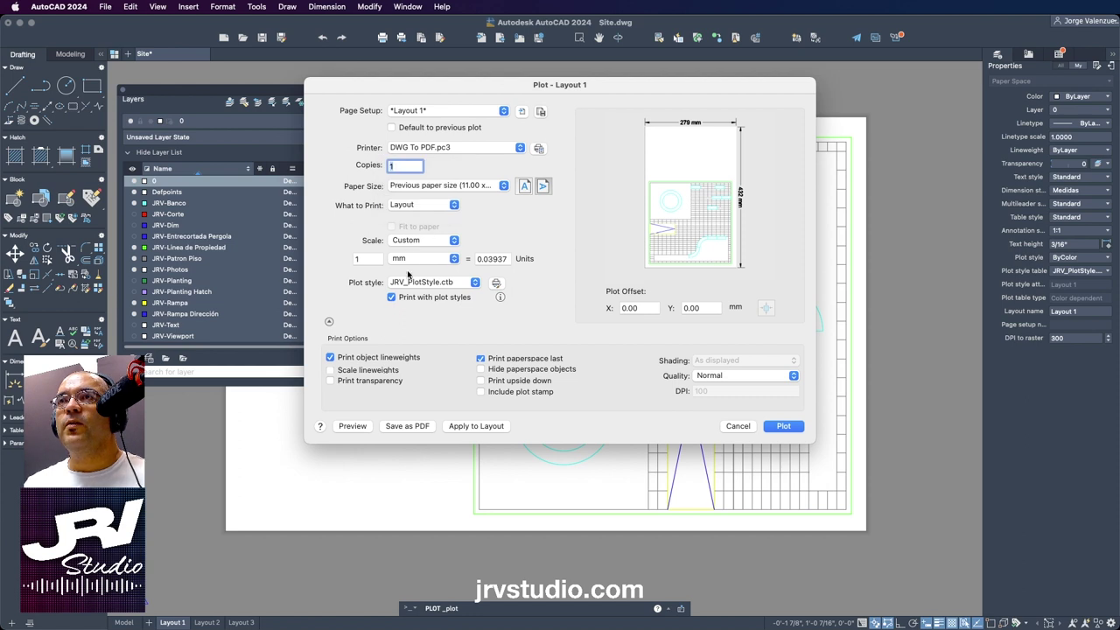
click(428, 242)
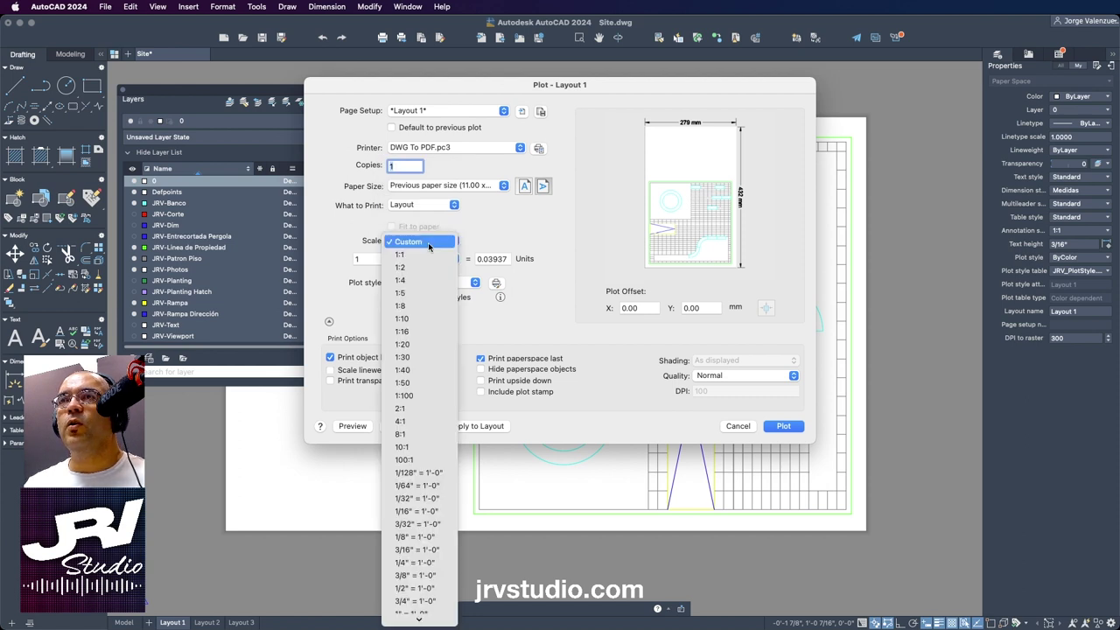
click(409, 255)
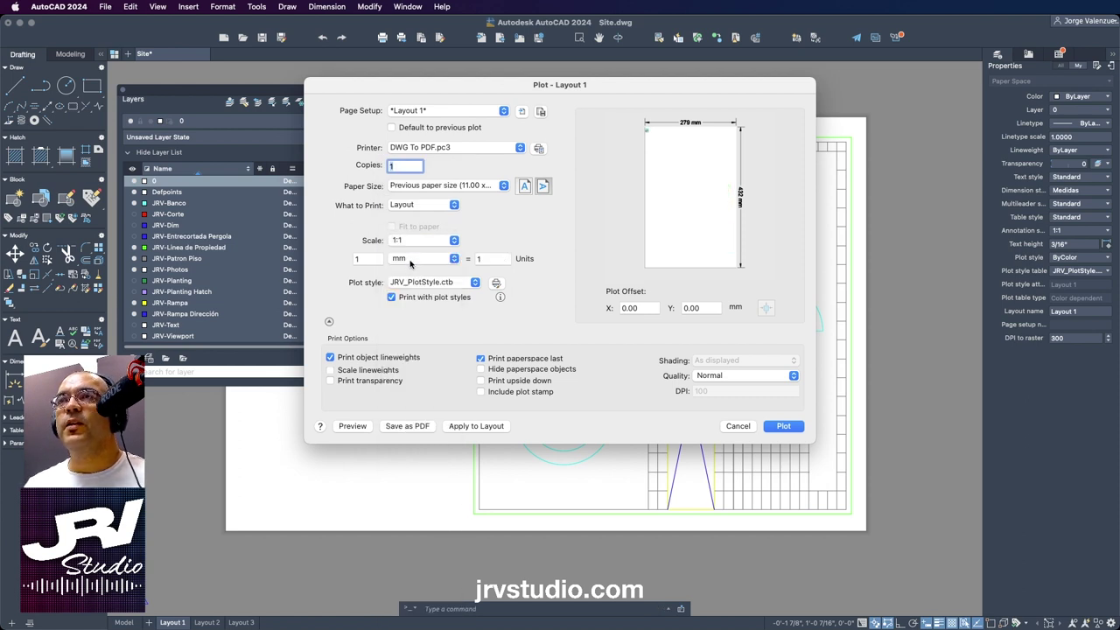
click(416, 260)
click(414, 248)
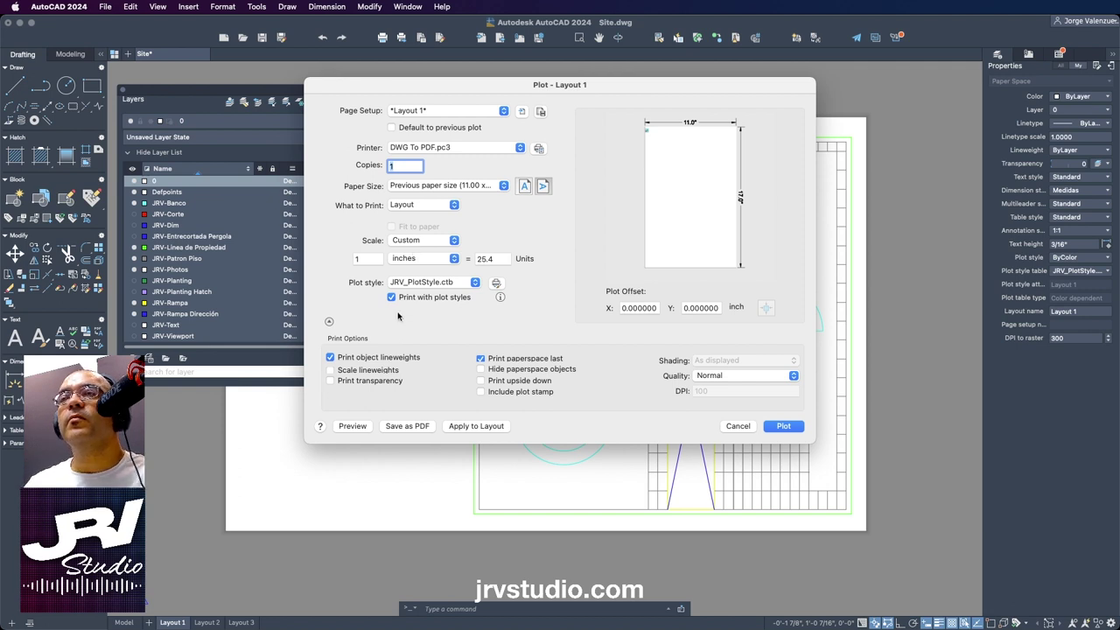
click(421, 241)
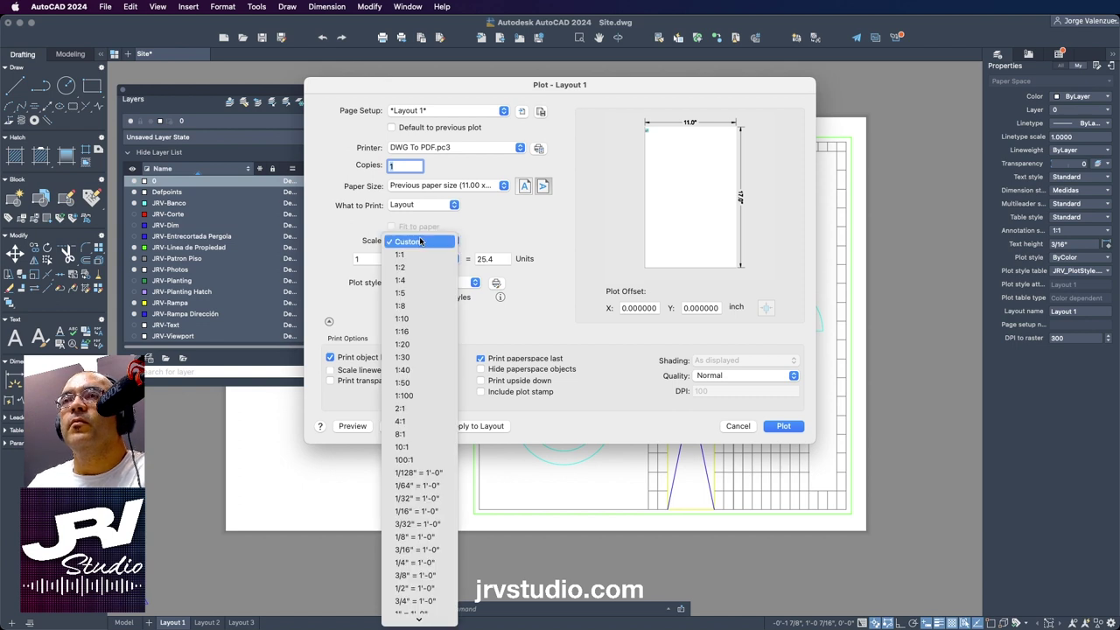
click(411, 256)
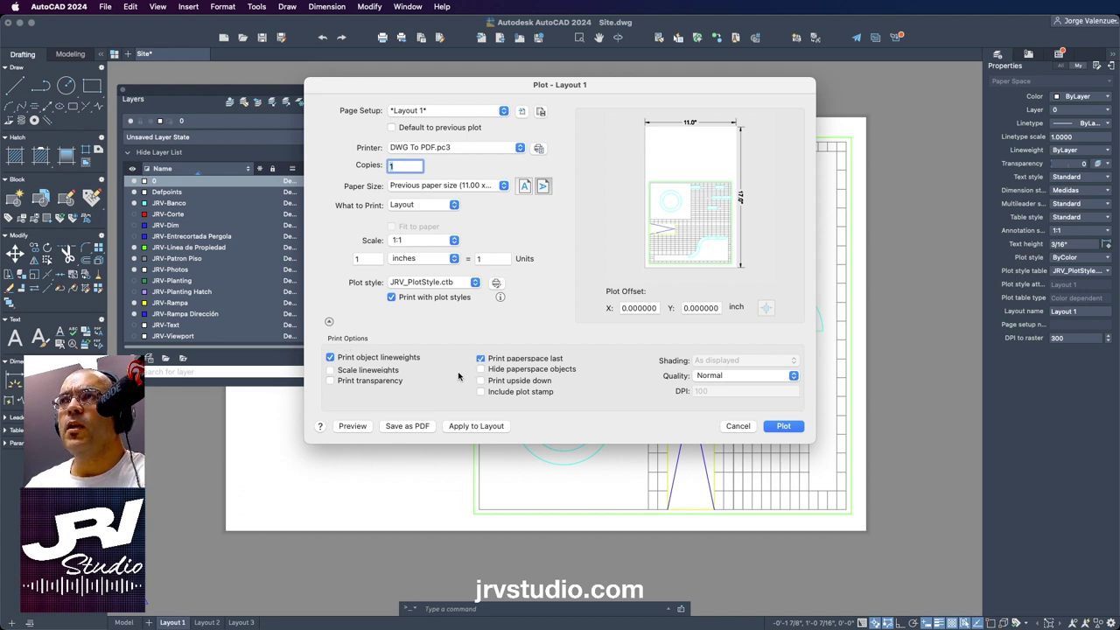
Save the plot as Layout.pdf on the Desktop, replacing the existing file.
click(422, 429)
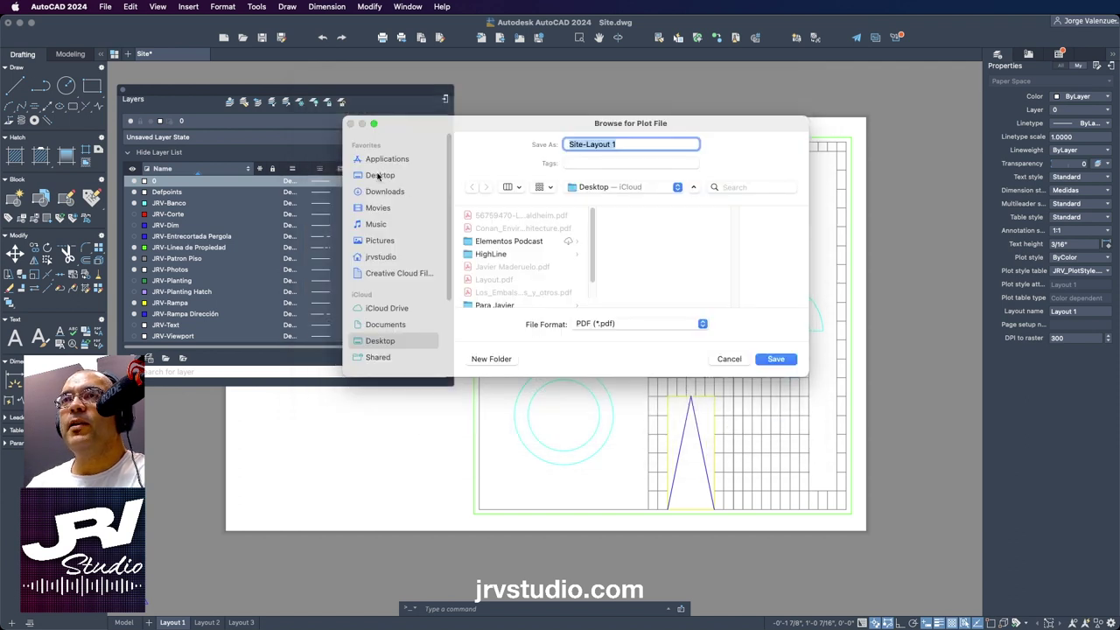
click(379, 176)
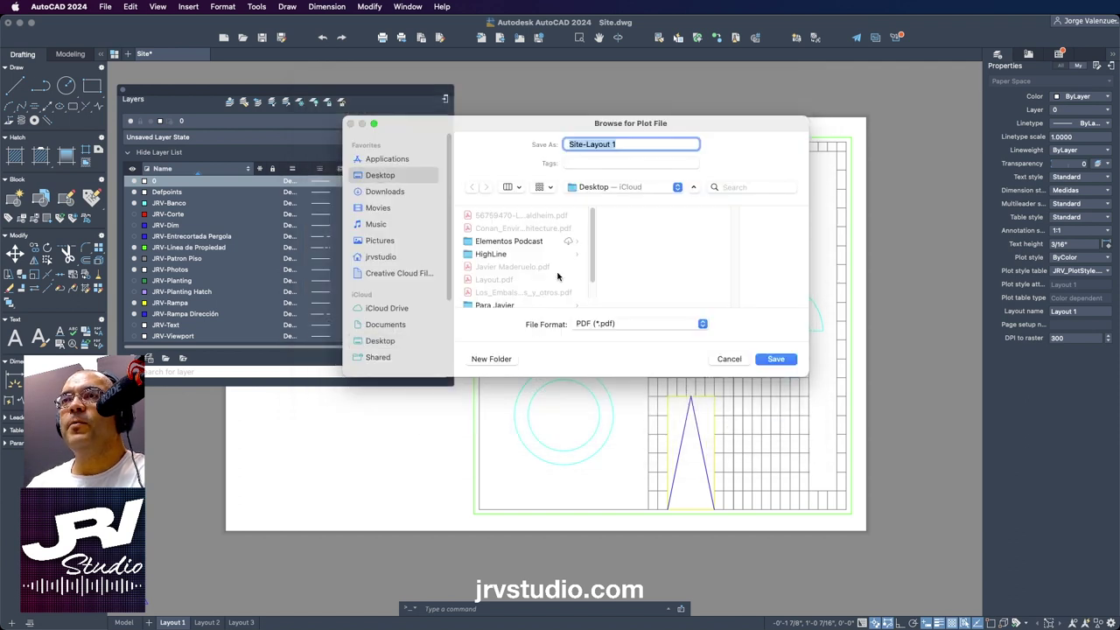
click(487, 280)
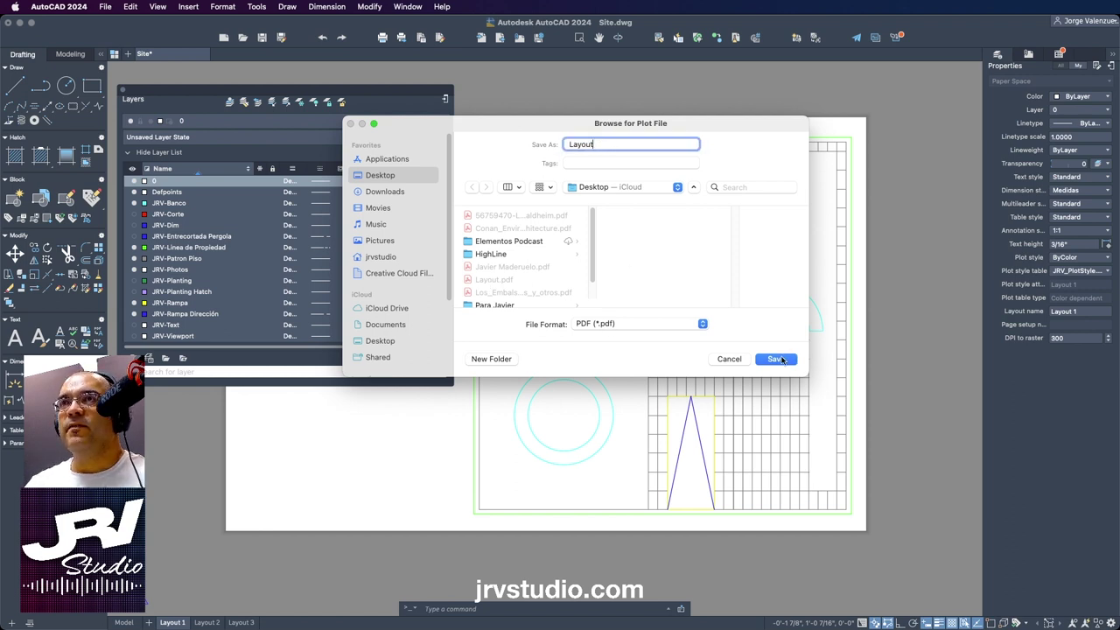
click(778, 358)
click(623, 302)
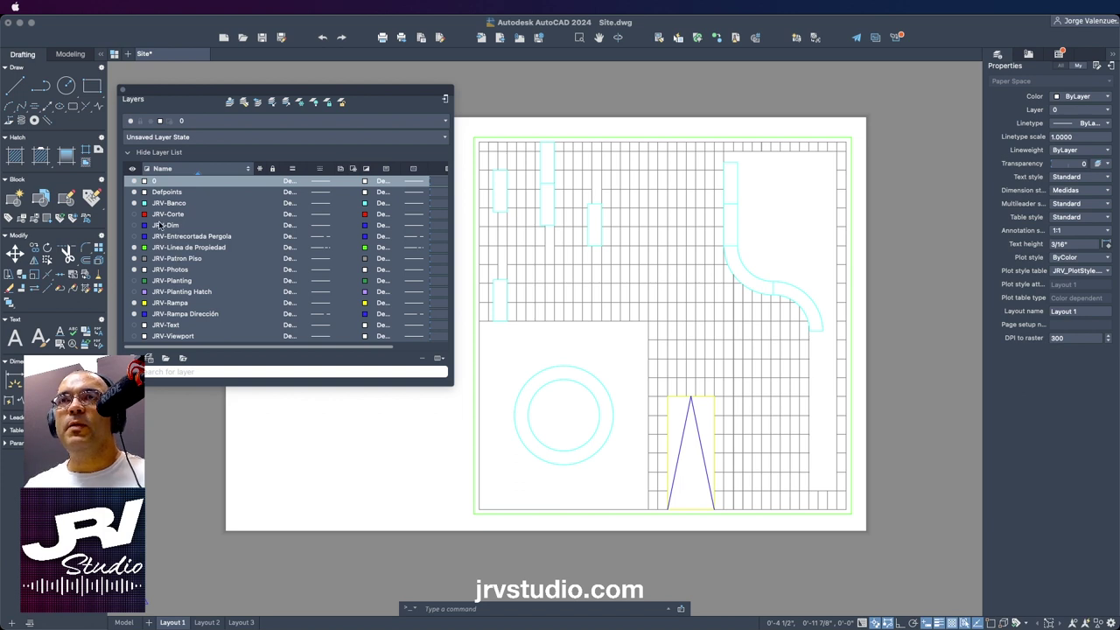
Hide the ramp, paving grid, property line and bench layers, and show the Entrecortada Pergola hatch.
click(134, 313)
click(134, 303)
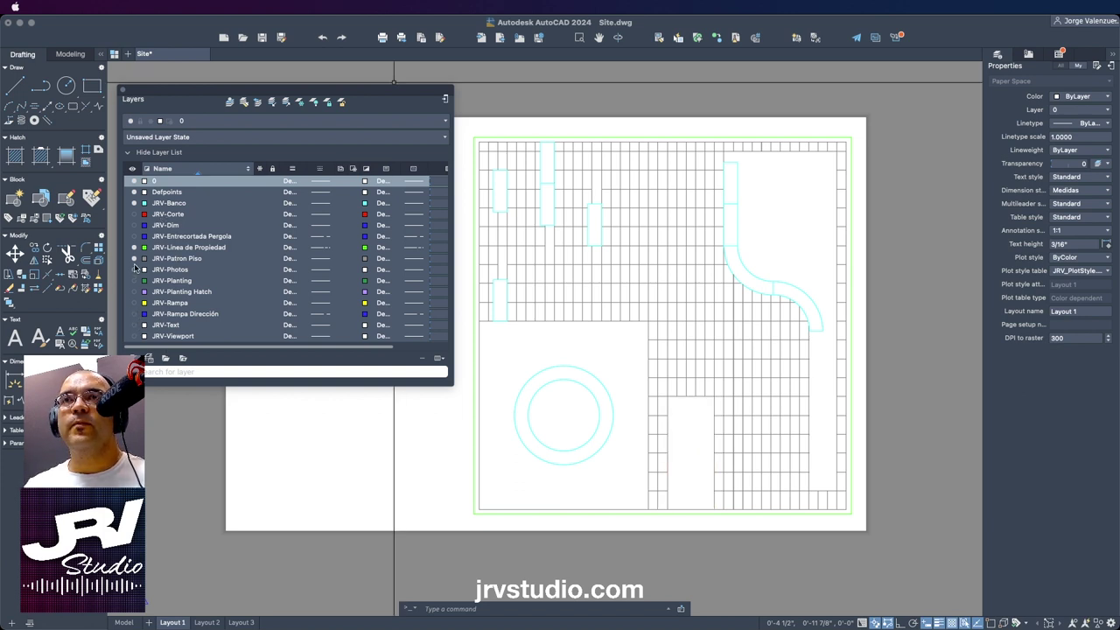
click(134, 258)
click(134, 248)
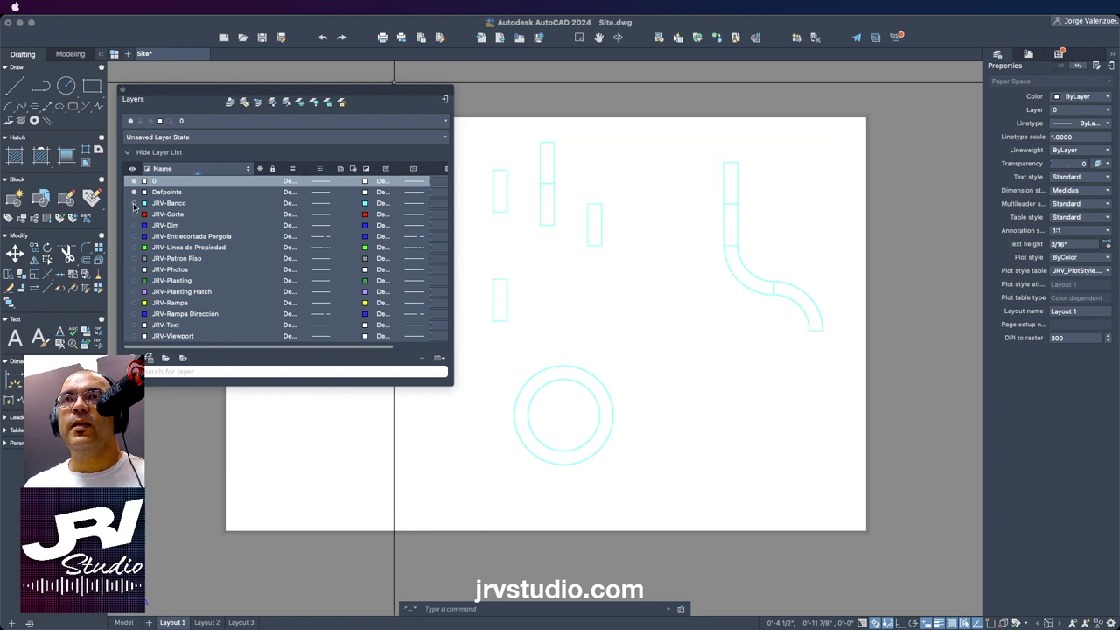
click(134, 203)
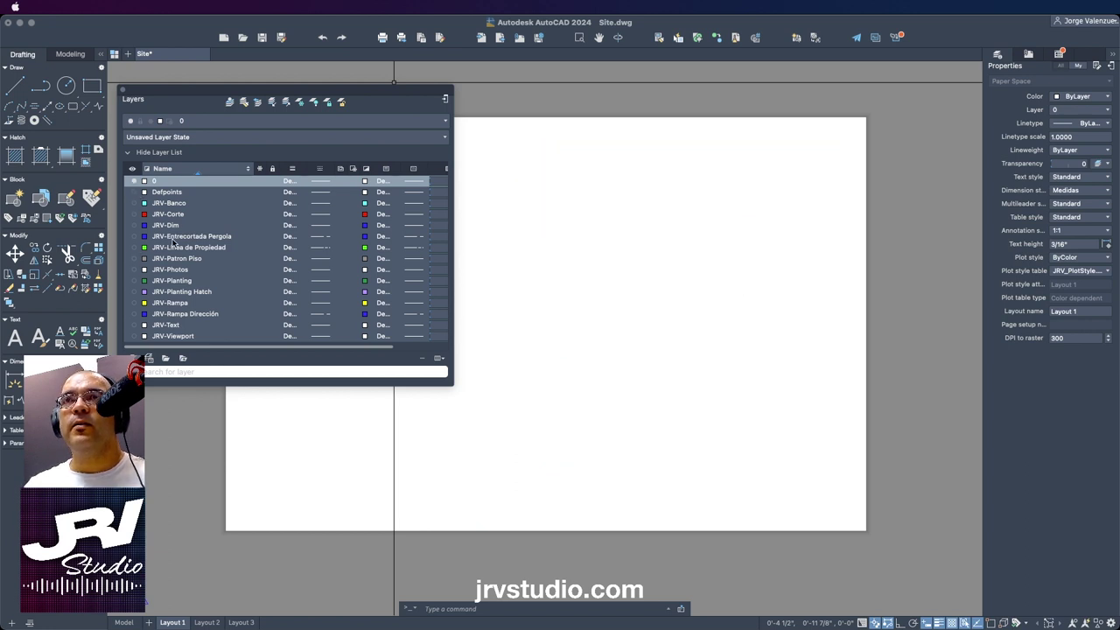
click(134, 236)
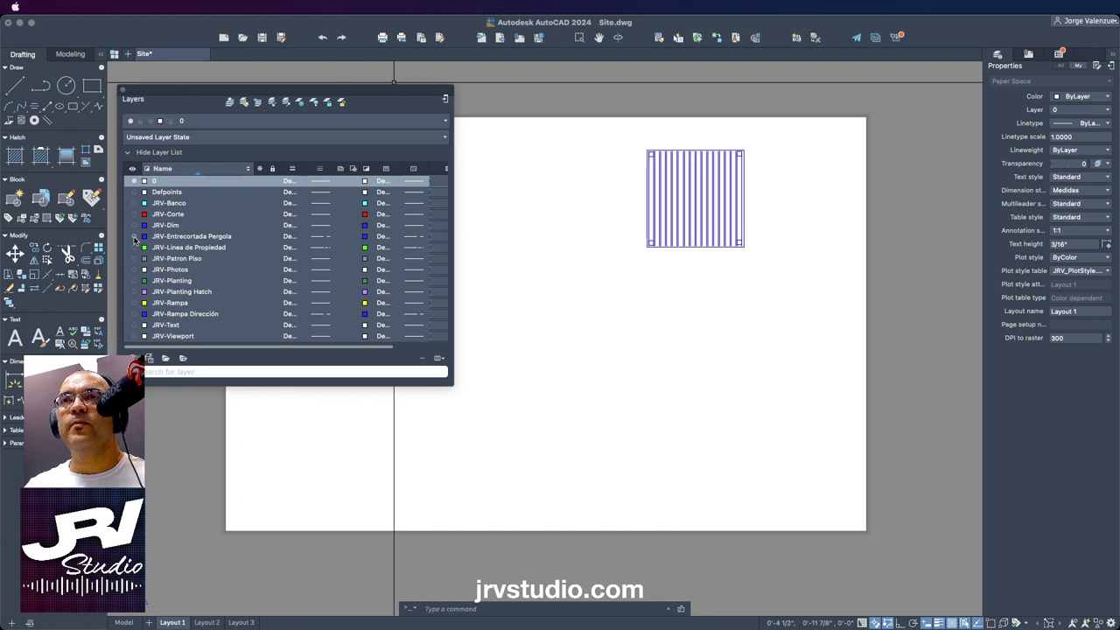
drag(234, 100, 664, 294)
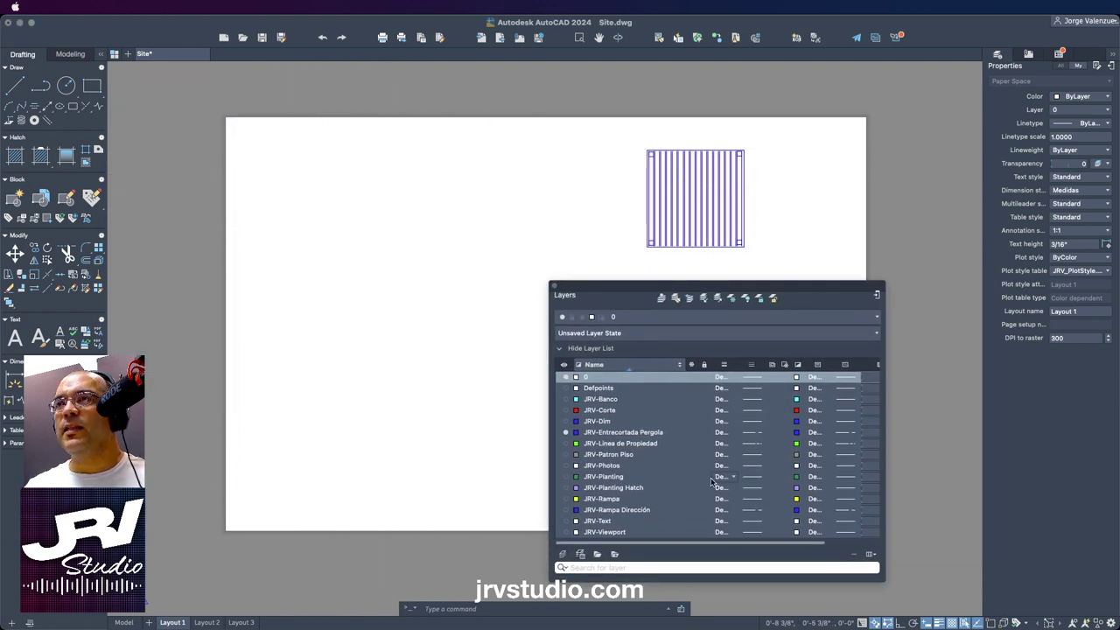
Turn on the JRV-Text layer and dock the Layers palette with the properties.
click(567, 521)
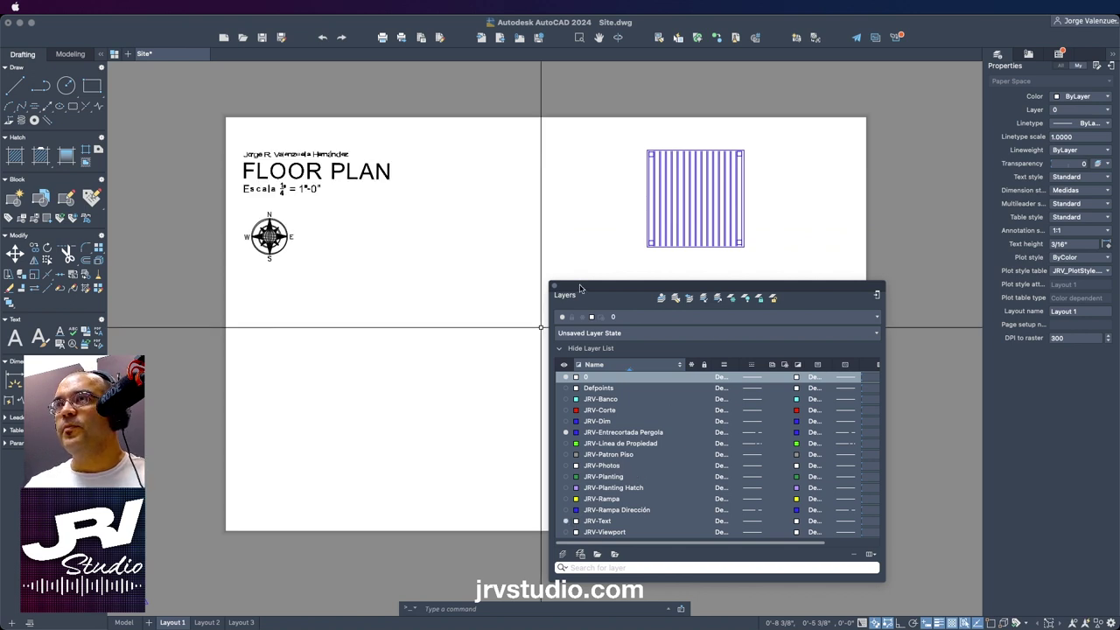
mouse_move(796, 291)
mouse_down()
mouse_move(876, 164)
mouse_move(891, 112)
mouse_move(884, 84)
mouse_up()
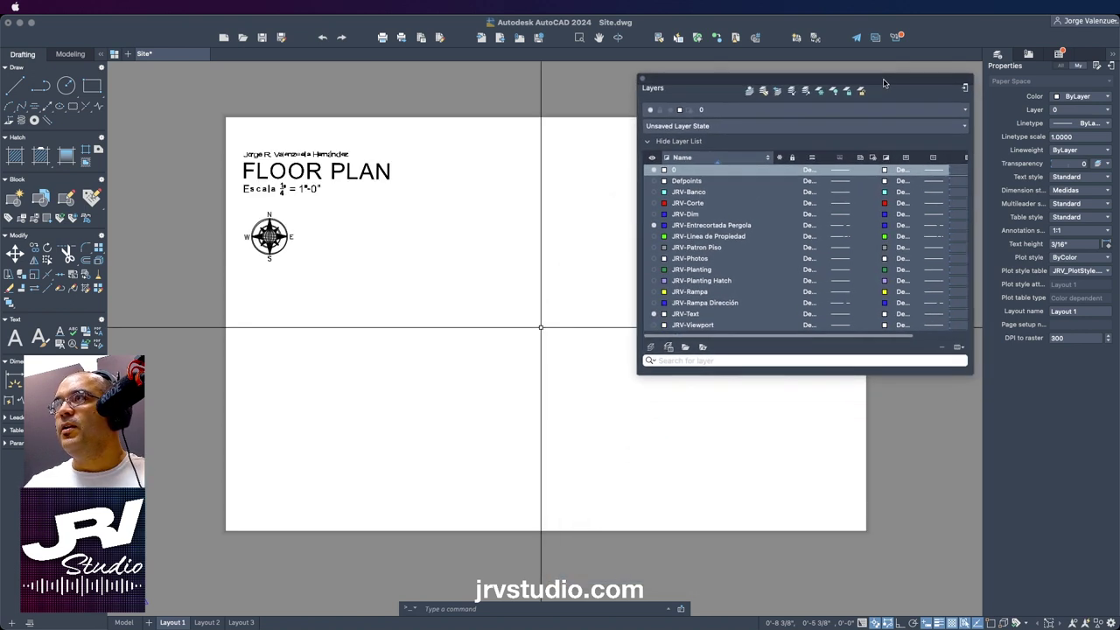
click(965, 88)
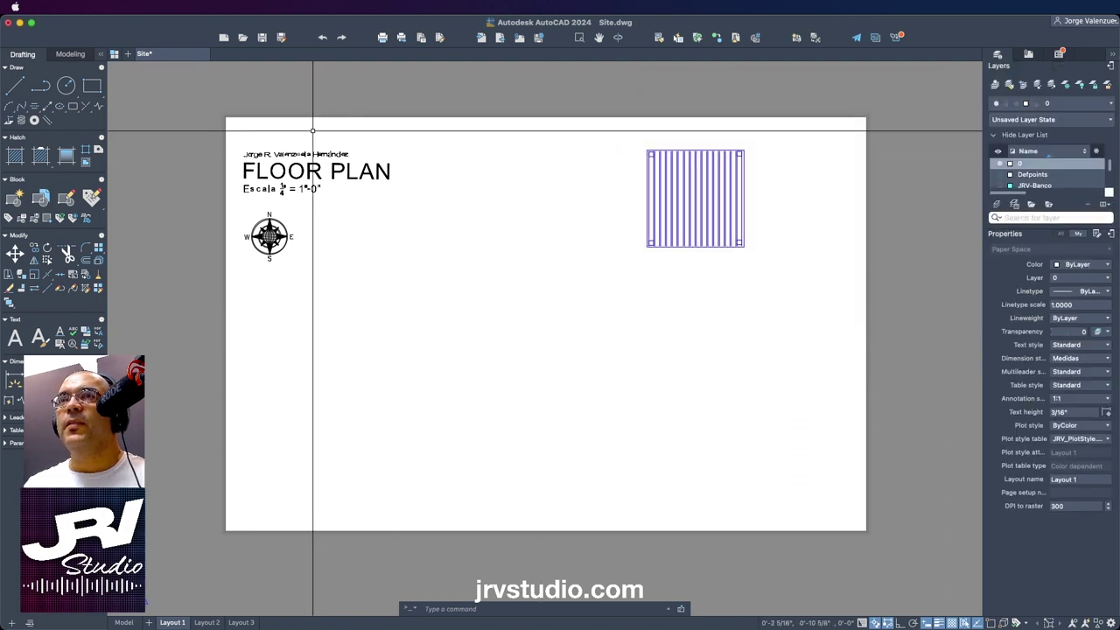
click(113, 7)
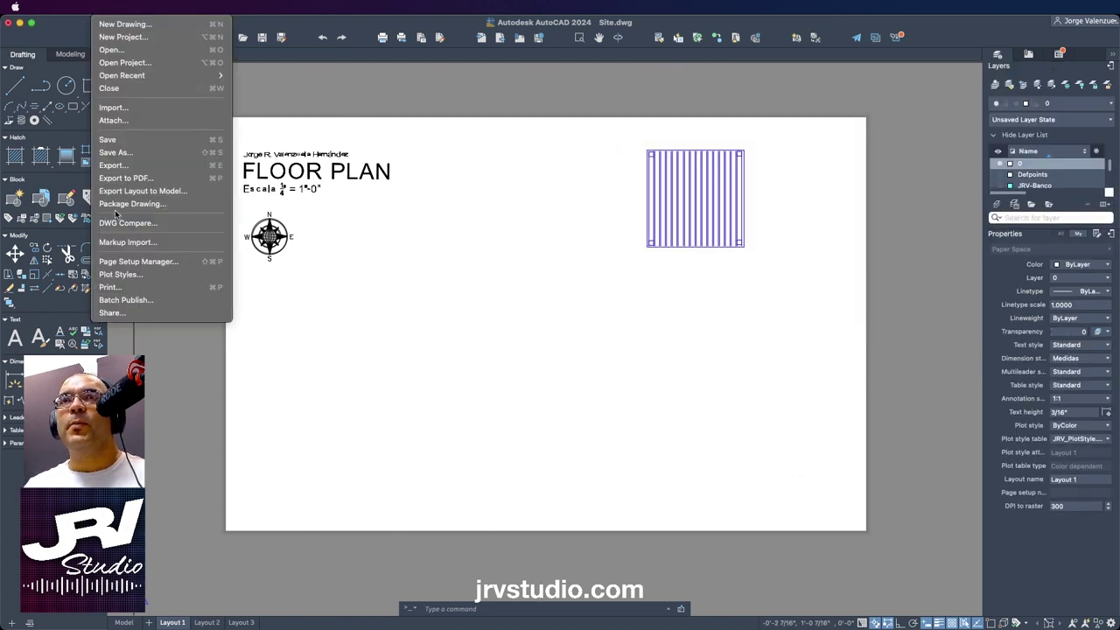
Export Layout 1 to PDF using the DWG To PDF.pc3 printer with 11 x 17 paper.
click(114, 179)
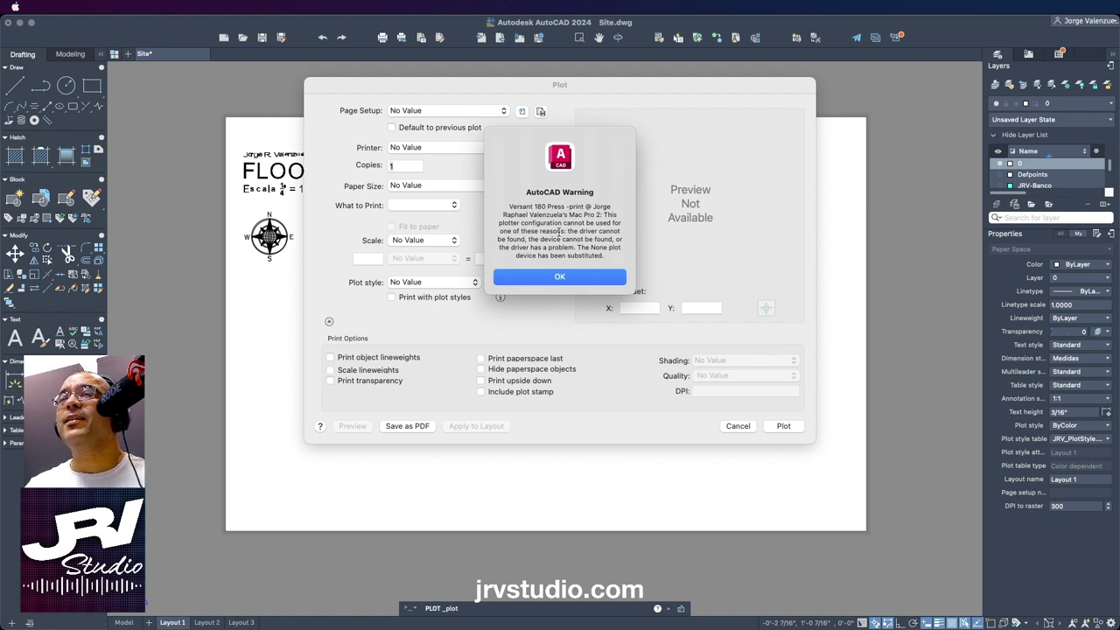
click(558, 277)
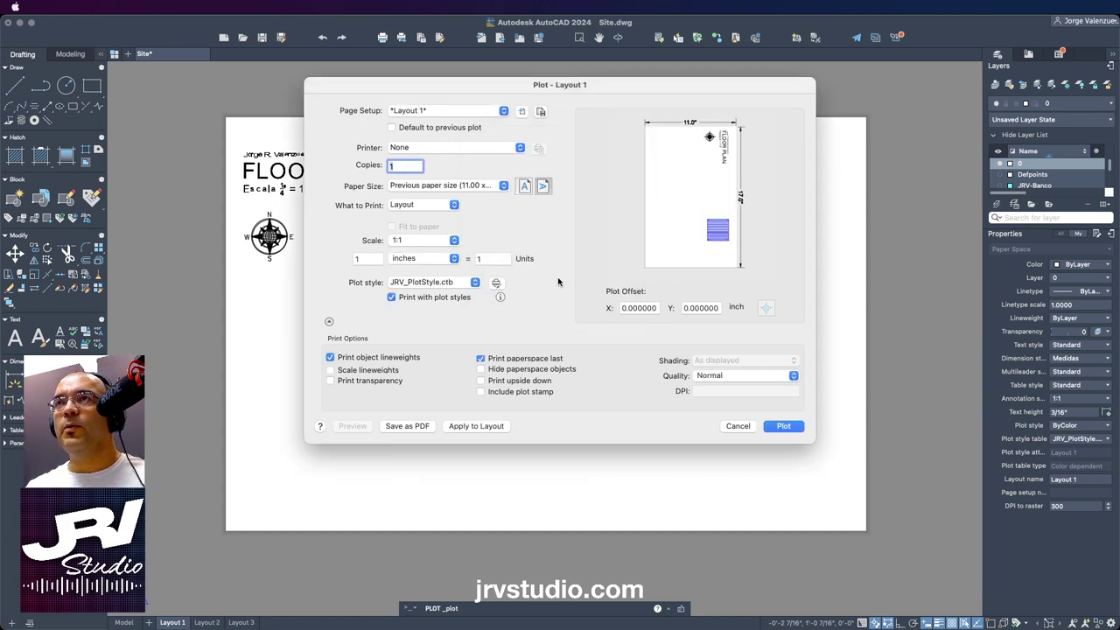
click(443, 111)
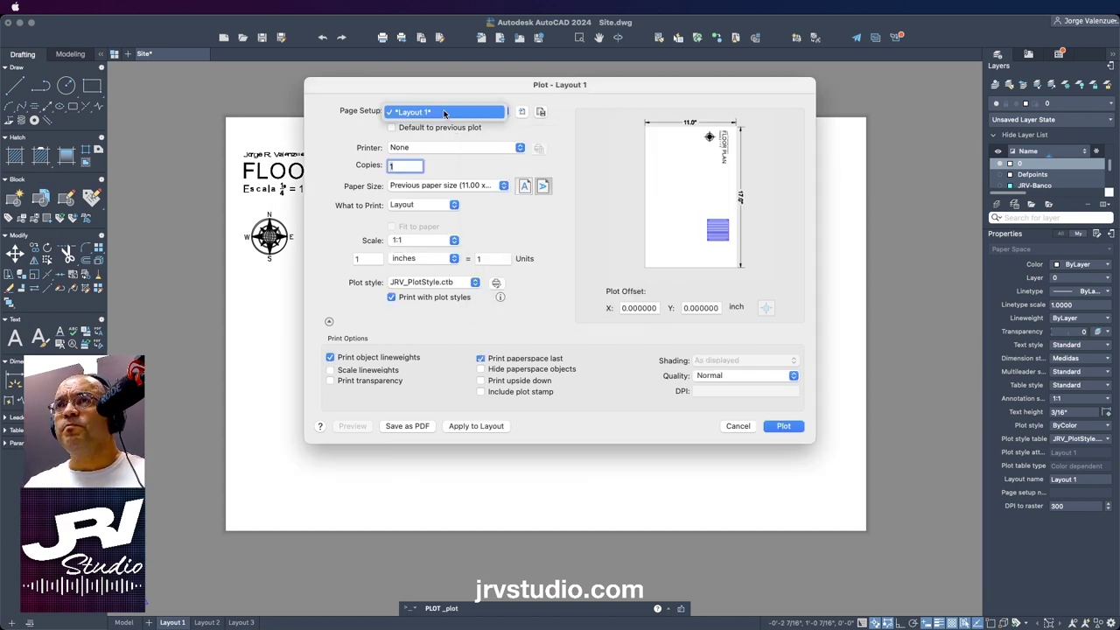
click(444, 111)
click(446, 147)
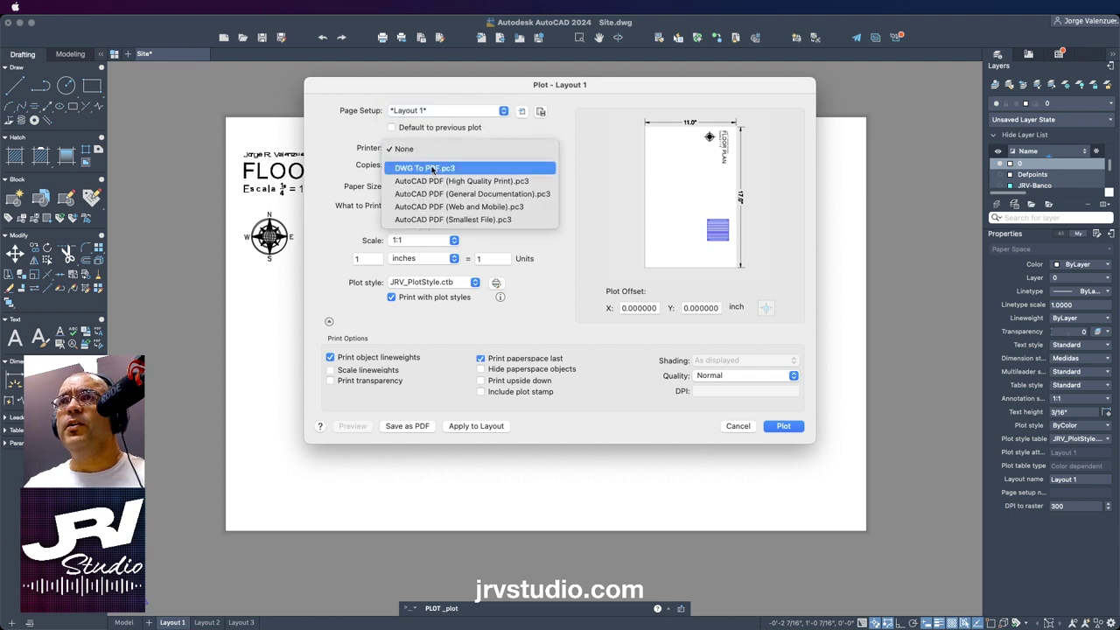
click(432, 166)
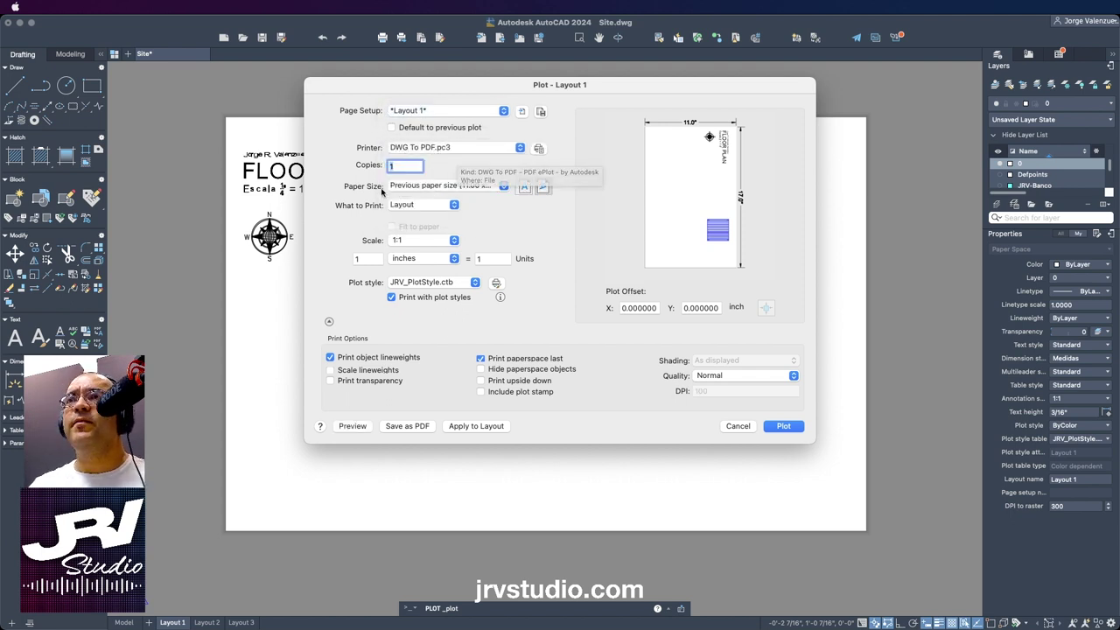
click(468, 187)
click(504, 188)
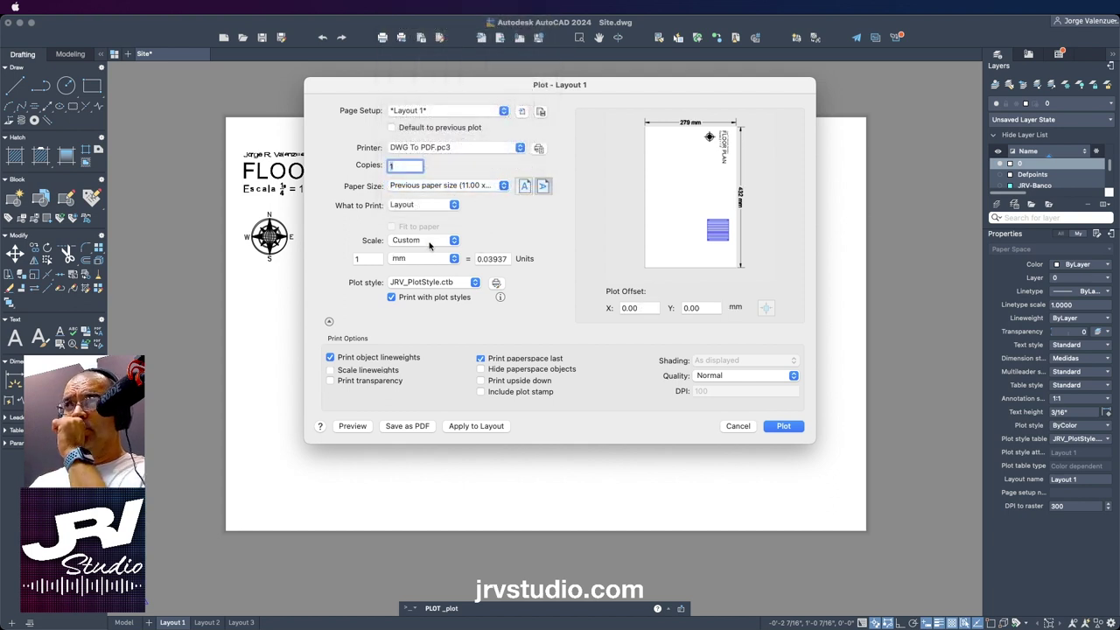
Set the plot scale to 1:1 in inches.
click(429, 245)
click(418, 245)
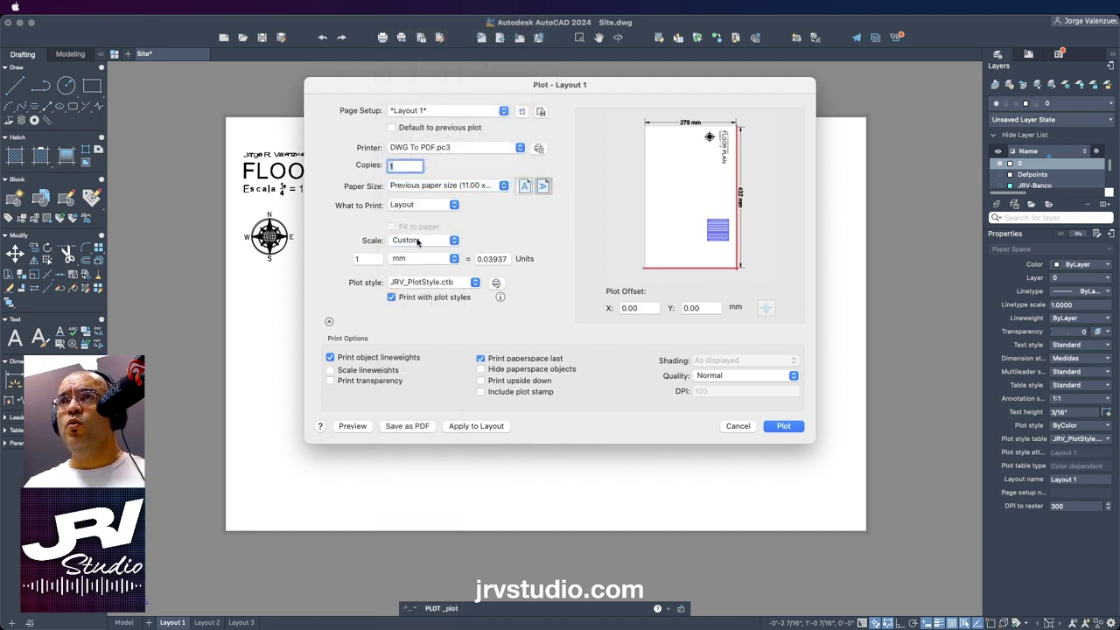
click(416, 245)
click(410, 255)
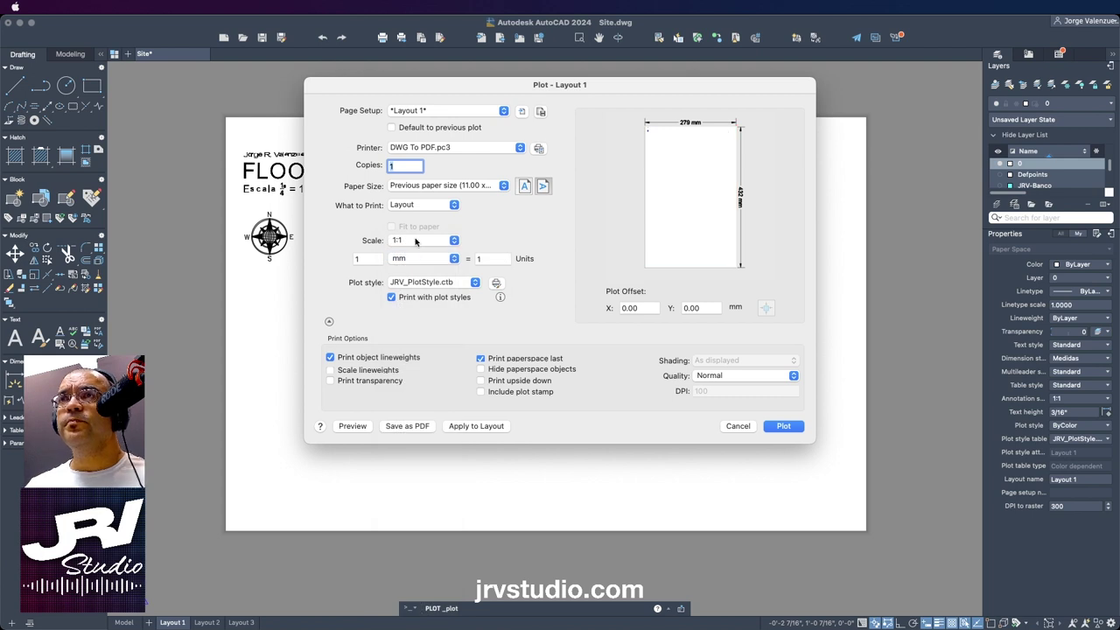
click(409, 258)
click(407, 247)
click(423, 241)
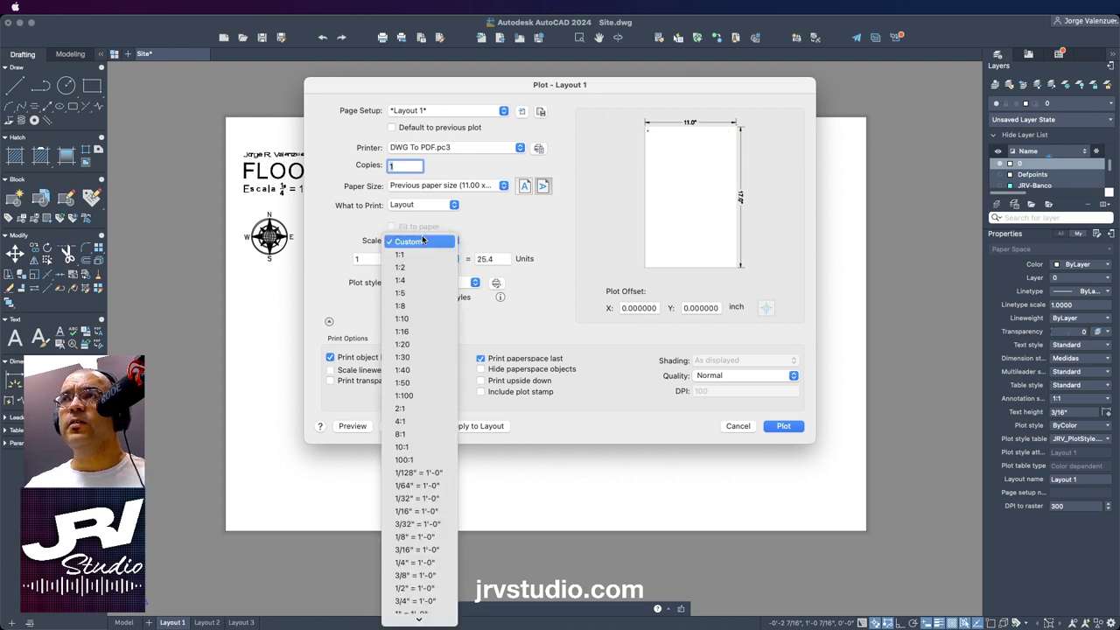
click(421, 252)
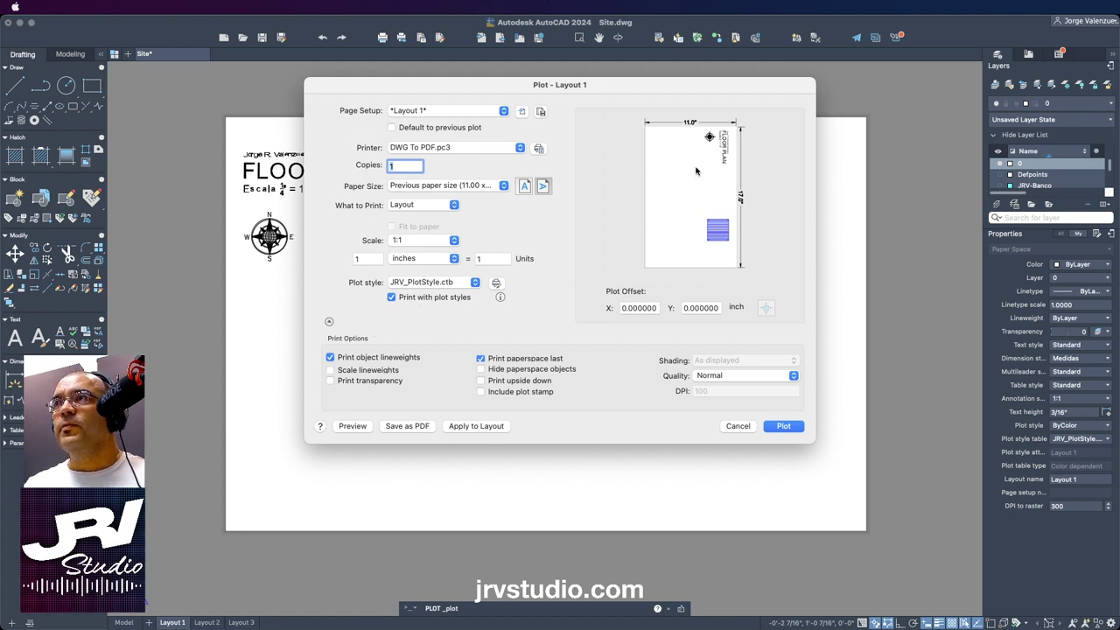
click(419, 427)
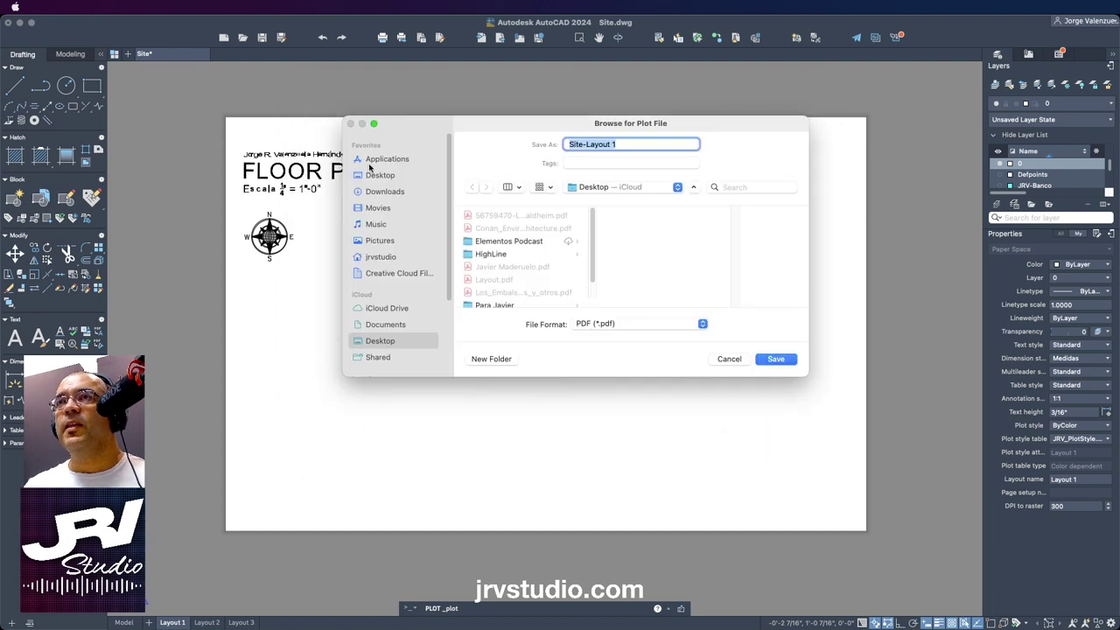
Save the PDF plot to the Desktop as Pergola.pdf, replacing the existing file.
click(378, 177)
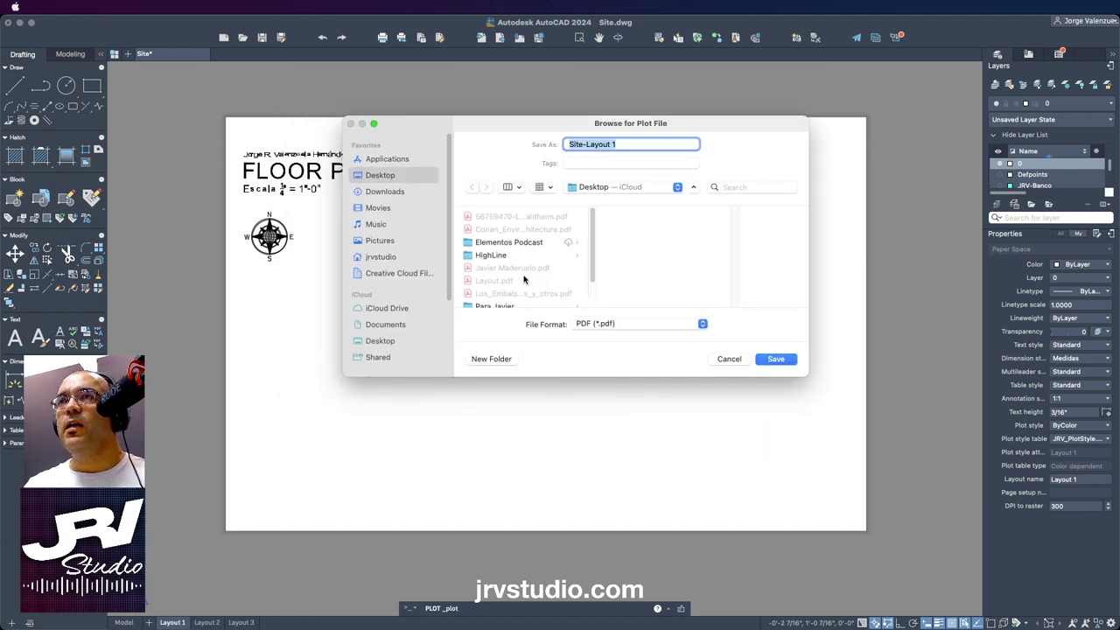
drag(598, 275, 593, 313)
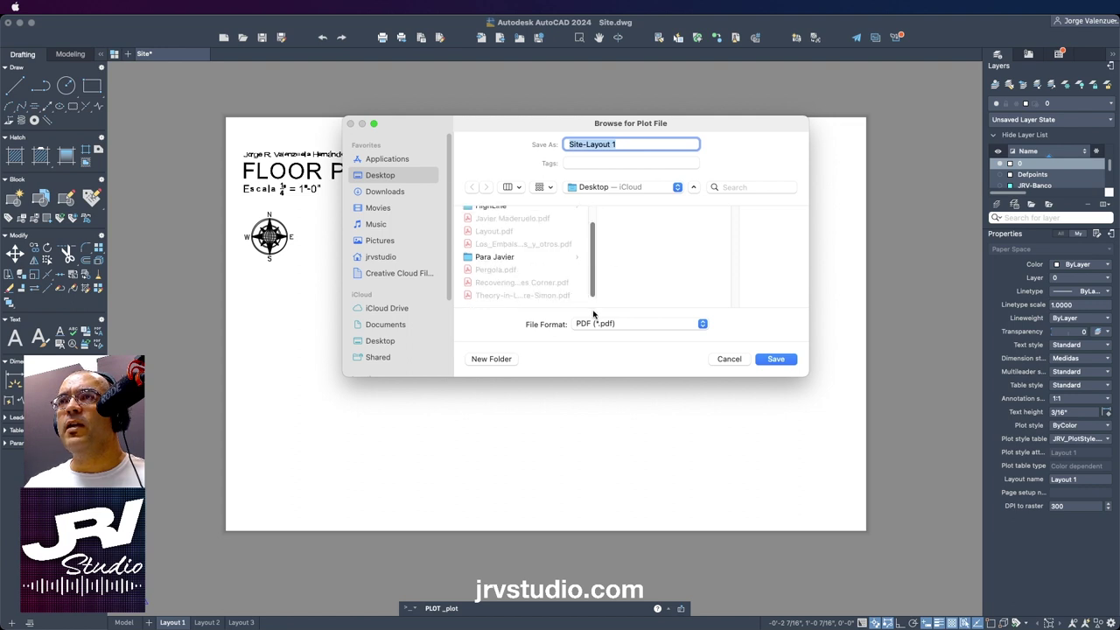
click(477, 271)
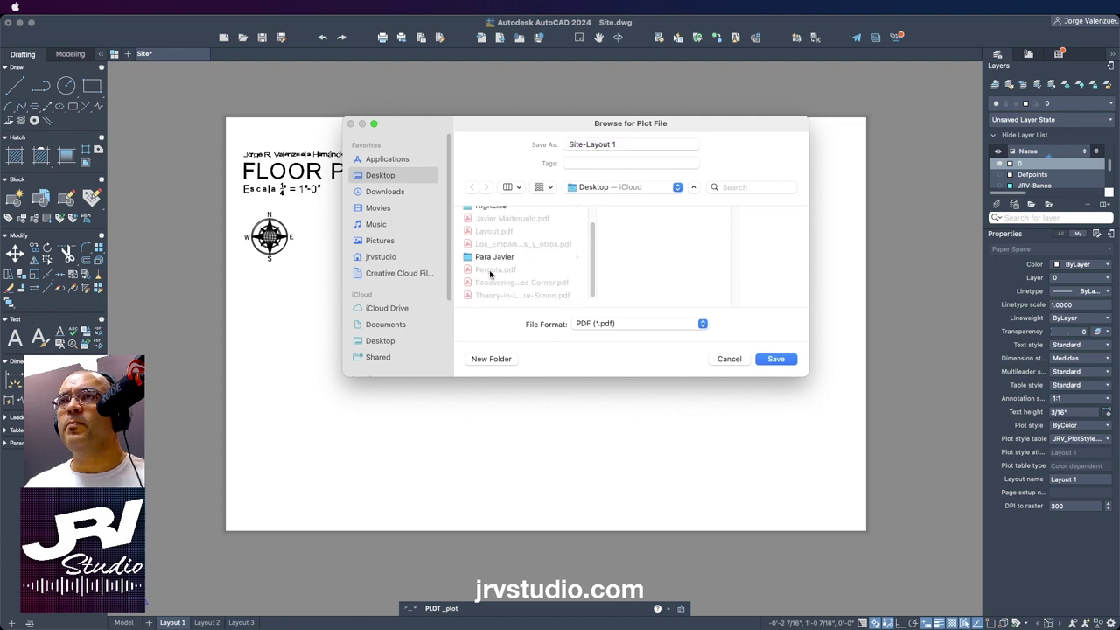
click(608, 324)
click(608, 324)
click(777, 359)
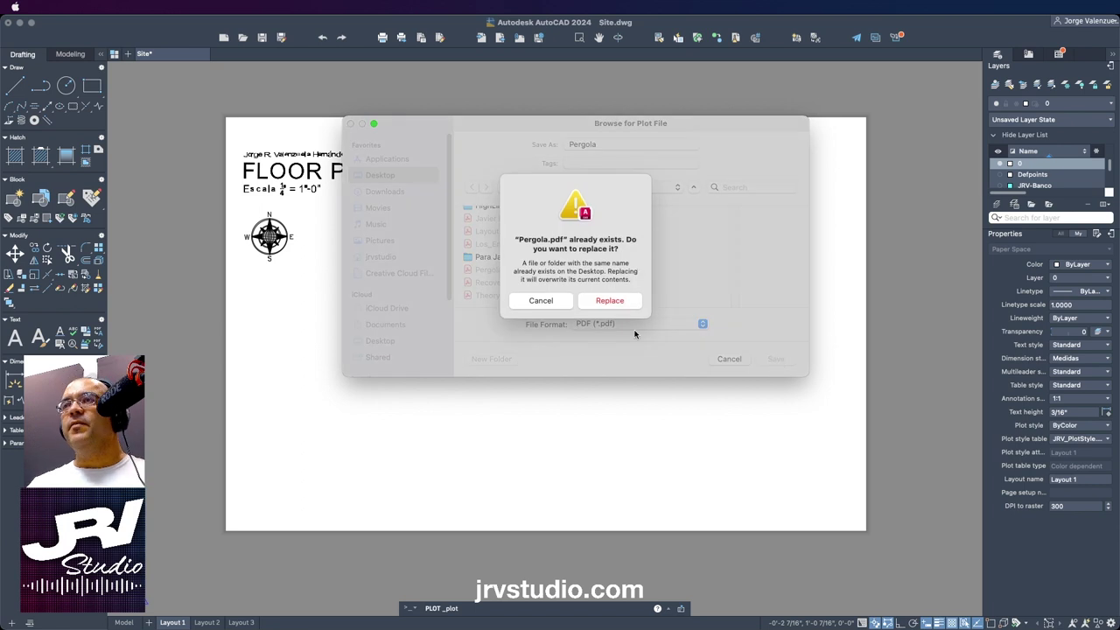
click(617, 303)
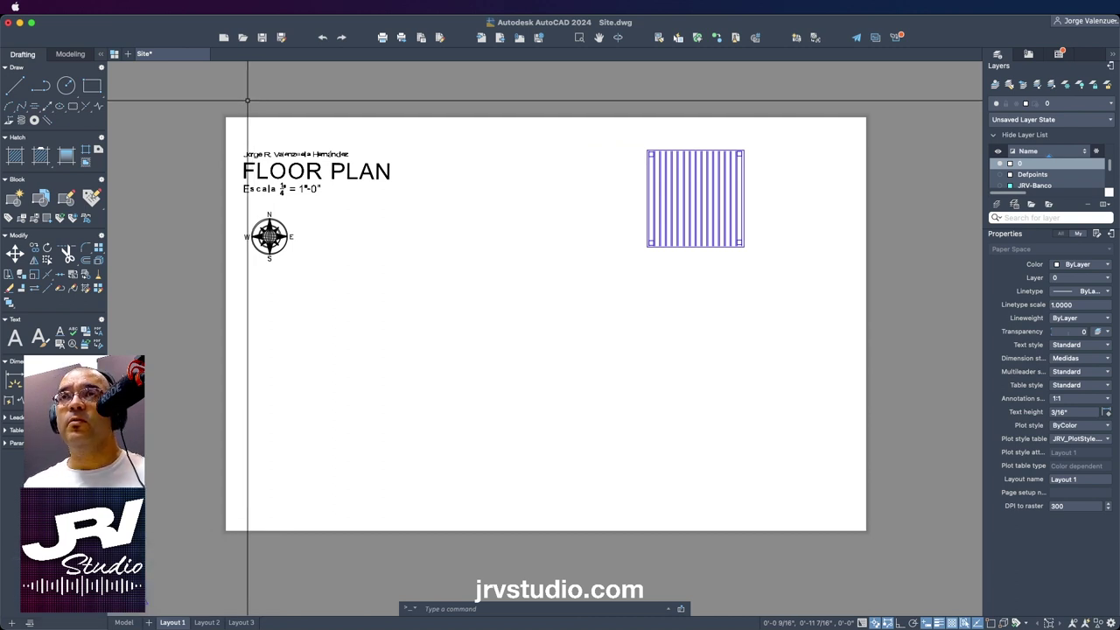
Turn the Viewport, Rampa, Rampa Dirección, Planting, Planting Hatch, Patron Piso and Linea de Propiedad layers back on.
key(super+s)
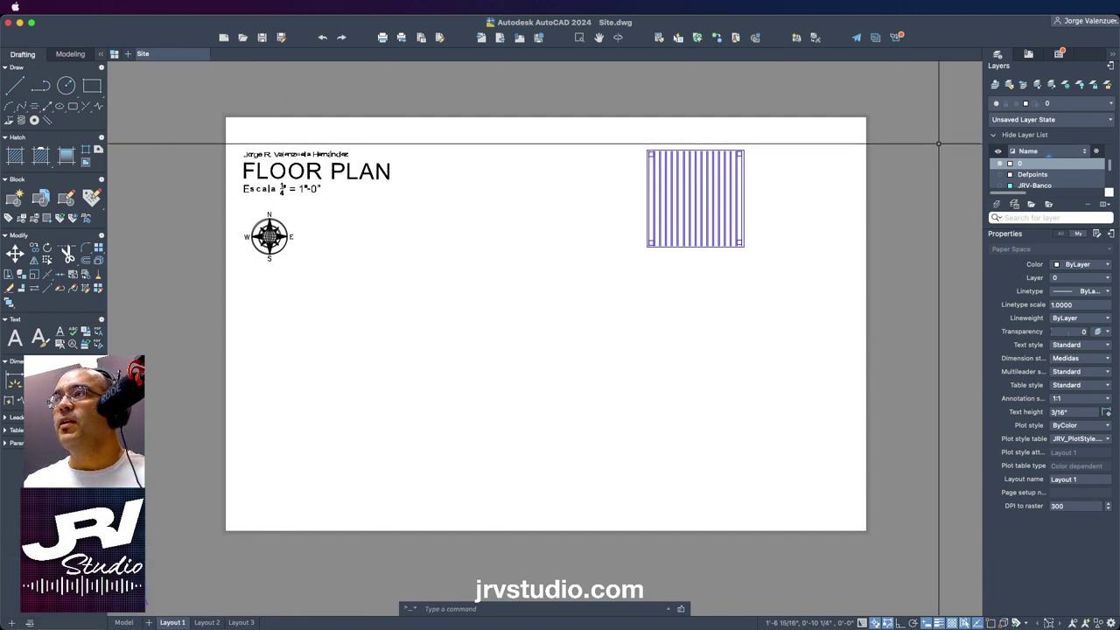
click(1111, 66)
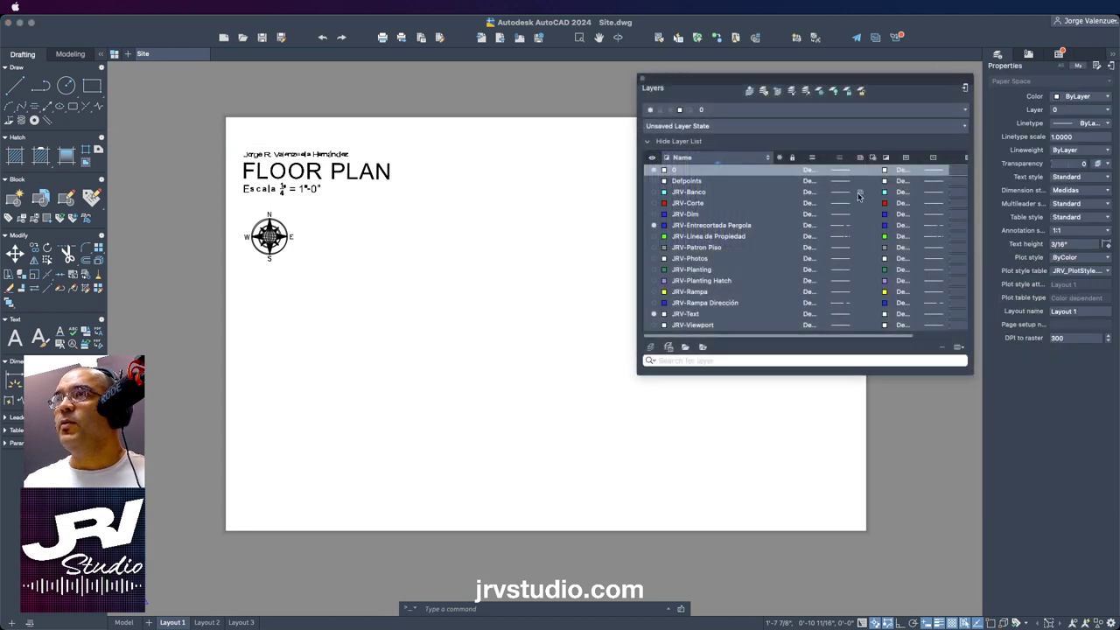
click(654, 325)
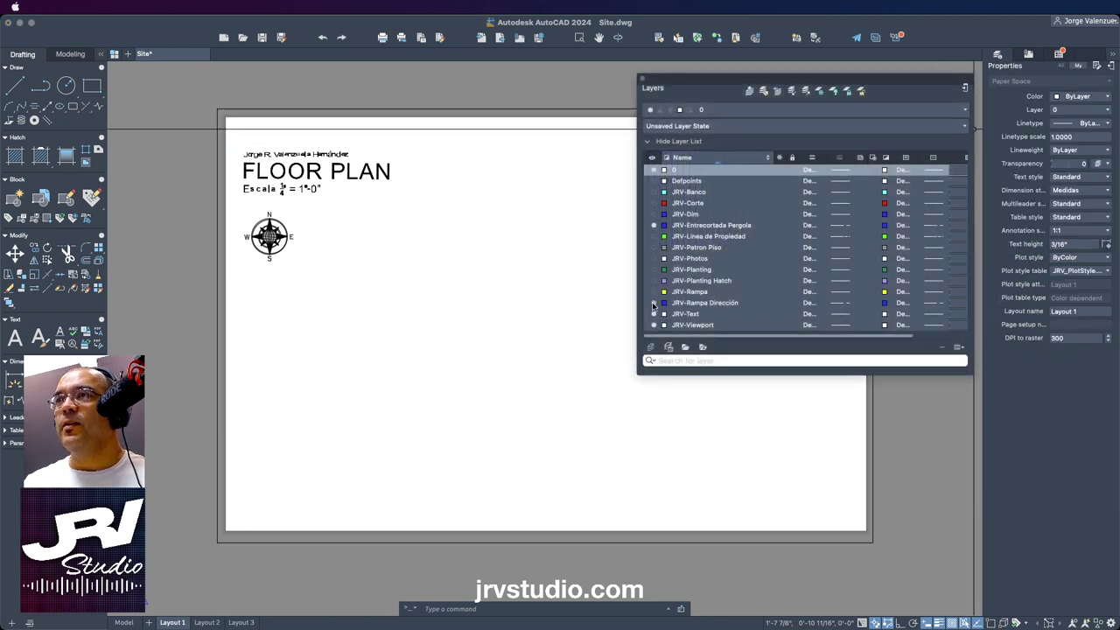
click(654, 303)
click(653, 291)
click(653, 280)
click(653, 269)
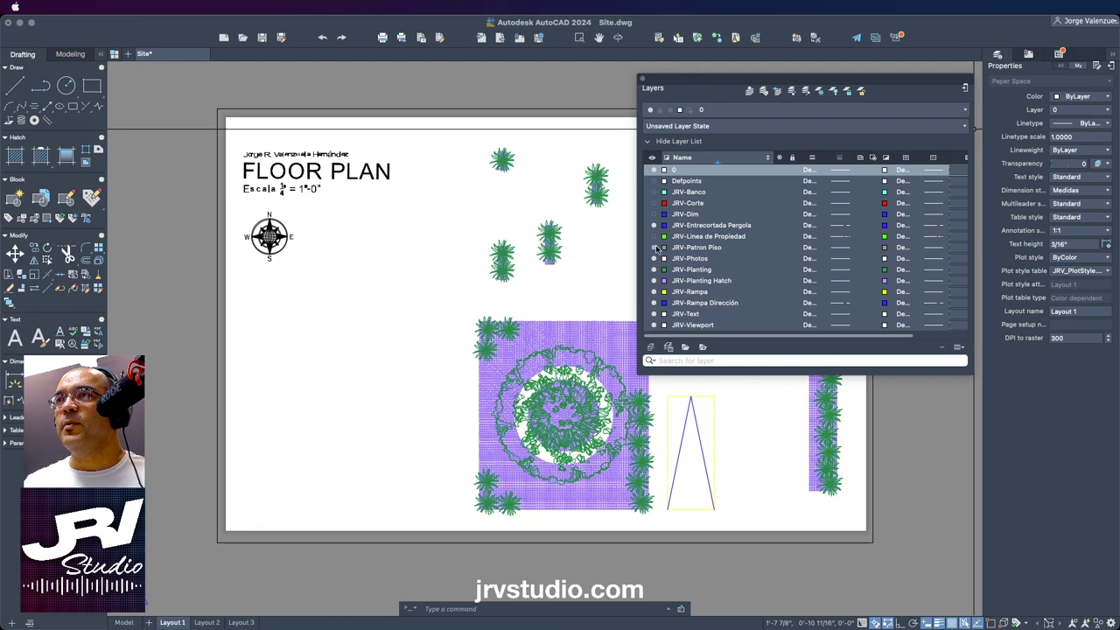
click(653, 247)
click(653, 236)
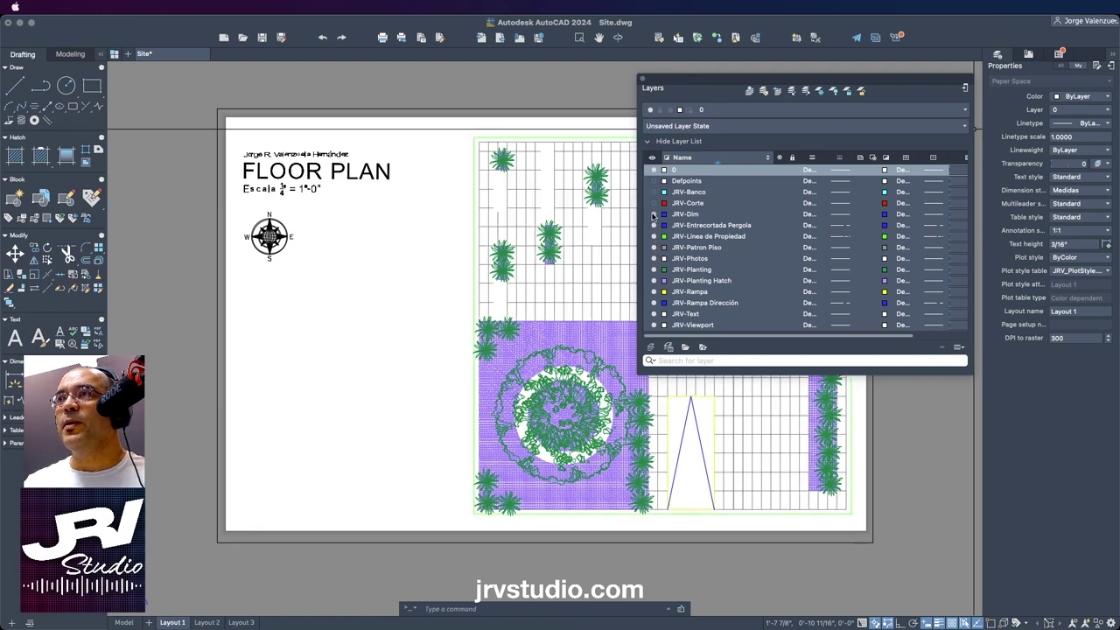
Turn on the JRV-Dim, Corte and Banco layers, dock the palette, and save Site.dwg.
click(654, 214)
click(654, 203)
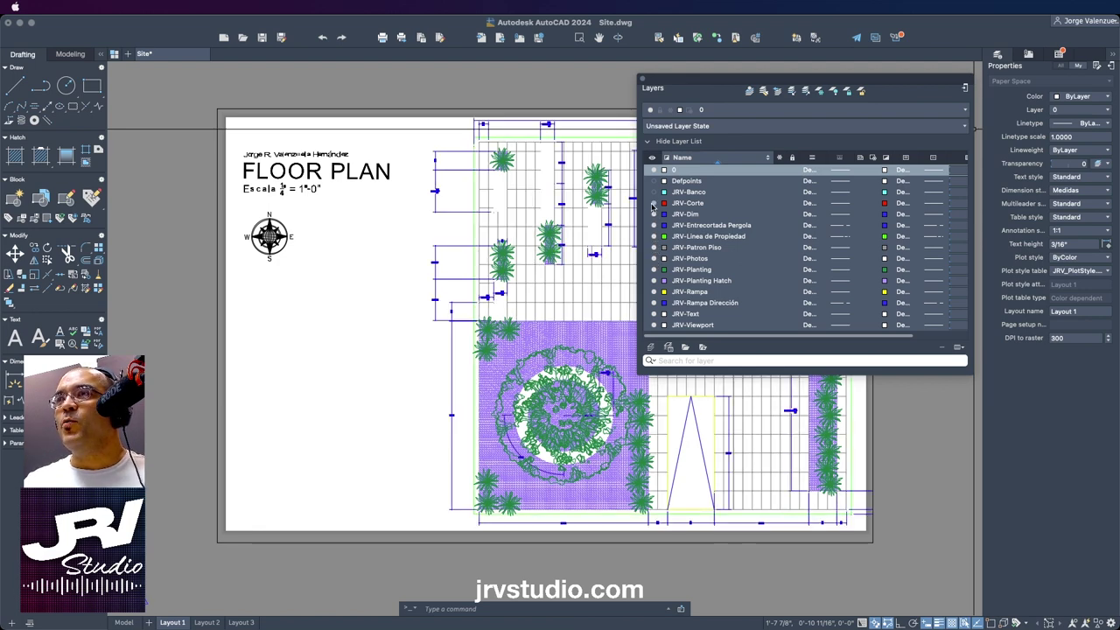
click(654, 203)
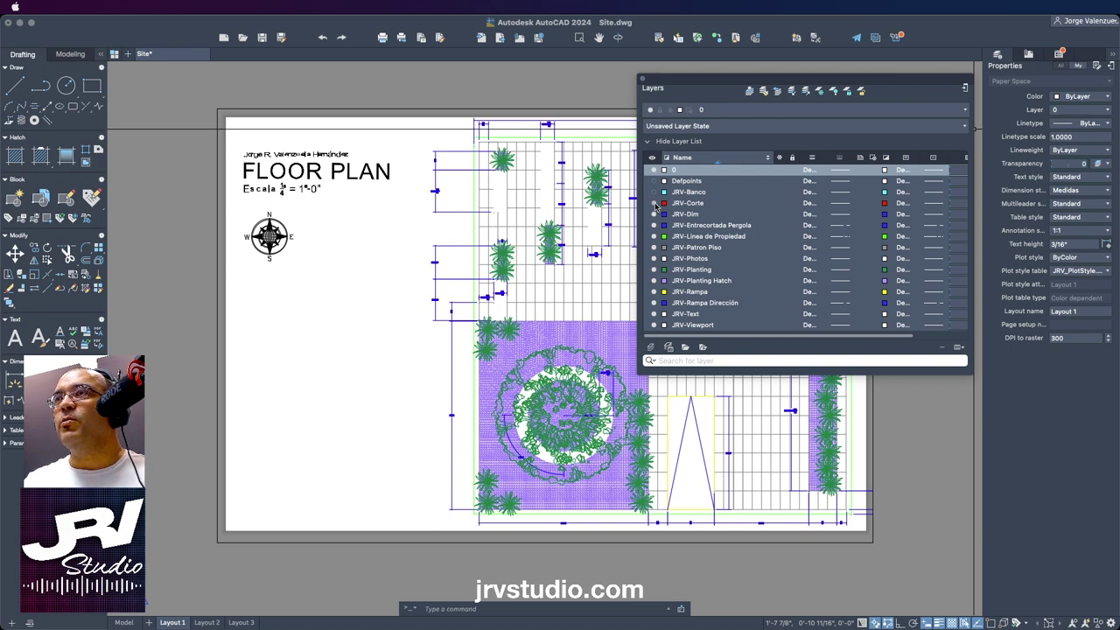
click(653, 203)
click(654, 191)
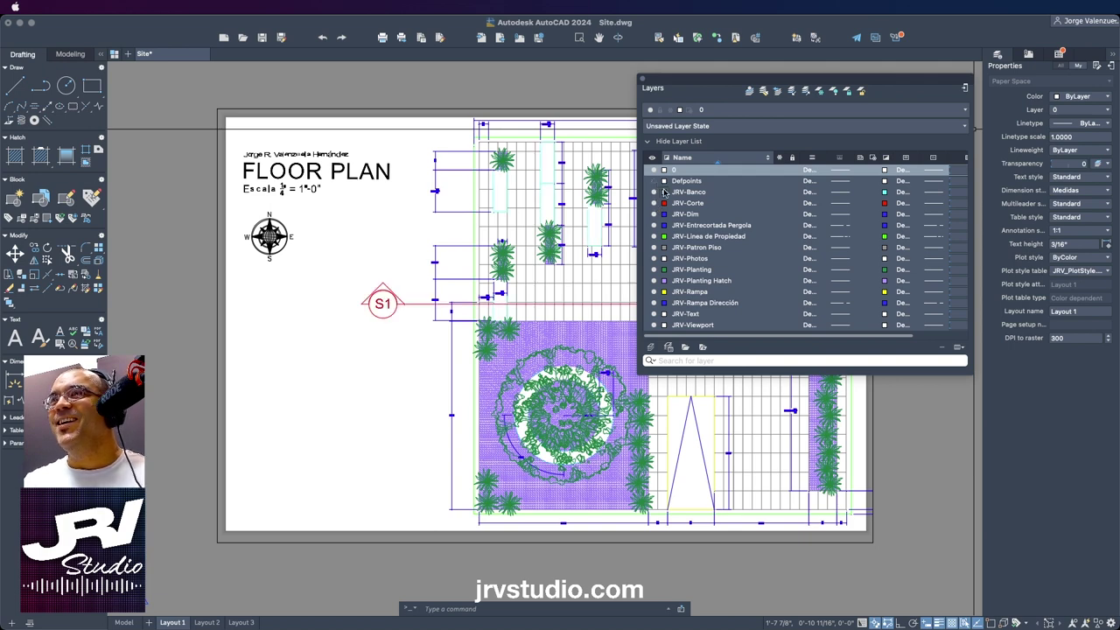
click(964, 89)
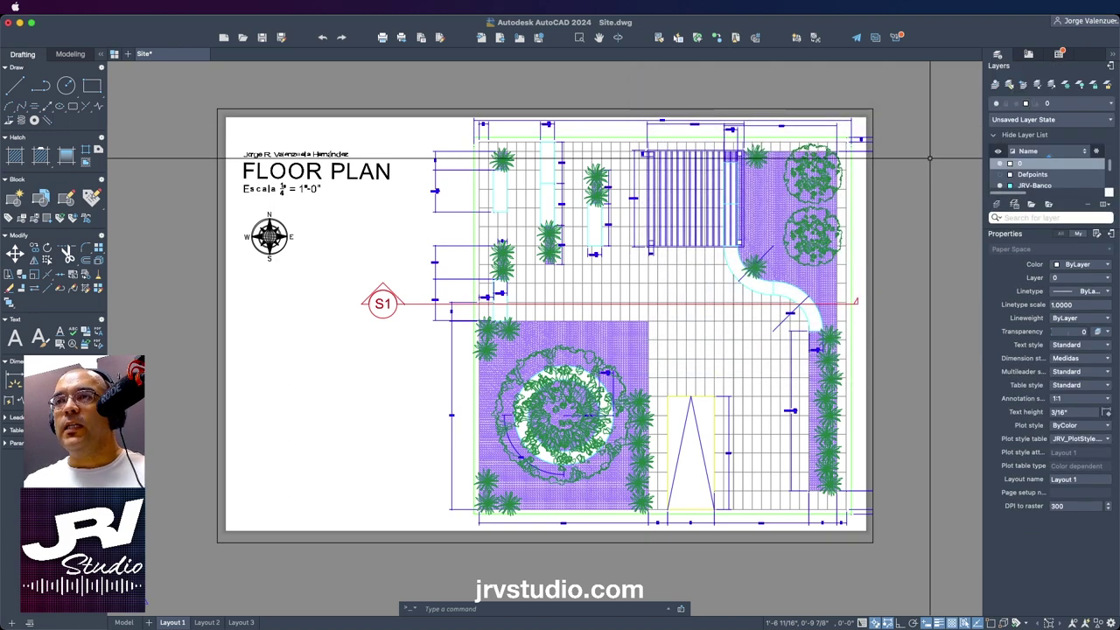
key(super+s)
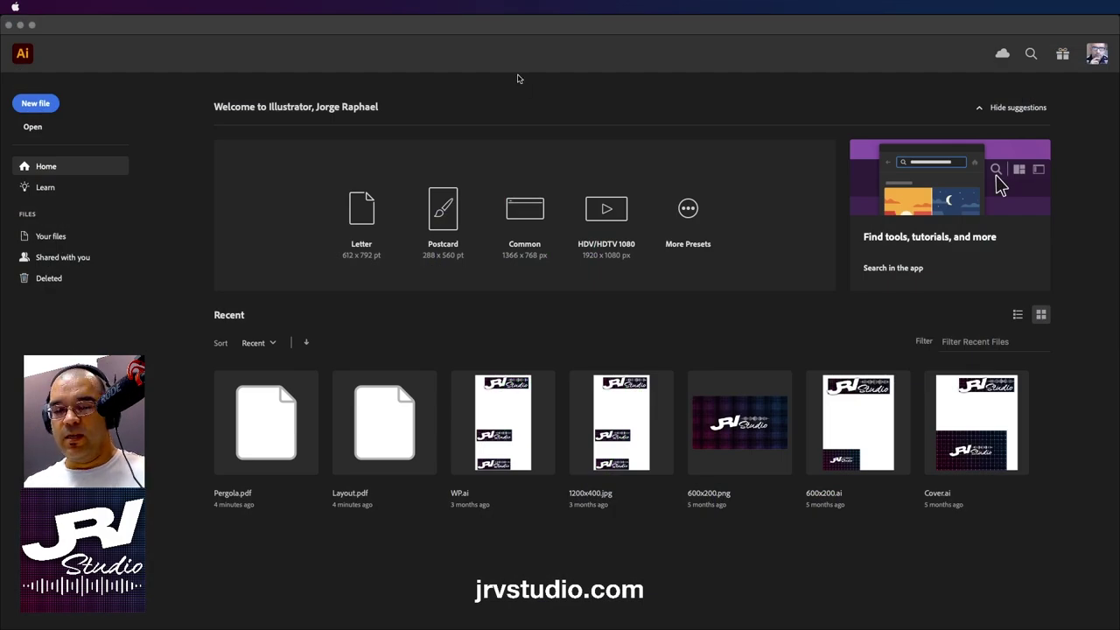
Open Layout.pdf from the Desktop in Illustrator.
click(612, 317)
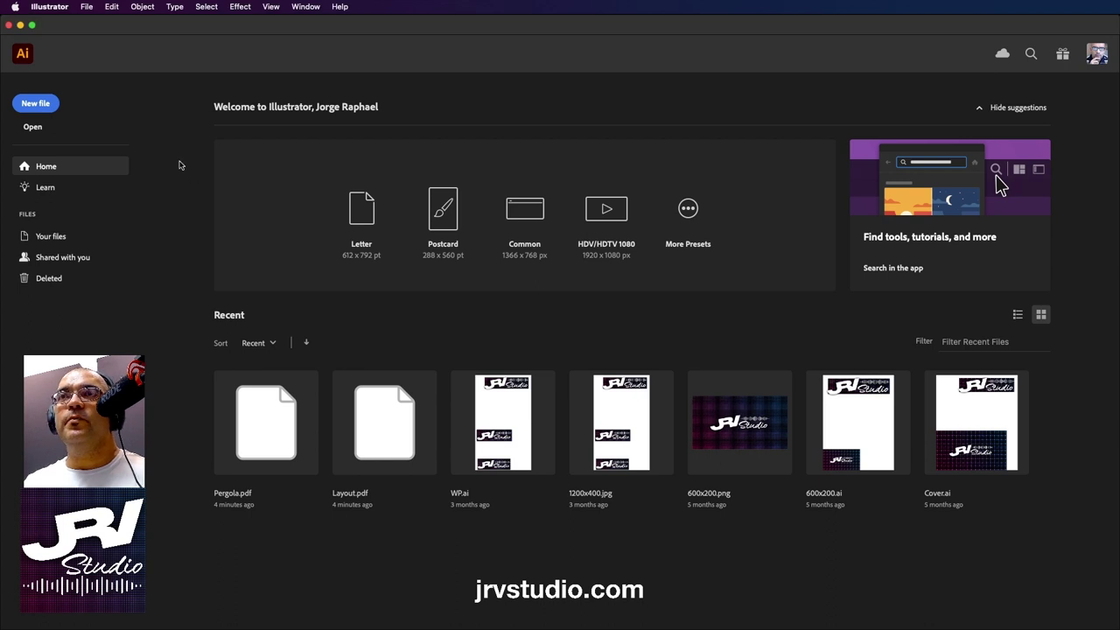
click(33, 128)
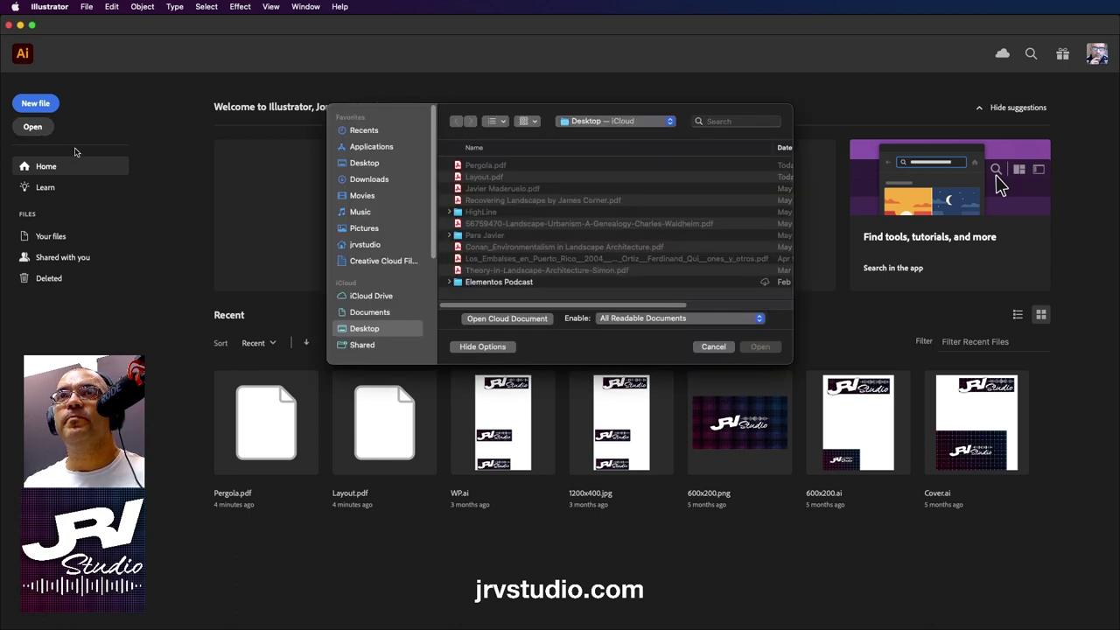
click(366, 165)
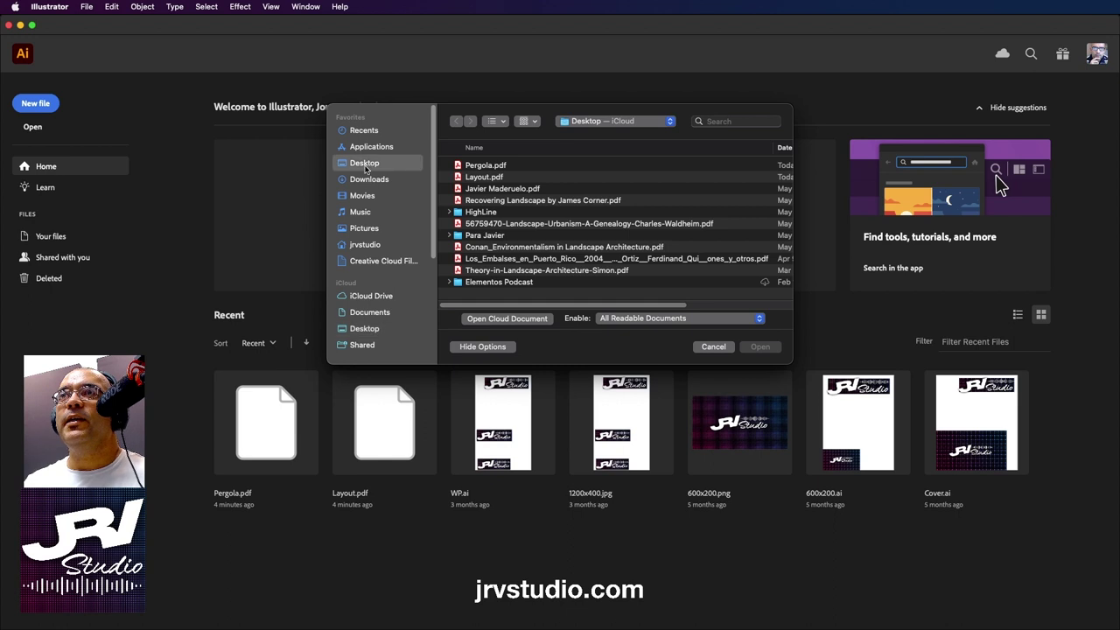
click(481, 178)
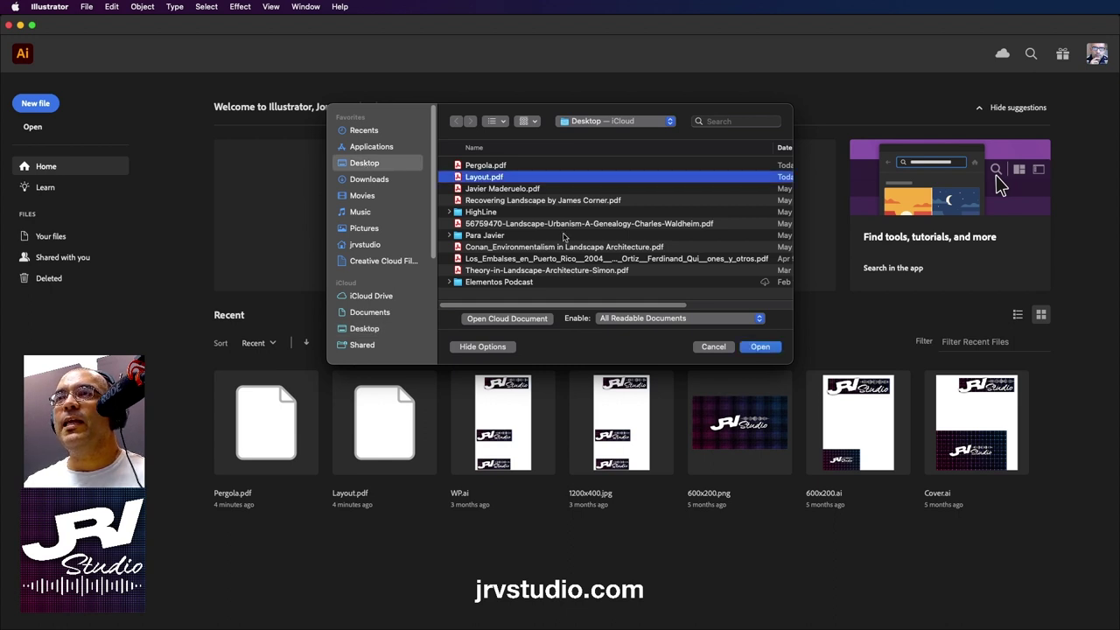
click(759, 348)
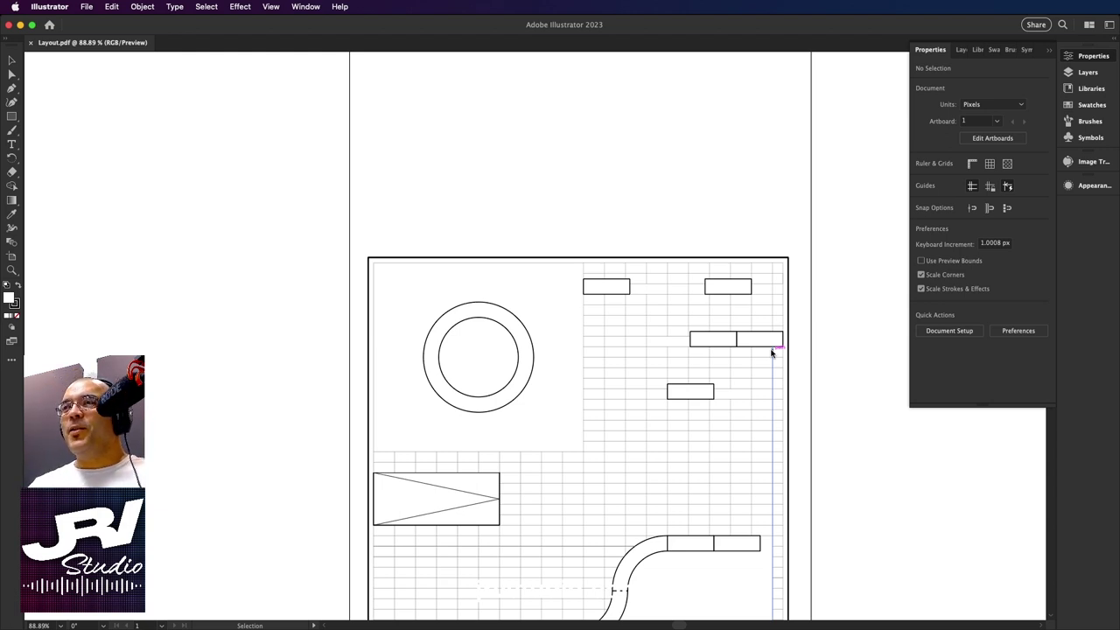
Zoom out to 50% so the whole Layout artboard and floor plan fit.
scroll(818, 420, down, 3)
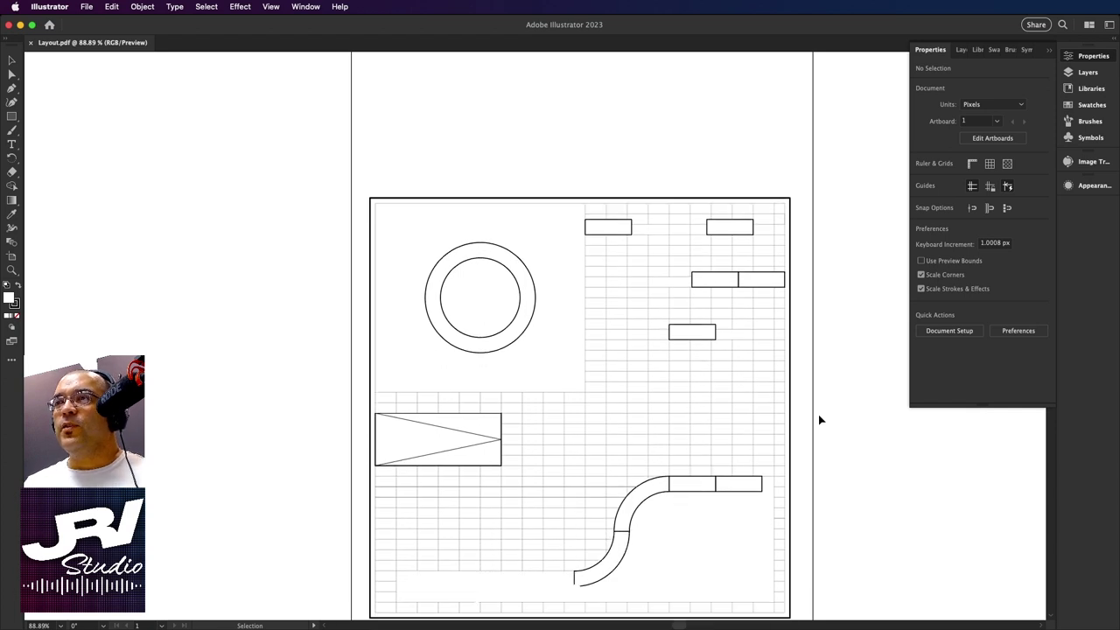
scroll(819, 420, down, 2)
scroll(819, 420, up, 1)
scroll(819, 420, down, 2)
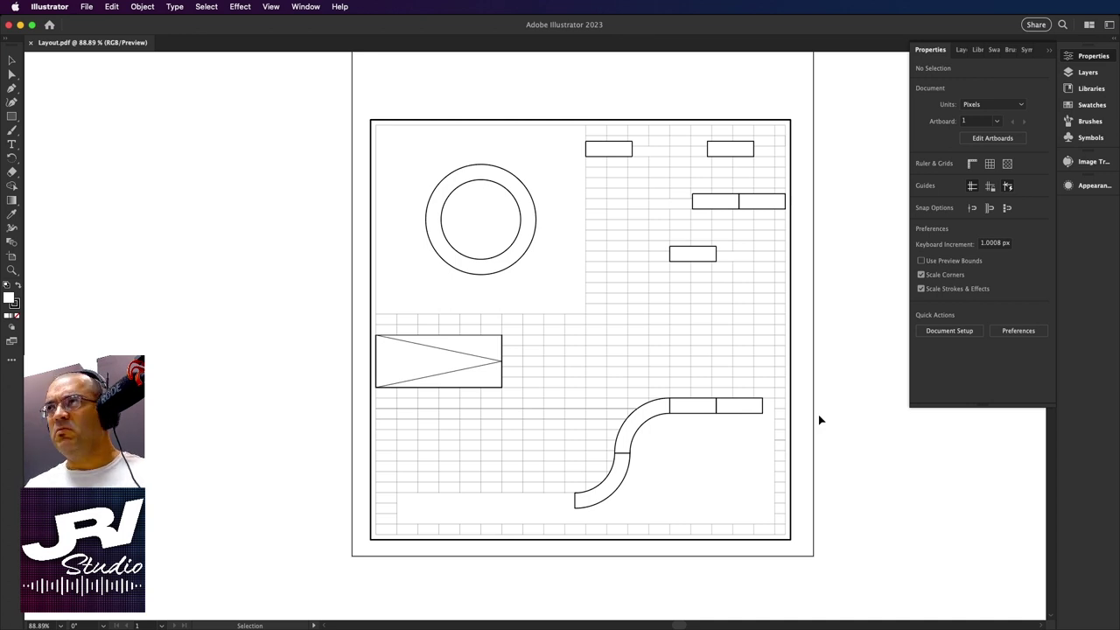
key(super+minus)
key(super+minus)
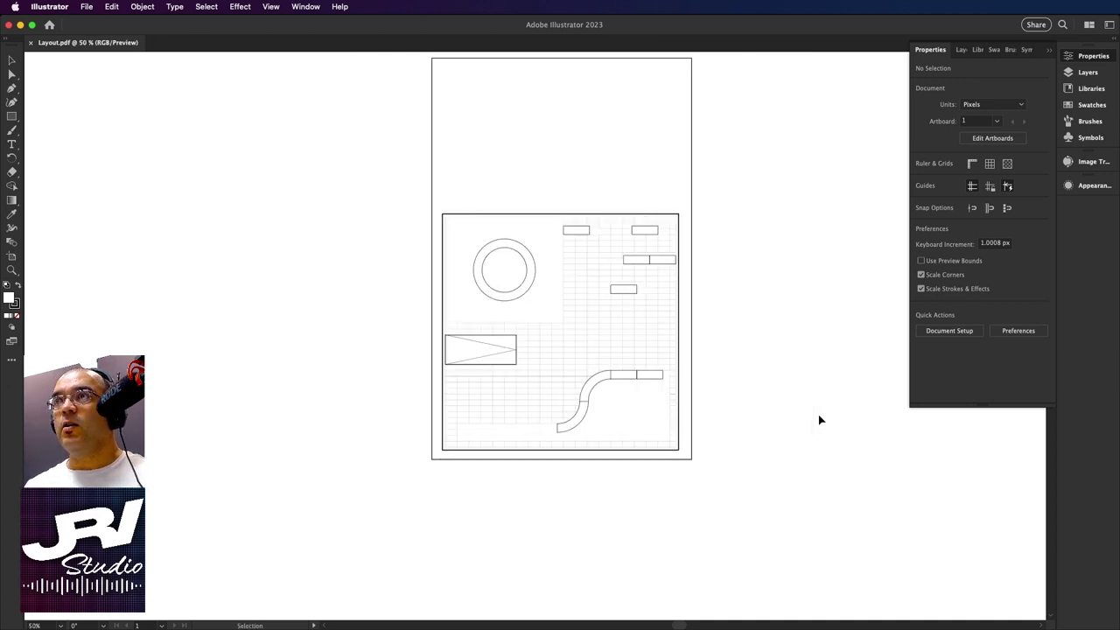
scroll(819, 420, up, 1)
scroll(818, 416, up, 2)
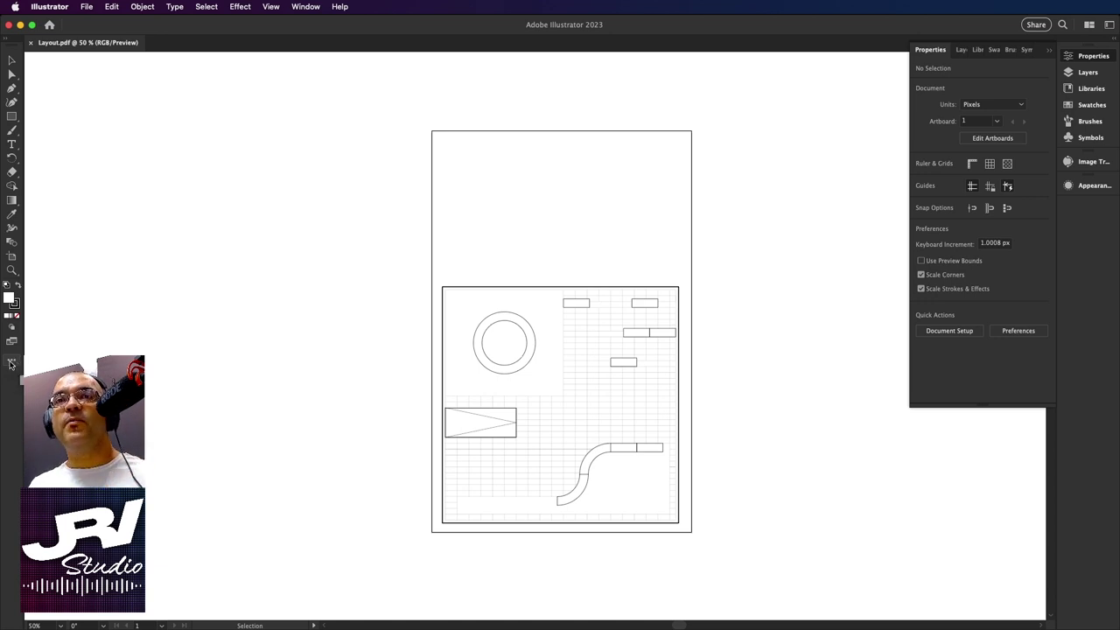
click(11, 361)
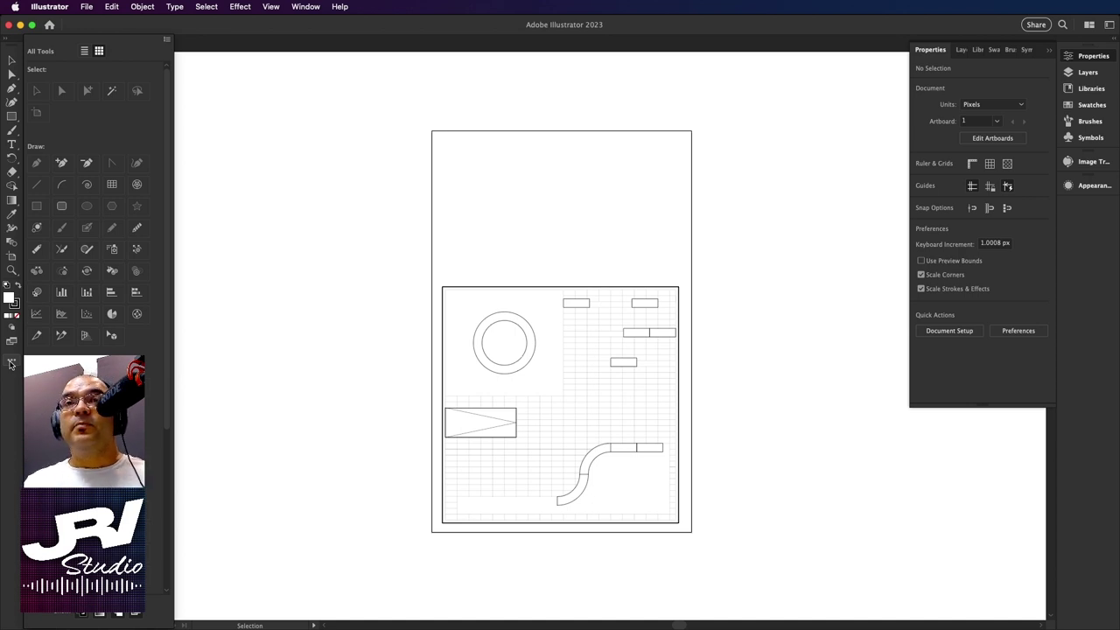
click(218, 353)
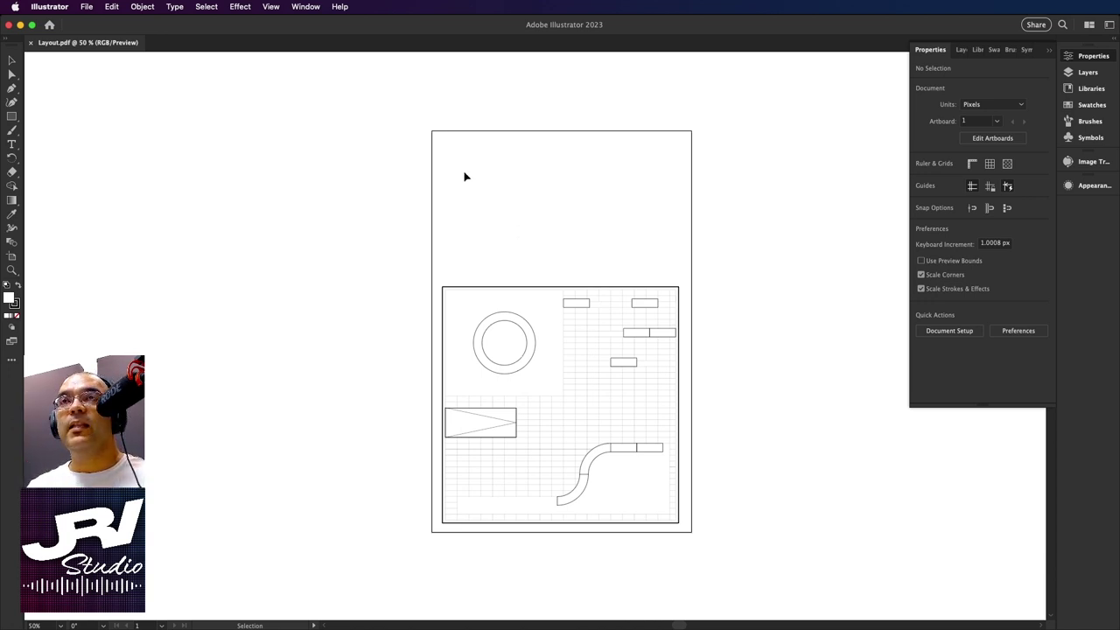
click(310, 7)
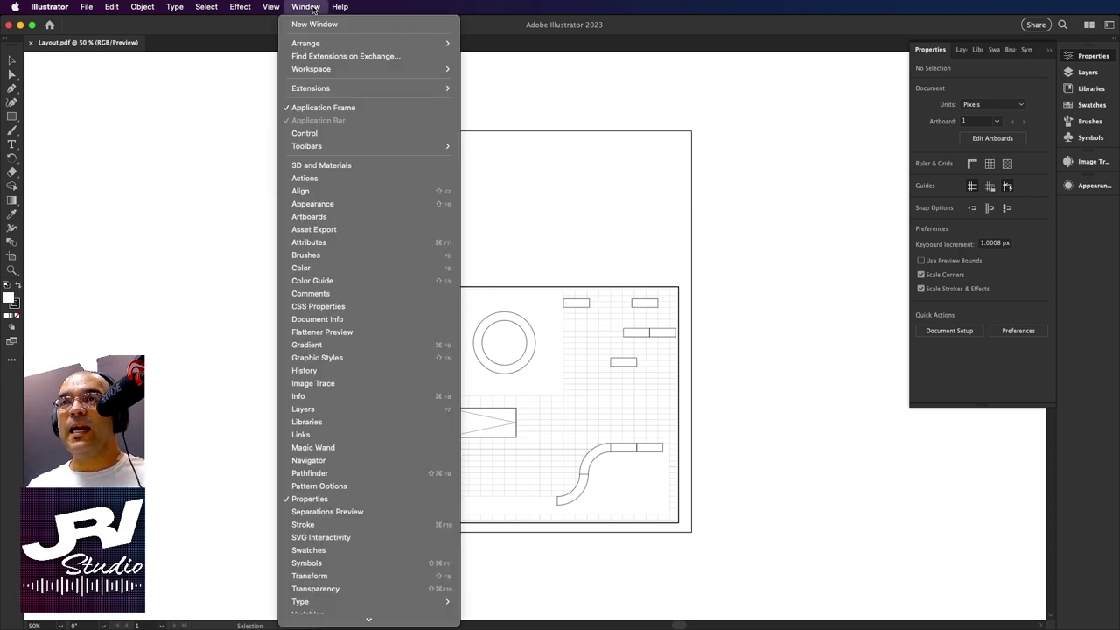
scroll(321, 168, down, 3)
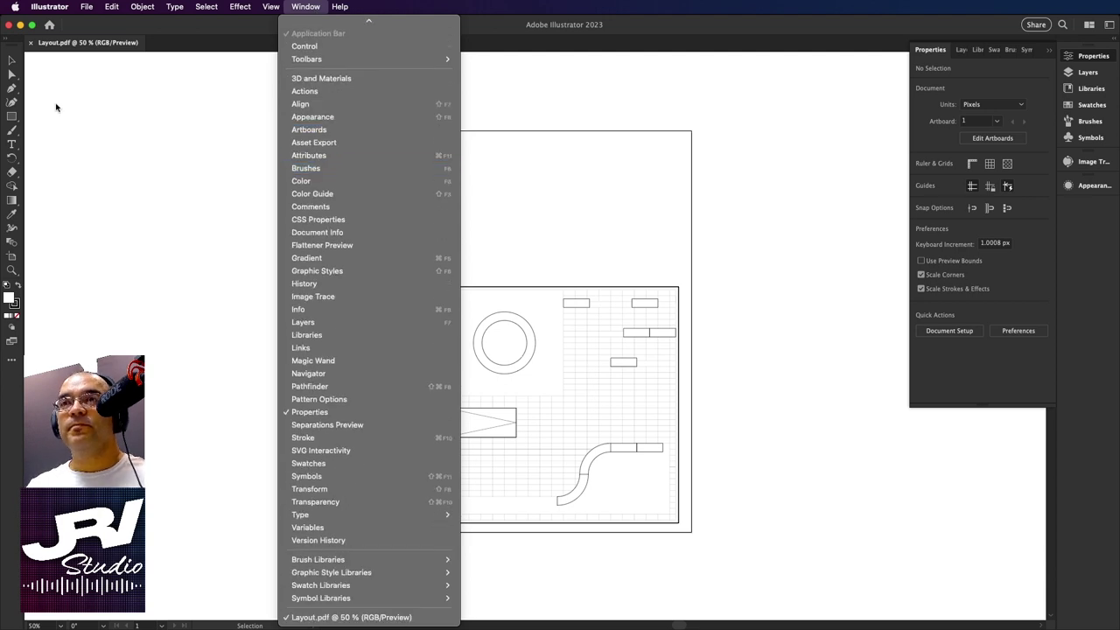
click(170, 146)
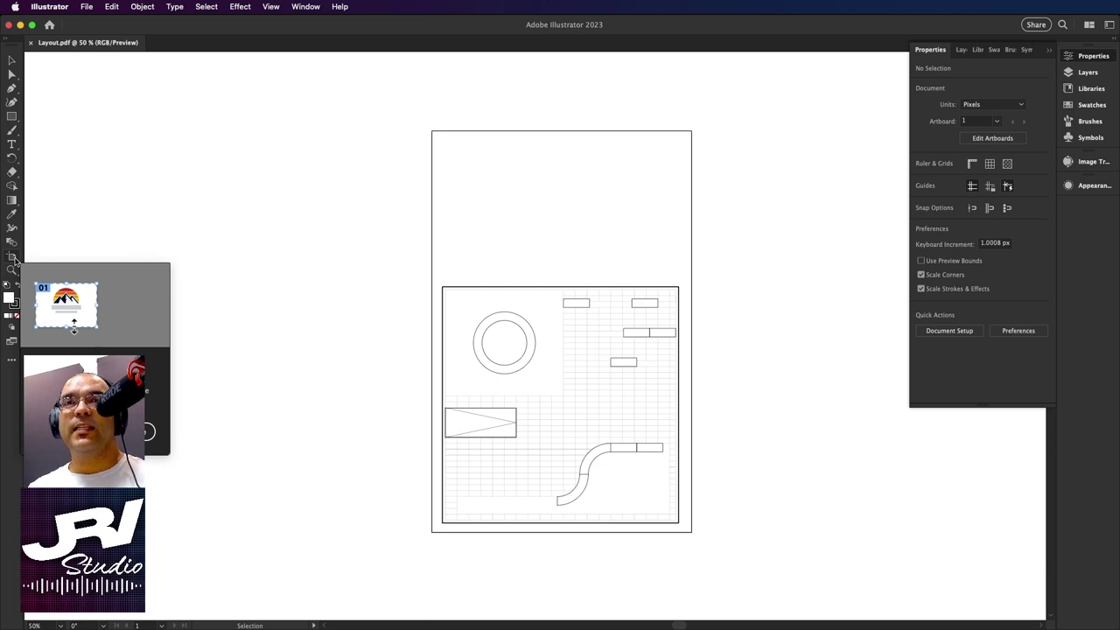
drag(73, 325, 74, 319)
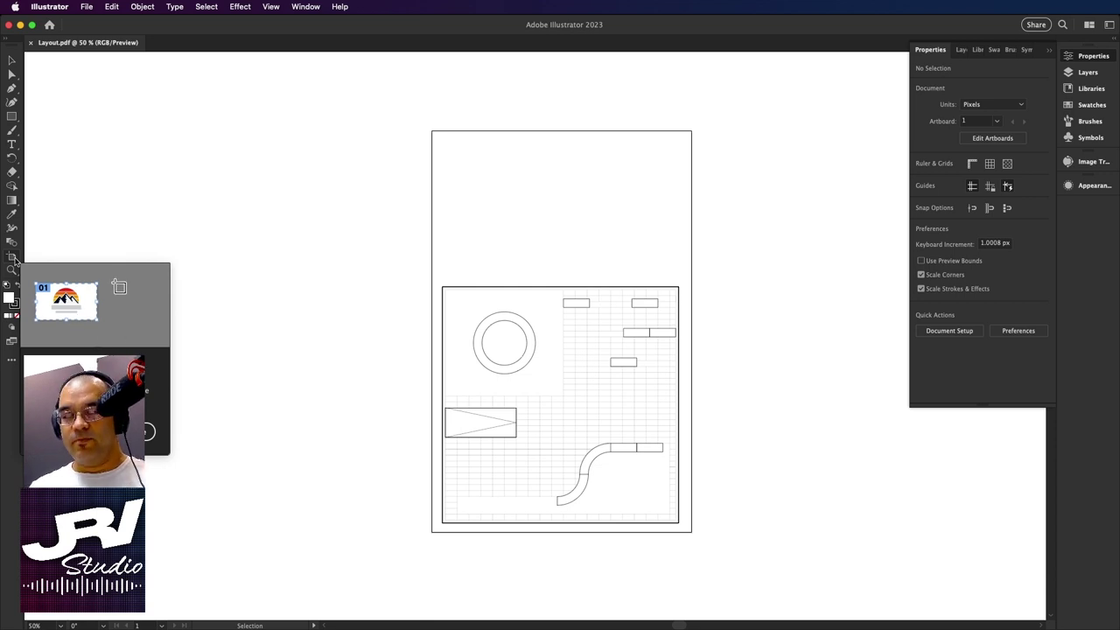
drag(115, 274, 157, 337)
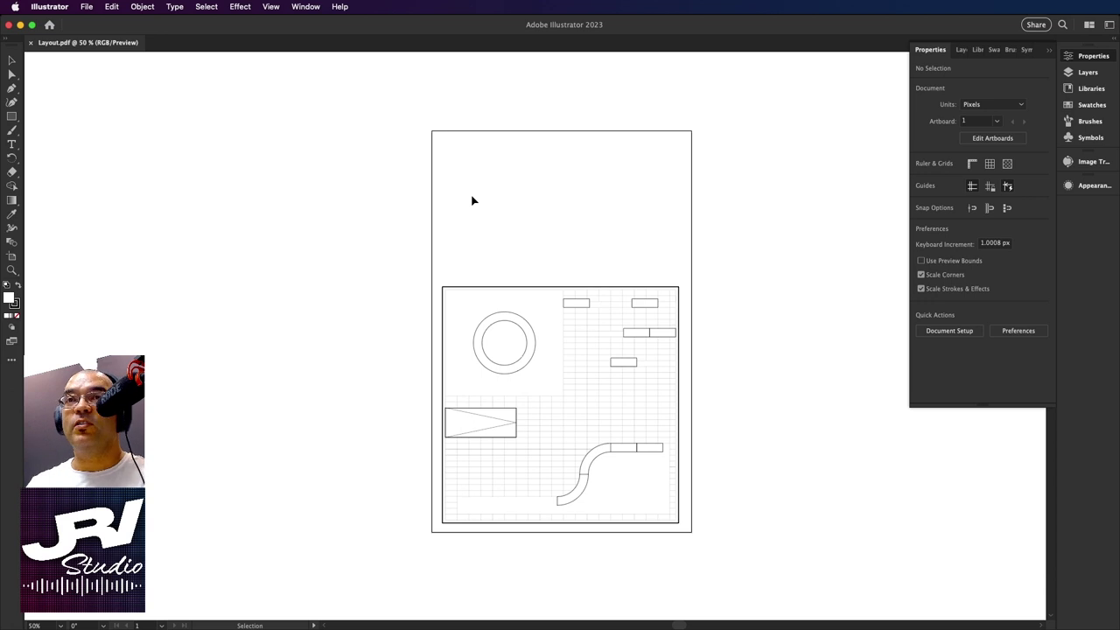
Move Artboard 1 left and right, duplicate then delete a copy, and settle it at X 364 px.
click(12, 257)
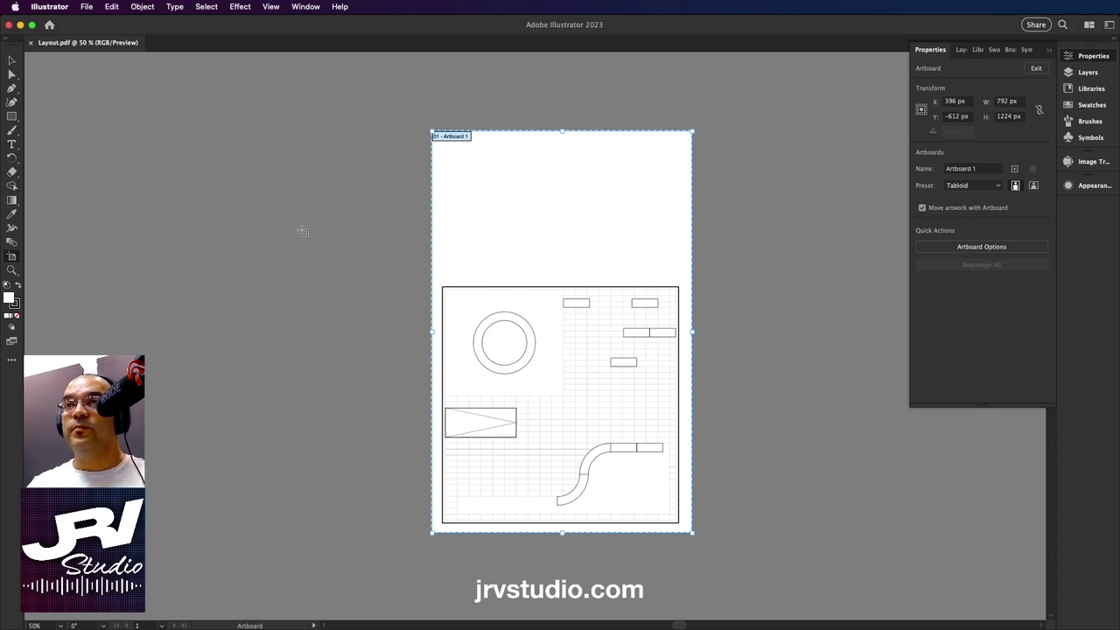
drag(613, 215, 365, 215)
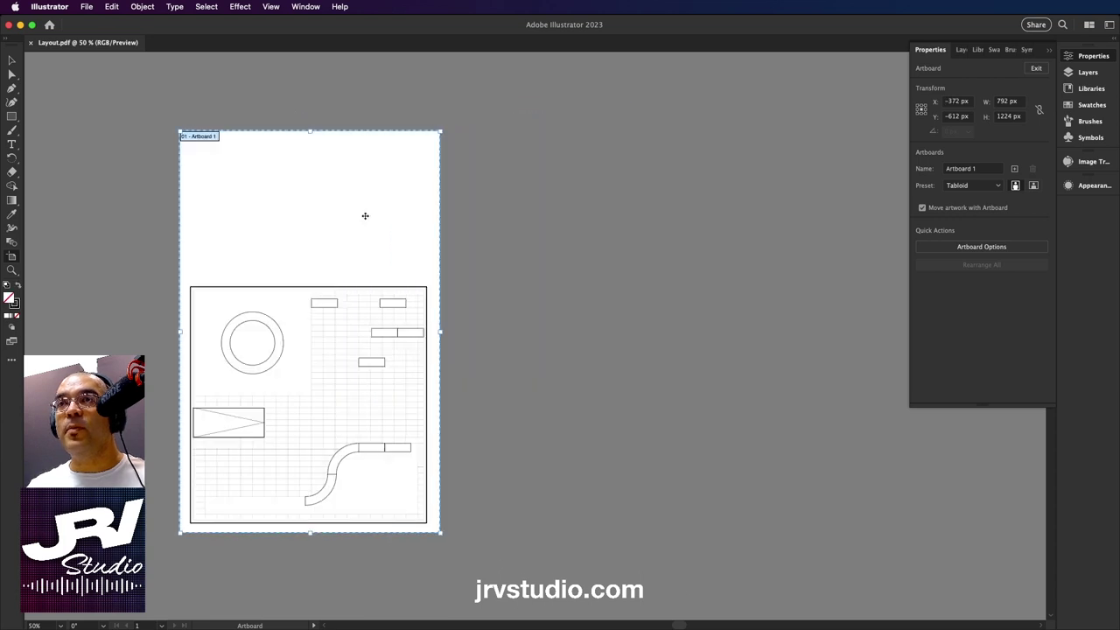
mouse_move(365, 215)
mouse_down()
mouse_move(437, 197)
mouse_move(718, 268)
mouse_move(713, 237)
mouse_move(692, 228)
mouse_up()
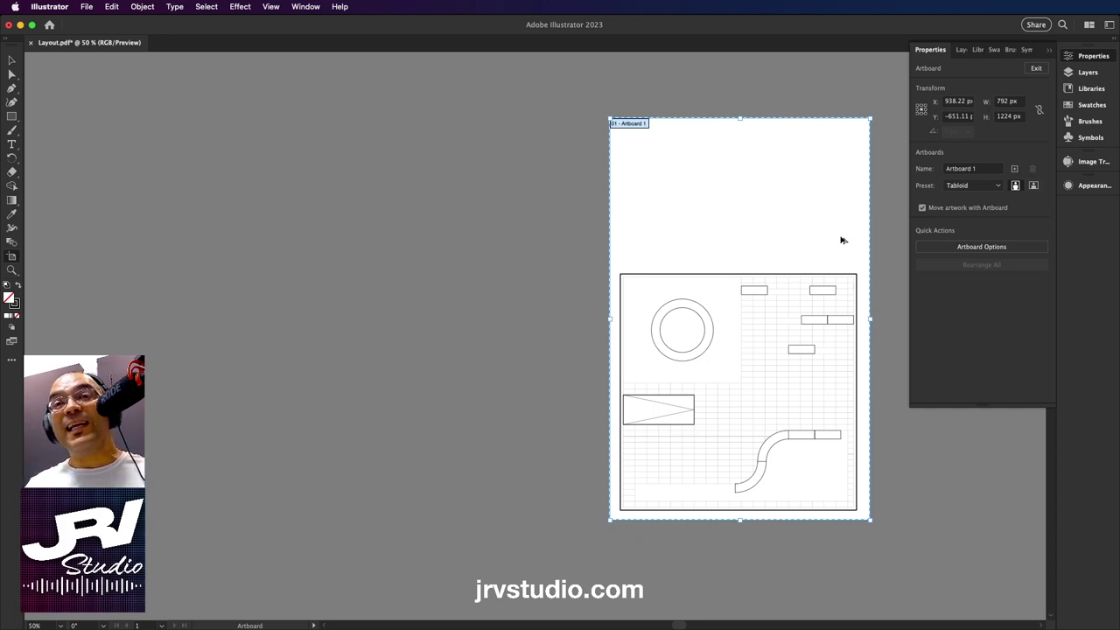
drag(842, 238, 453, 236)
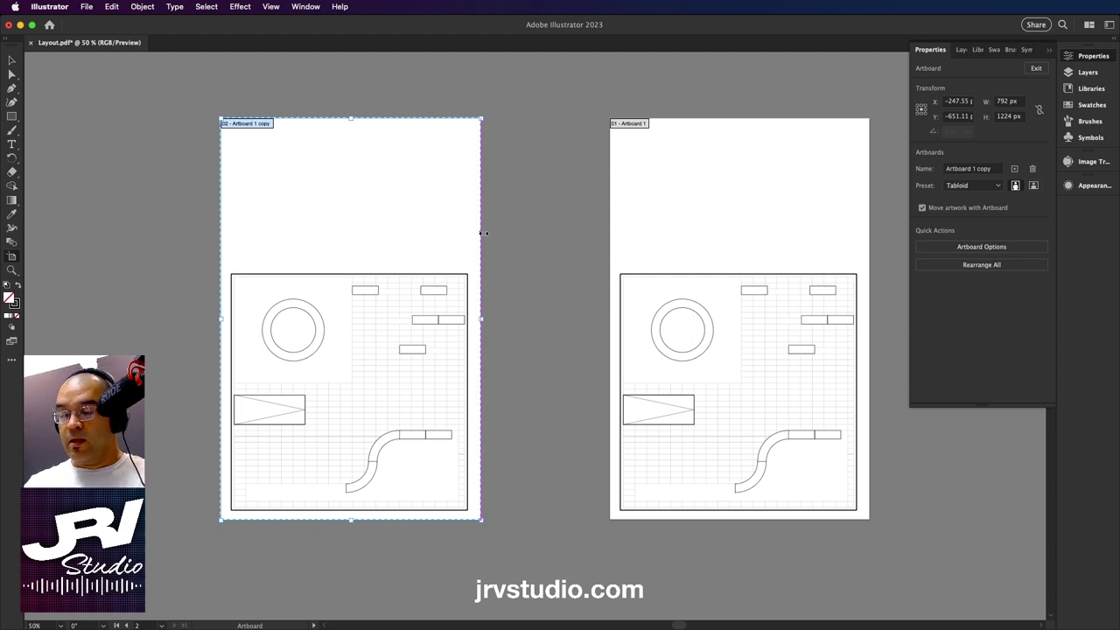
key(Delete)
drag(738, 212, 549, 212)
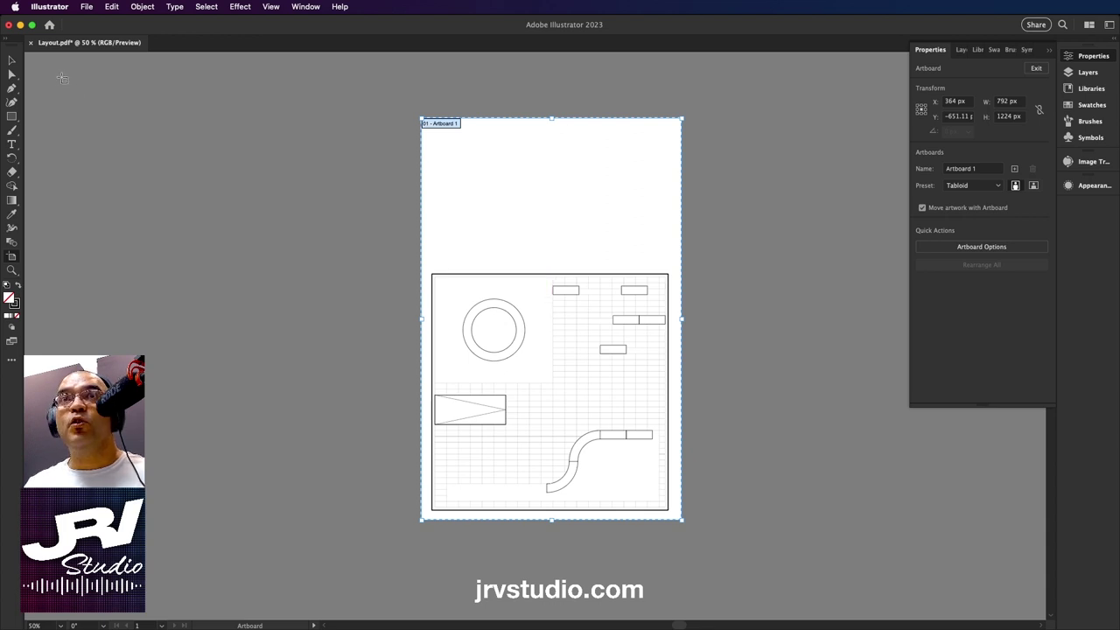
Draw an empty rectangle to the left of the artboard's top edge.
click(12, 61)
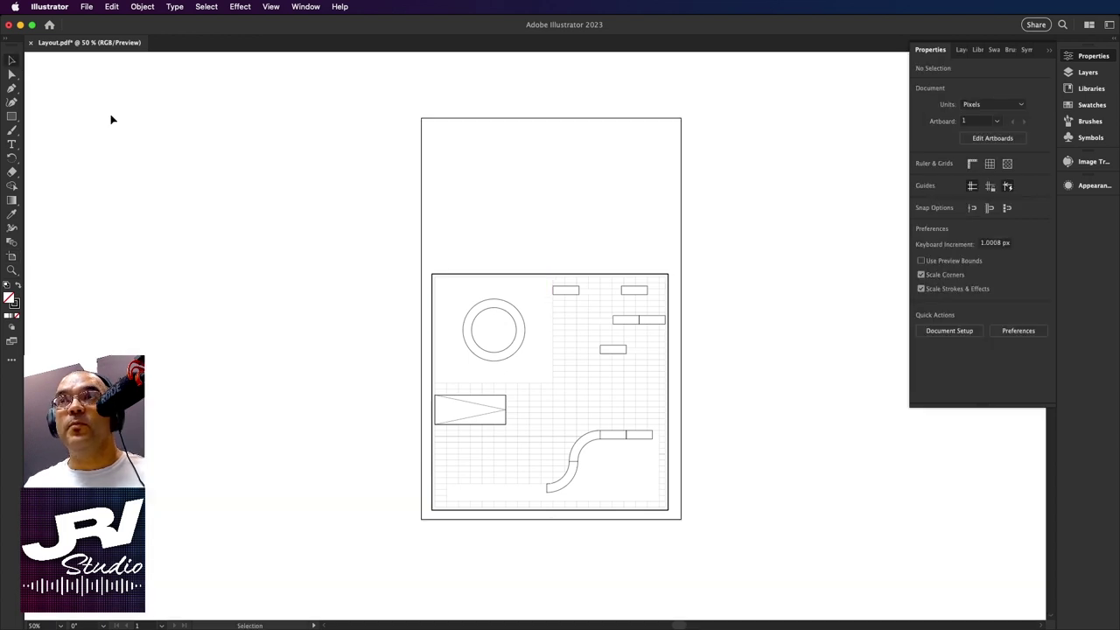
click(12, 117)
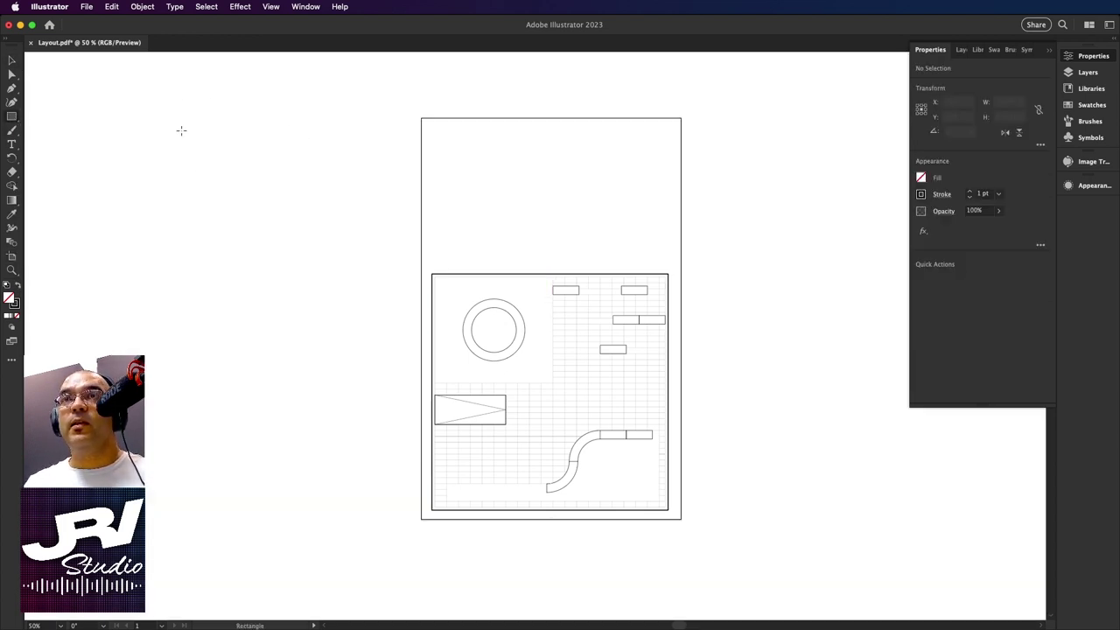
drag(178, 146, 425, 245)
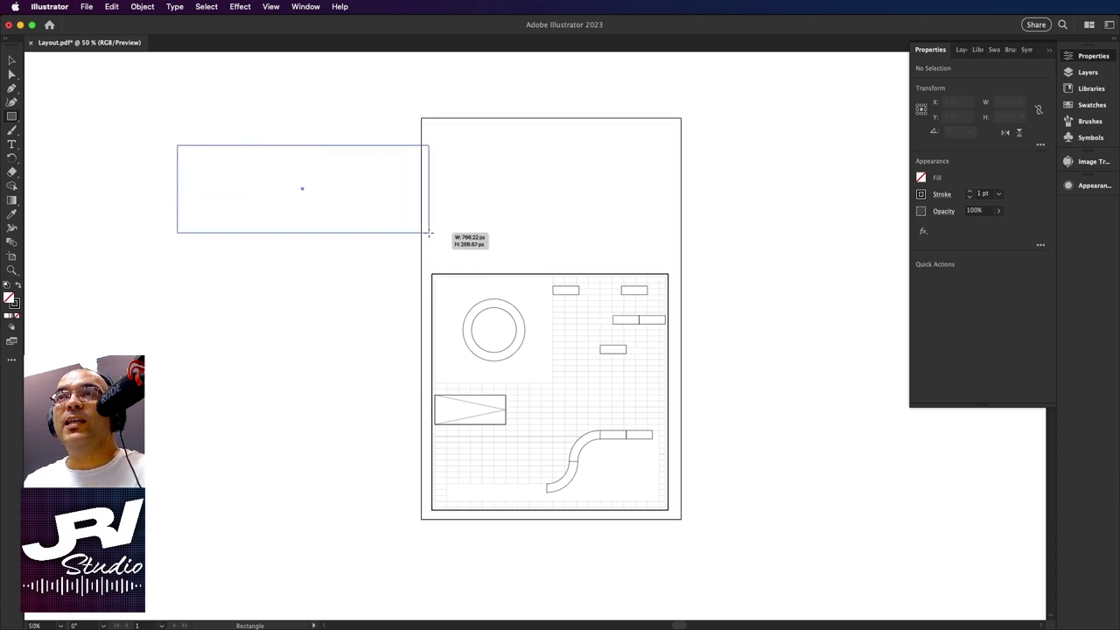
drag(425, 245, 428, 219)
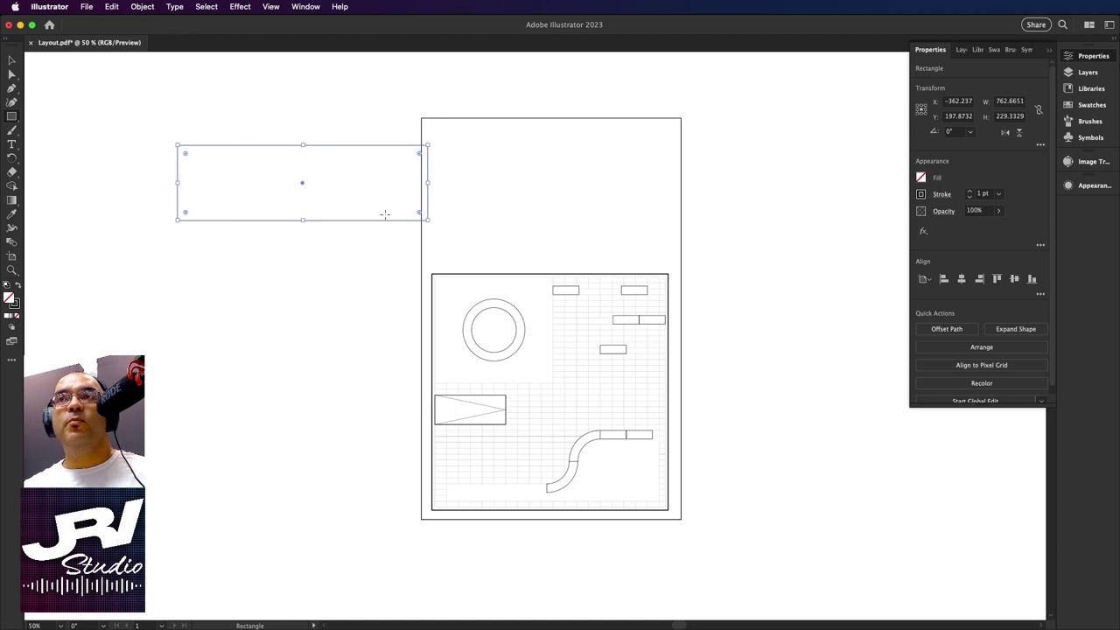
Shift Artboard 1 and its floor plan to X 246.67 px, then select the rectangle.
click(12, 59)
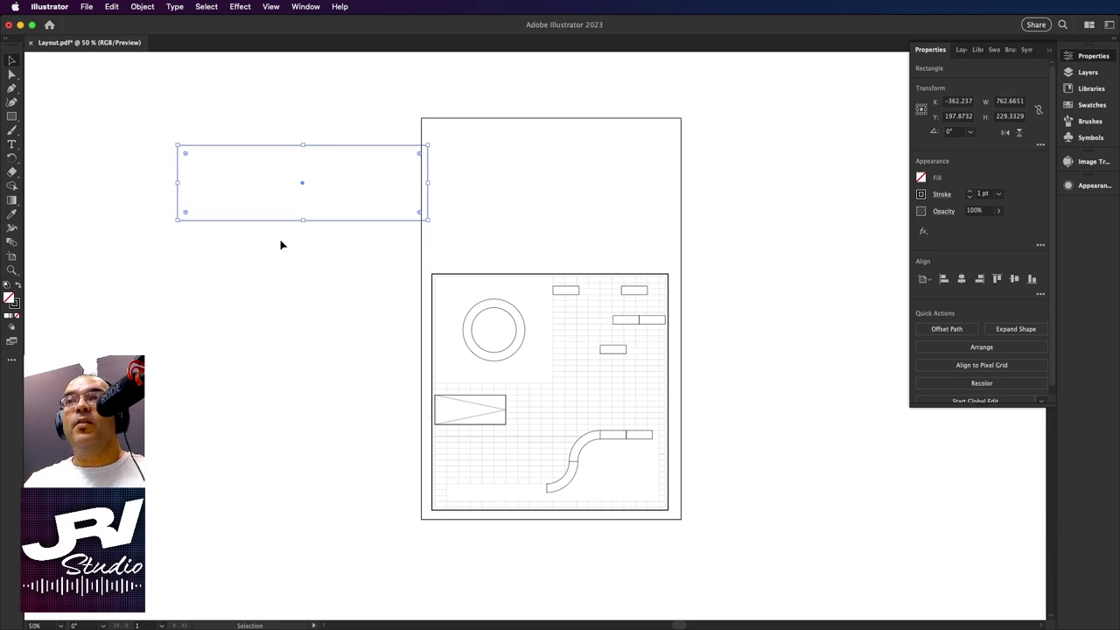
click(15, 258)
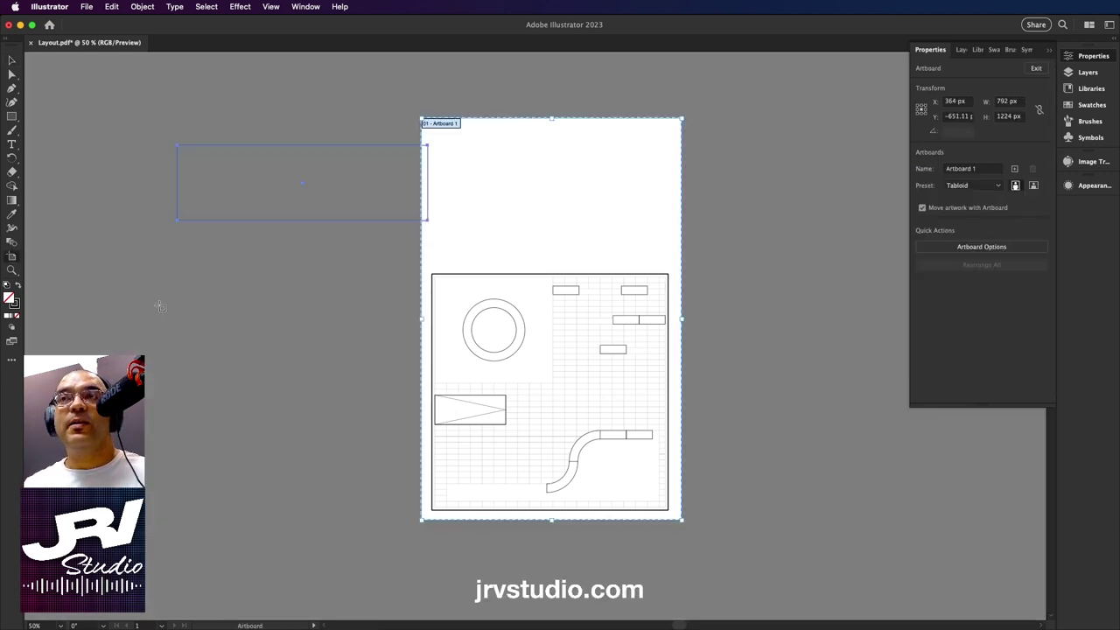
mouse_move(518, 232)
mouse_down()
mouse_move(304, 299)
mouse_move(686, 251)
mouse_up()
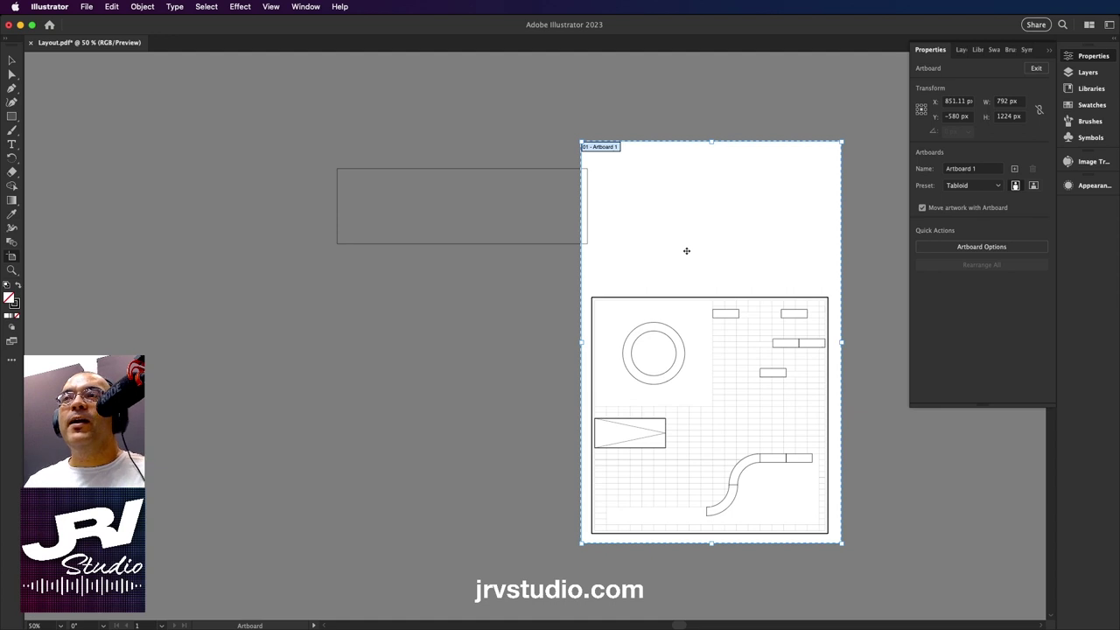
mouse_move(686, 251)
mouse_down()
mouse_move(410, 248)
mouse_move(638, 248)
mouse_move(537, 199)
mouse_move(482, 312)
mouse_move(363, 283)
mouse_move(583, 218)
mouse_move(784, 205)
mouse_move(560, 120)
mouse_move(545, 227)
mouse_move(543, 209)
mouse_up()
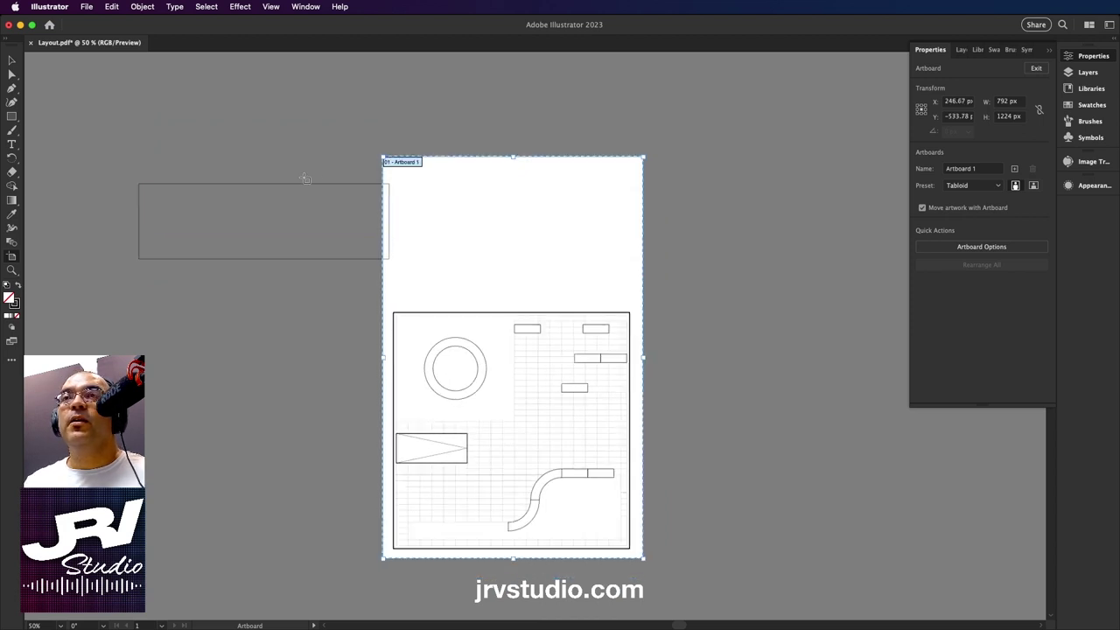
click(12, 60)
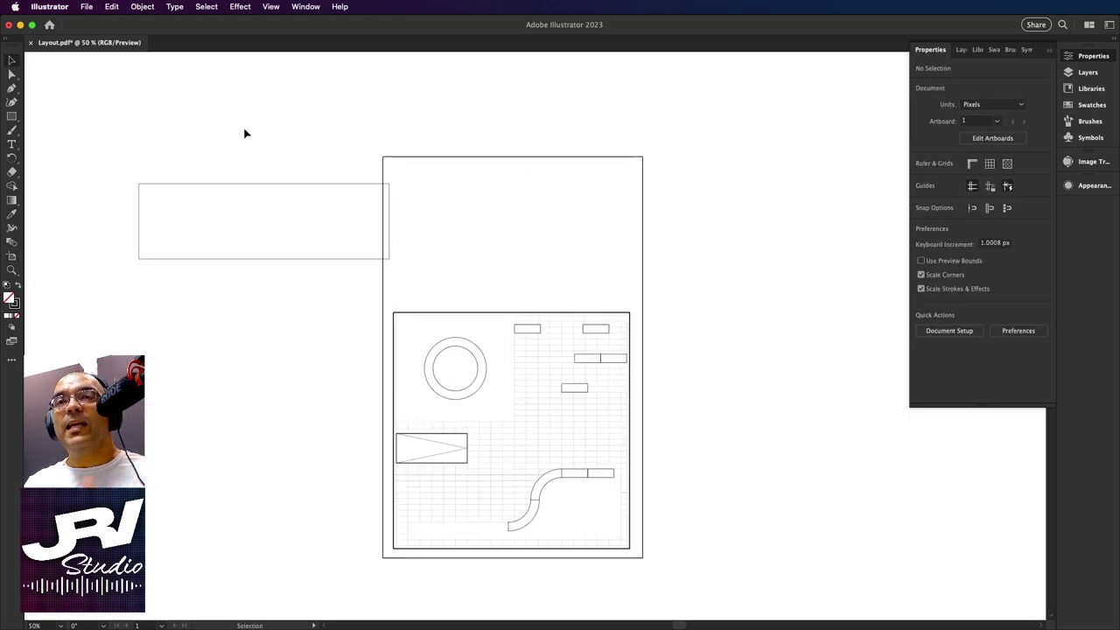
drag(246, 131, 213, 314)
key(Delete)
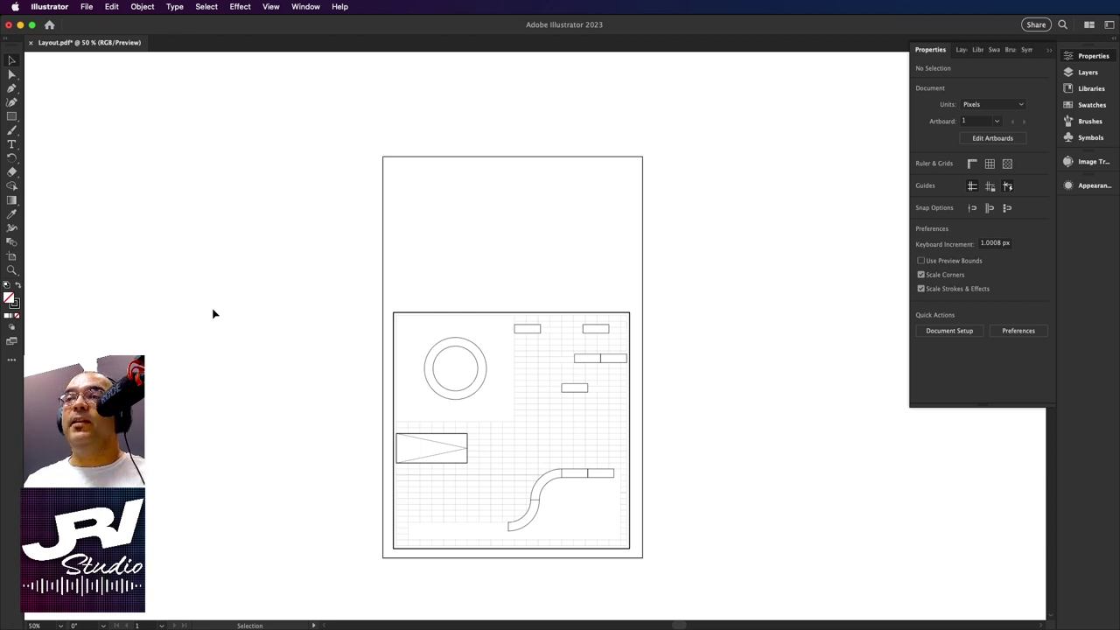
click(13, 256)
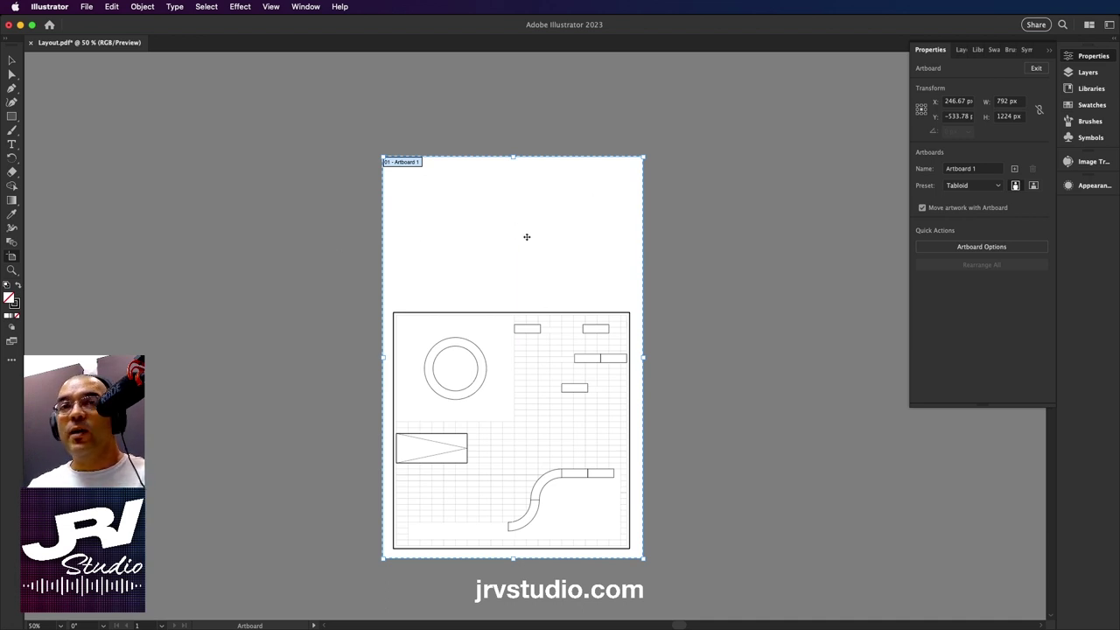
click(321, 204)
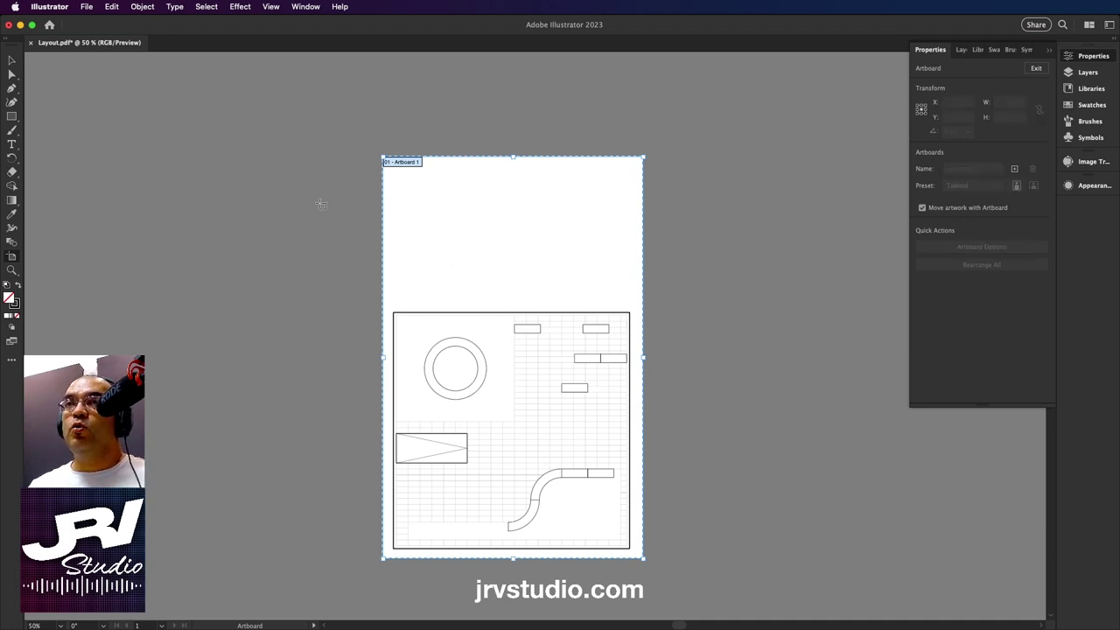
click(434, 206)
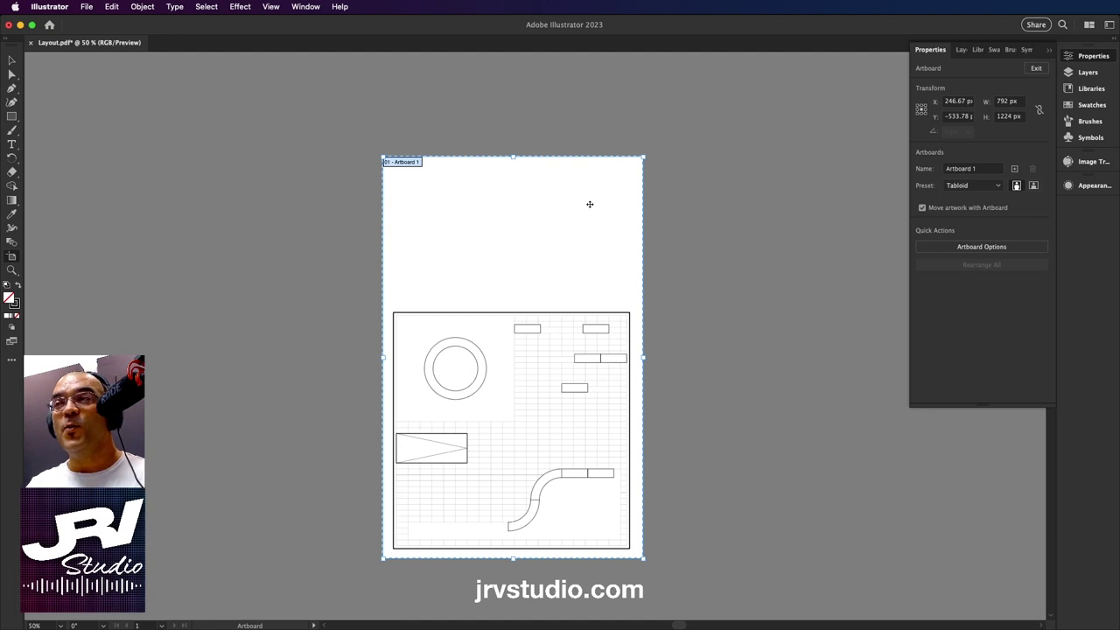
click(1077, 57)
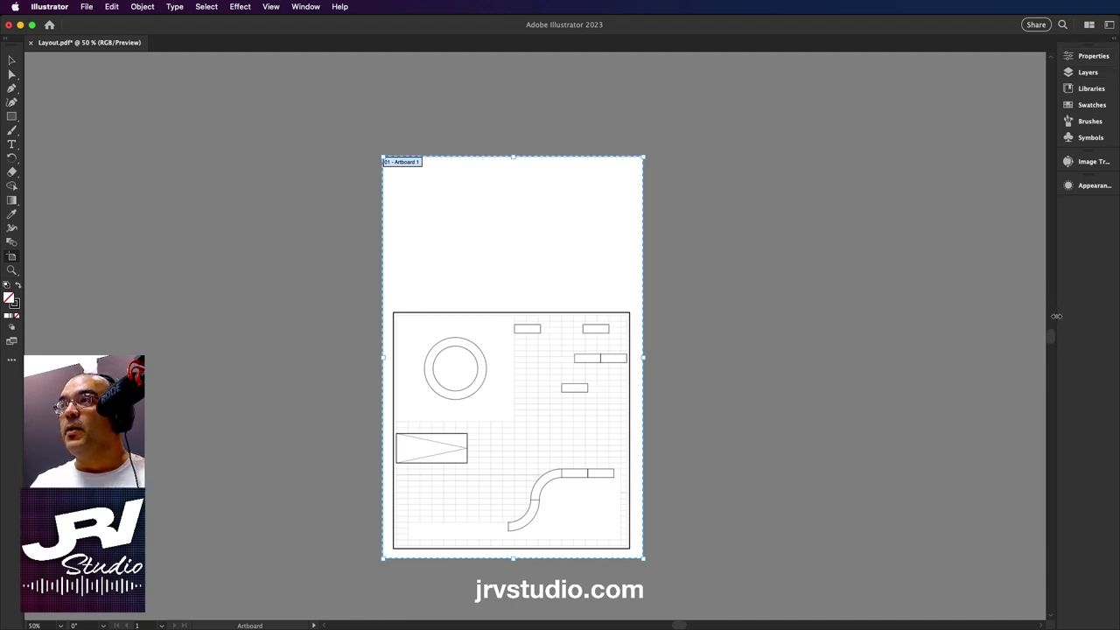
drag(1056, 316, 987, 317)
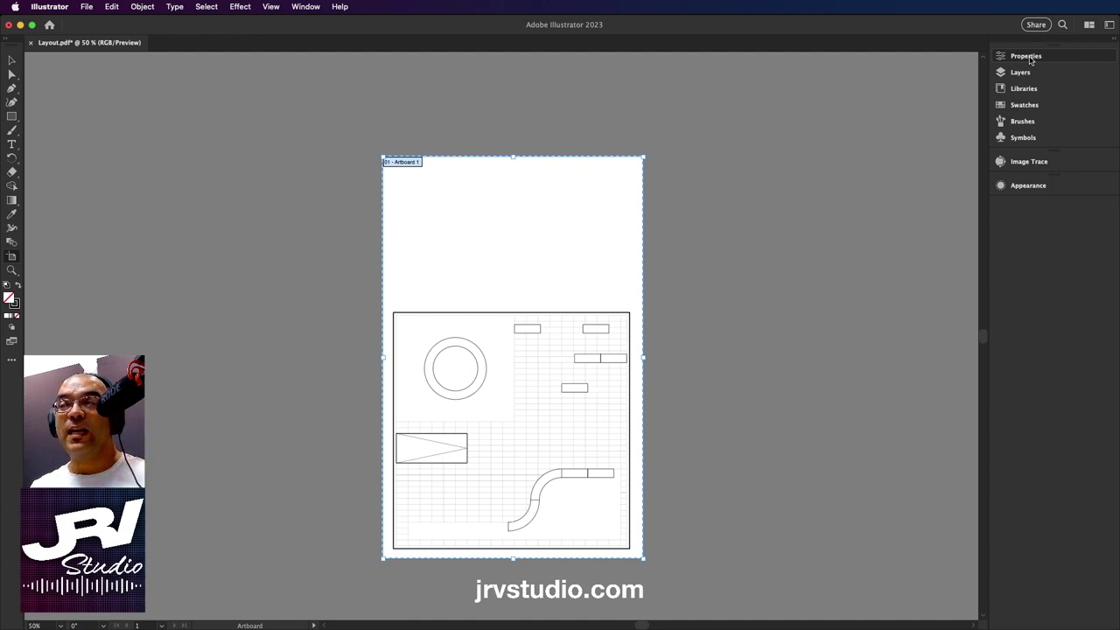
drag(988, 306, 1068, 291)
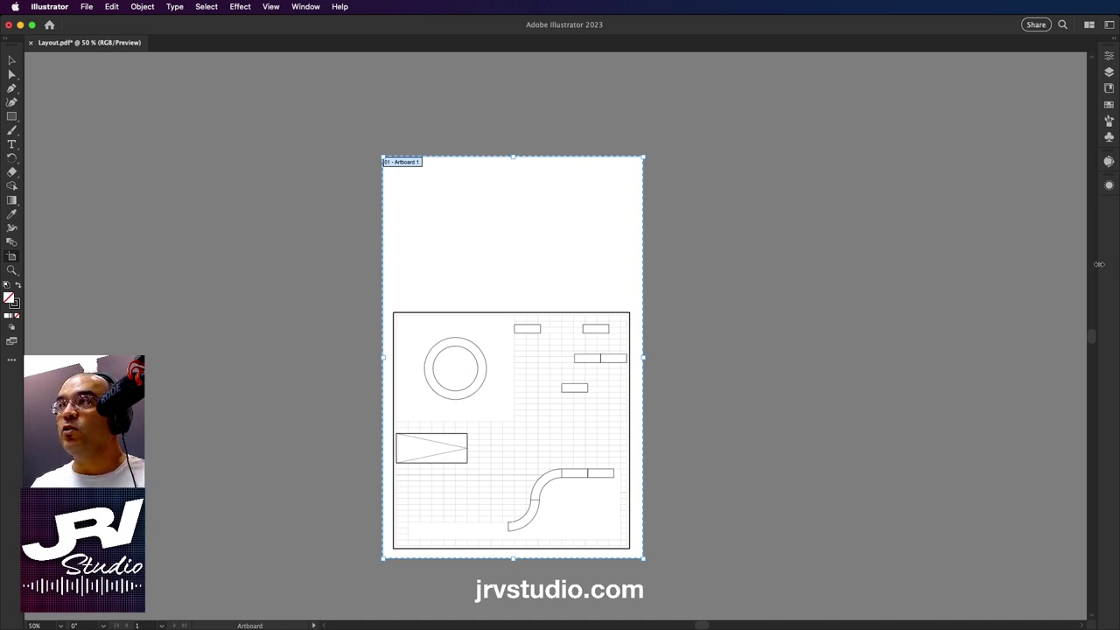
drag(1099, 264, 1047, 265)
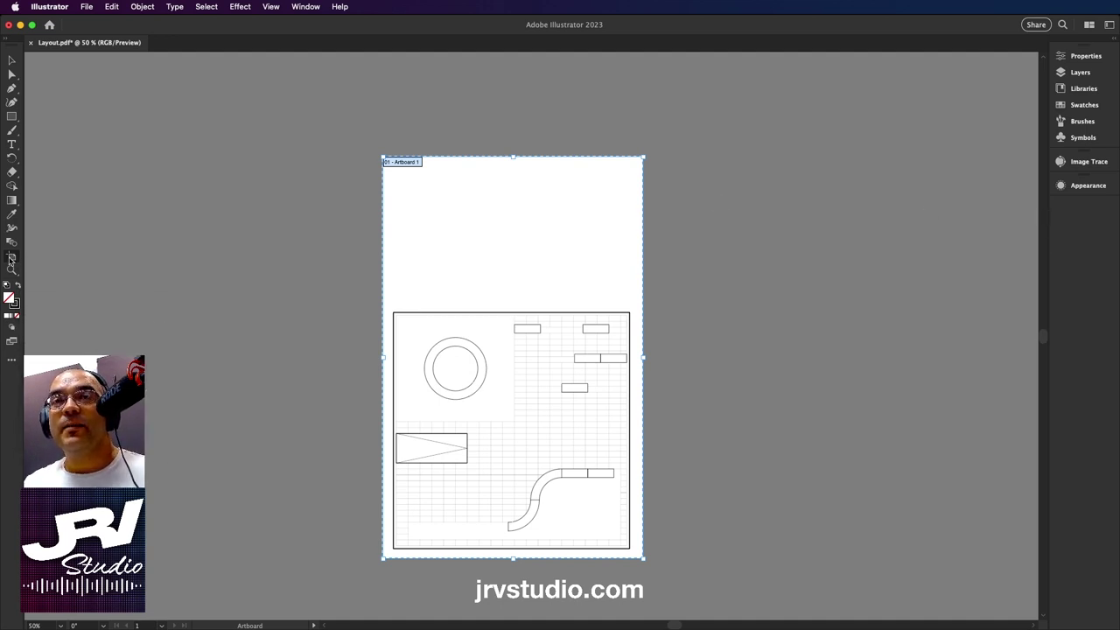
click(1093, 55)
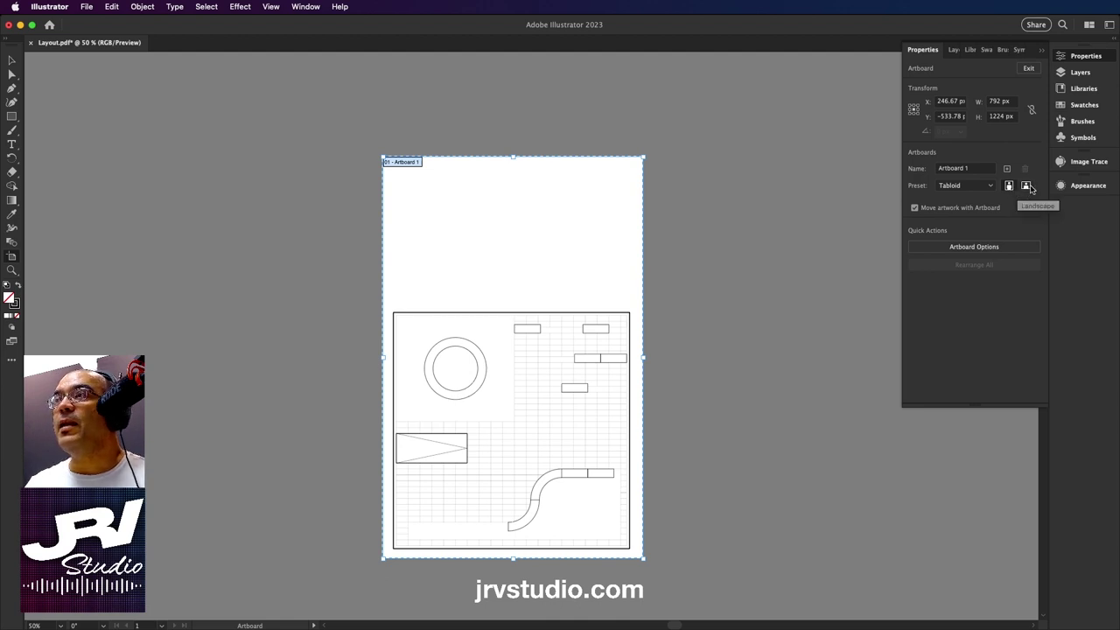
Switch the artboard to landscape orientation and select the whole floor-plan drawing.
click(1027, 186)
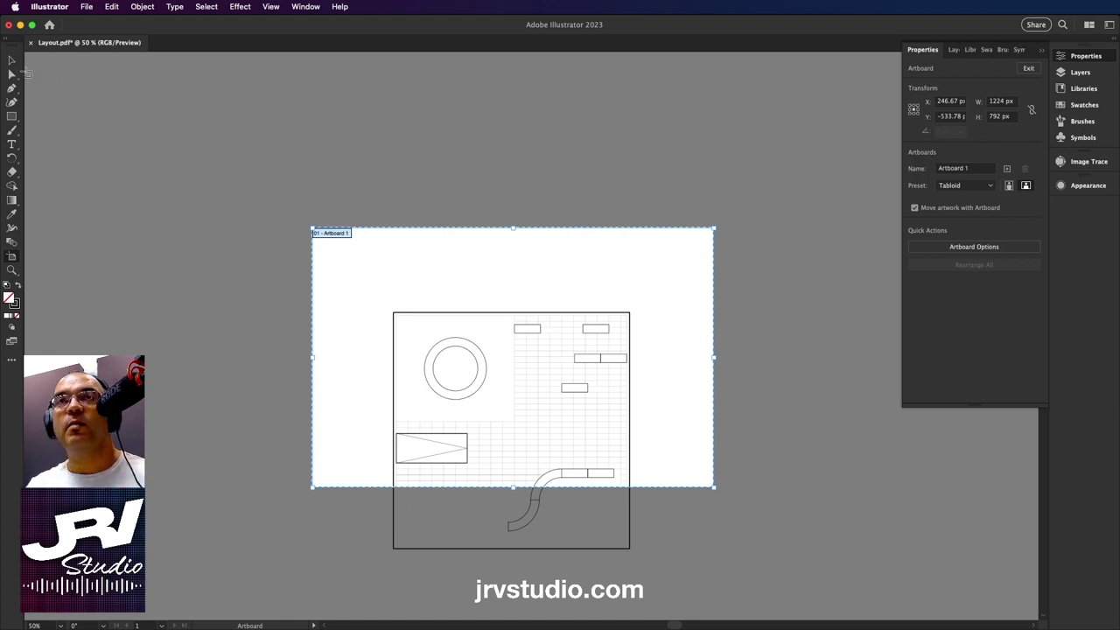
click(12, 60)
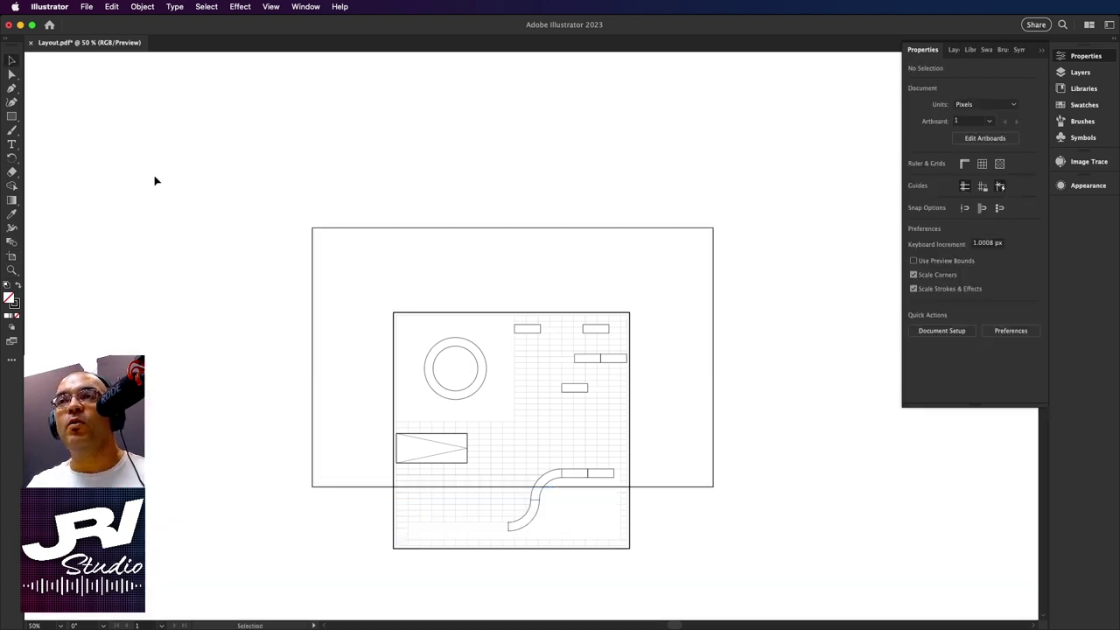
drag(153, 181, 707, 594)
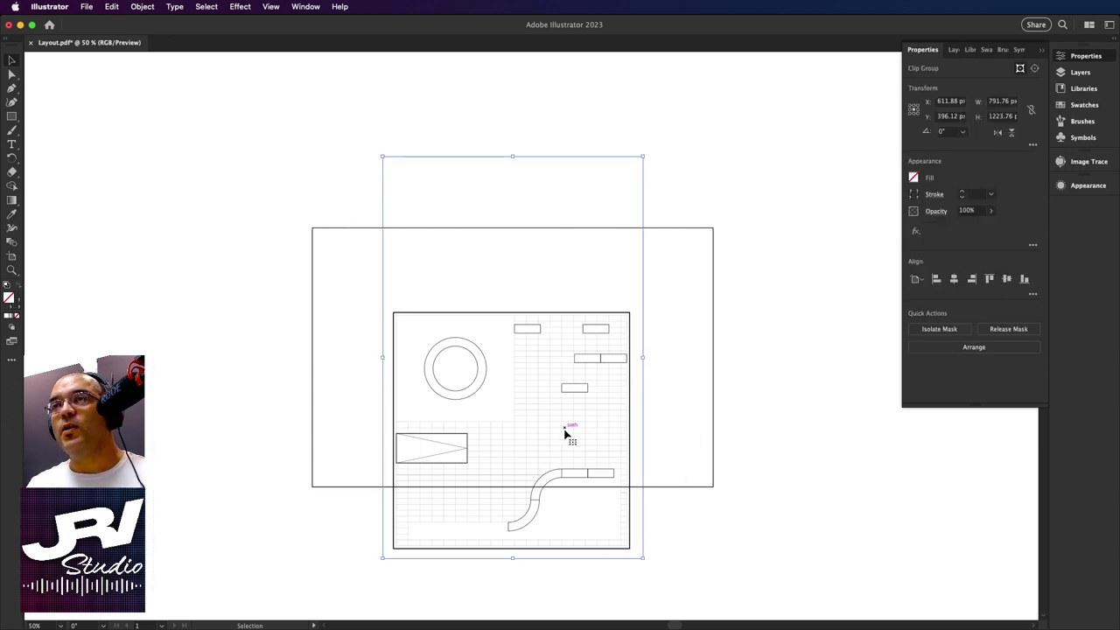
click(255, 187)
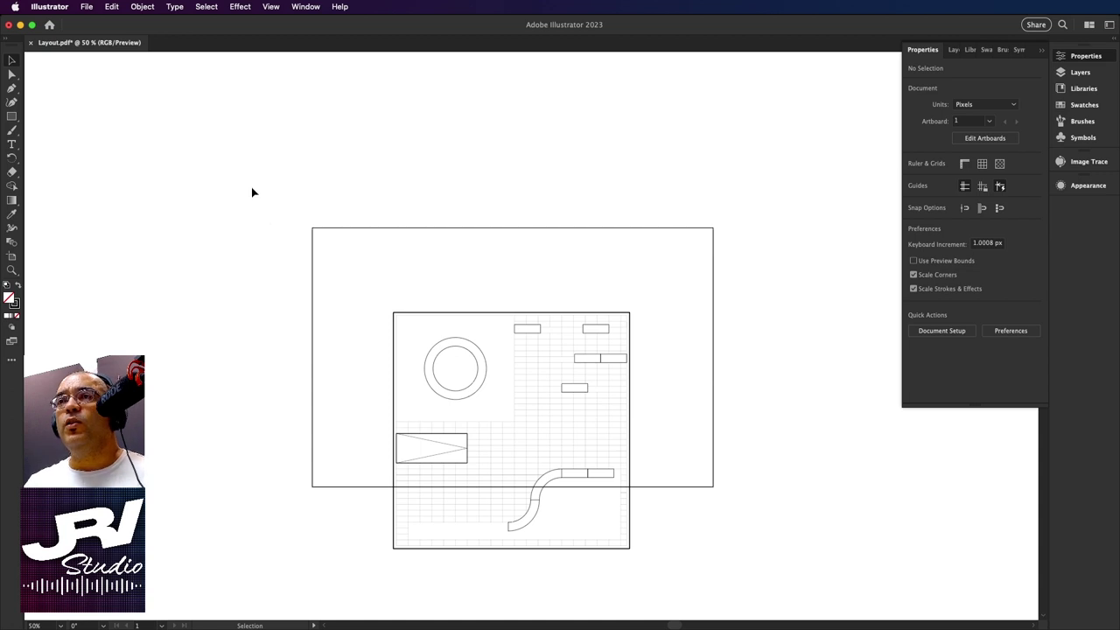
drag(234, 166, 701, 604)
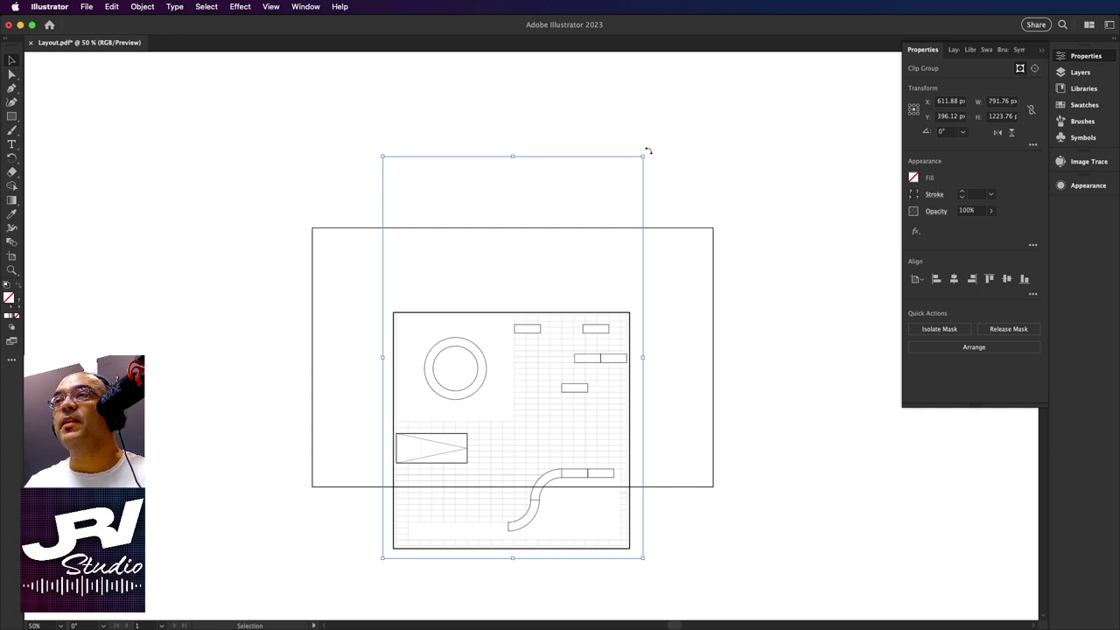
Rotate the floor plan 90° so it fits the landscape artboard.
mouse_move(646, 149)
mouse_down()
mouse_move(347, 186)
mouse_move(300, 221)
mouse_move(513, 142)
mouse_move(657, 155)
mouse_move(732, 295)
mouse_move(704, 487)
mouse_move(420, 587)
mouse_move(708, 303)
mouse_move(502, 125)
mouse_move(371, 198)
mouse_move(495, 143)
mouse_move(470, 113)
mouse_move(374, 152)
mouse_move(285, 215)
mouse_move(272, 211)
mouse_up()
click(279, 166)
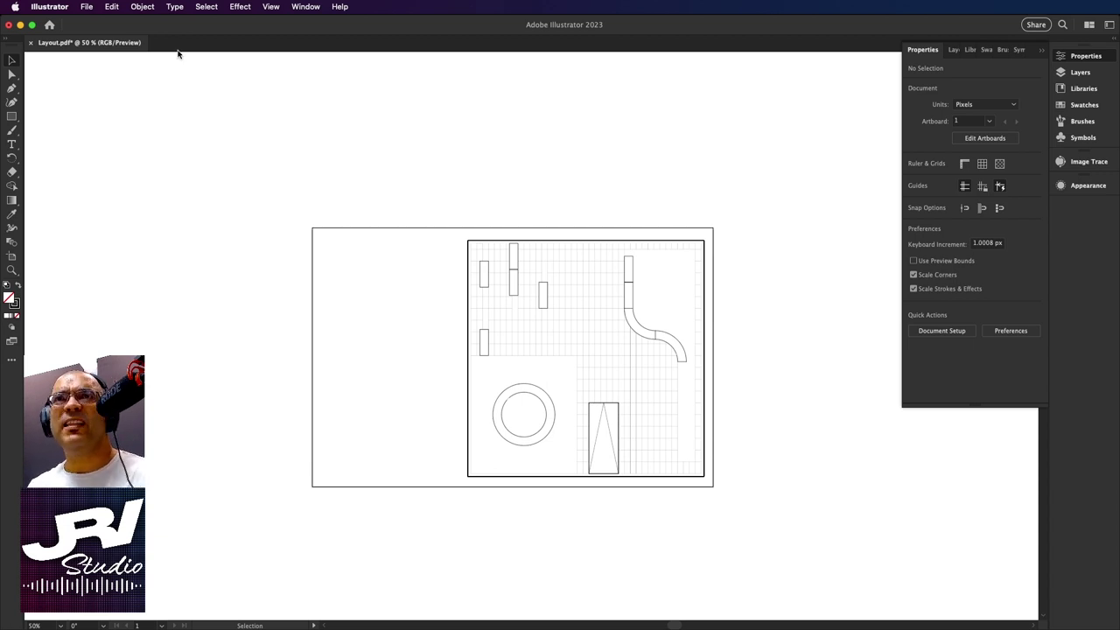
click(88, 7)
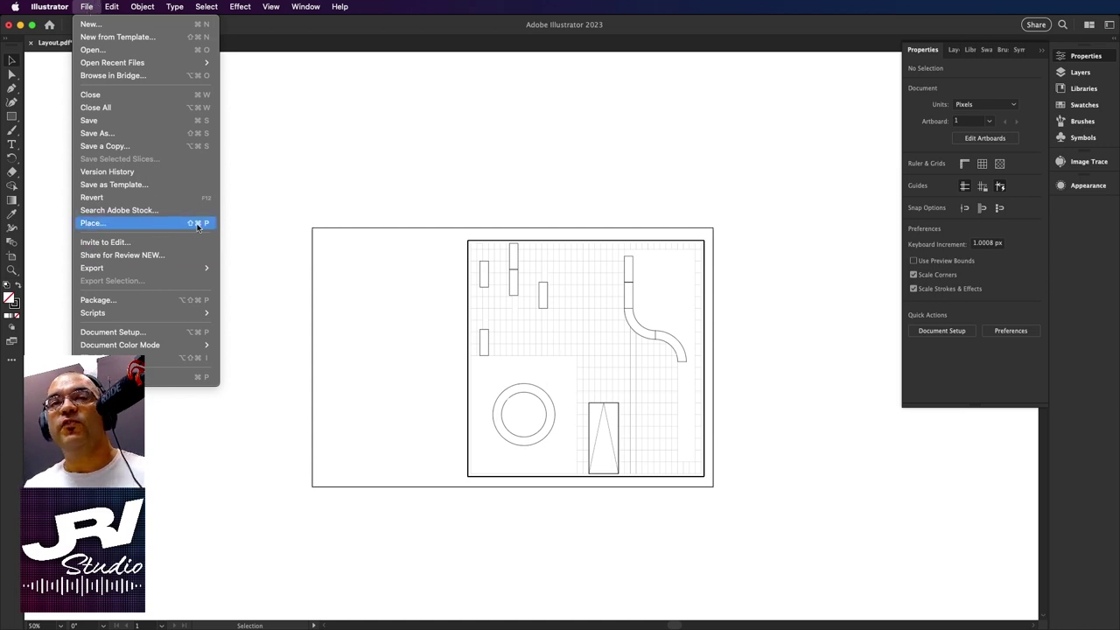
Load Pergola.pdf from the Desktop as a linked file for placing.
click(198, 226)
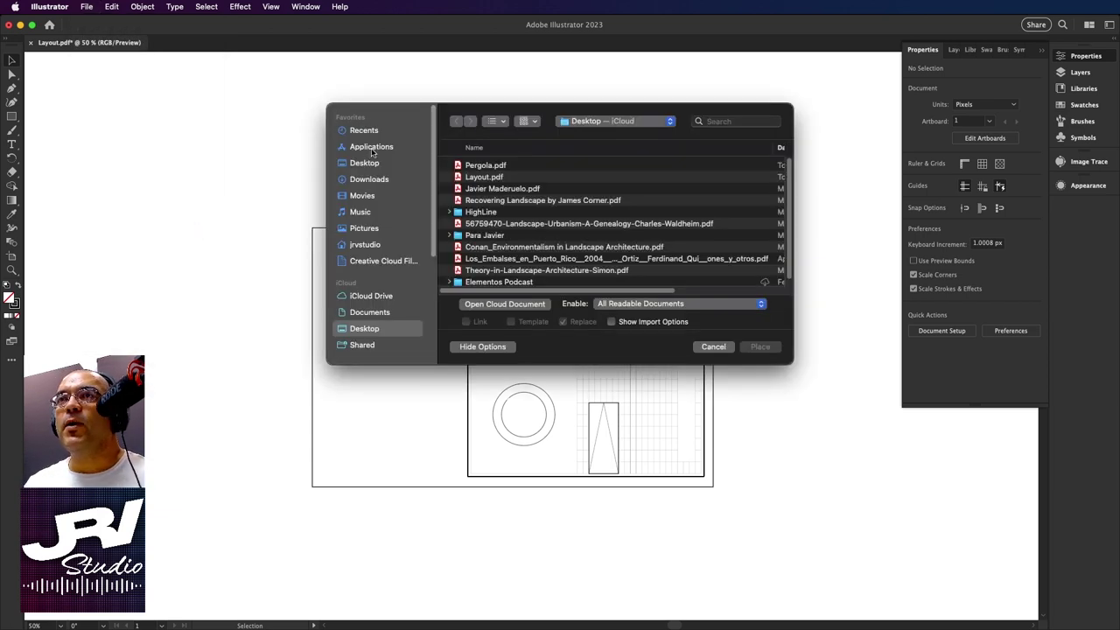
click(365, 165)
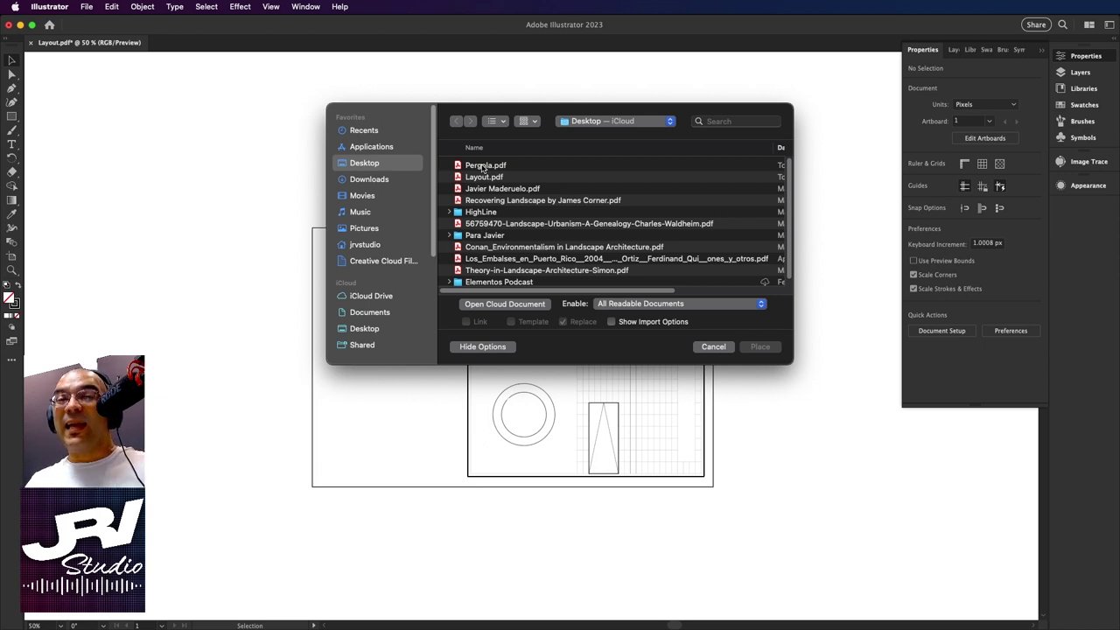
click(482, 167)
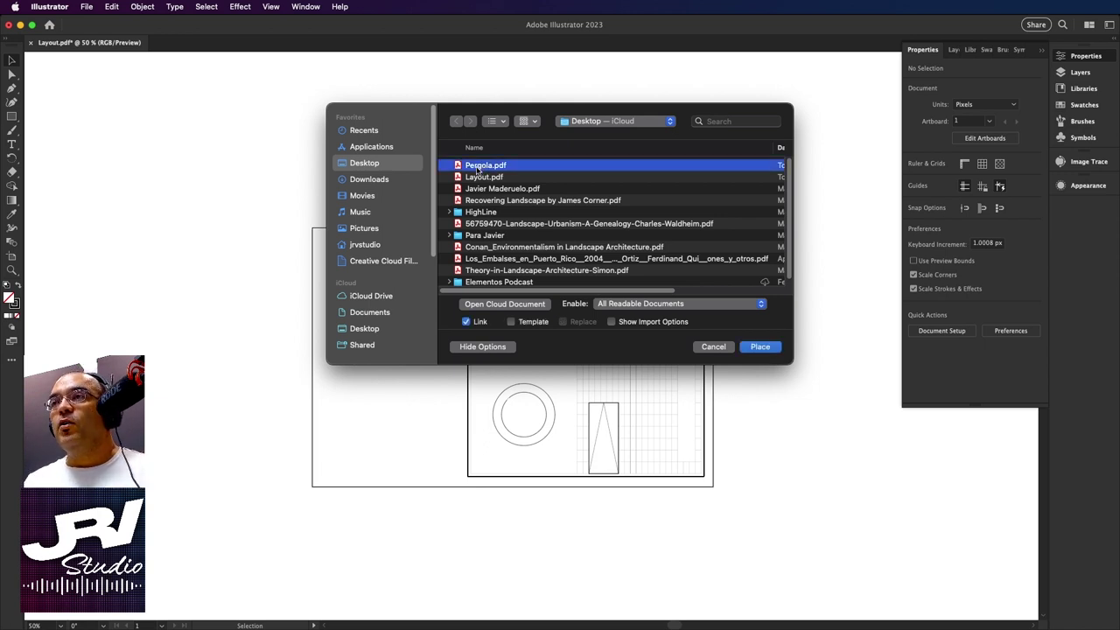
click(759, 347)
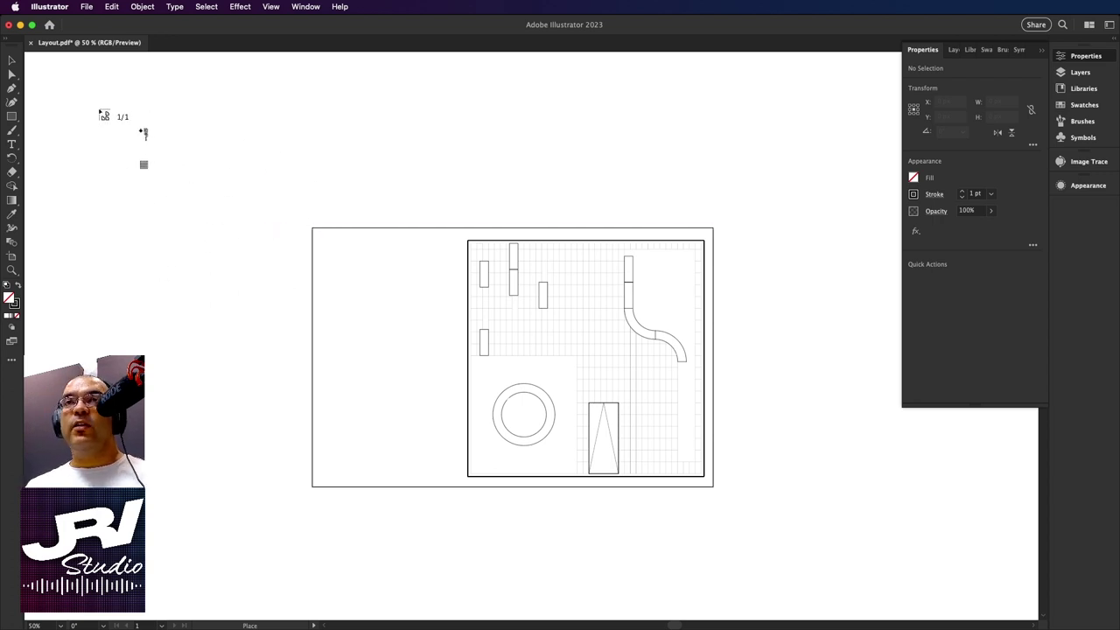
Drop Pergola.pdf on the canvas, nudge it down and rotate it 90°.
click(98, 109)
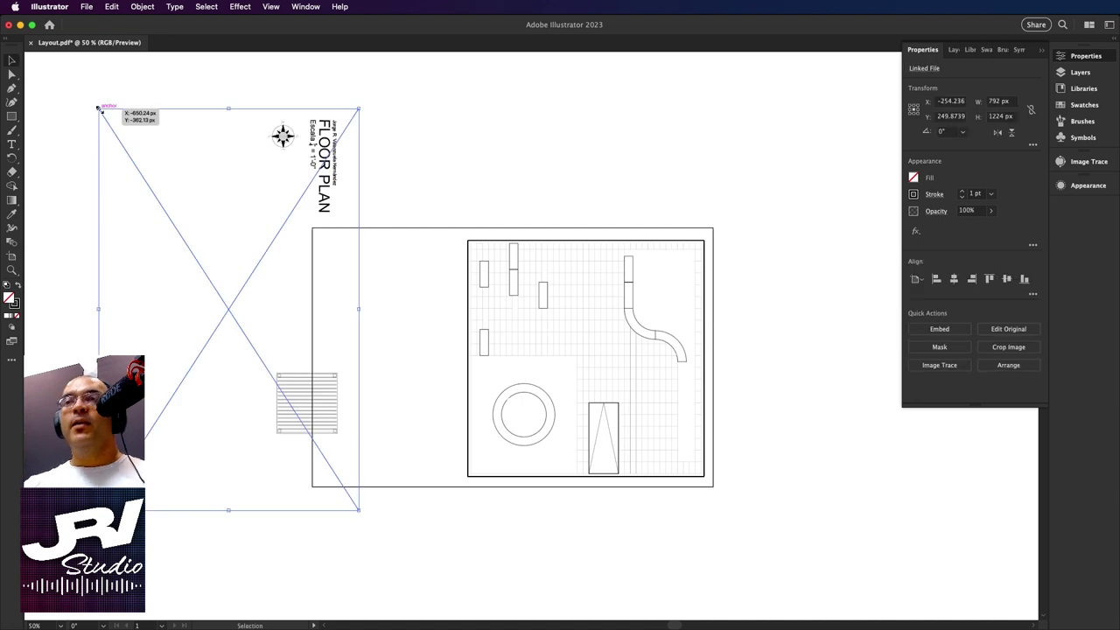
drag(325, 153, 328, 199)
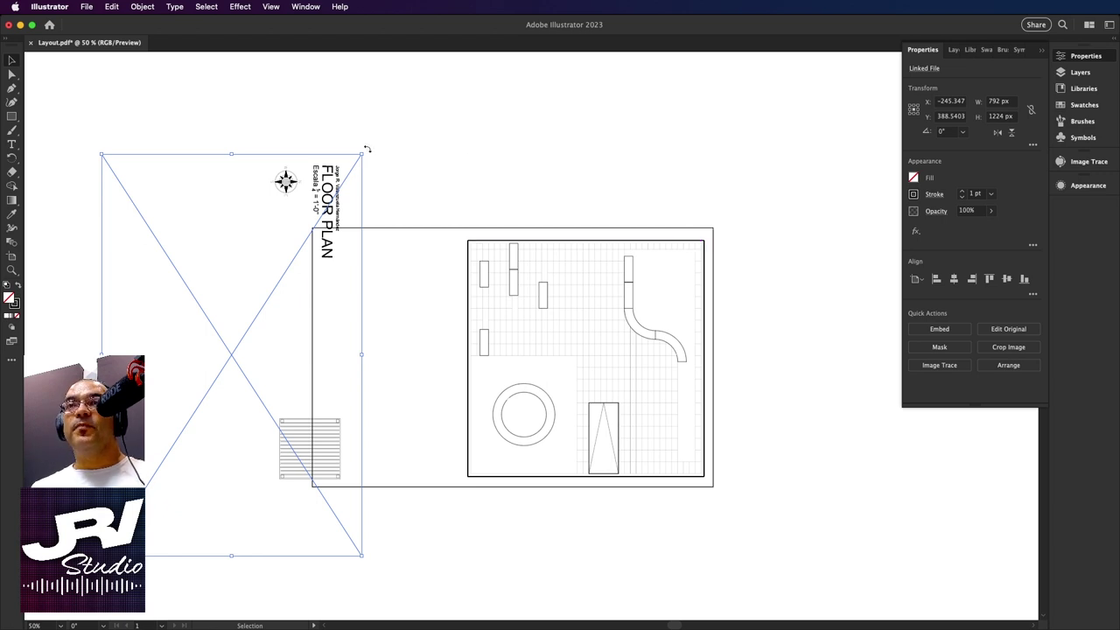
mouse_move(366, 150)
mouse_down()
mouse_move(174, 129)
mouse_move(81, 259)
mouse_up()
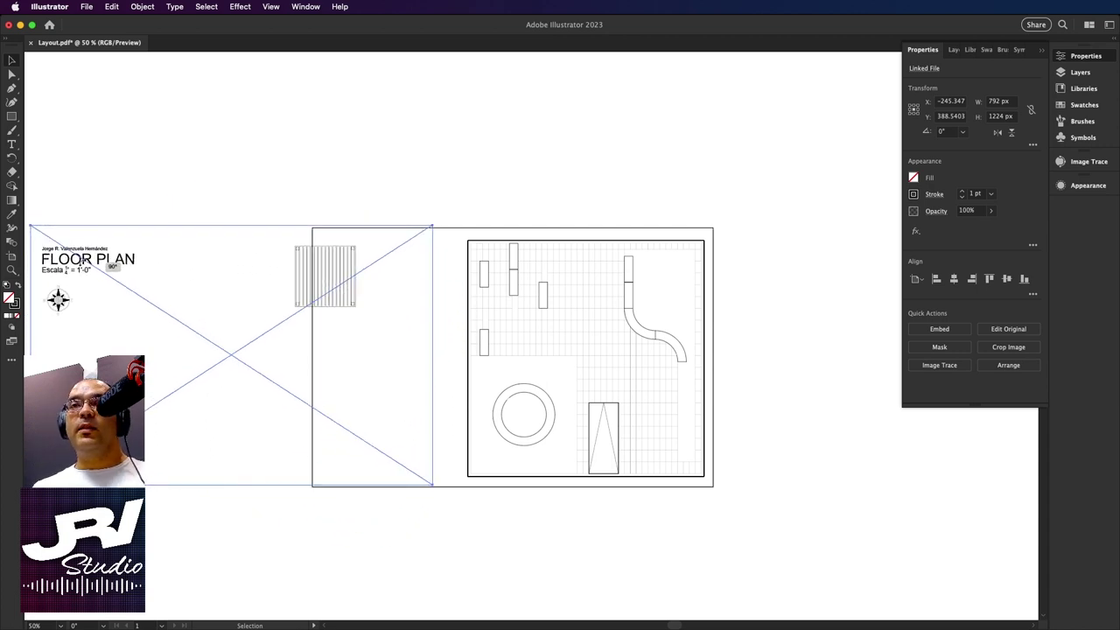
drag(81, 260, 82, 260)
Reselect the placed floor-plan PDF, toggling the Properties panel closed and open.
click(170, 116)
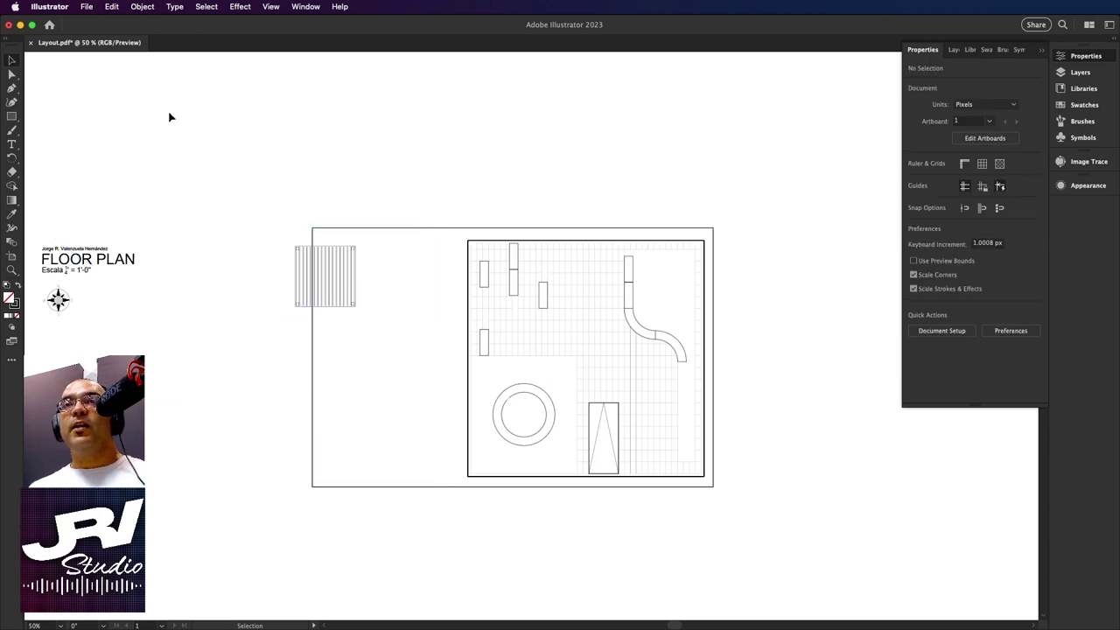
drag(170, 117, 106, 286)
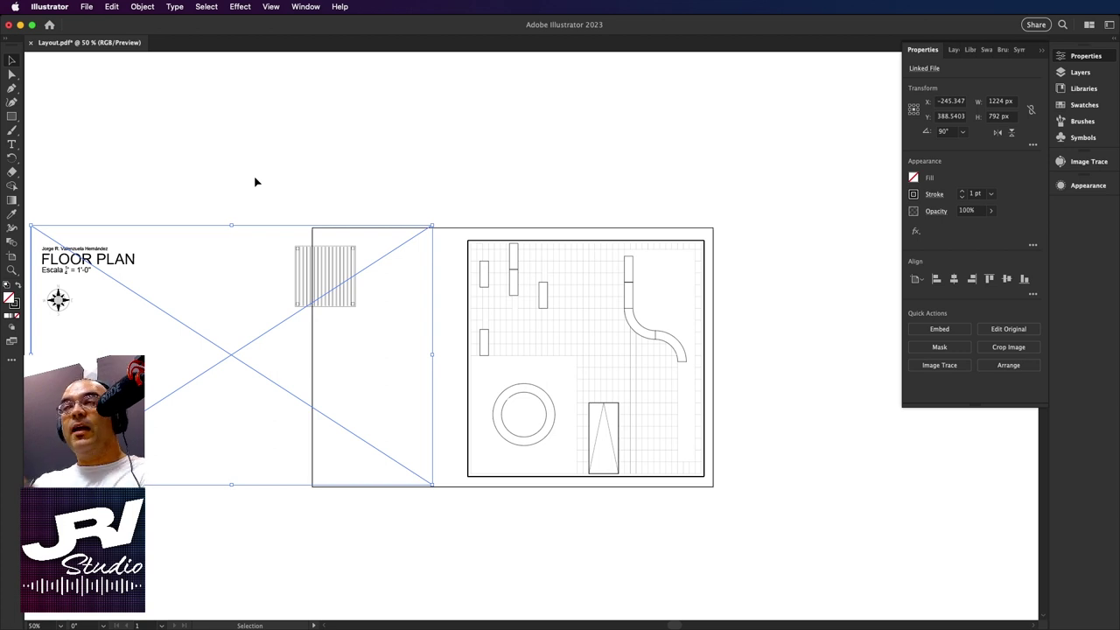
click(1085, 57)
click(1085, 57)
click(1085, 58)
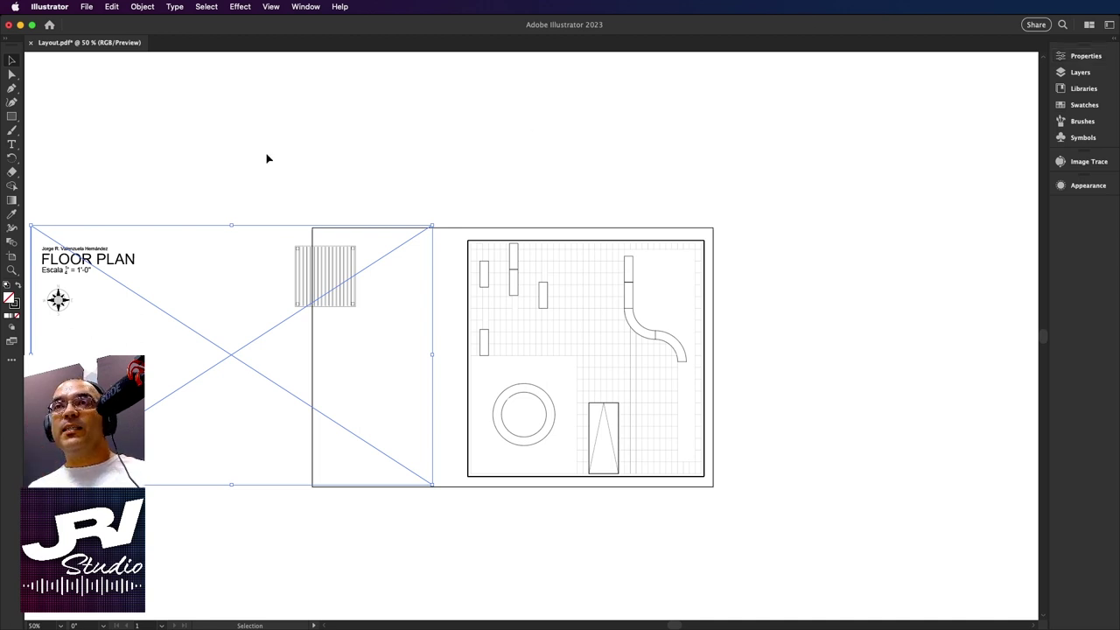
drag(259, 155, 183, 347)
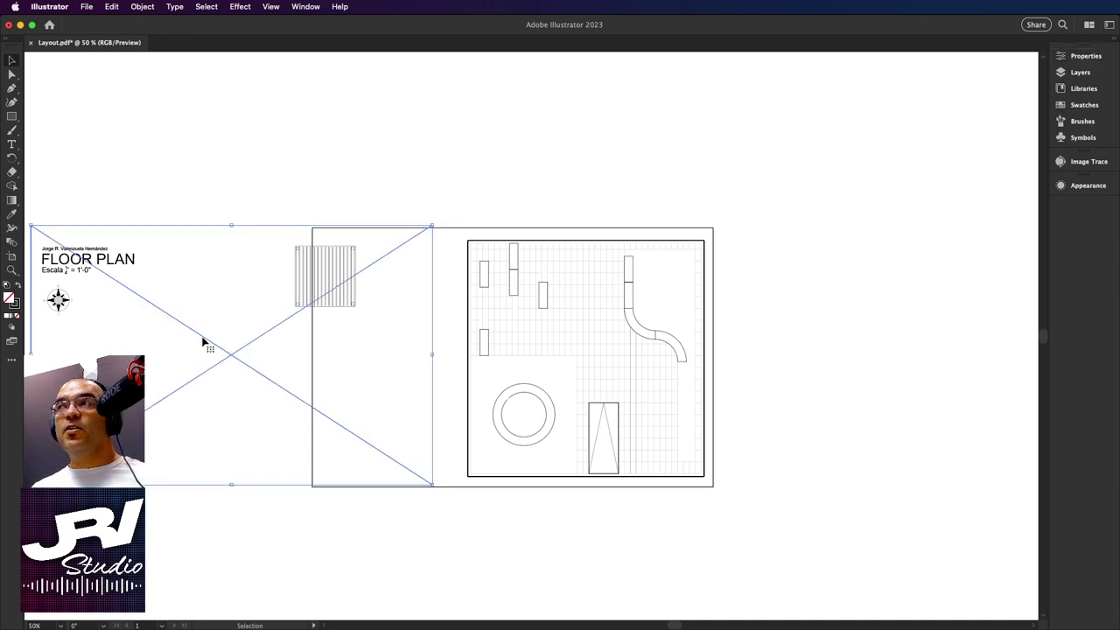
Centre the linked PDF on the artboard at X 612 px, Y 396 px using Align To Artboard.
click(1086, 56)
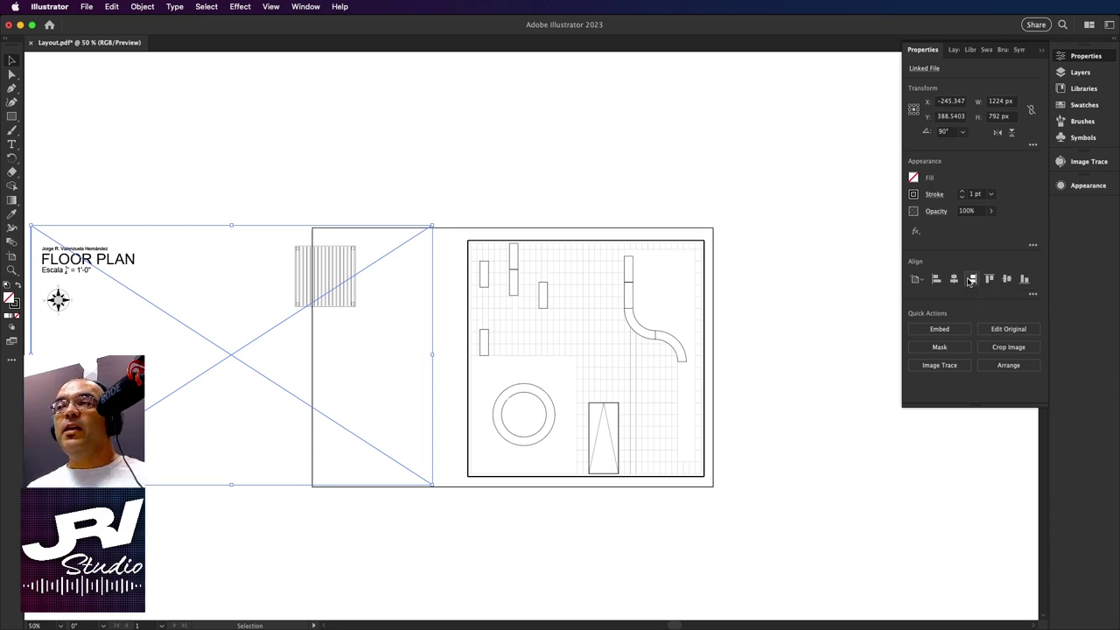
click(1033, 297)
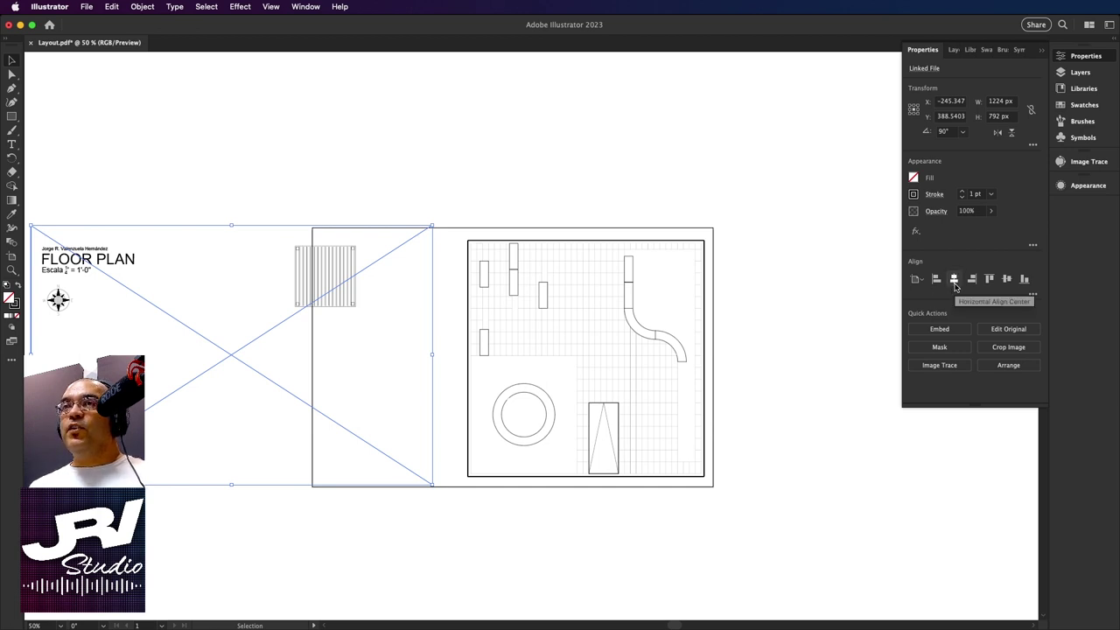
click(954, 280)
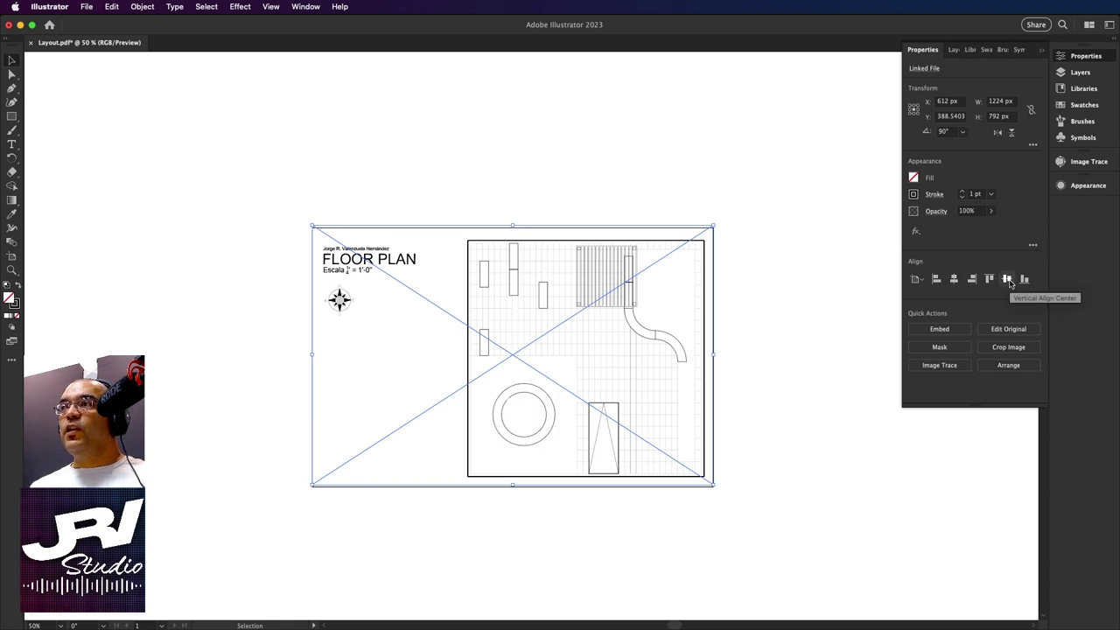
click(1008, 280)
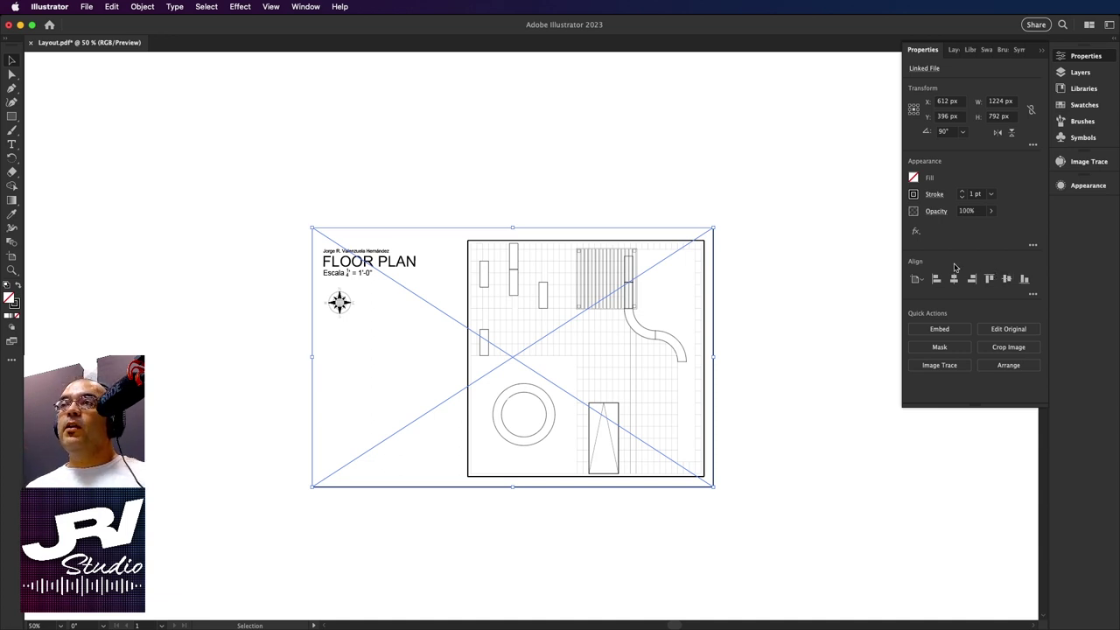
click(758, 188)
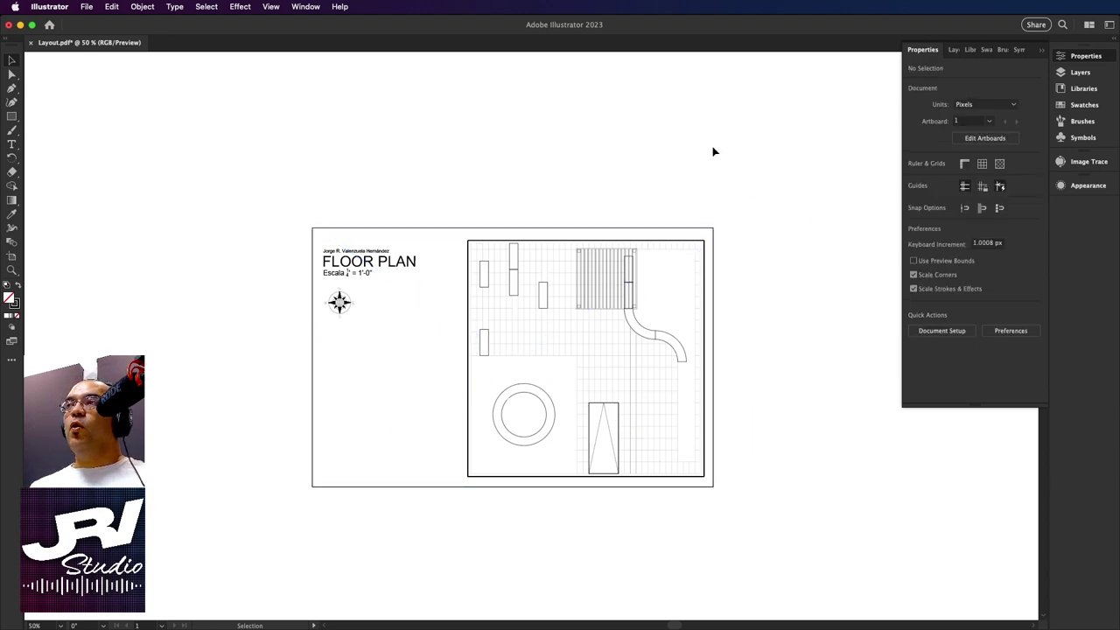
click(1088, 57)
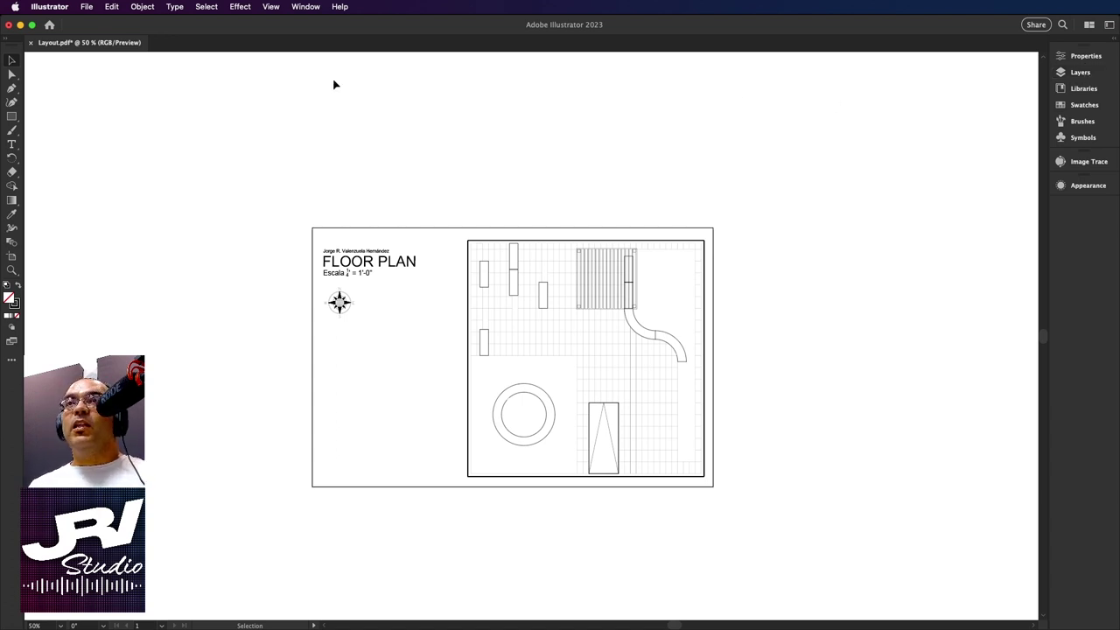
click(304, 7)
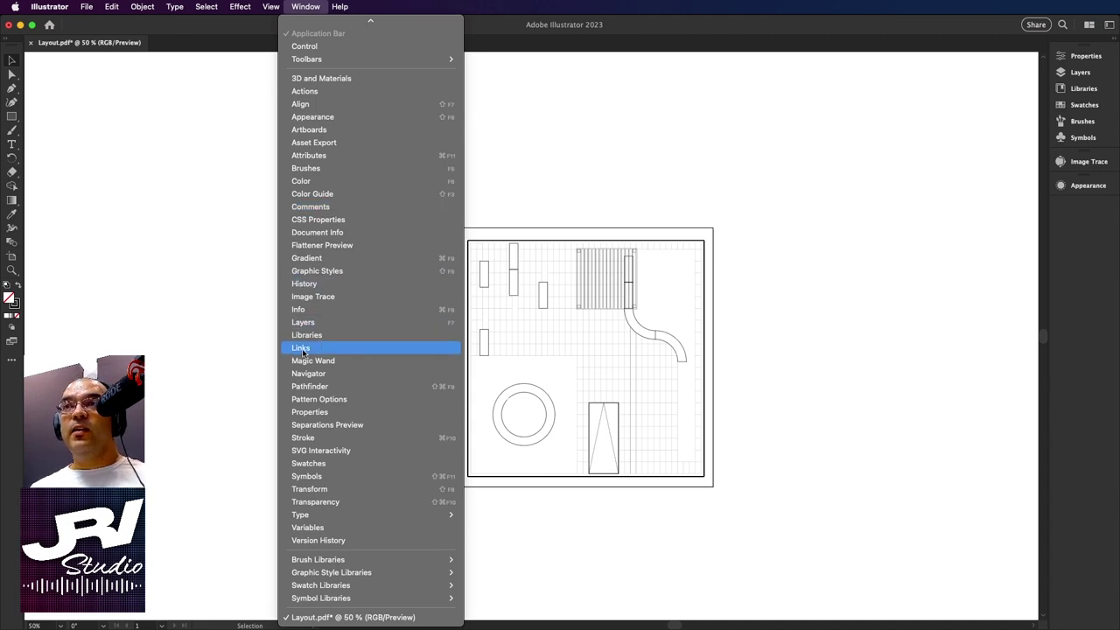
click(303, 351)
mouse_move(172, 287)
mouse_down()
mouse_move(205, 112)
mouse_move(202, 150)
mouse_up()
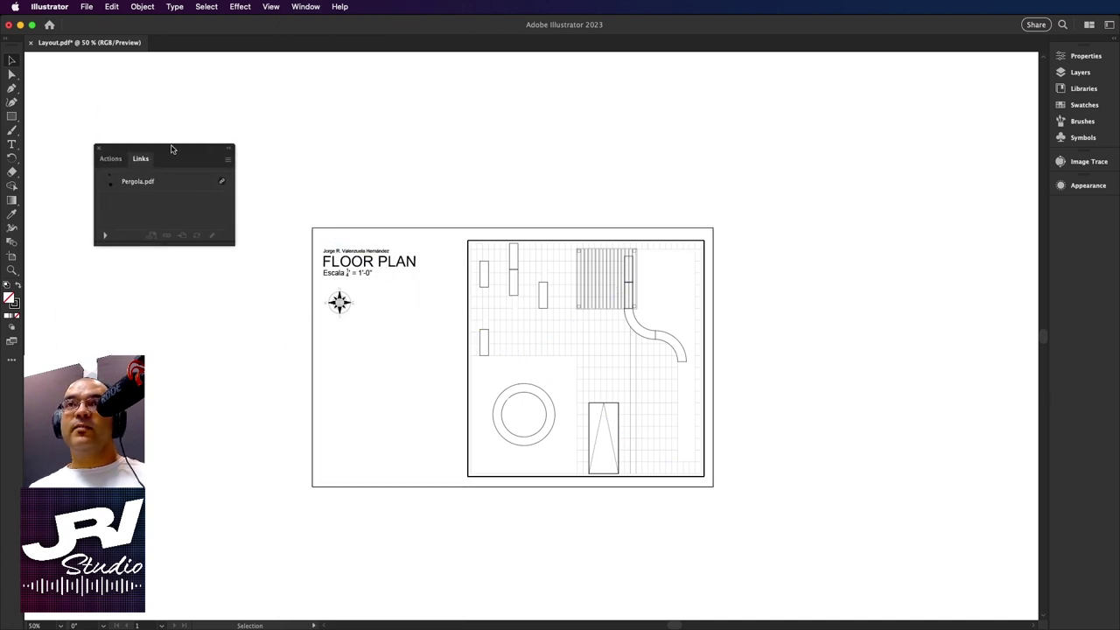
click(99, 151)
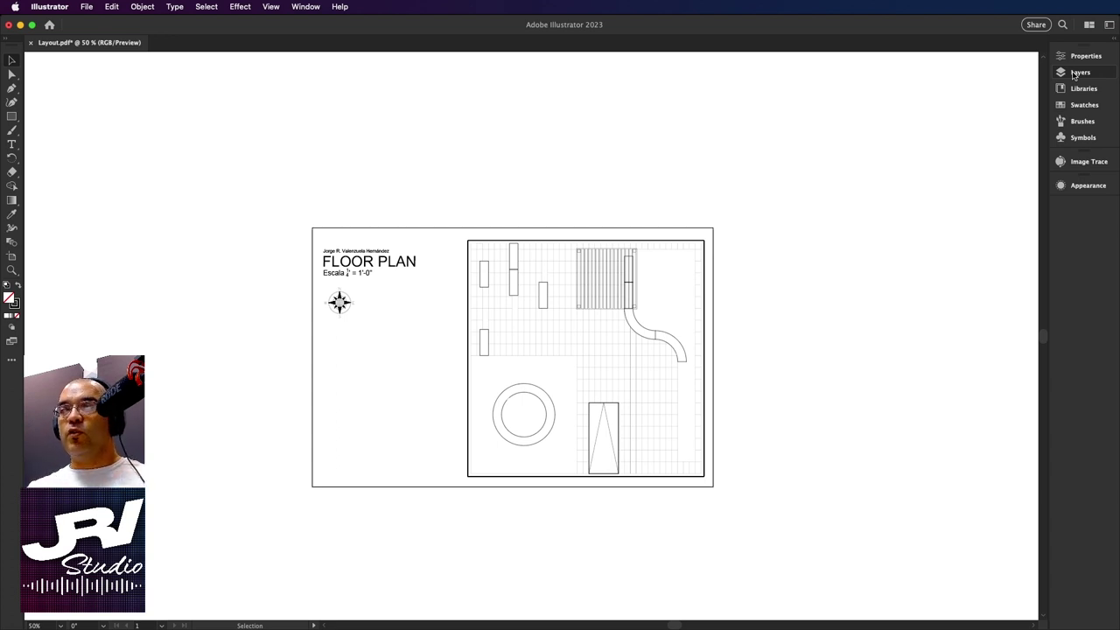
Open the Layers panel and stretch it to full height.
click(1074, 75)
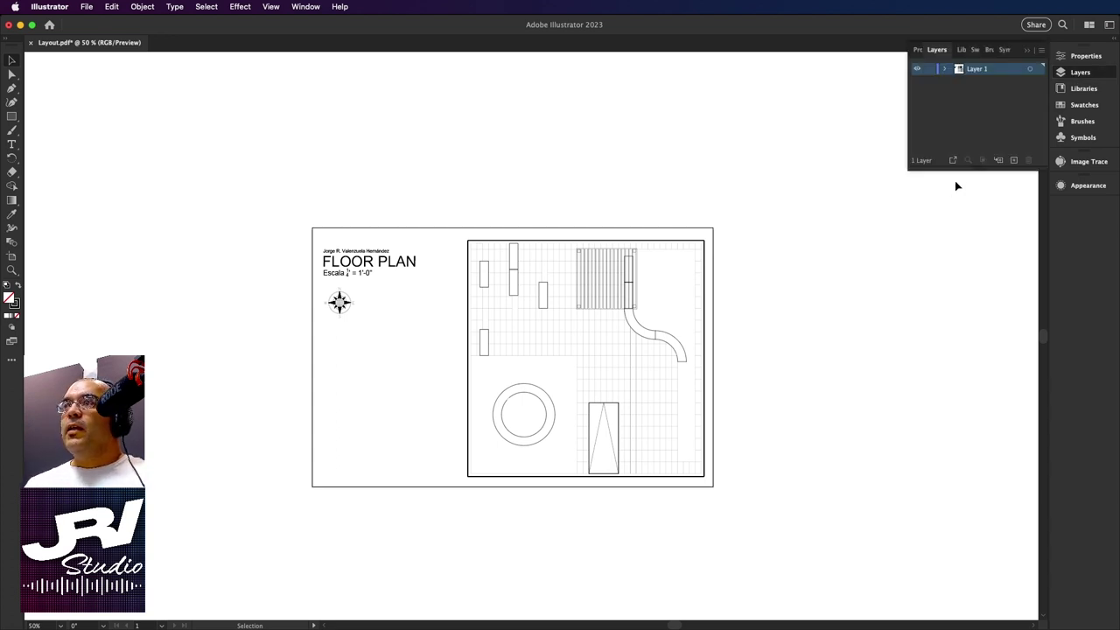
click(1076, 72)
click(1076, 72)
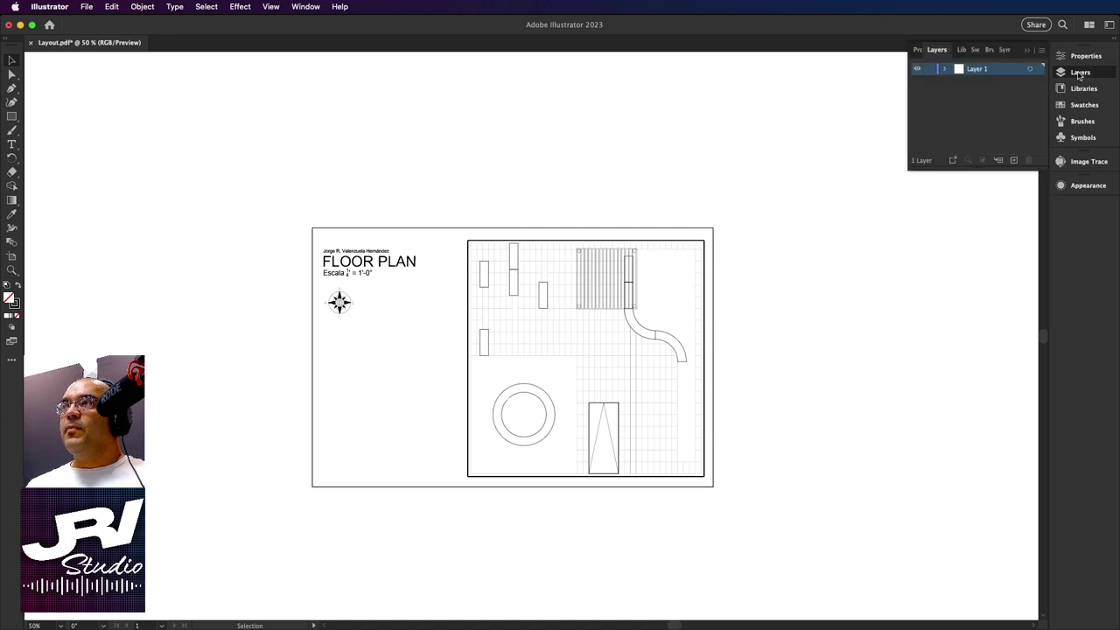
drag(999, 168, 988, 557)
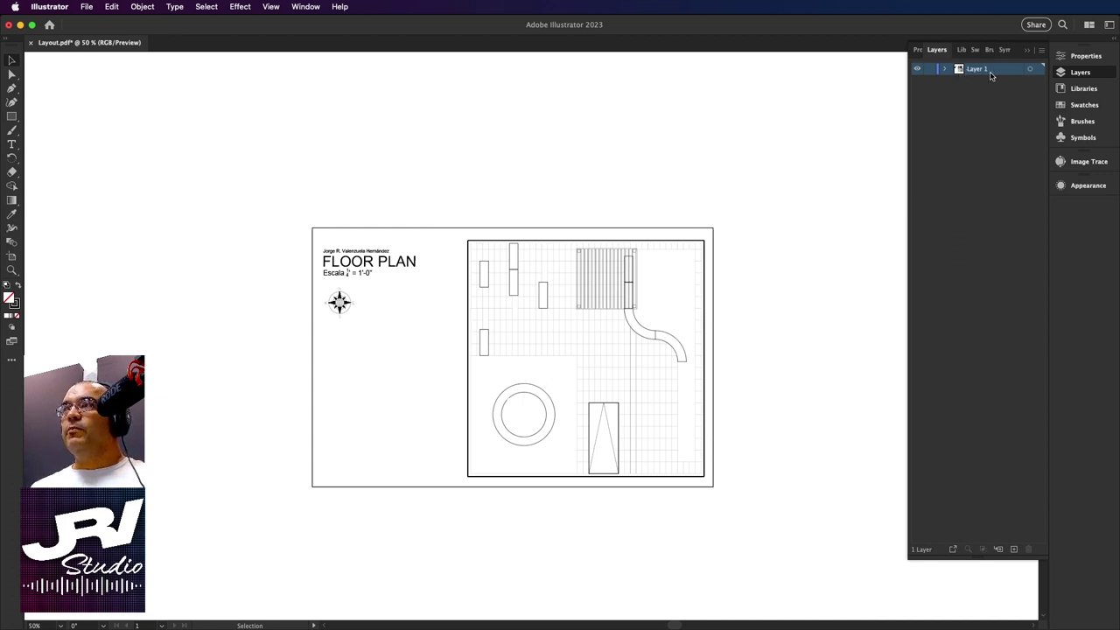
Cycle Layer 1's visibility and lock, leaving it visible and unlocked, then expand it.
click(917, 69)
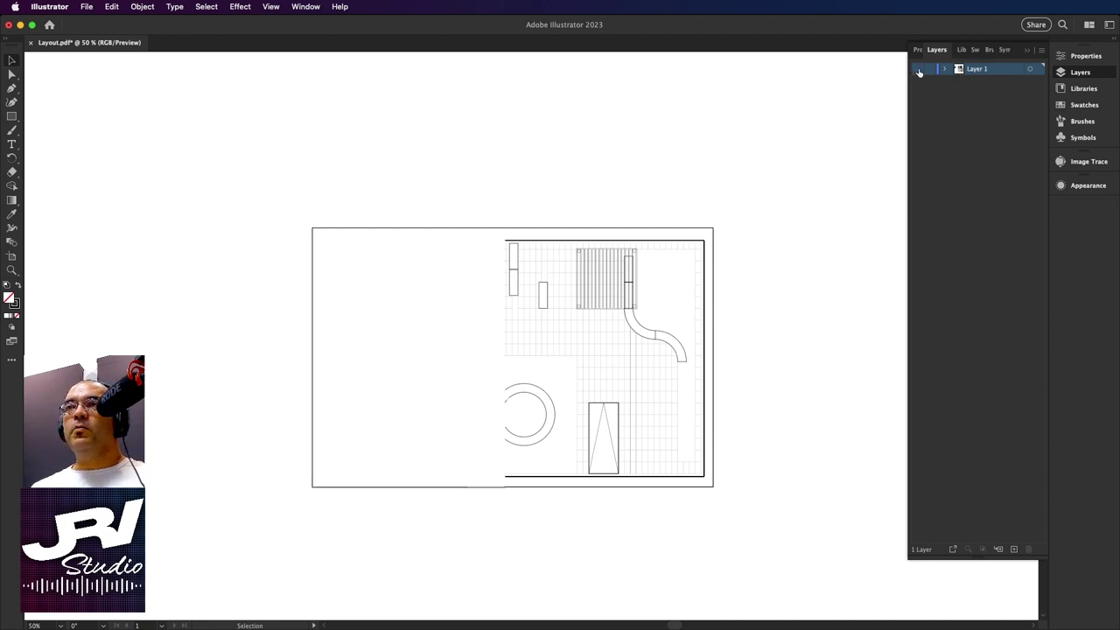
click(917, 69)
click(917, 69)
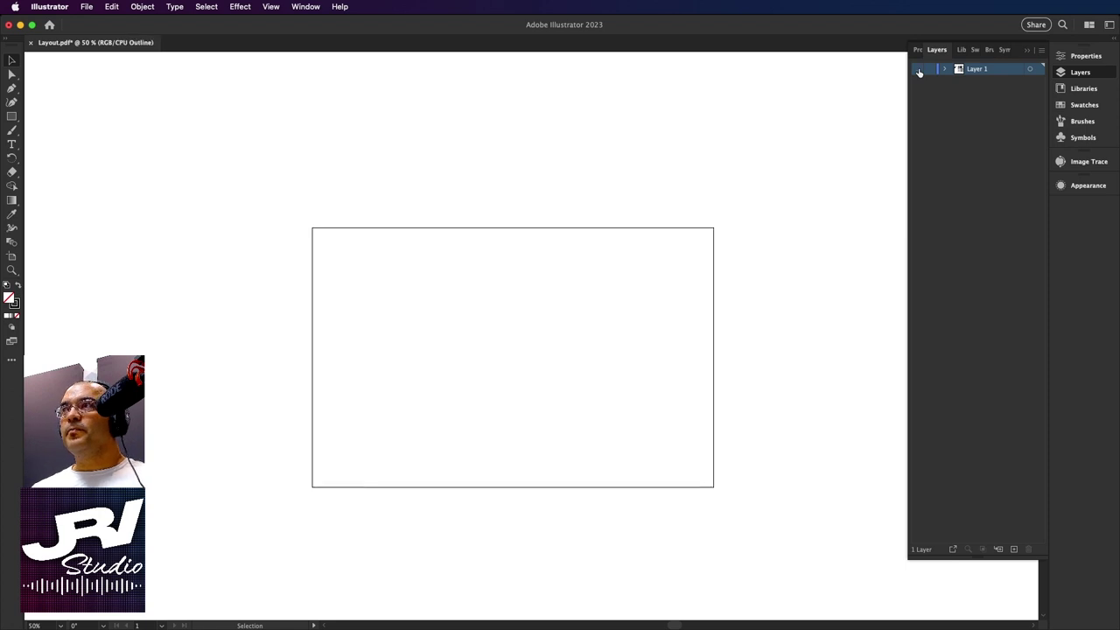
click(917, 69)
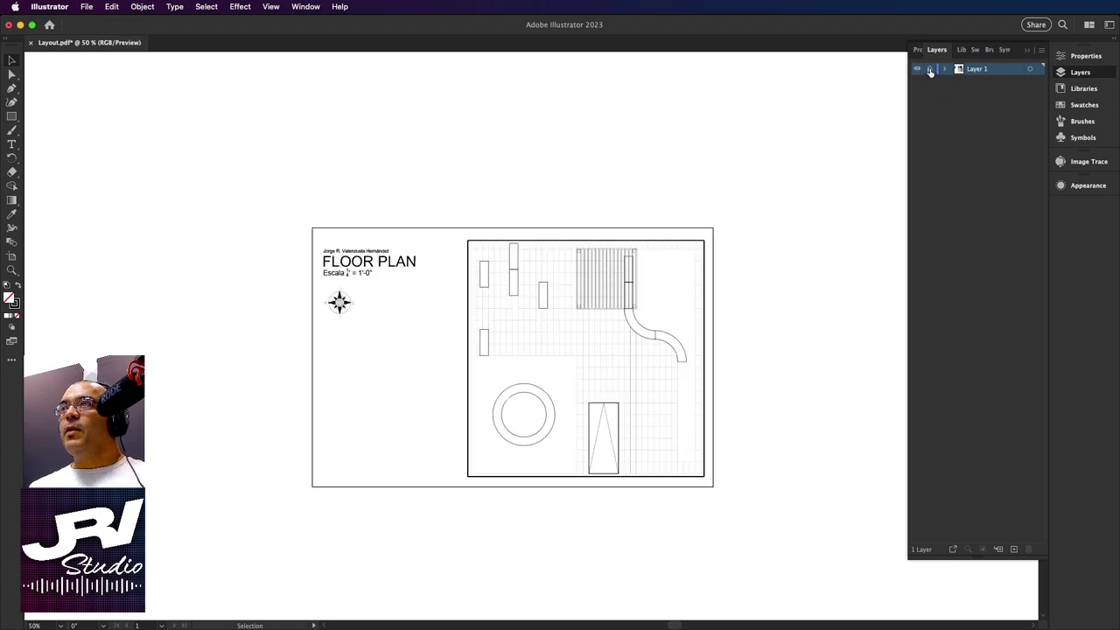
click(930, 69)
click(930, 69)
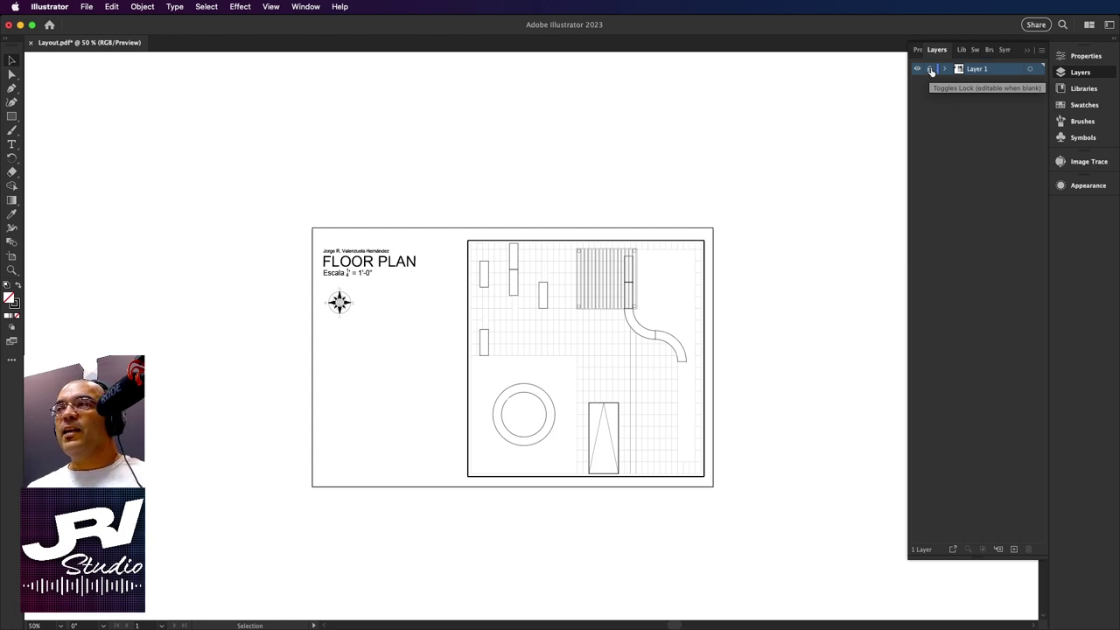
click(930, 70)
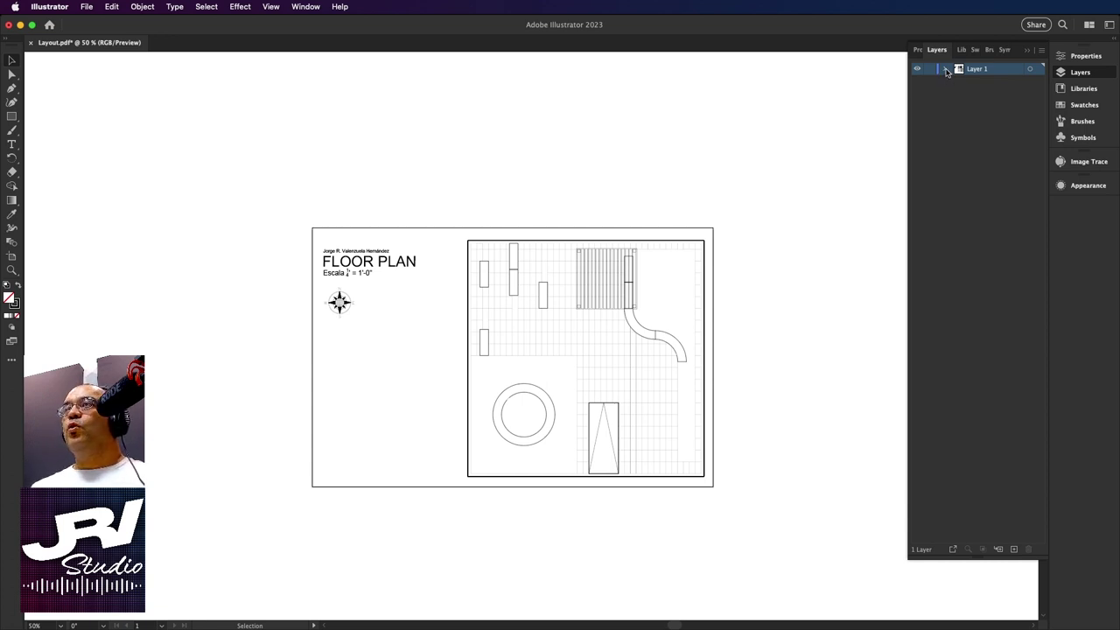
click(945, 69)
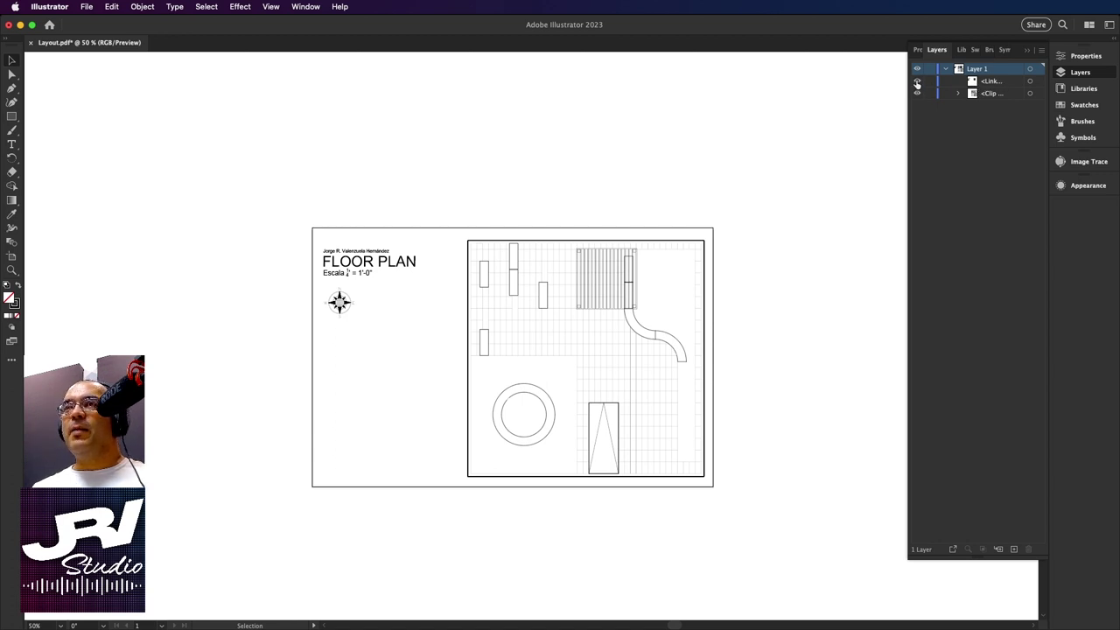
Toggle <Link> and <Clip Group> visibility to identify each, leaving both visible.
click(917, 82)
click(917, 82)
click(917, 82)
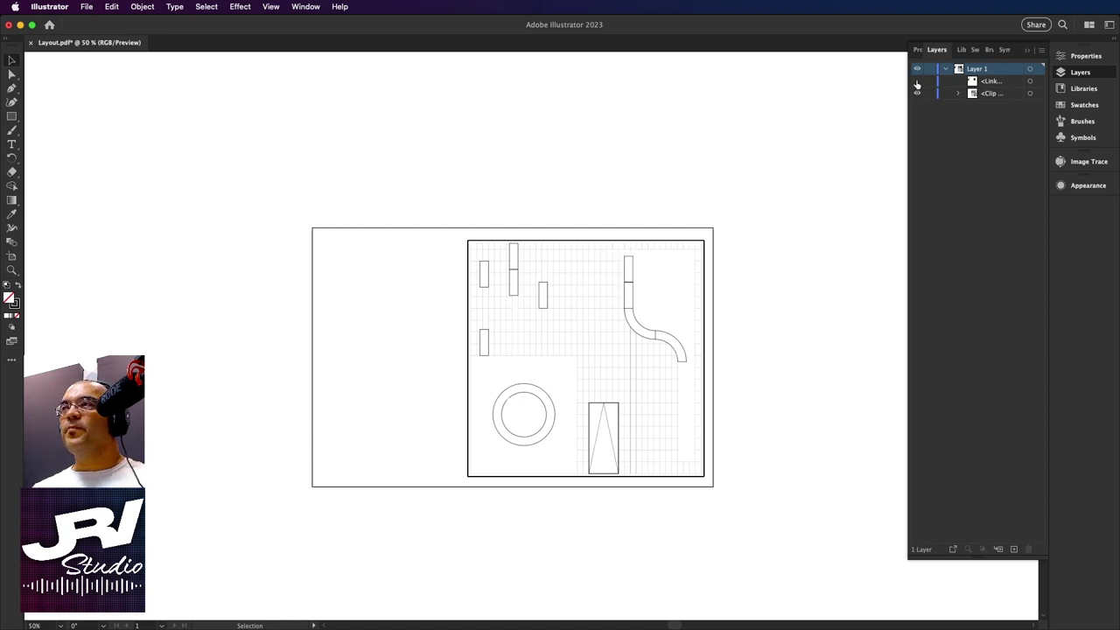
click(917, 82)
click(917, 81)
click(917, 82)
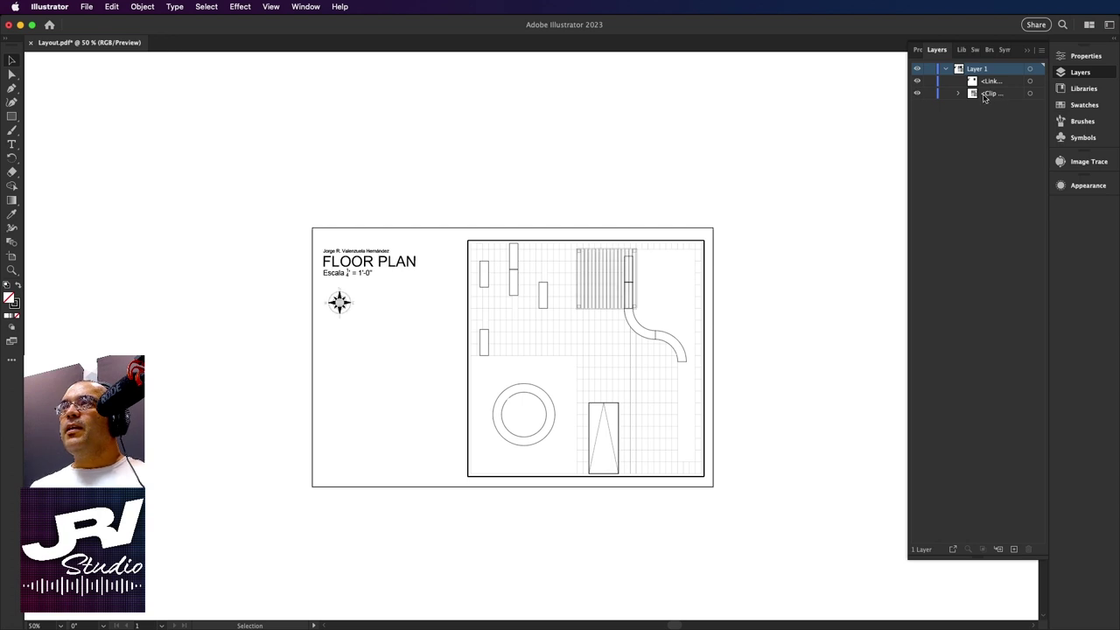
click(917, 94)
click(917, 94)
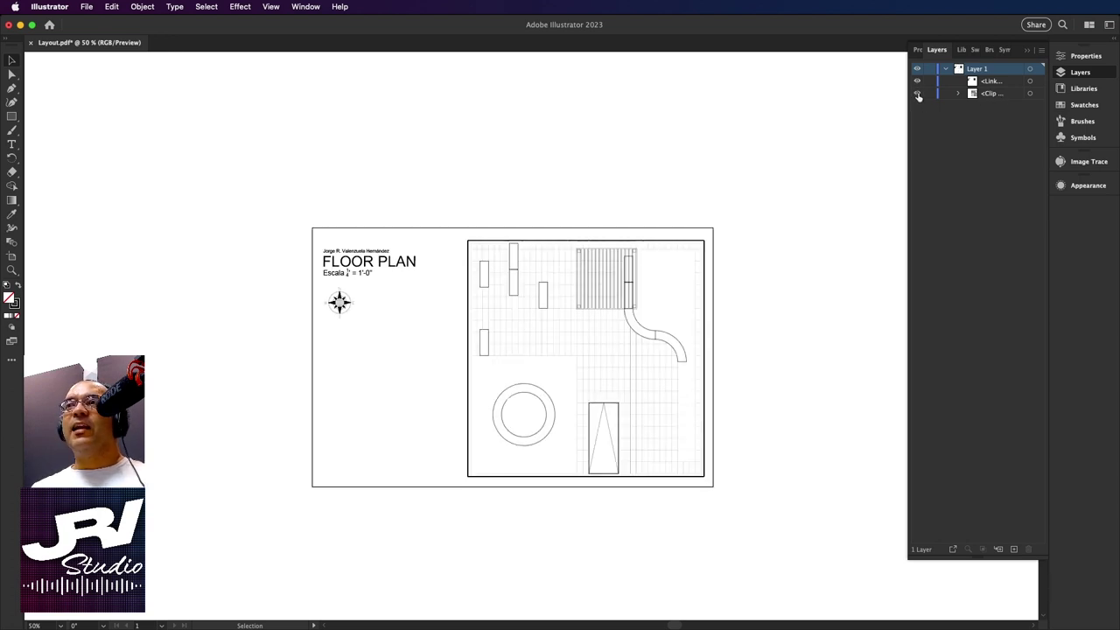
click(917, 94)
click(917, 93)
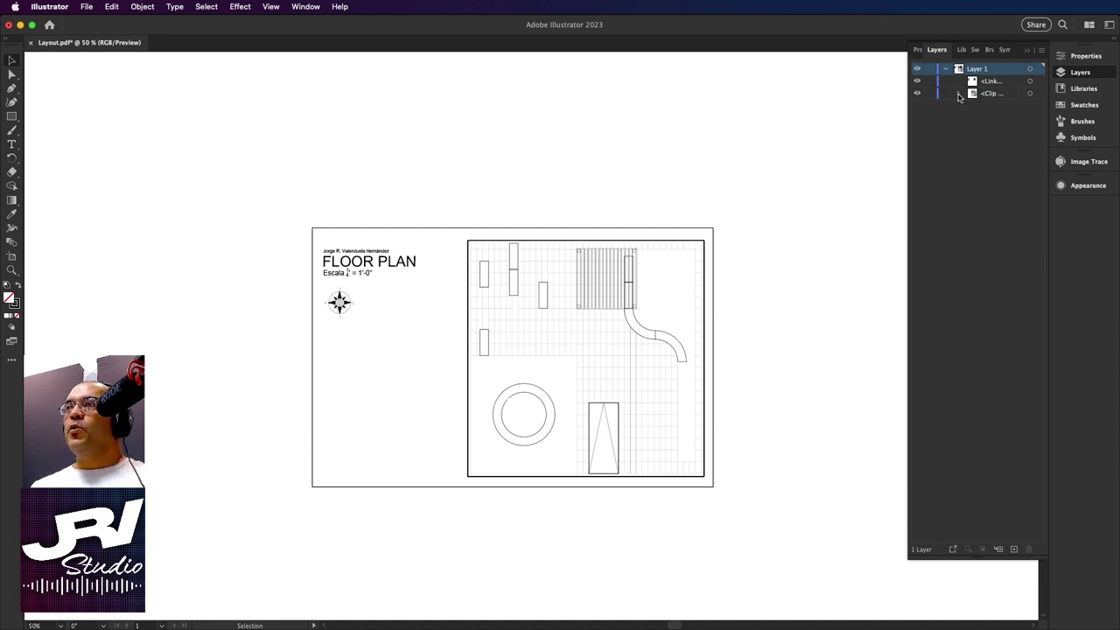
Expand the Clip Group, scroll through its sublayer paths, then collapse it.
click(958, 95)
scroll(958, 105, down, 5)
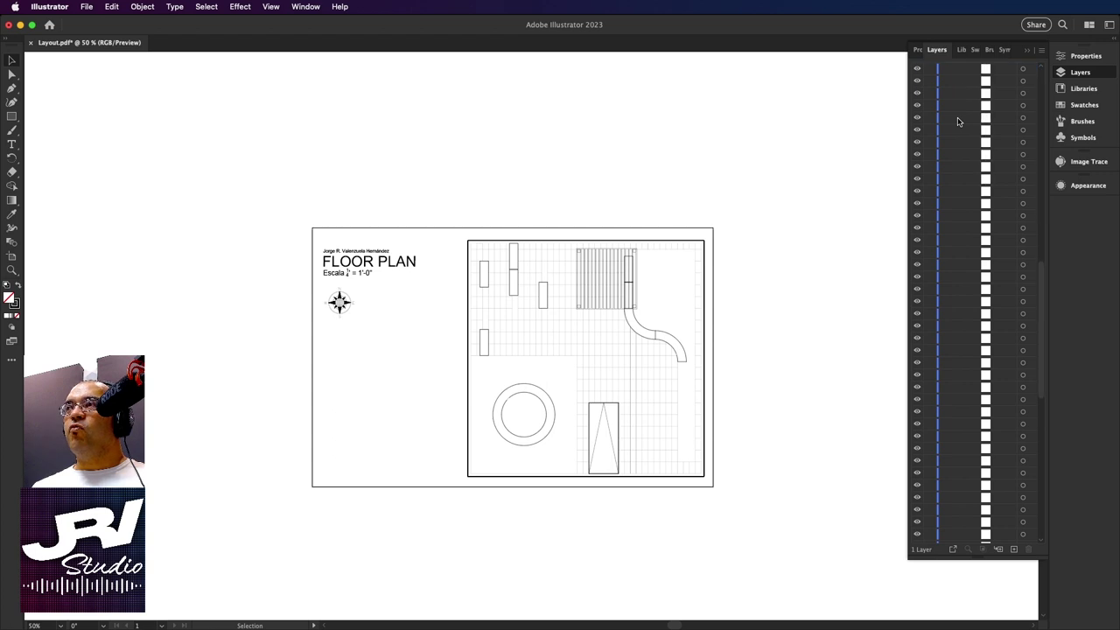
scroll(958, 118, down, 5)
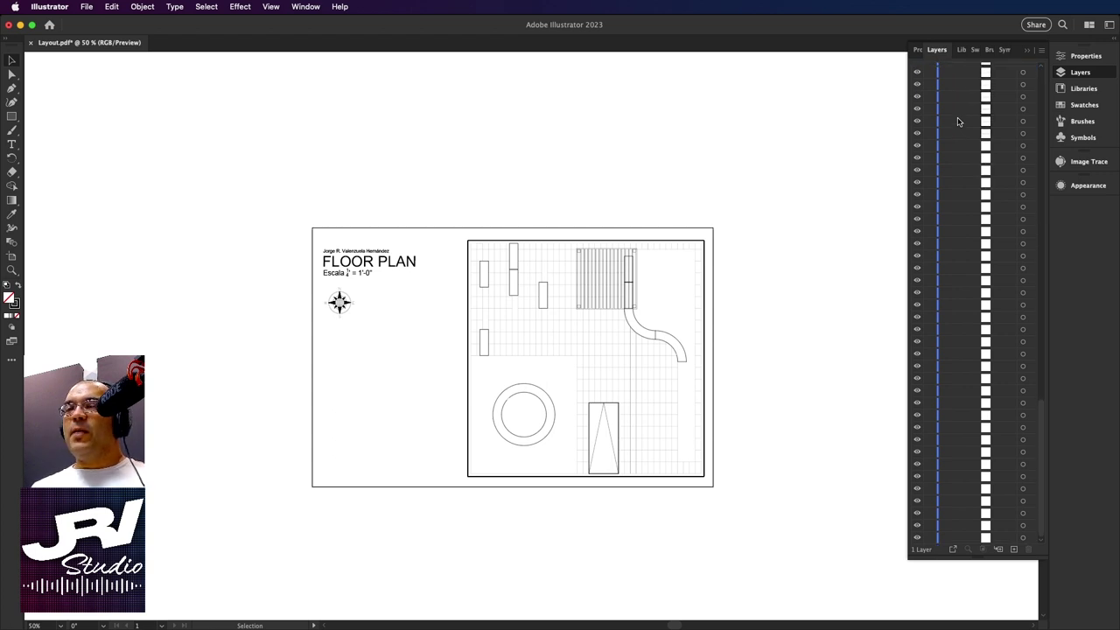
scroll(957, 122, up, 5)
scroll(957, 122, up, 3)
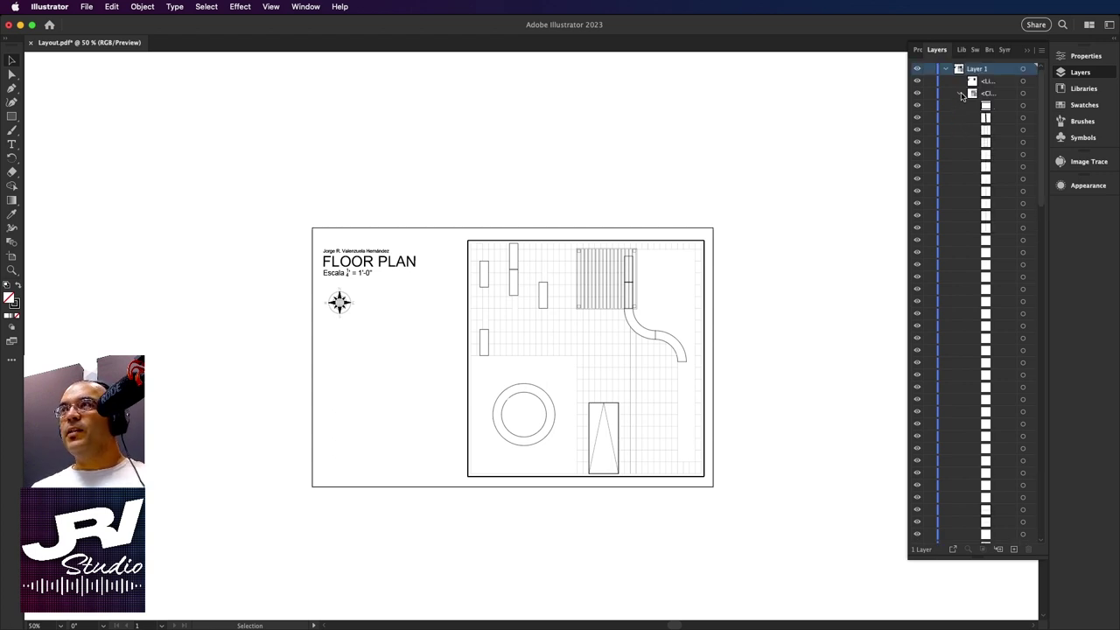
click(960, 93)
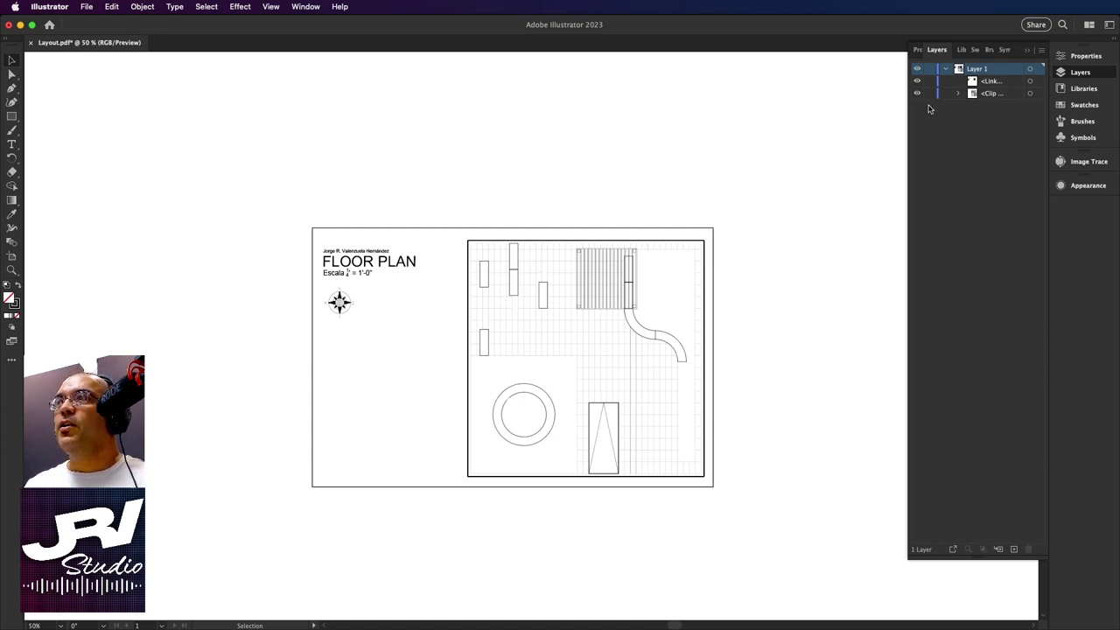
Re-expand the Clip Group and select a small path atop the curved walkway.
click(958, 94)
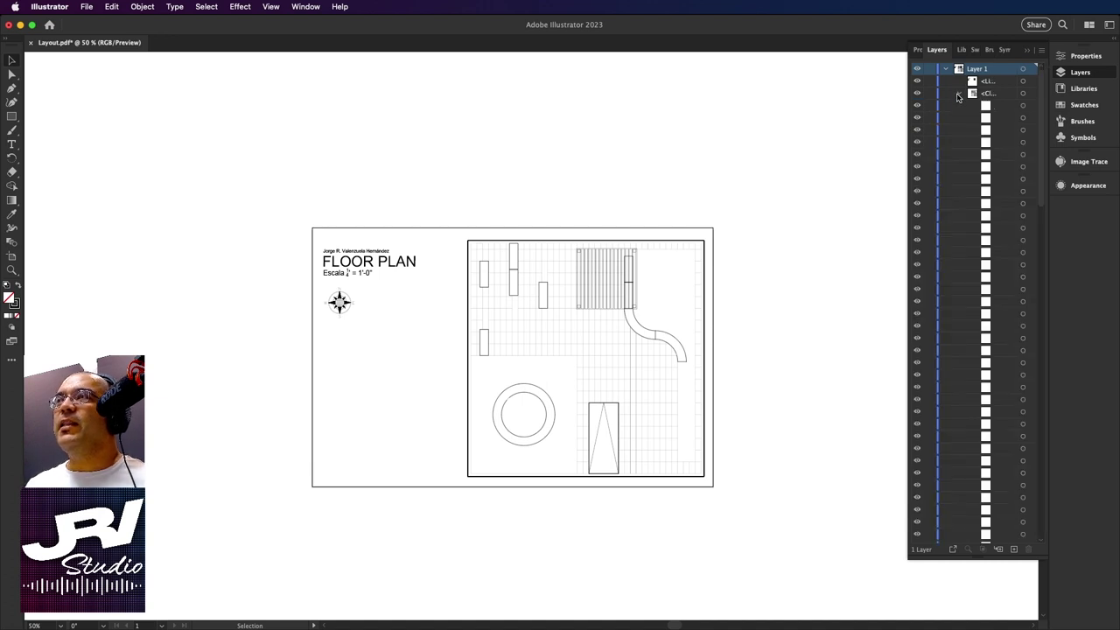
scroll(956, 169, down, 10)
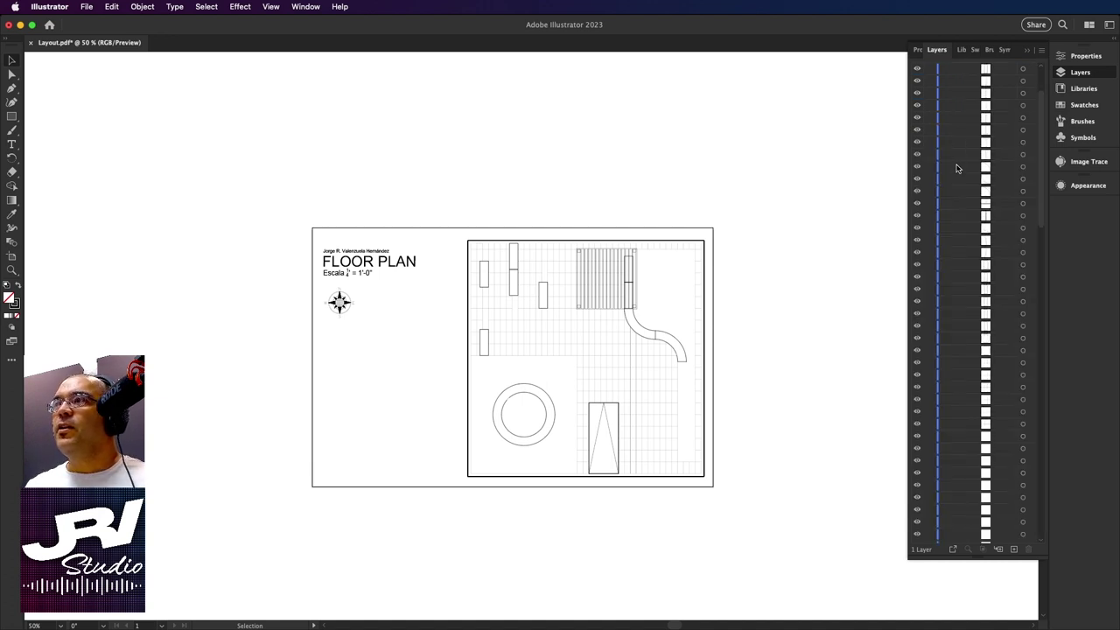
scroll(960, 280, down, 3)
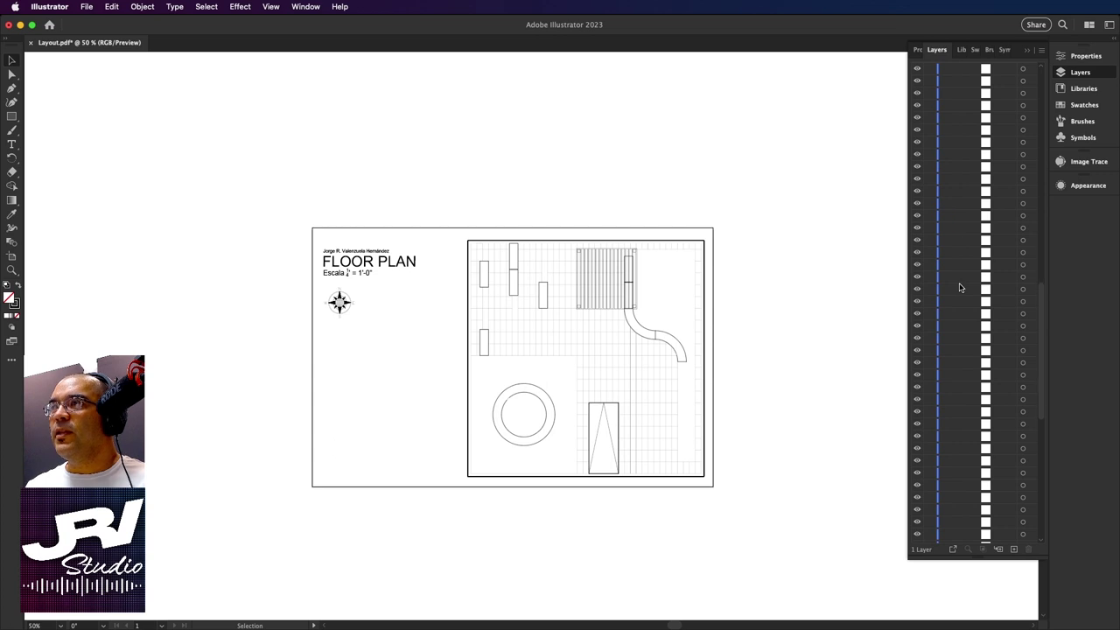
scroll(959, 293, down, 6)
scroll(957, 325, down, 2)
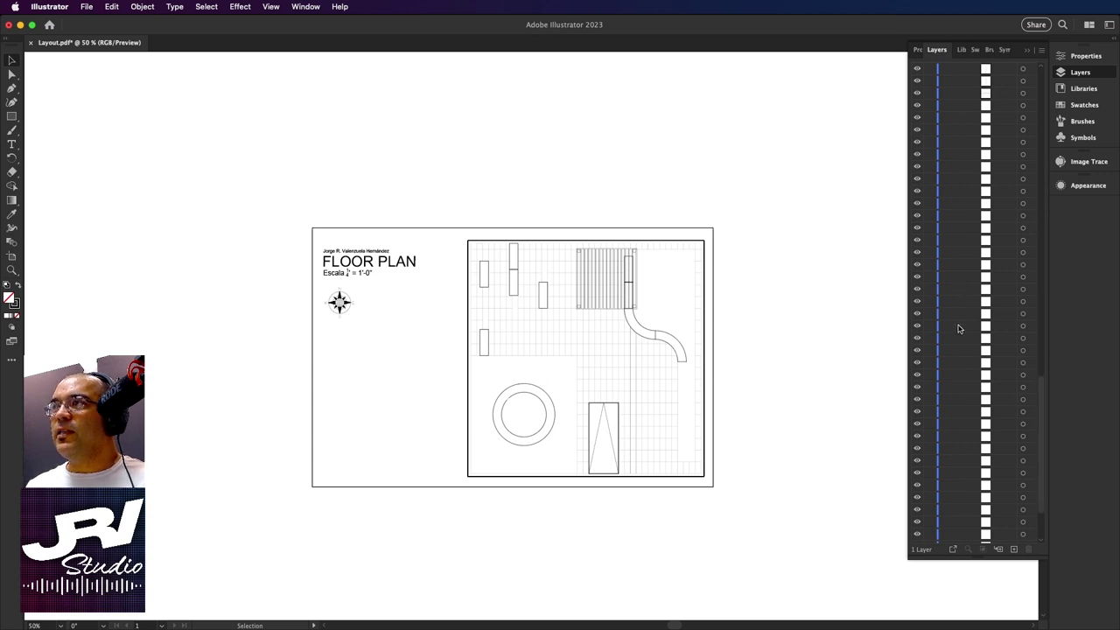
scroll(957, 325, down, 3)
scroll(958, 329, up, 10)
scroll(958, 329, up, 10)
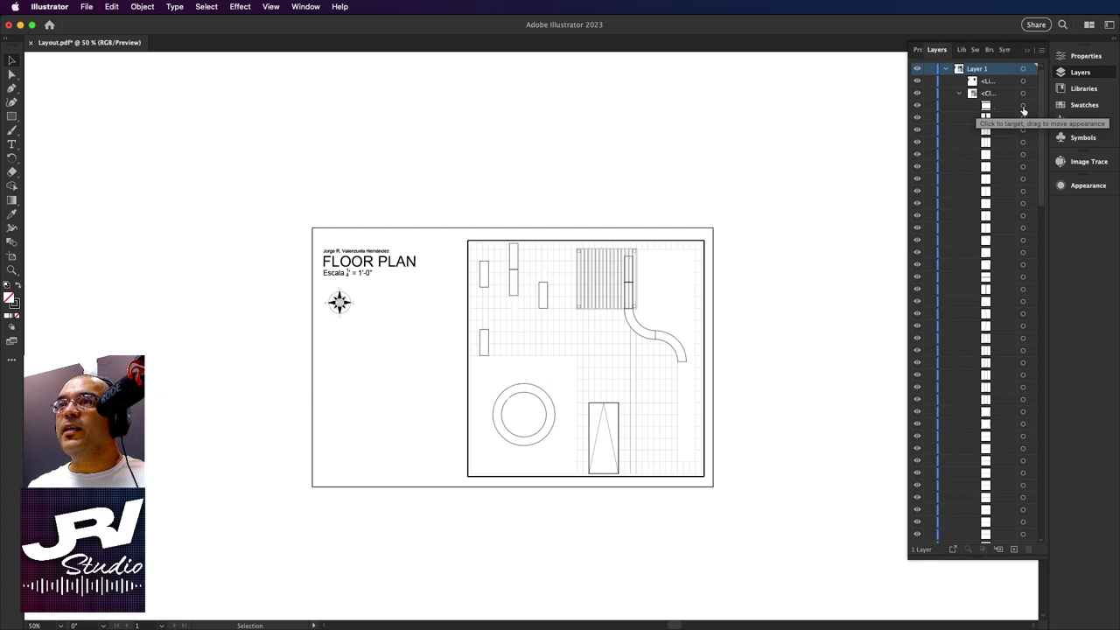
click(1023, 105)
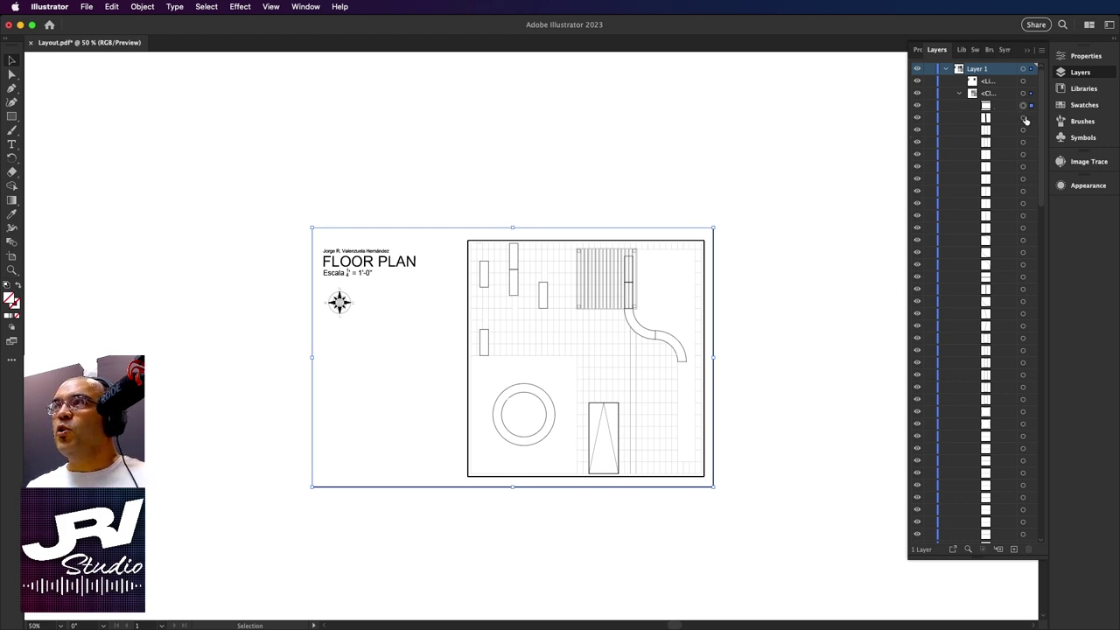
click(1022, 117)
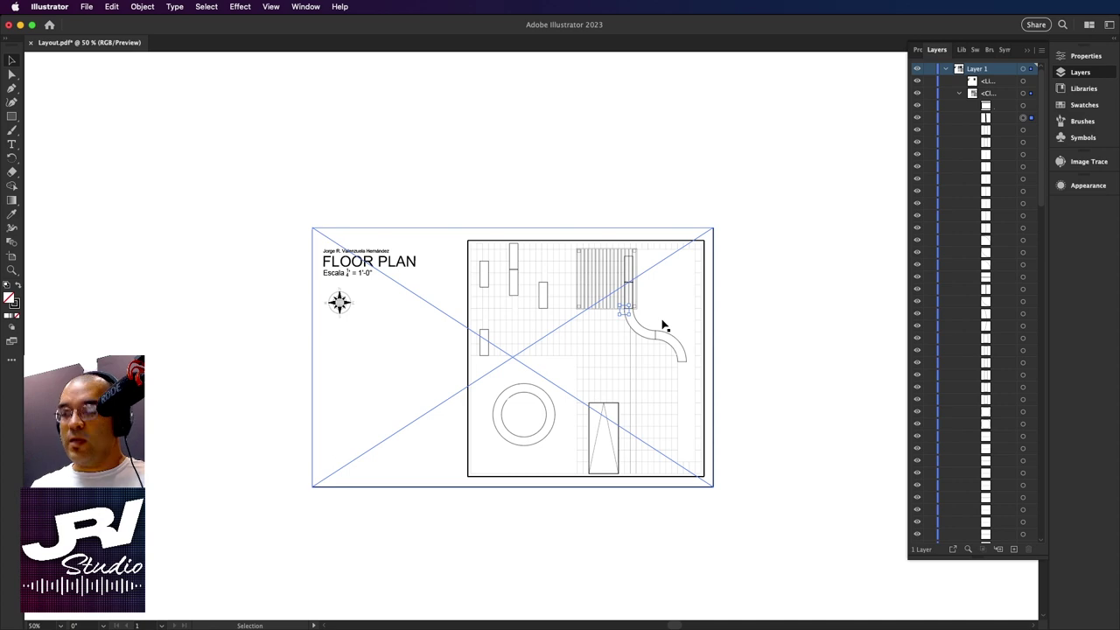
Toggle the curved walkway path's visibility repeatedly to identify it, leaving it shown.
scroll(663, 325, up, 3)
scroll(662, 326, up, 2)
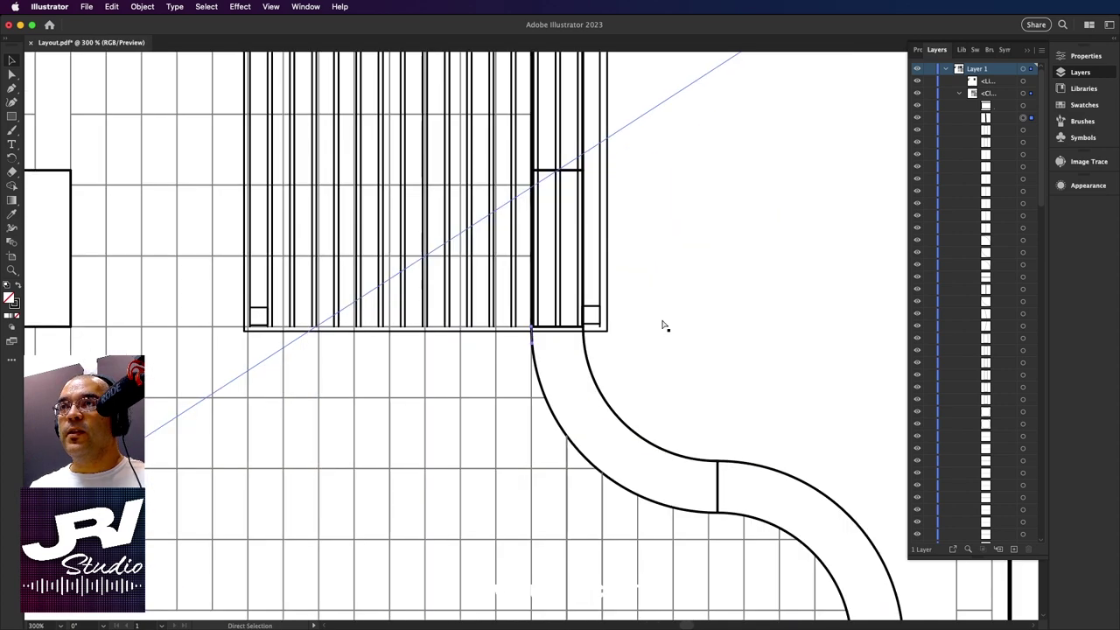
scroll(663, 325, up, 2)
scroll(663, 325, up, 2)
scroll(662, 324, up, 1)
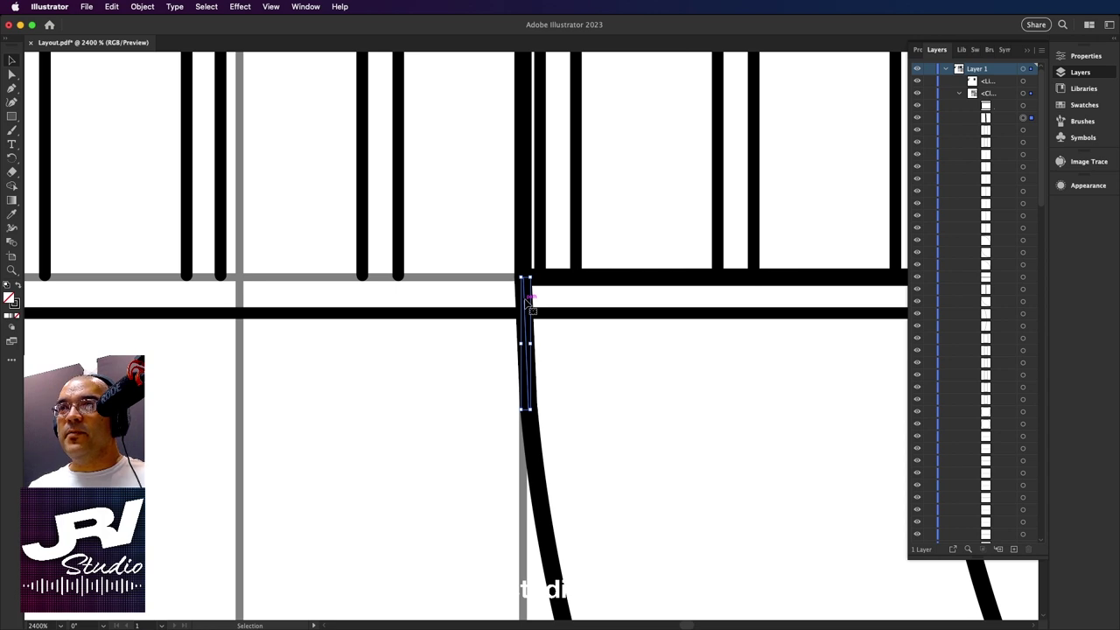
click(916, 119)
click(916, 119)
click(916, 119)
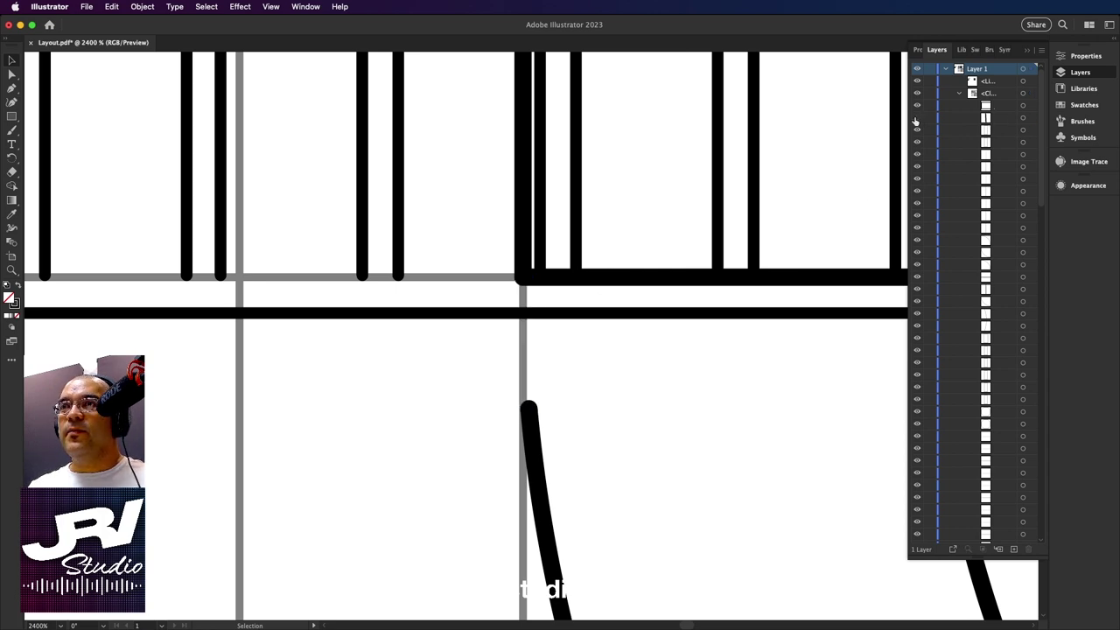
click(916, 119)
click(916, 119)
click(916, 119)
click(916, 119)
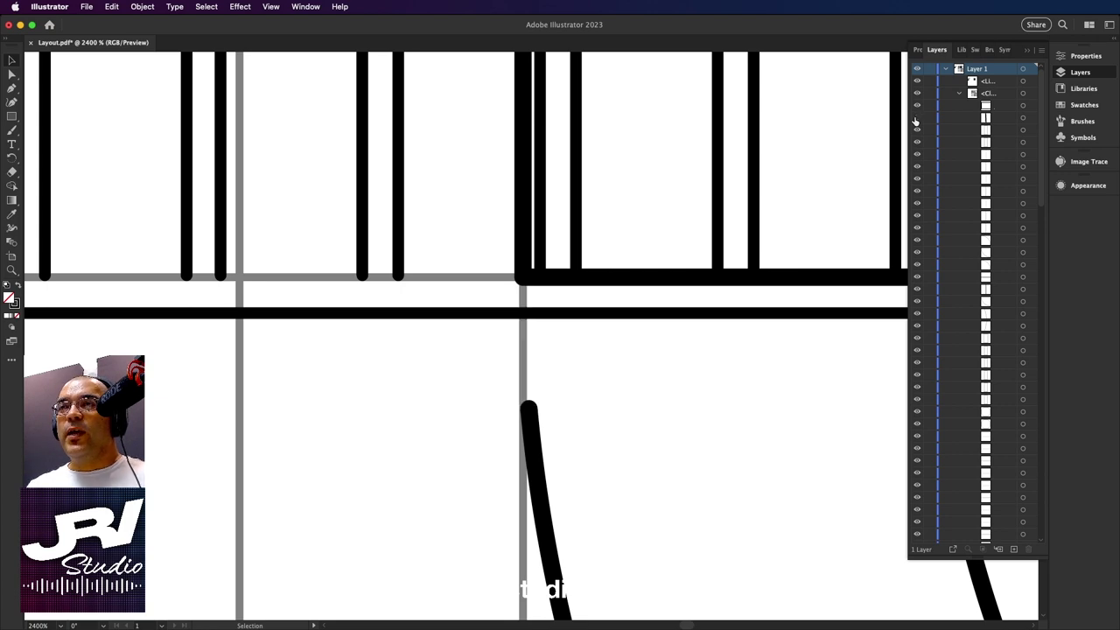
click(916, 119)
click(916, 119)
click(916, 119)
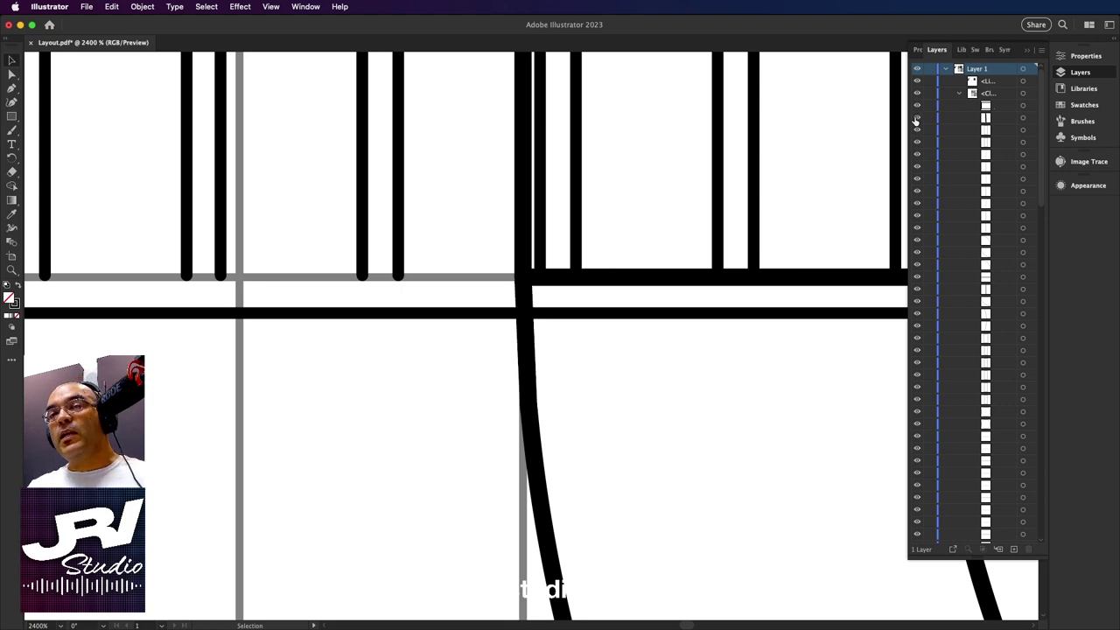
click(916, 119)
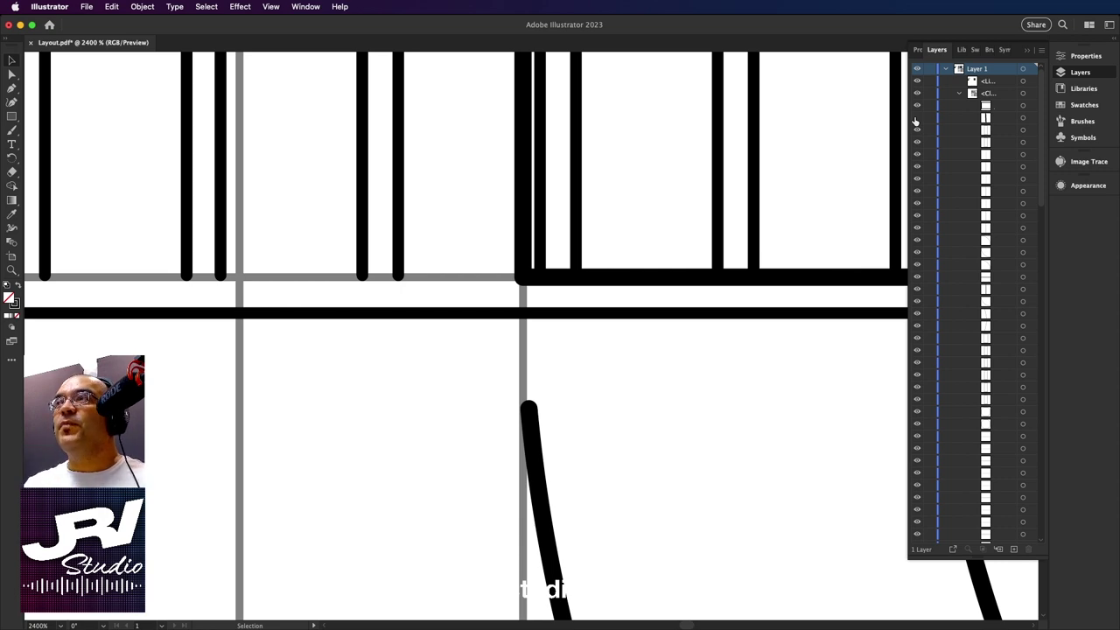
click(917, 118)
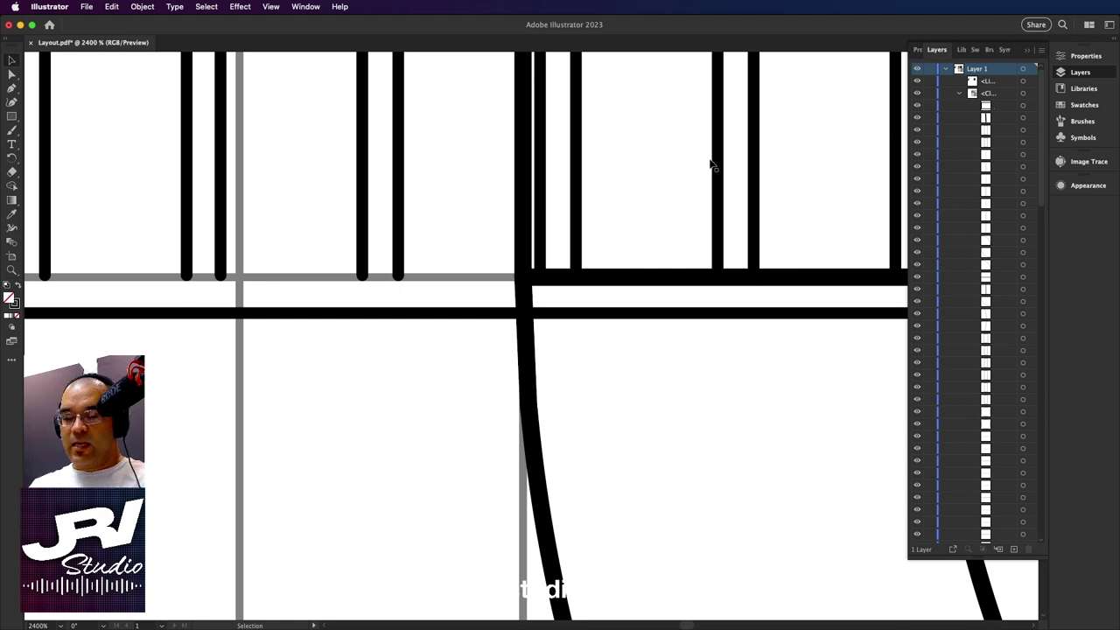
Zoom out to fit the whole artboard and collapse the Clip Group's path list.
key(a)
key(super+minus)
key(super+minus)
key(super+minus)
key(super+minus)
key(super+minus)
key(super+minus)
key(super+minus)
key(super+minus)
key(super+minus)
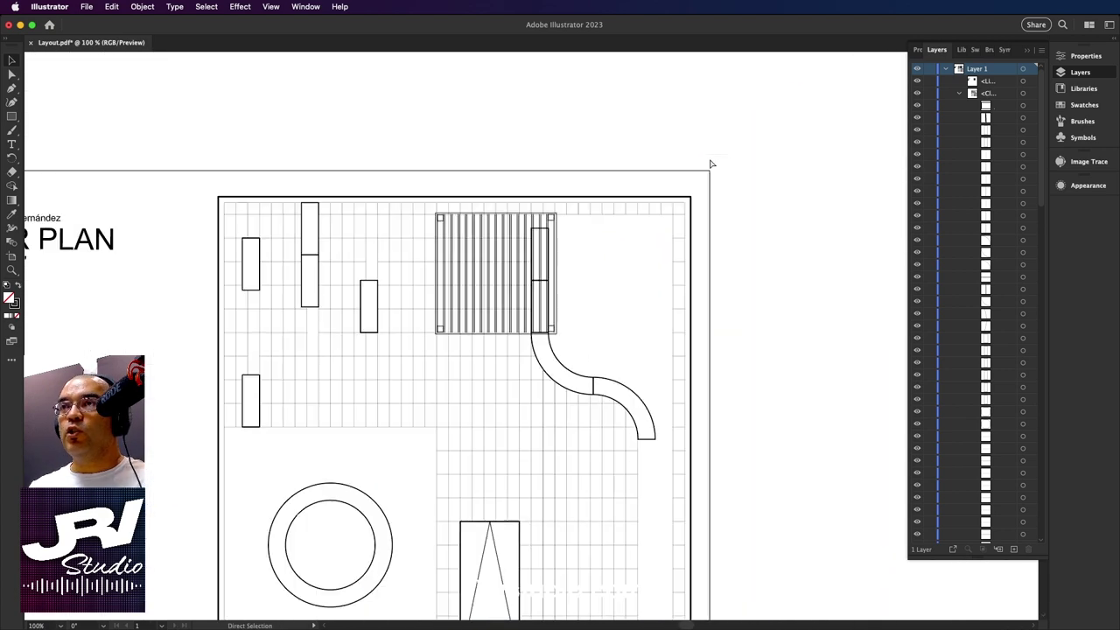
key(super+minus)
key(v)
drag(563, 183, 672, 130)
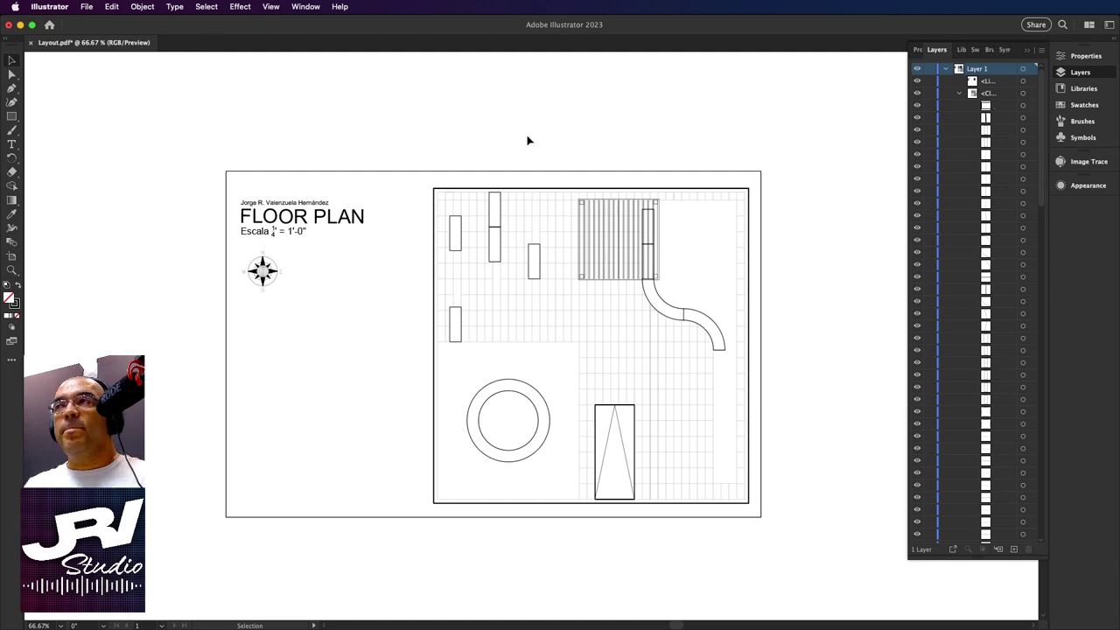
click(959, 94)
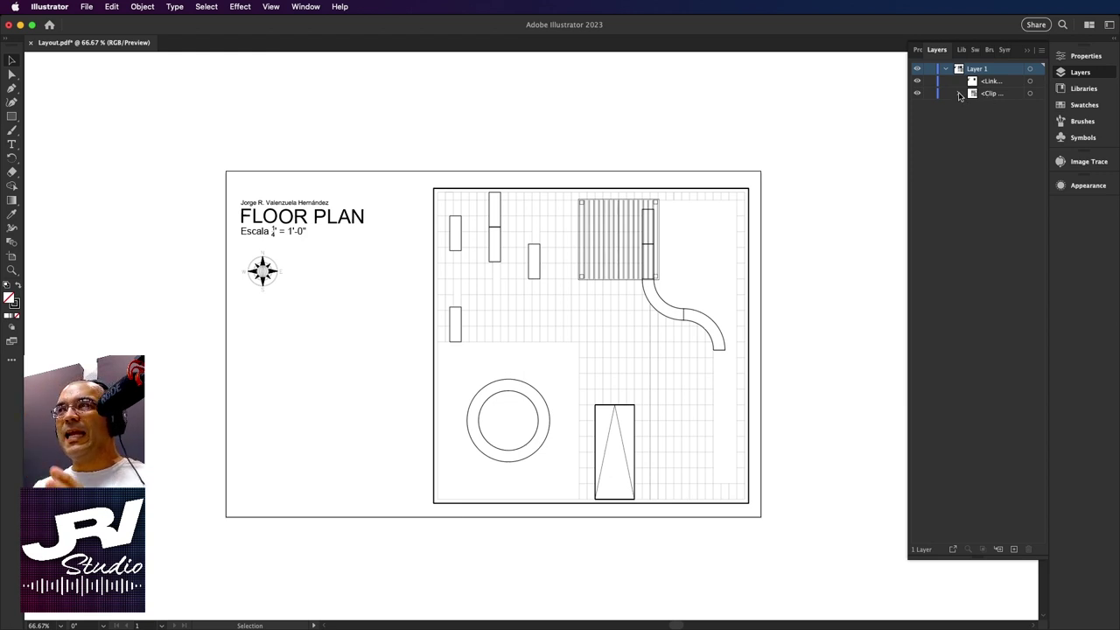
Toggle <Clip Group> and <Linked File> visibility, leaving both shown, then collapse Layer 1.
click(918, 93)
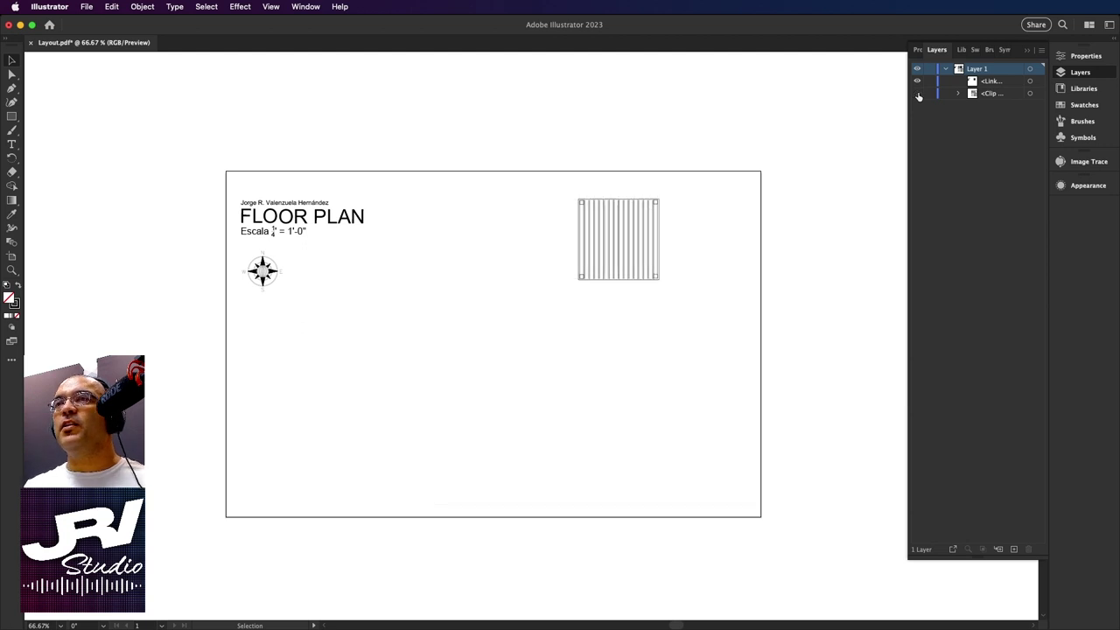
click(918, 93)
click(918, 94)
click(918, 94)
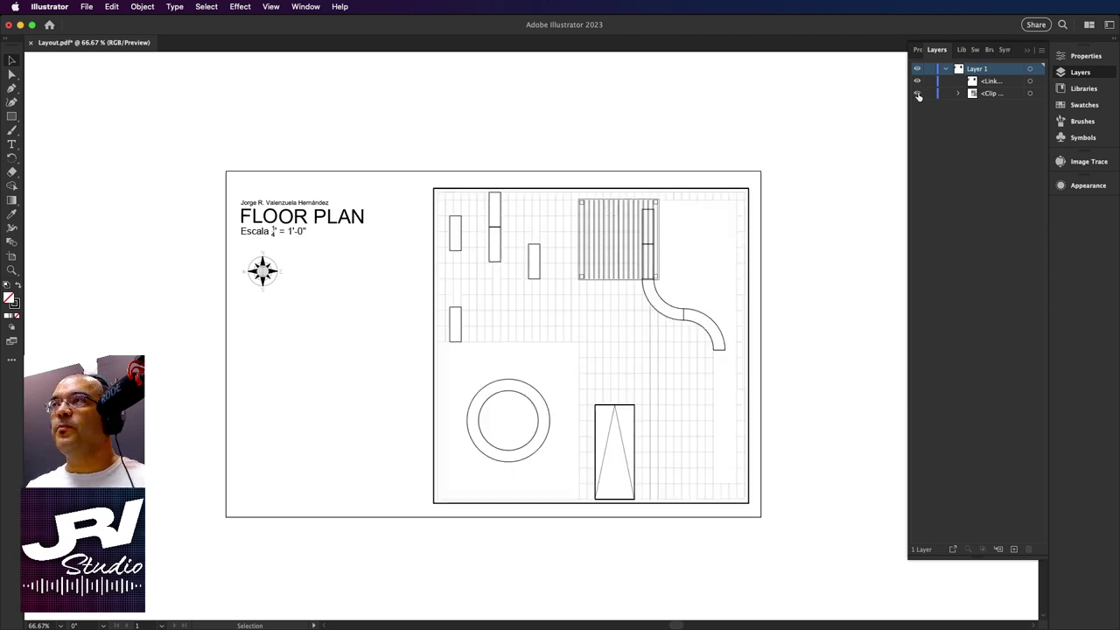
click(917, 94)
click(917, 94)
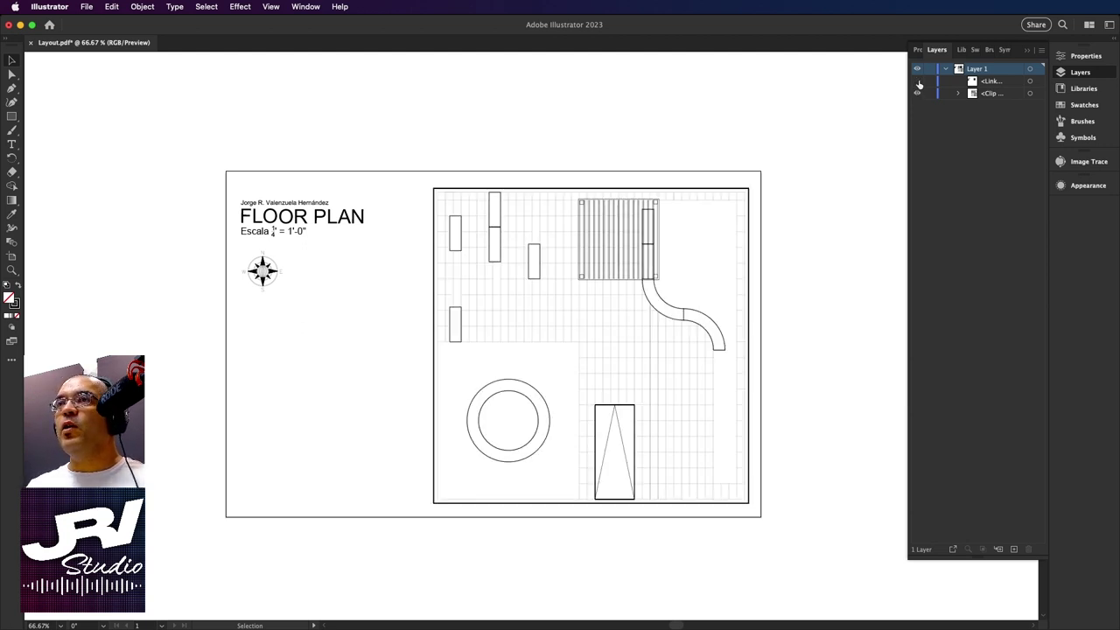
click(918, 82)
click(917, 81)
click(918, 81)
click(917, 81)
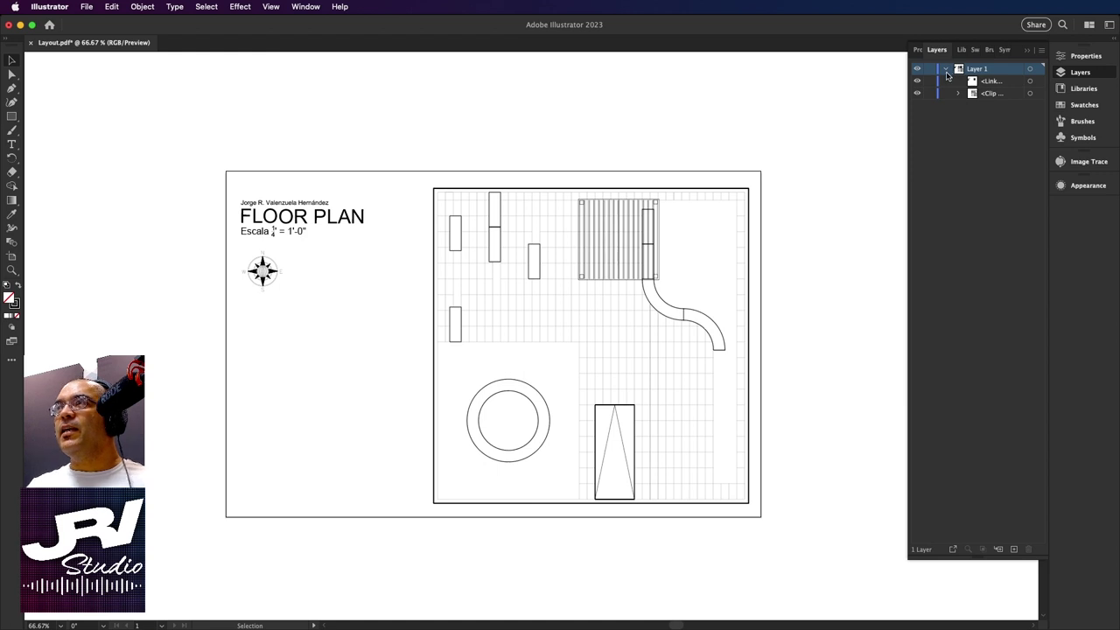
click(946, 72)
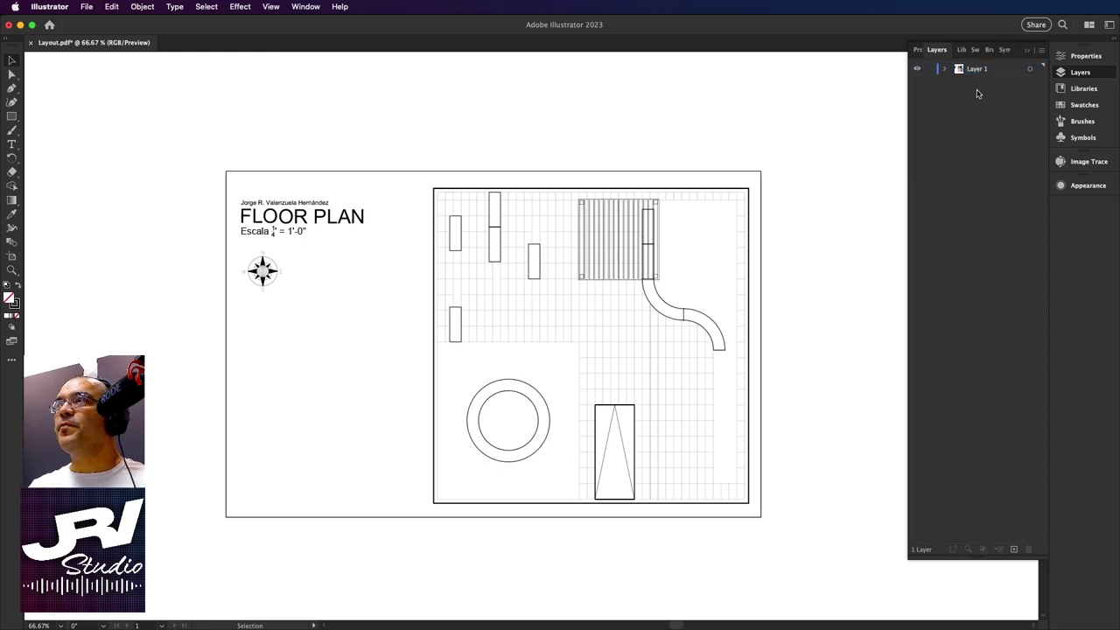
click(979, 94)
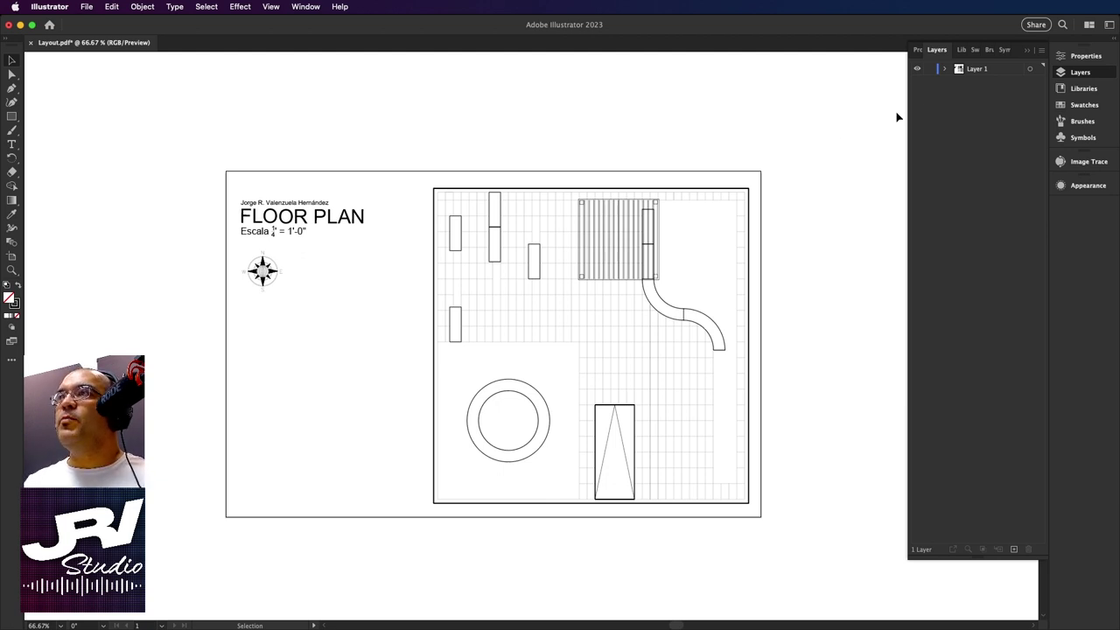
Hide Layer 1's <Linked File> sublayer so the title, compass and grate disappear, then deselect.
click(944, 68)
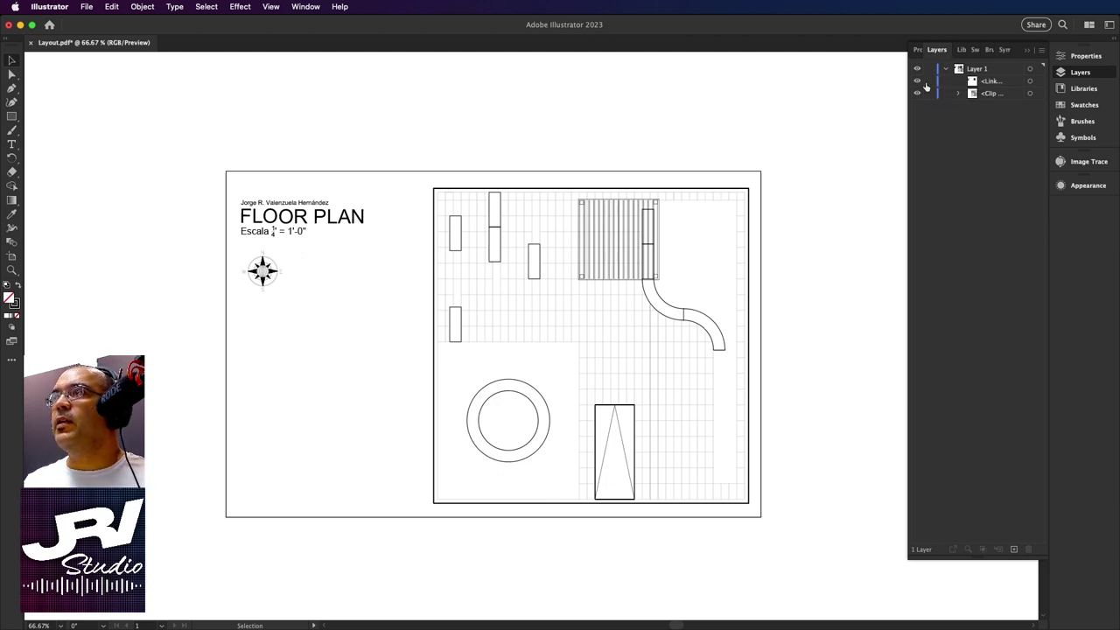
click(917, 81)
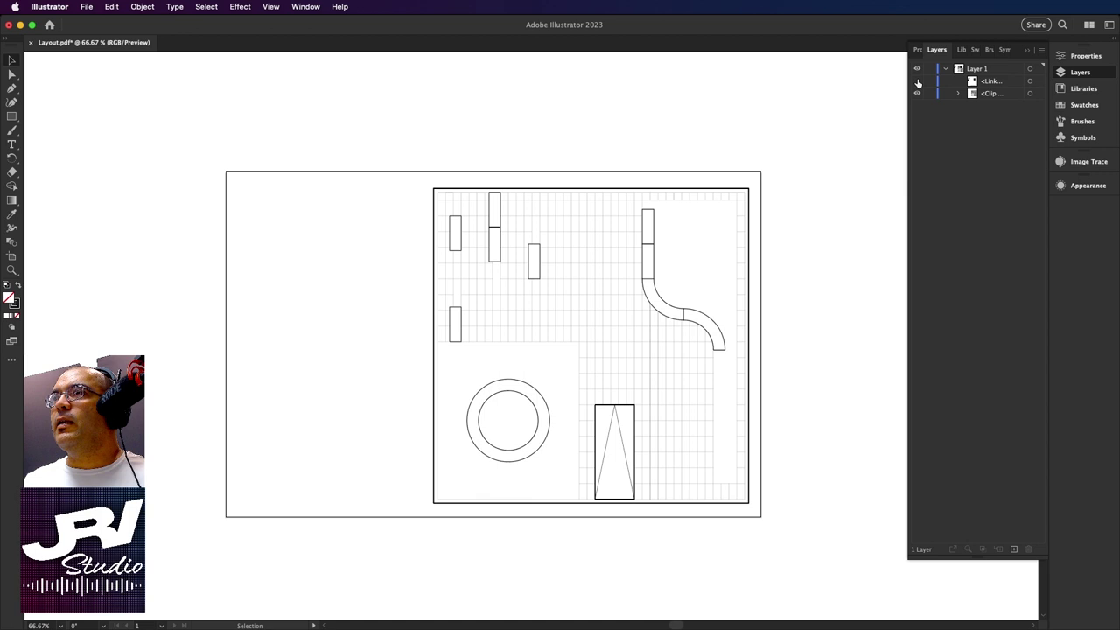
click(748, 201)
click(647, 109)
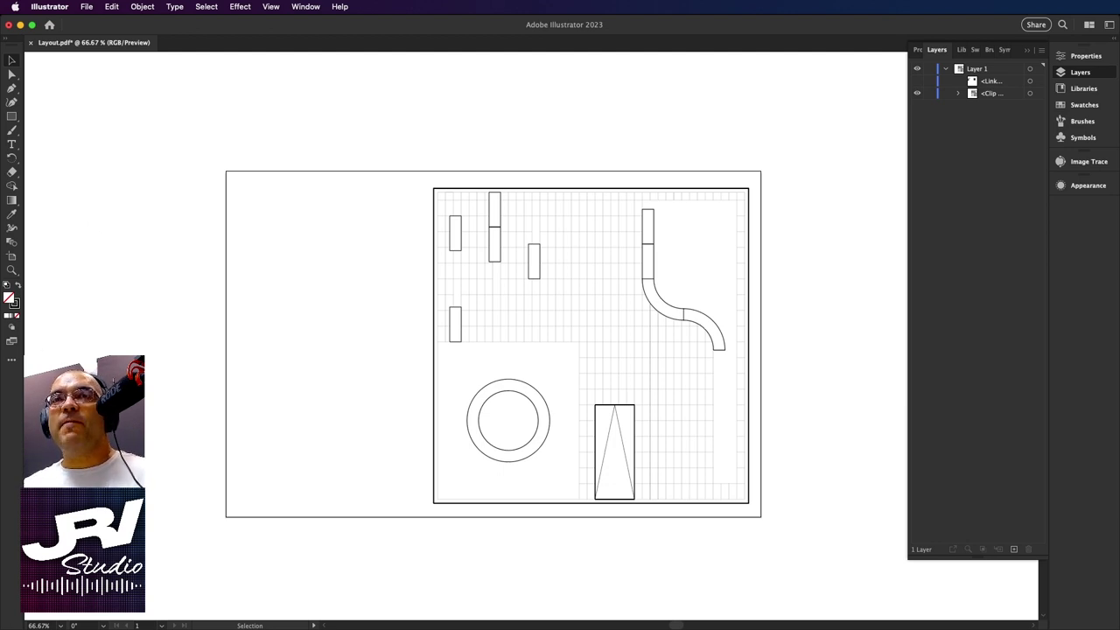
click(12, 359)
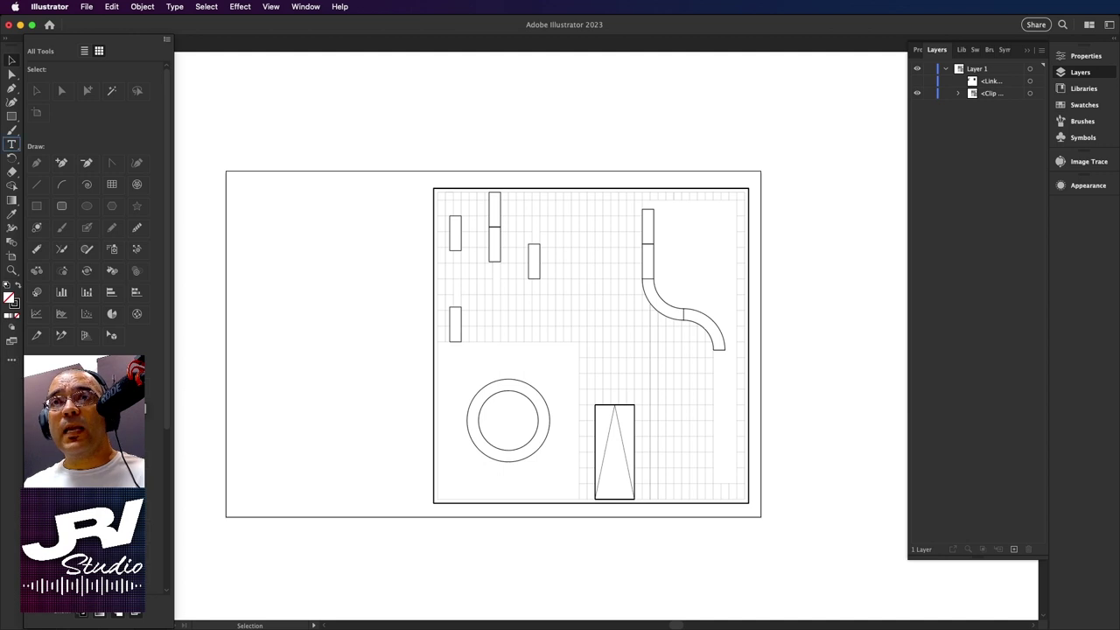
Make the Live Paint Bucket (K) from the All Tools drawer the active tool.
scroll(88, 262, down, 5)
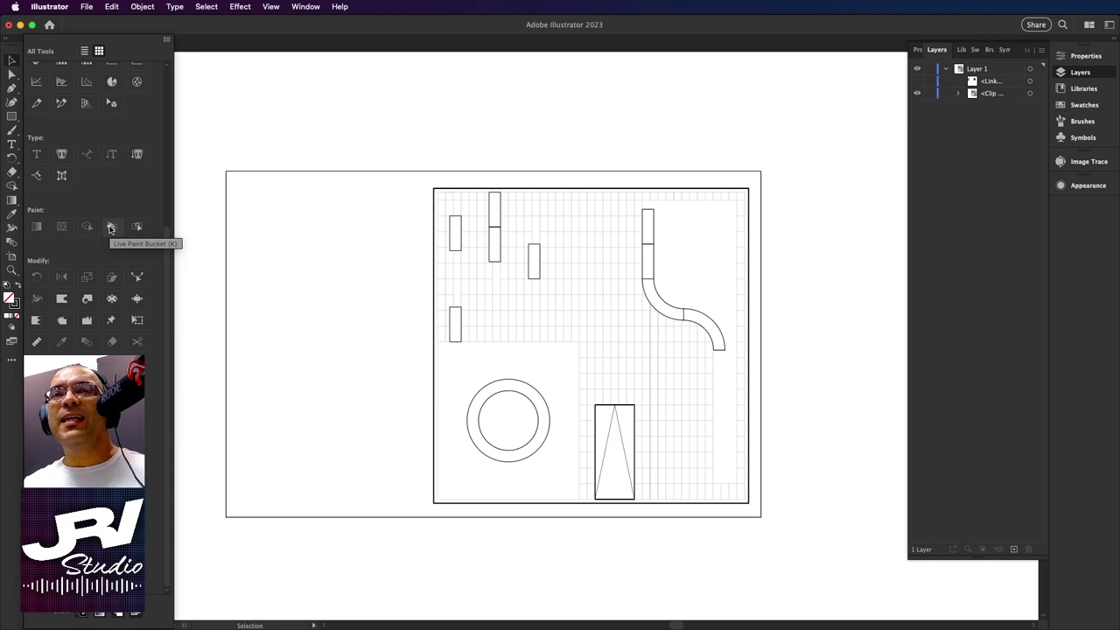
click(111, 228)
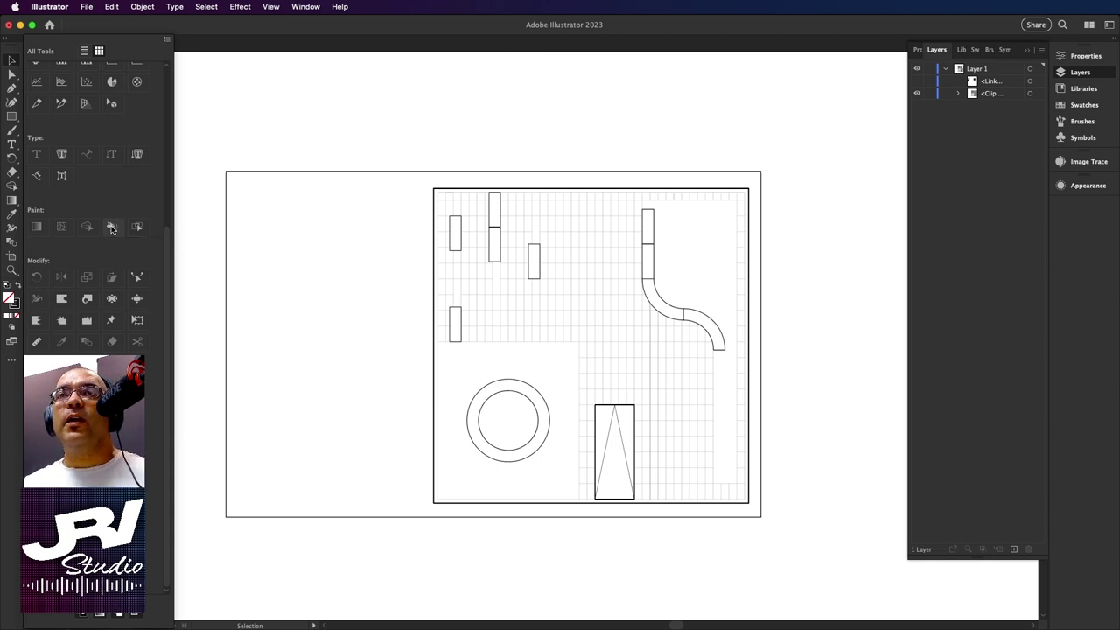
click(111, 228)
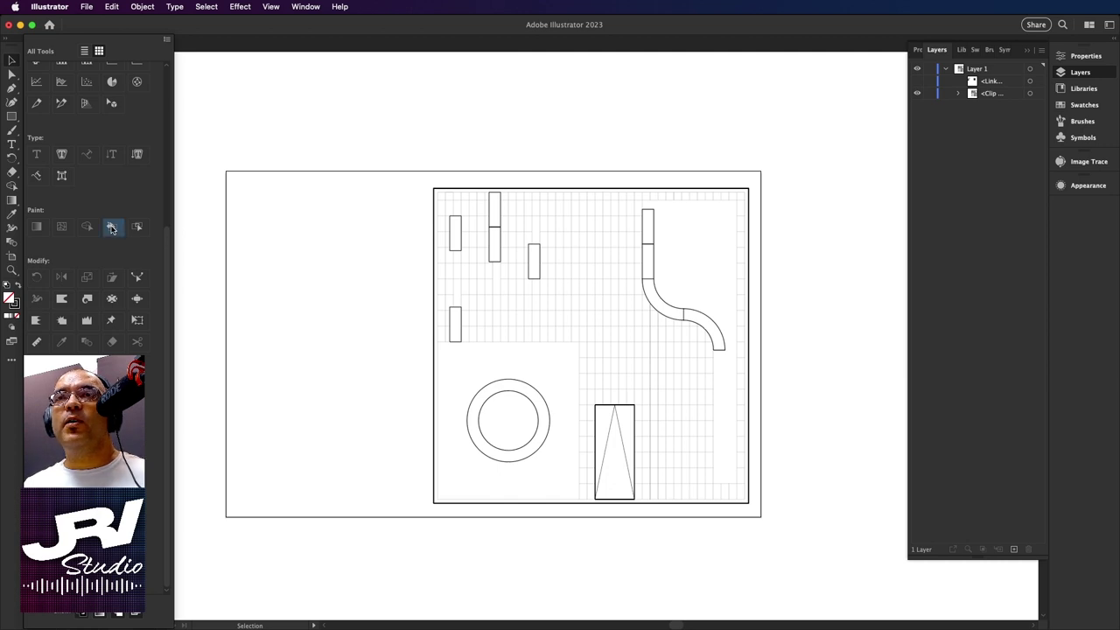
click(283, 233)
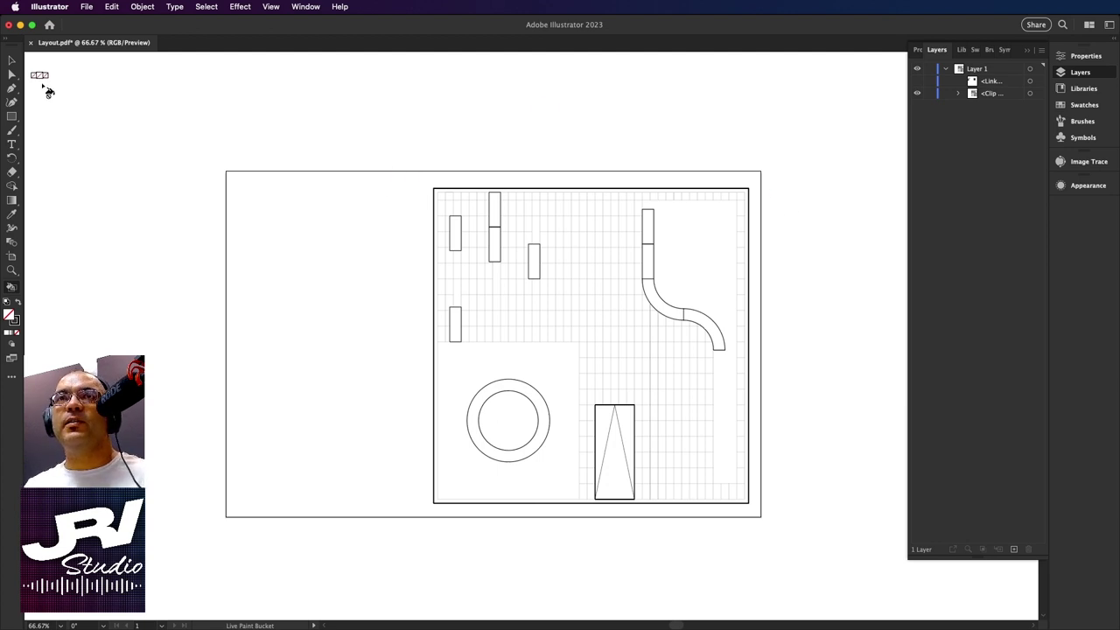
Marquee-select every floor-plan path with the Direct Selection tool (A).
click(11, 60)
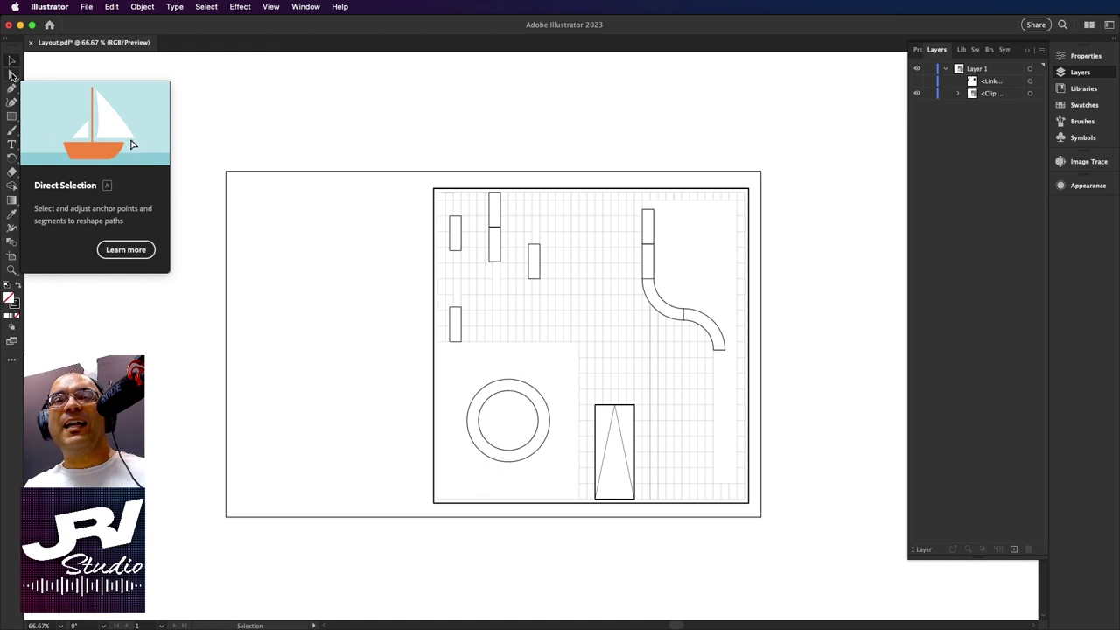
mouse_move(12, 75)
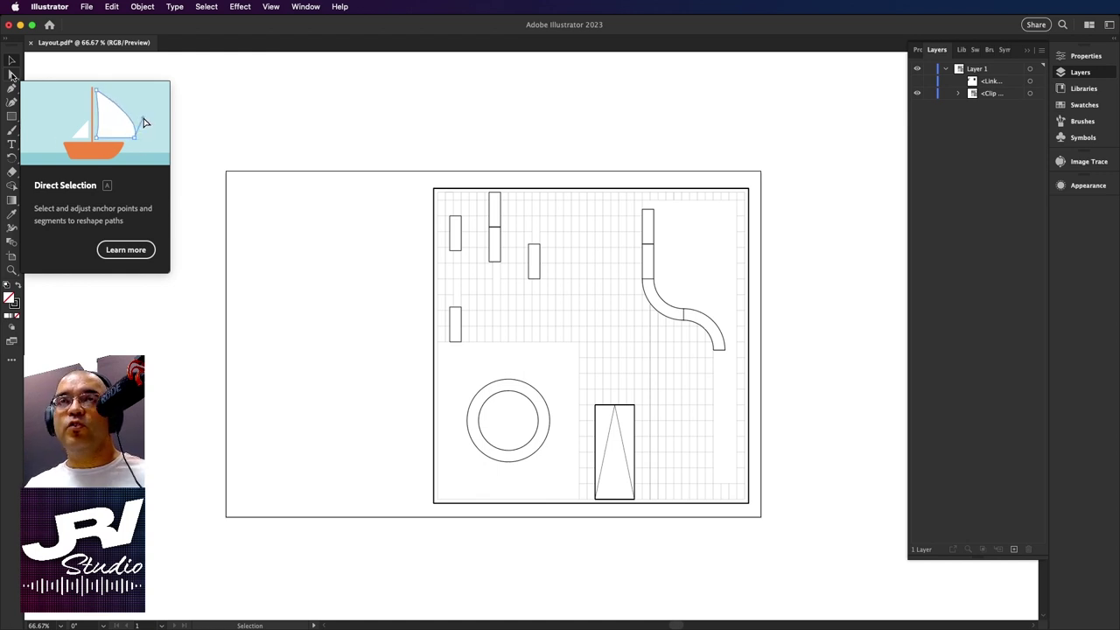
key(a)
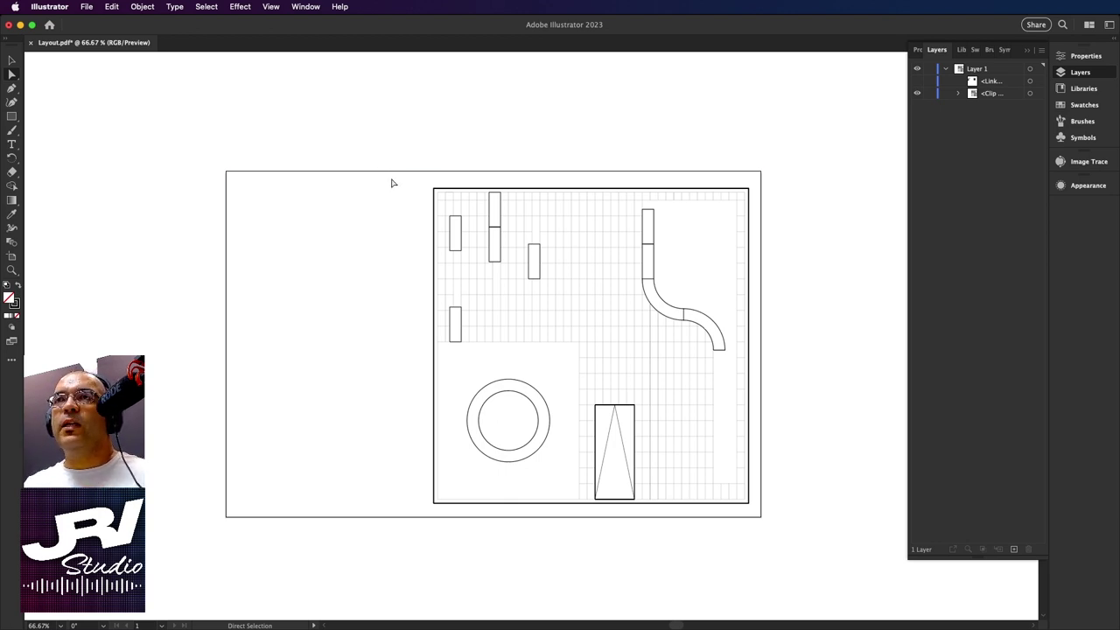
drag(392, 182, 495, 244)
mouse_move(570, 305)
mouse_down()
mouse_move(738, 470)
mouse_move(782, 541)
mouse_up()
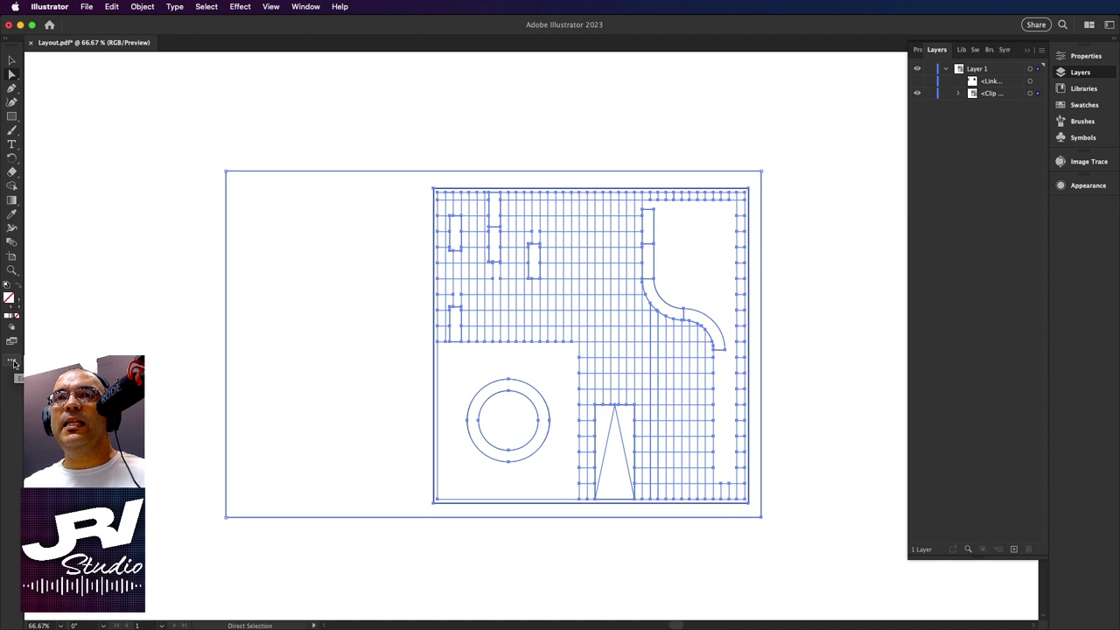
Switch back to the Live Paint Bucket from the Edit Toolbar drawer.
click(12, 360)
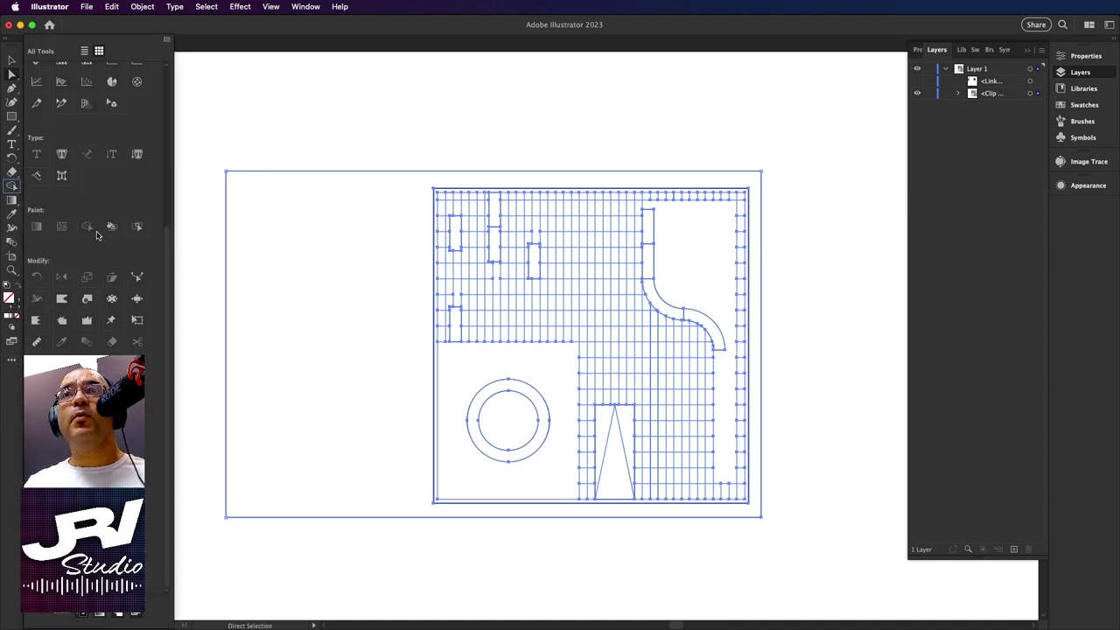
scroll(111, 282, up, 2)
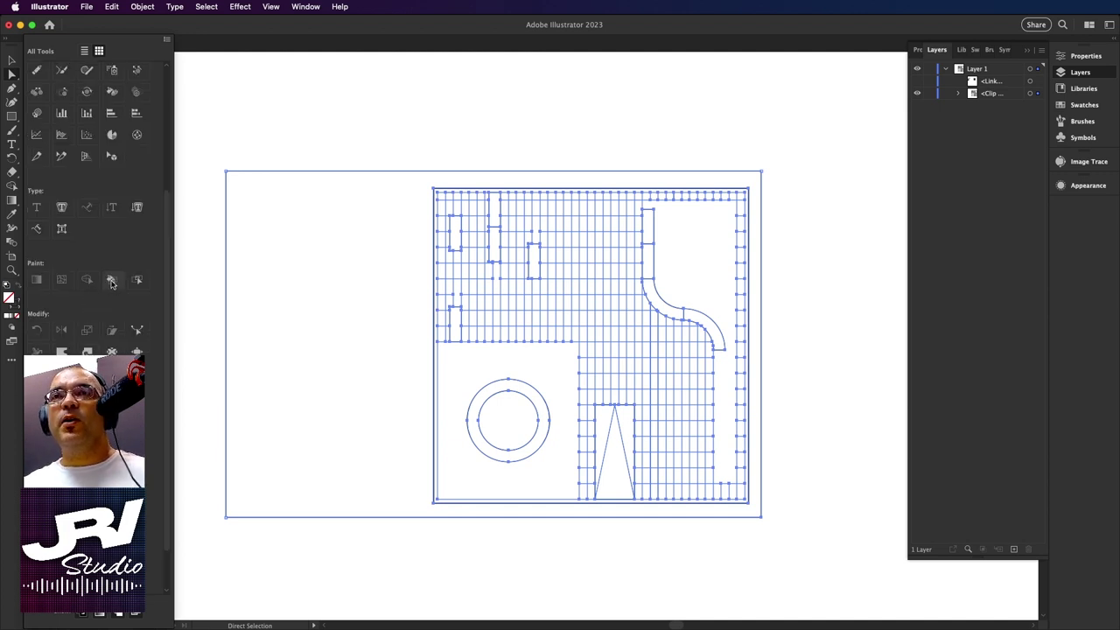
click(111, 282)
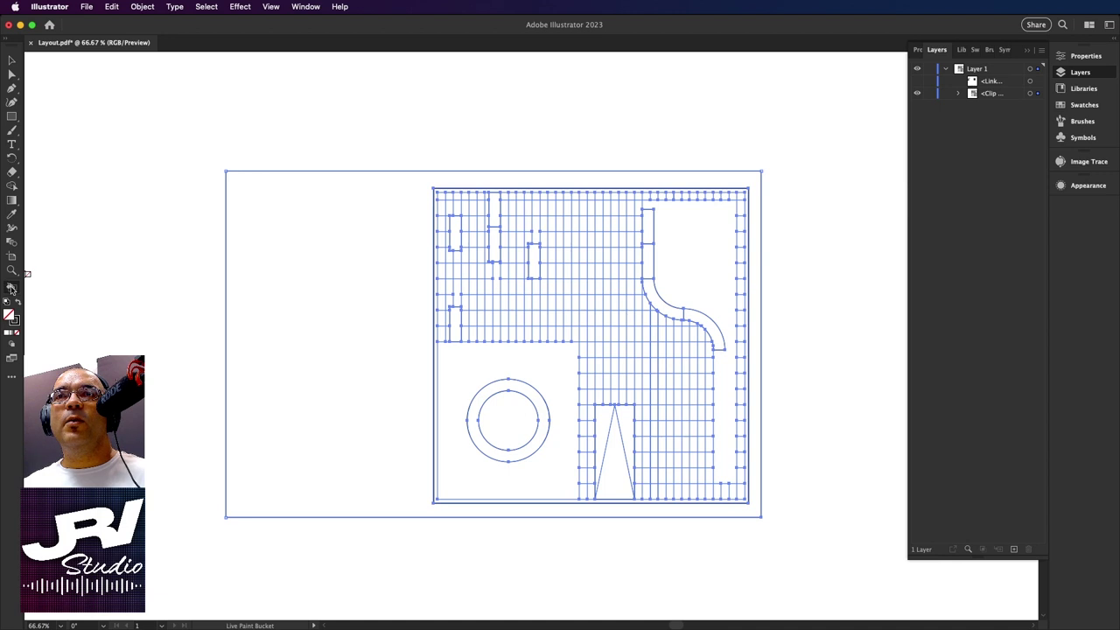
Show the Live Paint Bucket Options (fills only, Light Red 4 pt highlight) and Tip #1.
double_click(12, 288)
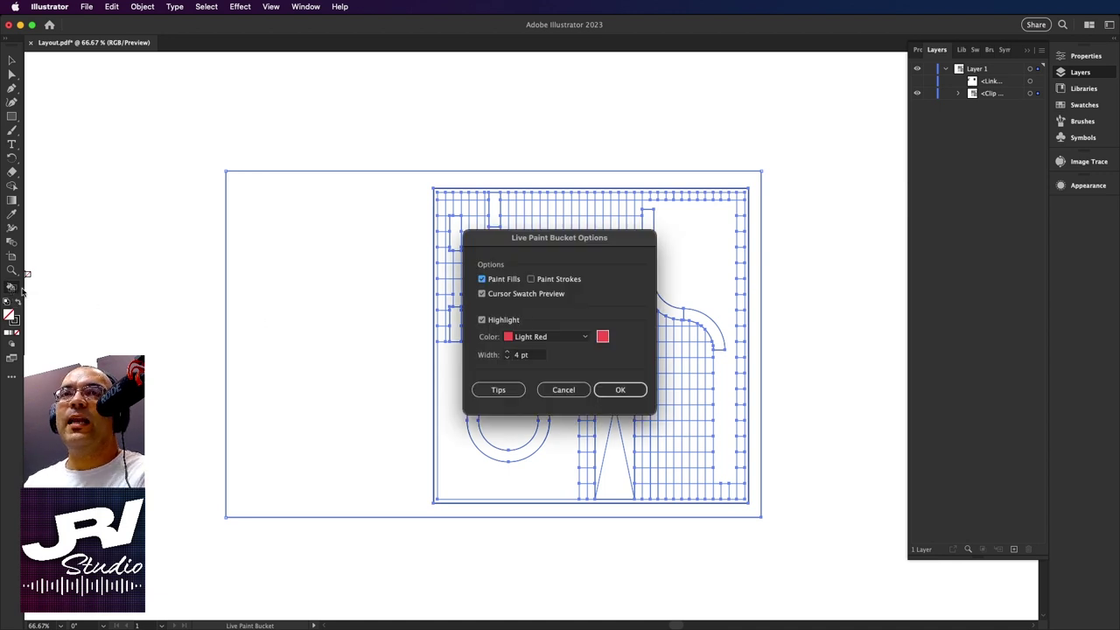
drag(501, 238, 184, 248)
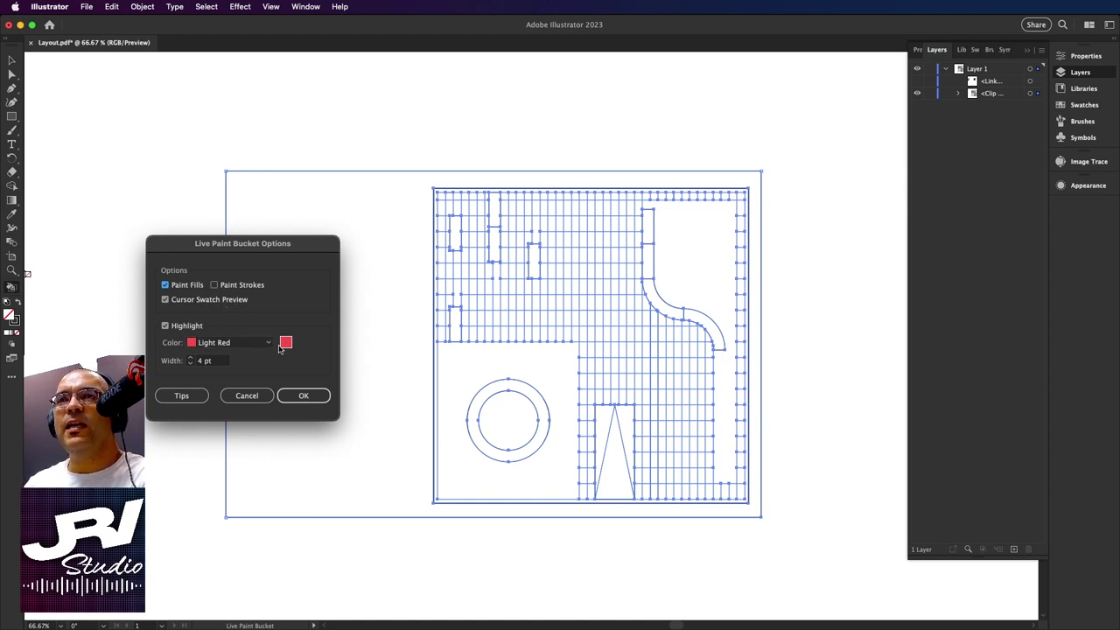
click(184, 396)
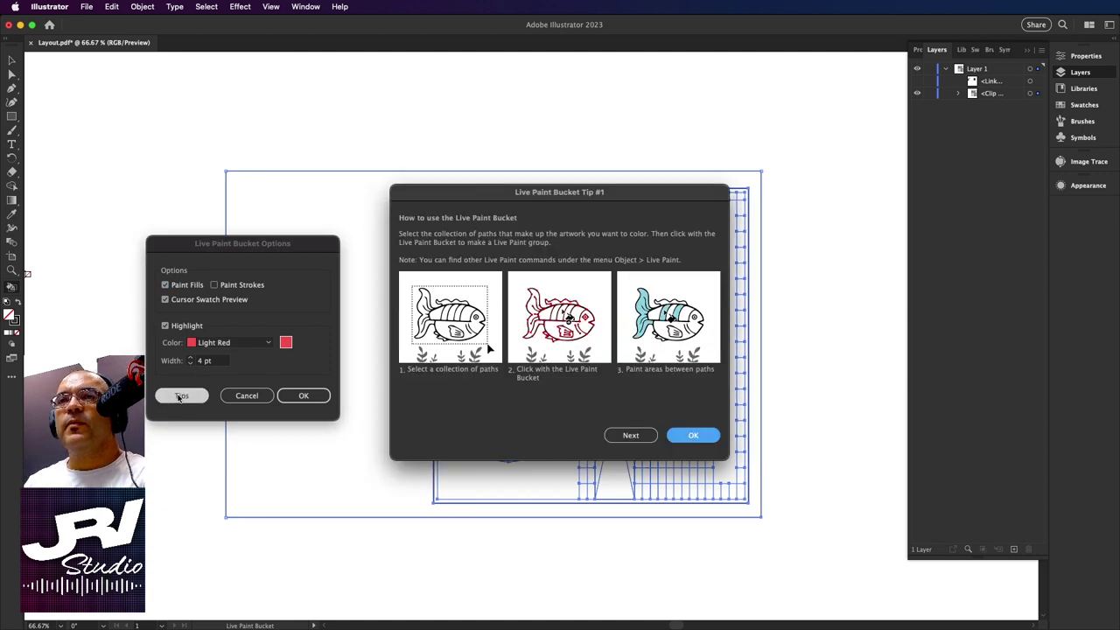
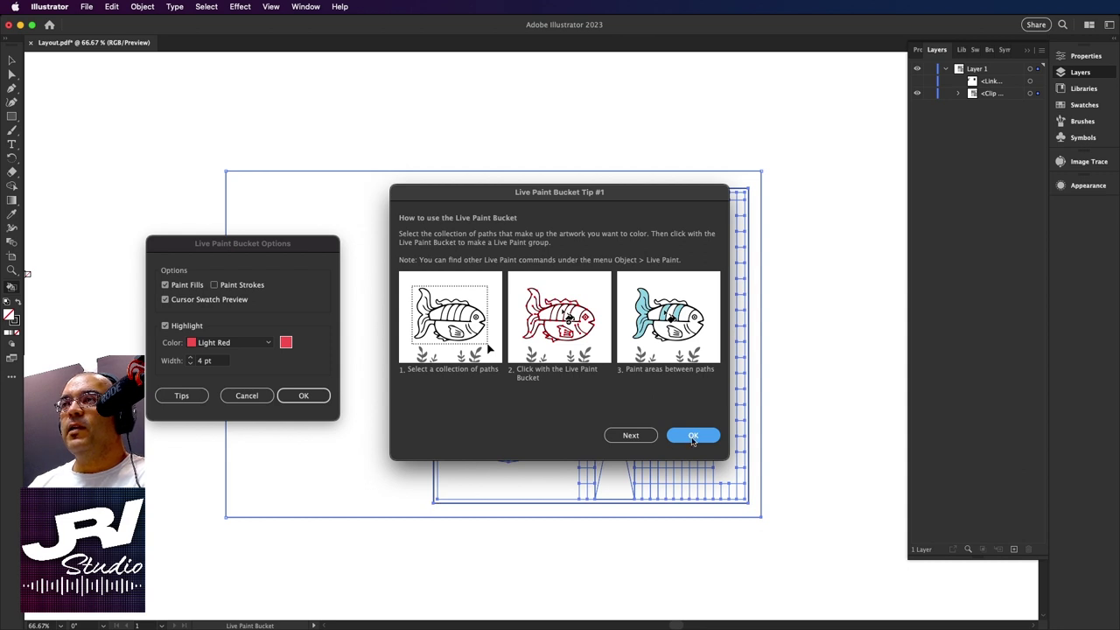
Dismiss the Live Paint Bucket dialogs and save Small Gaps gap detection as the default.
click(693, 437)
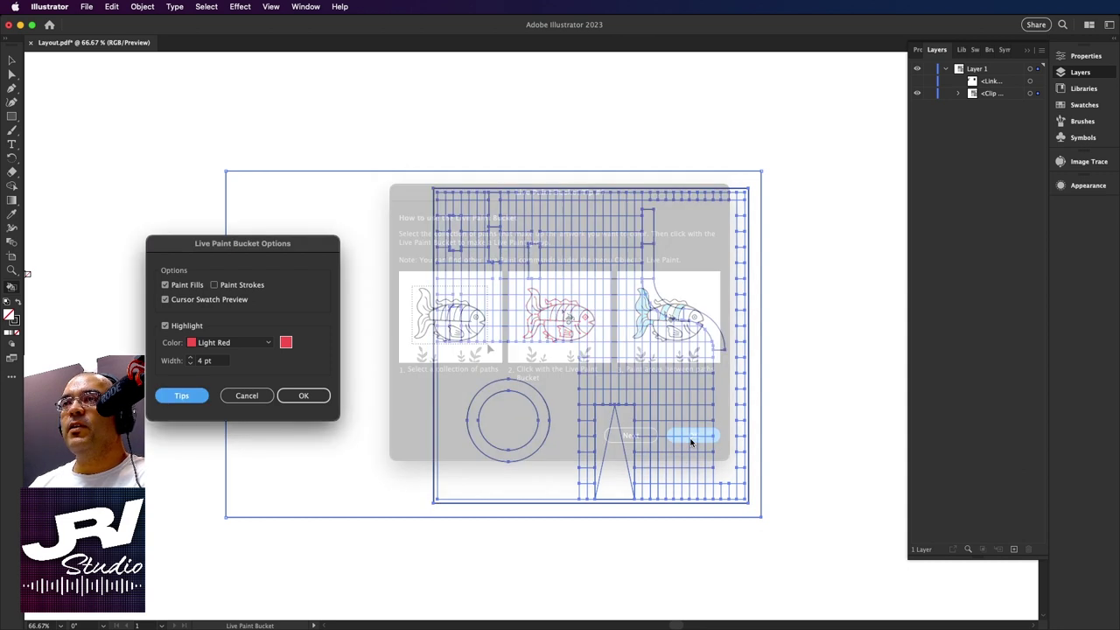
click(299, 398)
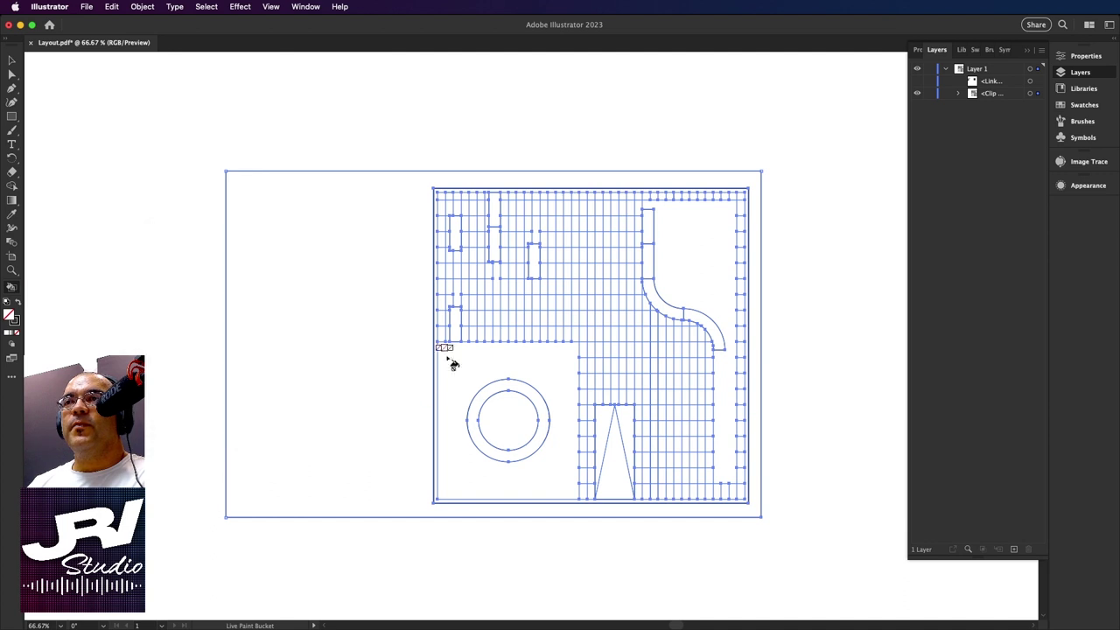
click(142, 7)
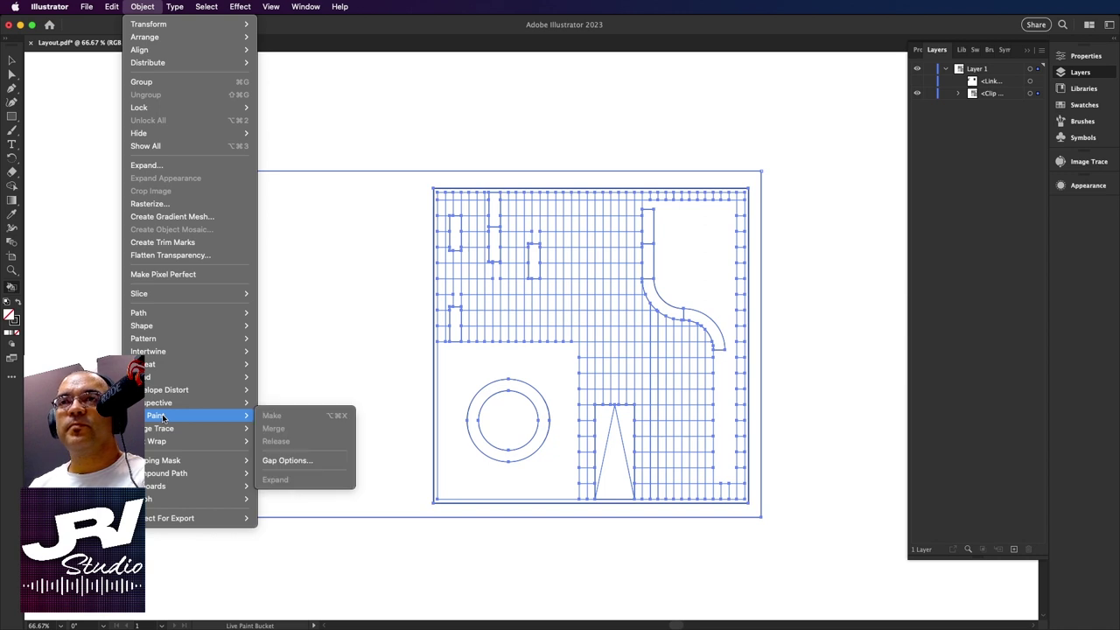
mouse_move(175, 416)
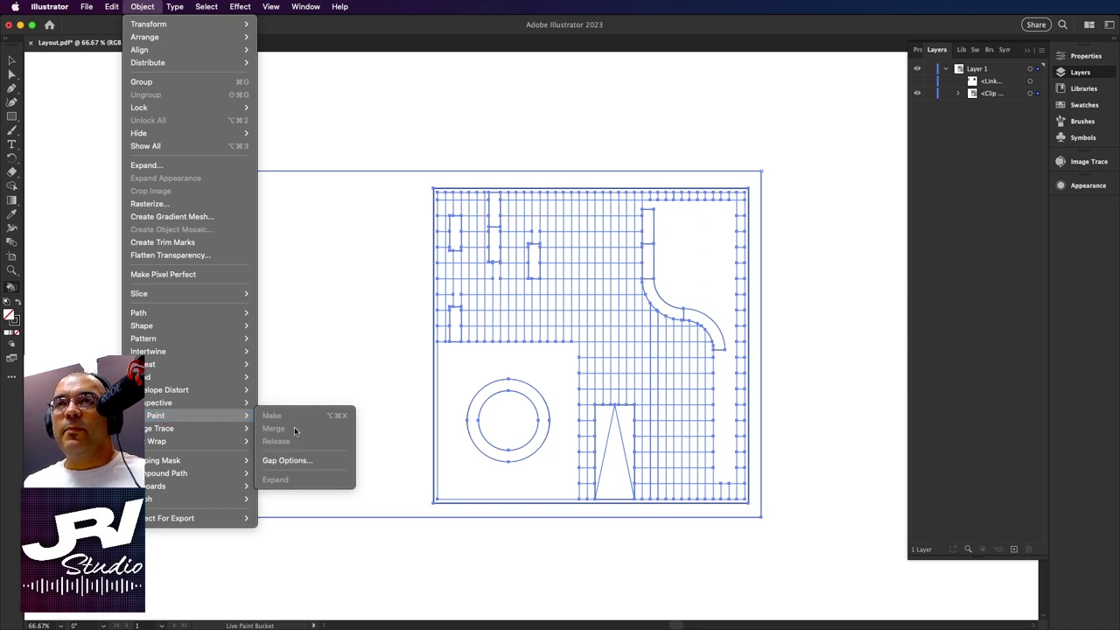
click(285, 466)
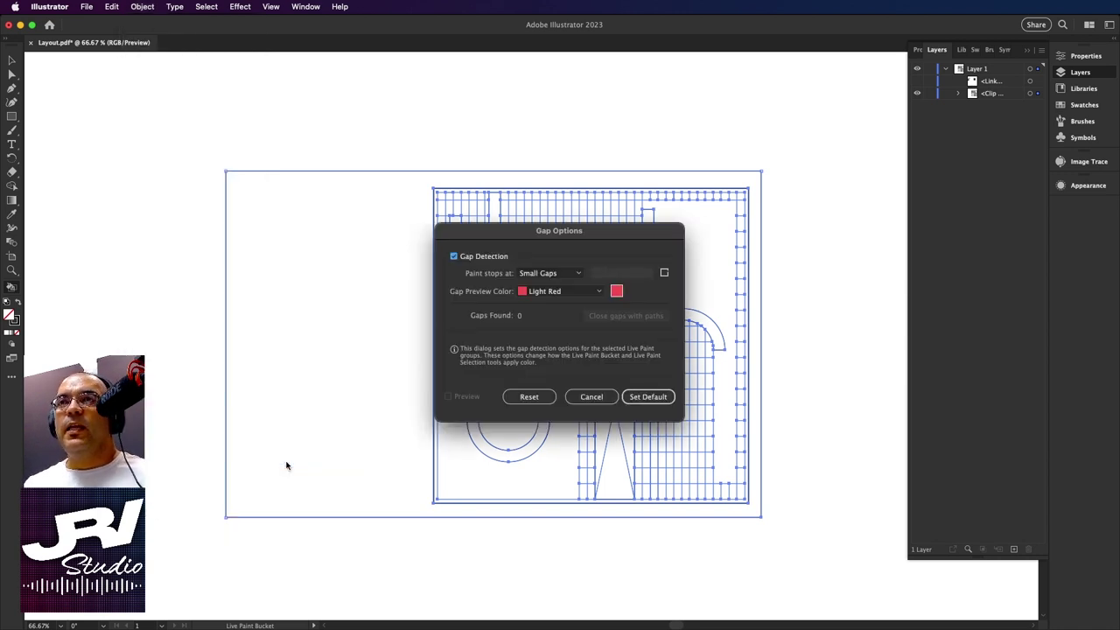
drag(500, 231, 165, 259)
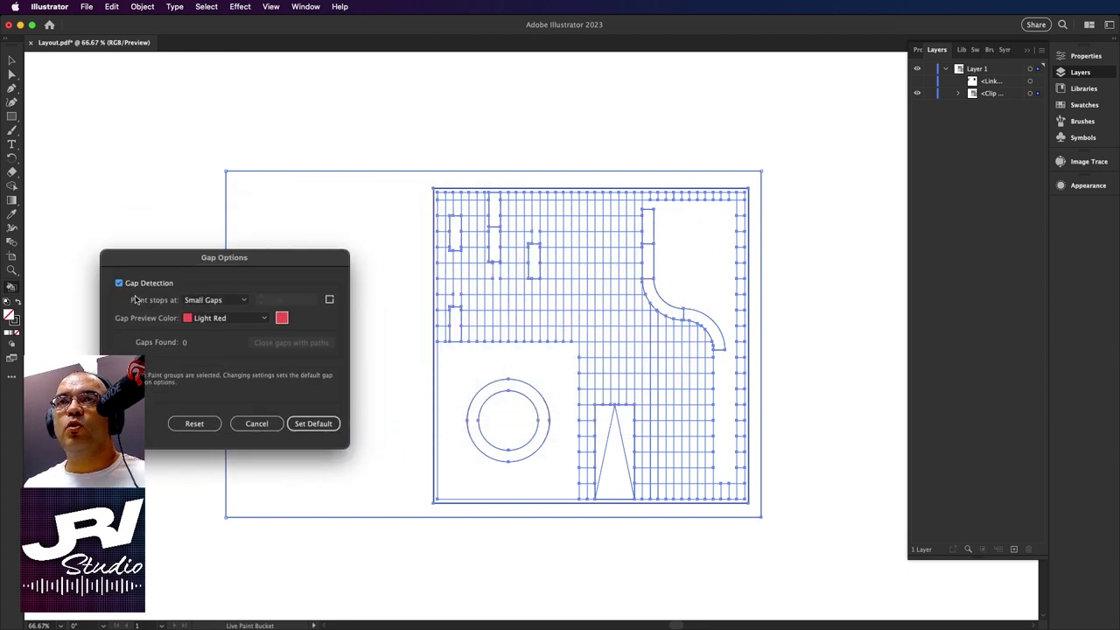
click(246, 303)
click(223, 313)
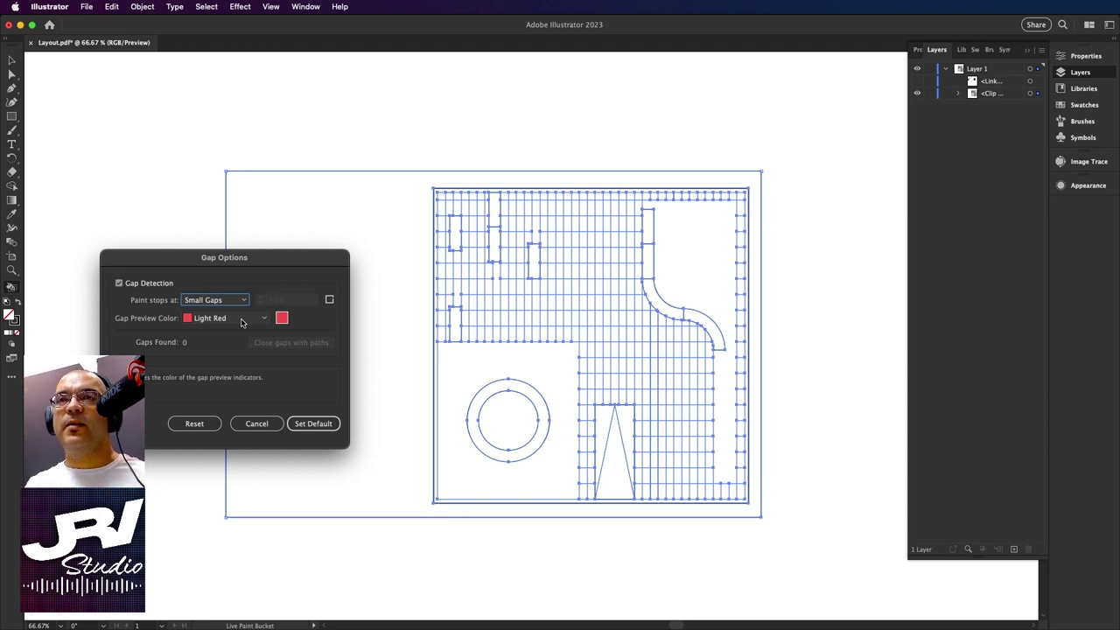
click(307, 424)
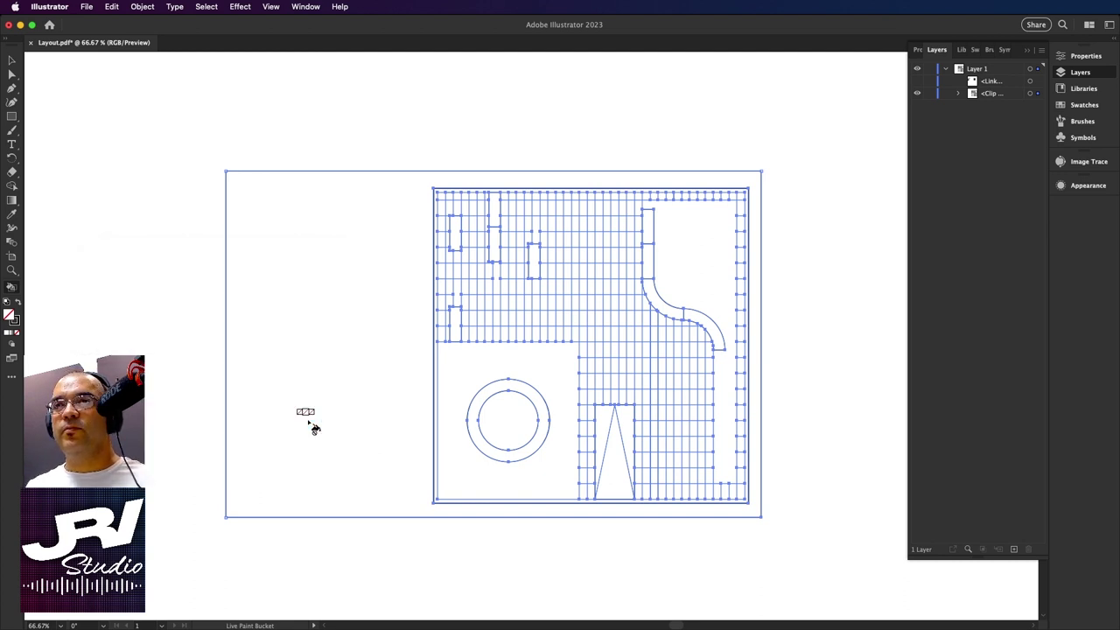
Select all the floor-plan paths and make them a Live Paint group.
key(a)
click(271, 132)
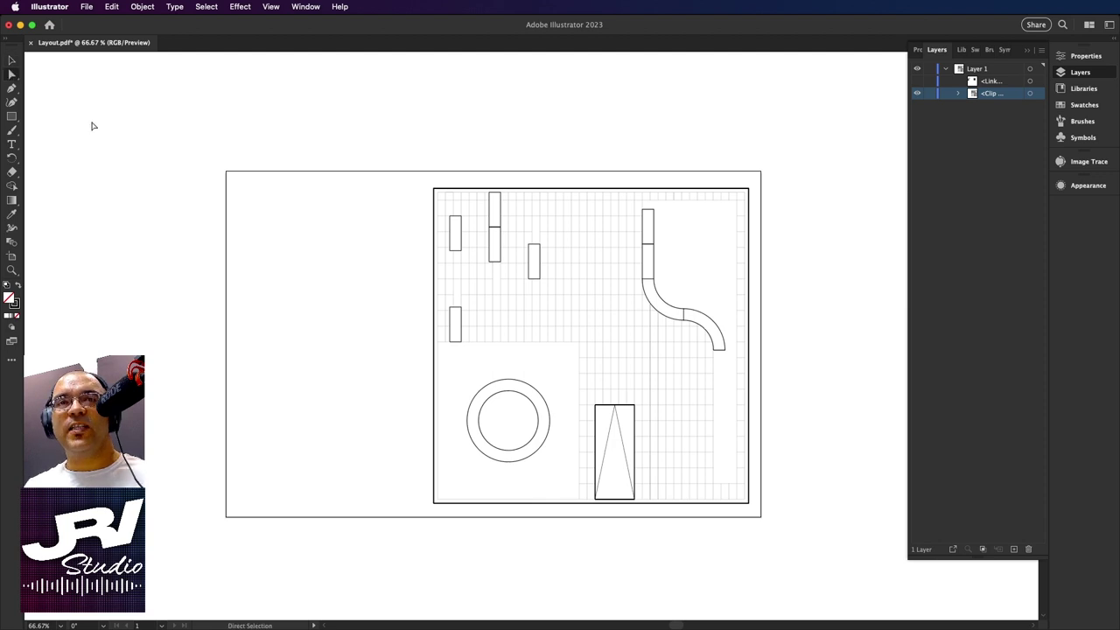
drag(413, 180, 758, 513)
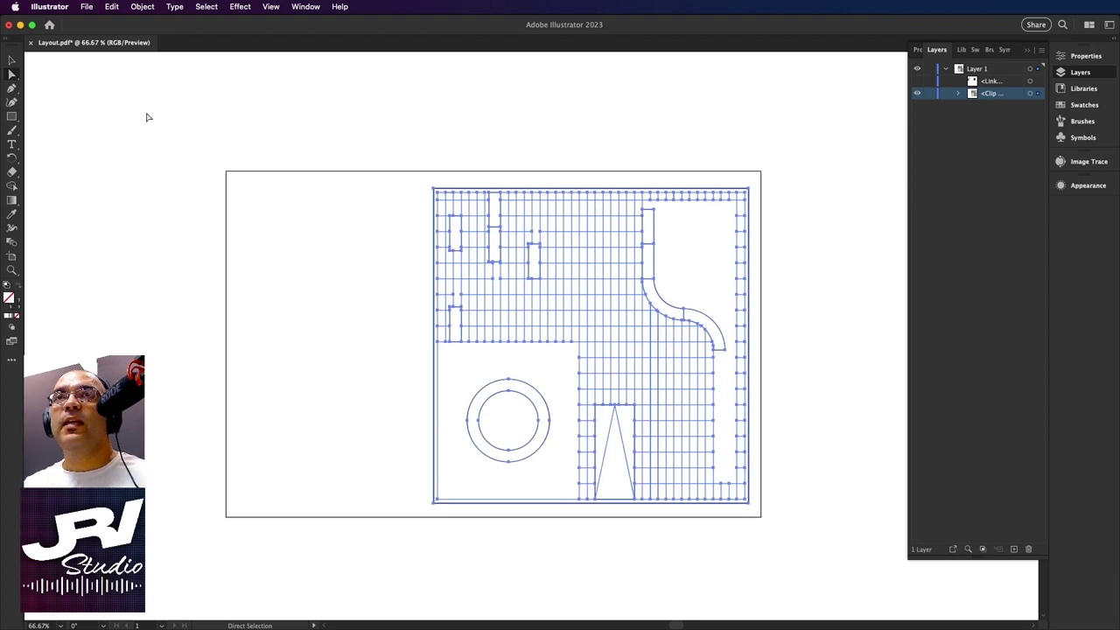
click(143, 7)
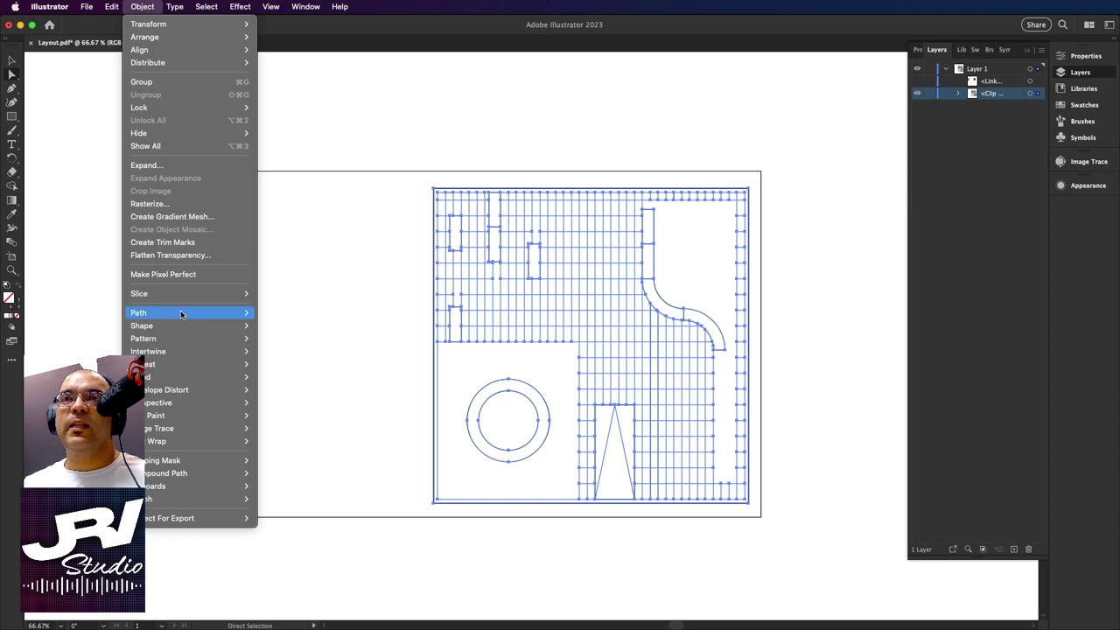
mouse_move(188, 416)
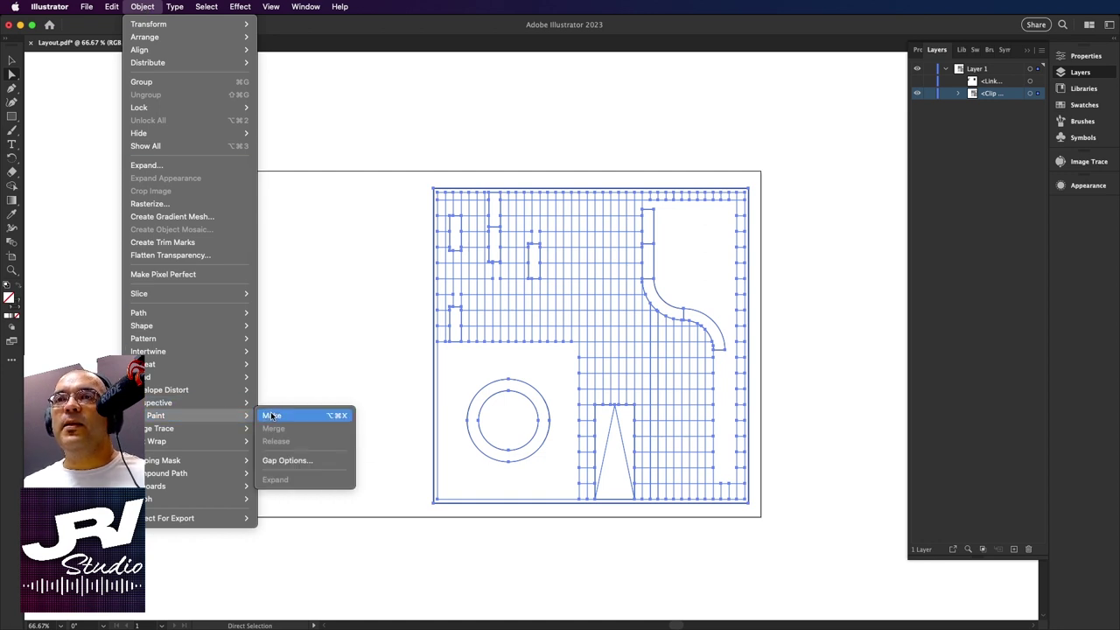
click(271, 415)
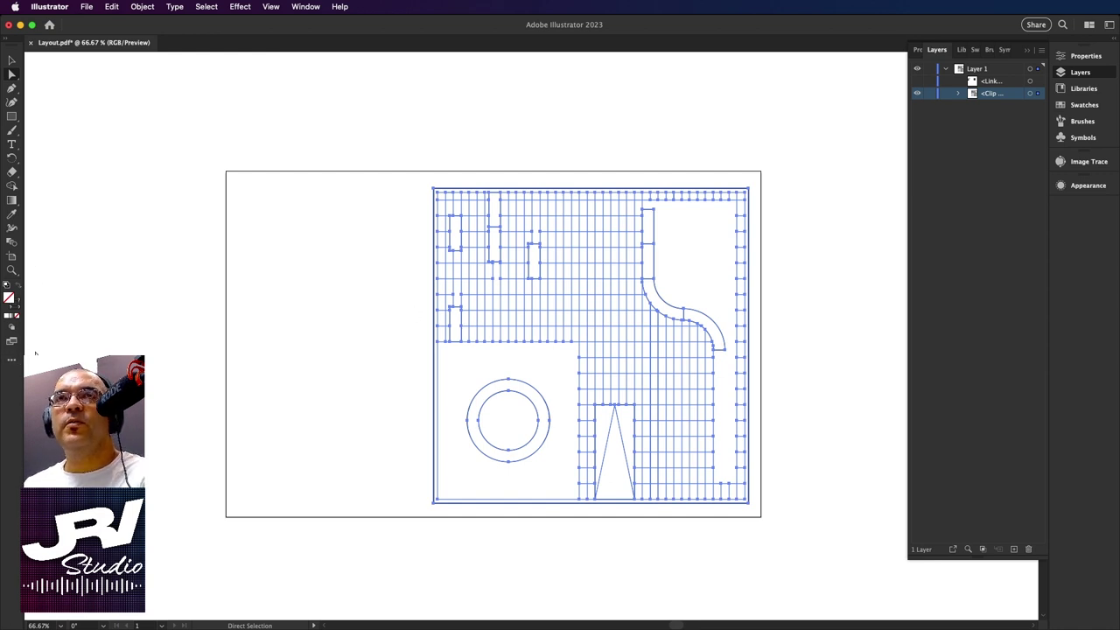
Choose the Live Paint Bucket from the full tools list.
click(143, 6)
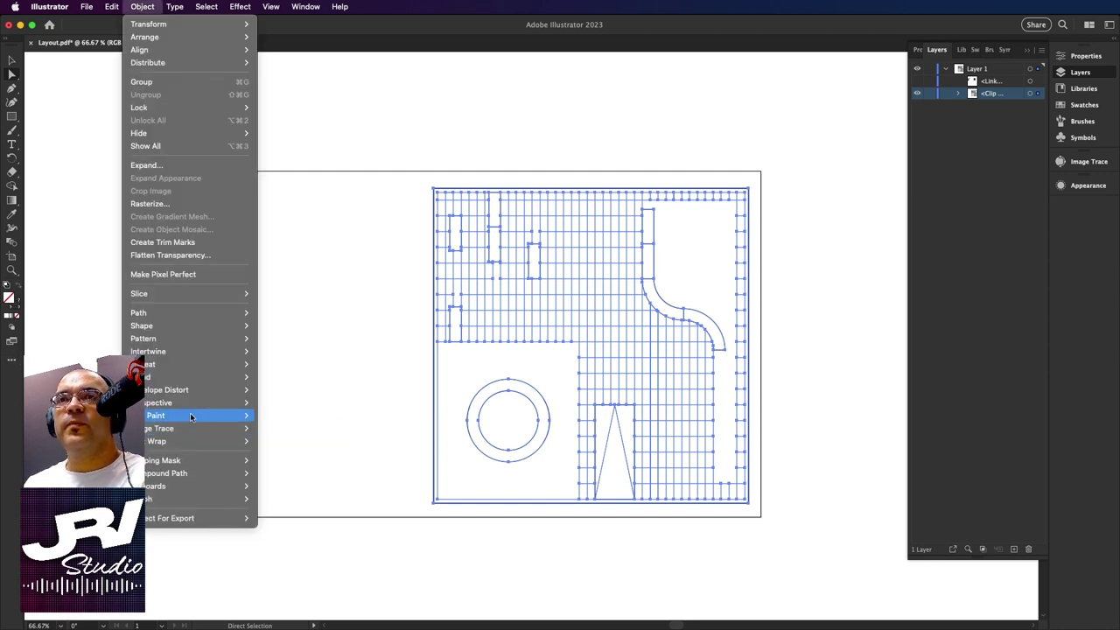
mouse_move(188, 415)
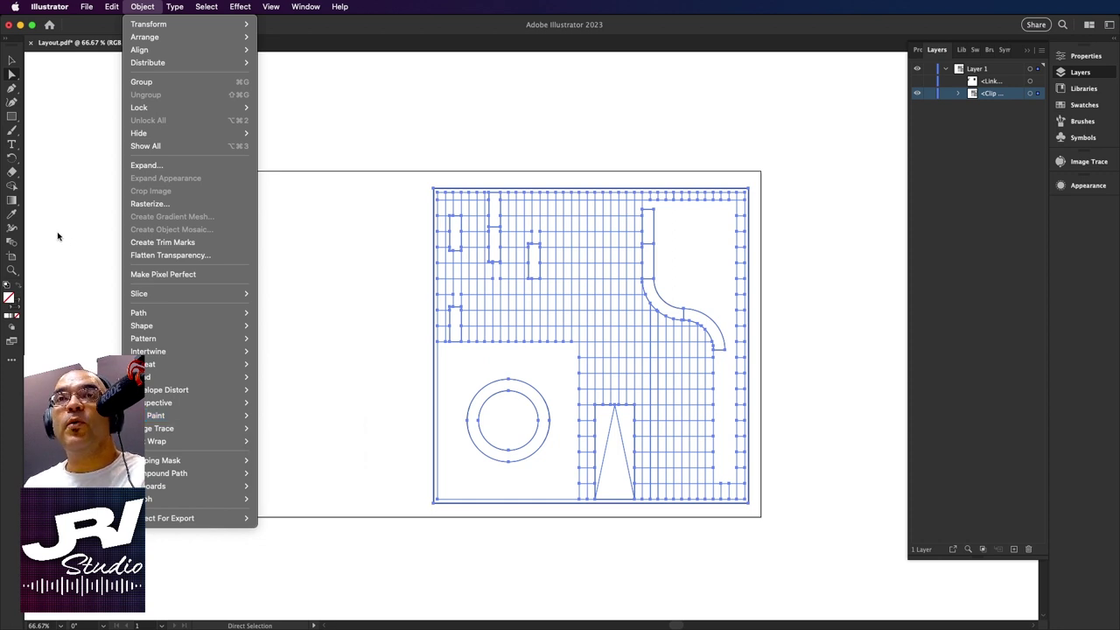
click(62, 256)
click(12, 361)
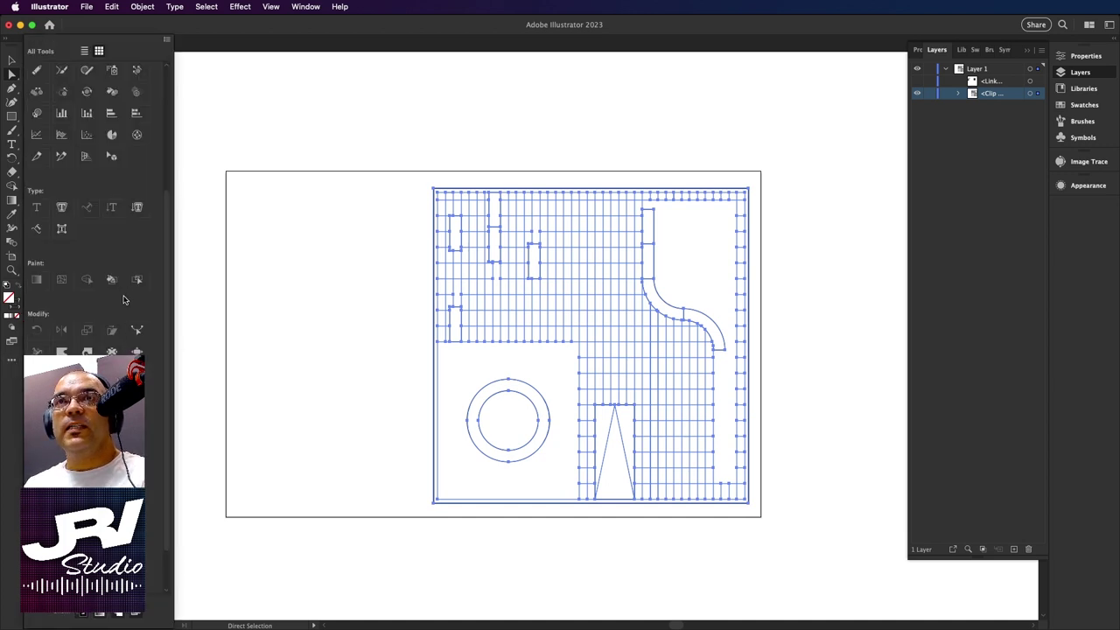
scroll(121, 315, down, 2)
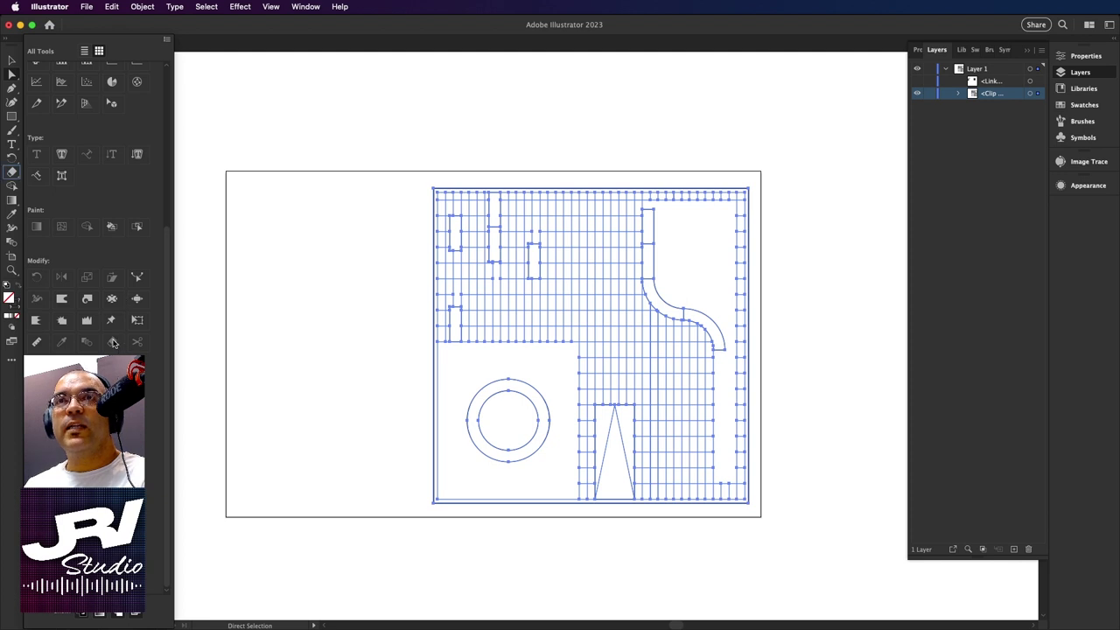
click(111, 229)
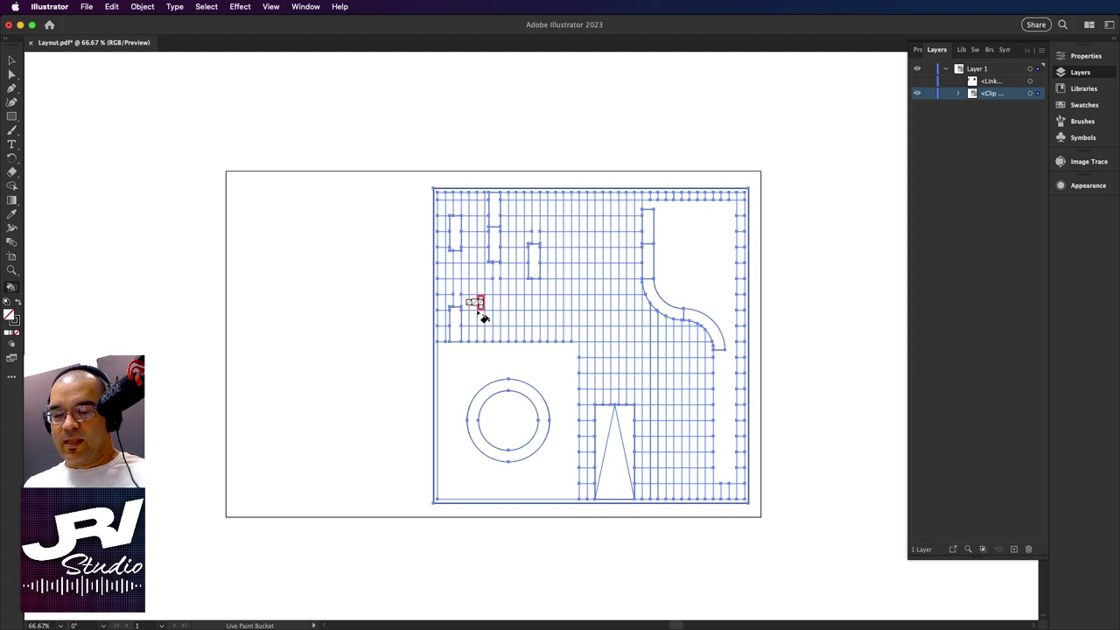
key(ctrl+equal)
key(ctrl+equal)
key(ctrl+equal)
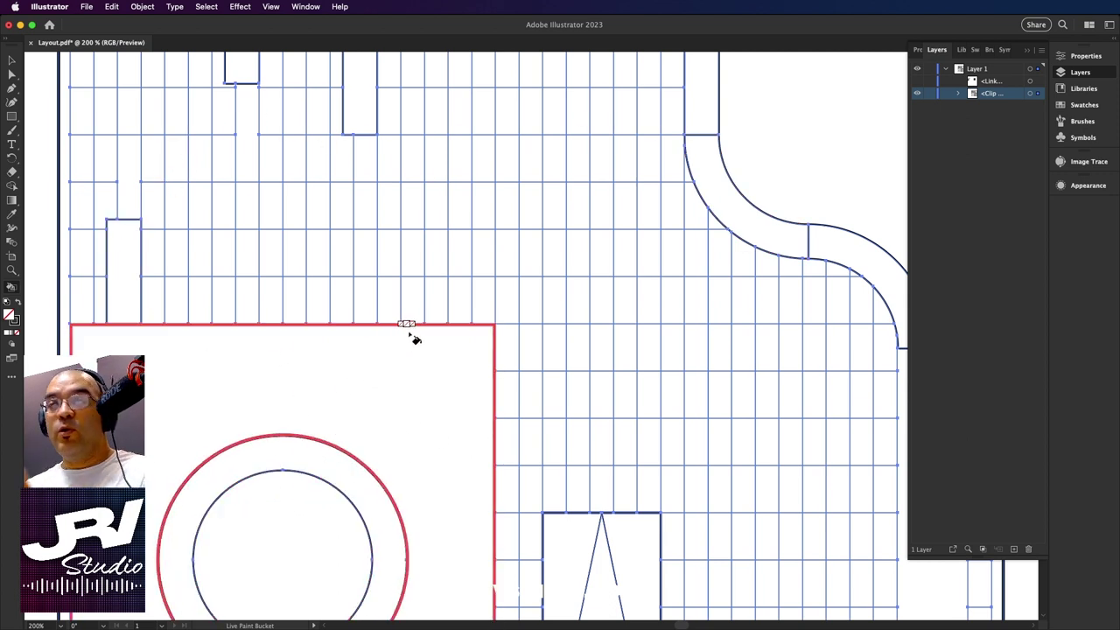
scroll(636, 536, down, 1)
scroll(633, 532, down, 3)
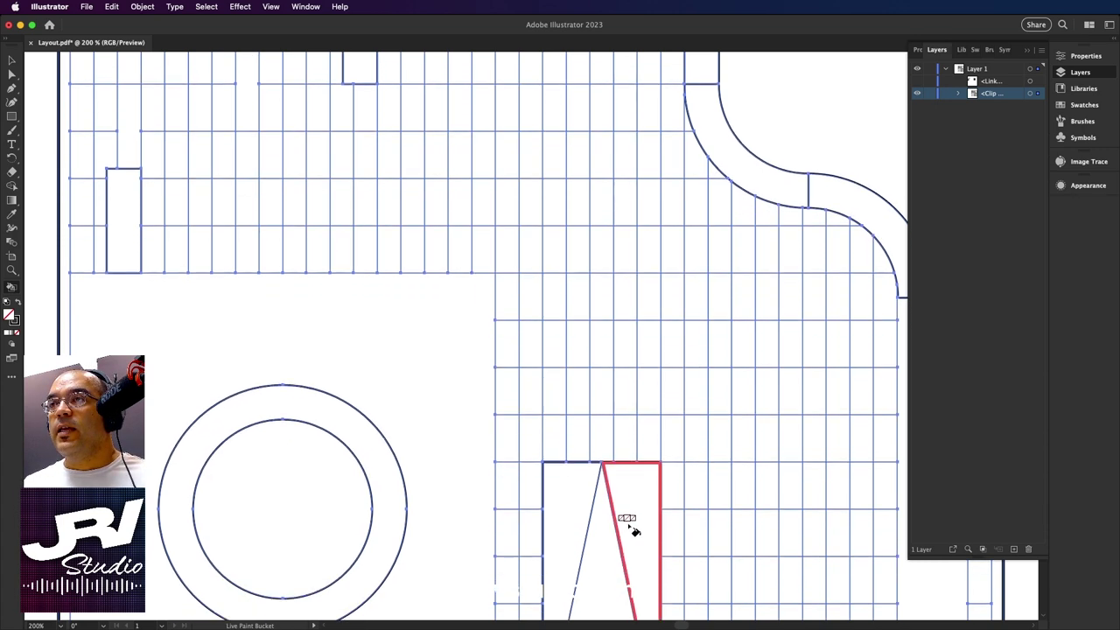
scroll(634, 532, down, 2)
scroll(633, 532, down, 3)
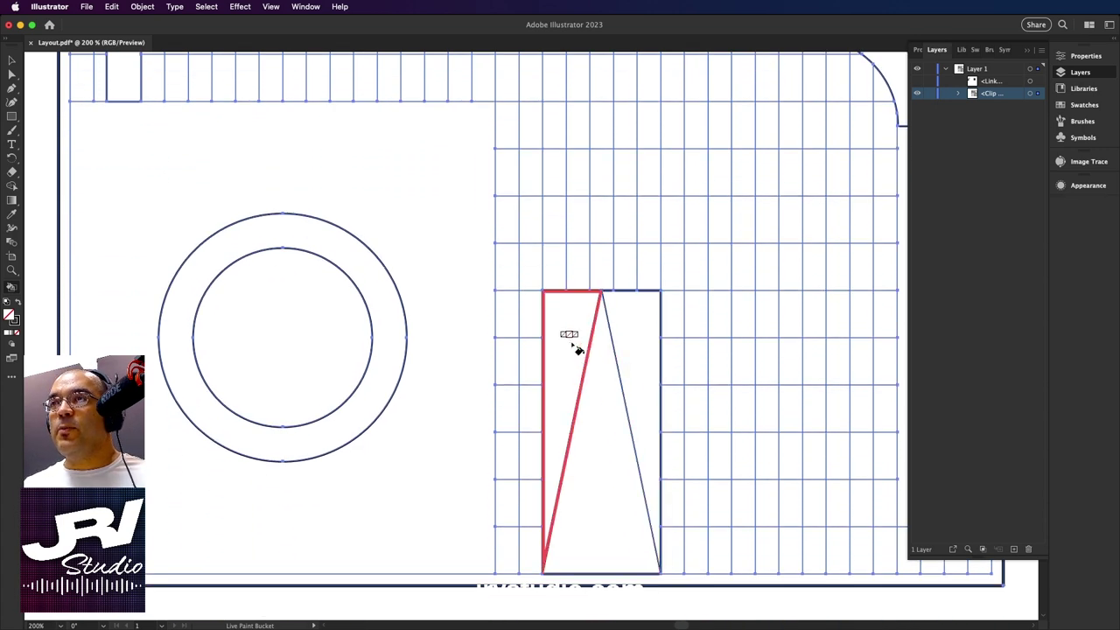
scroll(767, 255, up, 3)
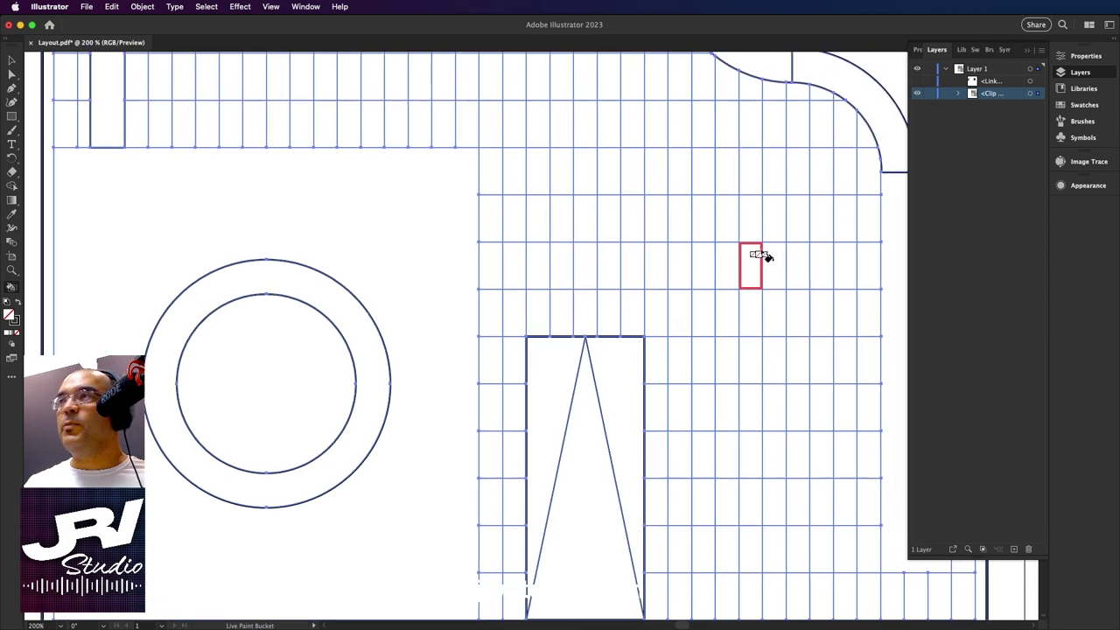
scroll(765, 254, up, 6)
scroll(763, 256, up, 4)
scroll(761, 255, up, 4)
scroll(758, 255, up, 3)
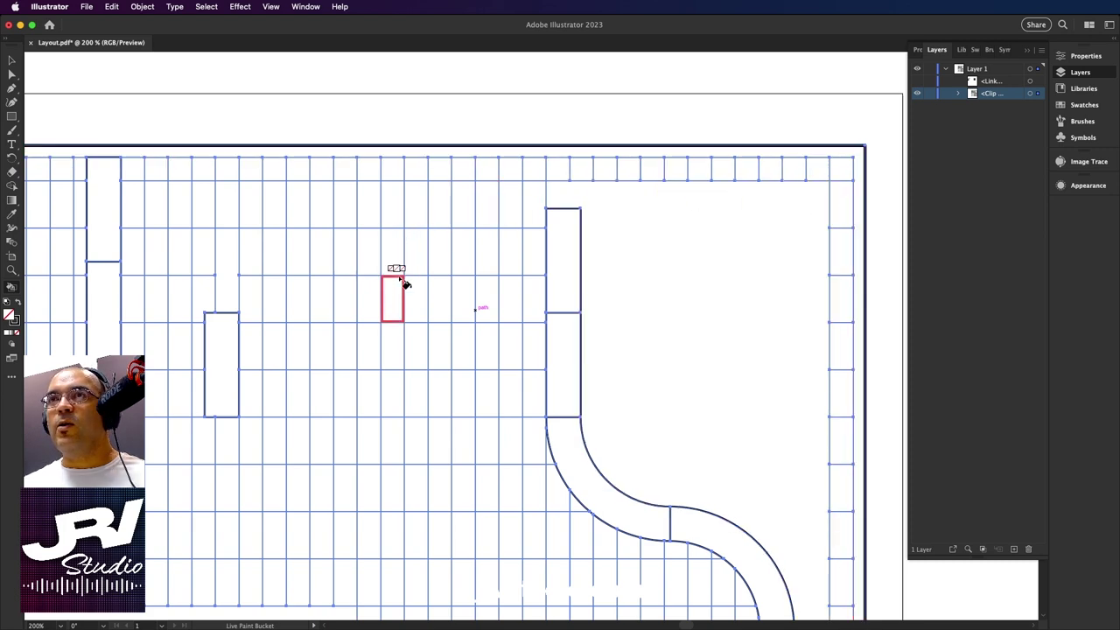
scroll(408, 283, left, 2)
scroll(393, 338, left, 3)
scroll(387, 310, left, 3)
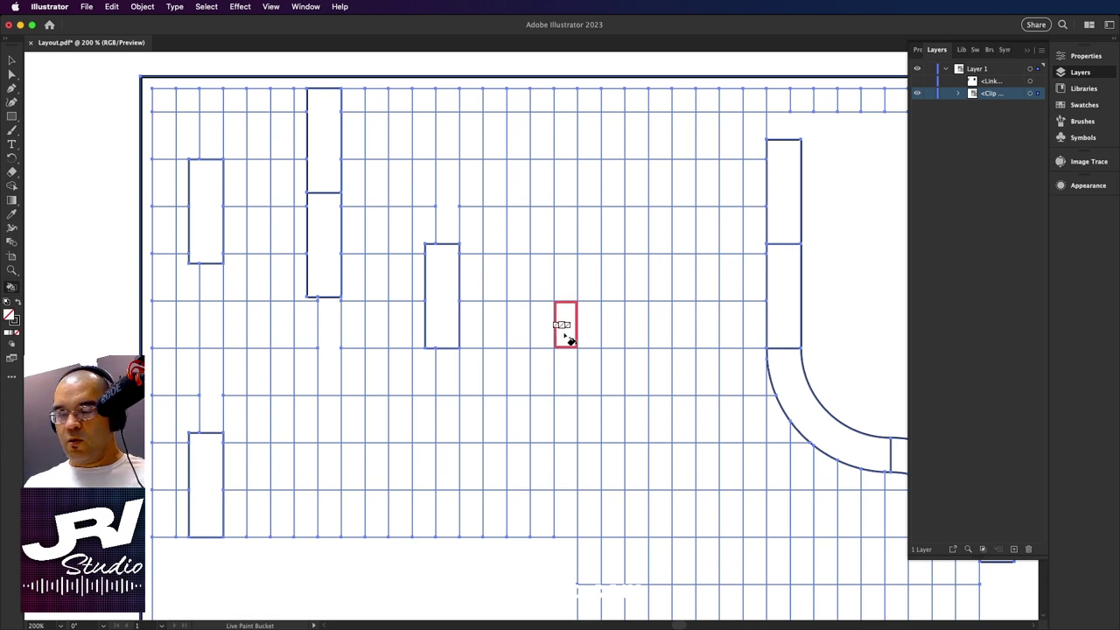
key(super+1)
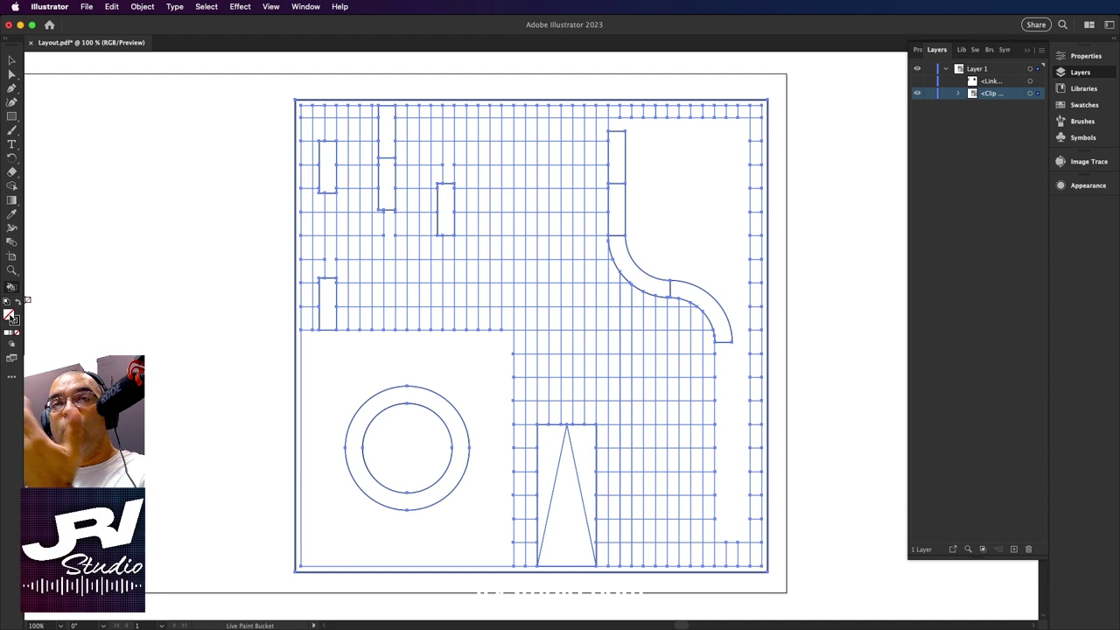
Set the fill colour to green #168200 in the Color Picker.
double_click(13, 318)
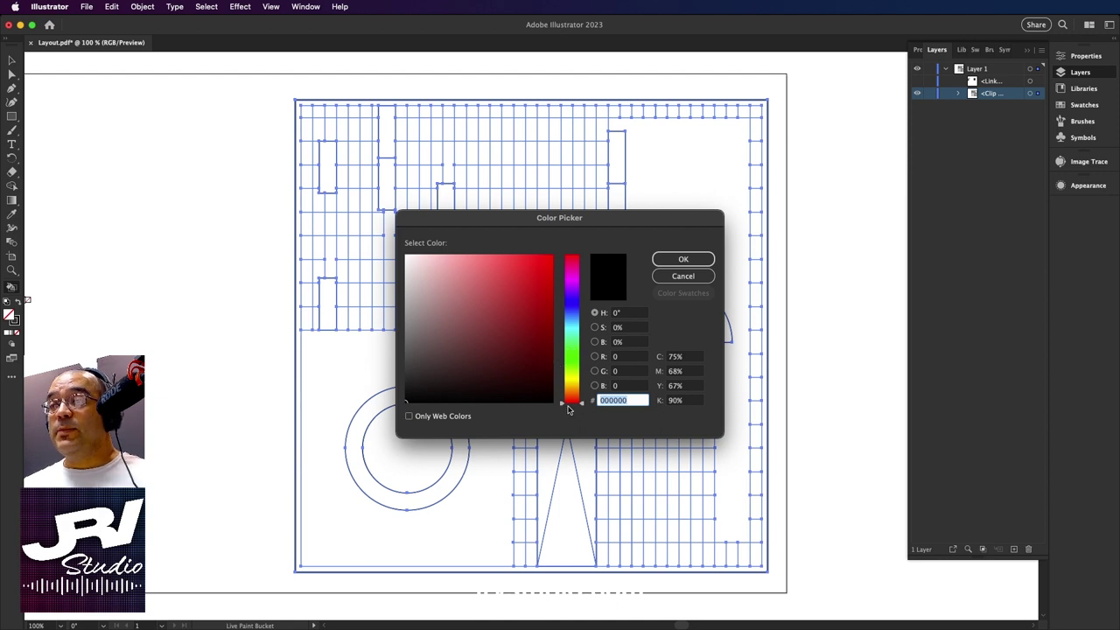
drag(574, 400, 570, 359)
mouse_move(529, 306)
mouse_down()
mouse_move(569, 282)
mouse_move(579, 294)
mouse_up()
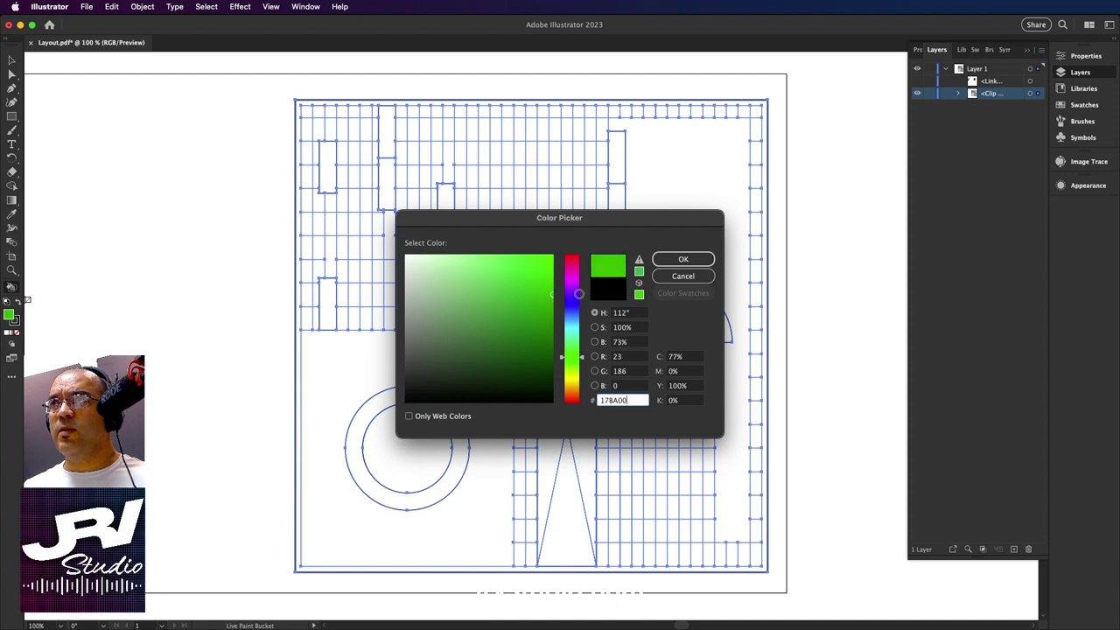
drag(578, 295, 578, 297)
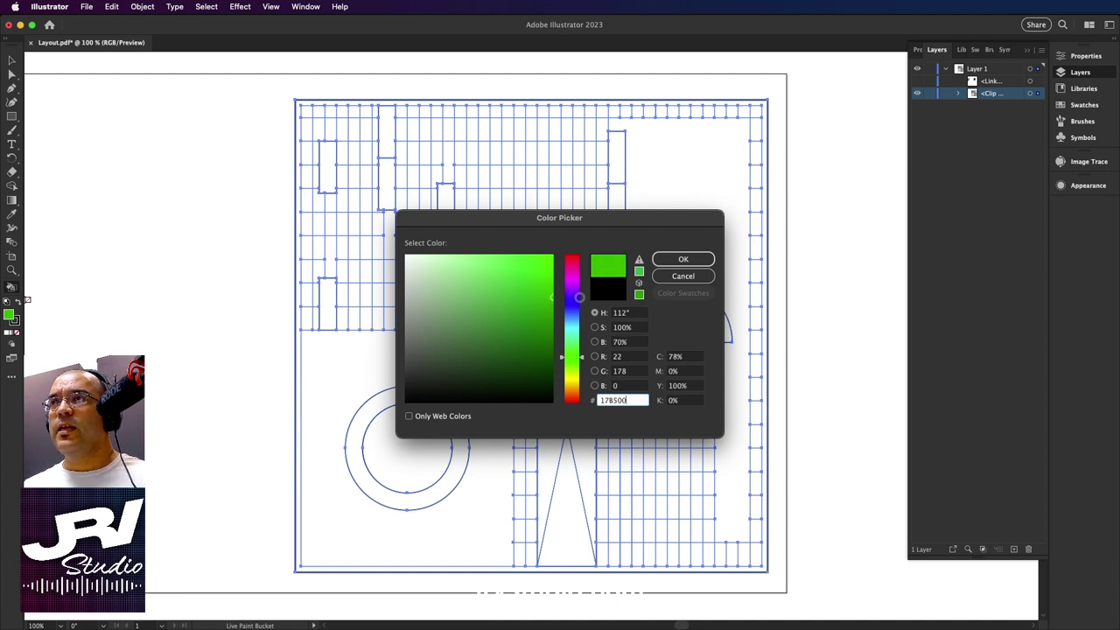
click(683, 259)
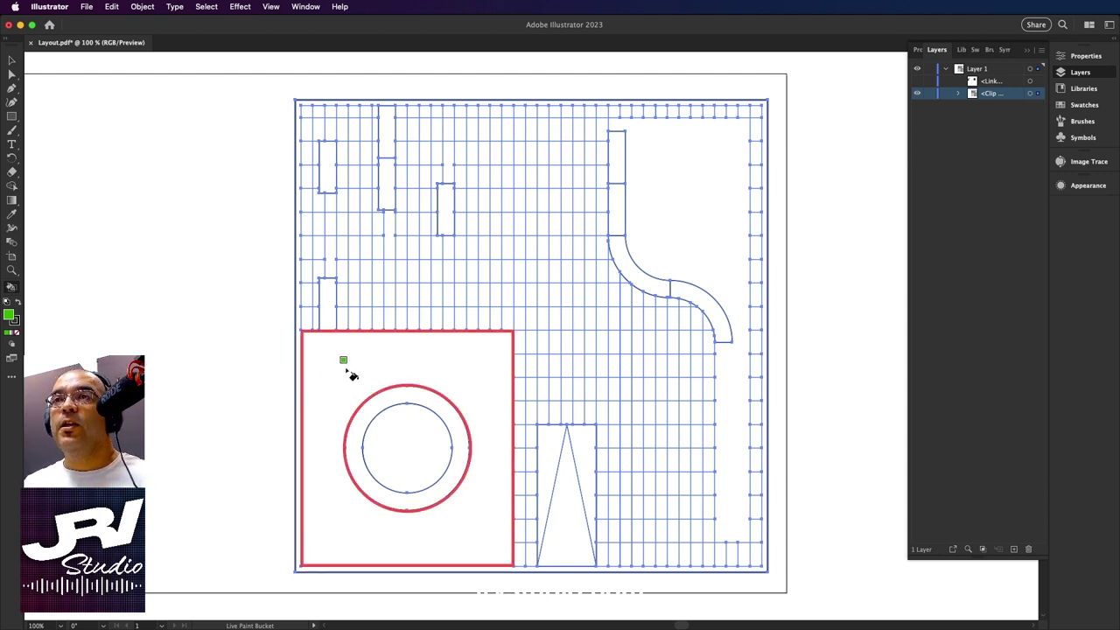
Paint the L-shaped right area, lower-left square, inner circle and four small grid cells green.
click(690, 173)
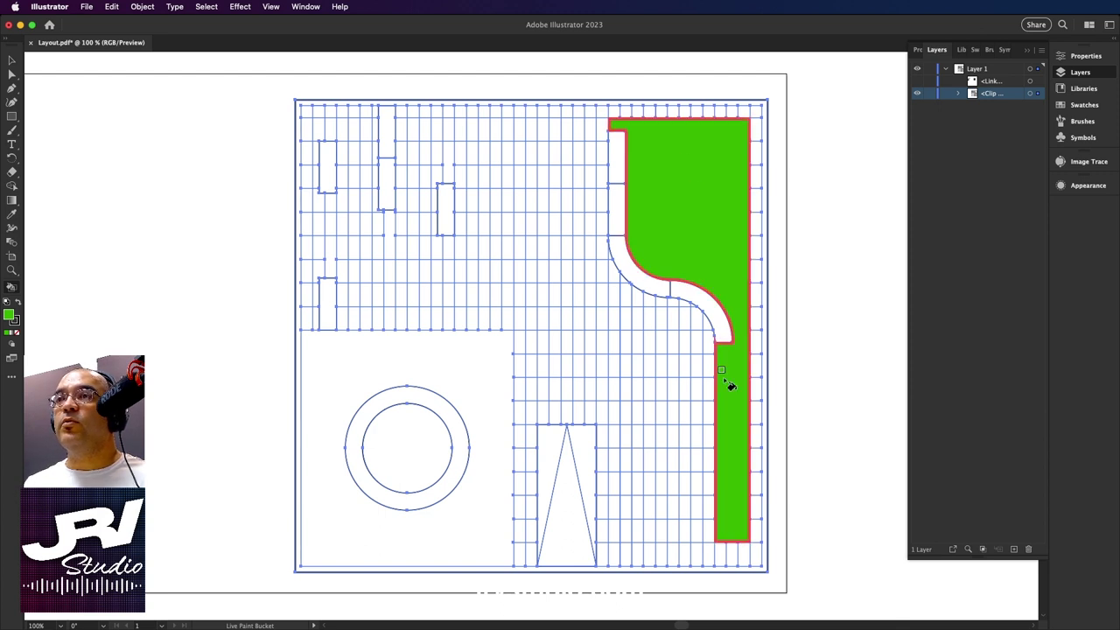
click(487, 413)
click(424, 448)
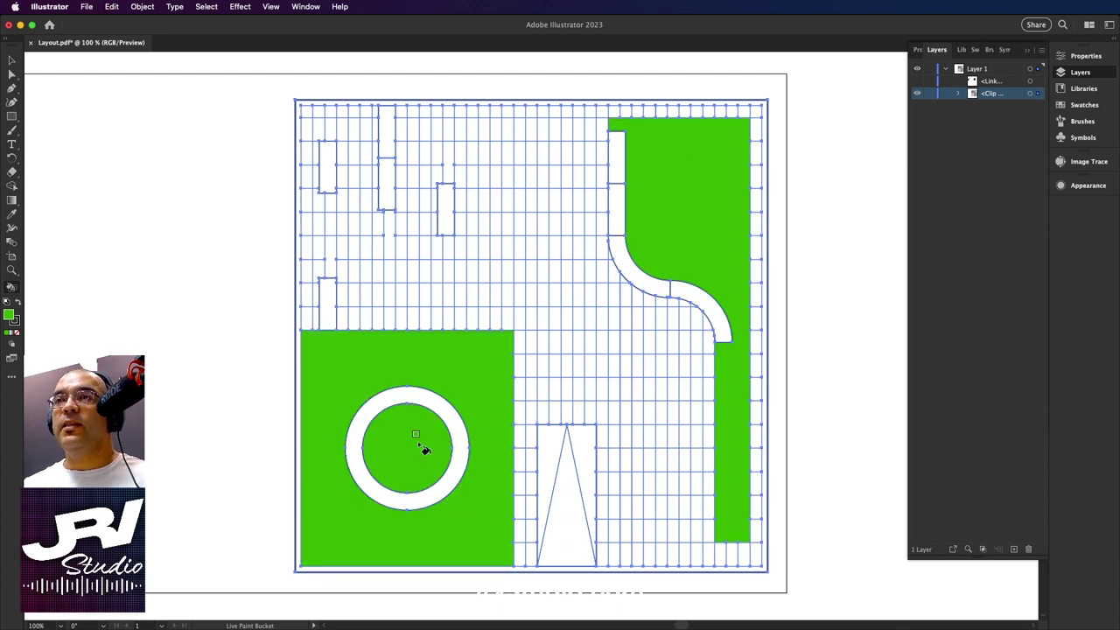
click(448, 167)
click(390, 235)
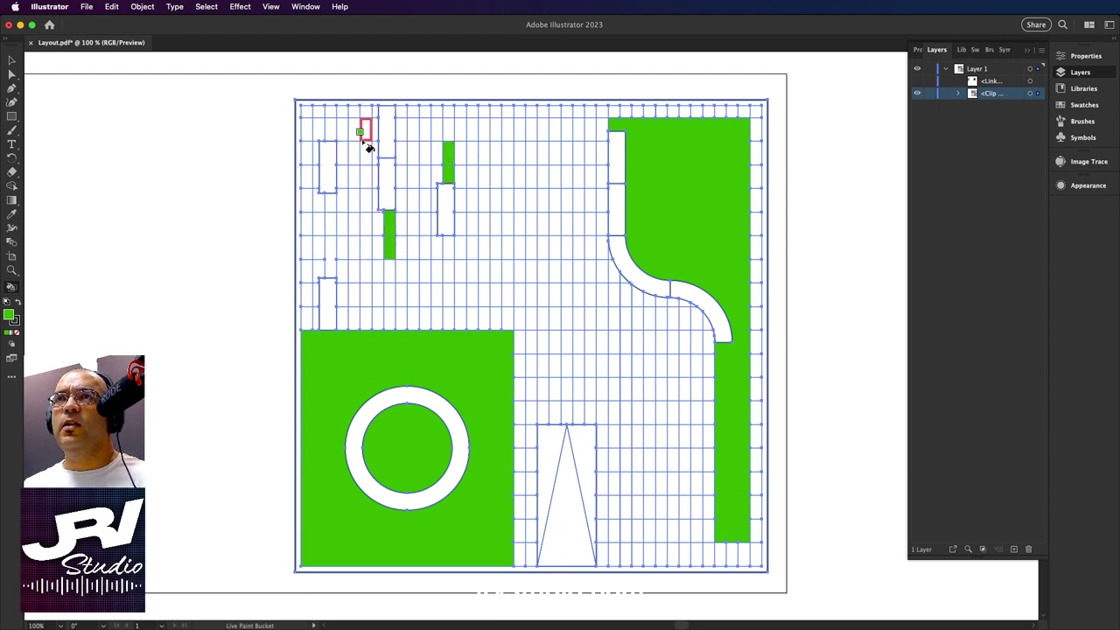
click(333, 264)
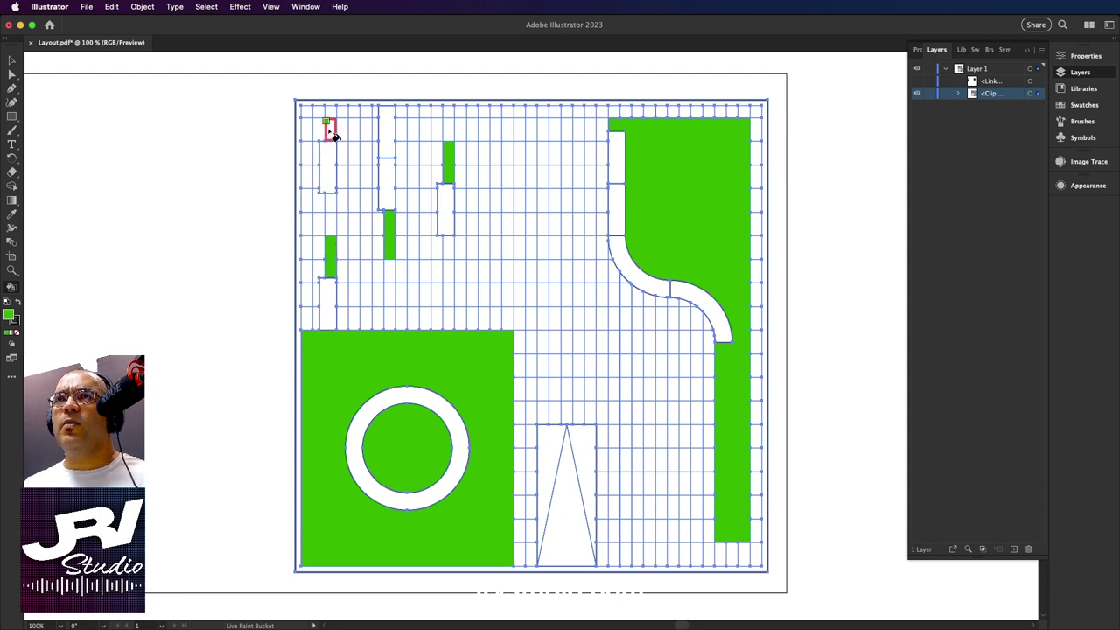
click(337, 136)
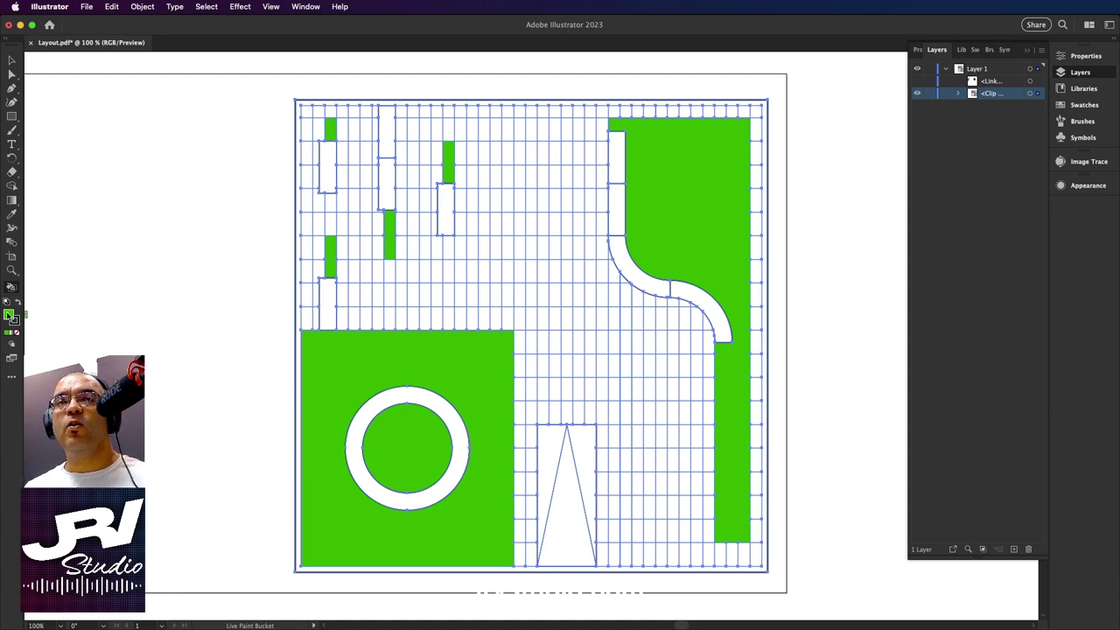
Change the fill colour to a neutral grey, 9E9E9E, in the Color Picker.
double_click(9, 315)
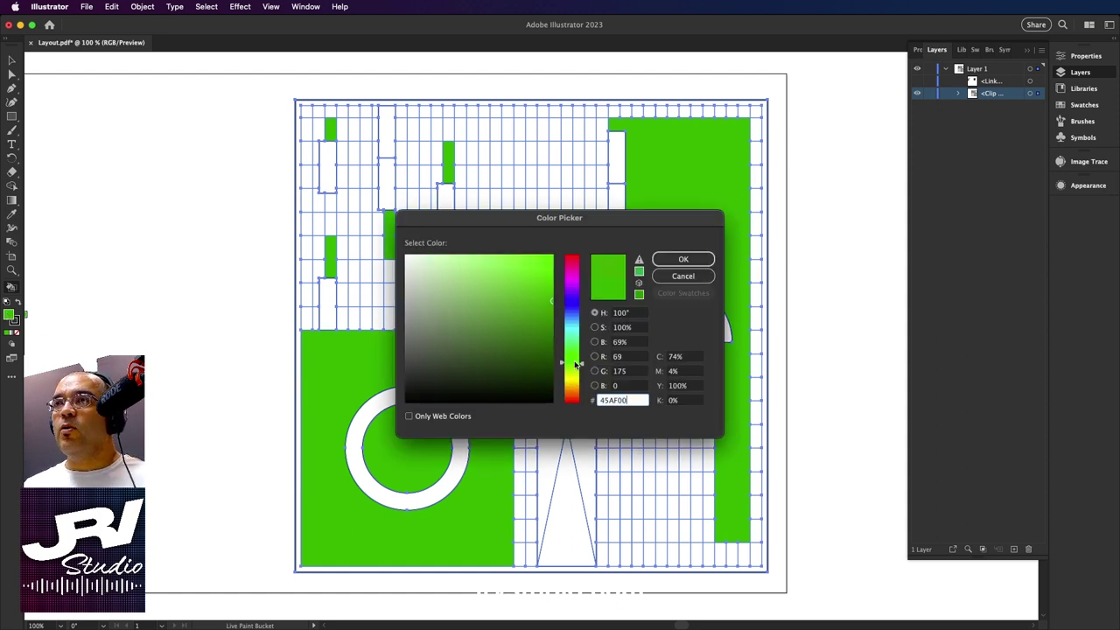
text(00AF4F)
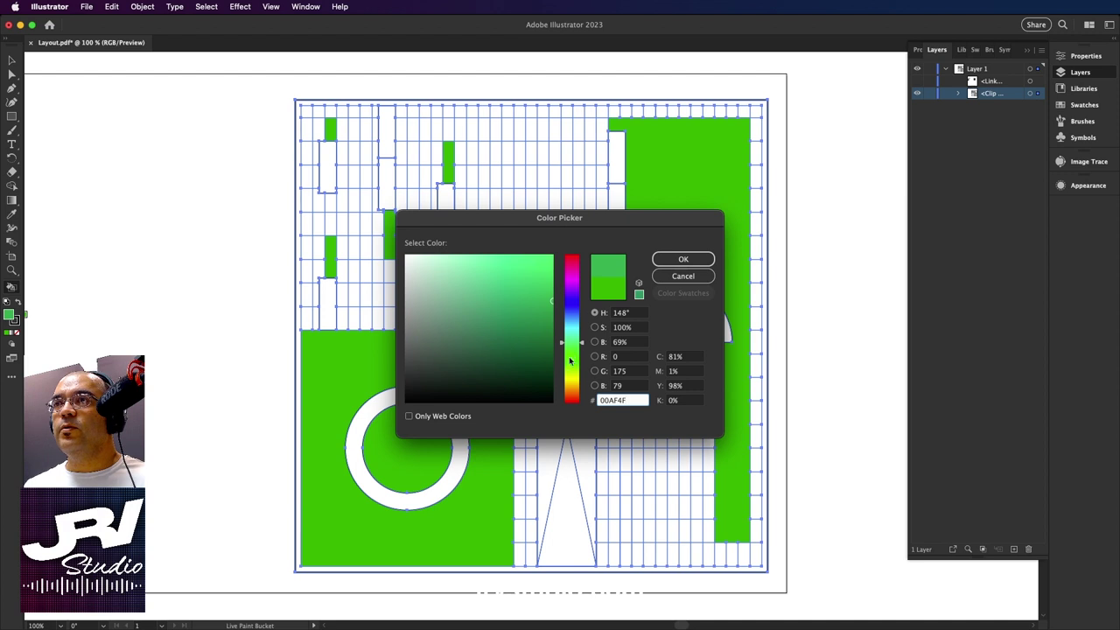
drag(569, 361, 570, 374)
drag(412, 281, 398, 313)
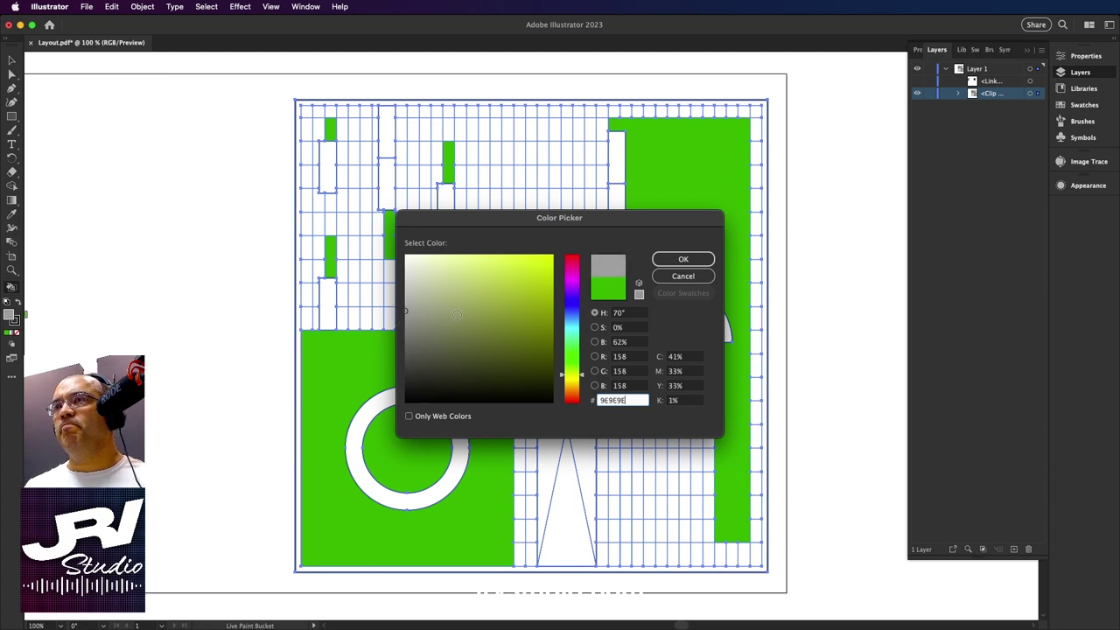
click(684, 259)
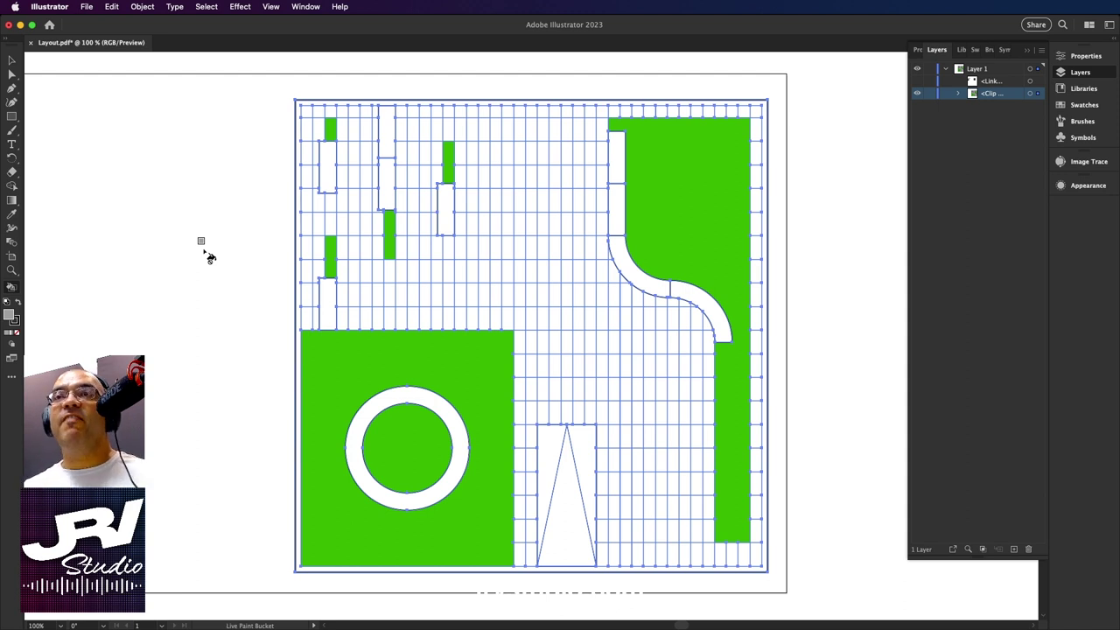
Paint the path cells, the straight and curved walkway, and the lawn ring grey.
click(394, 138)
click(393, 191)
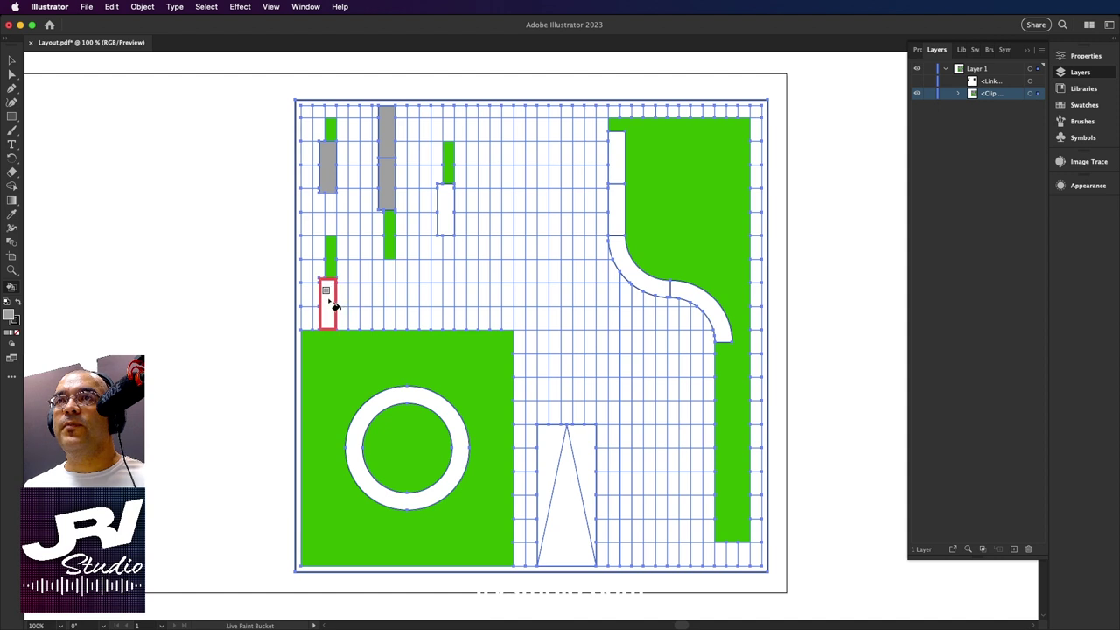
click(327, 302)
click(448, 217)
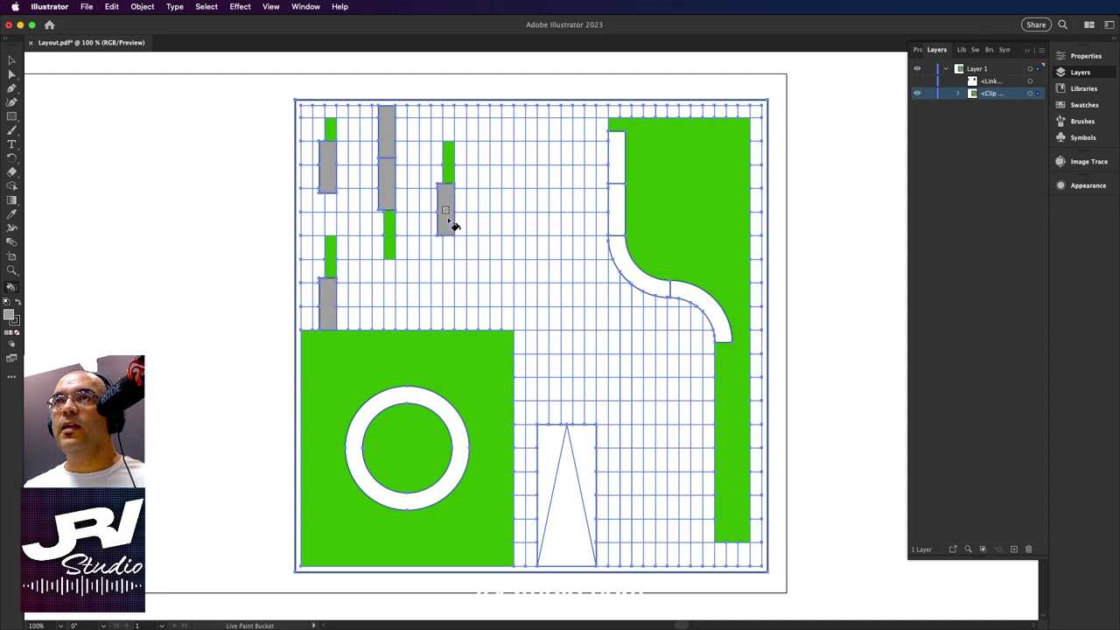
click(618, 162)
click(620, 210)
click(633, 265)
click(713, 314)
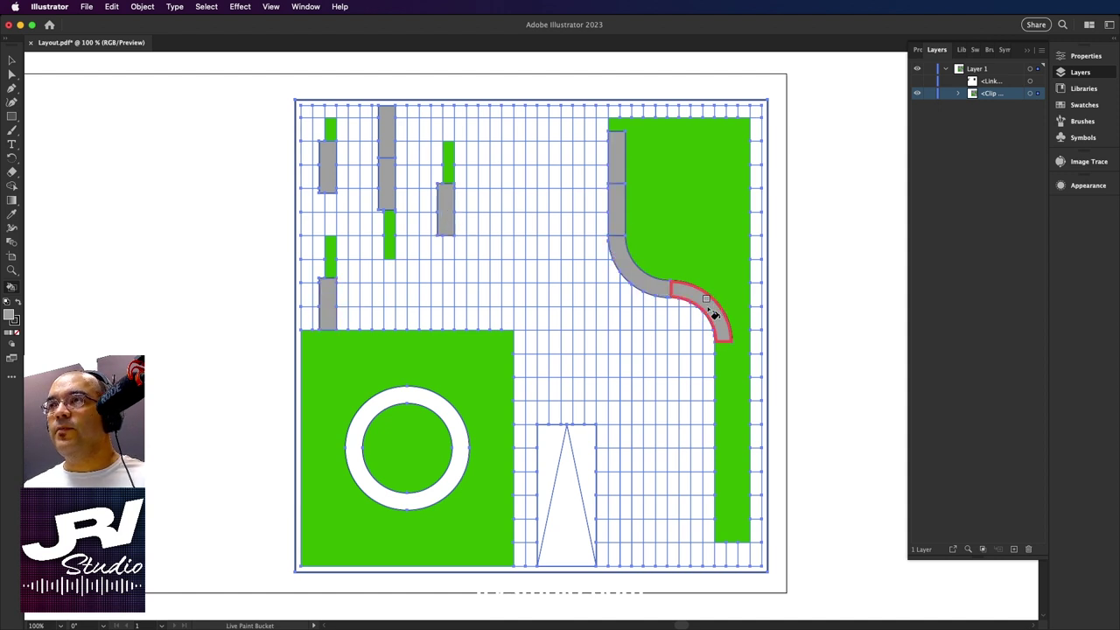
click(443, 404)
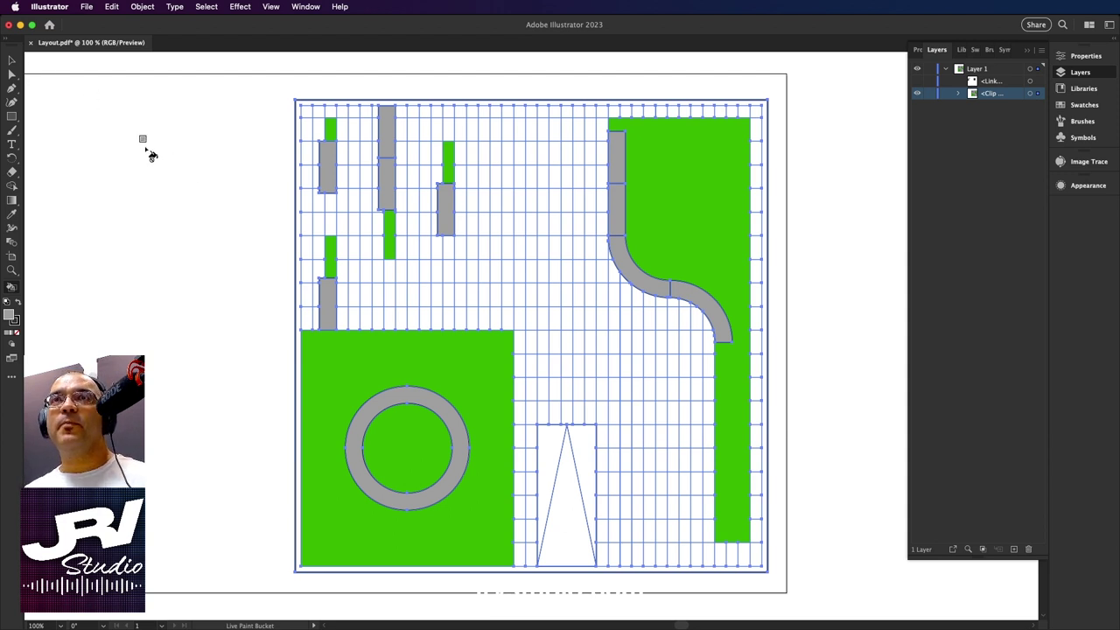
Return to the Selection tool, deselect the artwork and pan the plan rightward.
click(12, 61)
click(208, 236)
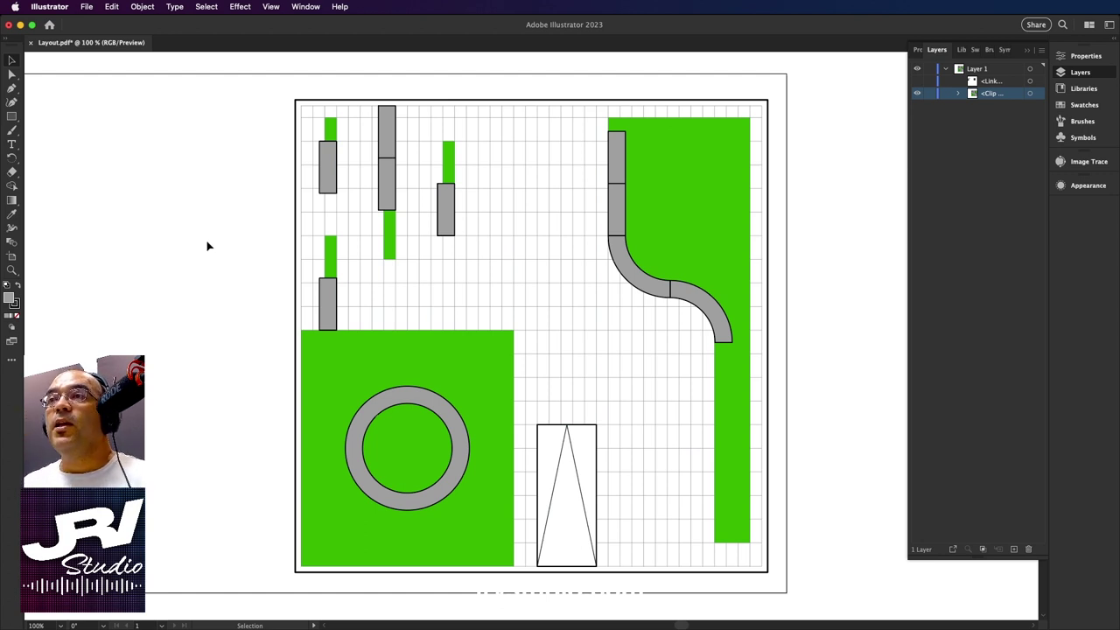
drag(208, 237, 282, 246)
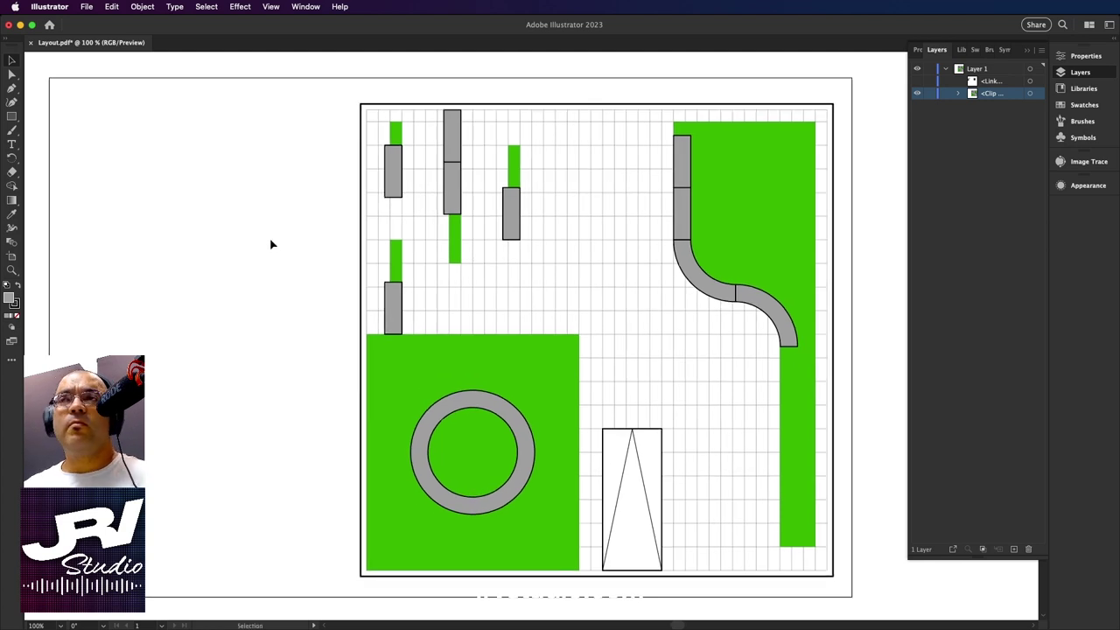
click(11, 118)
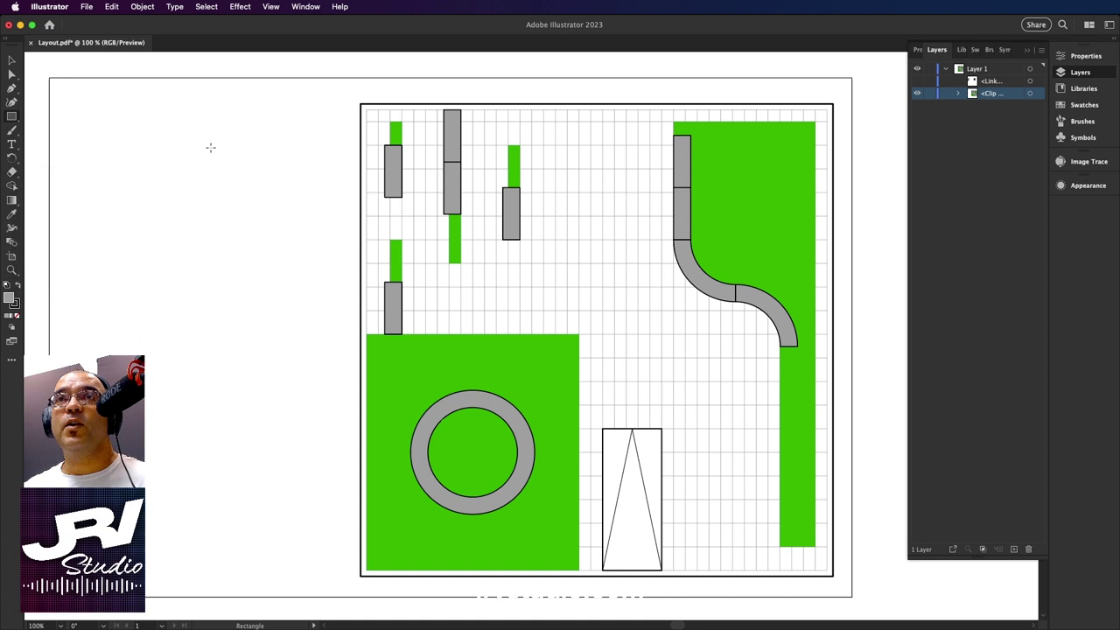
drag(62, 101, 322, 344)
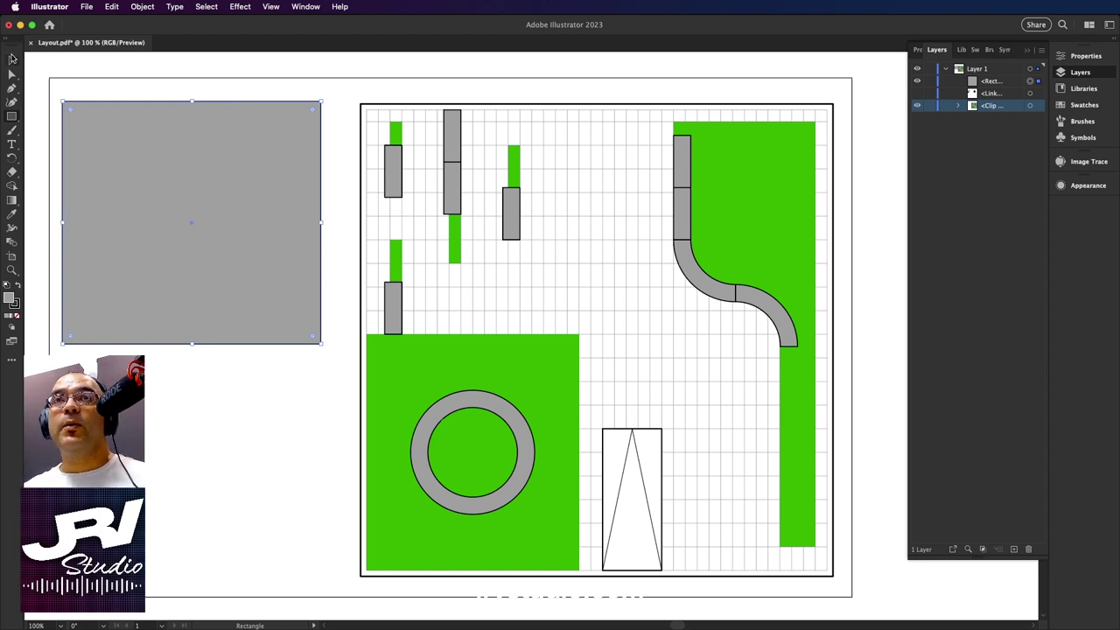
click(12, 60)
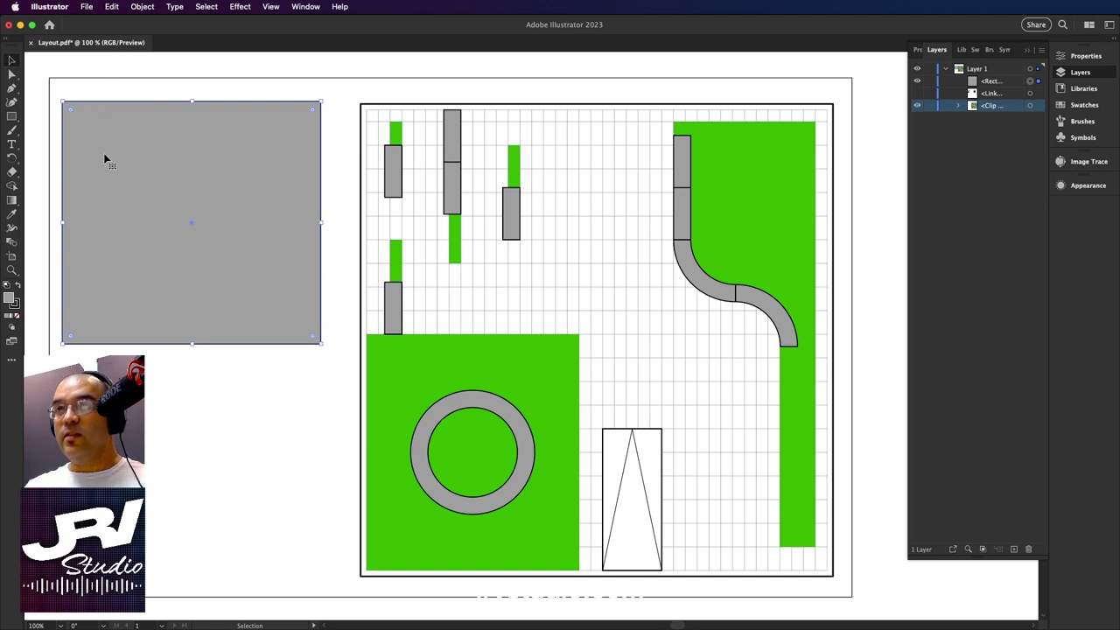
key(Delete)
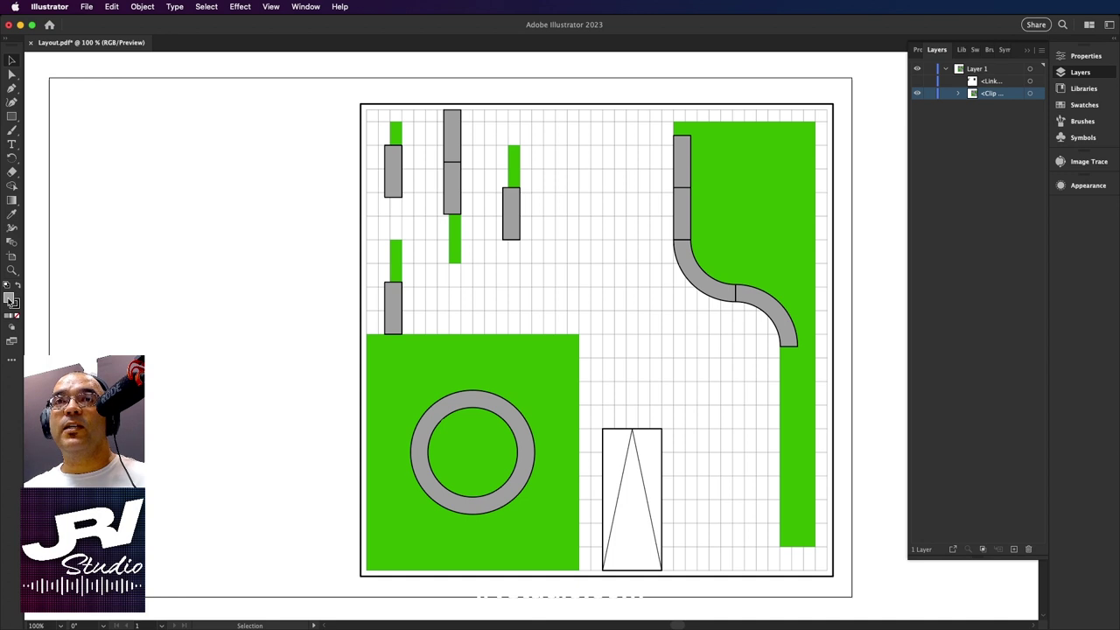
Set the fill colour to pale yellow FFF9A9 in the Color Picker.
double_click(9, 299)
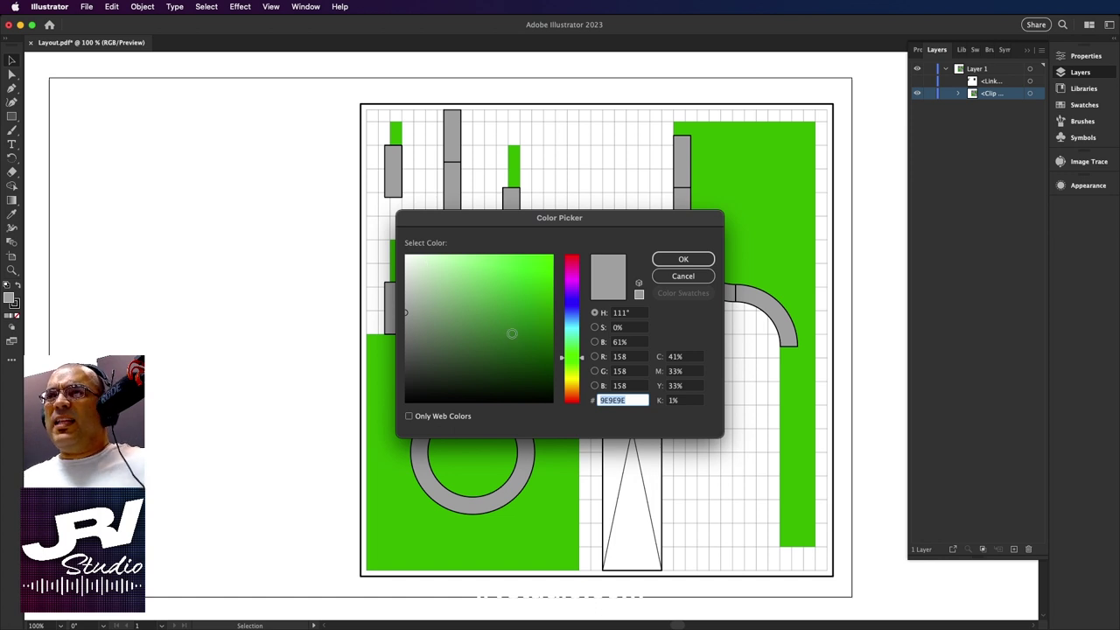
drag(571, 390, 570, 383)
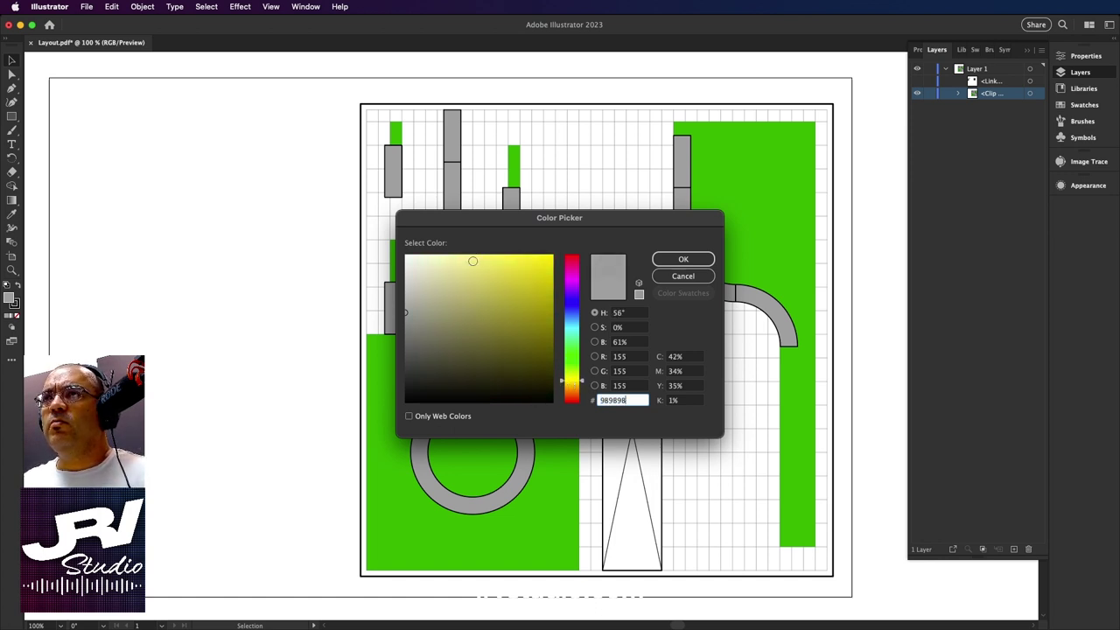
mouse_move(472, 261)
mouse_down()
mouse_move(453, 279)
mouse_move(451, 258)
mouse_up()
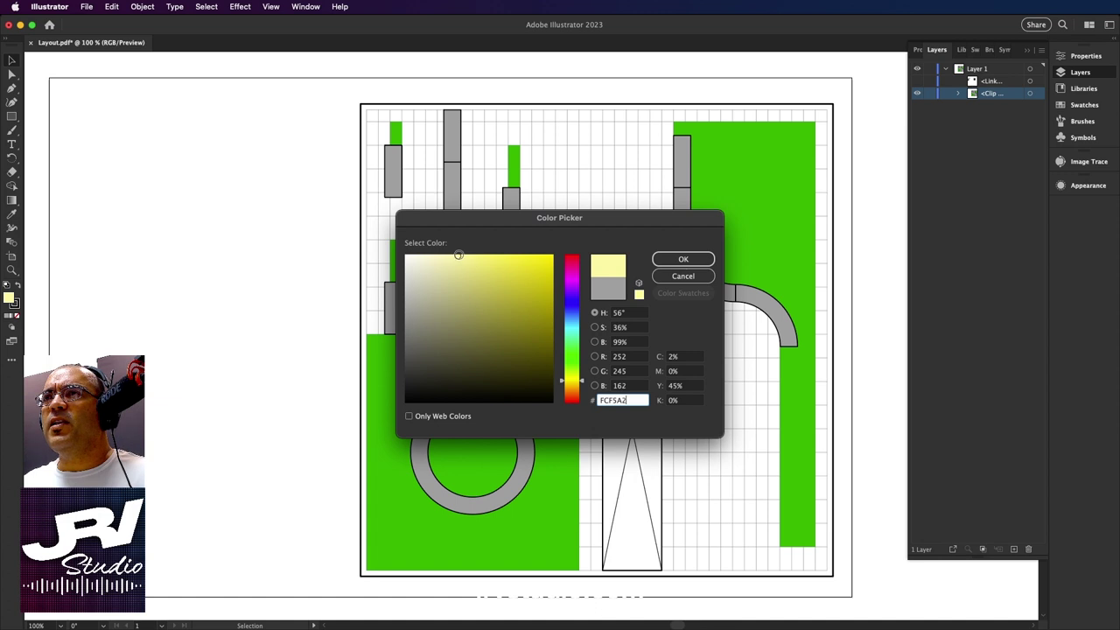
click(455, 253)
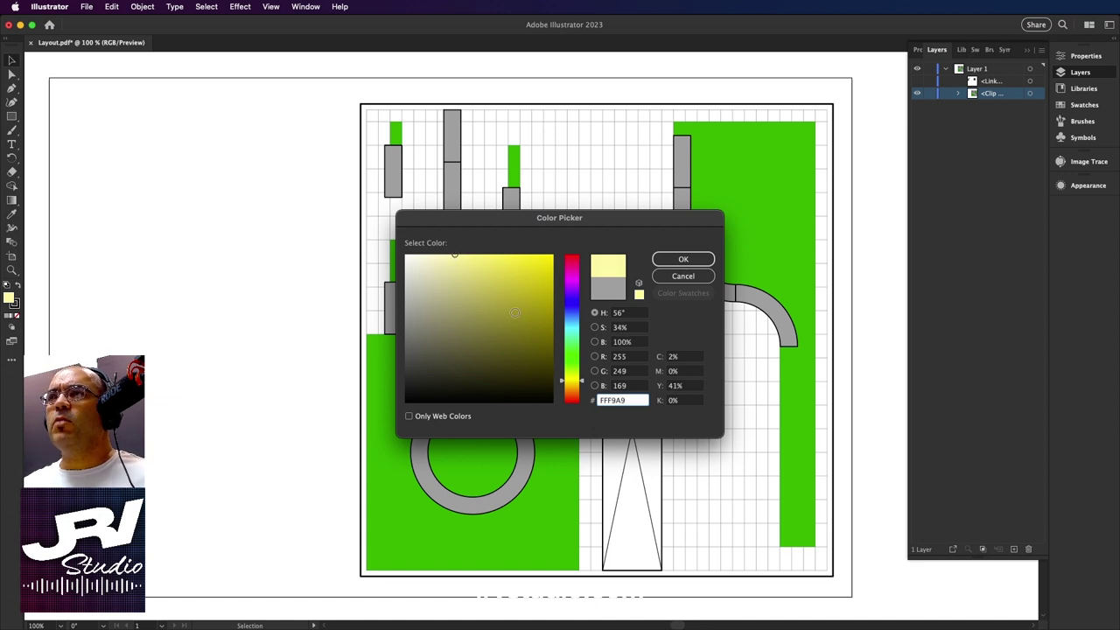
click(684, 259)
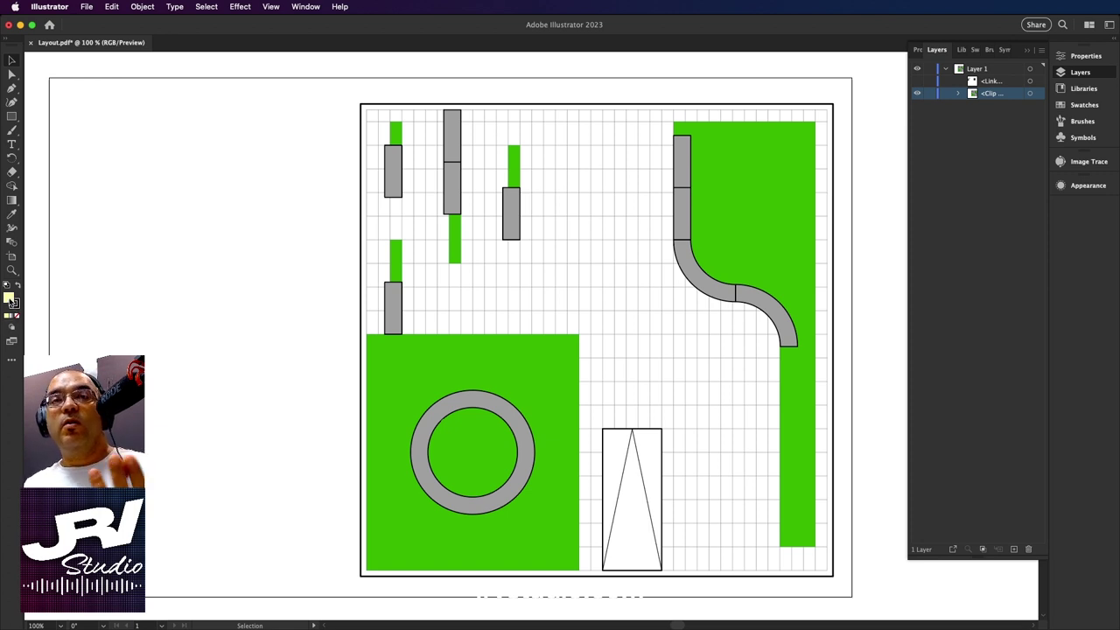
Set the stroke to None, keeping the pale yellow fill in front.
click(9, 297)
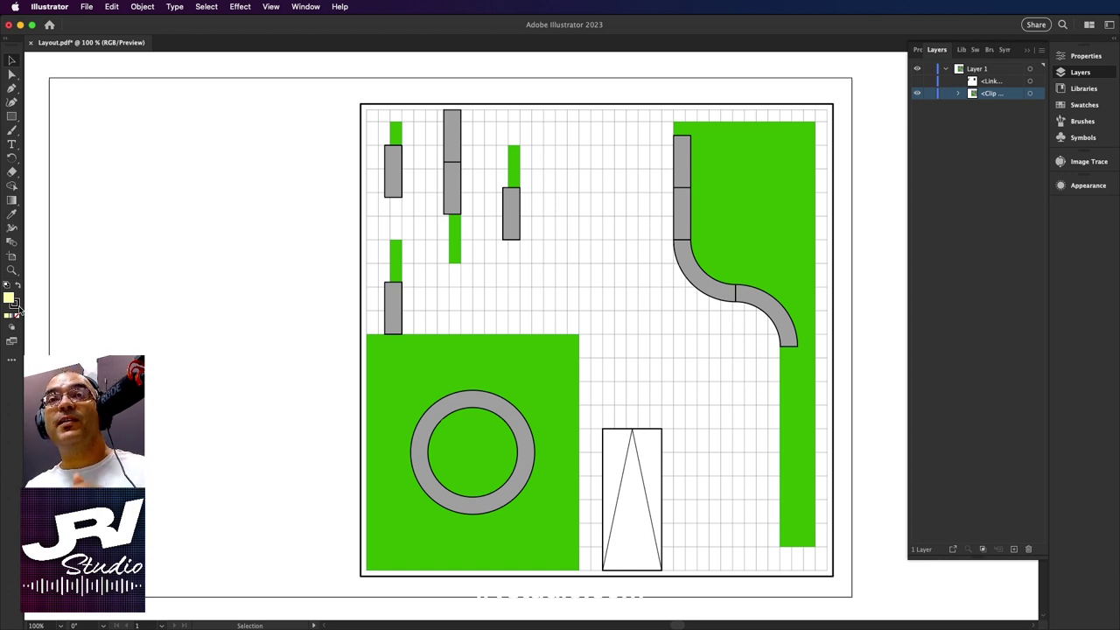
click(14, 303)
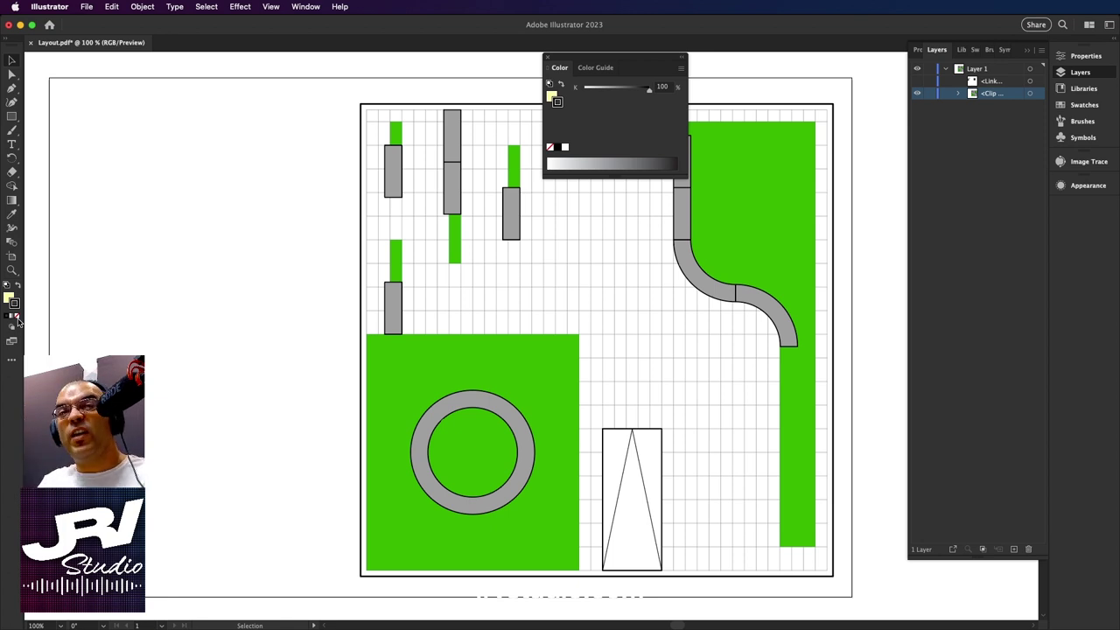
click(18, 319)
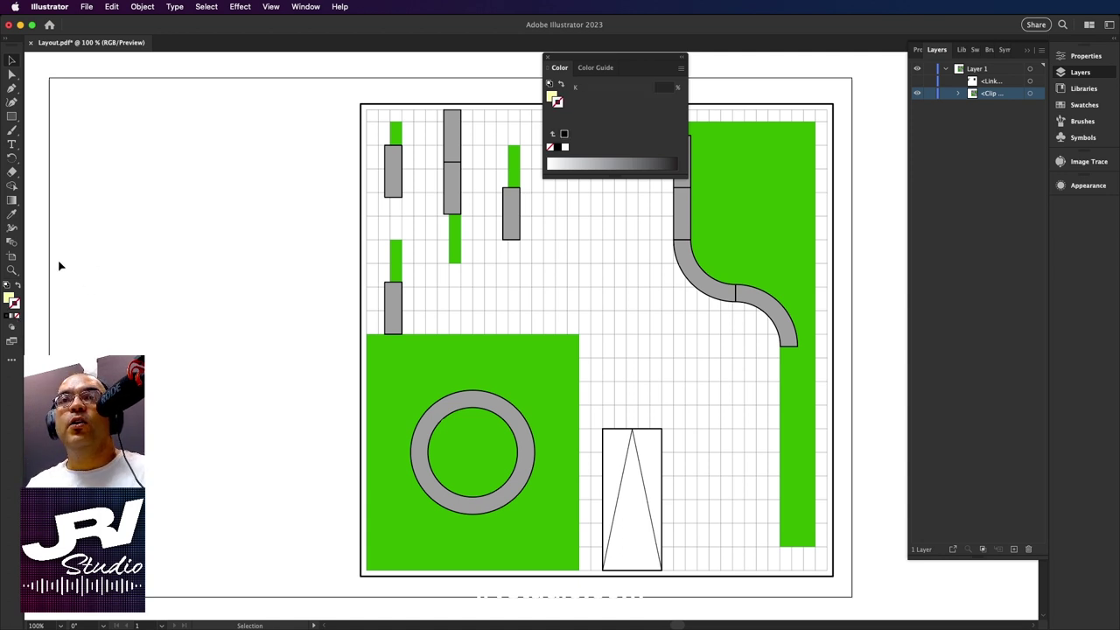
click(11, 297)
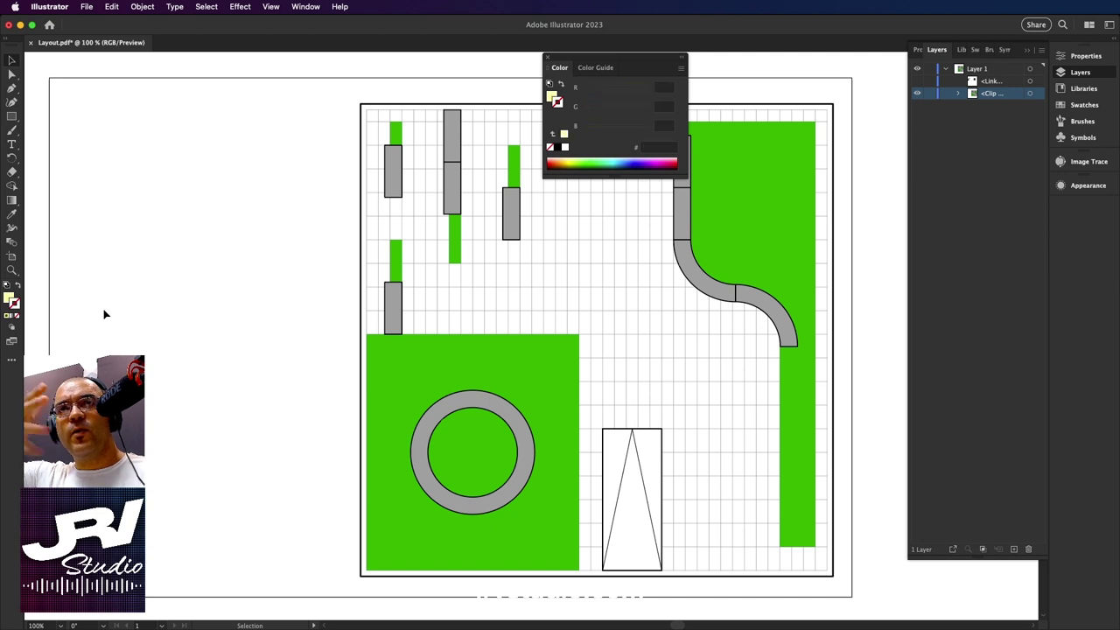
key(x)
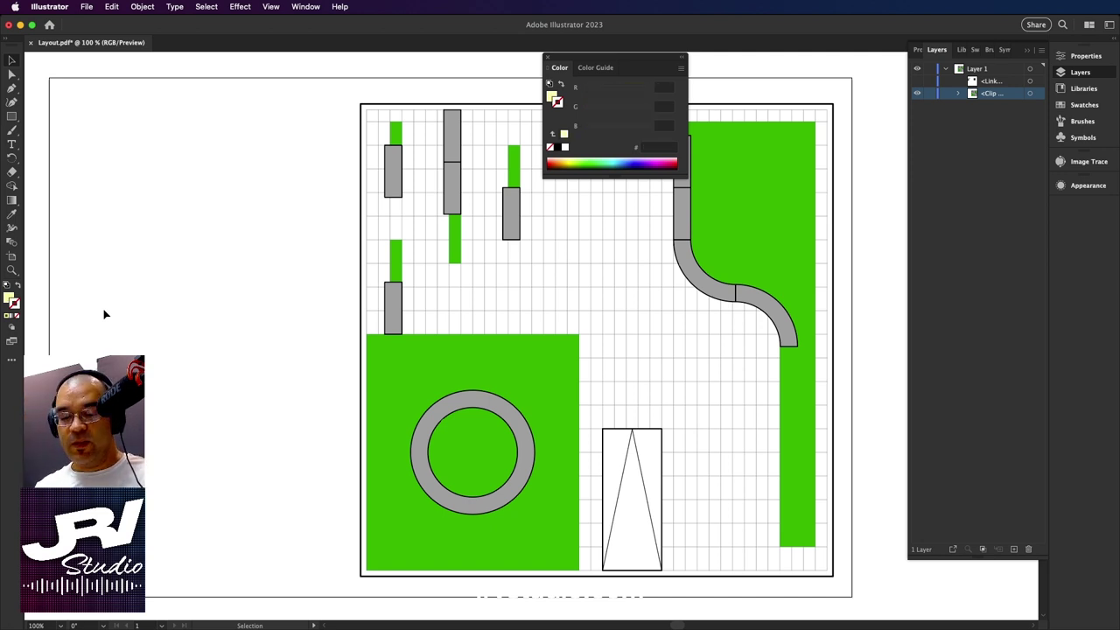
key(x)
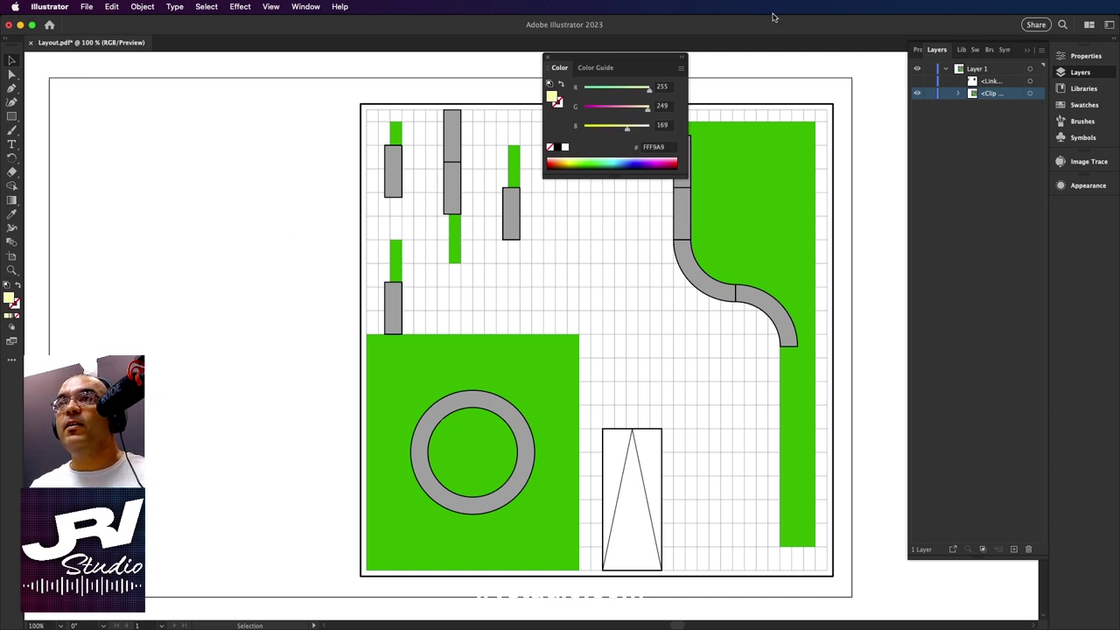
click(549, 58)
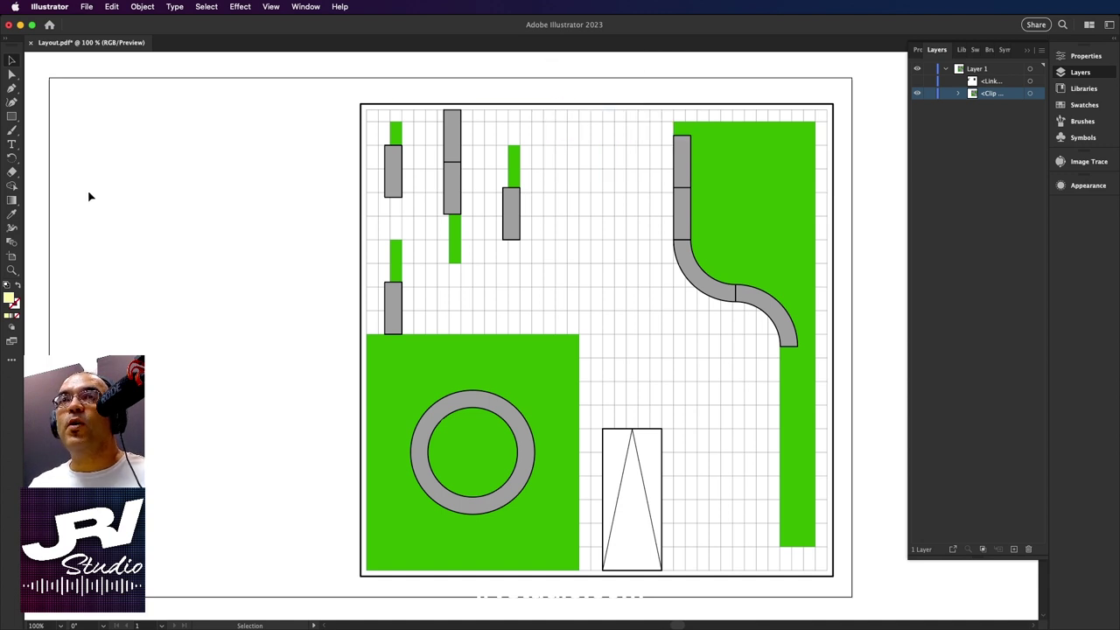
click(12, 116)
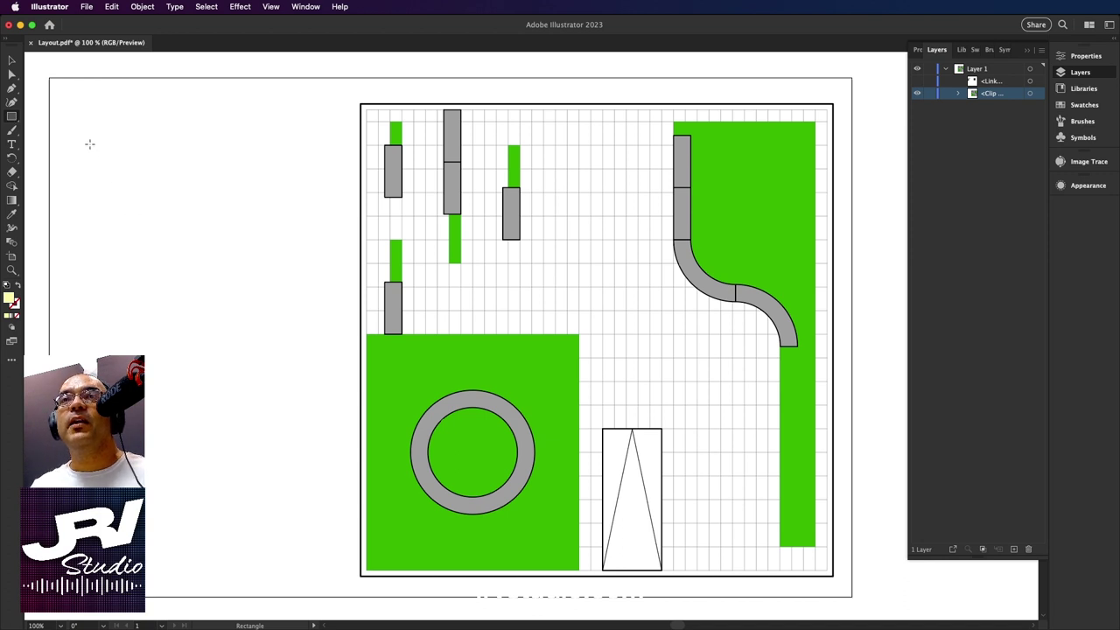
mouse_move(93, 148)
mouse_down()
mouse_move(311, 342)
mouse_move(309, 361)
mouse_up()
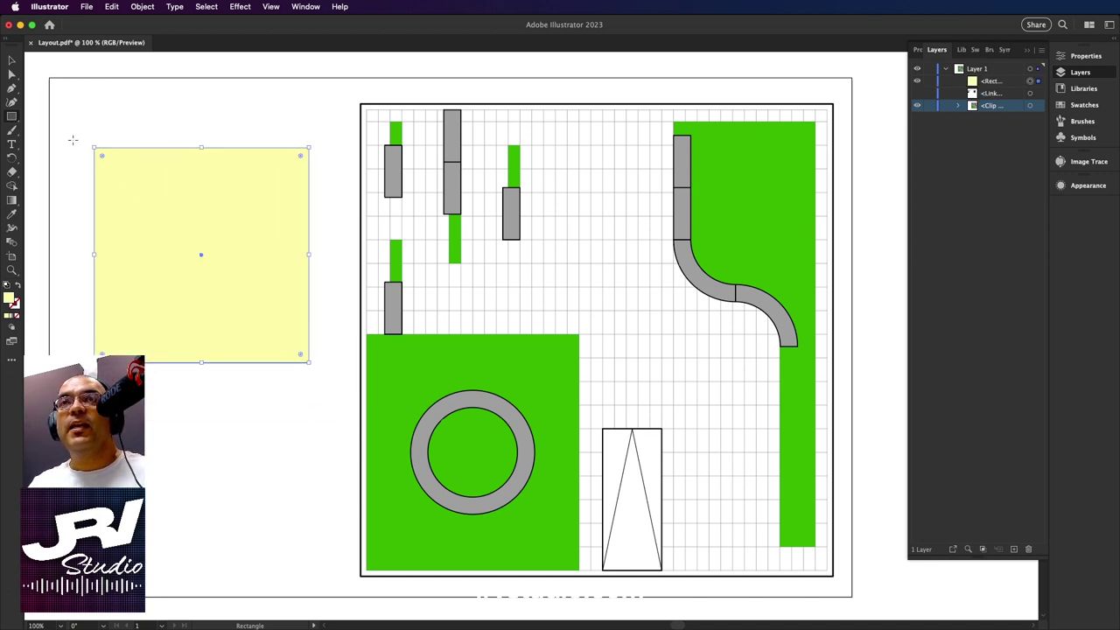
key(v)
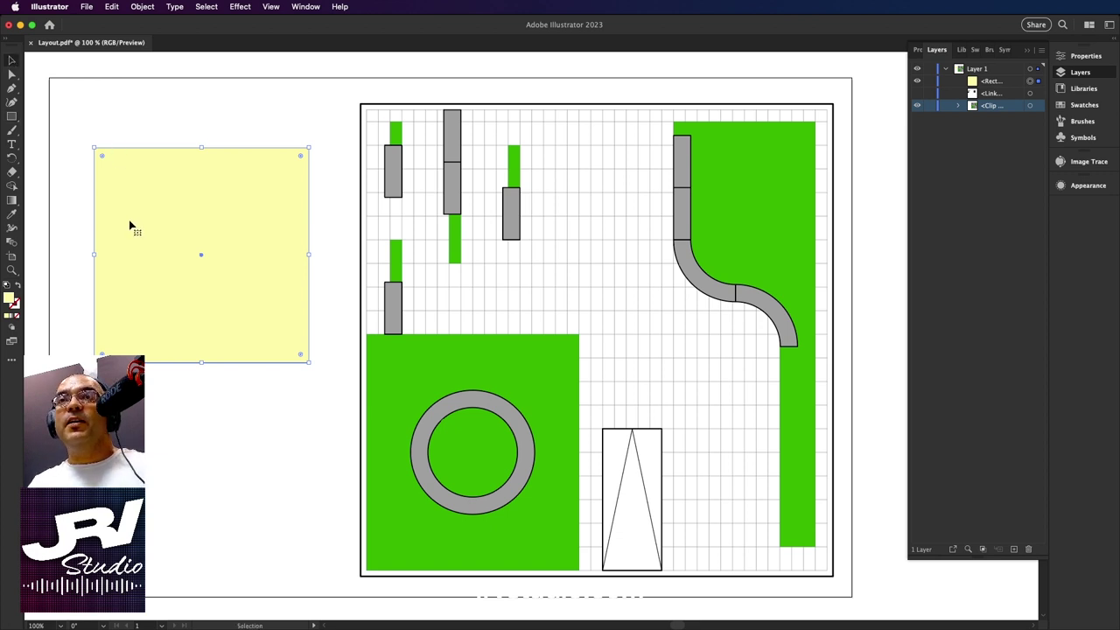
drag(129, 226, 121, 301)
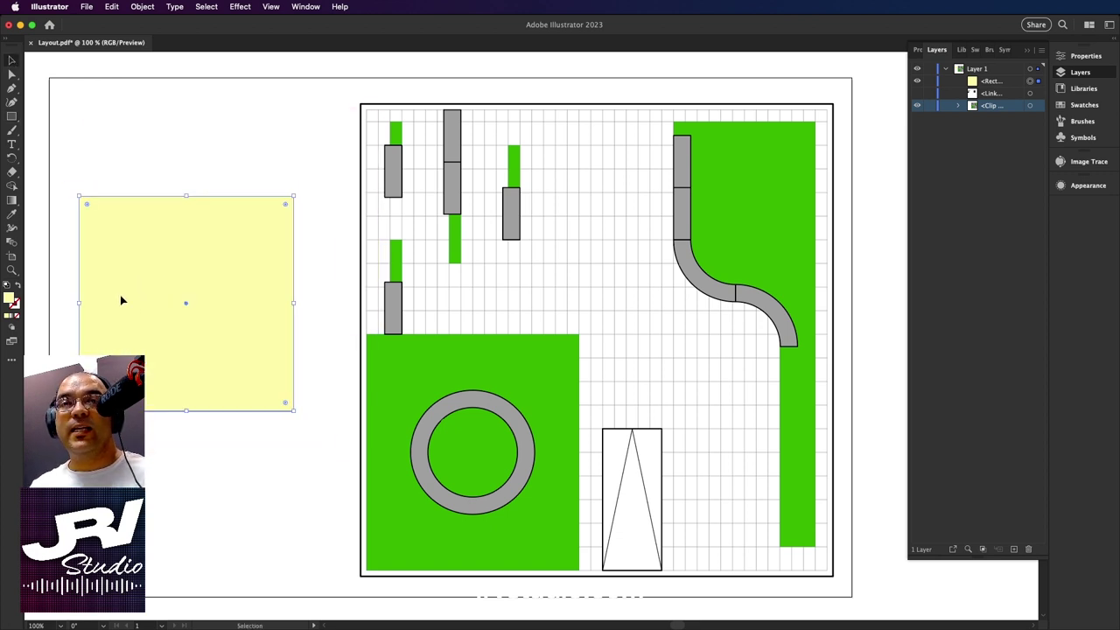
drag(145, 339, 432, 252)
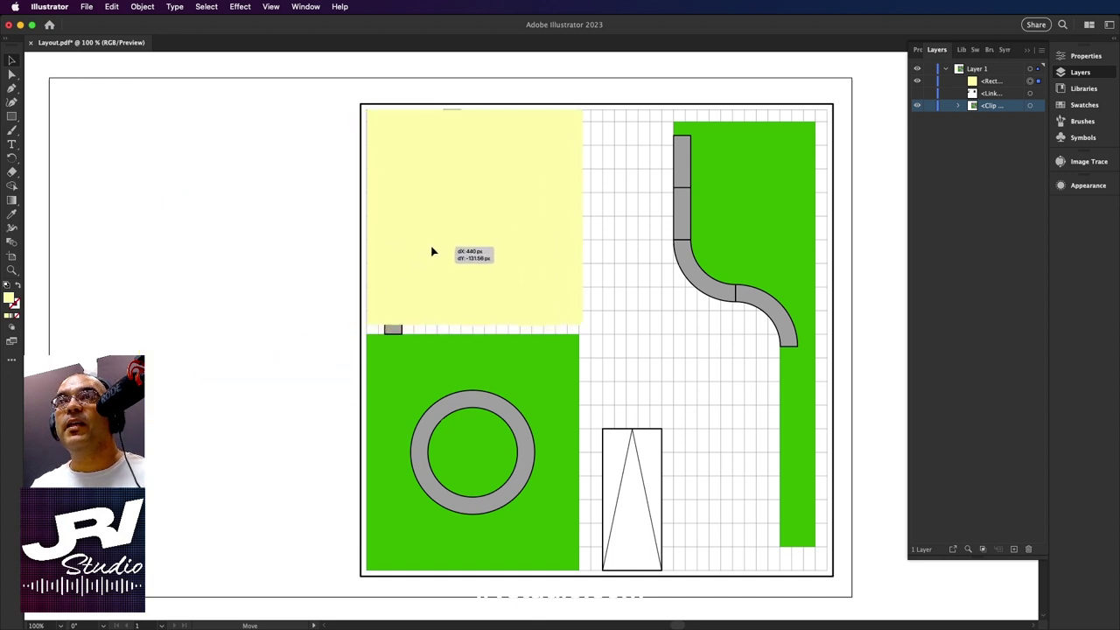
drag(432, 252, 432, 253)
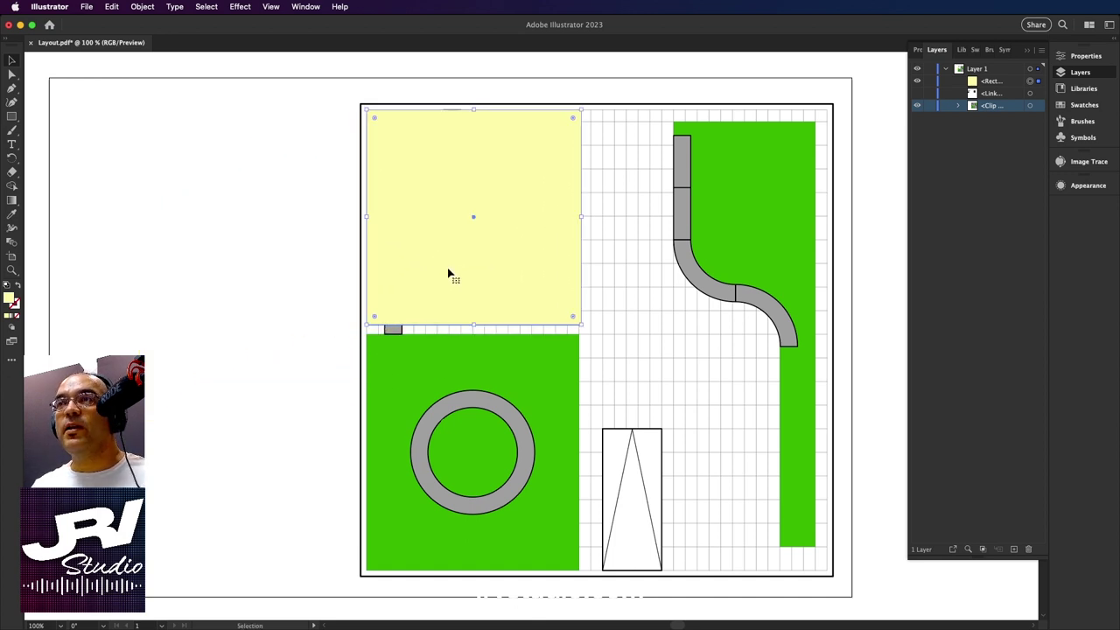
mouse_move(581, 323)
mouse_down()
mouse_move(735, 505)
mouse_move(825, 545)
mouse_move(827, 570)
mouse_up()
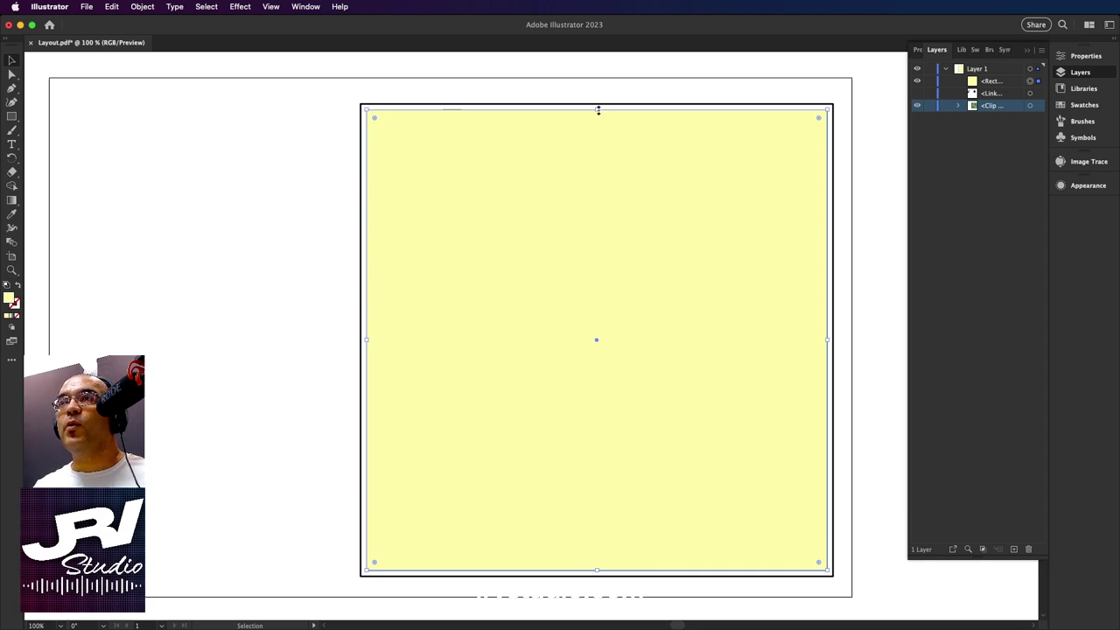
drag(598, 109, 597, 112)
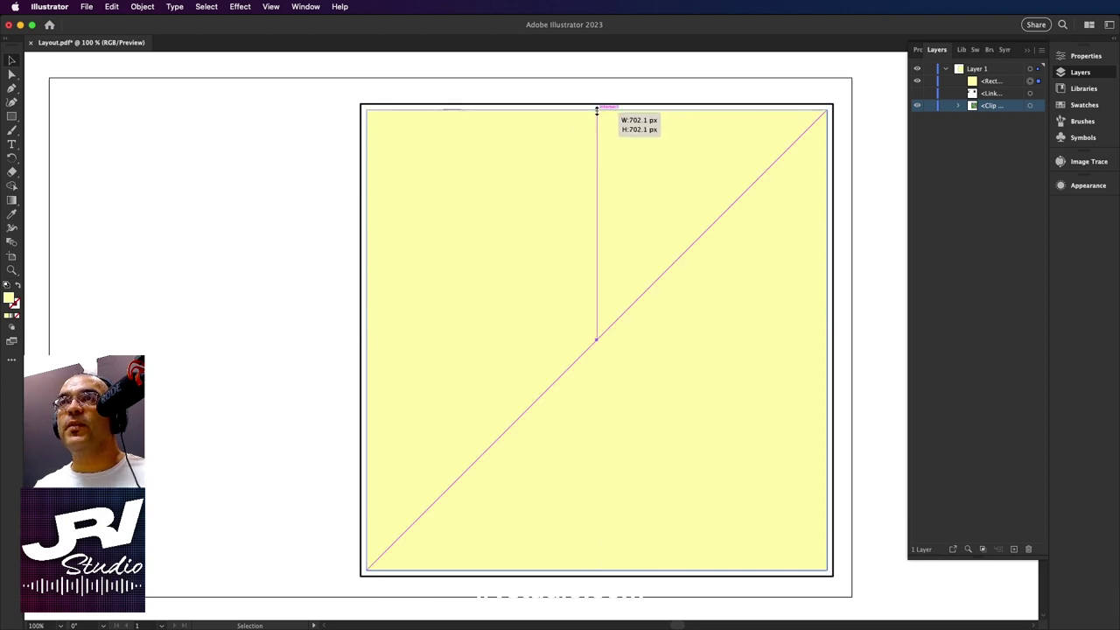
click(268, 307)
click(481, 316)
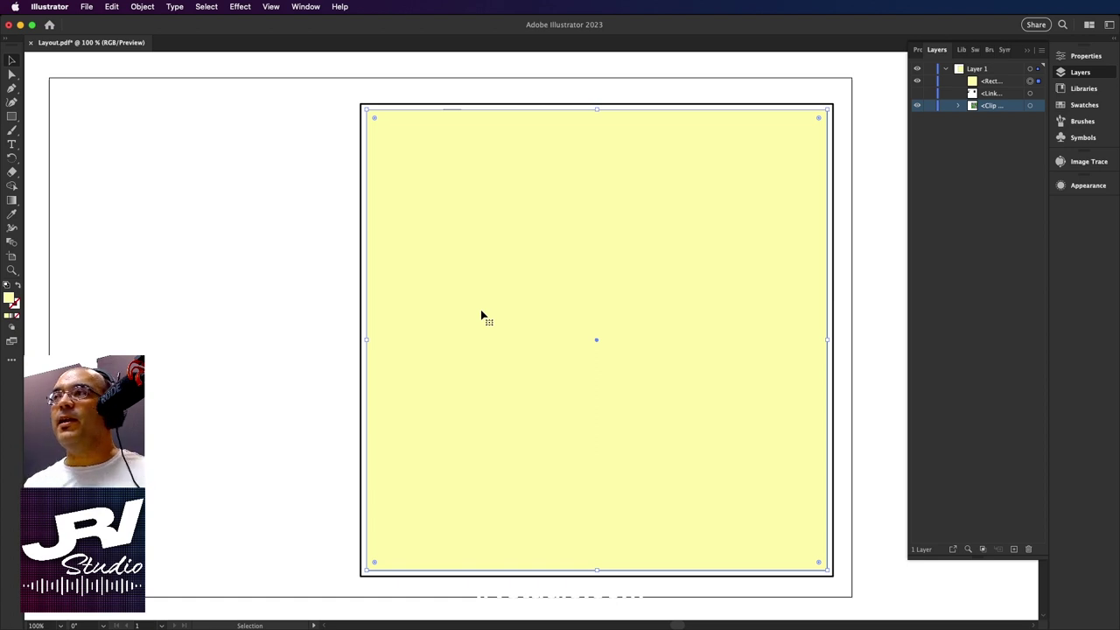
click(1079, 72)
click(1079, 71)
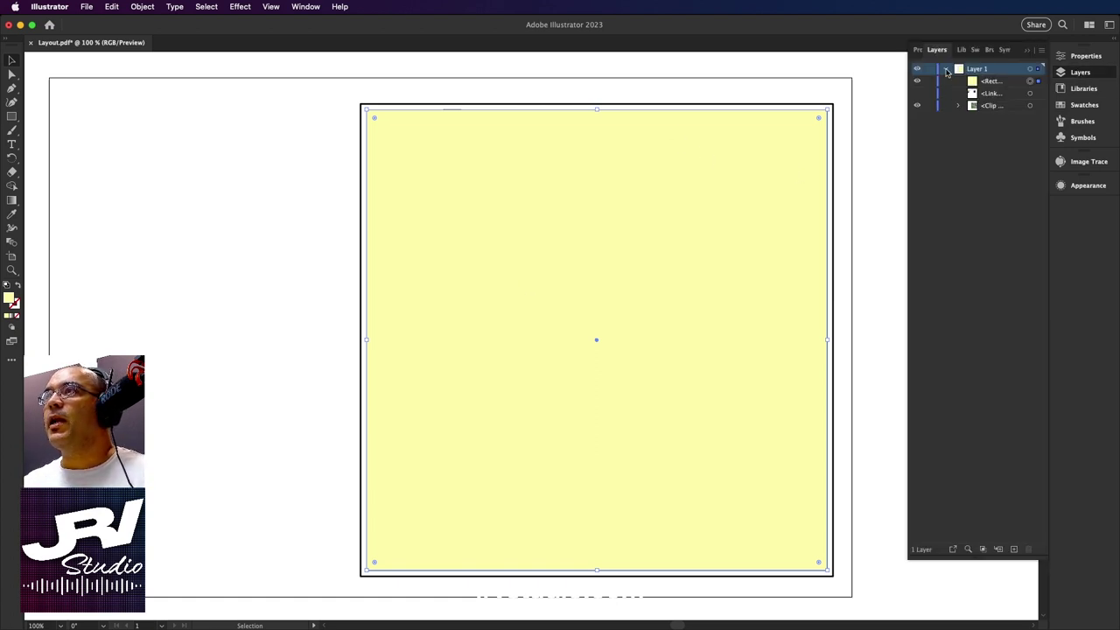
click(946, 70)
click(946, 70)
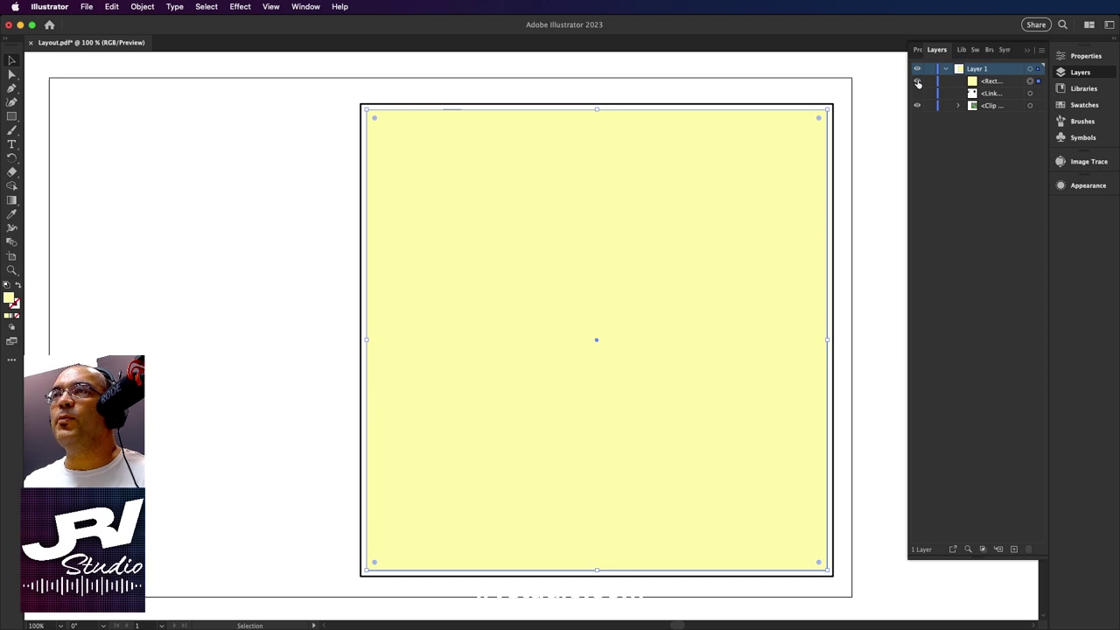
click(918, 82)
click(918, 82)
click(918, 82)
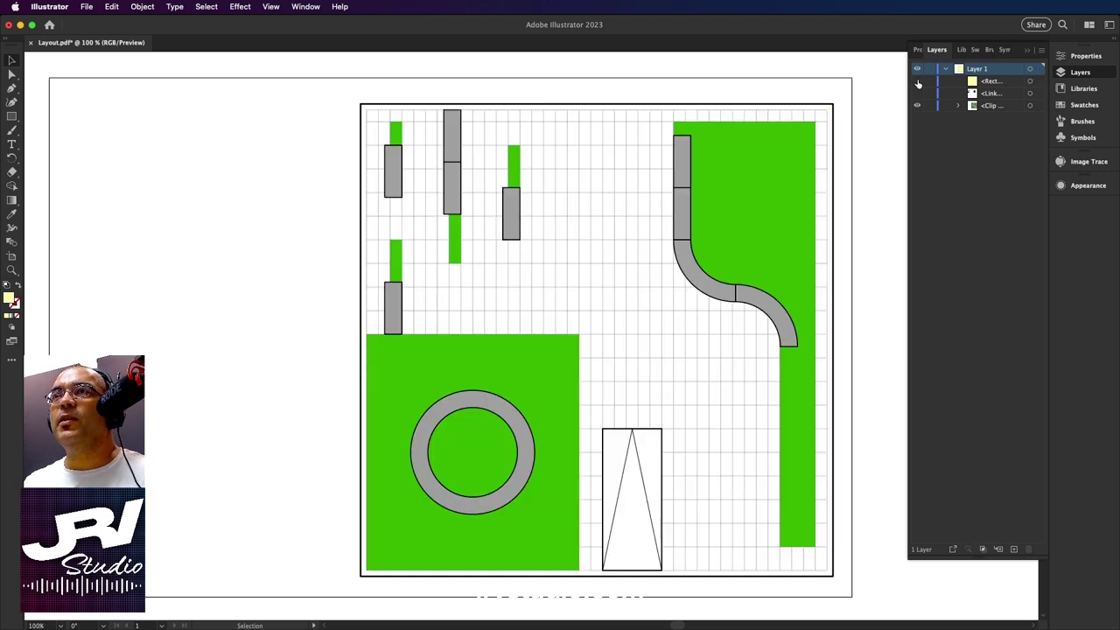
click(918, 82)
click(917, 83)
click(918, 82)
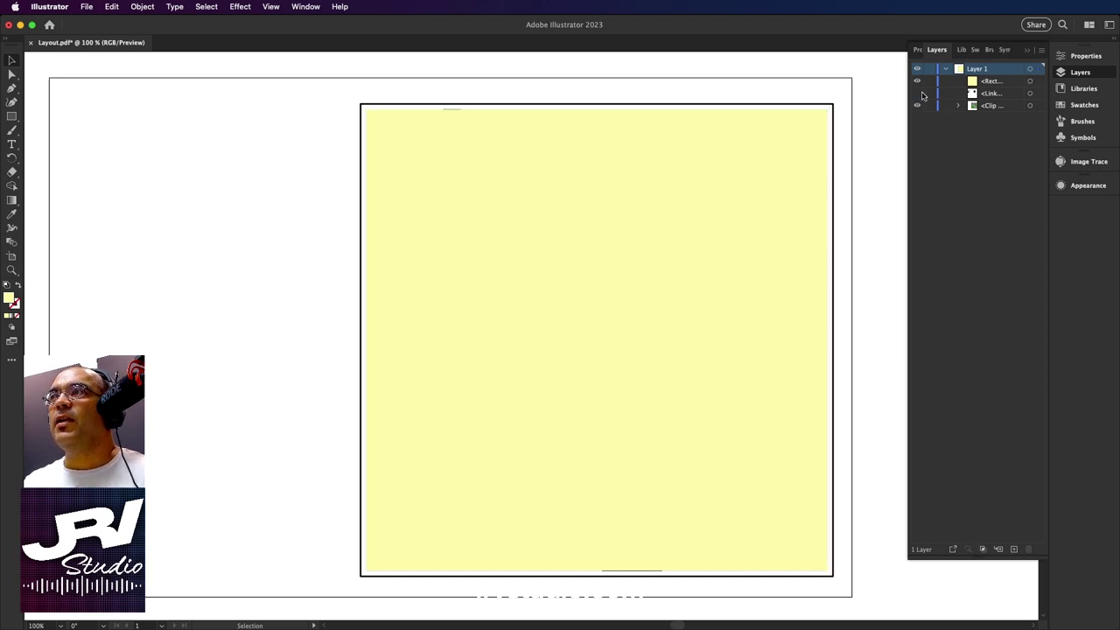
click(917, 93)
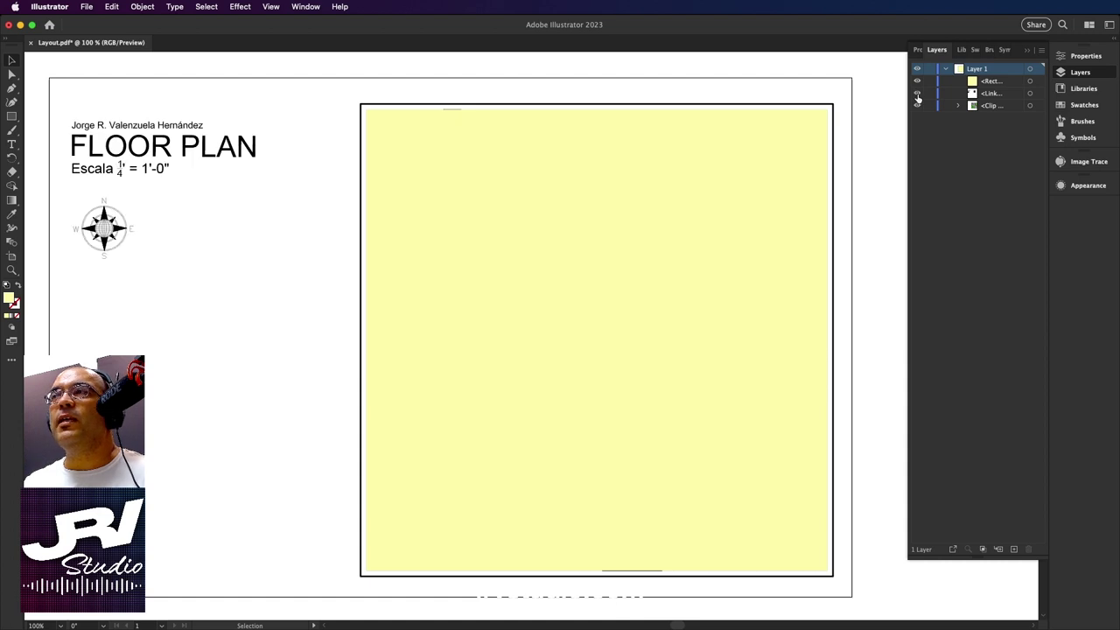
click(918, 82)
click(918, 82)
click(918, 82)
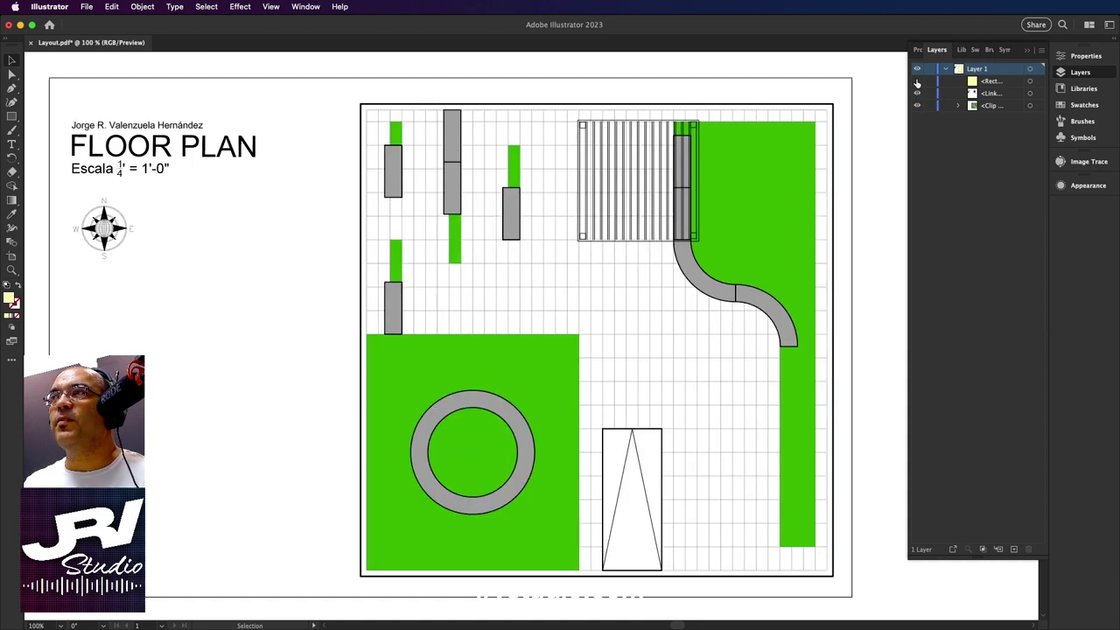
click(918, 83)
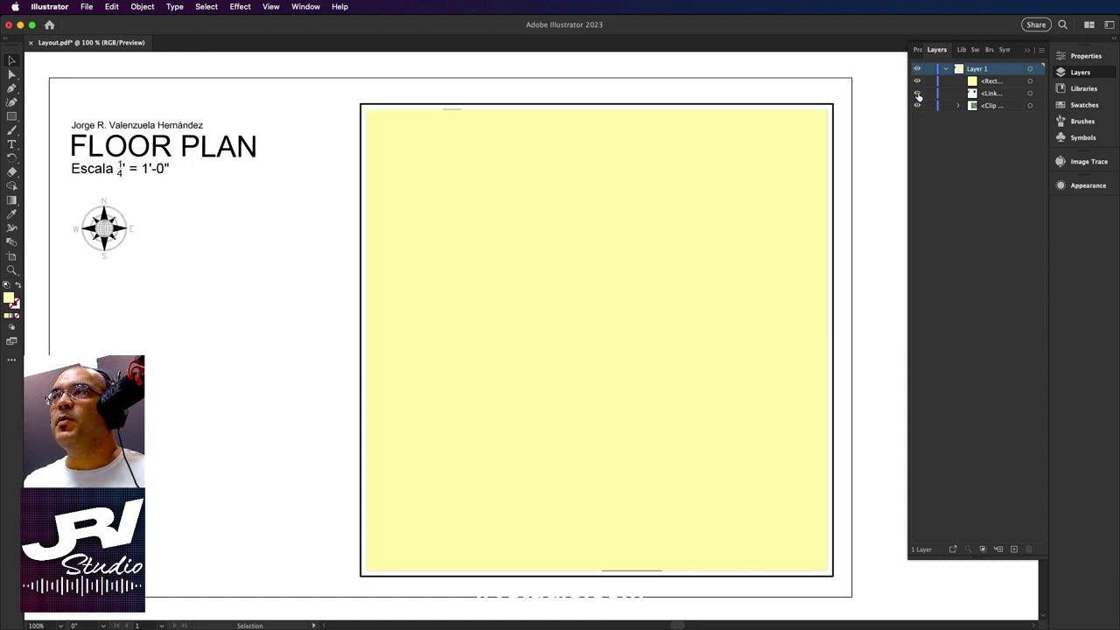
click(917, 94)
click(918, 81)
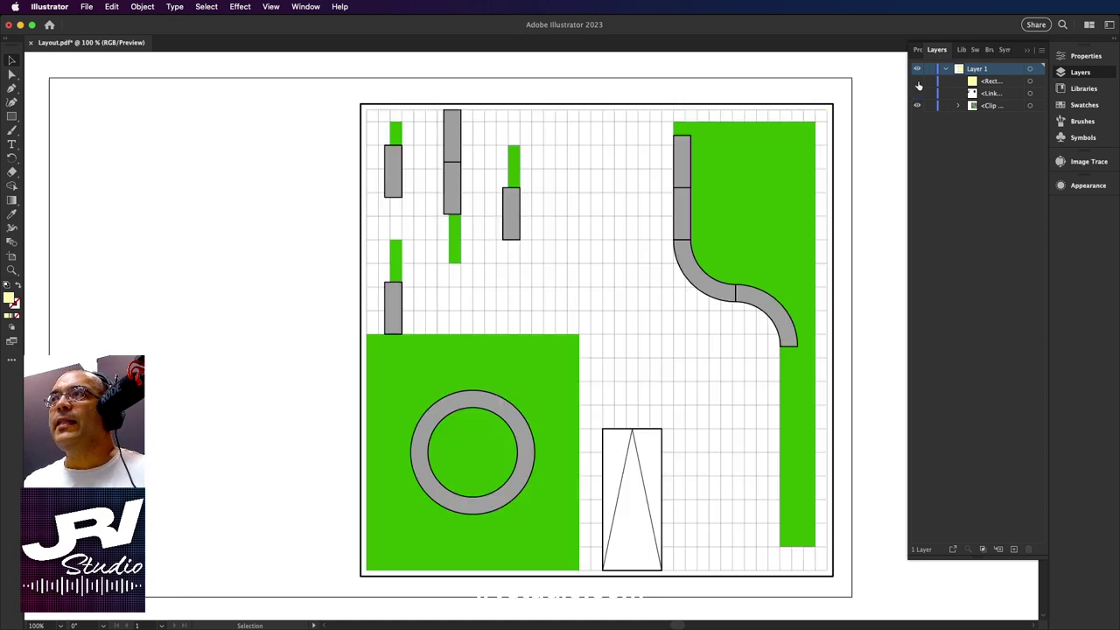
click(918, 83)
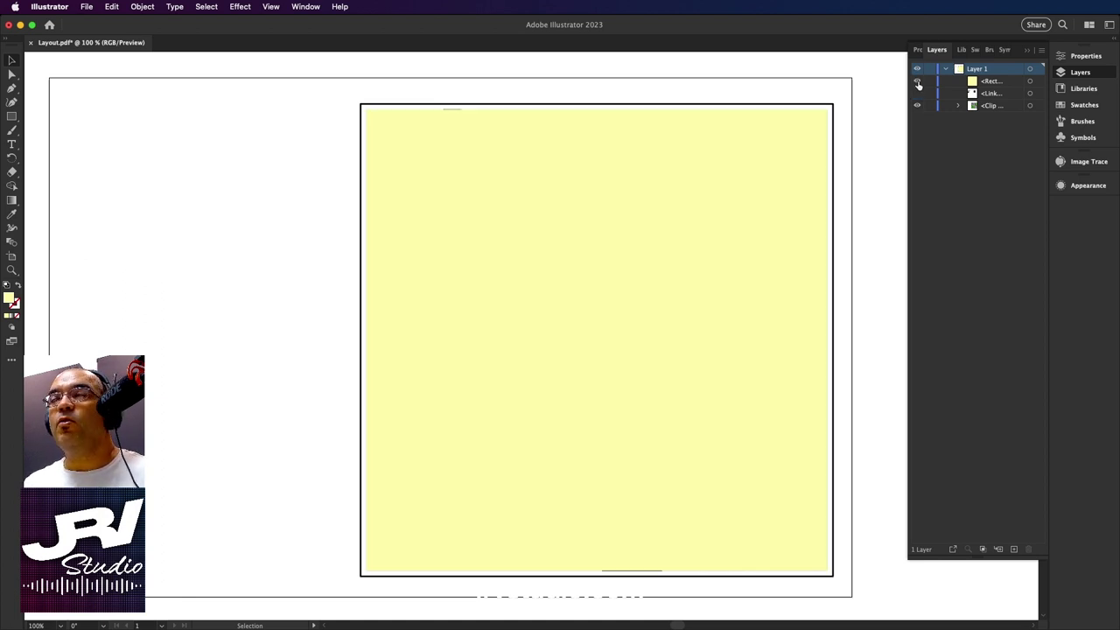
click(1006, 81)
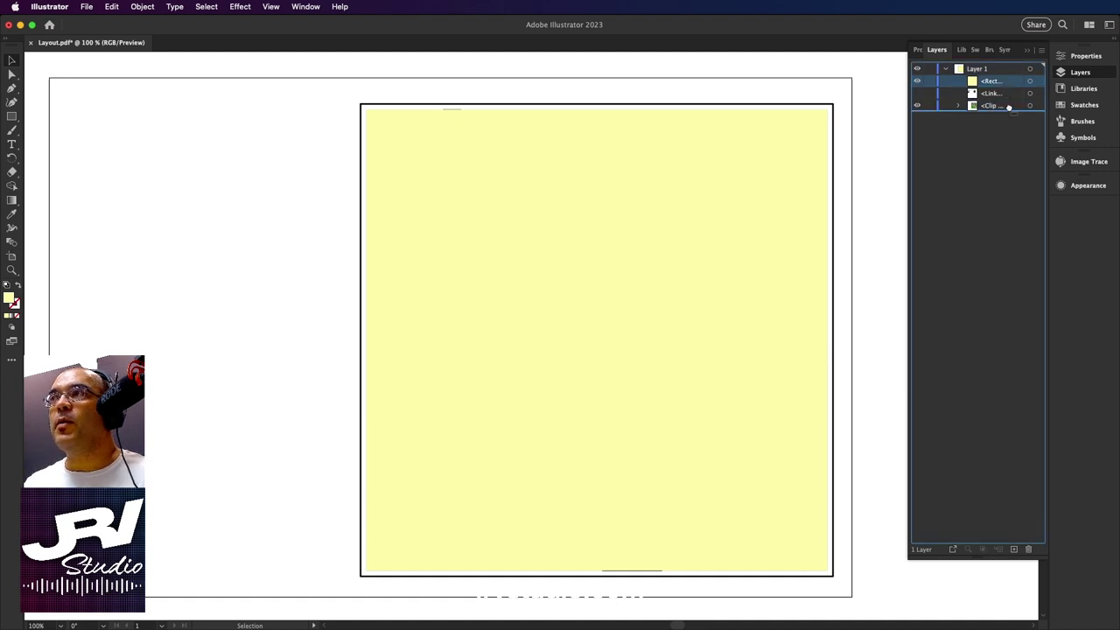
Move the yellow <Rect> sublayer below the <Clip Group> so it sits behind the plan.
mouse_move(1012, 117)
mouse_down()
mouse_move(1010, 99)
mouse_move(1009, 111)
mouse_up()
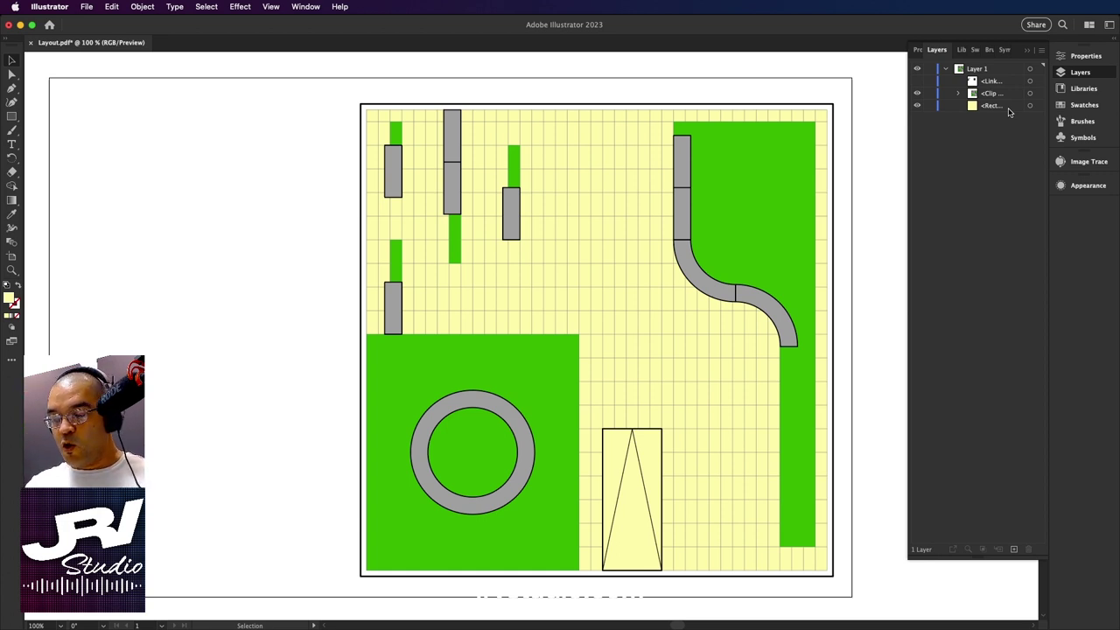
key(a)
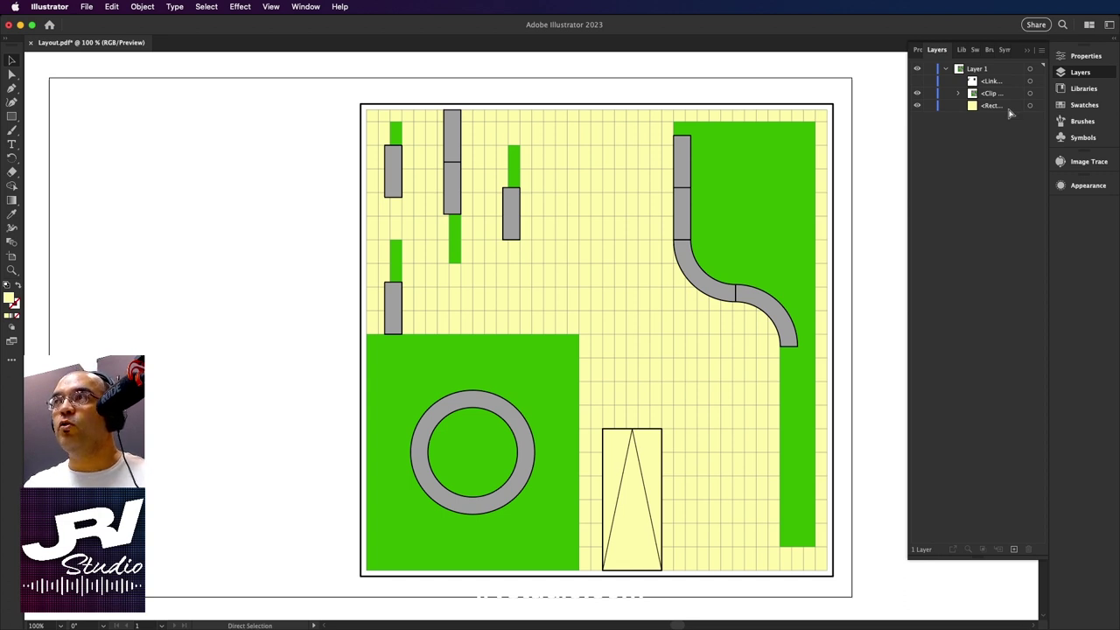
key(v)
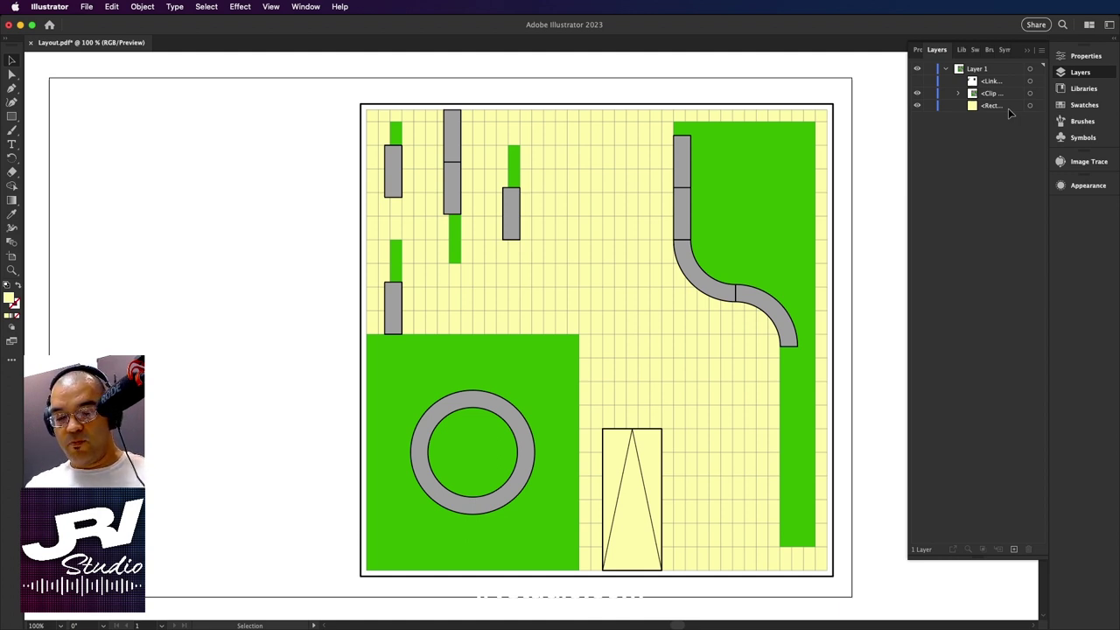
key(shift)
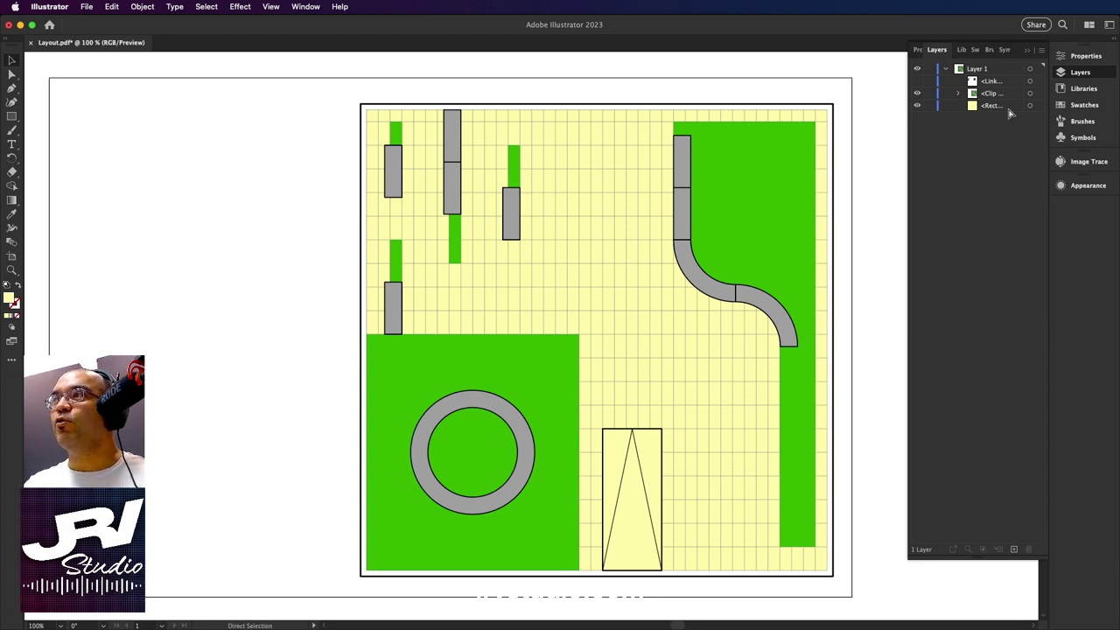
key(shift)
key(v)
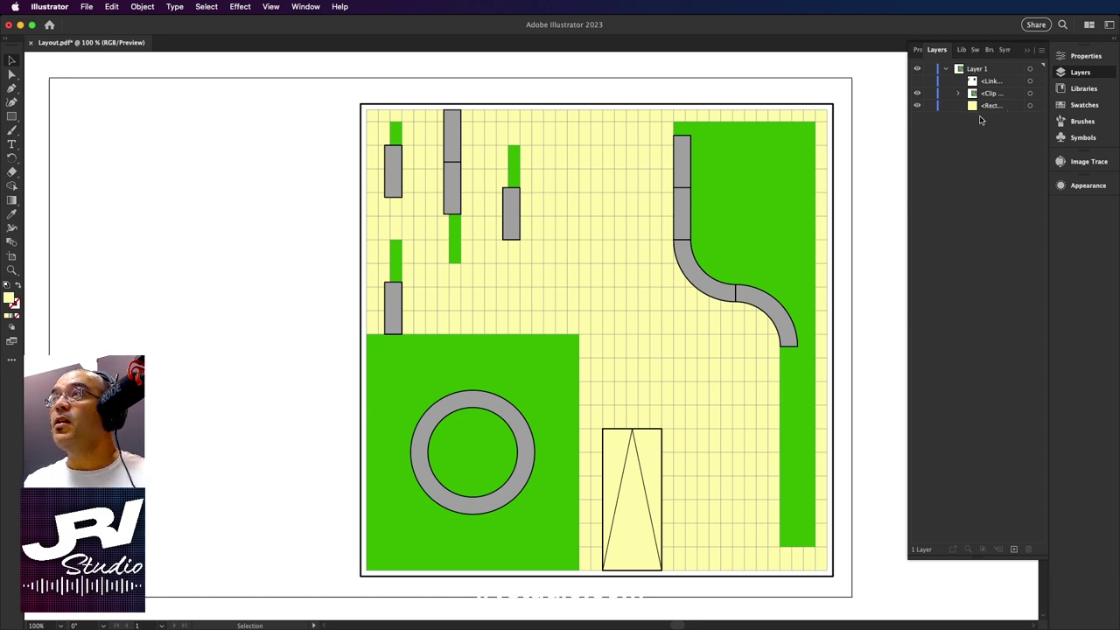
click(573, 140)
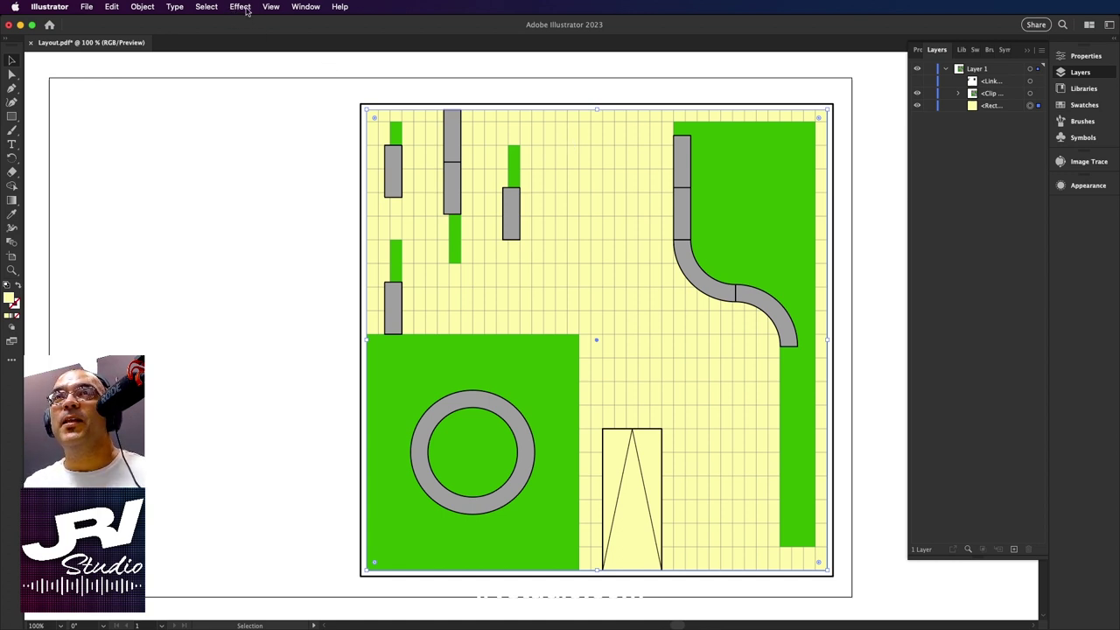
click(144, 7)
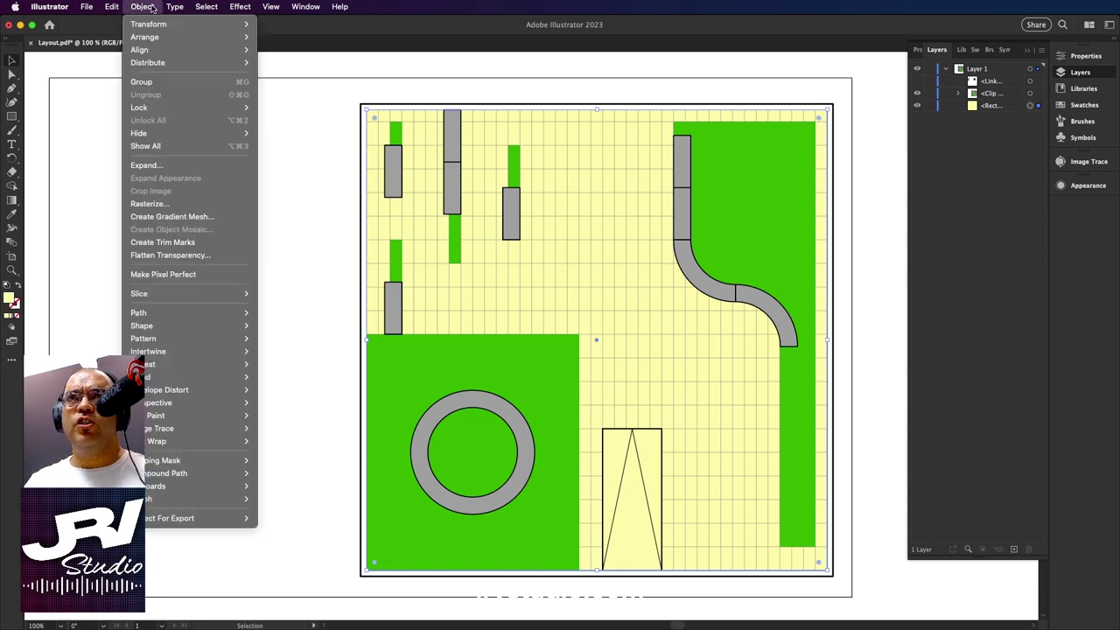
mouse_move(146, 37)
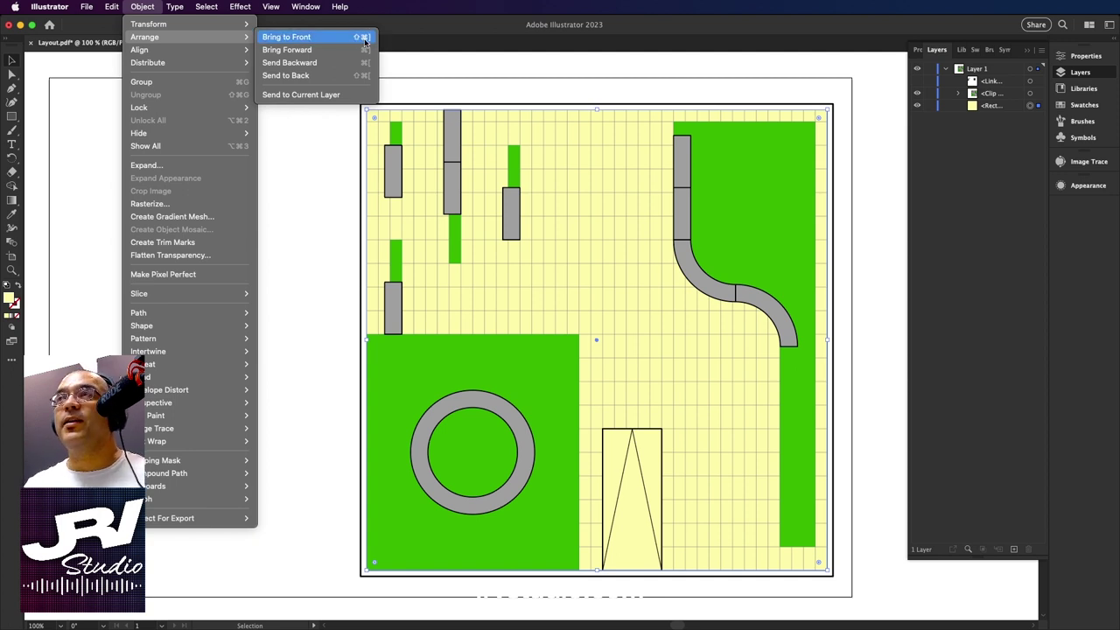
click(365, 42)
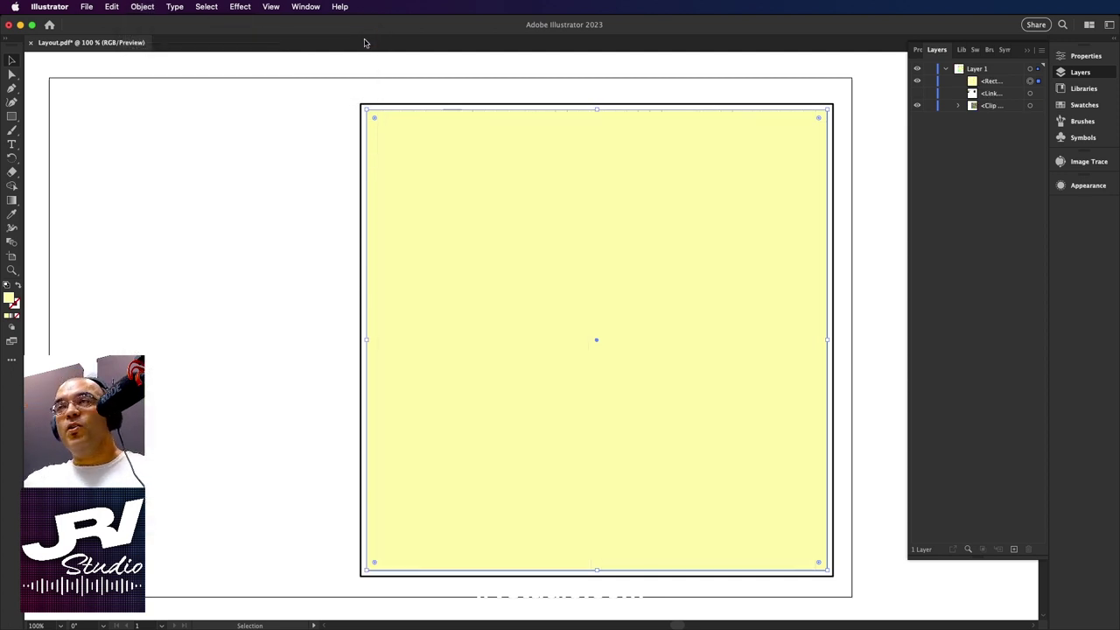
click(142, 6)
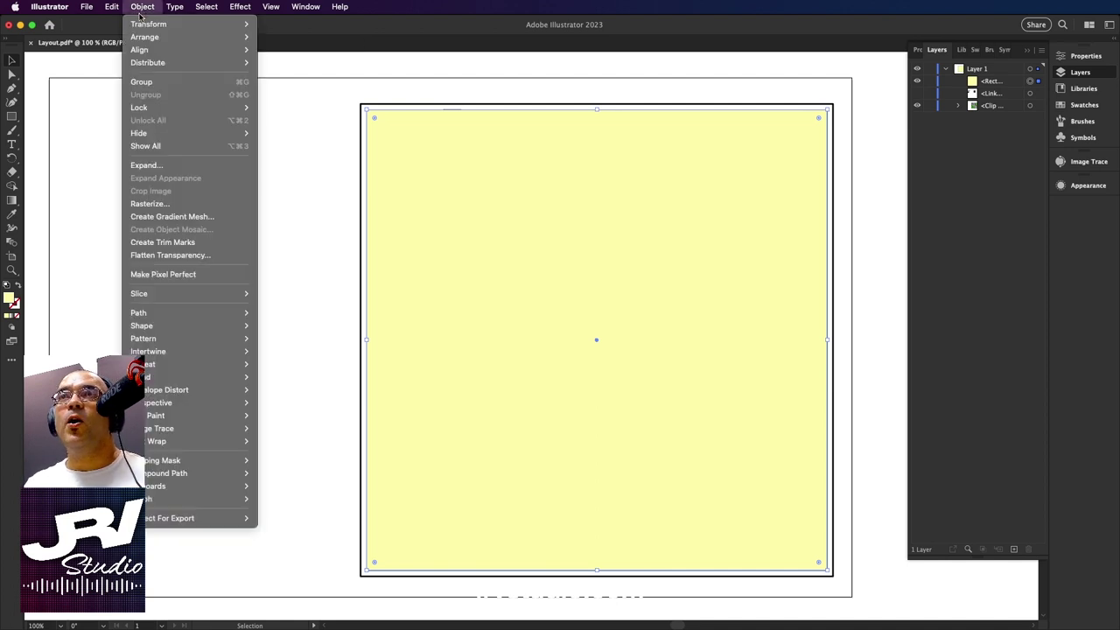
mouse_move(145, 36)
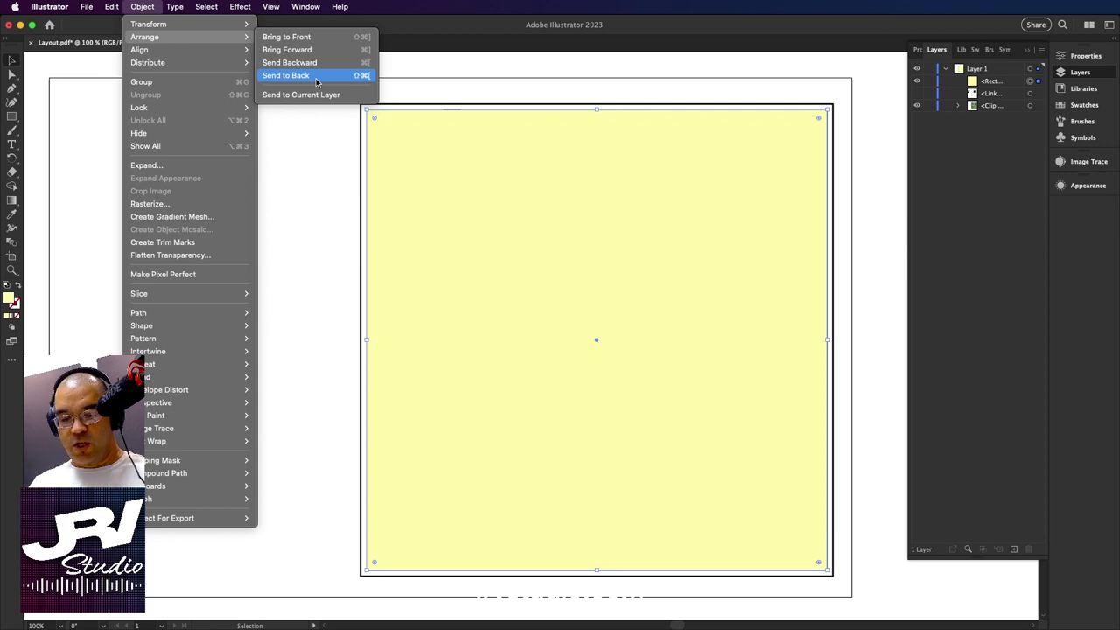
click(316, 81)
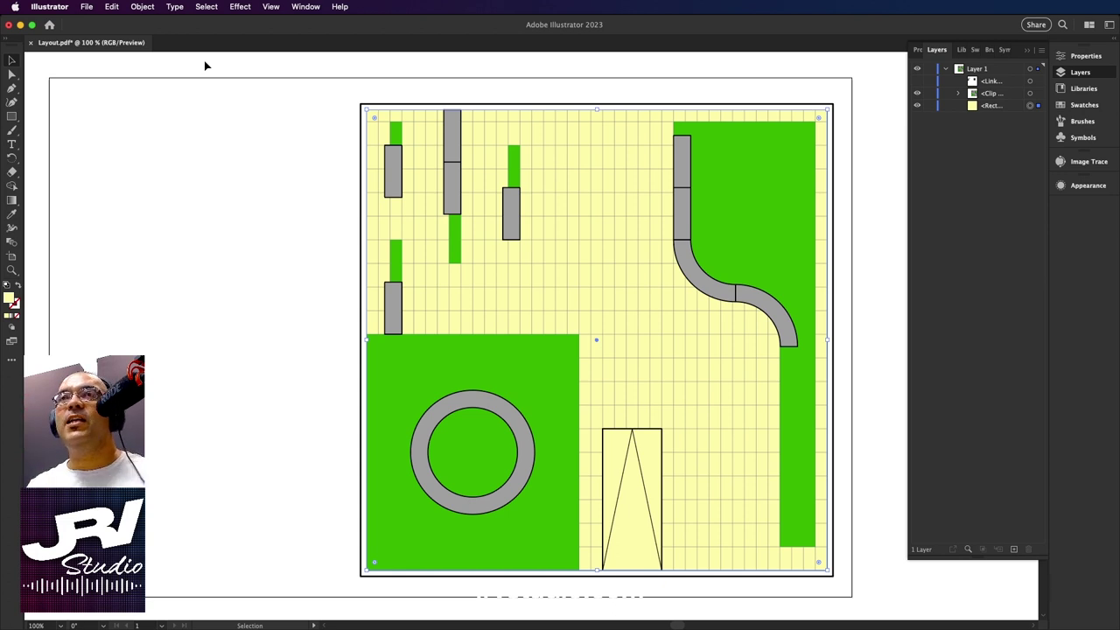
click(138, 8)
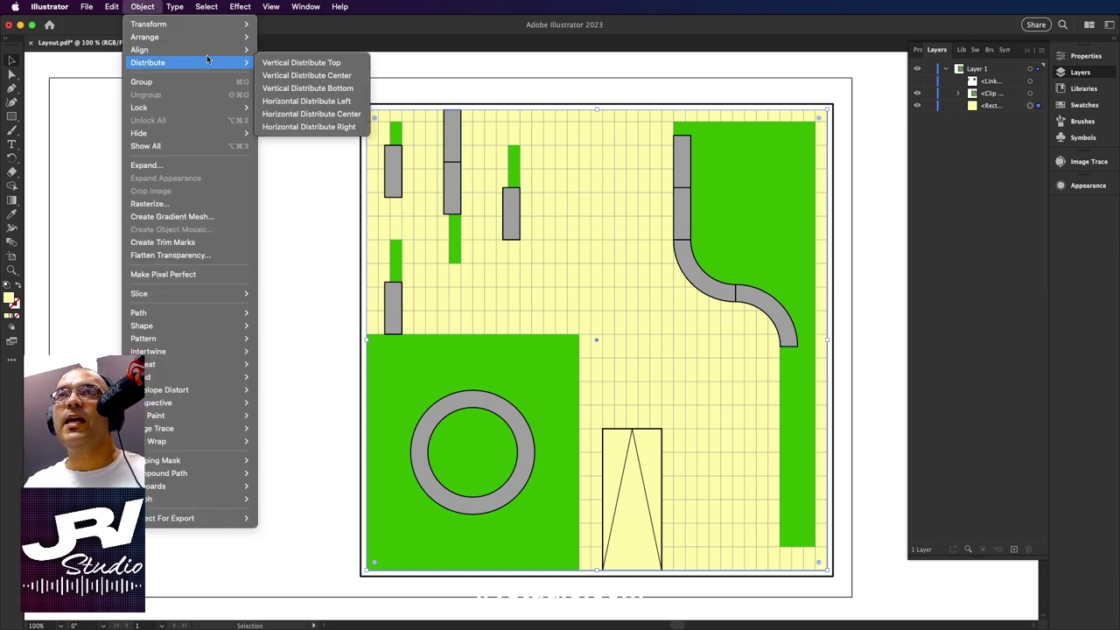
mouse_move(145, 37)
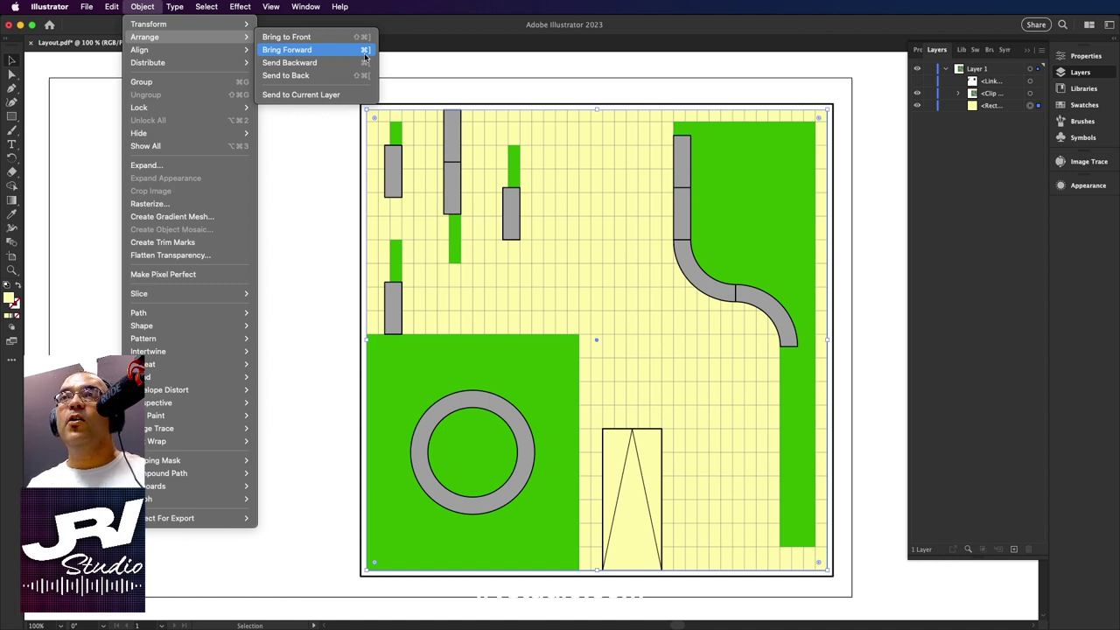
click(468, 64)
key(a)
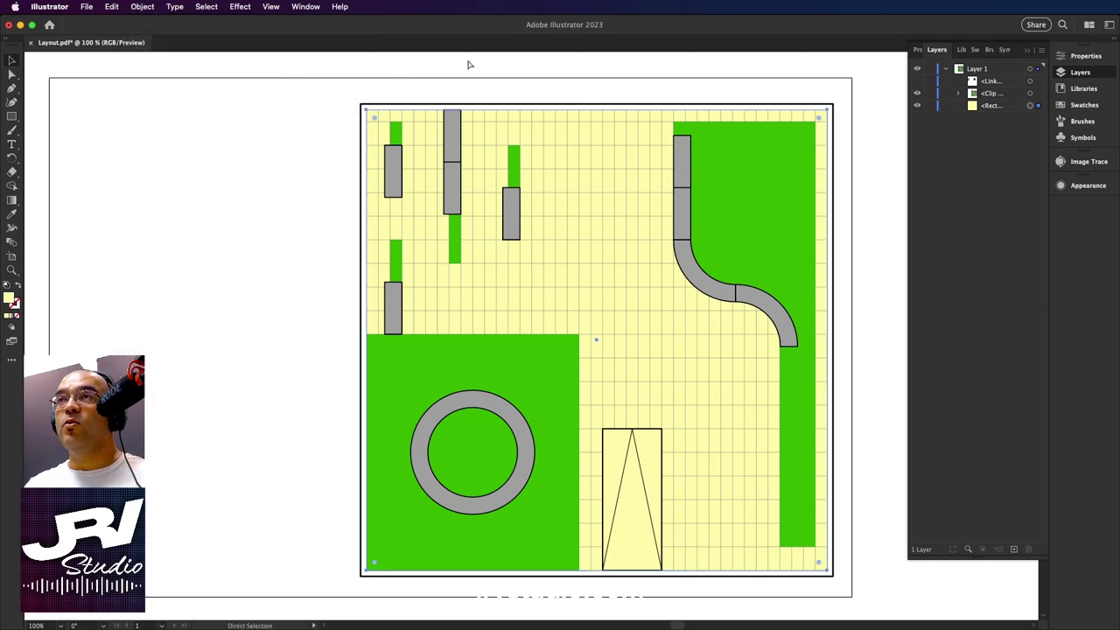
key(super+shift+bracketright)
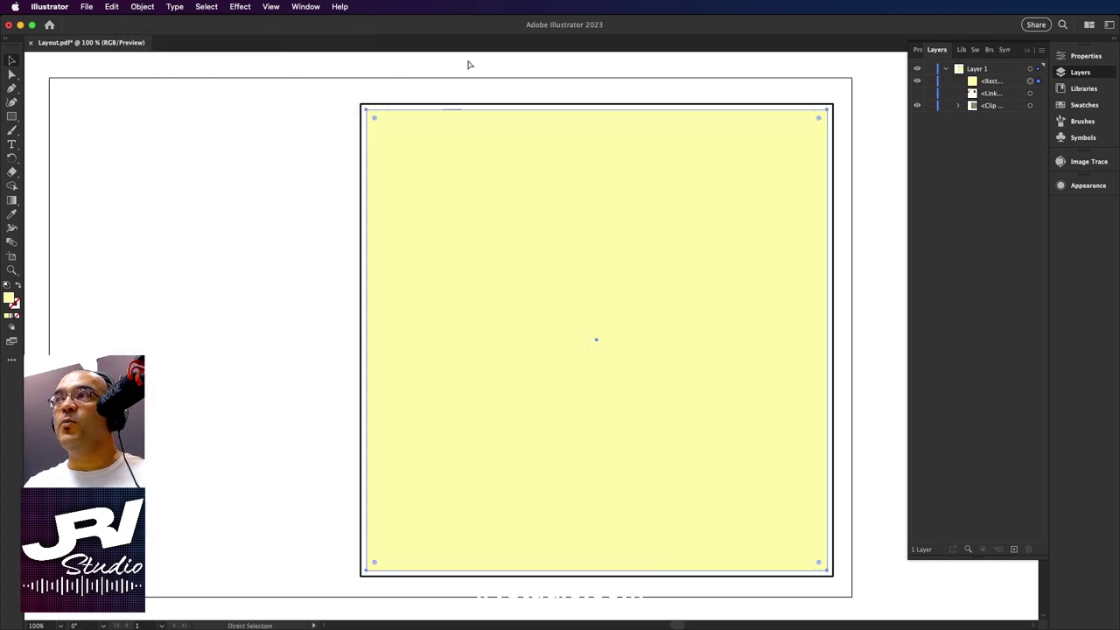
key(super+shift+bracketleft)
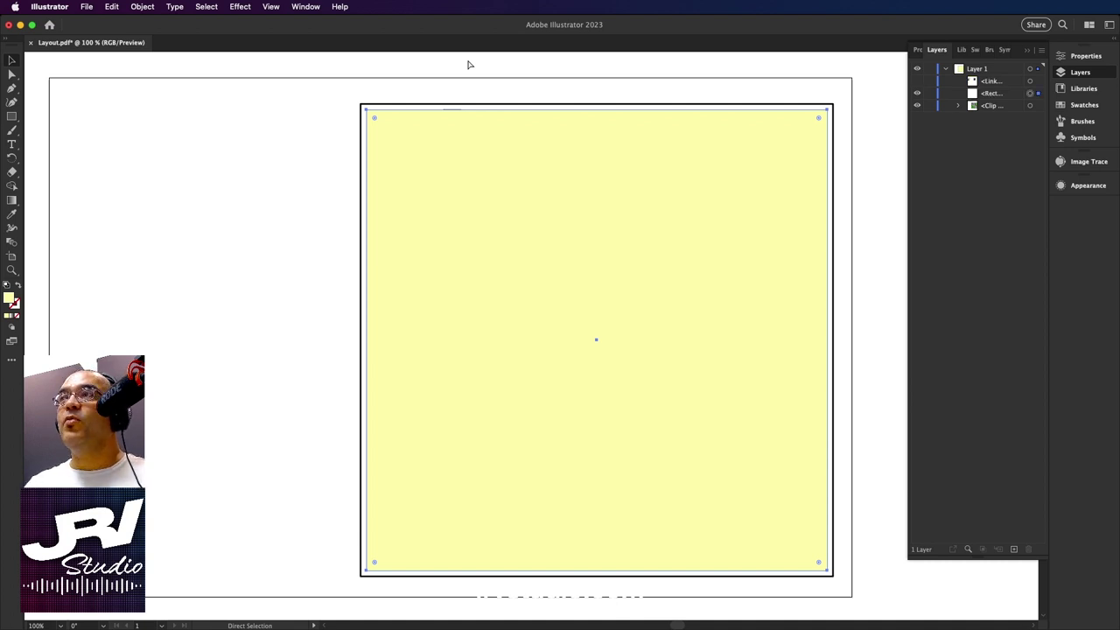
key(v)
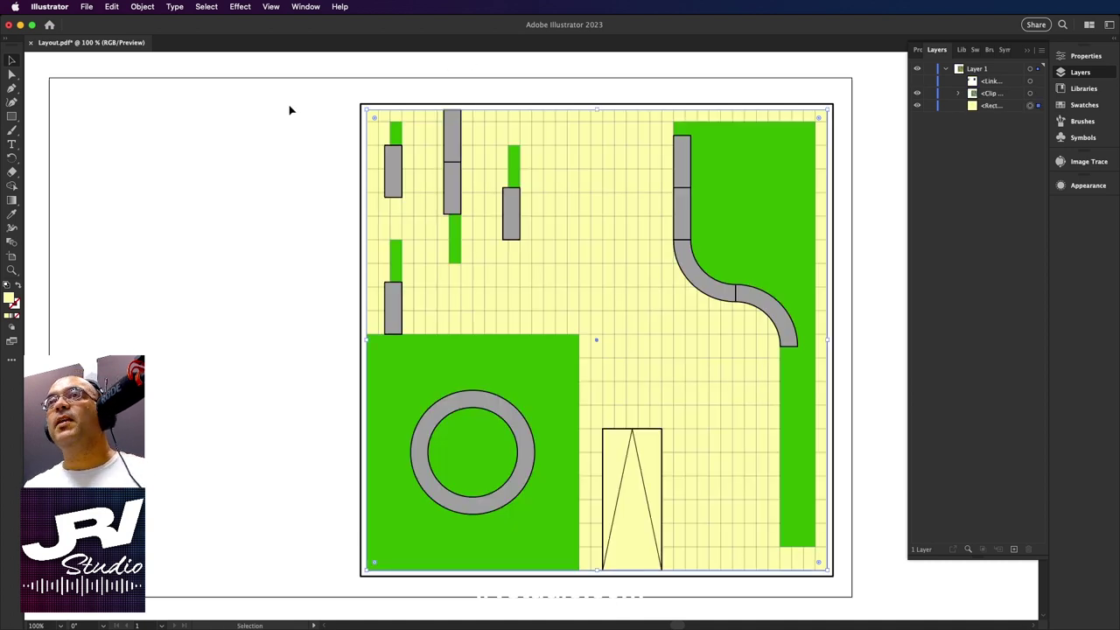
click(292, 109)
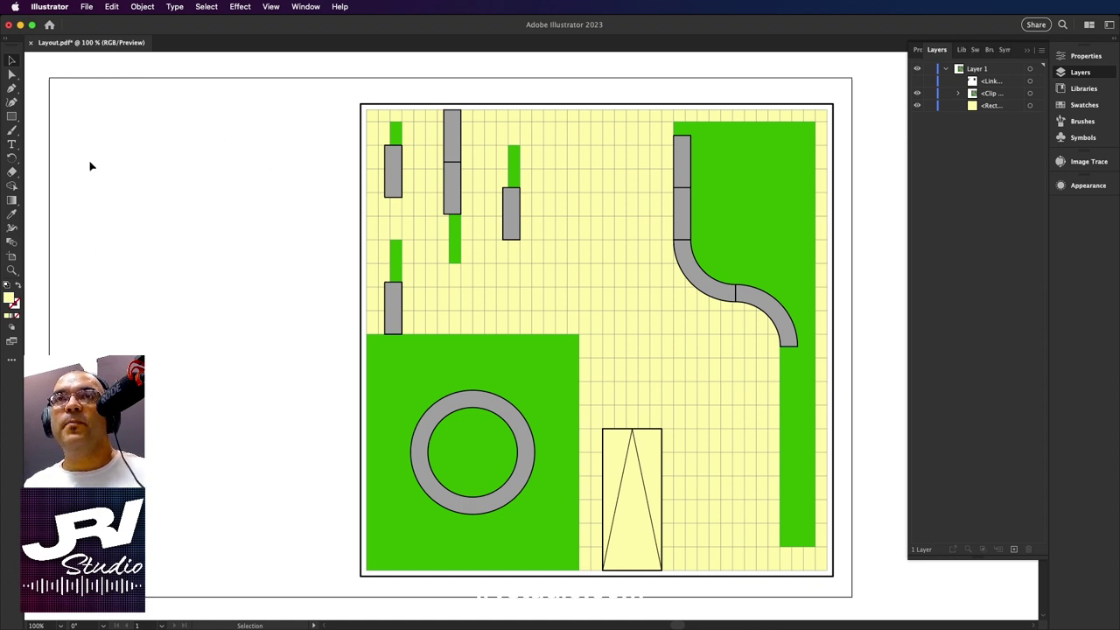
Paint the plan's outer border dark brown, then hide the Clip Group layer.
click(10, 361)
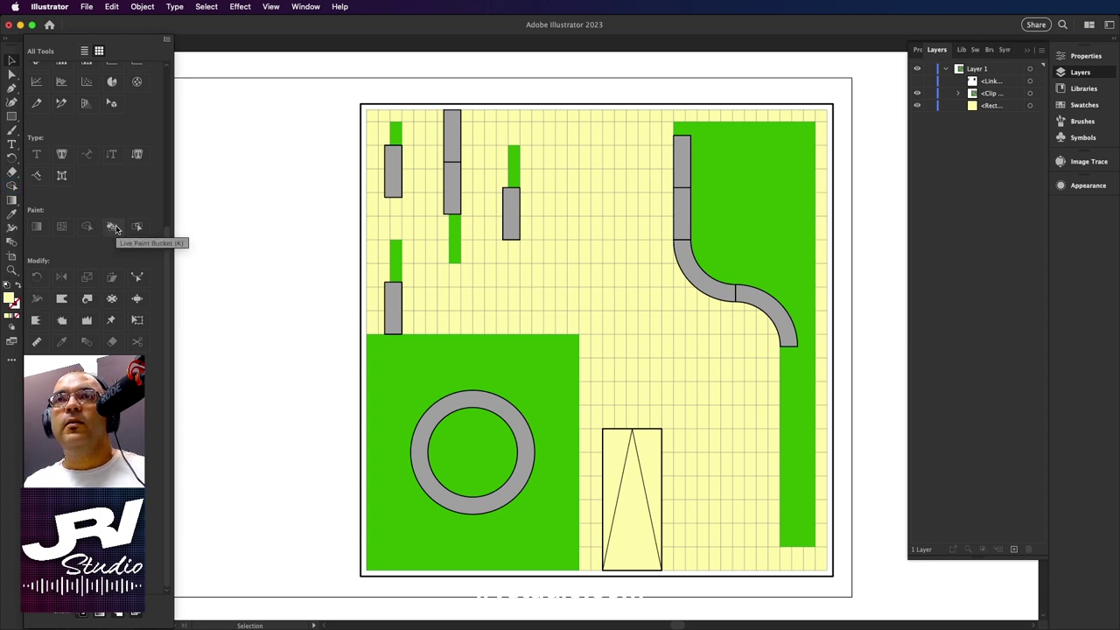
click(114, 228)
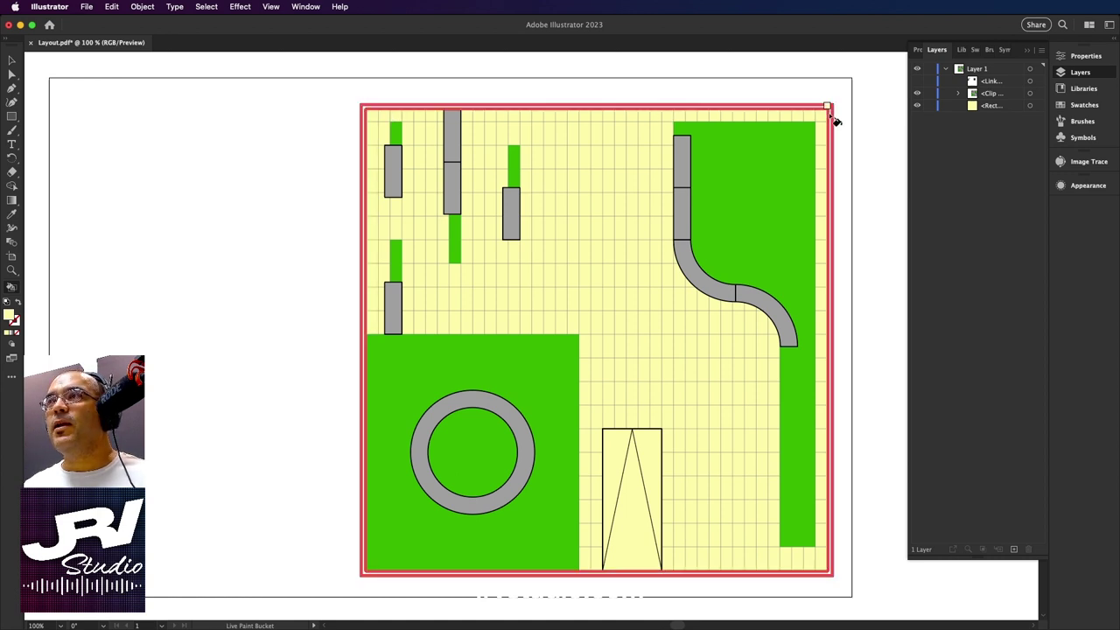
double_click(9, 315)
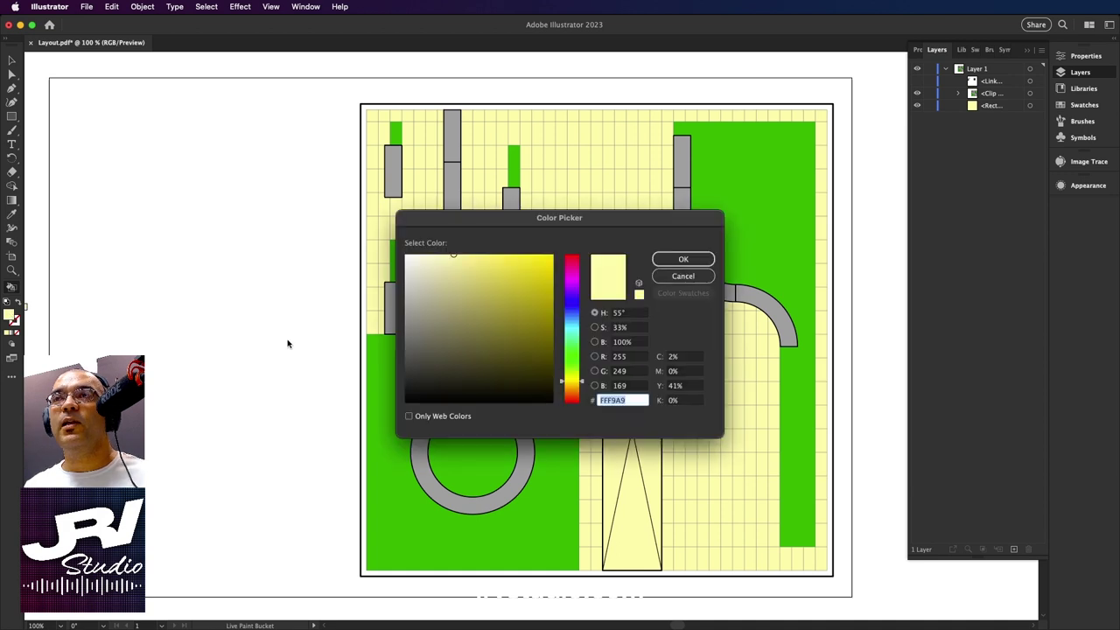
drag(567, 375, 570, 385)
click(553, 351)
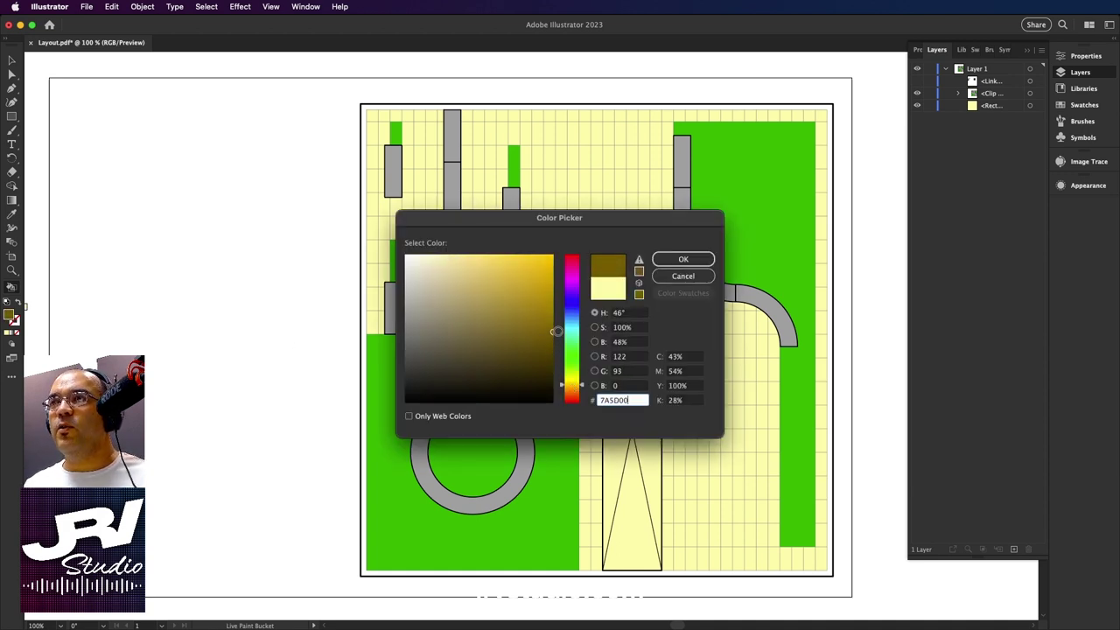
mouse_move(553, 352)
mouse_down()
mouse_move(557, 324)
mouse_move(560, 344)
mouse_up()
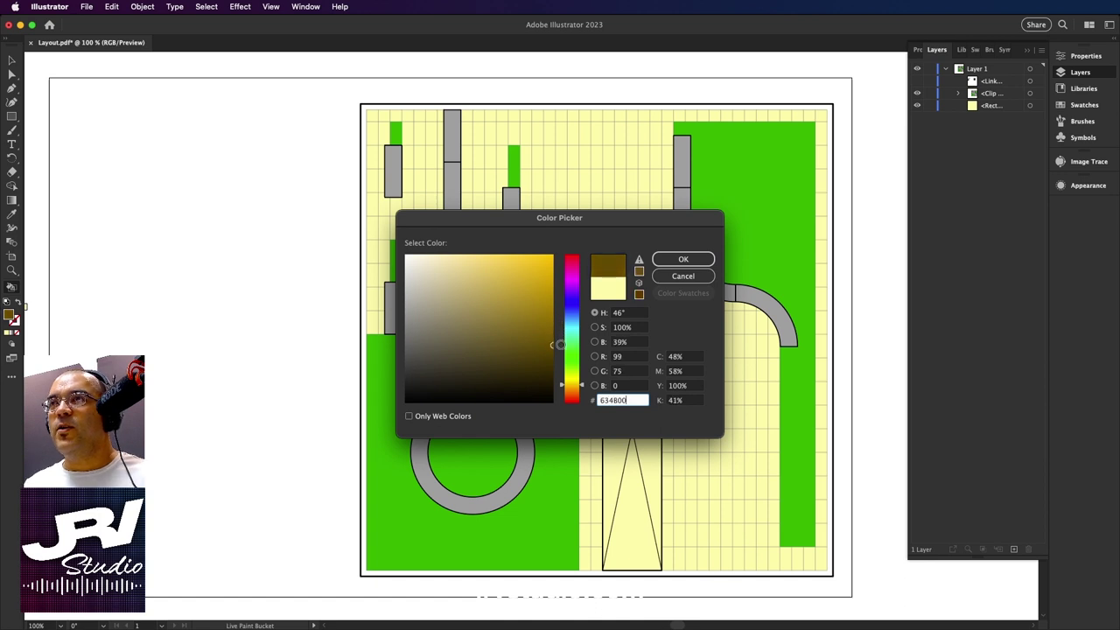
click(683, 259)
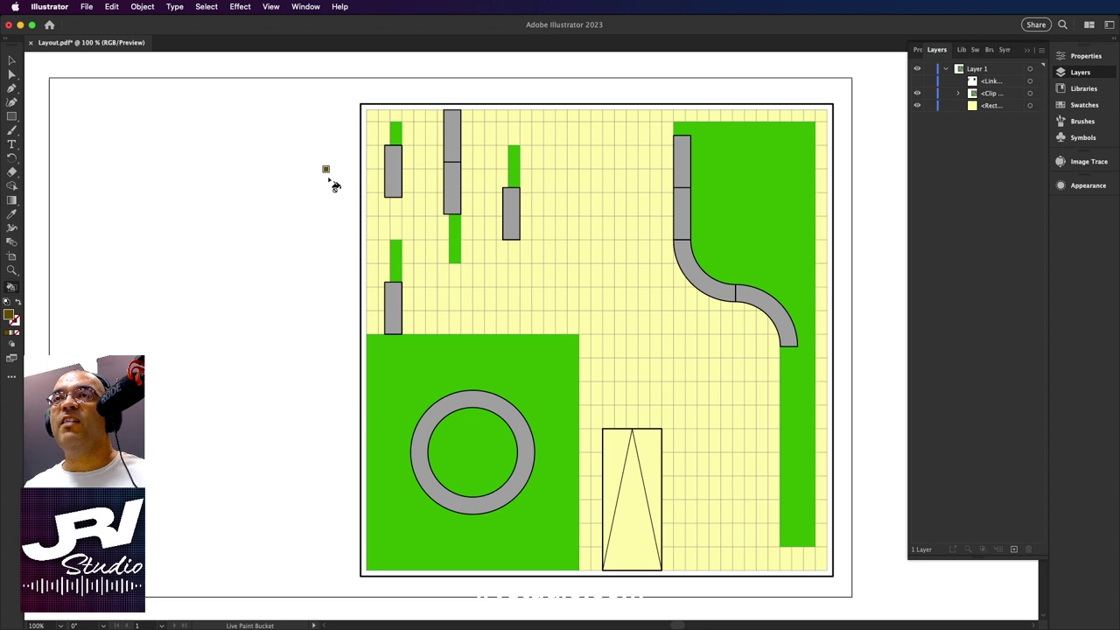
click(374, 107)
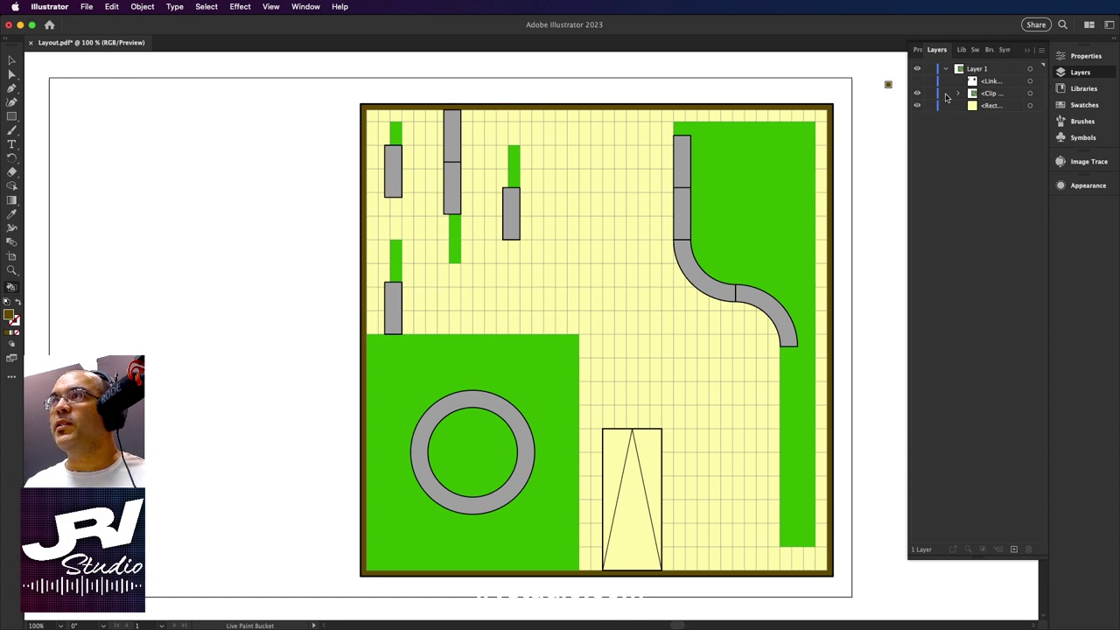
click(917, 93)
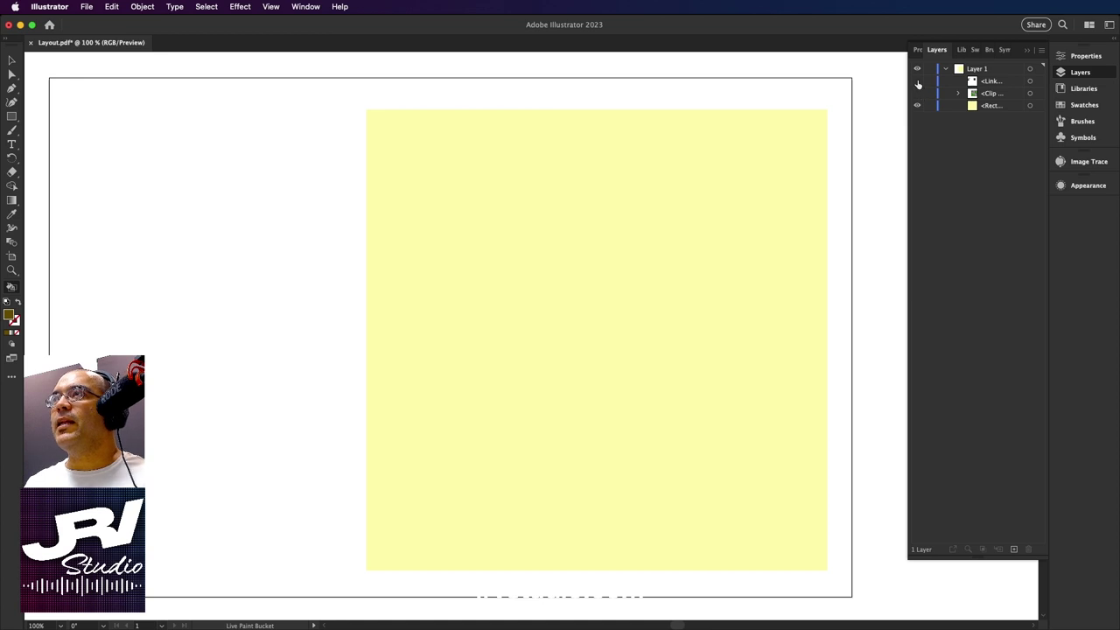
Show the Link layer, hide the Rectangle layer, and zoom in to inspect the pergola.
click(917, 82)
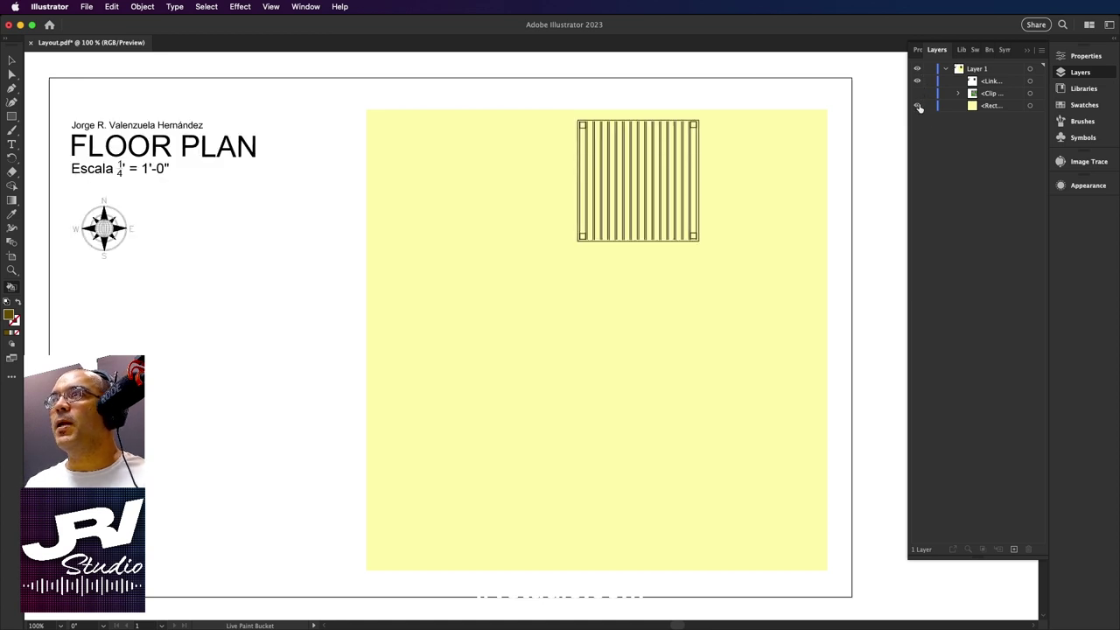
click(917, 106)
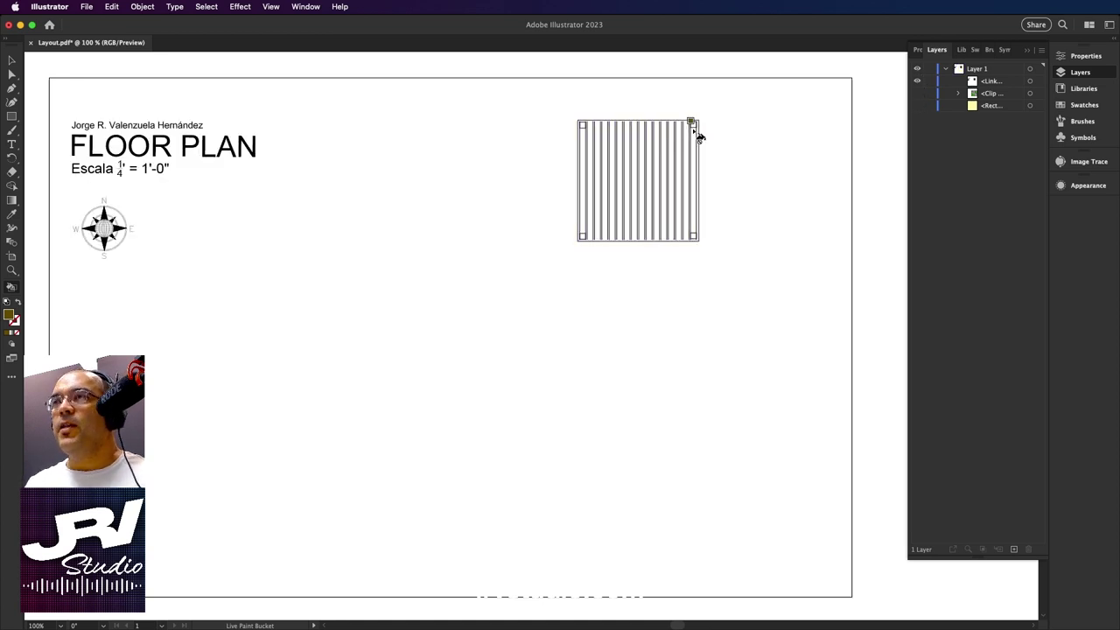
key(v)
key(super+equal)
key(super+equal)
key(super+equal)
mouse_move(705, 117)
mouse_down()
mouse_move(558, 370)
mouse_move(492, 455)
mouse_up()
key(k)
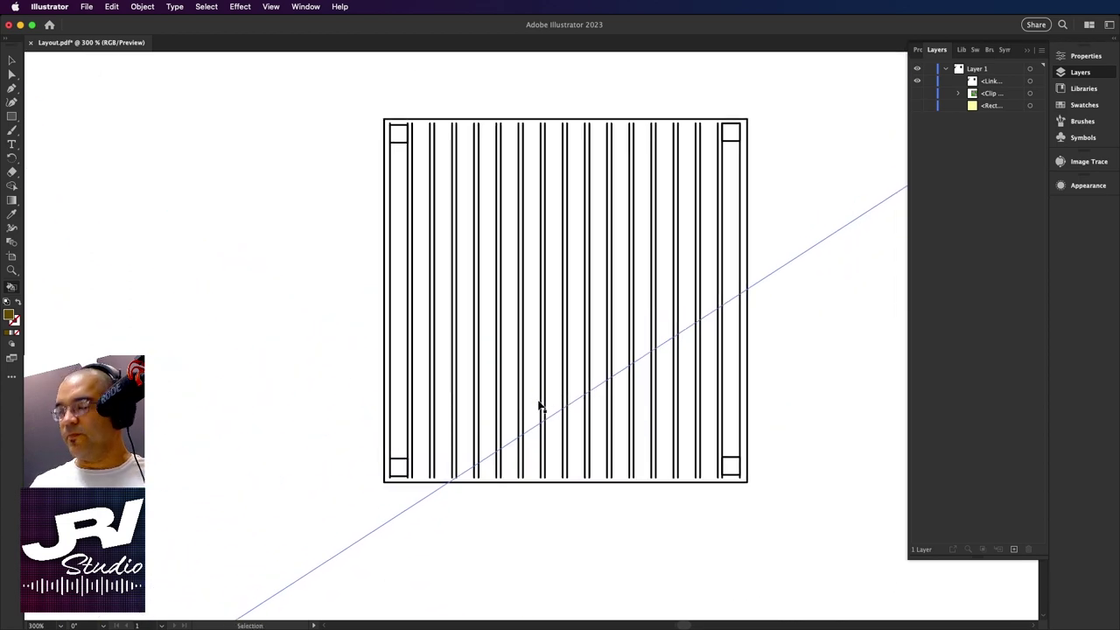
key(super+equal)
key(super+minus)
key(super+minus)
key(super+minus)
key(a)
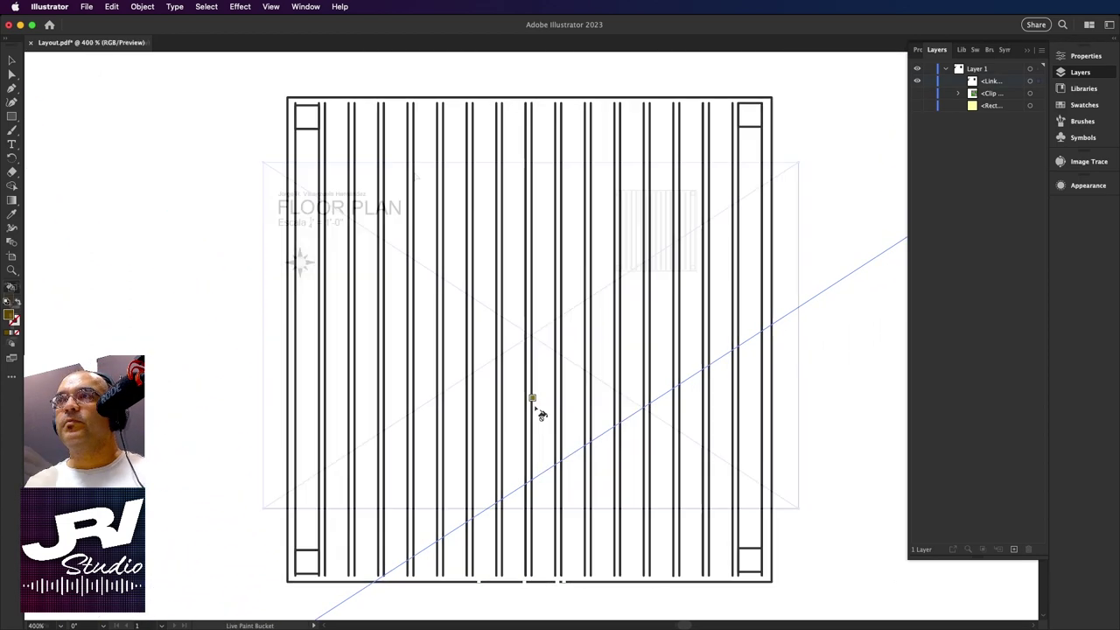
Marquee-select the linked title-block, north-arrow and pergola image and delete it.
click(537, 408)
click(510, 125)
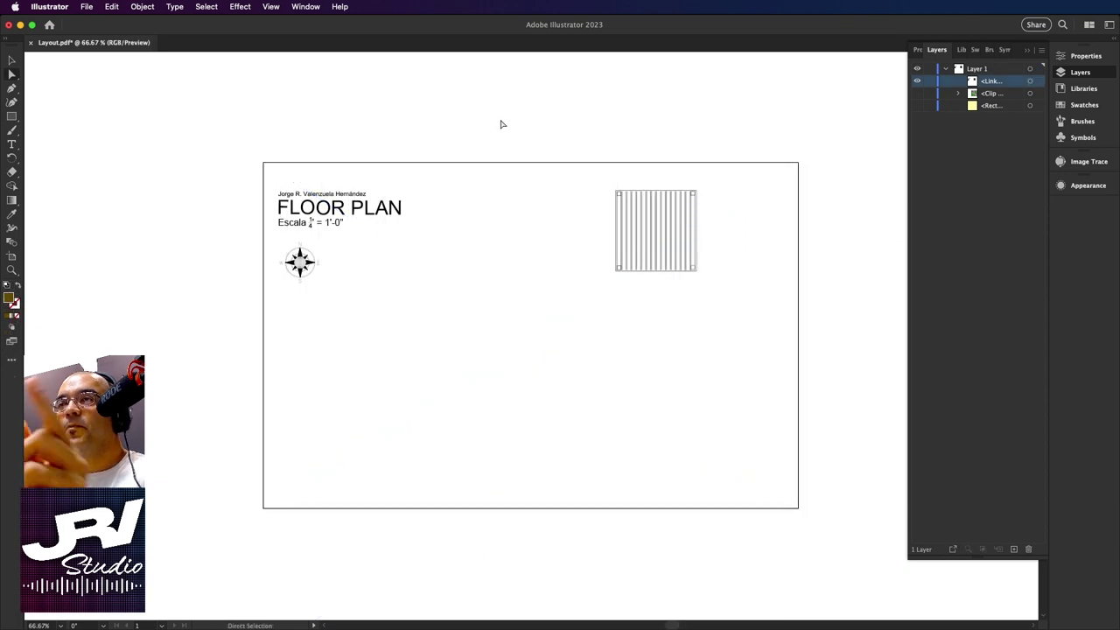
key(v)
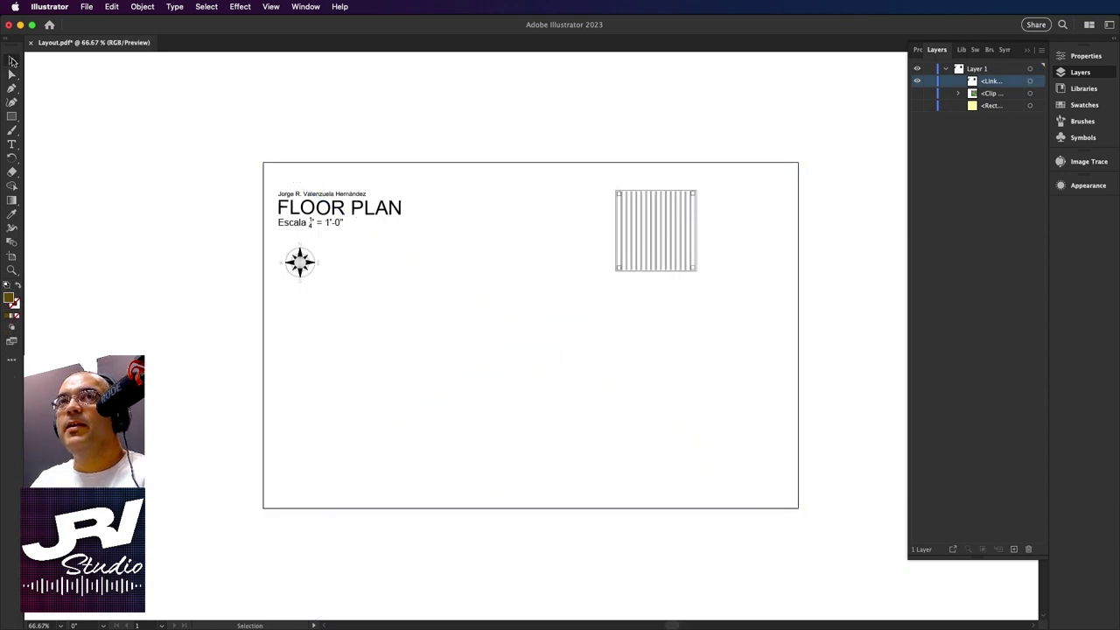
drag(831, 125, 239, 529)
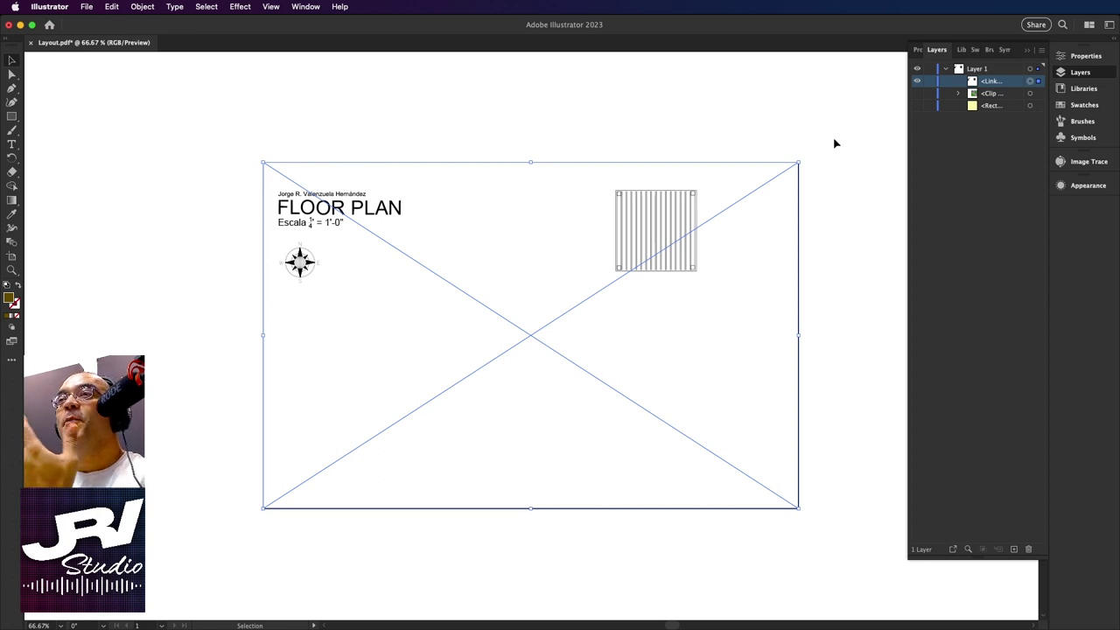
drag(833, 137, 259, 597)
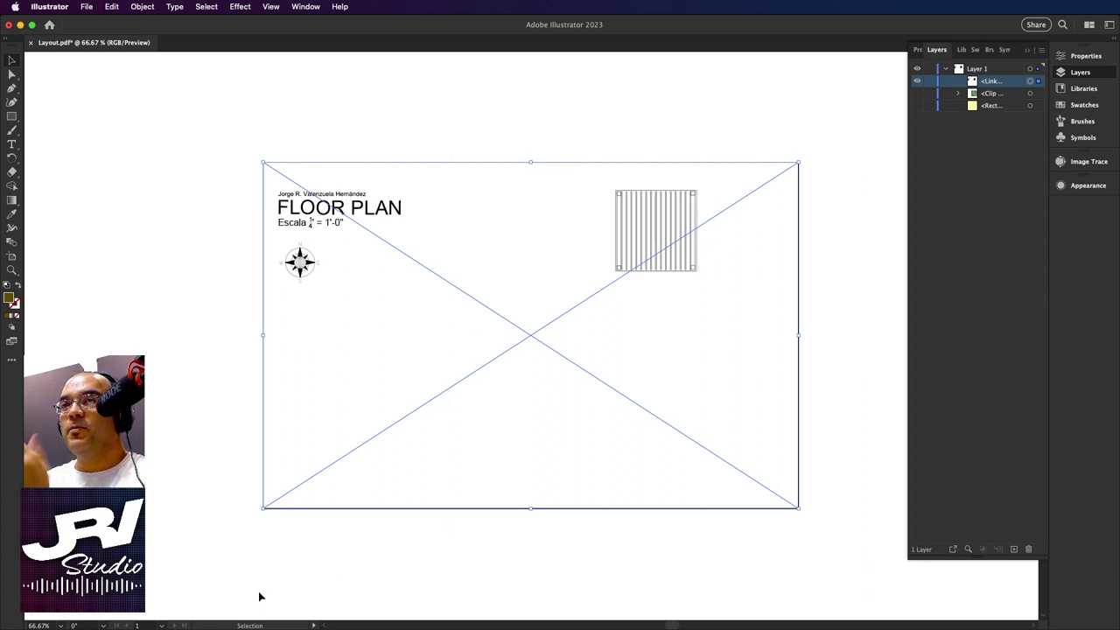
key(Delete)
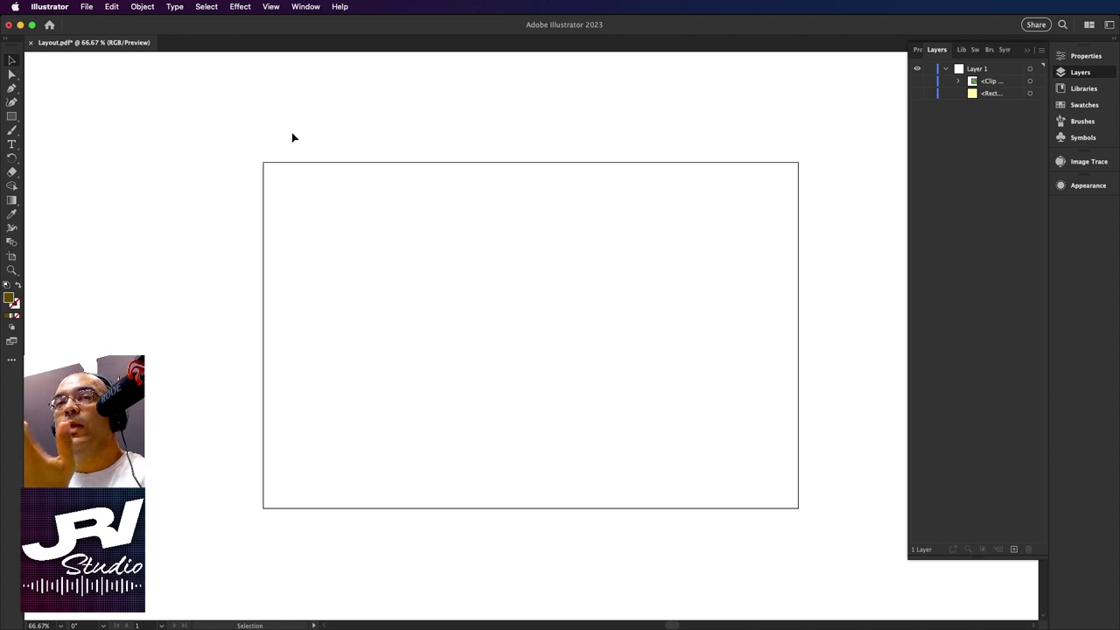
Open Pergola.pdf from the Desktop as a new document and fit its artboard in view.
click(87, 6)
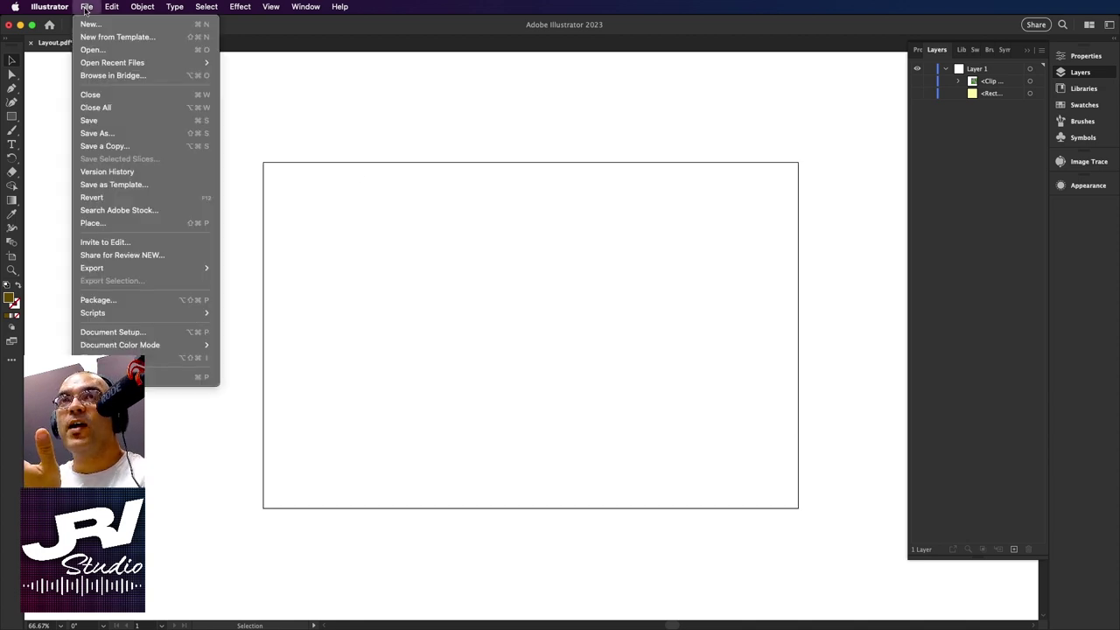
click(88, 53)
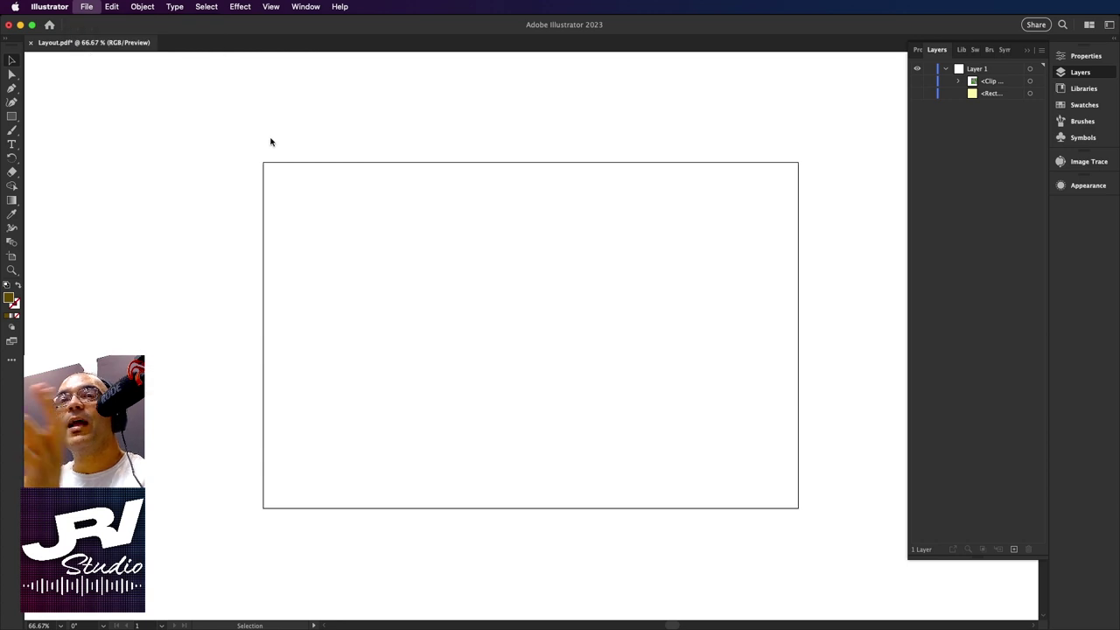
click(480, 166)
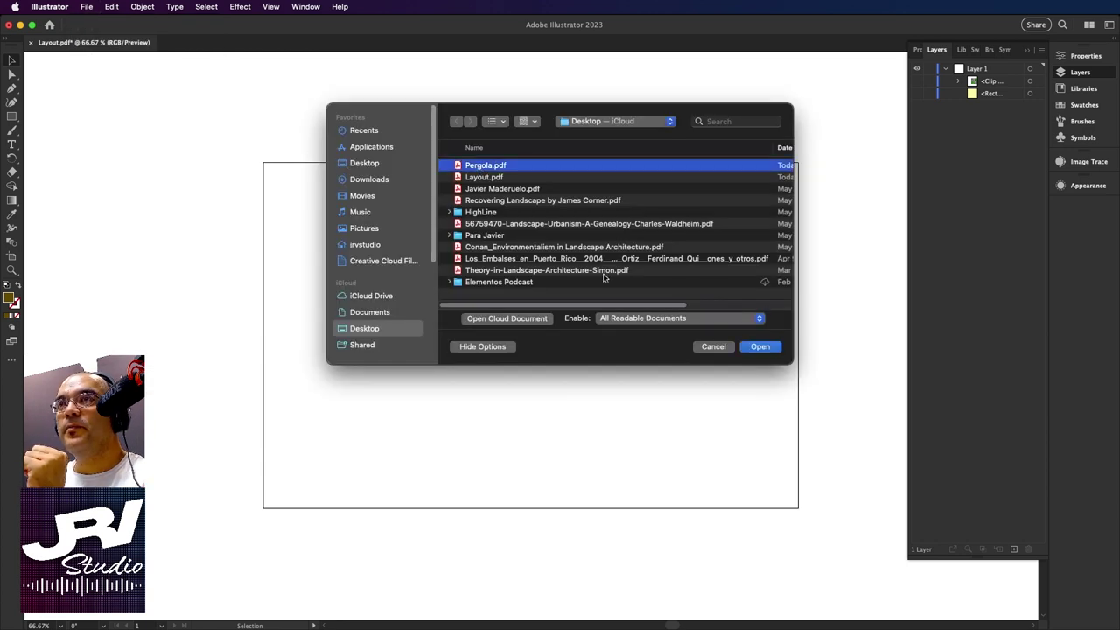
click(759, 347)
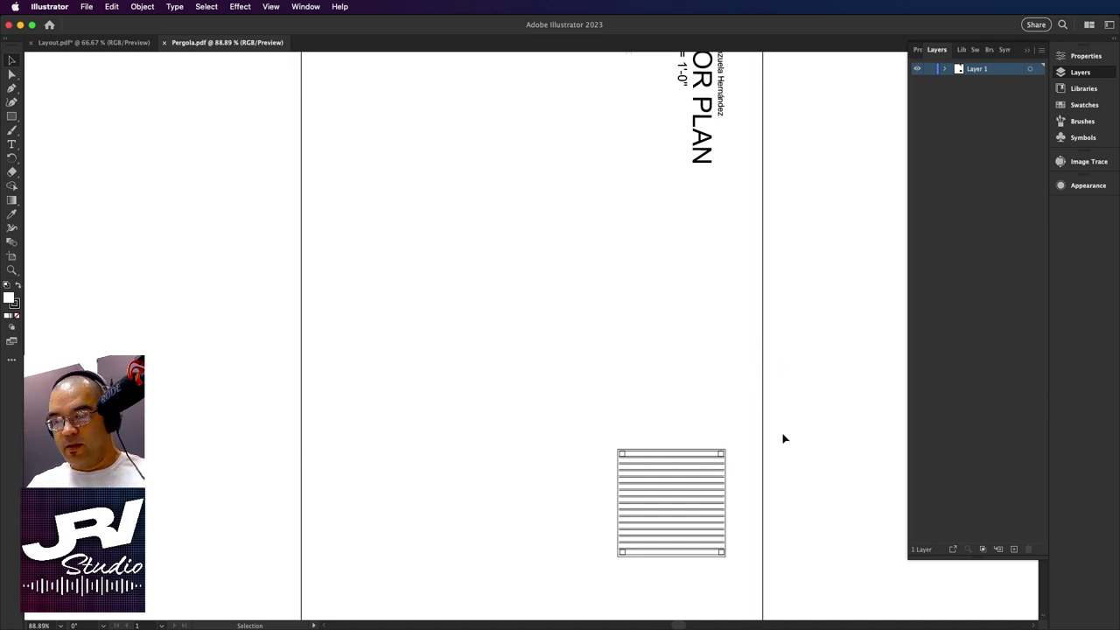
key(super+0)
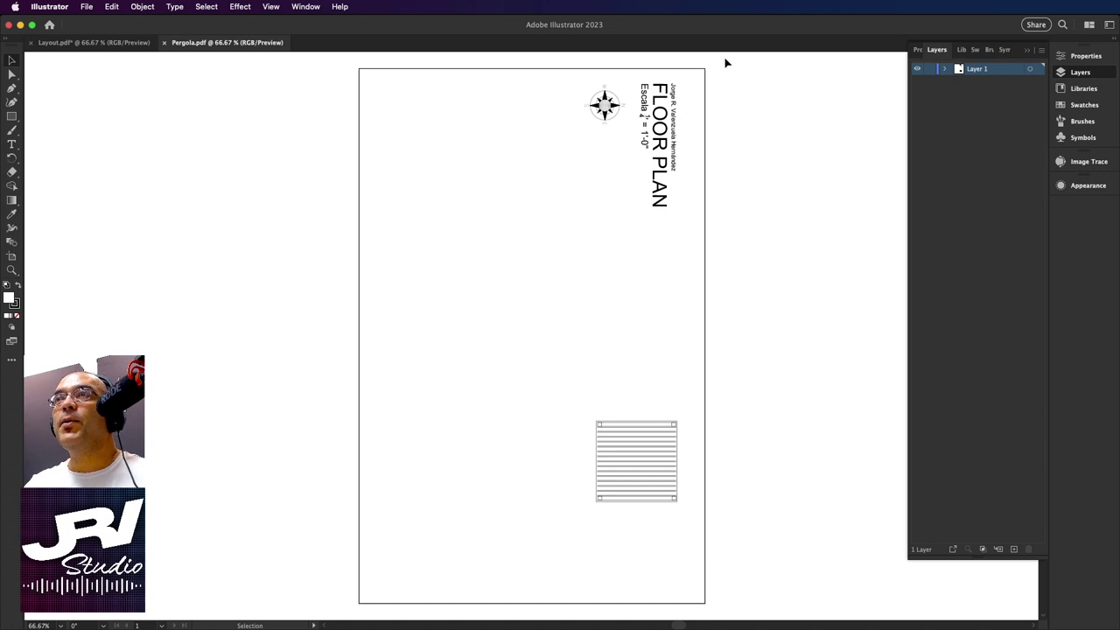
Rotate the title block, north arrow and pergola 90° to lie horizontally, then reselect them.
mouse_move(725, 63)
mouse_down()
mouse_move(325, 611)
mouse_move(380, 605)
mouse_up()
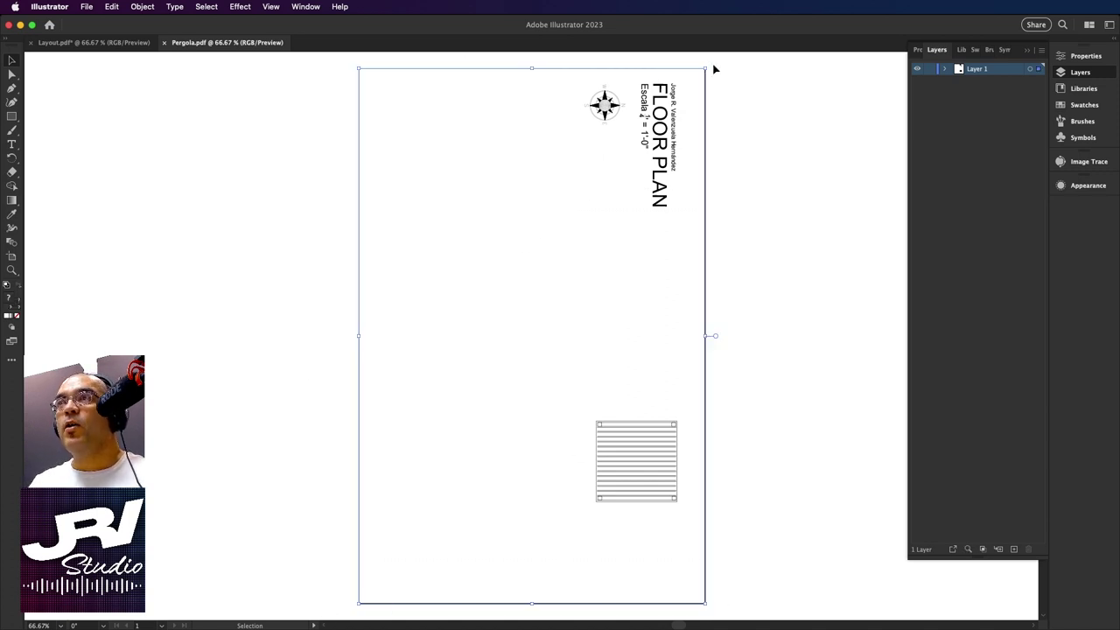
drag(710, 65, 300, 282)
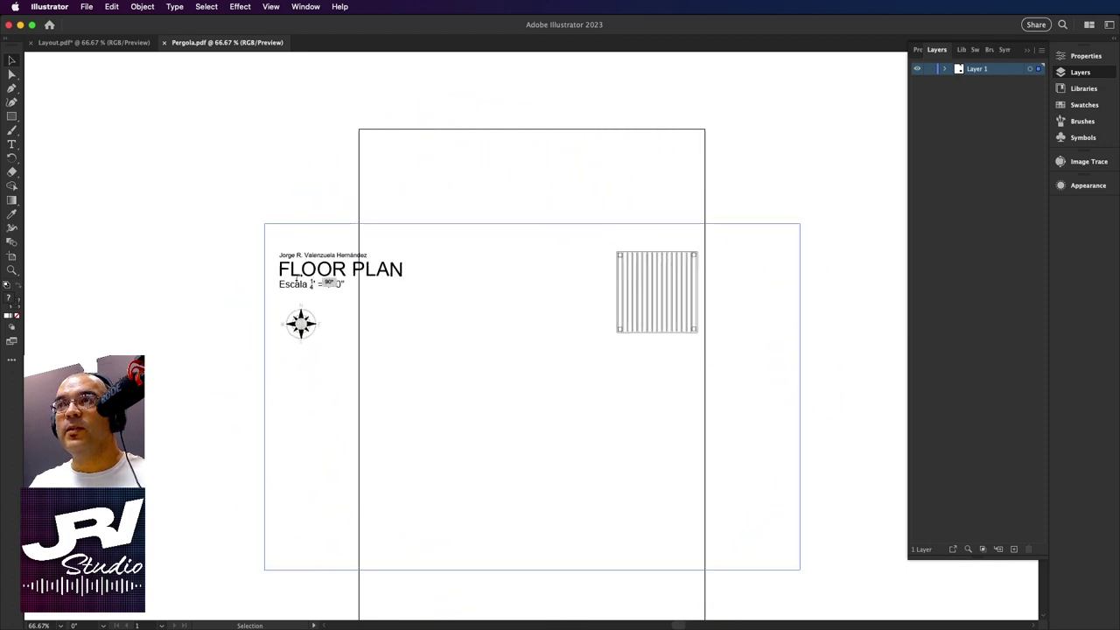
scroll(663, 122, down, 3)
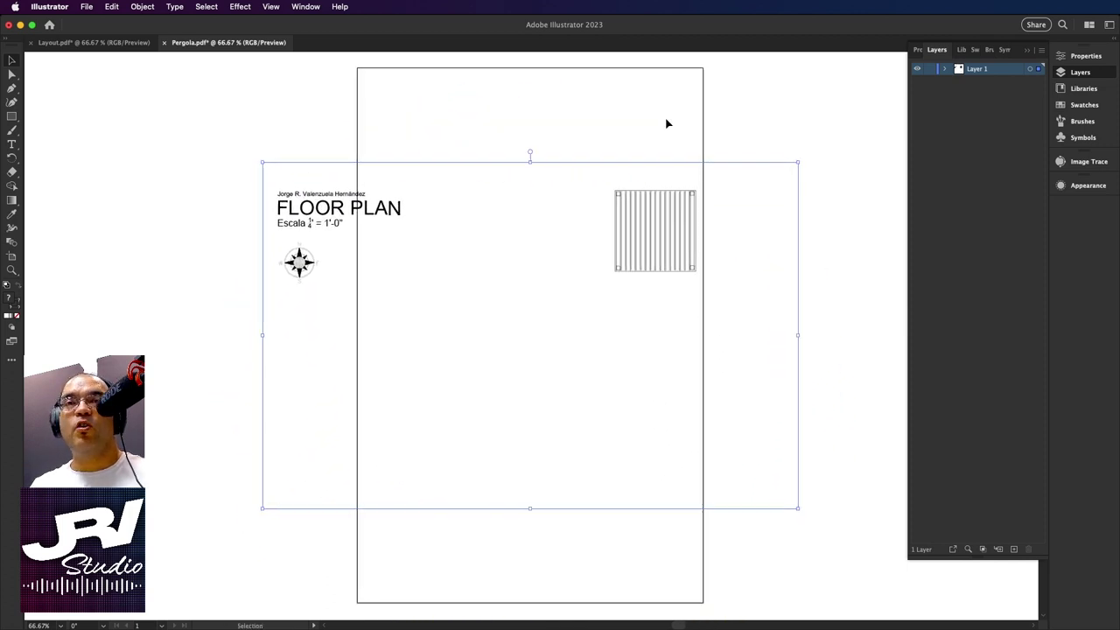
click(768, 132)
drag(857, 115, 150, 552)
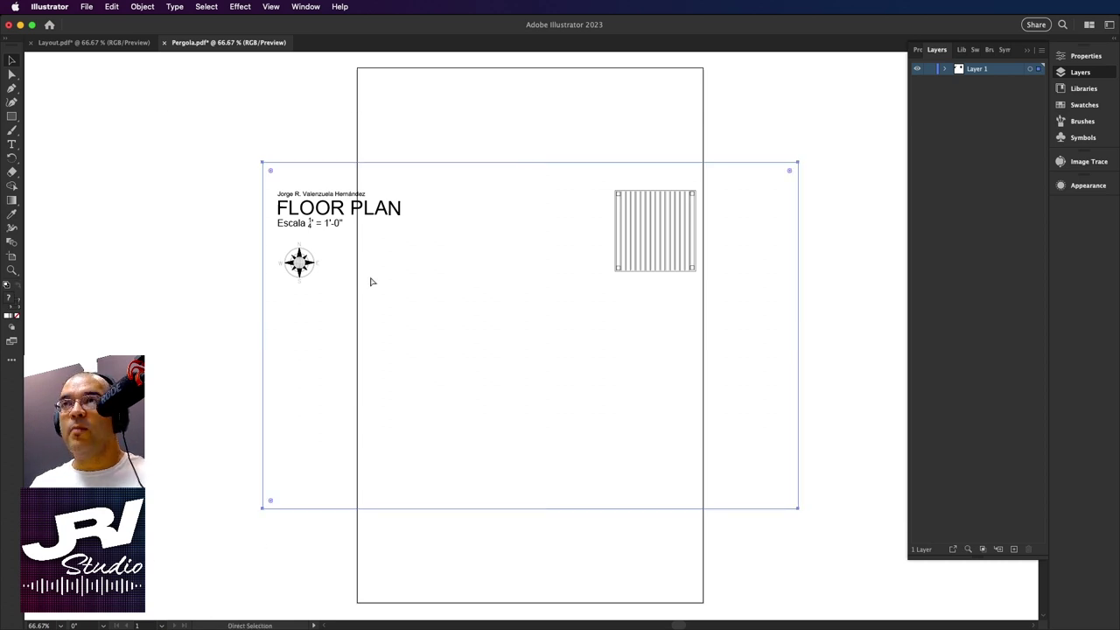
Paste the rotated Pergola.pdf artwork onto the Layout.pdf artboard.
click(114, 42)
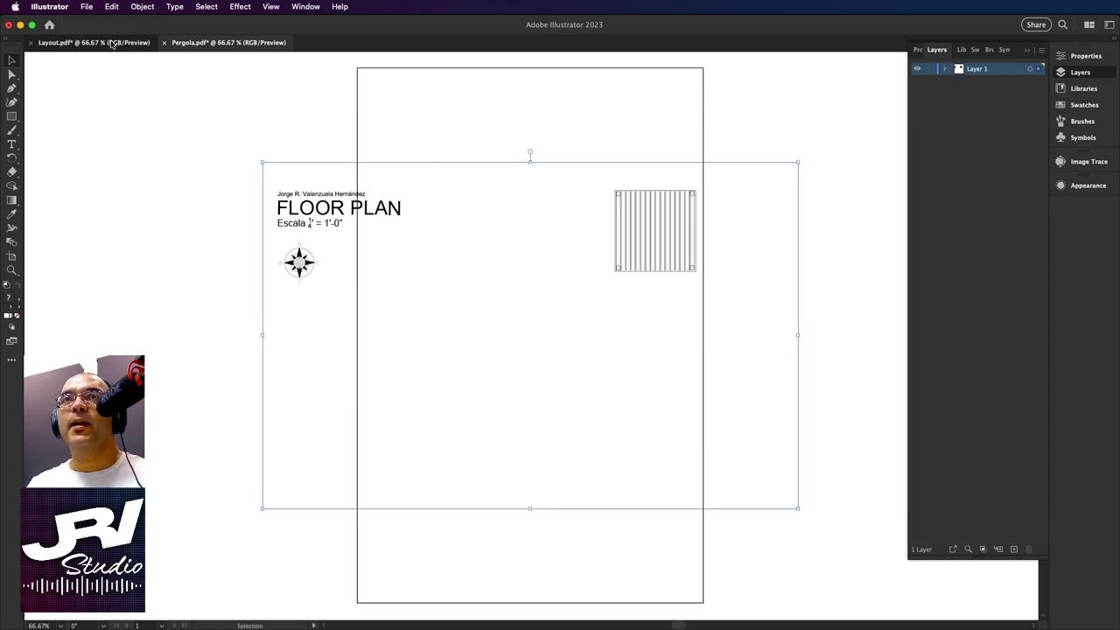
key(a)
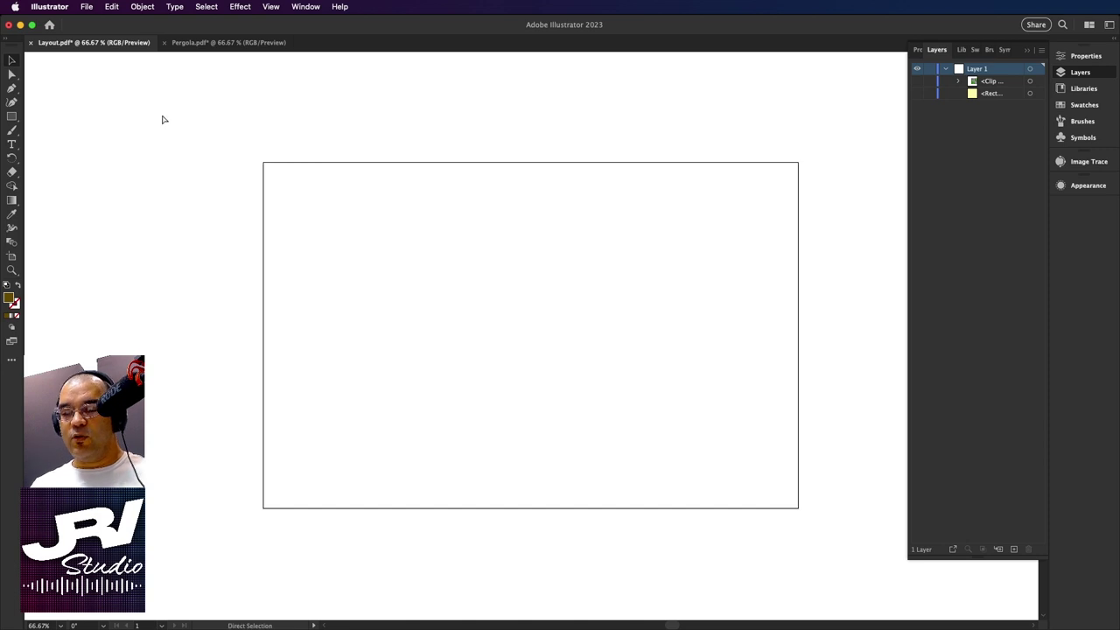
key(super+v)
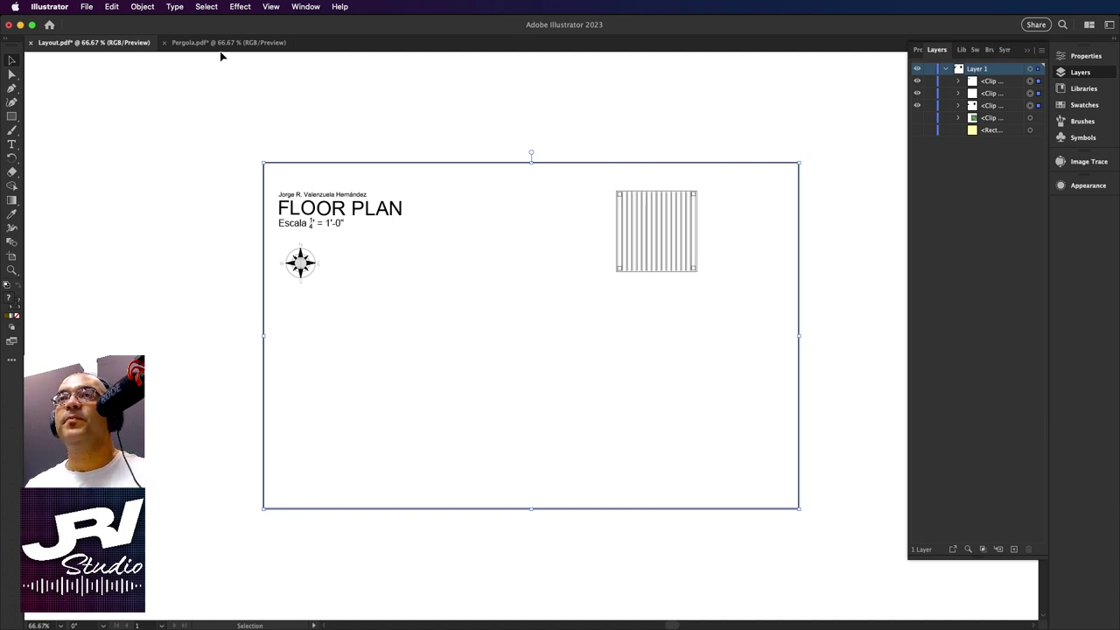
click(260, 98)
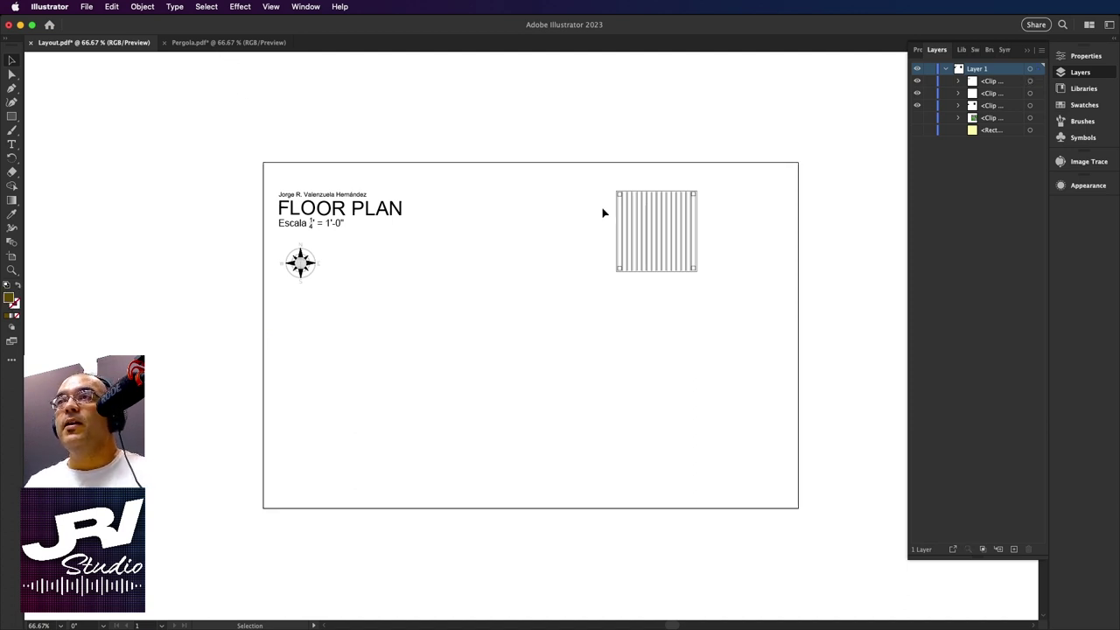
Marquee-select the pergola grid's paths with Direct Selection.
click(11, 74)
drag(605, 181, 712, 294)
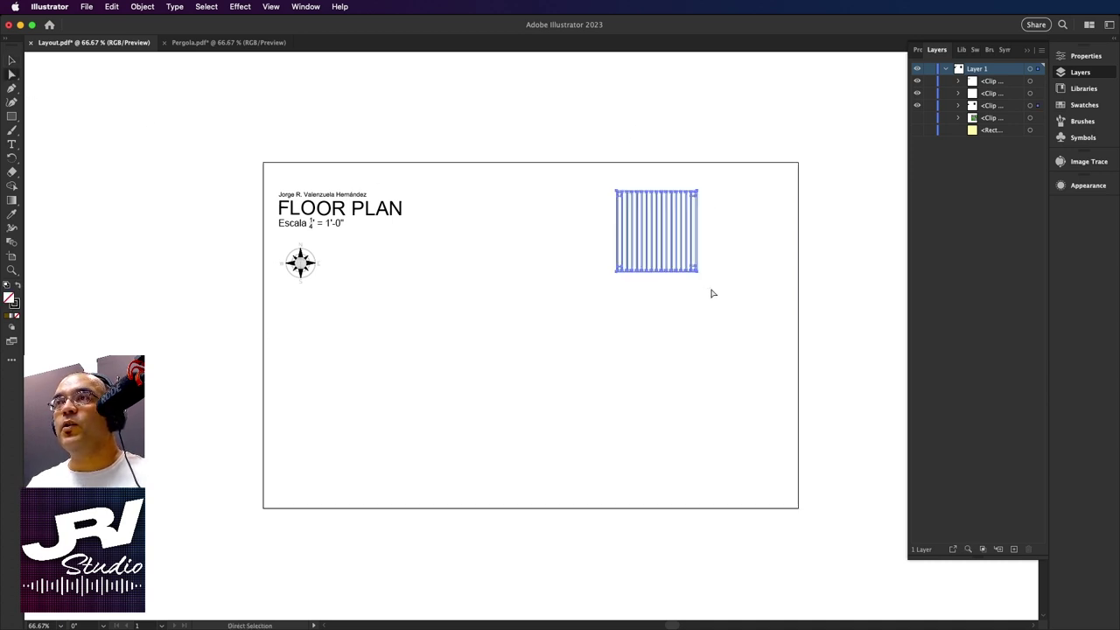
click(810, 140)
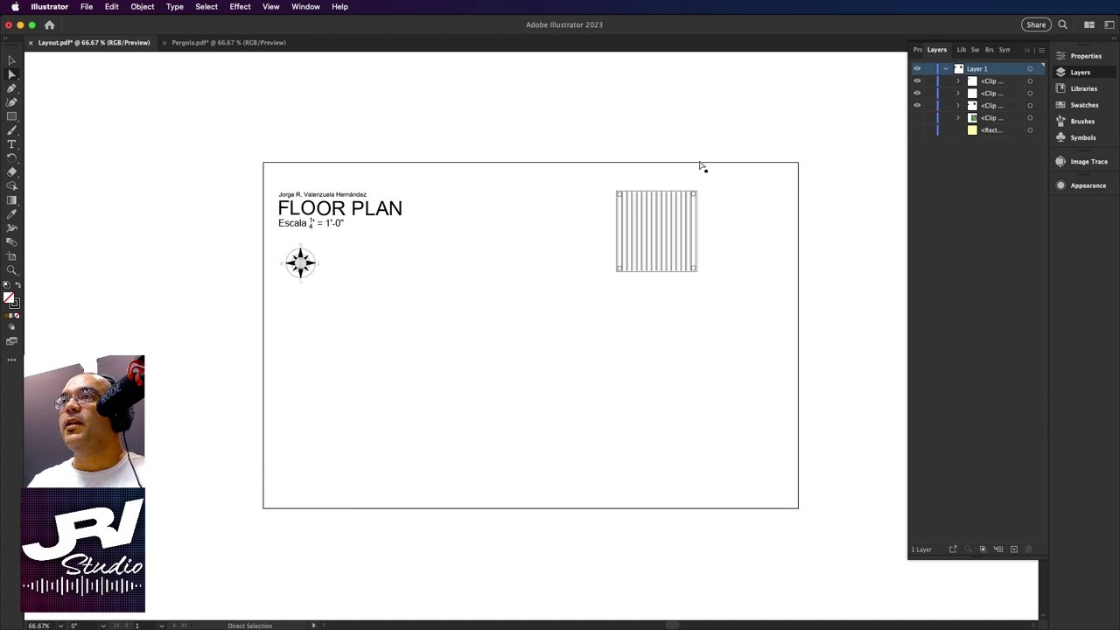
drag(595, 254, 738, 310)
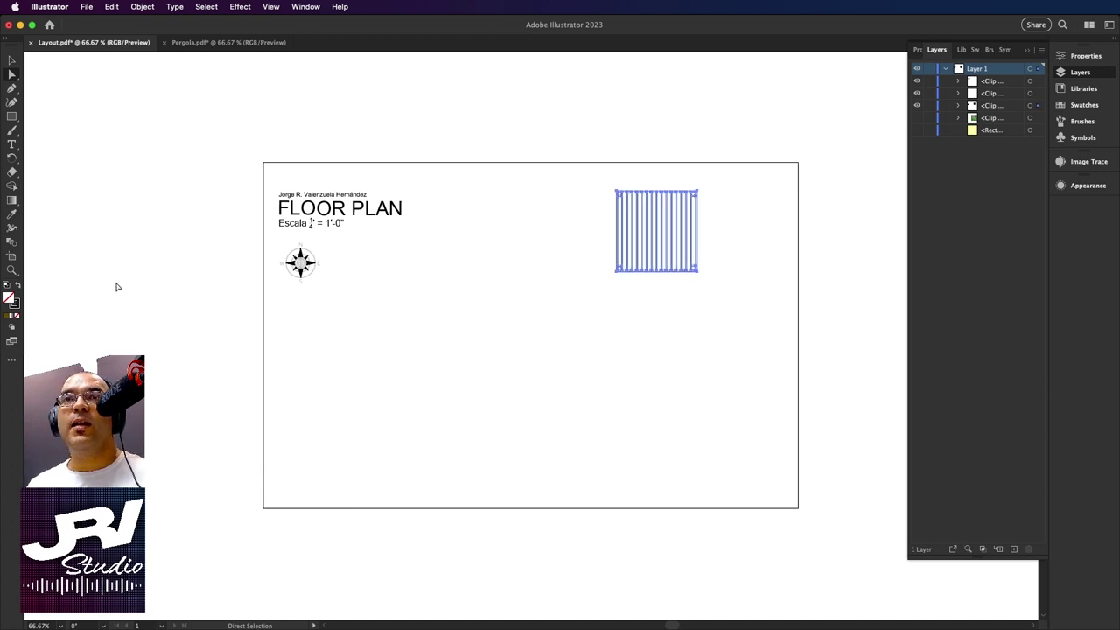
Drag-zoom the pergola grid to fill the window and pick the Live Paint Bucket tool.
click(142, 7)
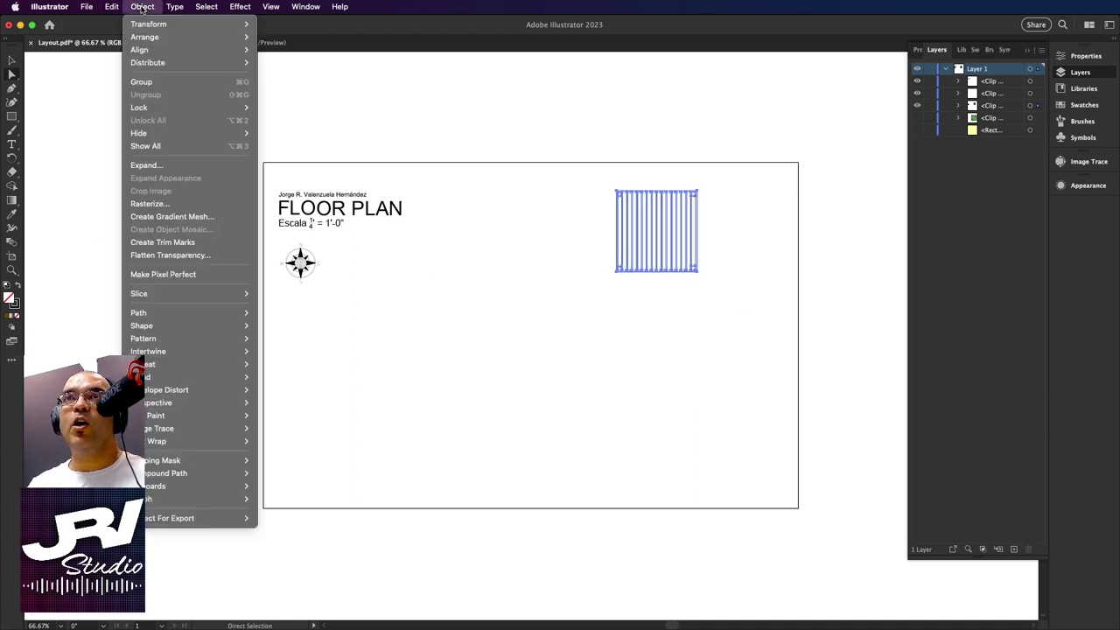
mouse_move(188, 416)
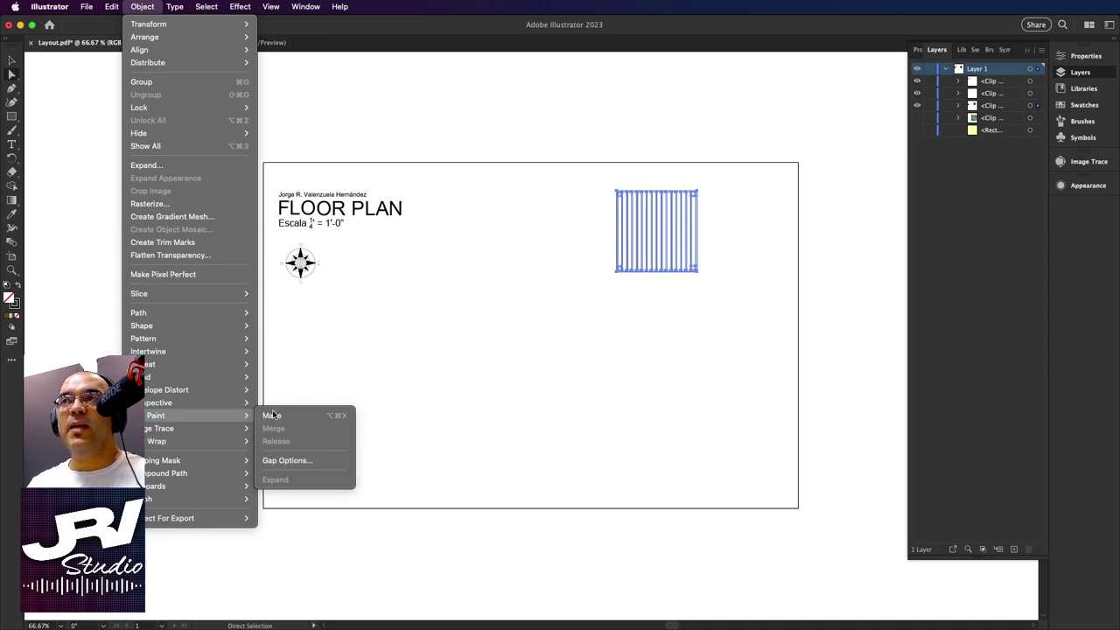
click(272, 414)
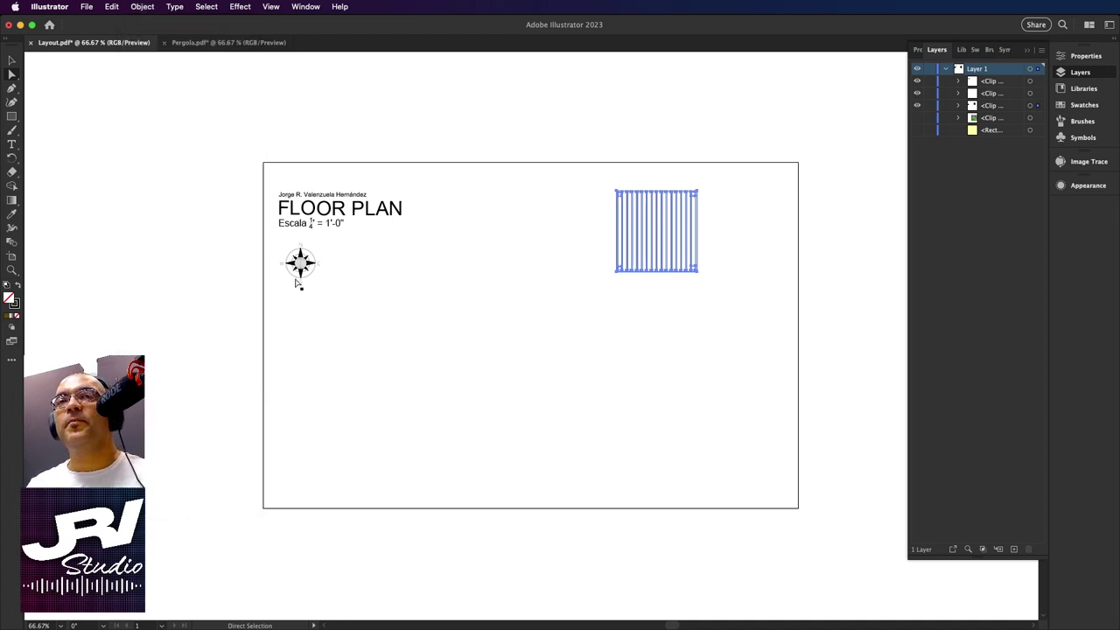
click(12, 269)
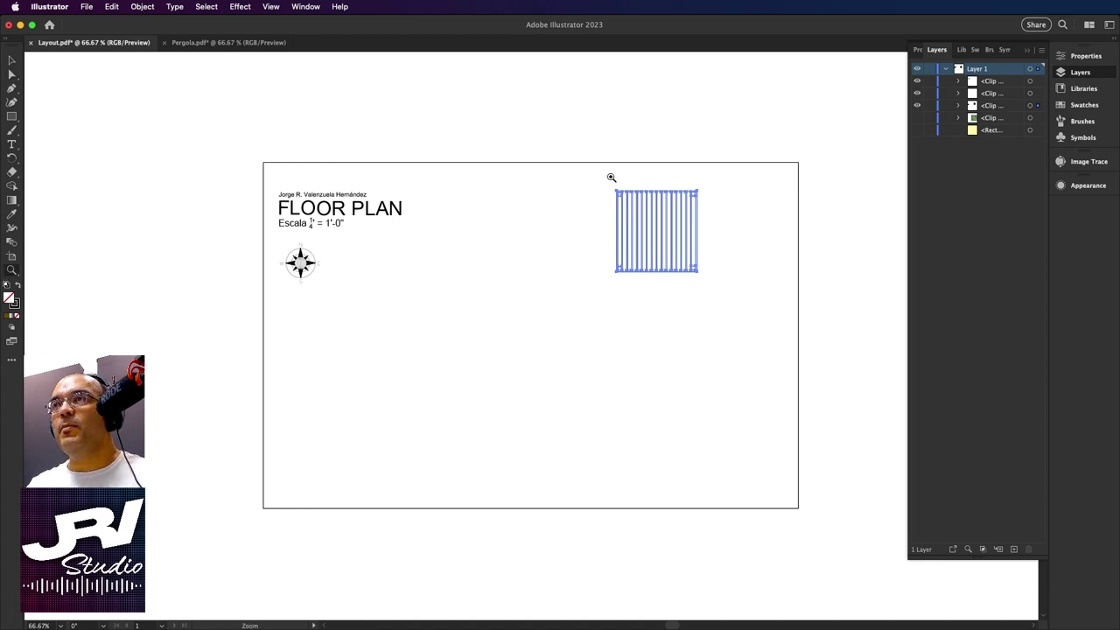
mouse_move(611, 177)
mouse_down()
mouse_move(840, 467)
mouse_move(510, 426)
mouse_move(525, 407)
mouse_up()
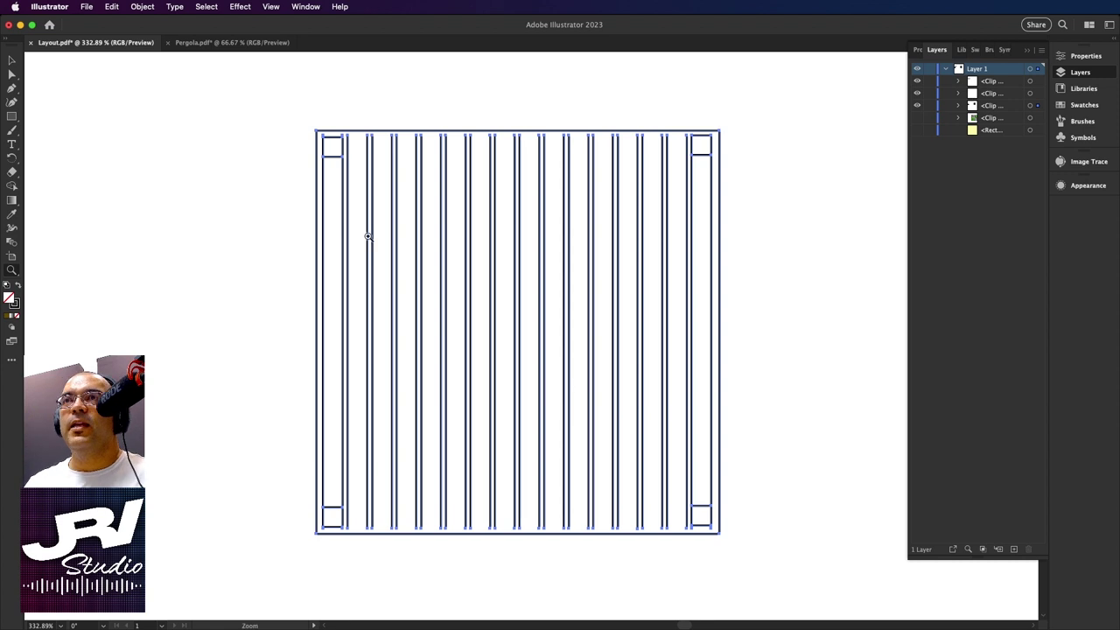
click(11, 360)
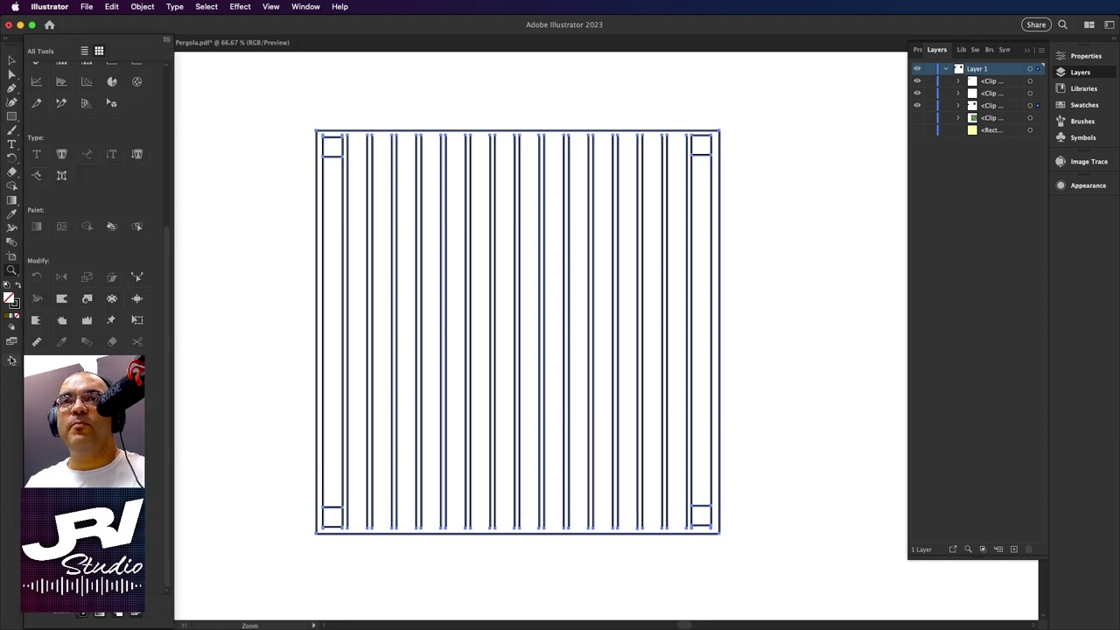
click(112, 227)
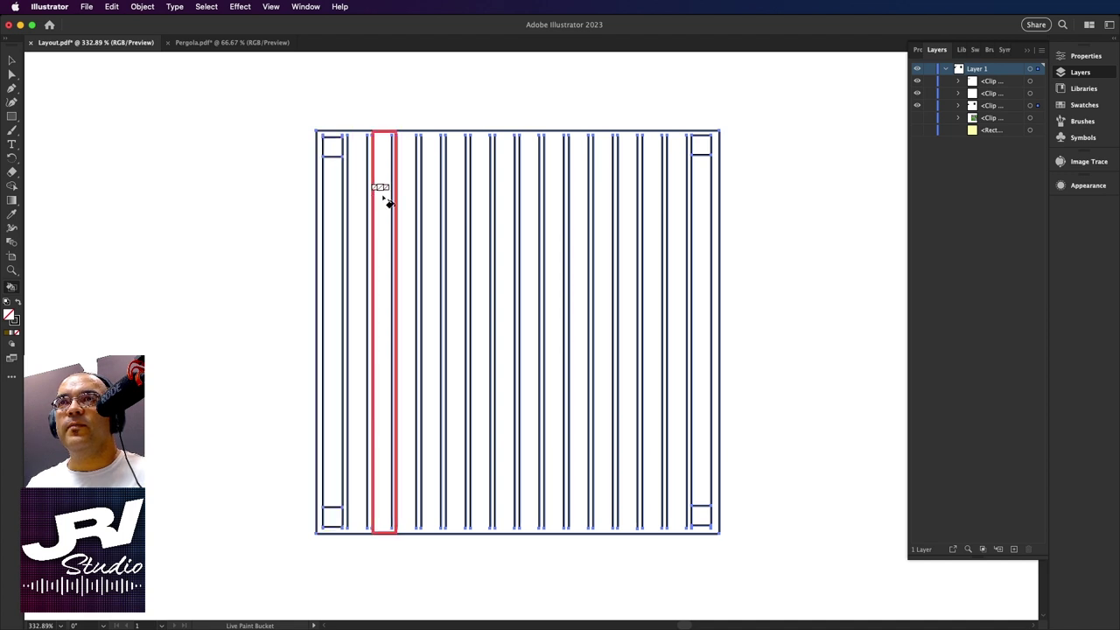
Set the fill colour in the Color Picker to tan brown BF7F2C.
double_click(10, 315)
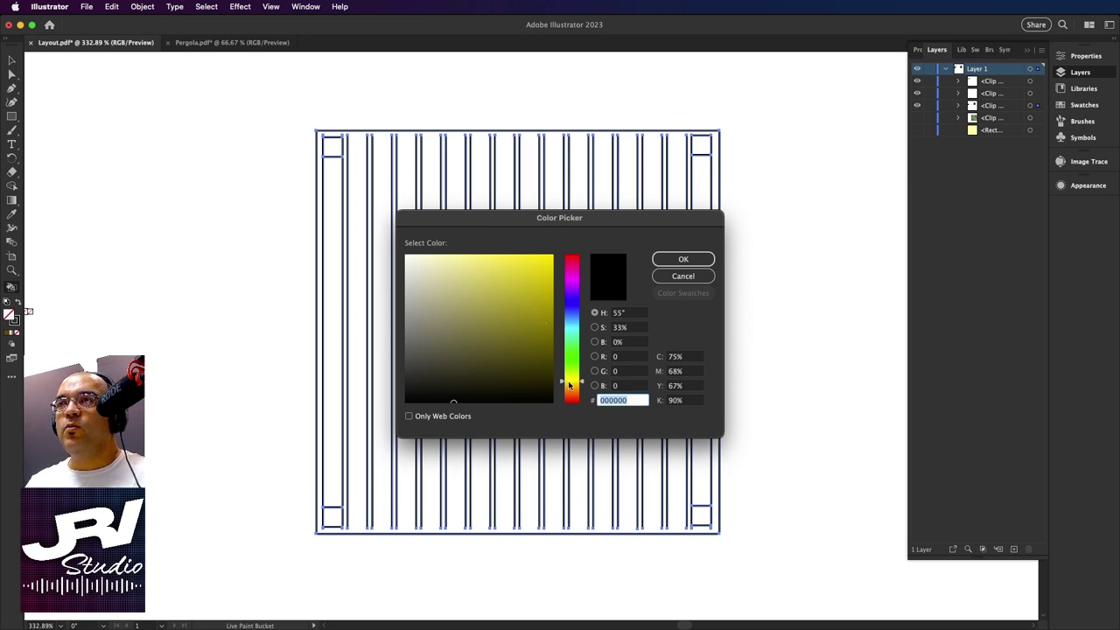
drag(552, 374, 551, 326)
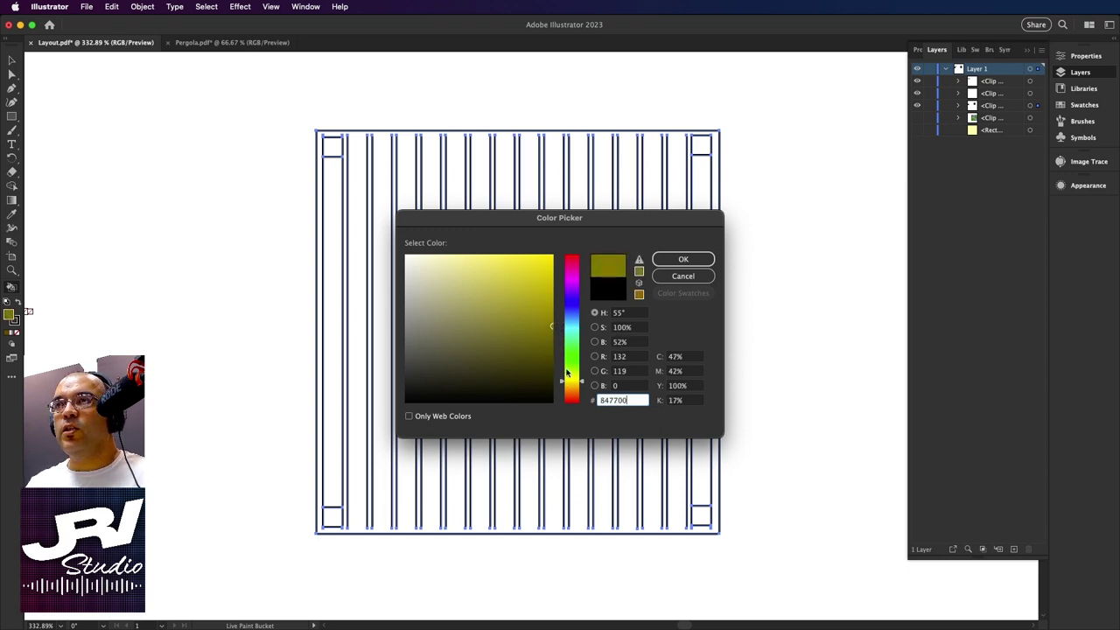
drag(580, 382, 579, 391)
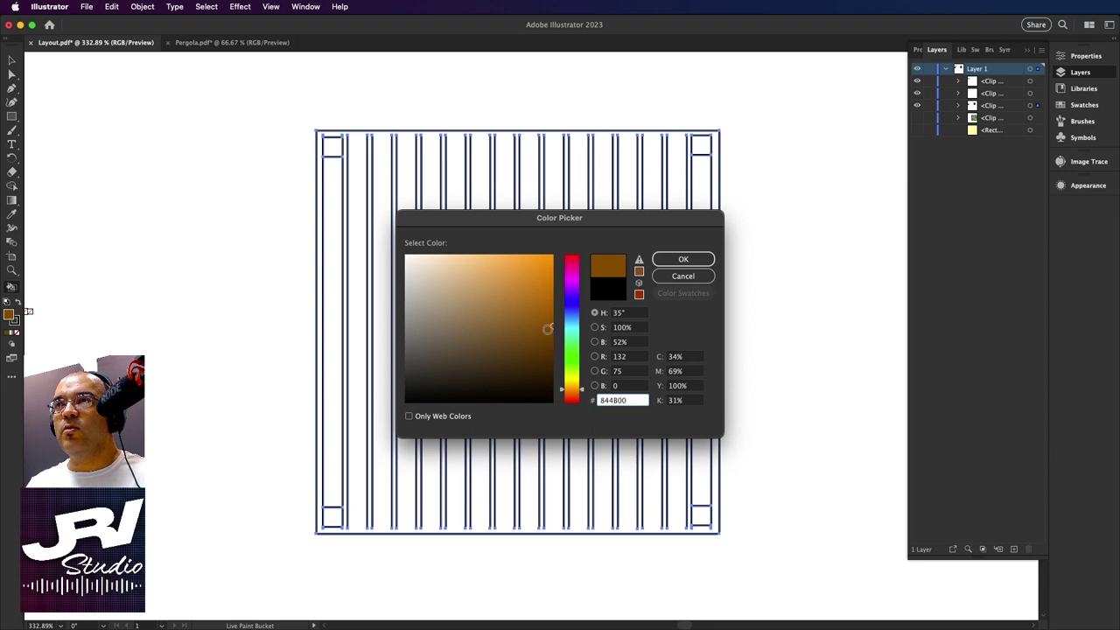
drag(549, 328, 559, 309)
drag(588, 397, 583, 388)
mouse_move(552, 300)
mouse_down()
mouse_move(525, 305)
mouse_move(514, 294)
mouse_up()
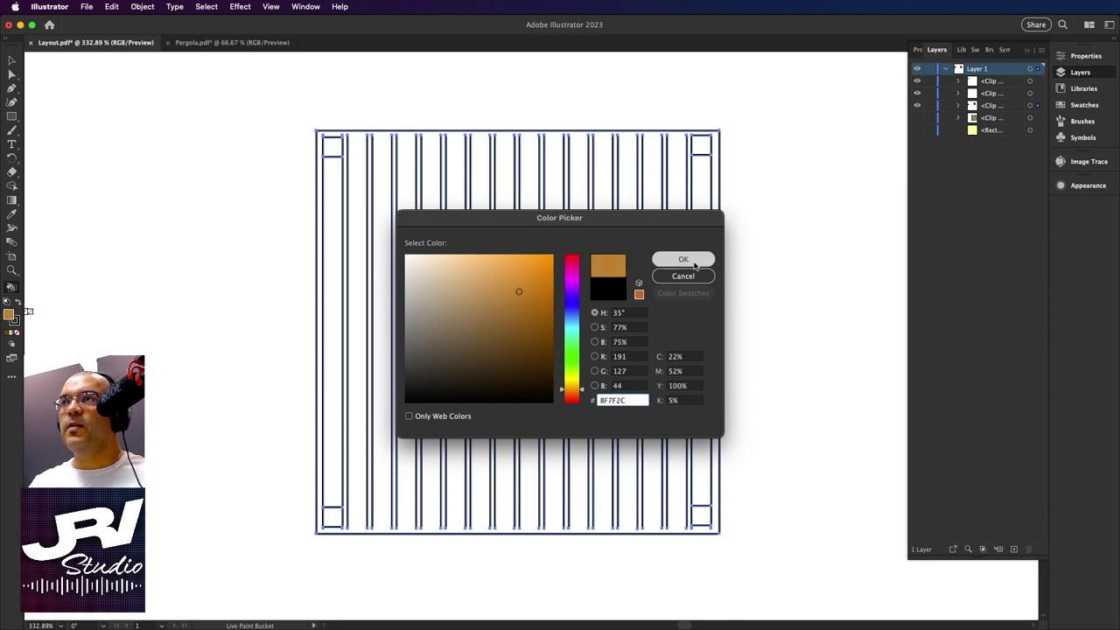
click(676, 259)
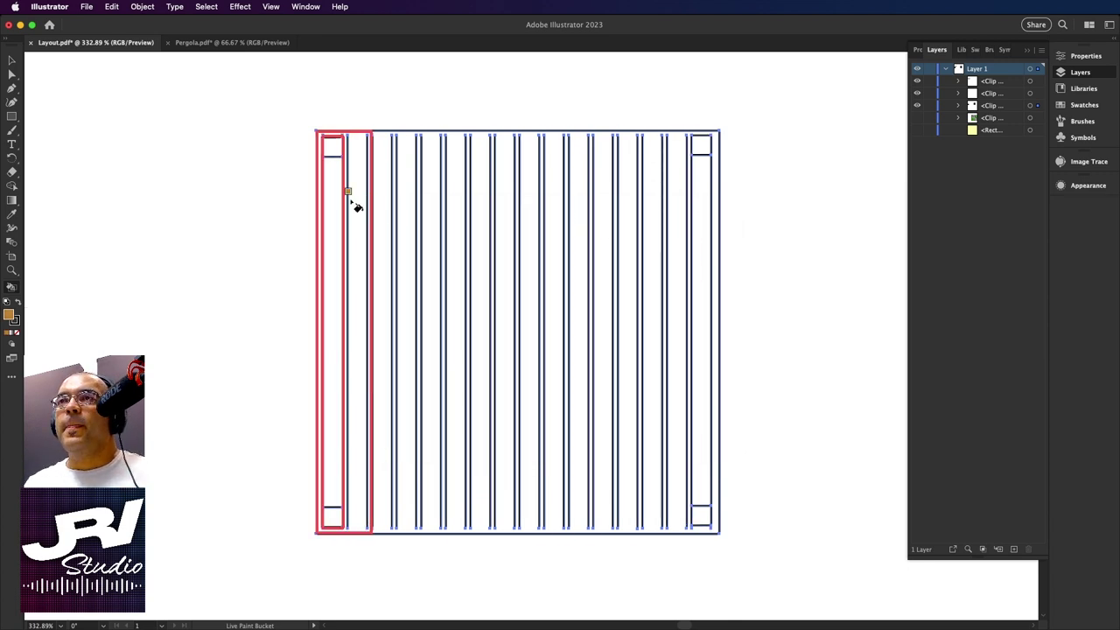
Paint the top-left, bottom-left, bottom-right and top-right pergola corner squares tan brown.
click(338, 154)
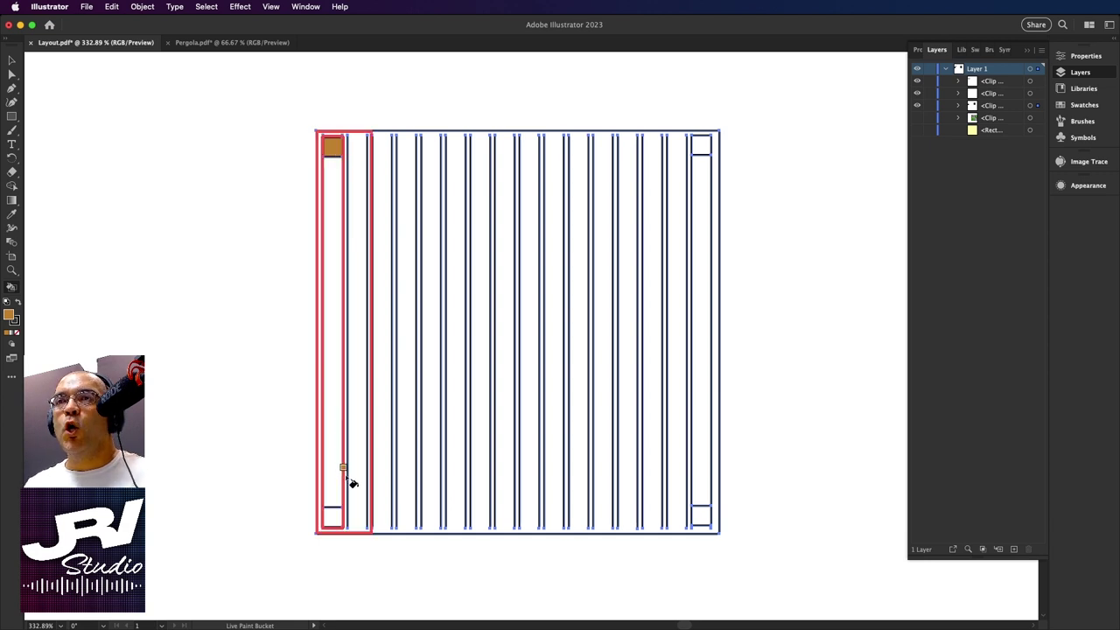
click(332, 517)
click(701, 514)
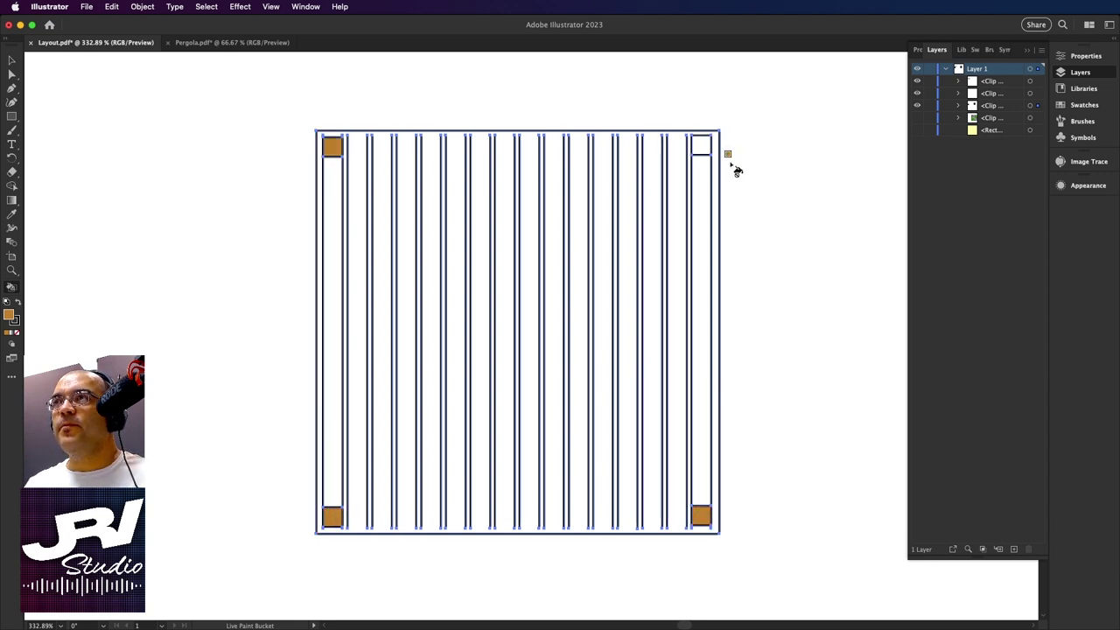
click(701, 145)
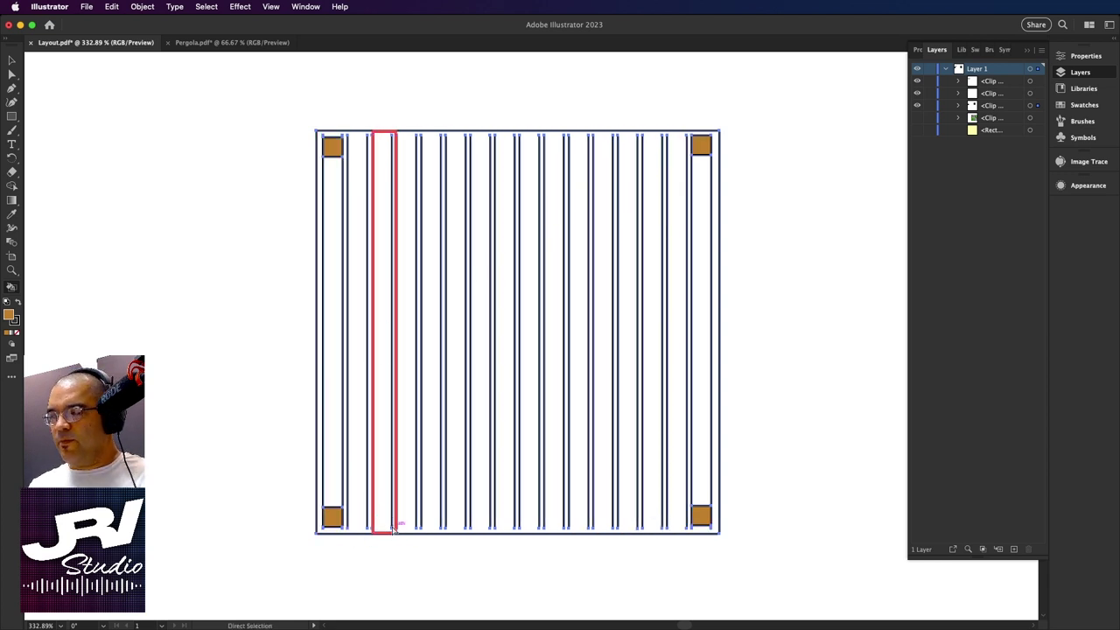
Nudge the bottom anchors of all pergola bars down to the bottom frame line.
scroll(394, 525, up, 5)
scroll(455, 499, down, 10)
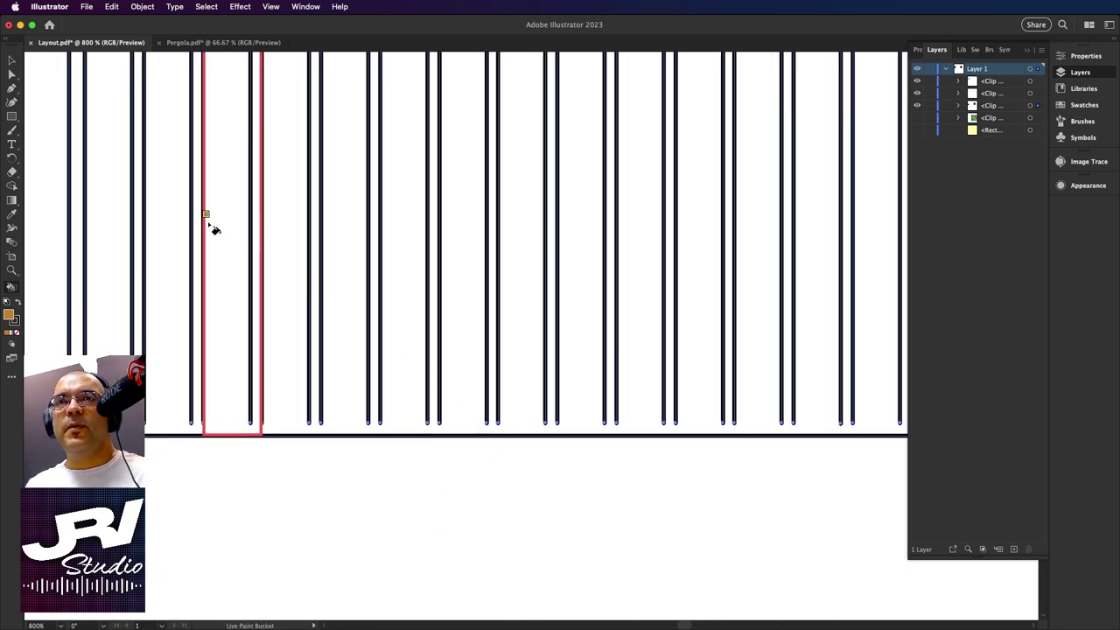
click(12, 59)
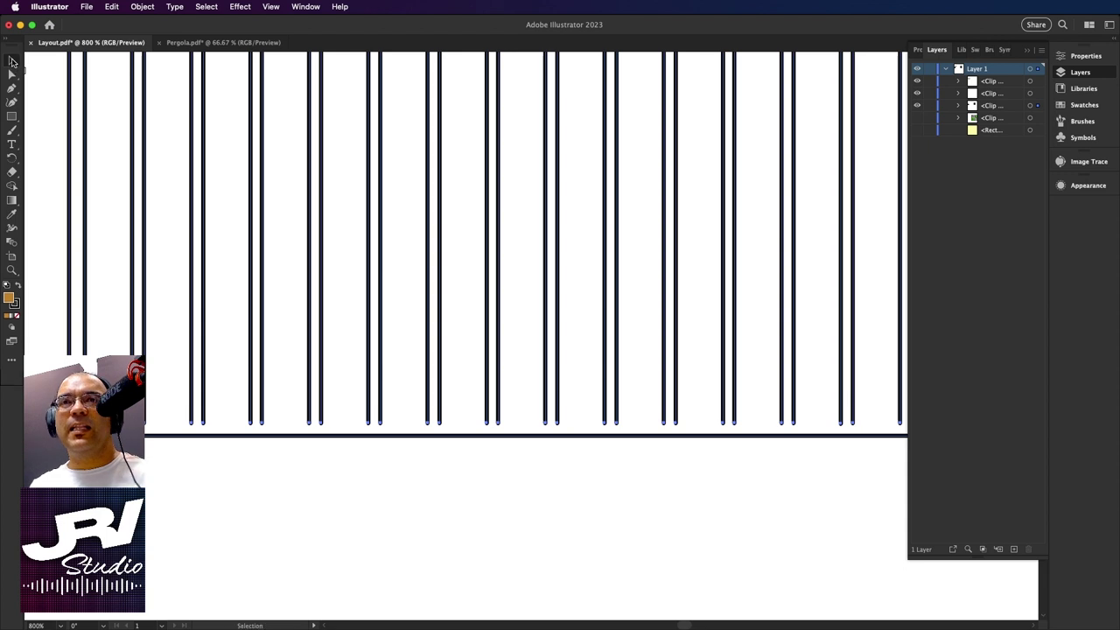
click(187, 430)
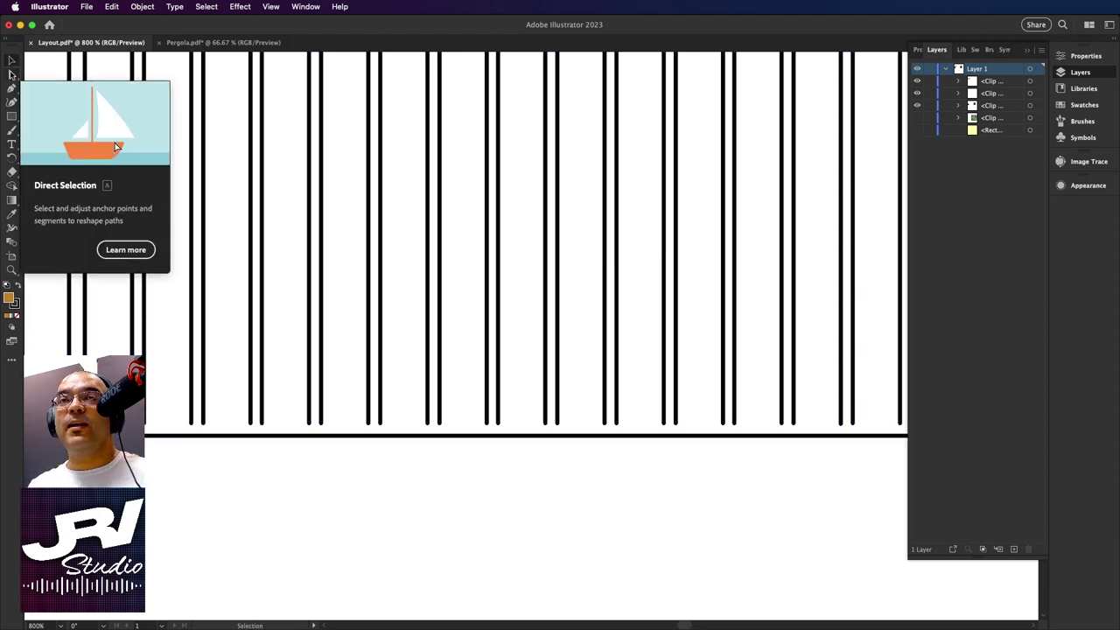
key(a)
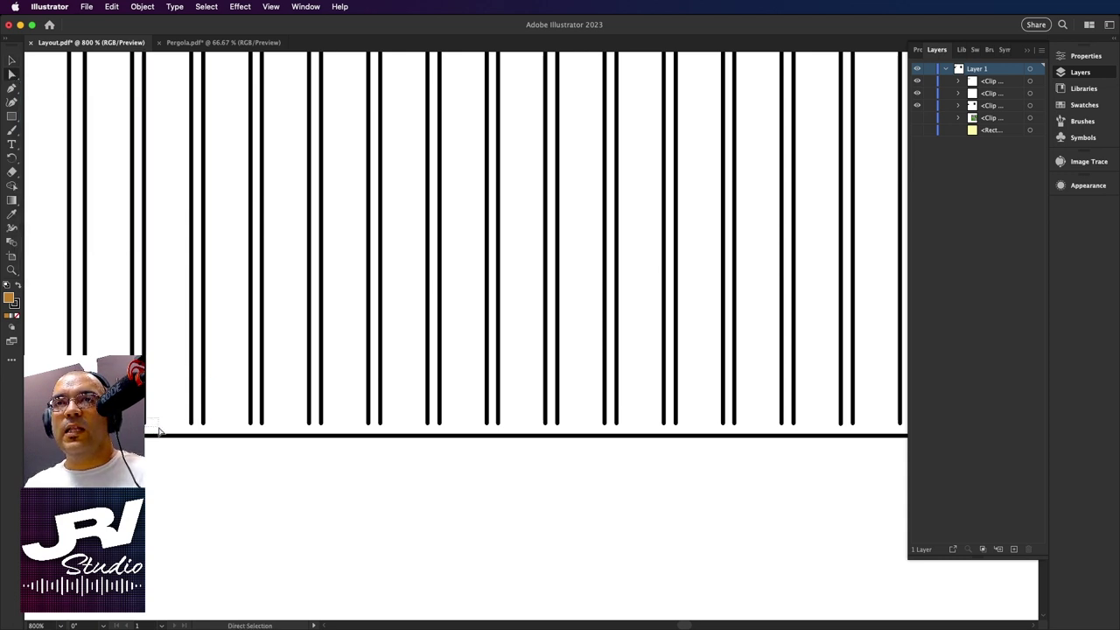
drag(153, 418, 992, 445)
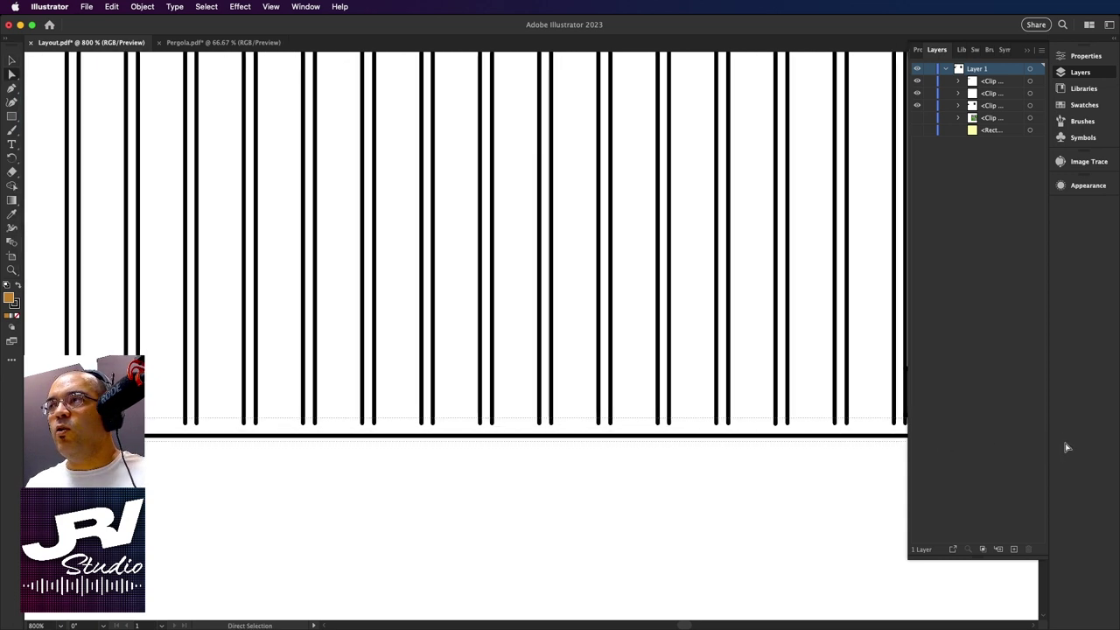
scroll(867, 434, right, 5)
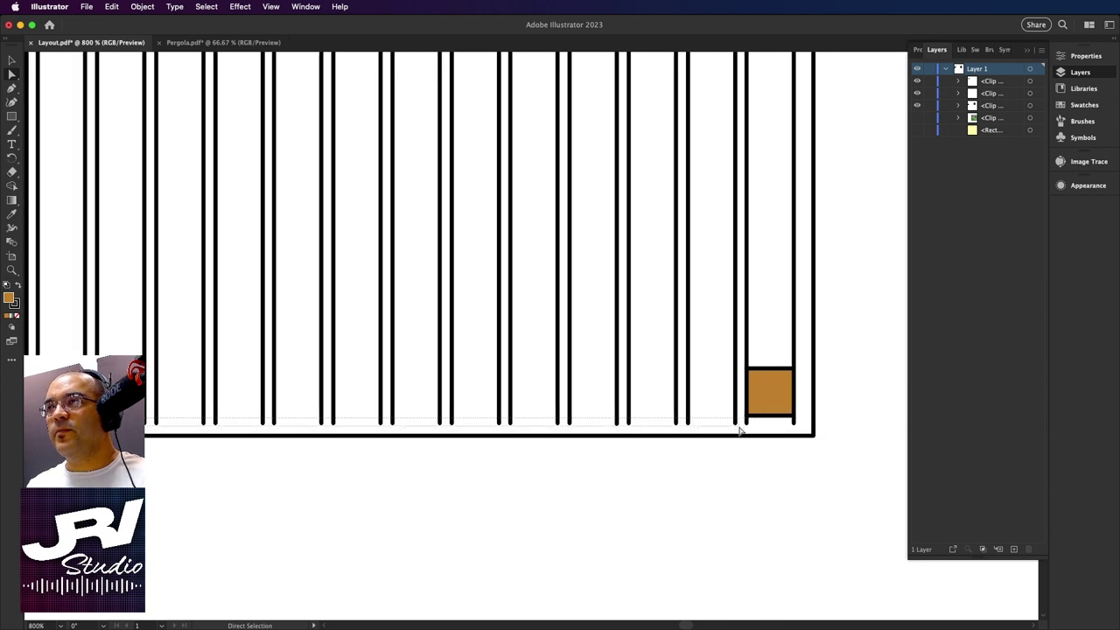
drag(740, 430, 739, 431)
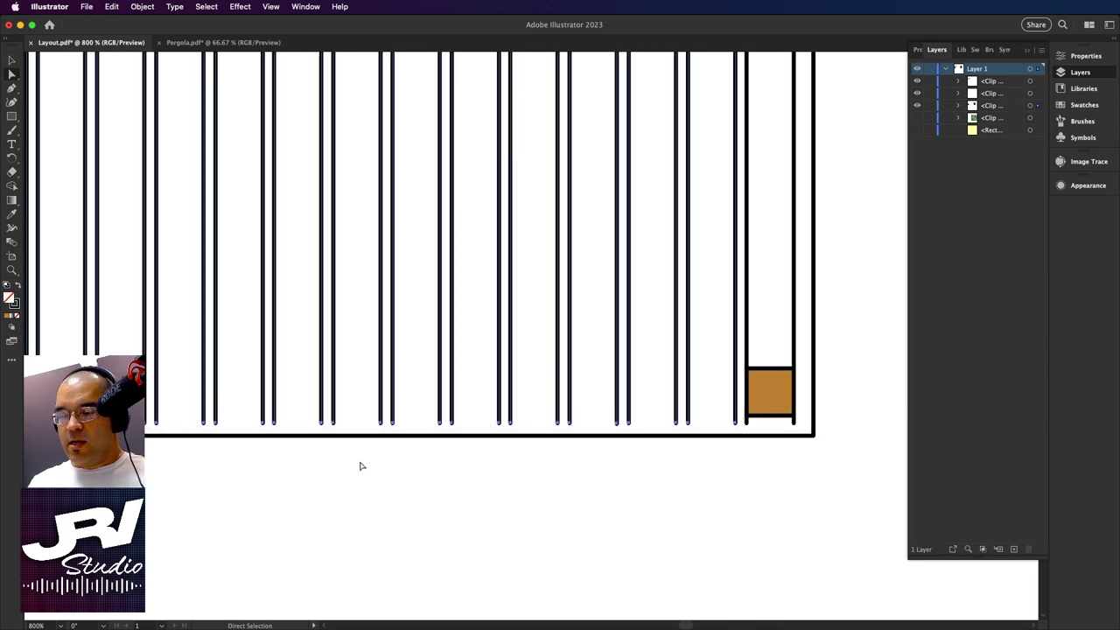
key(Down)
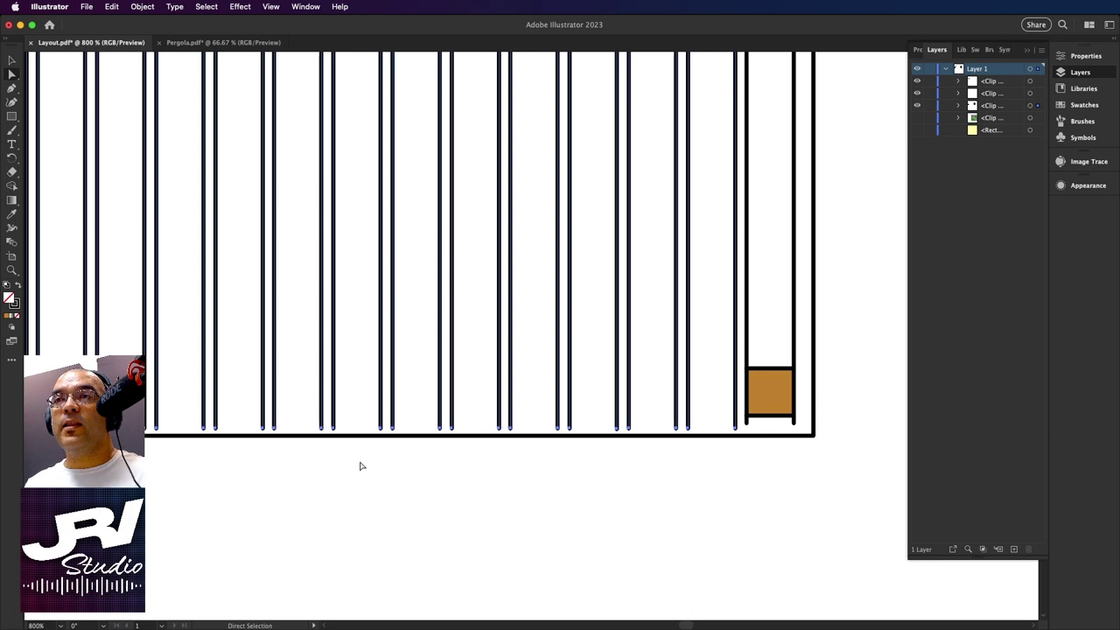
key(Down)
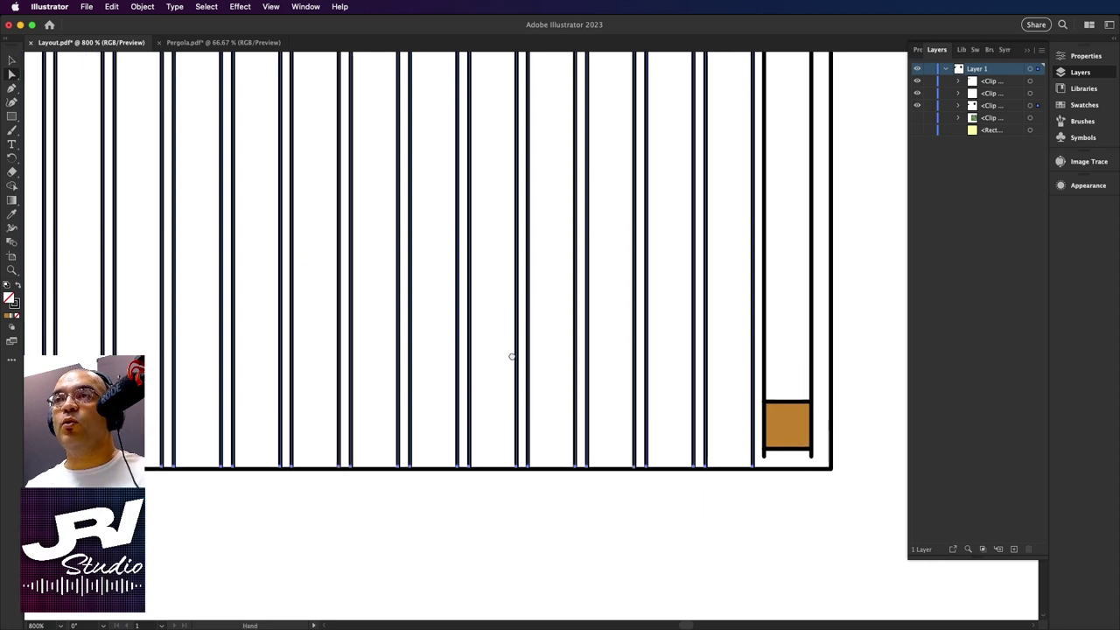
Collapse the Layers panel and raise the bar tops to the top frame line.
scroll(510, 355, down, 10)
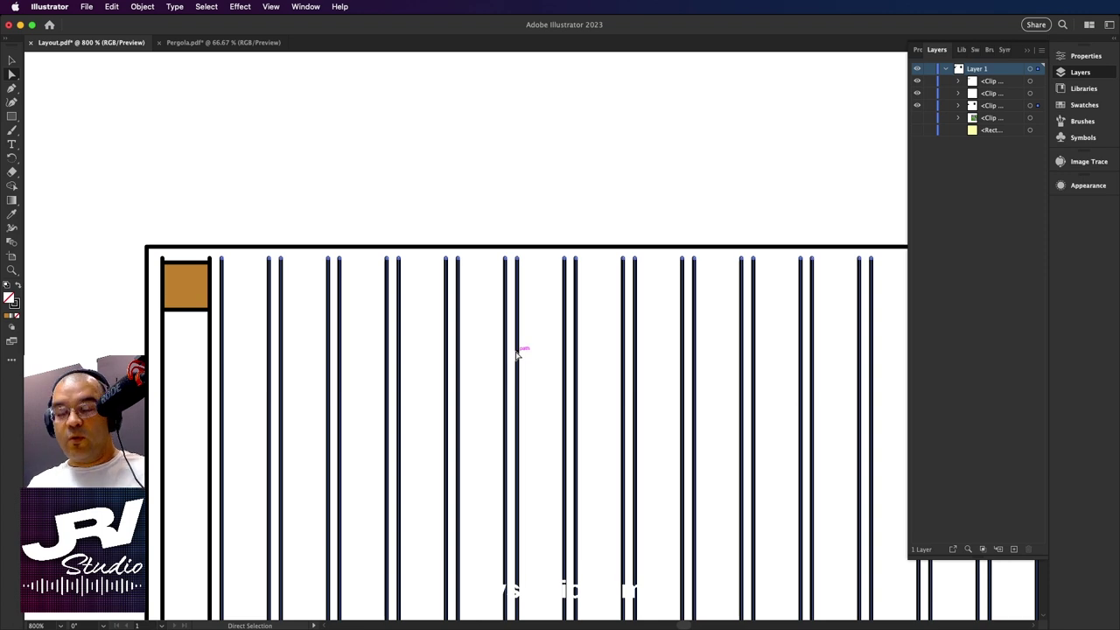
mouse_move(516, 352)
mouse_down()
mouse_move(475, 162)
mouse_move(546, 425)
mouse_move(421, 408)
mouse_move(451, 357)
mouse_up()
click(1027, 50)
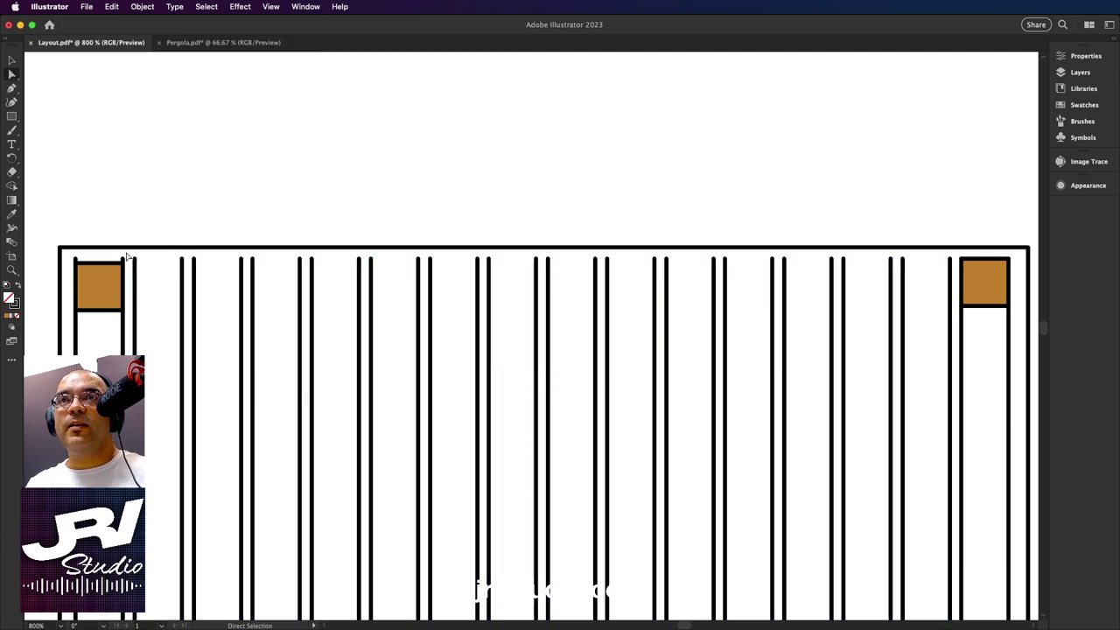
drag(399, 280, 958, 278)
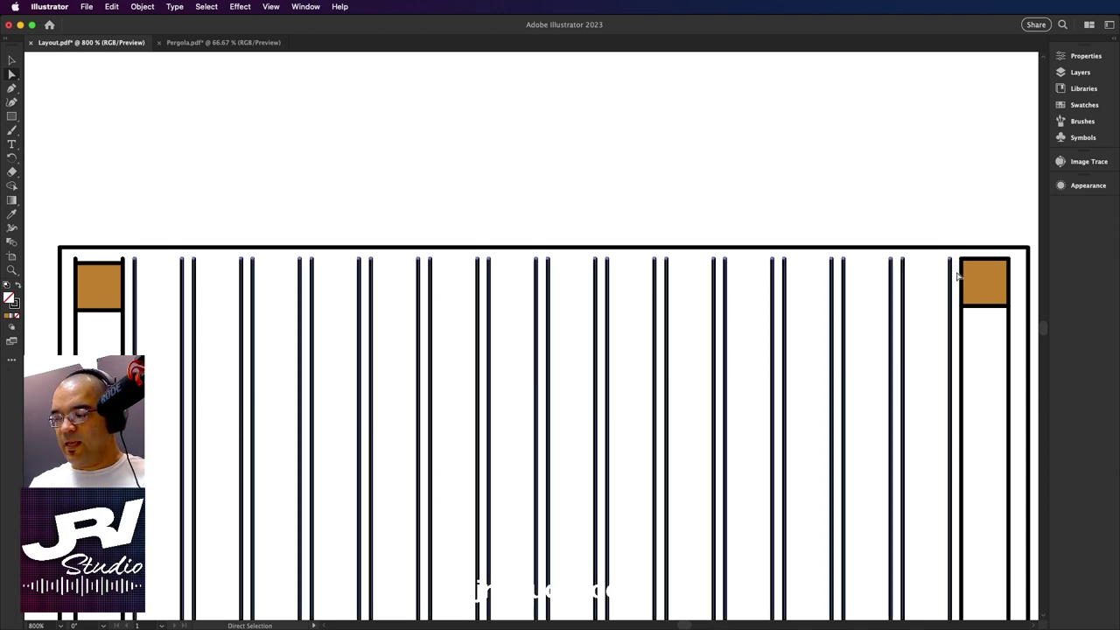
key(Up)
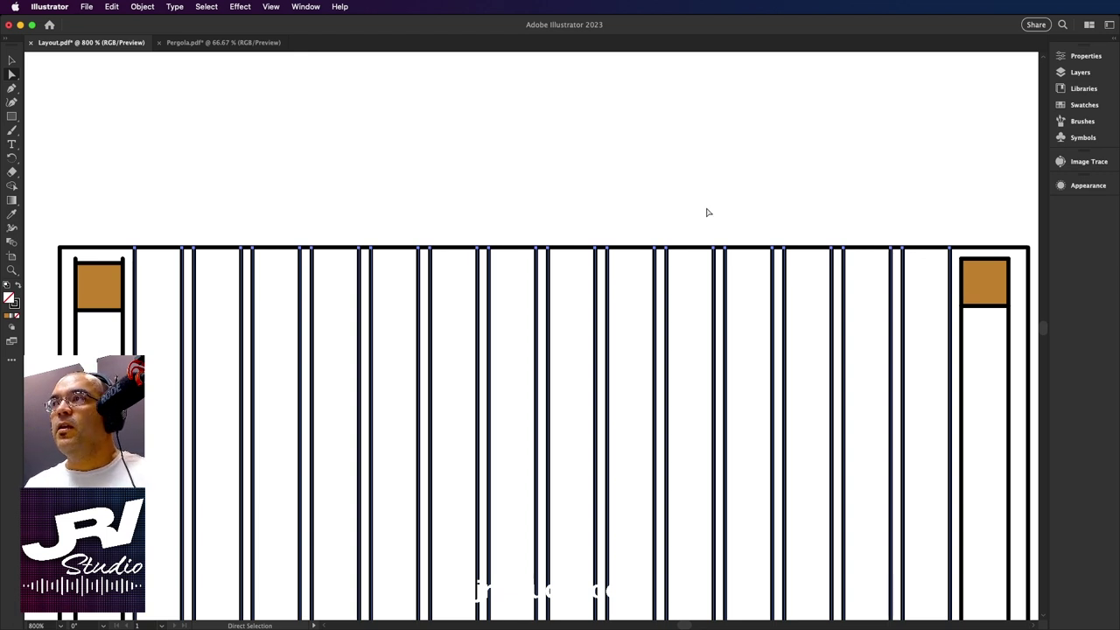
Raise the top ends of the two posts beside the left corner block to the top beam.
drag(575, 201, 760, 184)
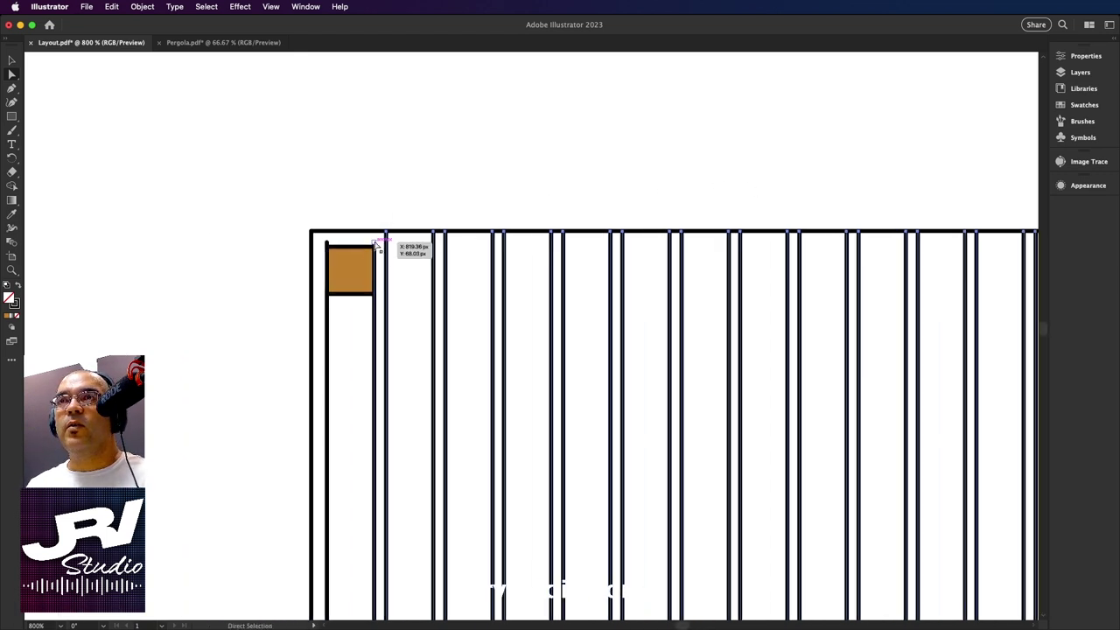
click(376, 302)
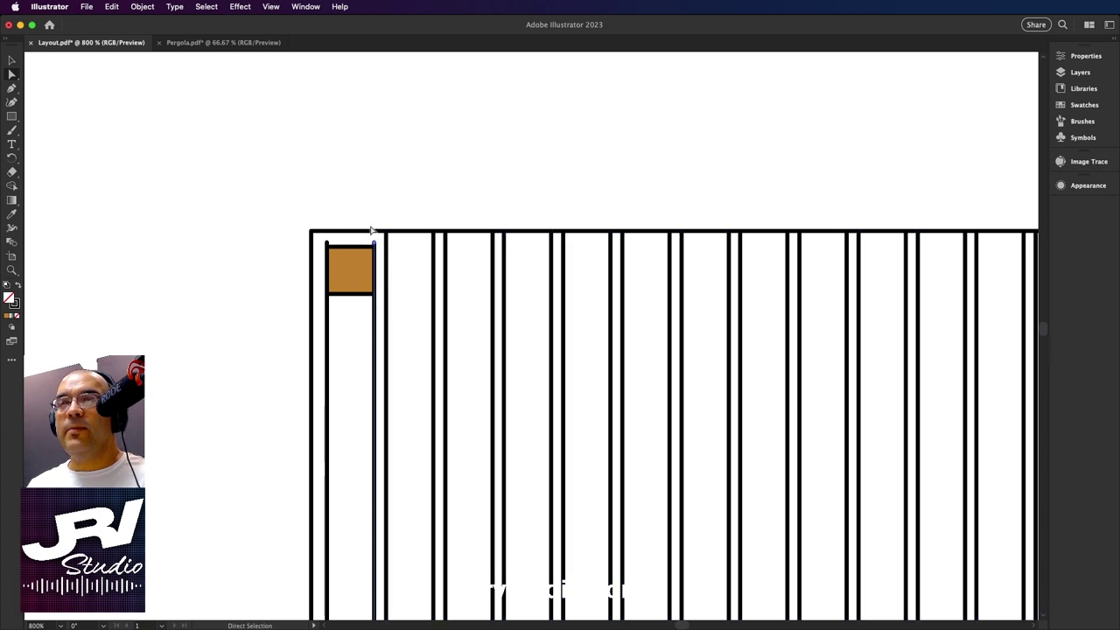
key(super+equal)
key(super+equal)
key(super+equal)
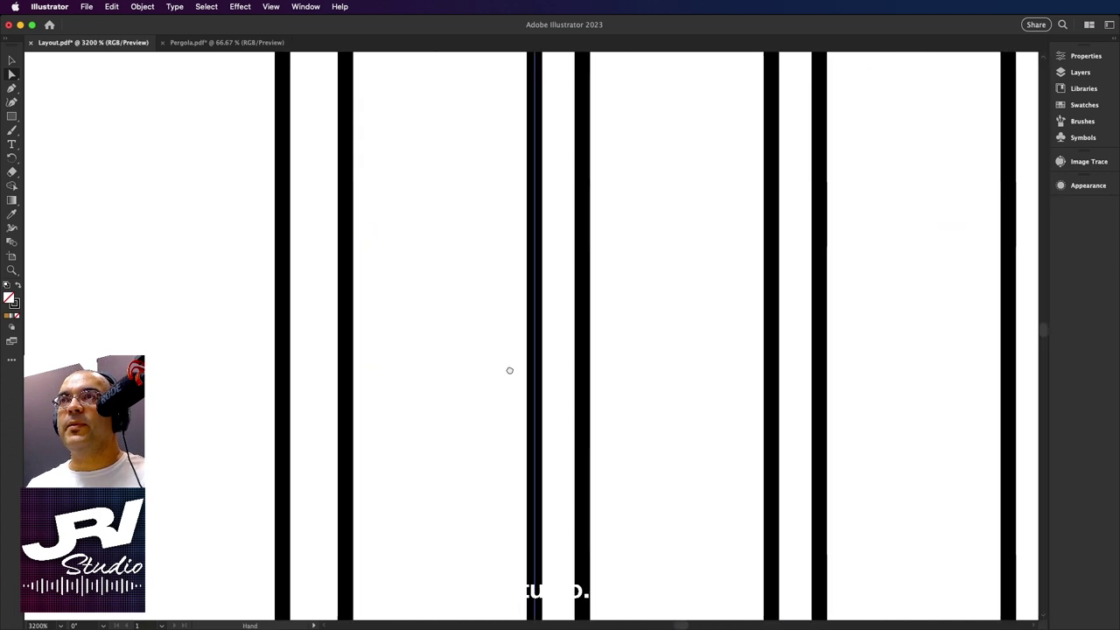
drag(513, 253, 508, 442)
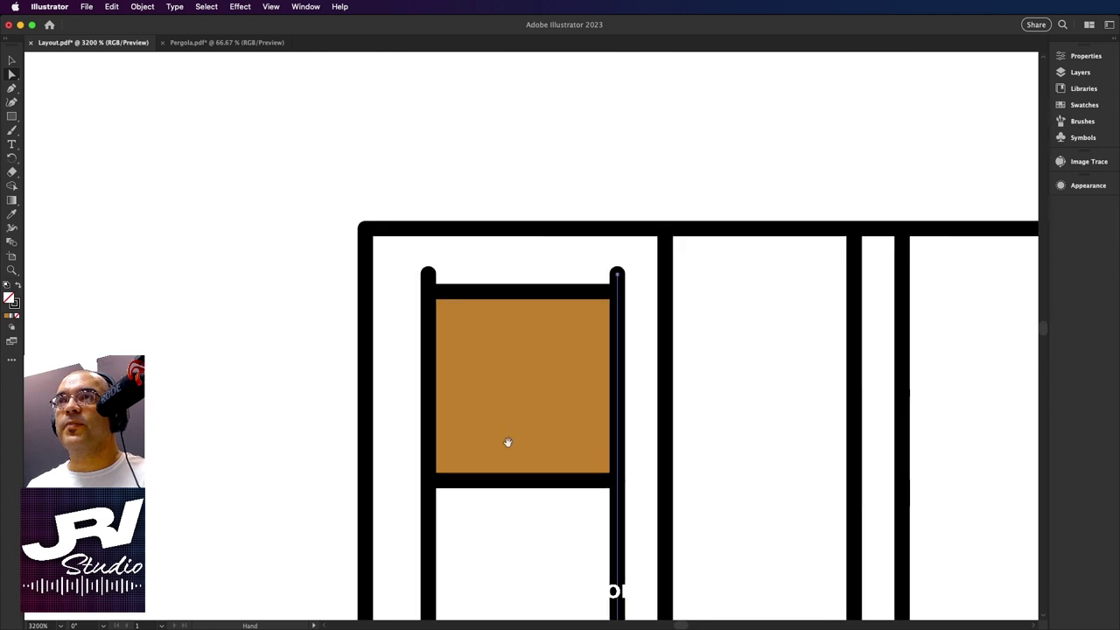
click(514, 169)
click(427, 274)
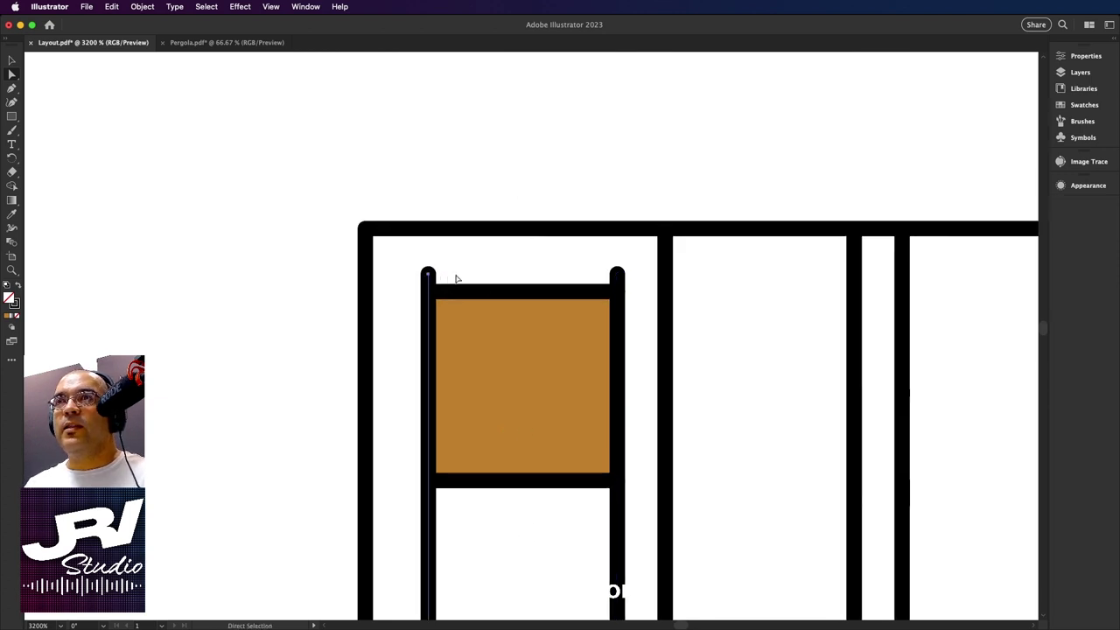
shift+click(618, 275)
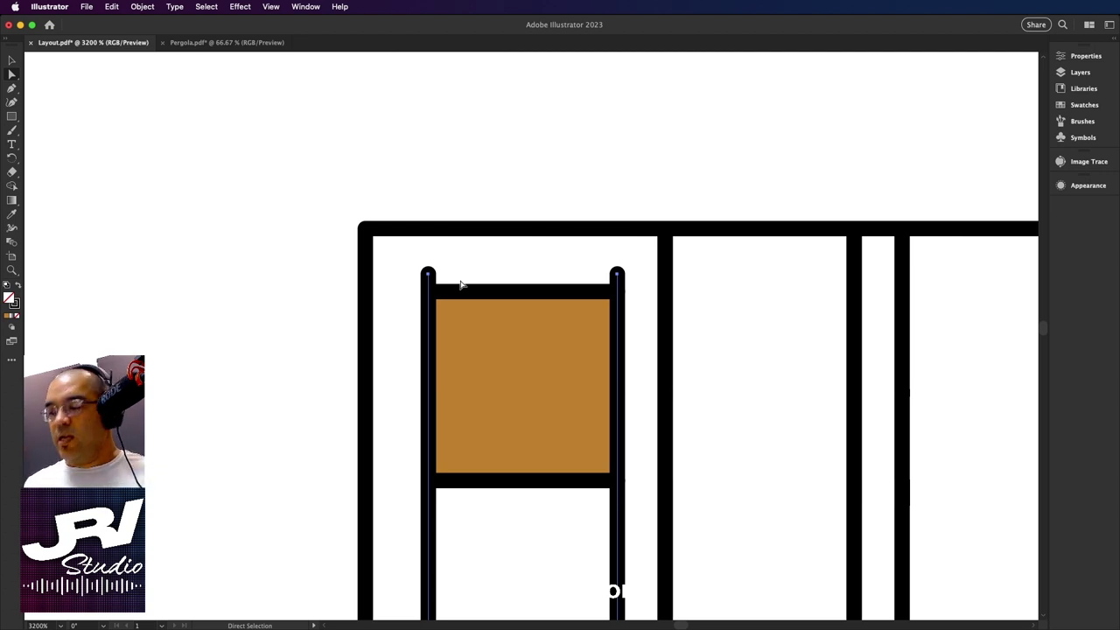
key(Up)
key(Up)
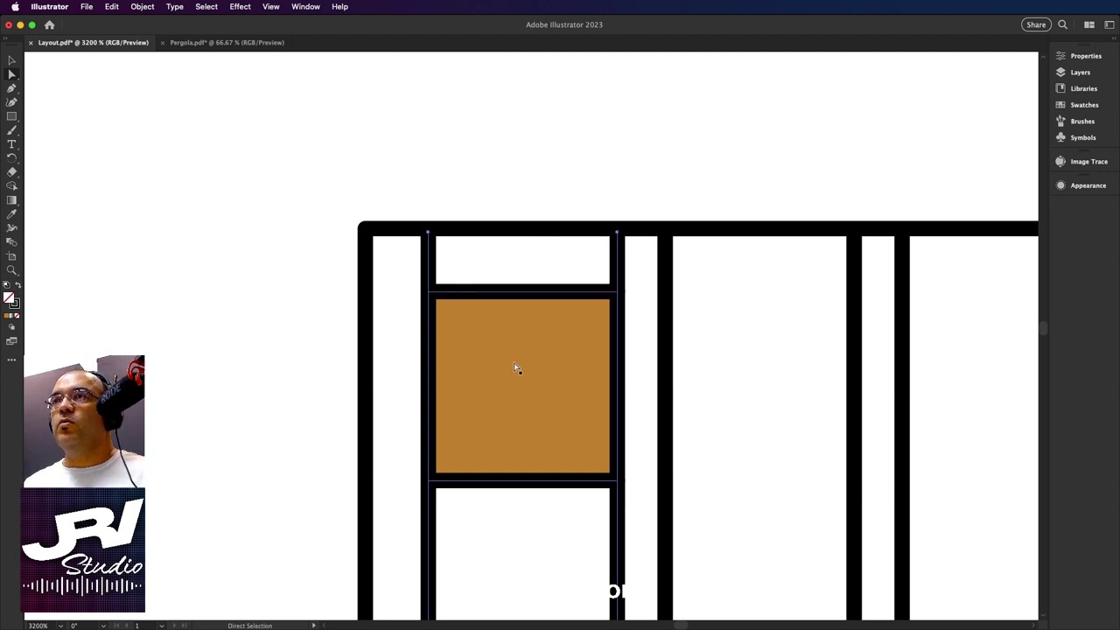
Lower the bottom ends of those two posts toward the bottom beam.
scroll(523, 385, down, 5)
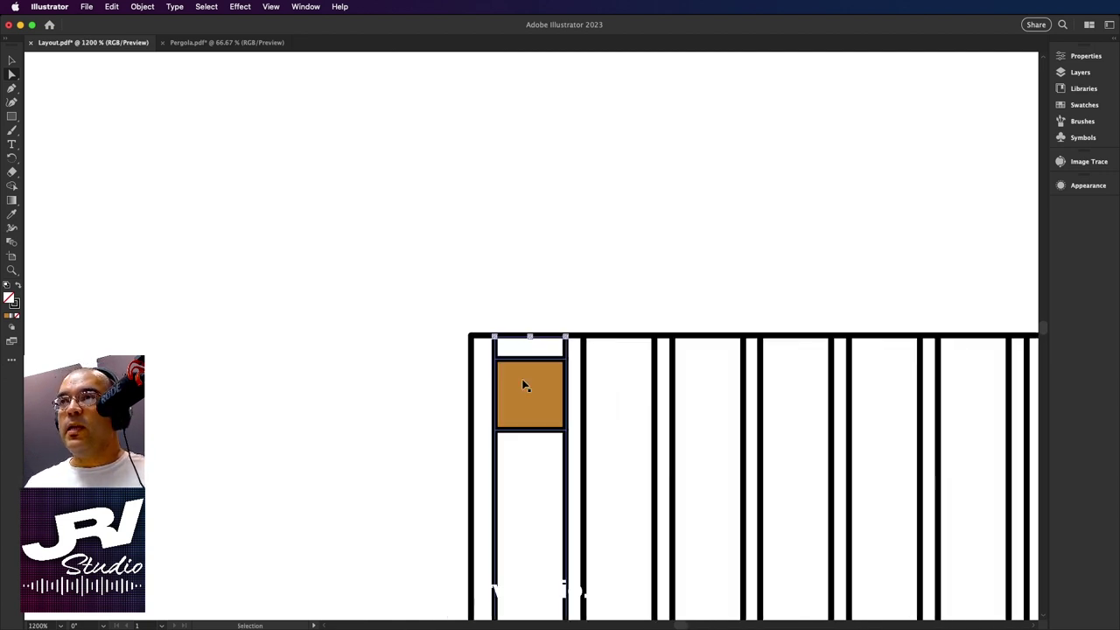
drag(528, 385, 528, 171)
scroll(565, 283, down, 10)
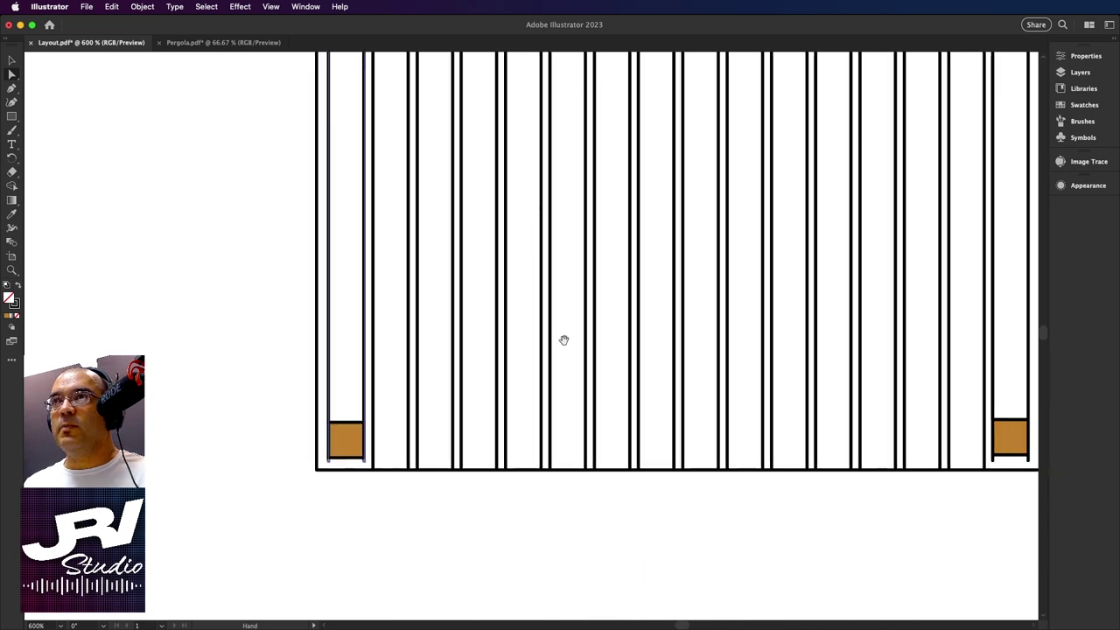
scroll(415, 329, up, 5)
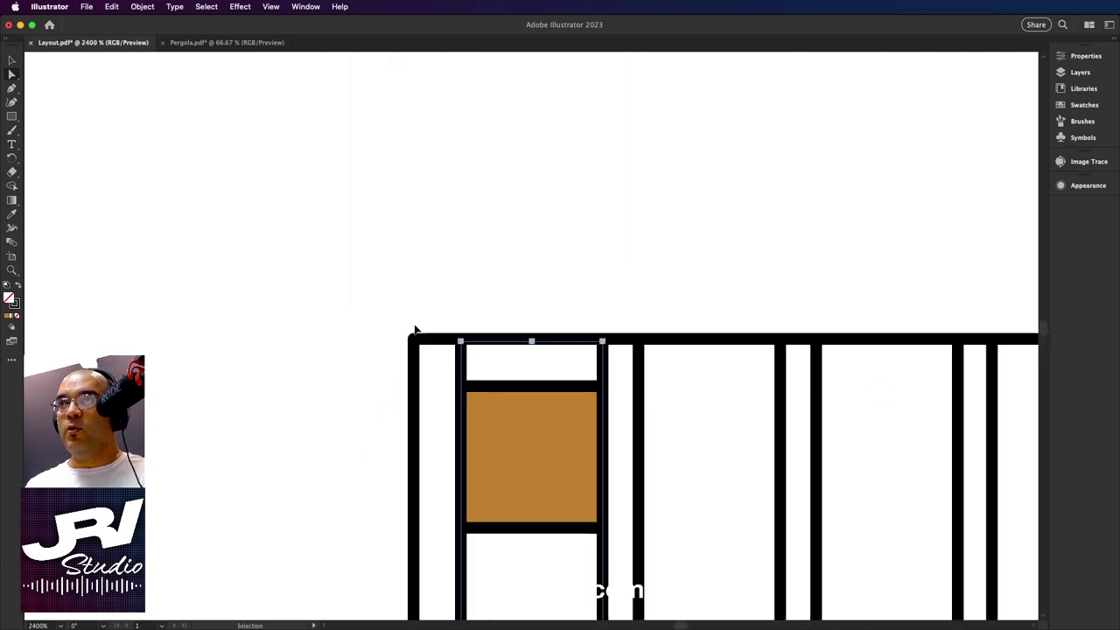
mouse_move(540, 393)
mouse_down()
mouse_move(520, 43)
mouse_move(515, 428)
mouse_move(520, 201)
mouse_move(495, 346)
mouse_up()
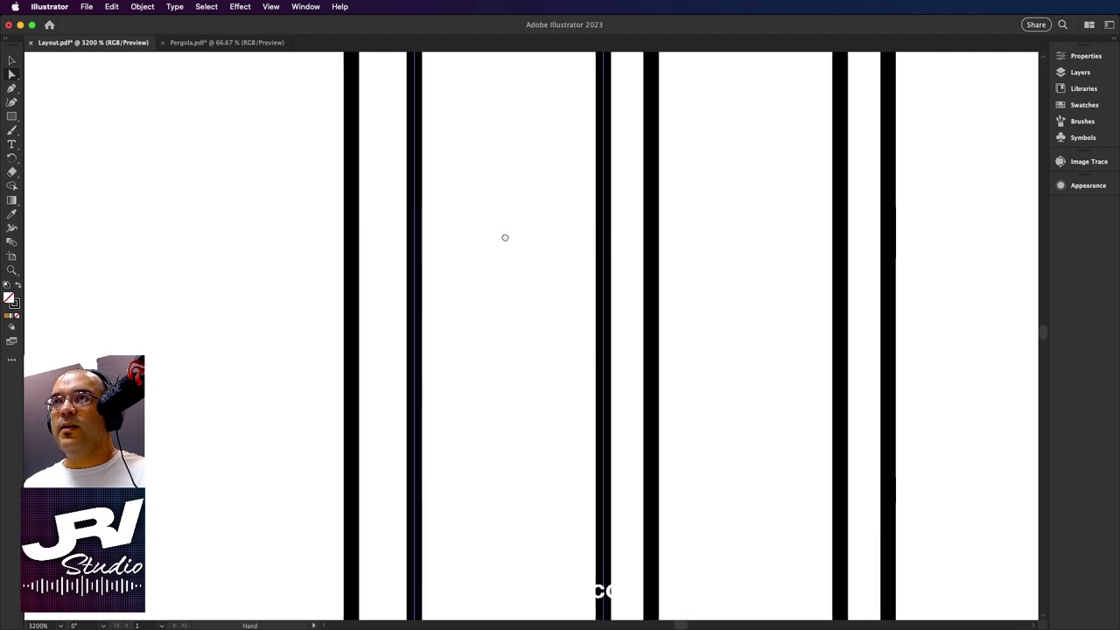
scroll(517, 219, down, 5)
scroll(533, 200, down, 3)
scroll(538, 236, down, 1)
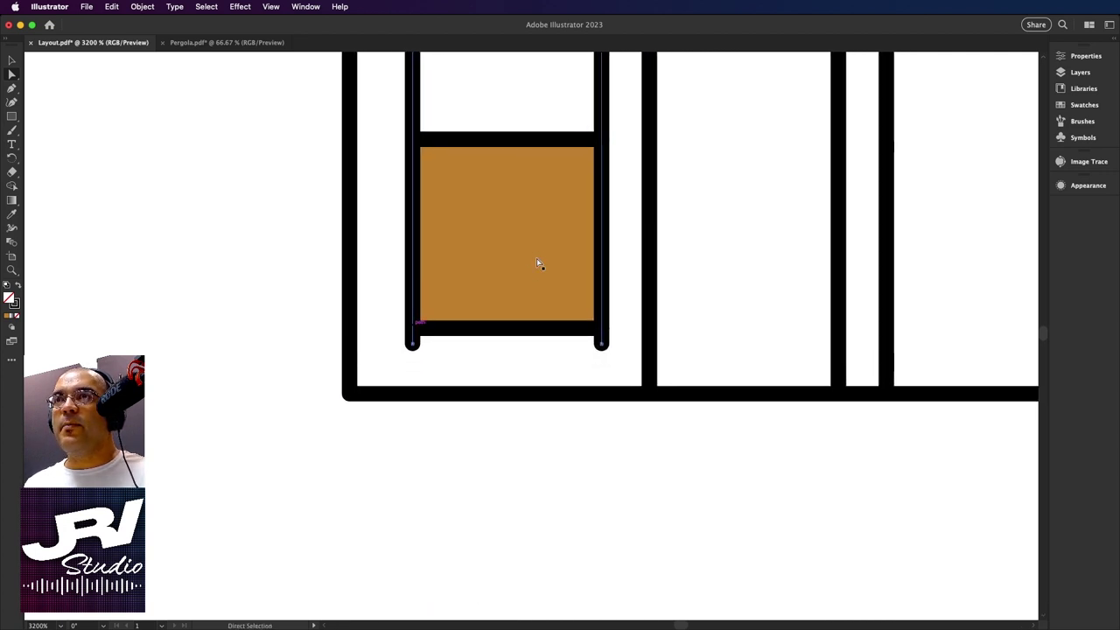
click(414, 346)
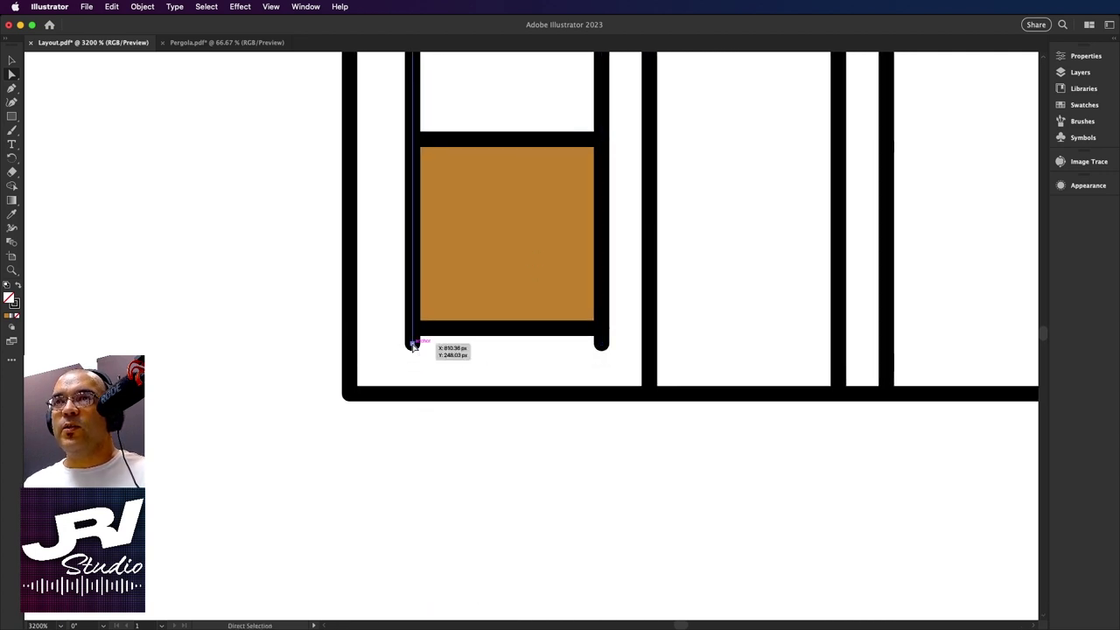
shift+click(603, 345)
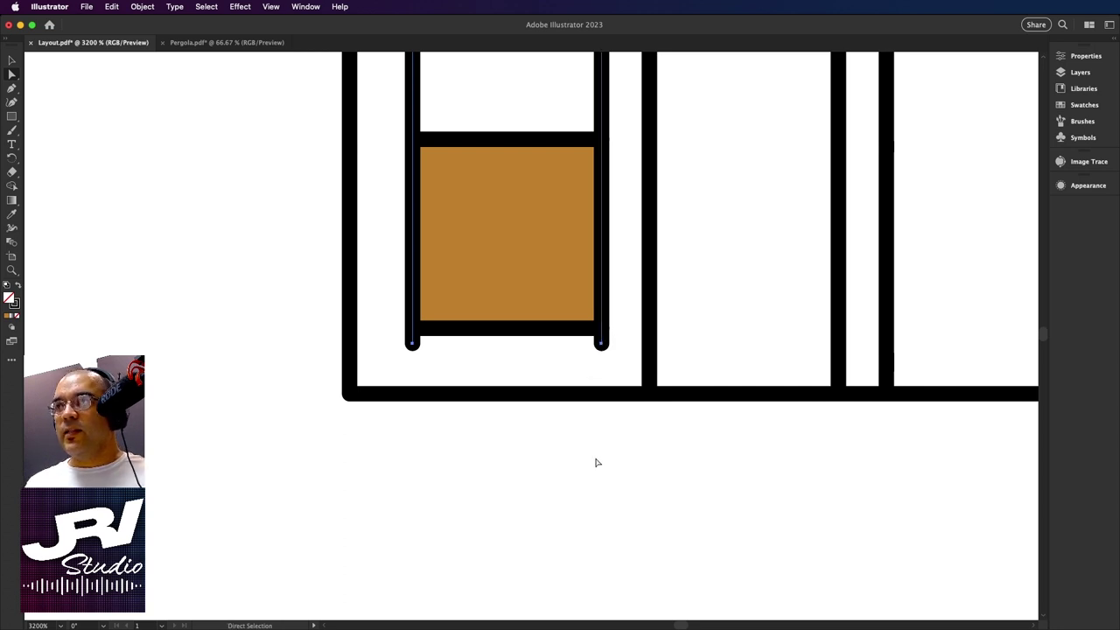
key(Down)
key(Down)
key(Down)
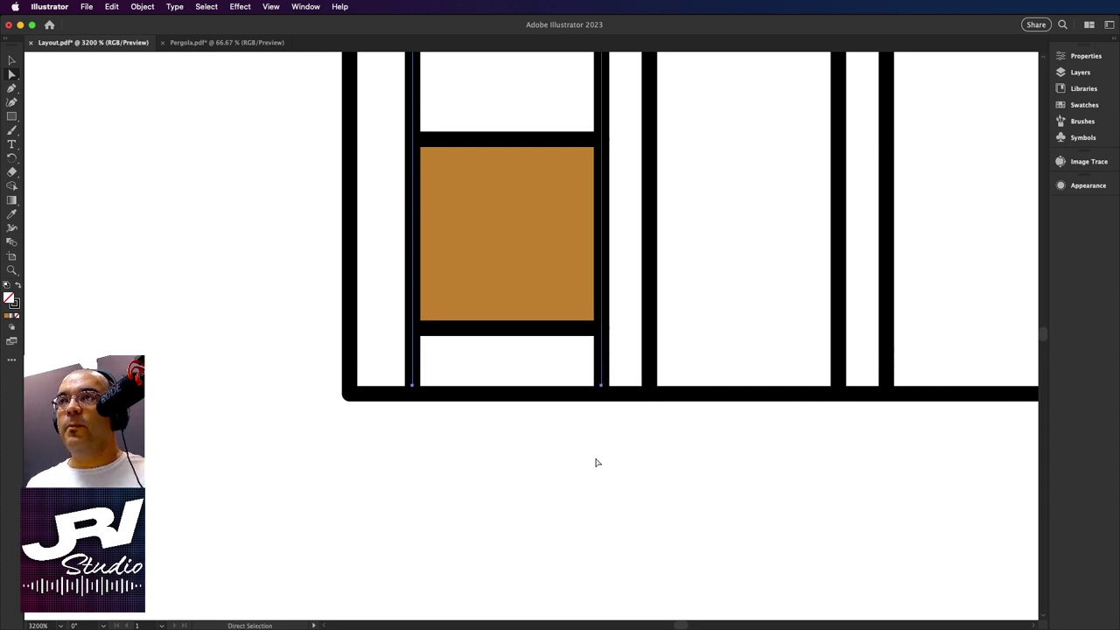
Extend the bottom ends of the posts at the other corner block to the bottom beam.
scroll(744, 447, right, 10)
scroll(622, 435, down, 3)
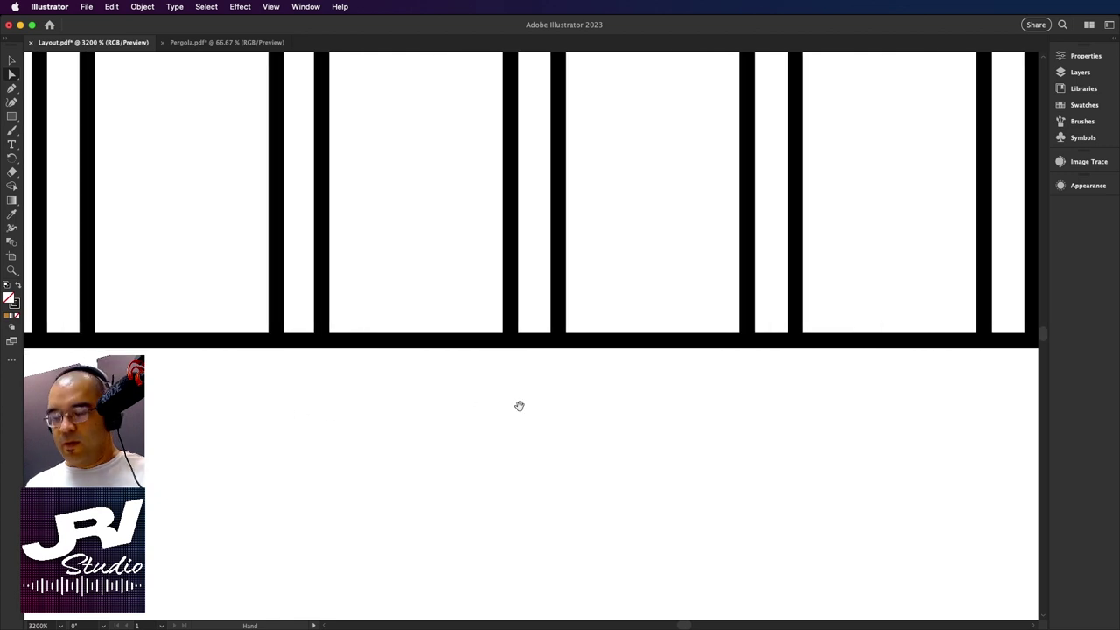
scroll(485, 418, right, 3)
drag(700, 426, 461, 427)
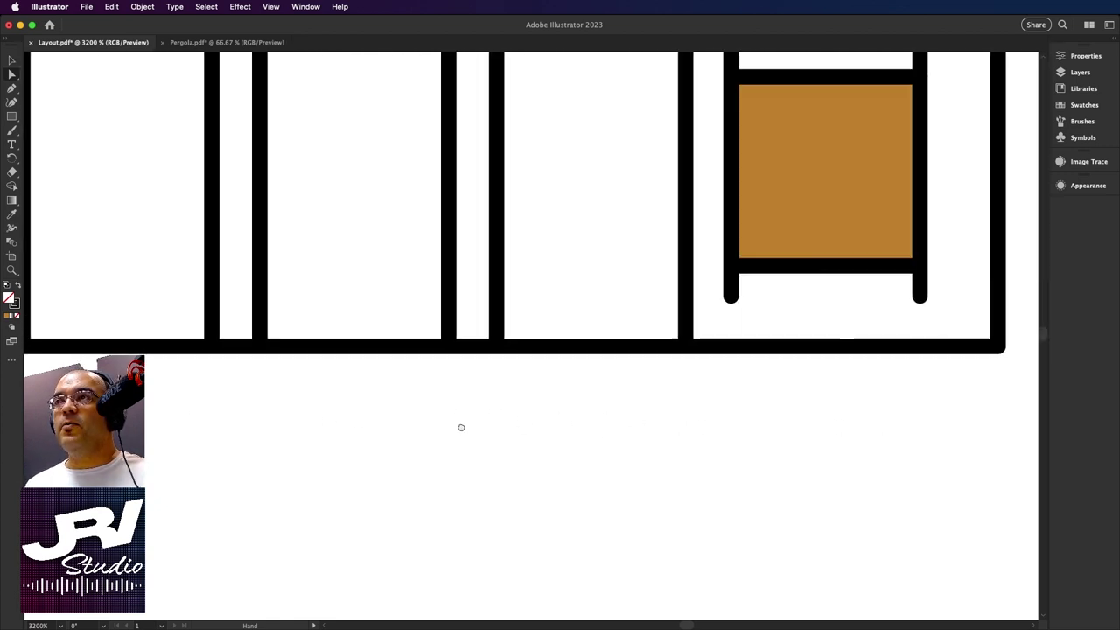
scroll(461, 427, right, 5)
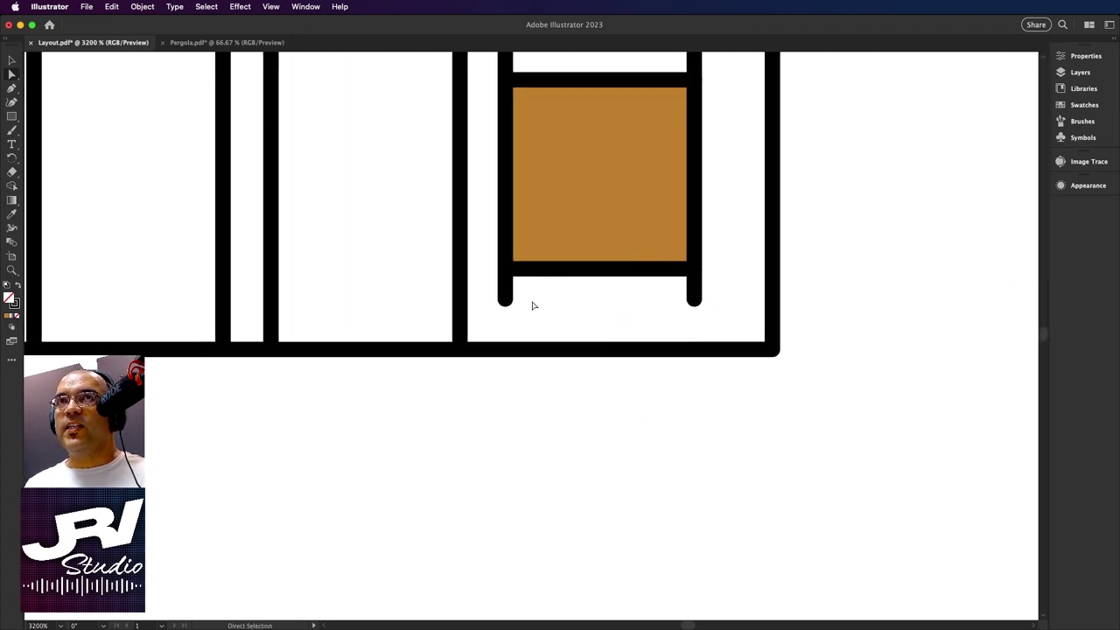
drag(483, 288, 715, 325)
key(Down)
key(Down)
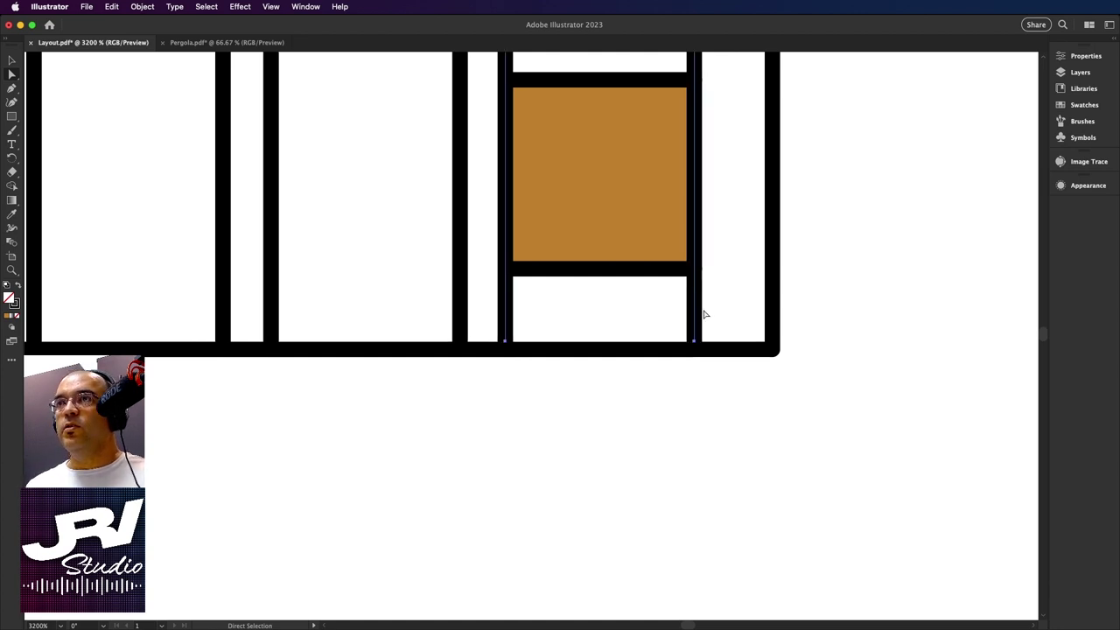
Extend those posts' top ends up to the top beam, then fit the artboard in view.
drag(726, 287, 745, 540)
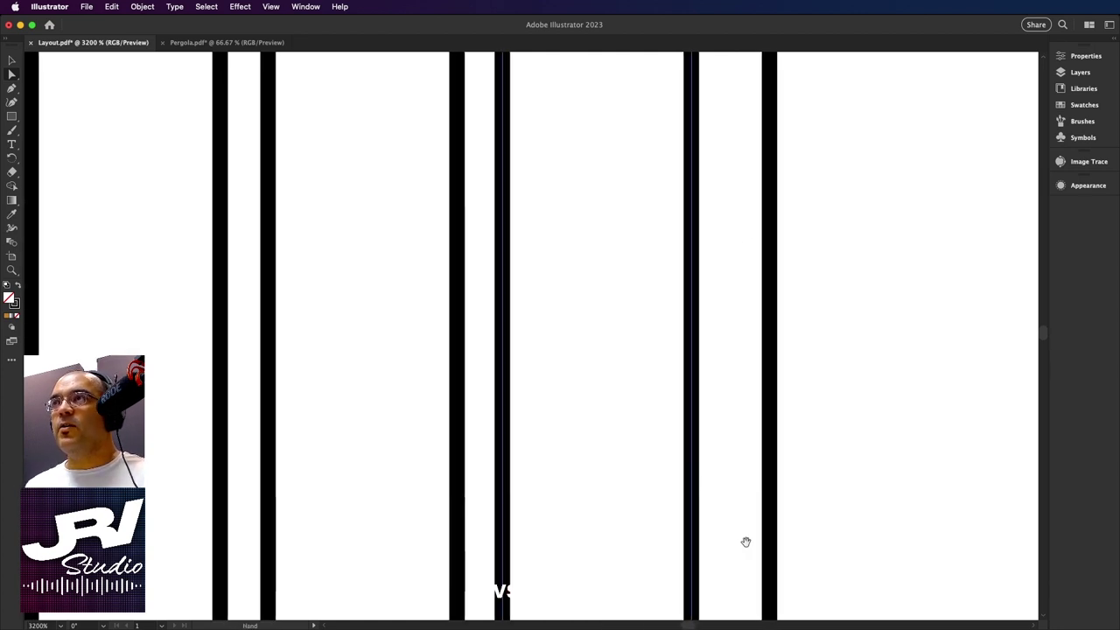
drag(757, 253, 773, 555)
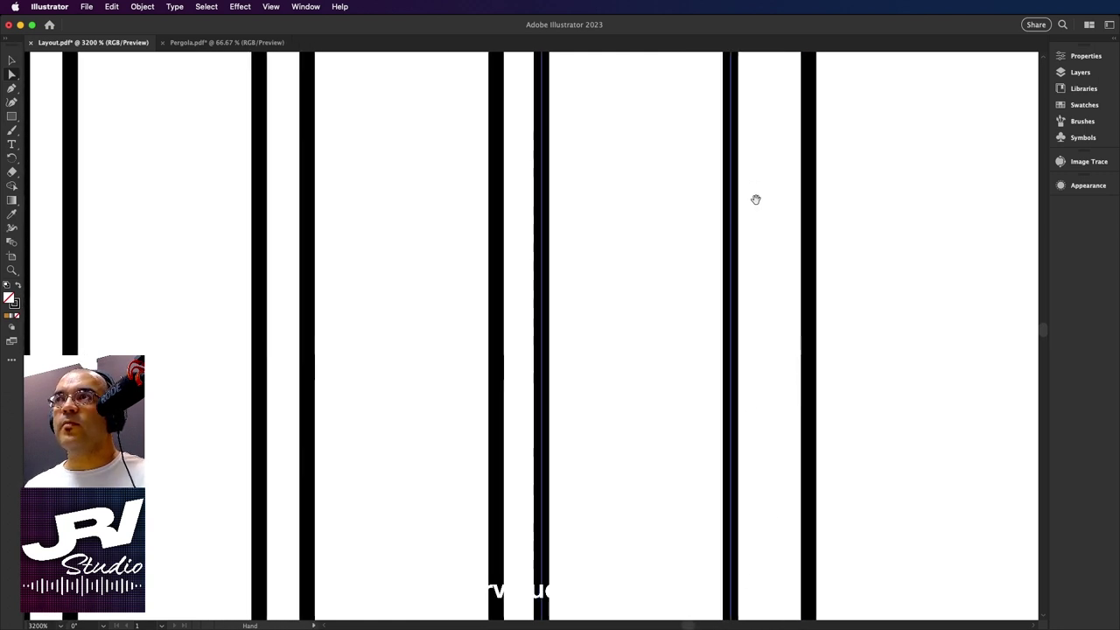
mouse_move(755, 198)
mouse_down()
mouse_move(732, 393)
mouse_move(754, 502)
mouse_up()
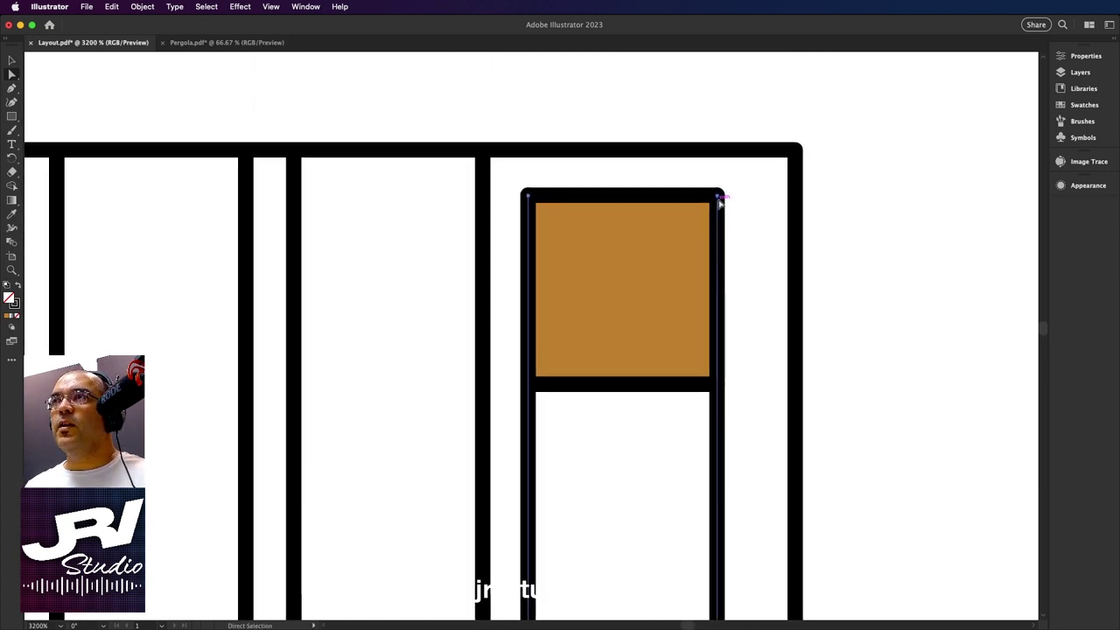
click(620, 204)
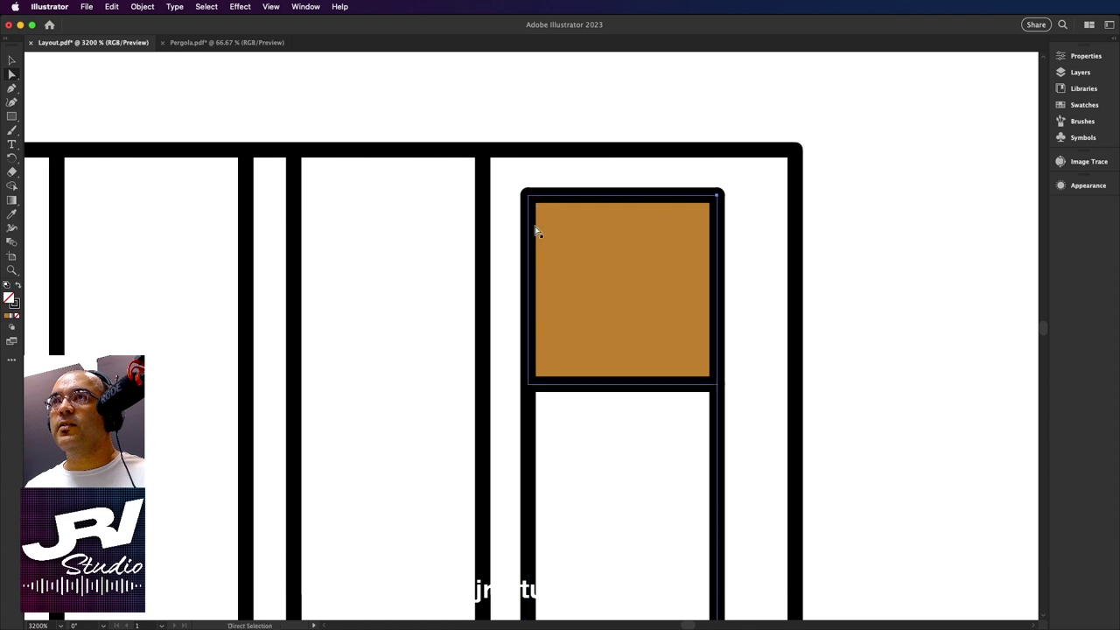
key(Up)
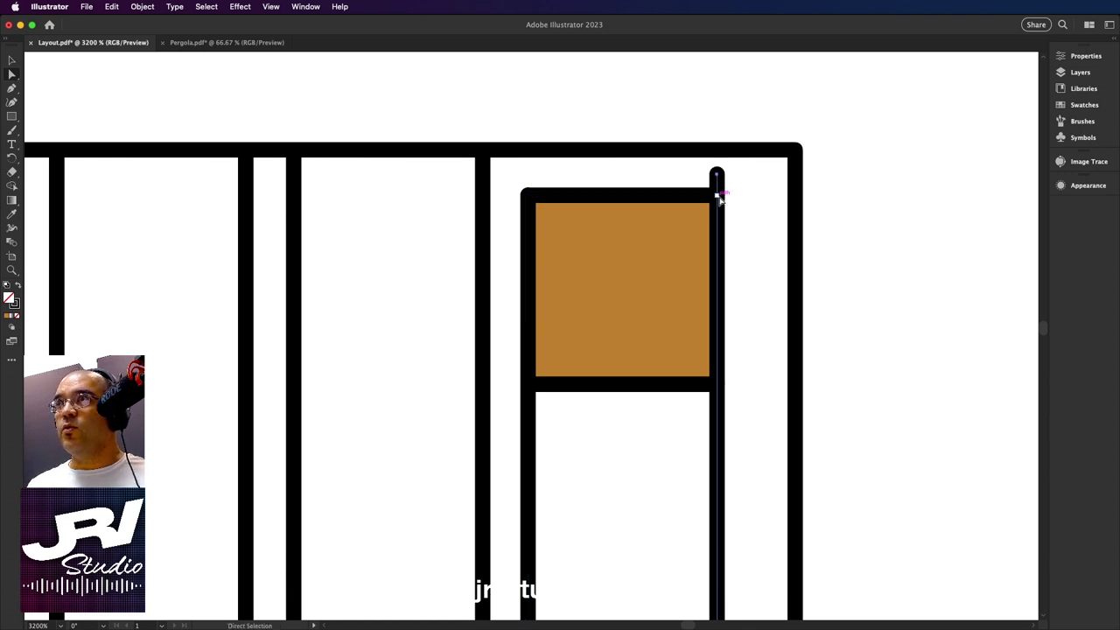
click(528, 195)
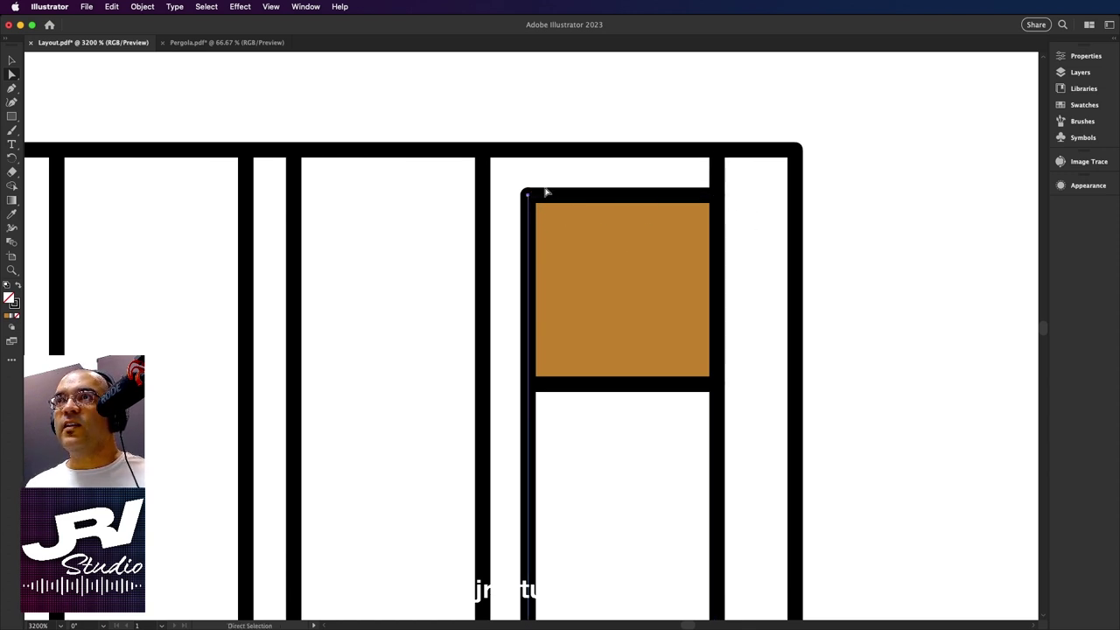
key(Up)
drag(594, 101, 945, 109)
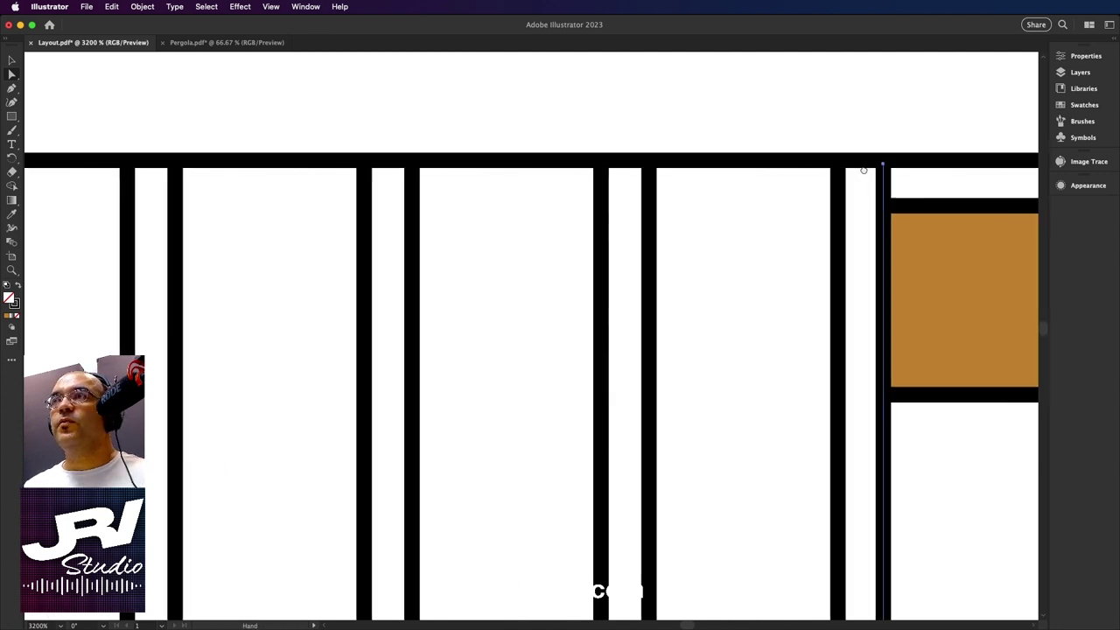
drag(412, 201, 714, 212)
mouse_move(377, 254)
mouse_down()
mouse_move(510, 270)
mouse_move(613, 224)
mouse_up()
key(super+0)
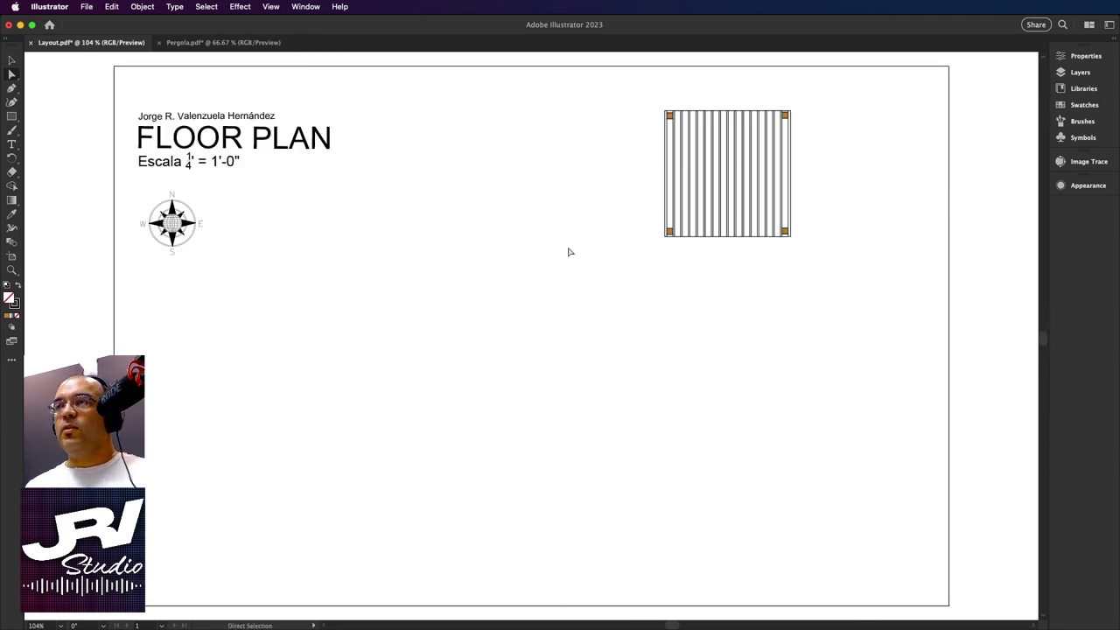
Centre the pergola in view and ready the Live Paint Bucket with the orange swatch.
key(super+equal)
key(super+equal)
key(super+equal)
mouse_move(727, 190)
mouse_down()
mouse_move(403, 492)
mouse_move(470, 354)
mouse_up()
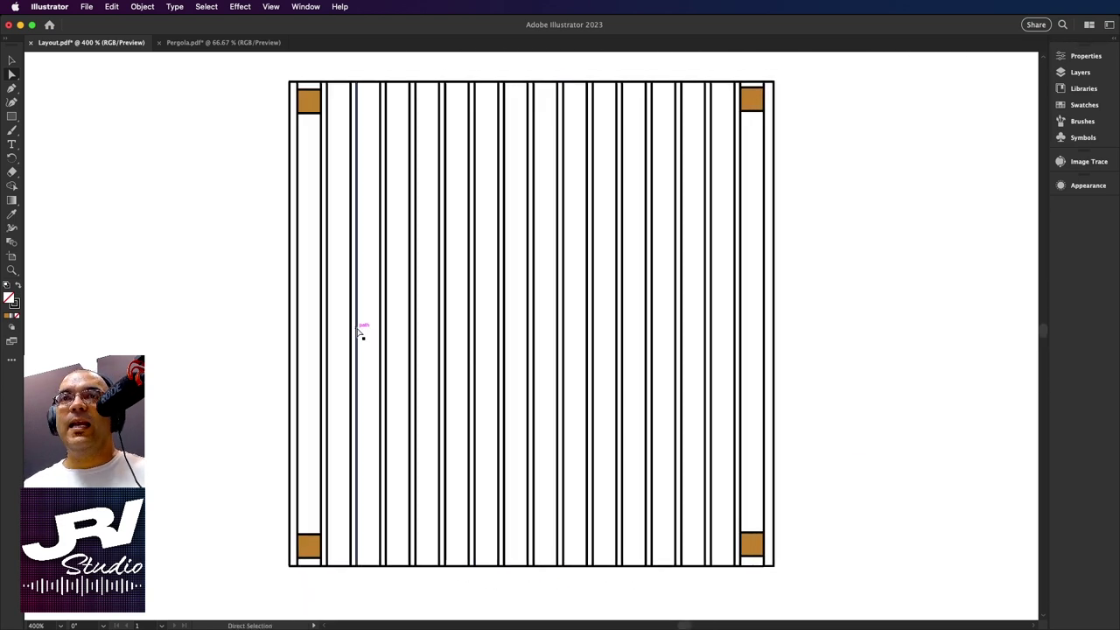
click(14, 361)
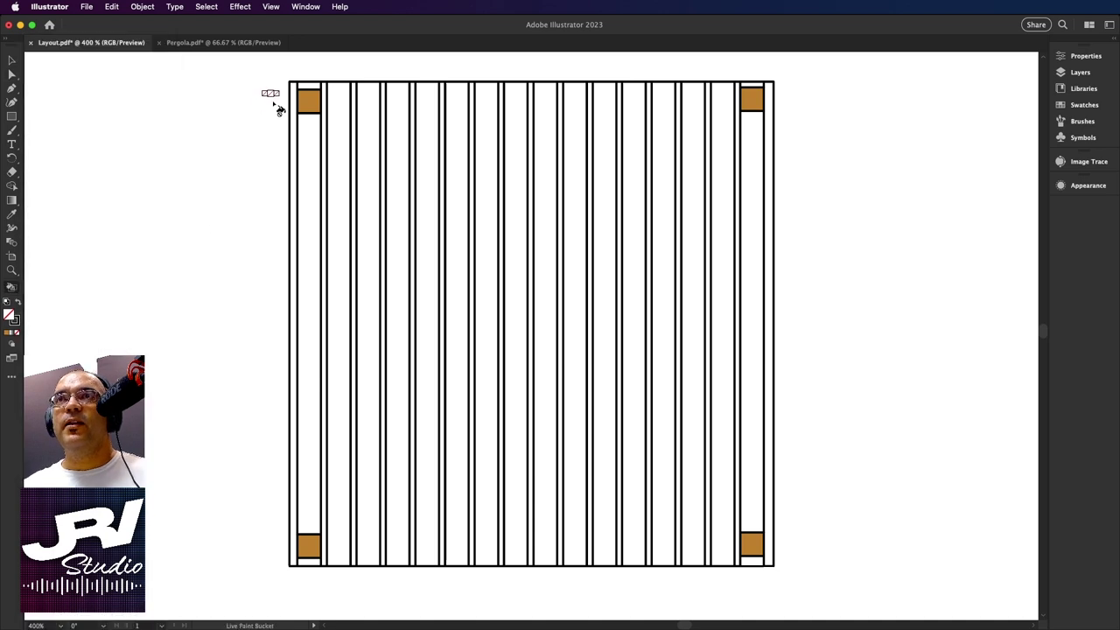
click(7, 333)
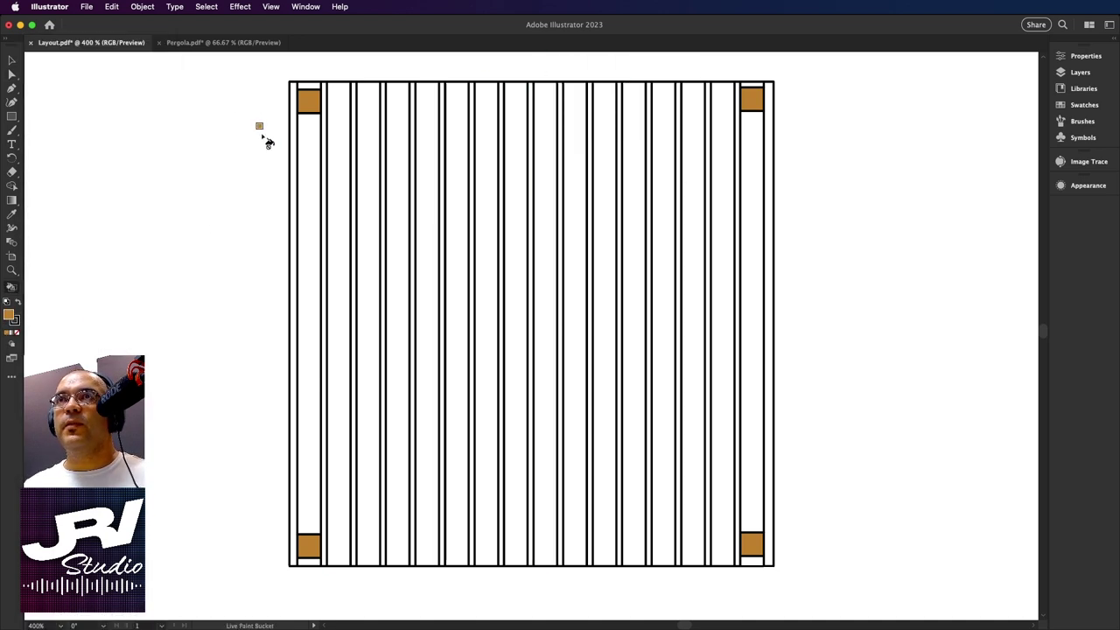
Paint every pergola slat, the rightmost strip and the remaining white slat orange-brown.
click(295, 142)
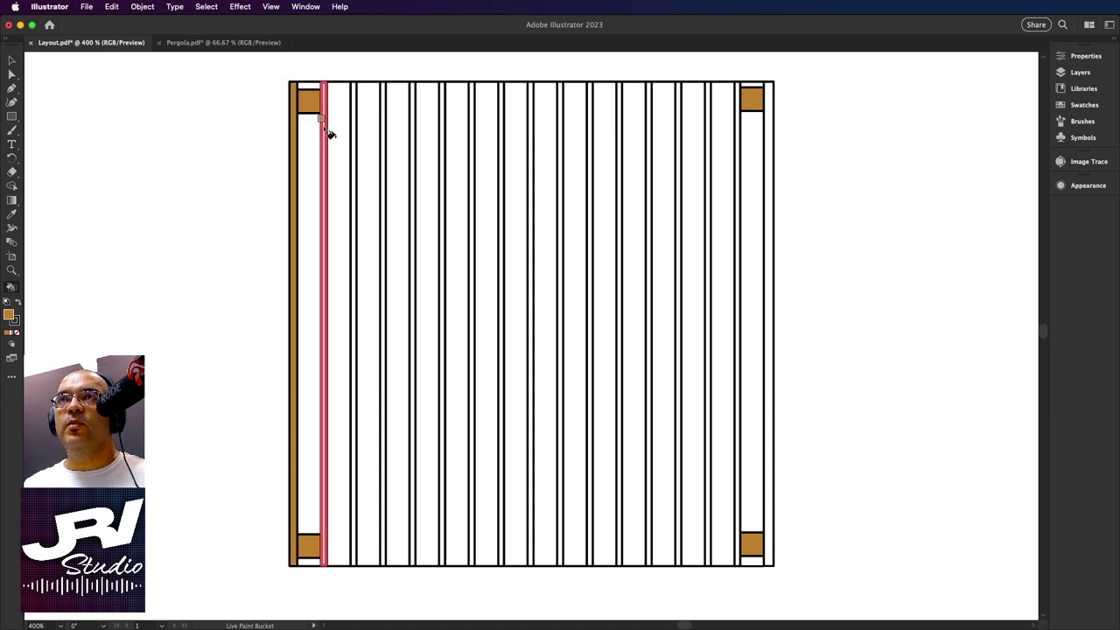
click(326, 131)
click(354, 120)
click(384, 117)
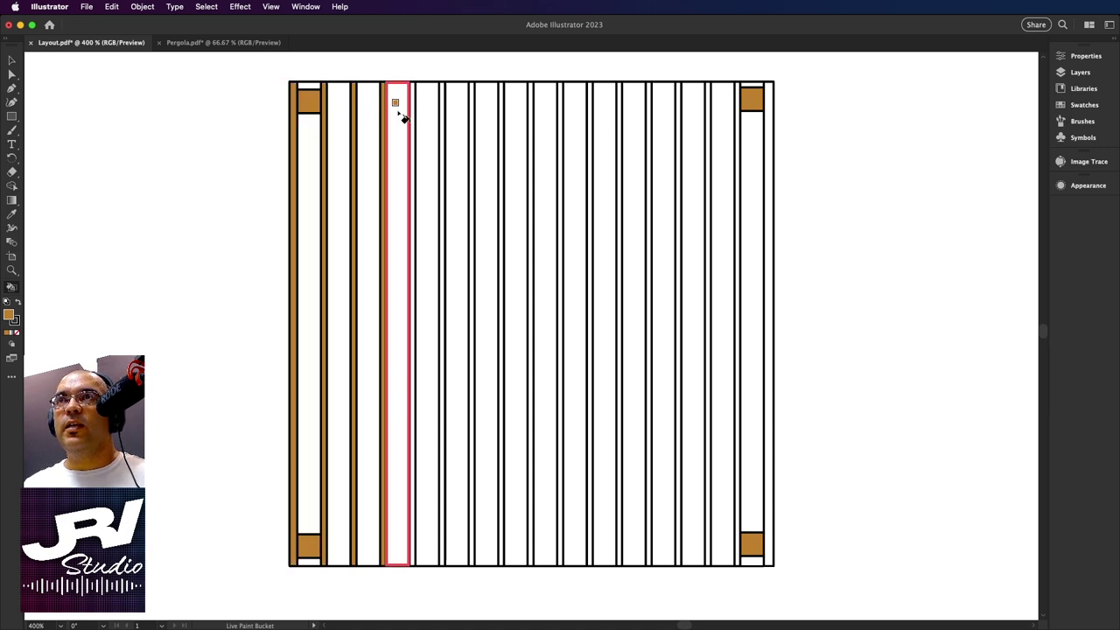
click(413, 118)
click(442, 117)
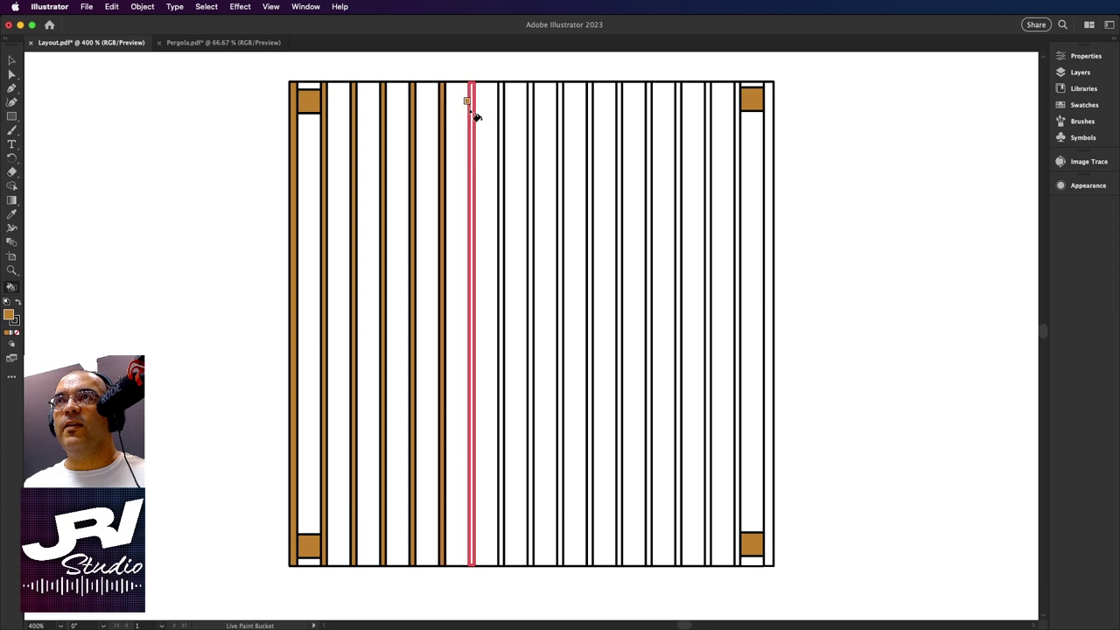
click(473, 117)
click(504, 116)
click(532, 115)
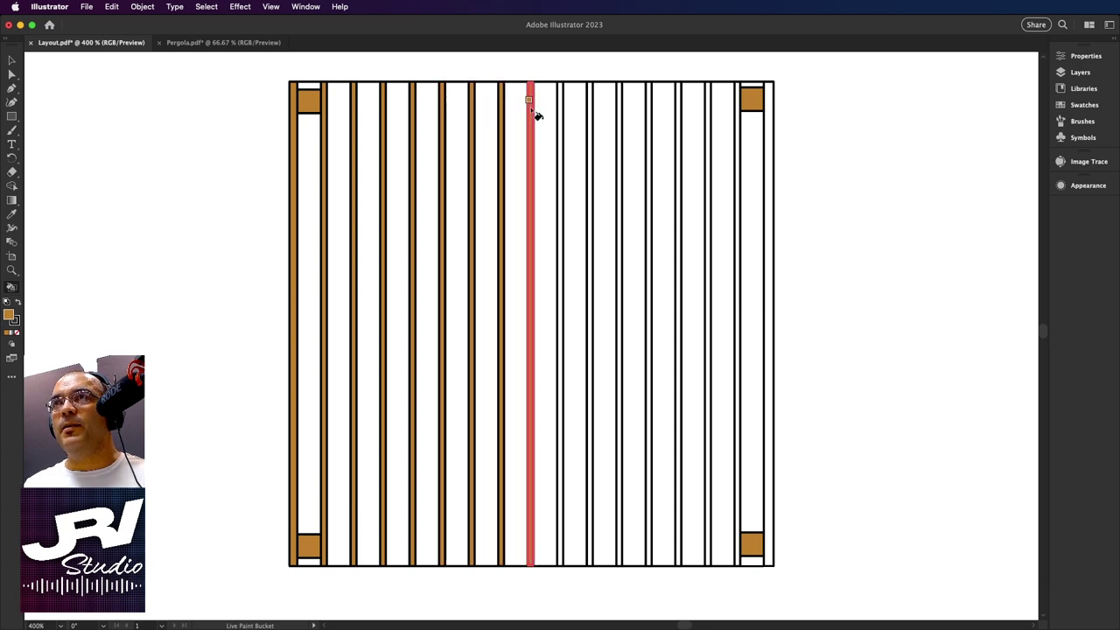
click(560, 121)
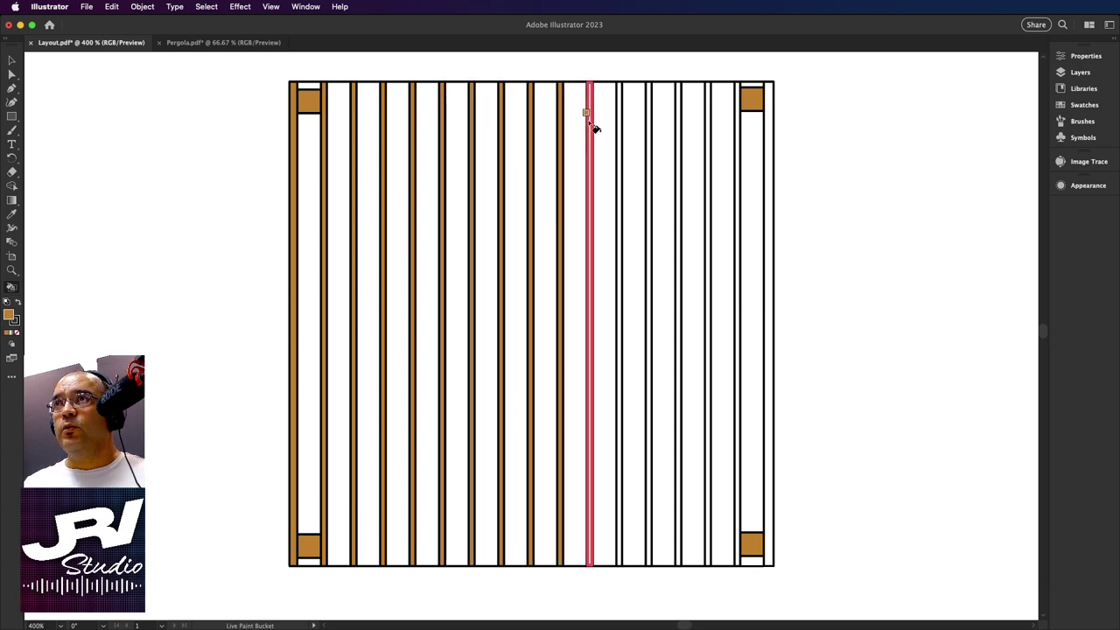
click(593, 127)
click(623, 127)
click(652, 126)
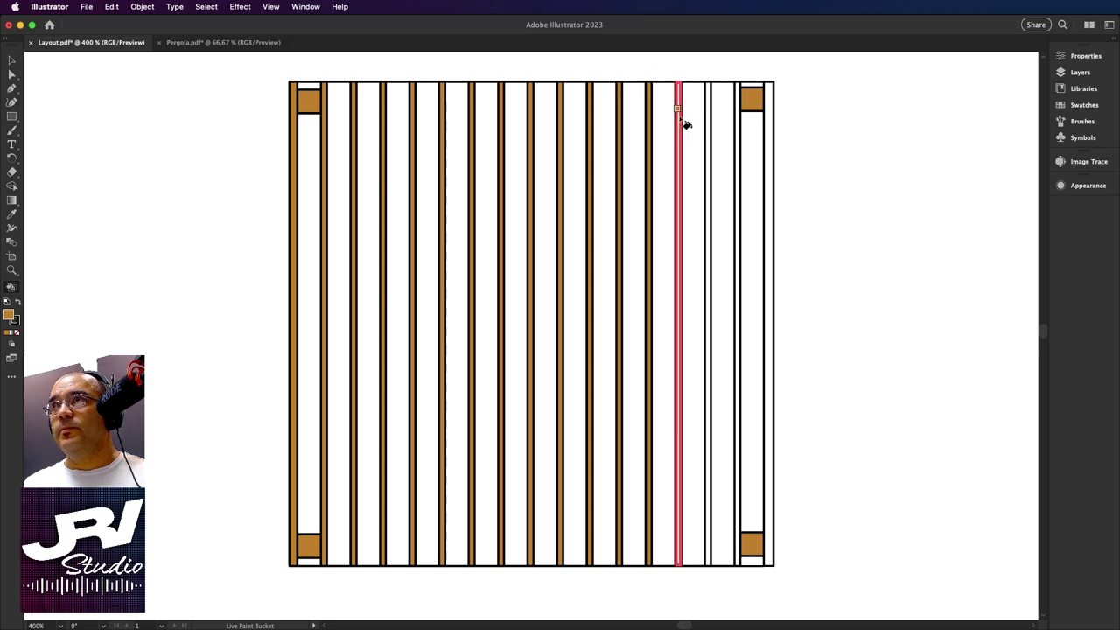
click(682, 124)
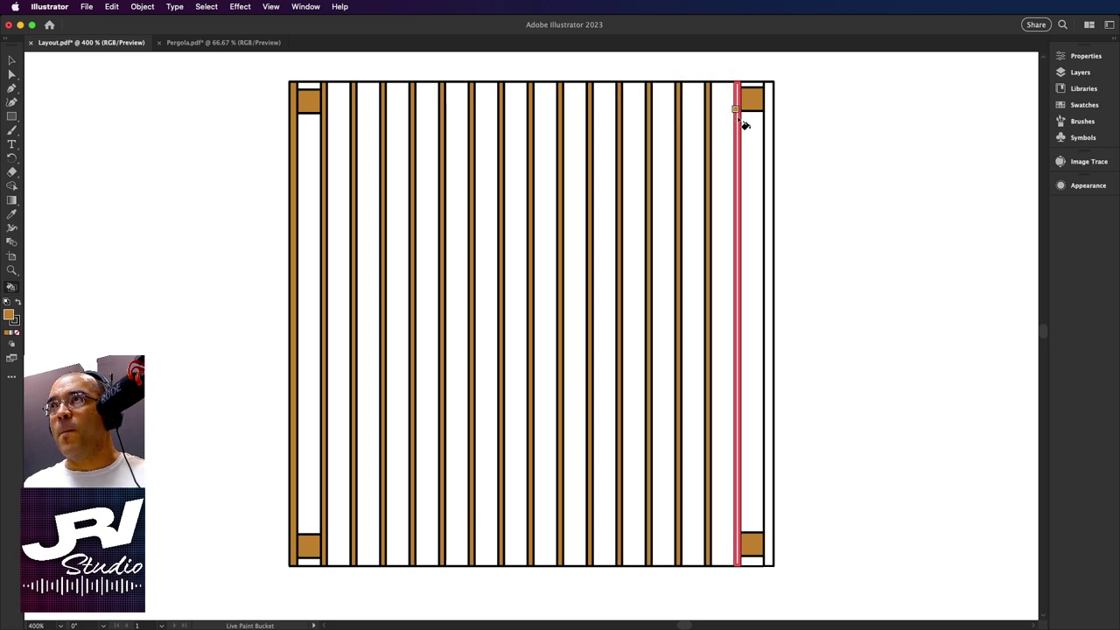
click(769, 123)
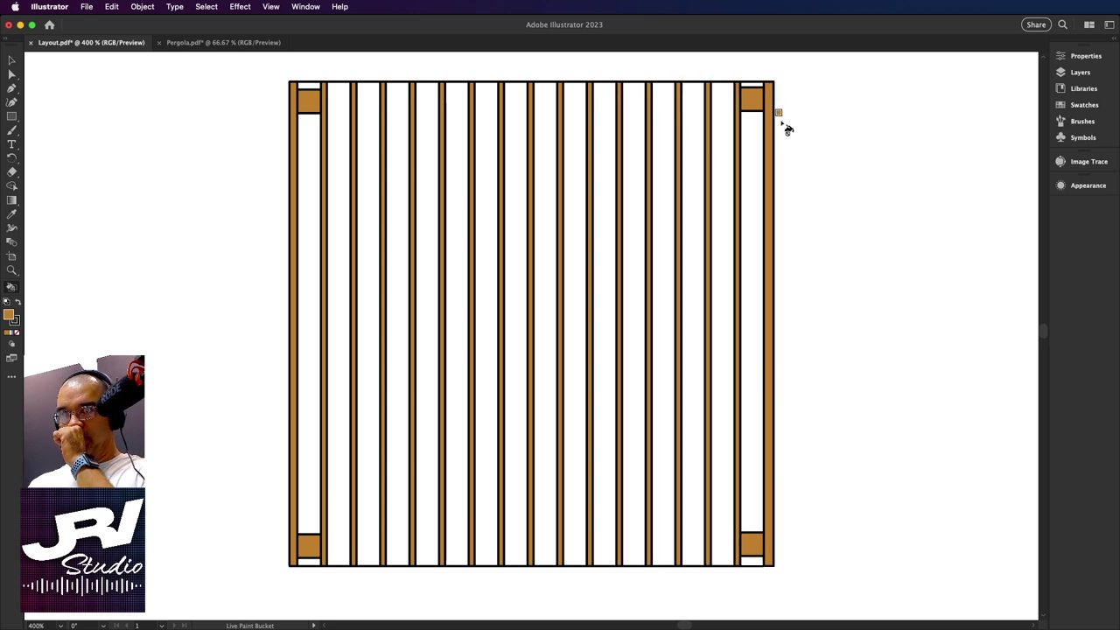
click(440, 140)
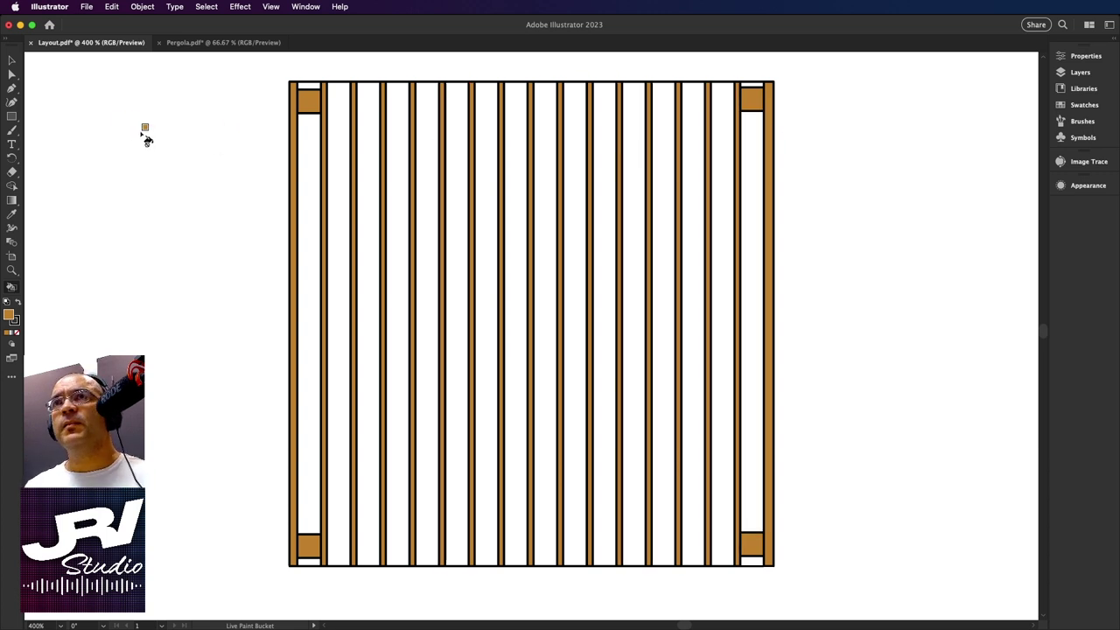
click(12, 59)
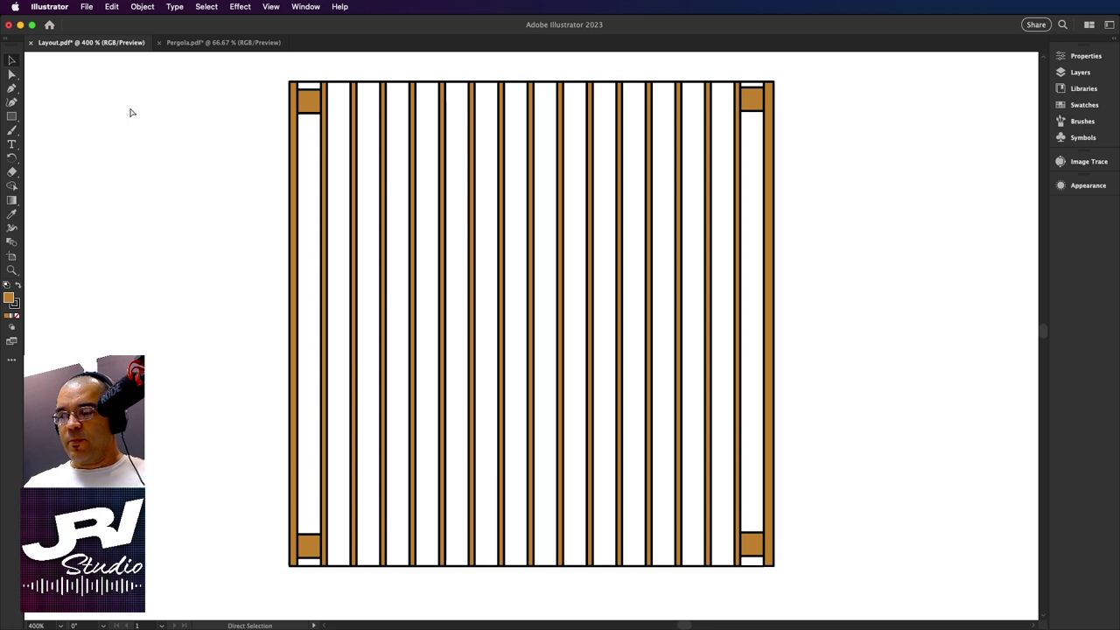
View the artboard at 100% and make the hidden Clip Group floor-plan layer visible.
key(super+0)
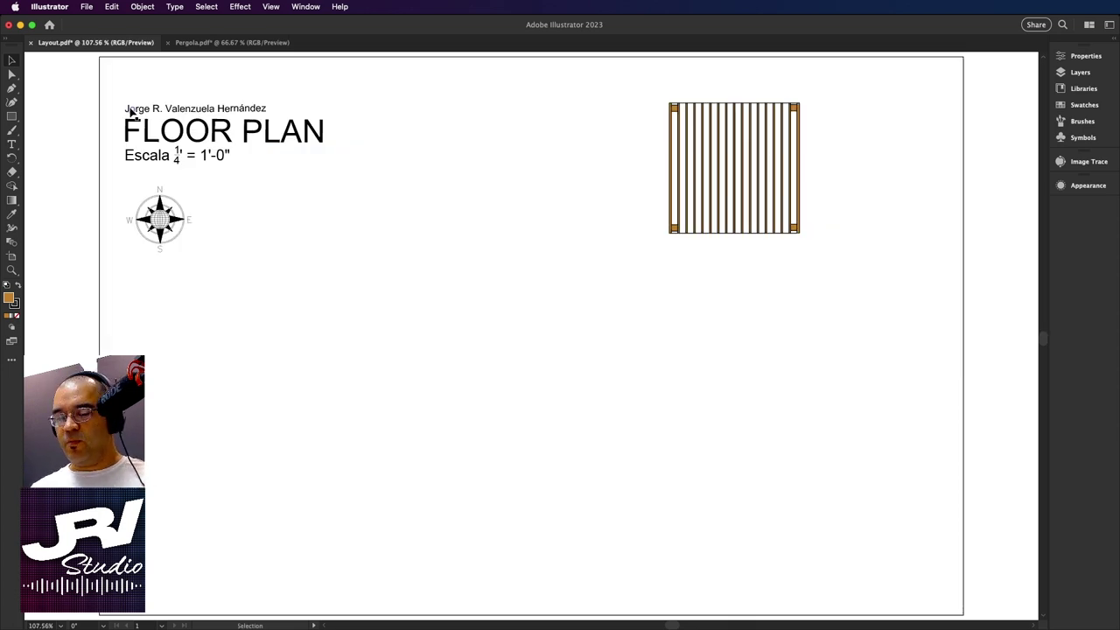
key(super+1)
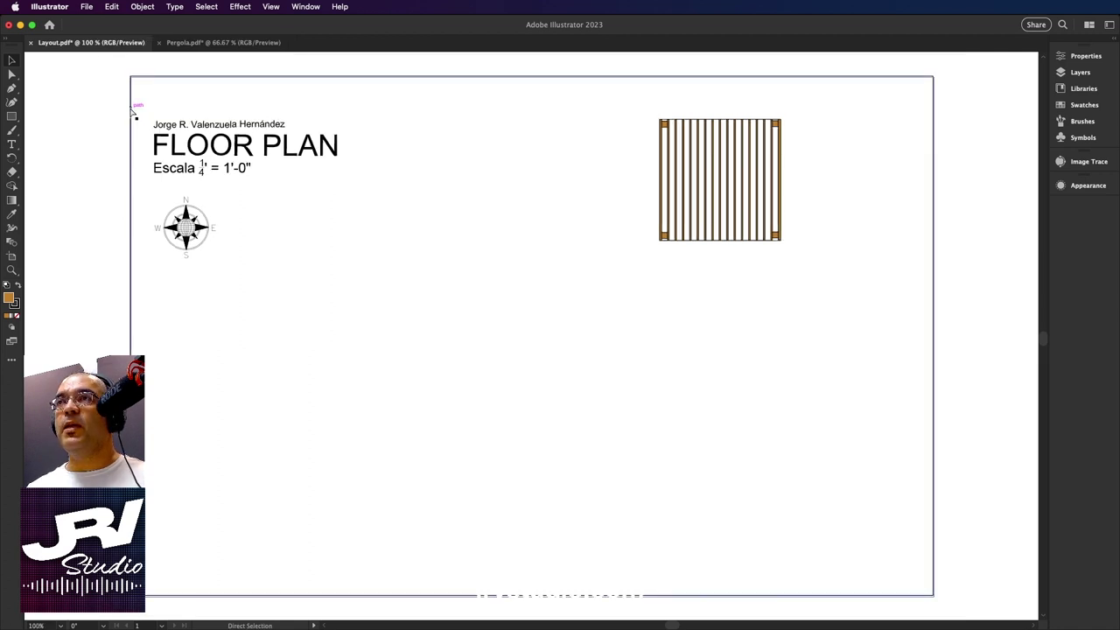
key(super+minus)
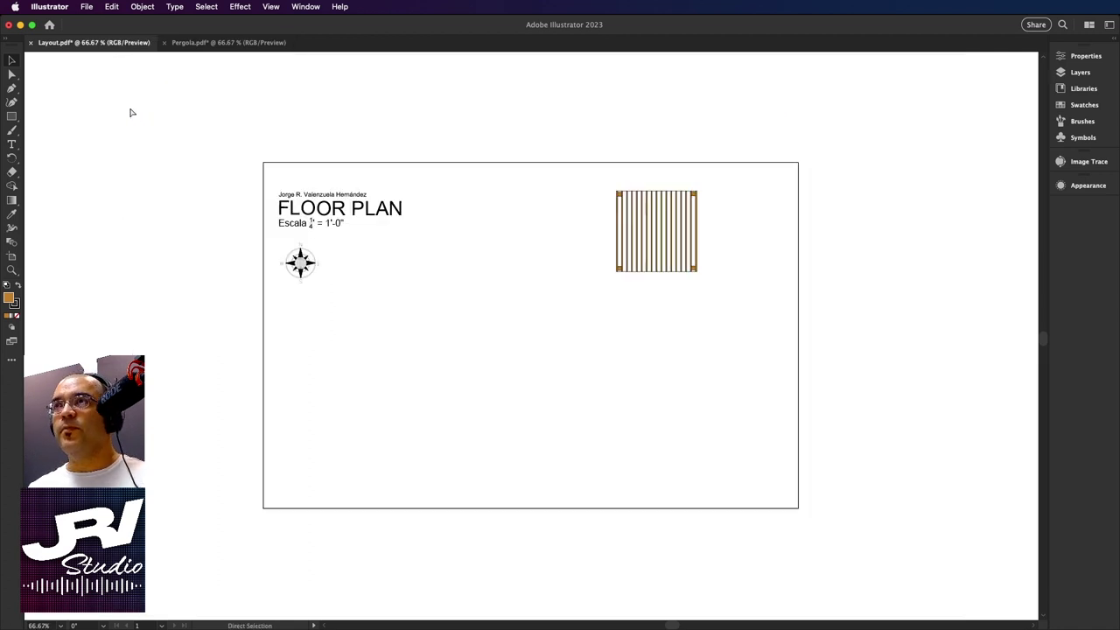
key(super+plus)
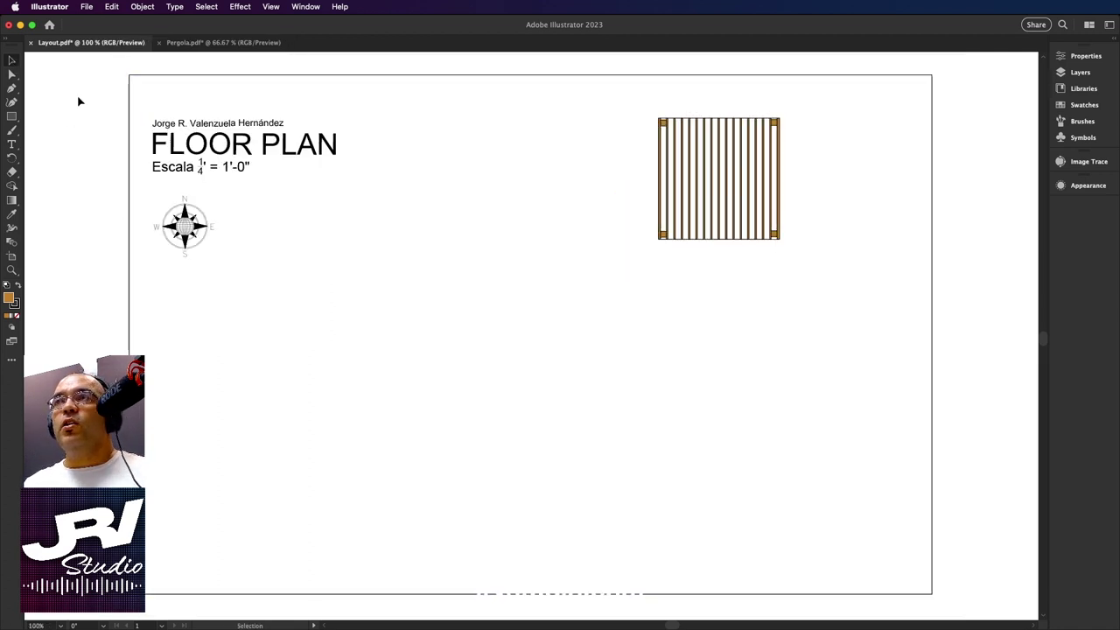
click(1077, 72)
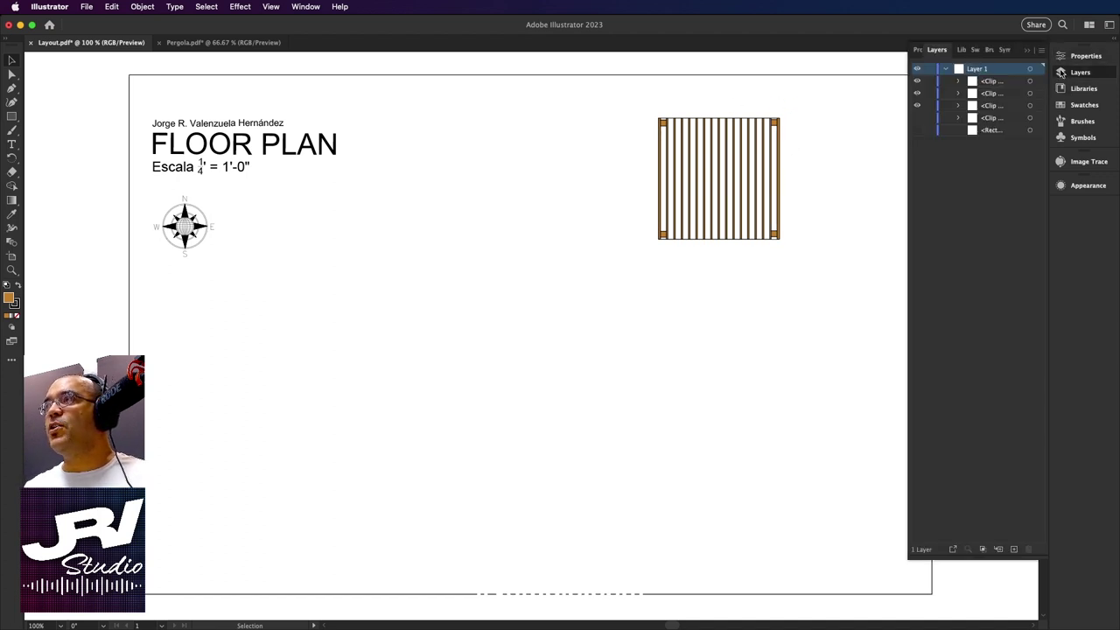
click(917, 117)
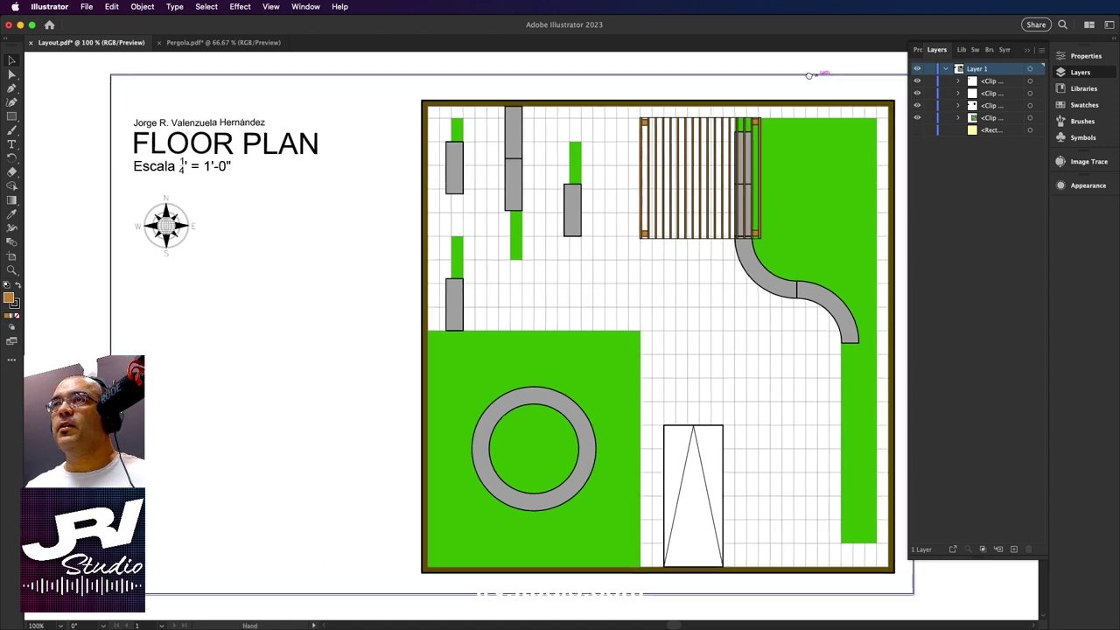
scroll(821, 73, right, 5)
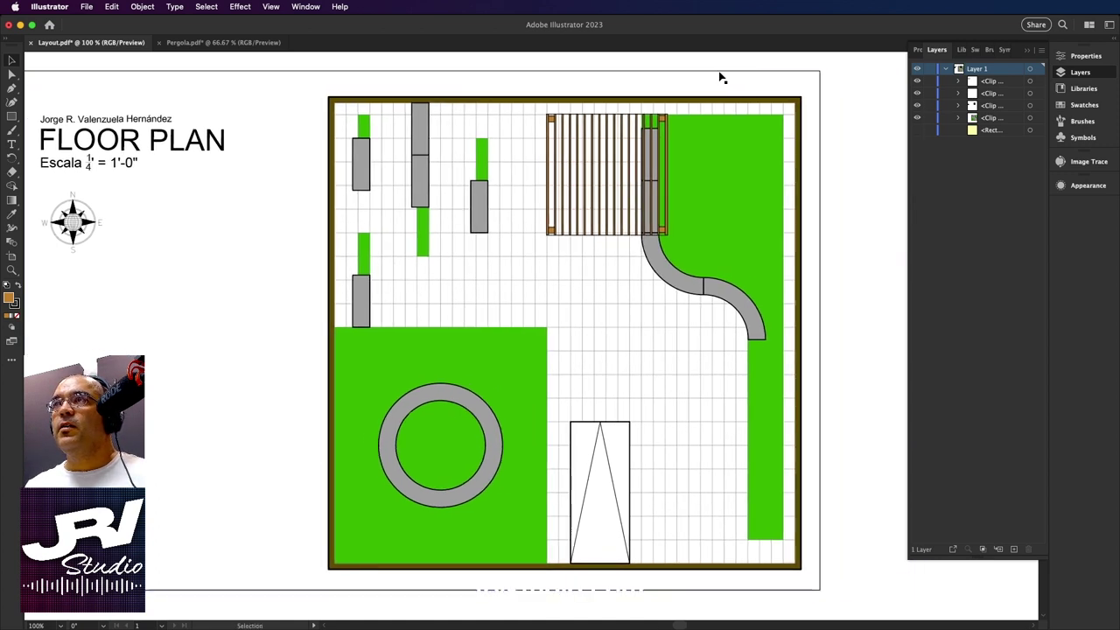
Reveal the pale yellow <Rectangle> background, then zoom and pan to inspect the pergola and whole plan.
click(918, 130)
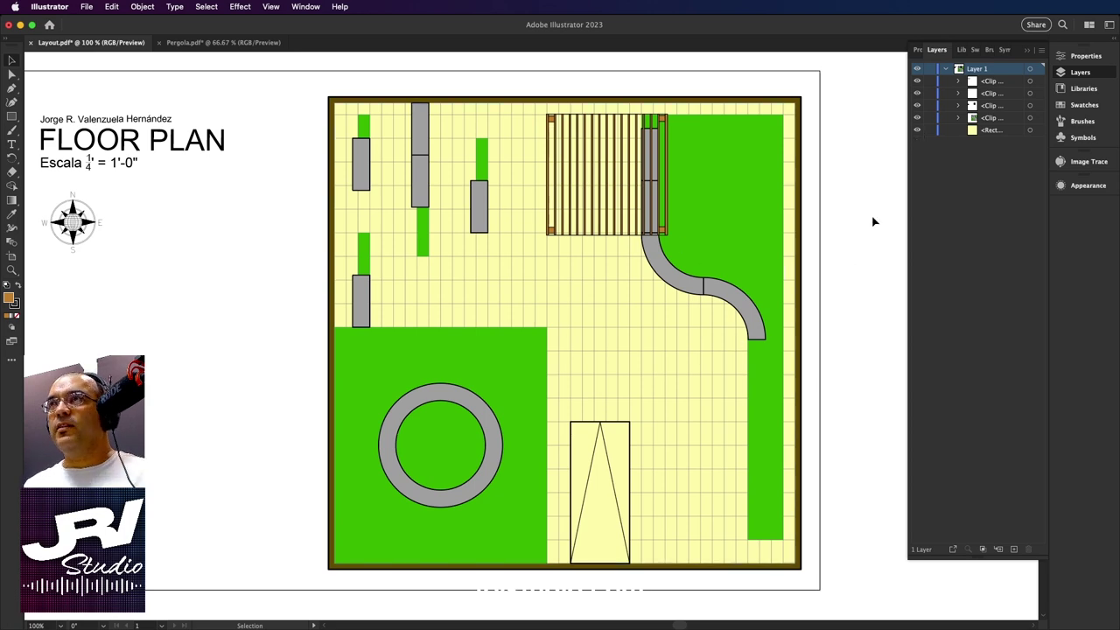
key(super+equal)
key(super+equal)
key(super+equal)
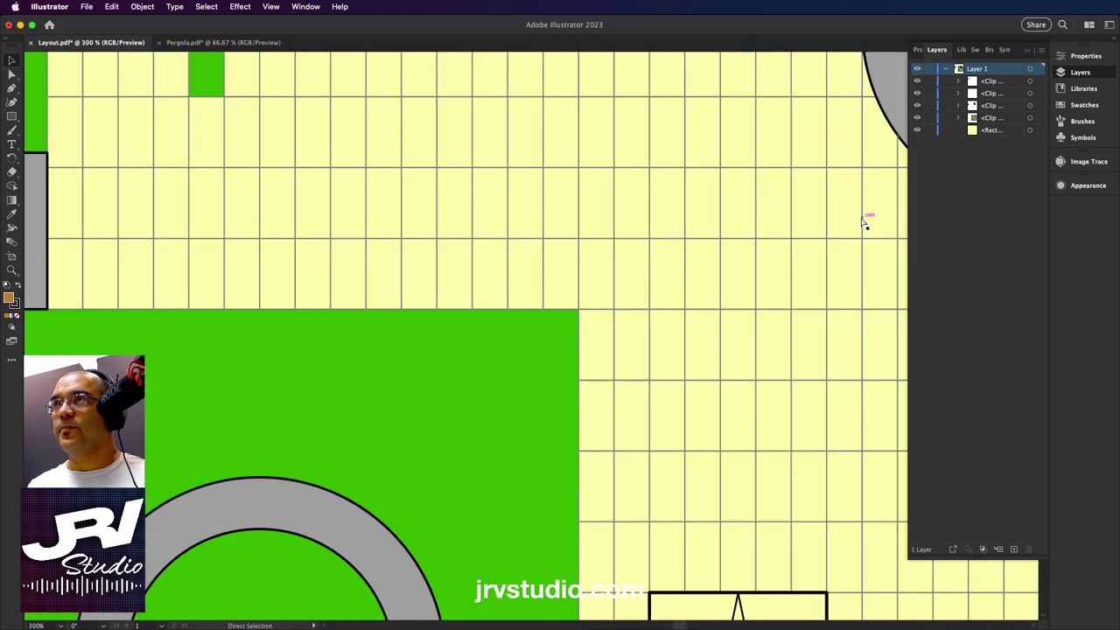
mouse_move(865, 219)
mouse_down()
mouse_move(632, 416)
mouse_move(613, 508)
mouse_move(581, 497)
mouse_up()
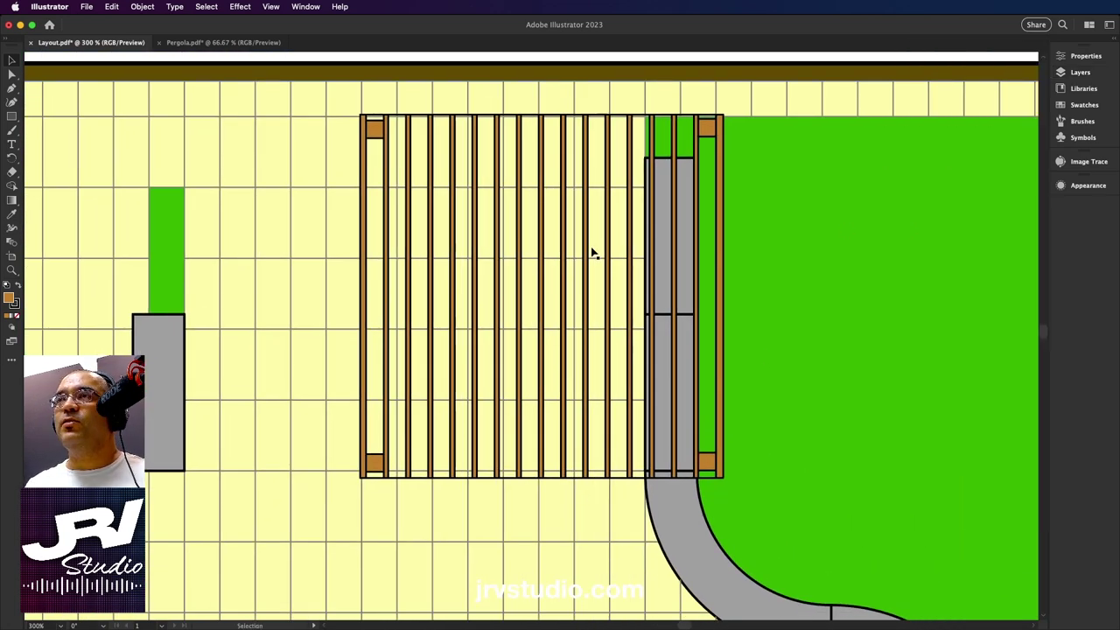
key(super+minus)
key(super+minus)
key(super+minus)
drag(564, 295, 744, 294)
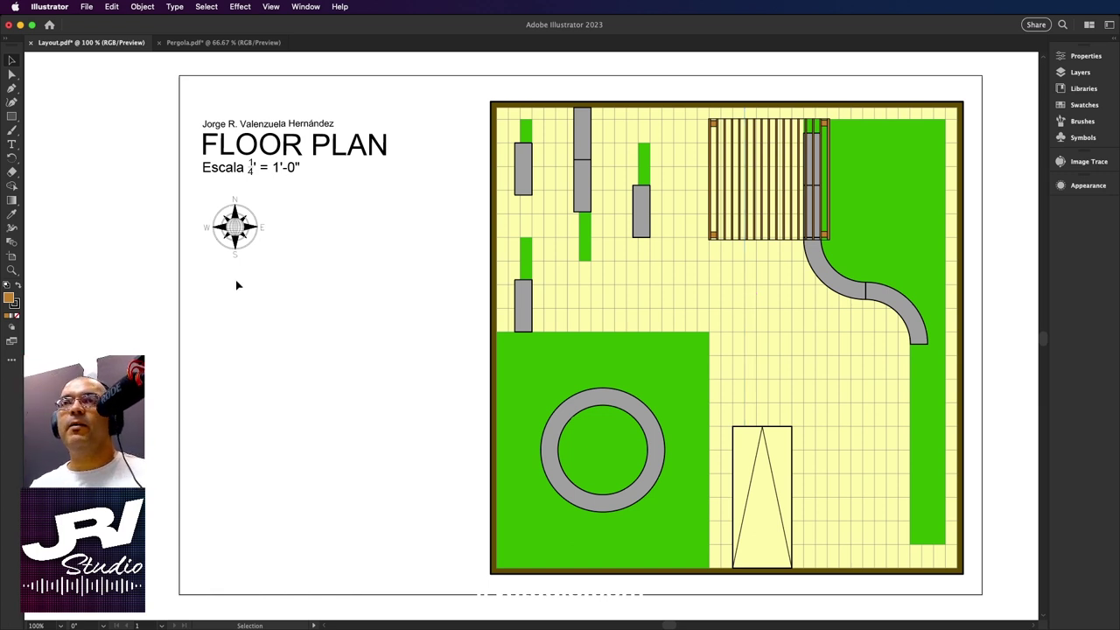
click(12, 89)
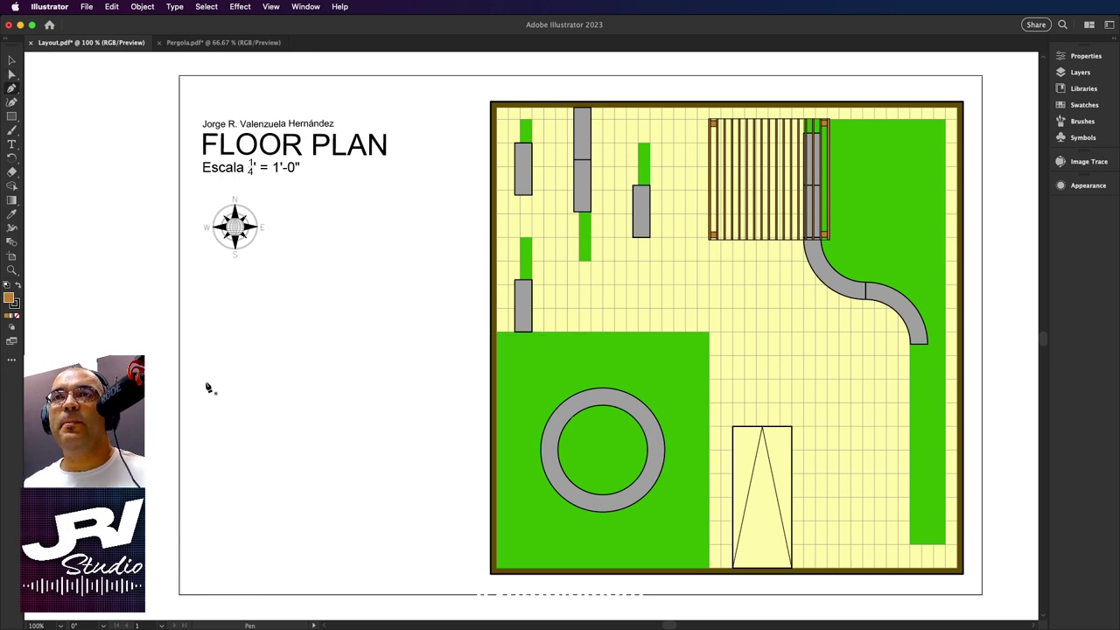
click(222, 459)
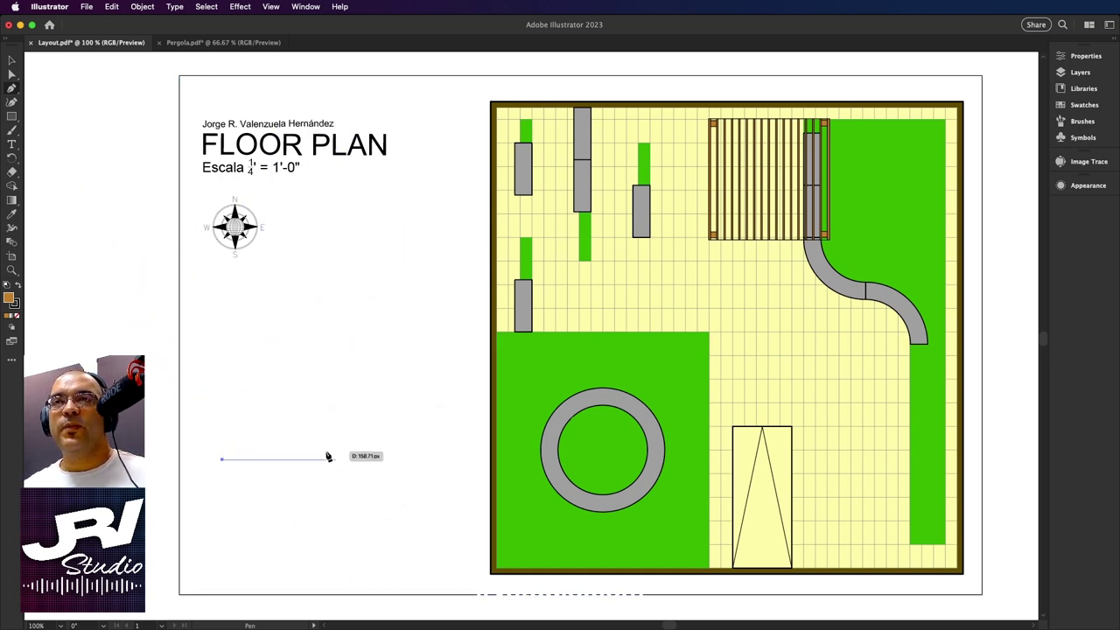
click(347, 401)
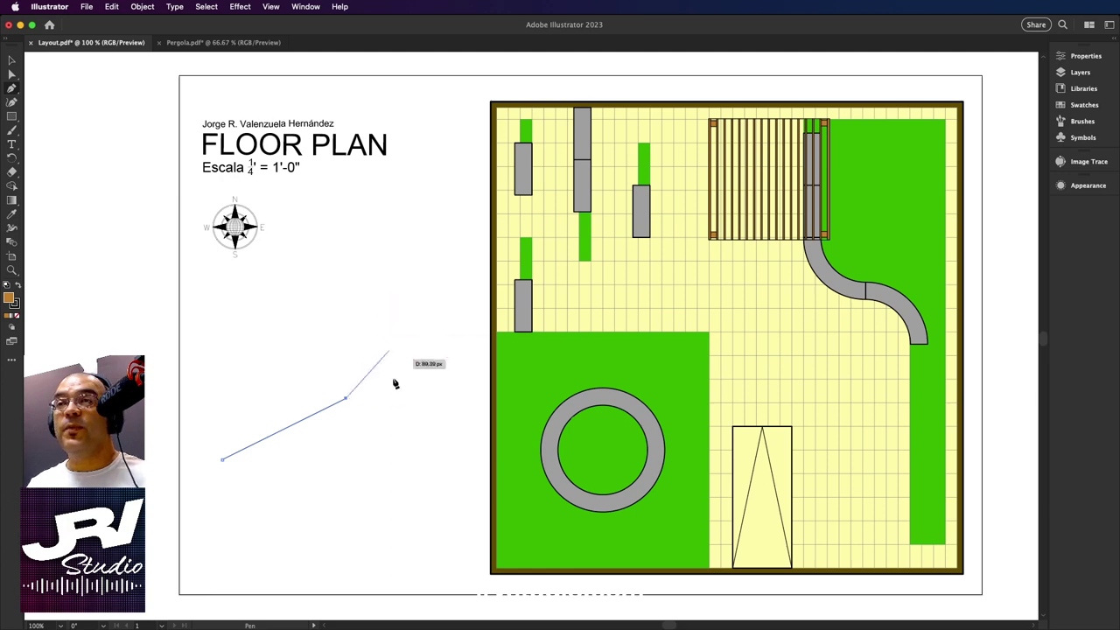
key(ctrl)
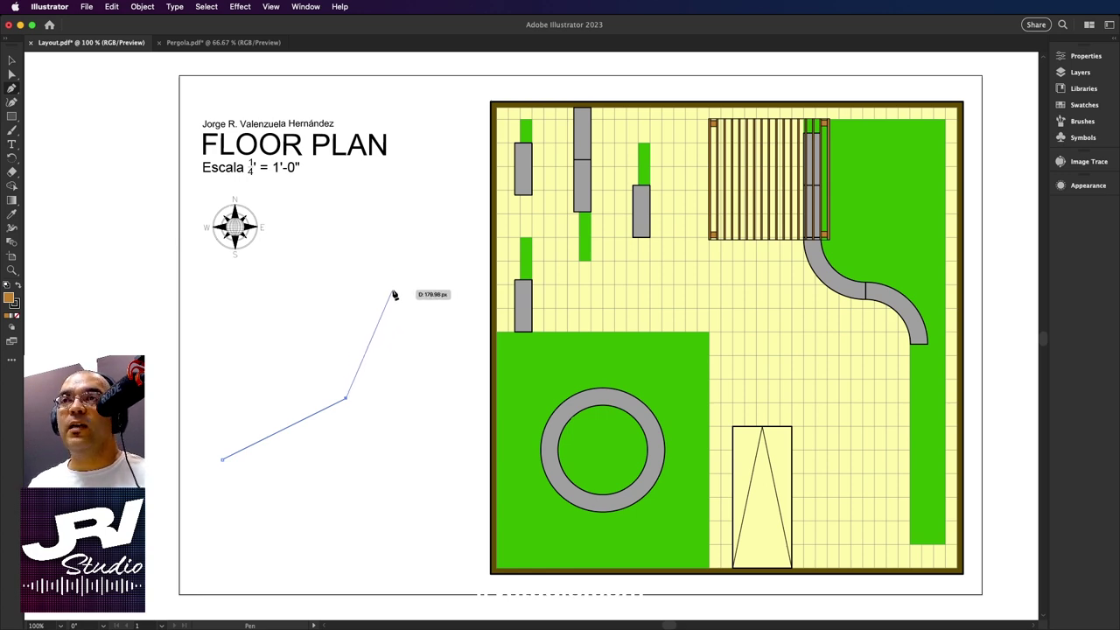
mouse_move(392, 292)
mouse_down()
mouse_move(386, 280)
mouse_move(469, 296)
mouse_move(485, 249)
mouse_move(325, 265)
mouse_move(402, 220)
mouse_move(457, 306)
mouse_move(349, 222)
mouse_move(350, 305)
mouse_move(373, 195)
mouse_move(455, 332)
mouse_move(493, 253)
mouse_move(357, 155)
mouse_move(300, 217)
mouse_move(320, 263)
mouse_move(310, 305)
mouse_move(412, 254)
mouse_move(324, 213)
mouse_move(318, 222)
mouse_up()
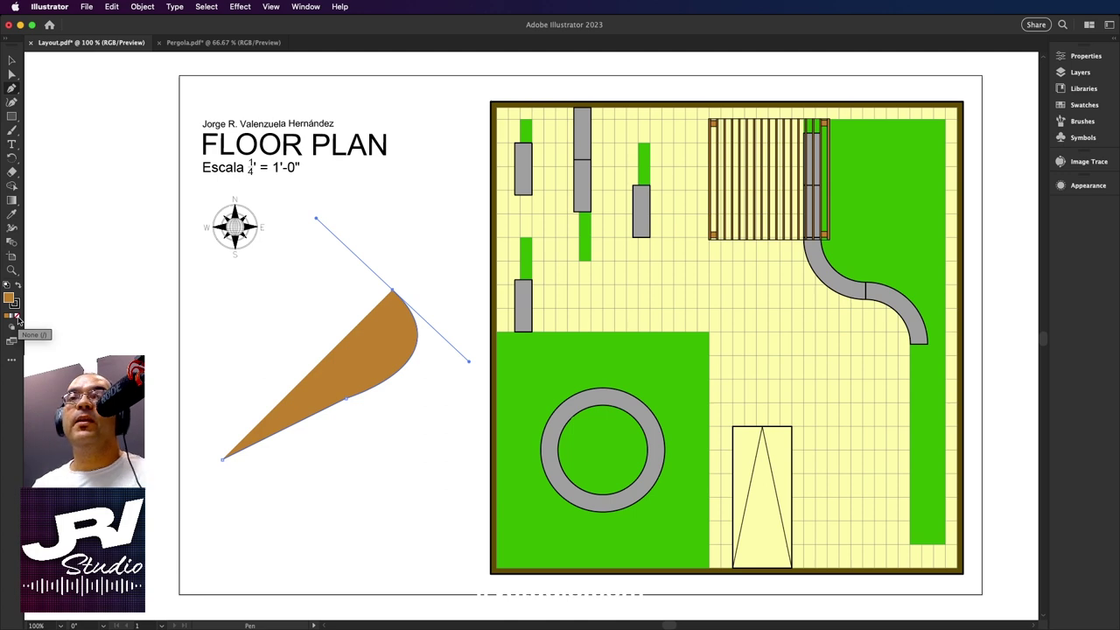
click(17, 320)
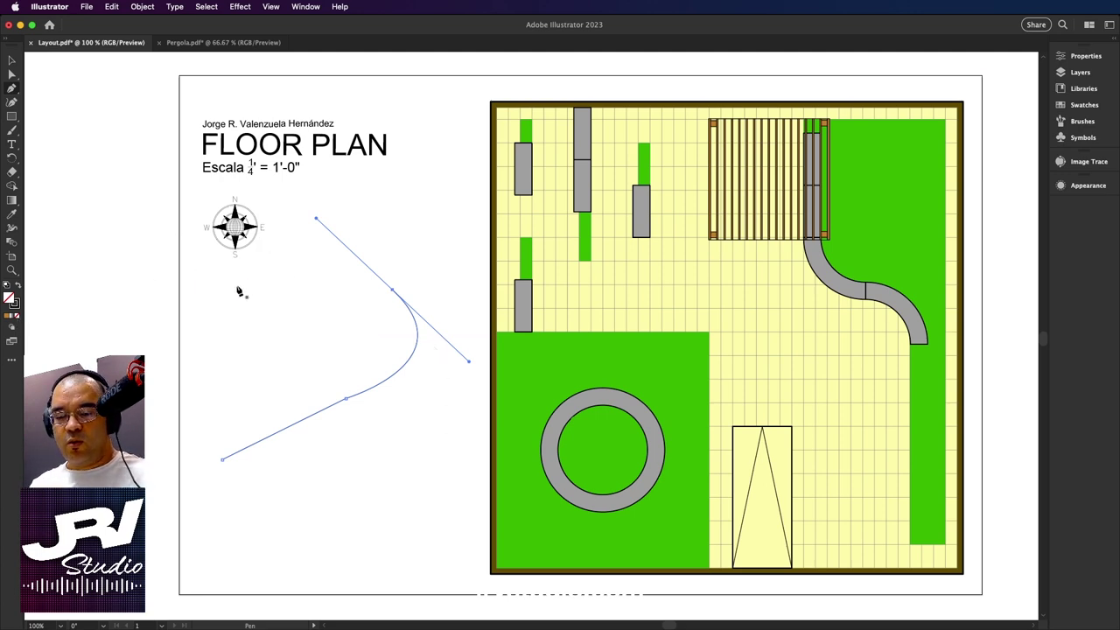
key(v)
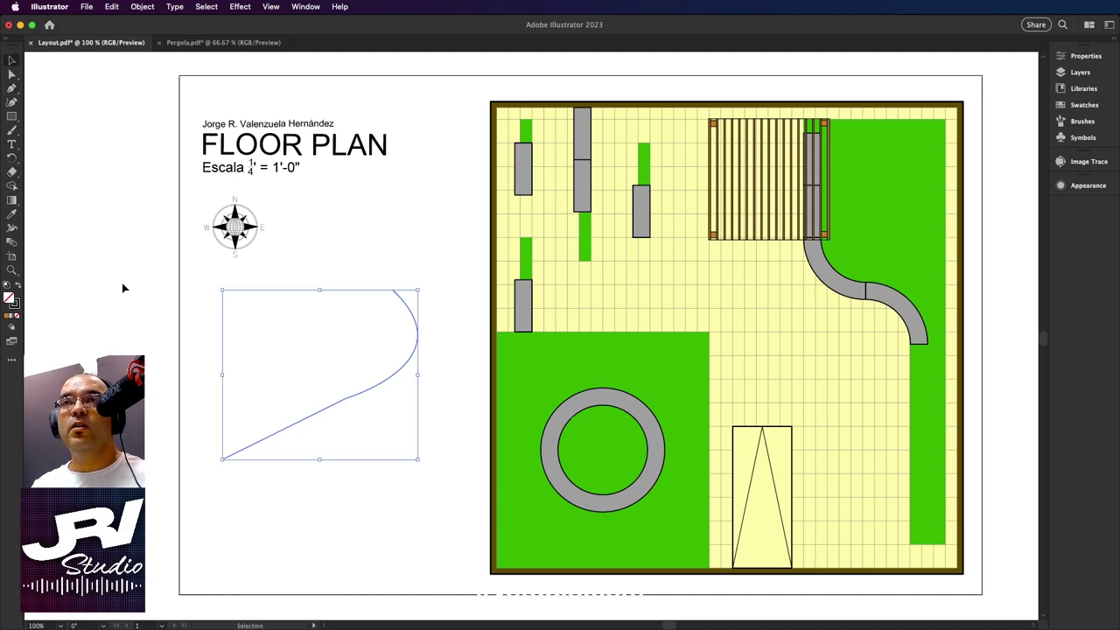
click(123, 288)
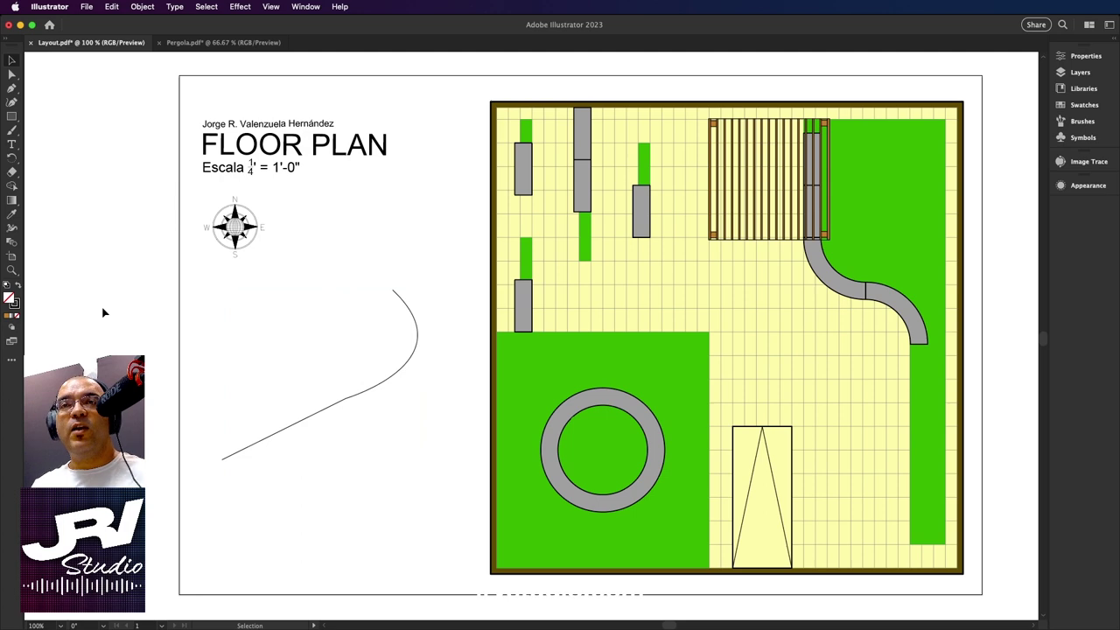
key(super+equal)
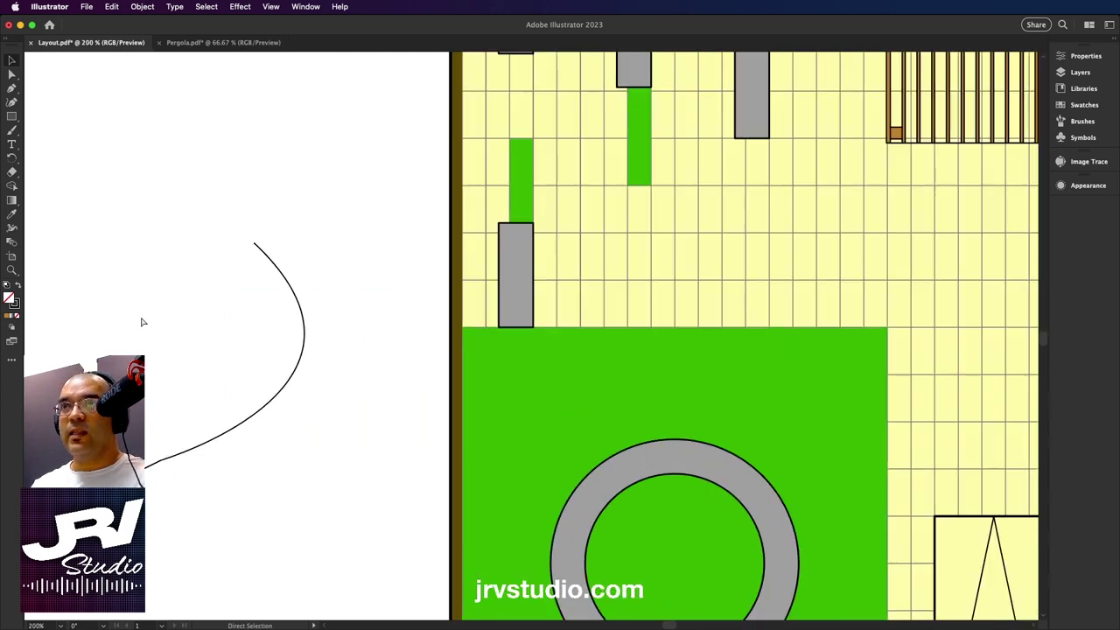
scroll(452, 227, left, 5)
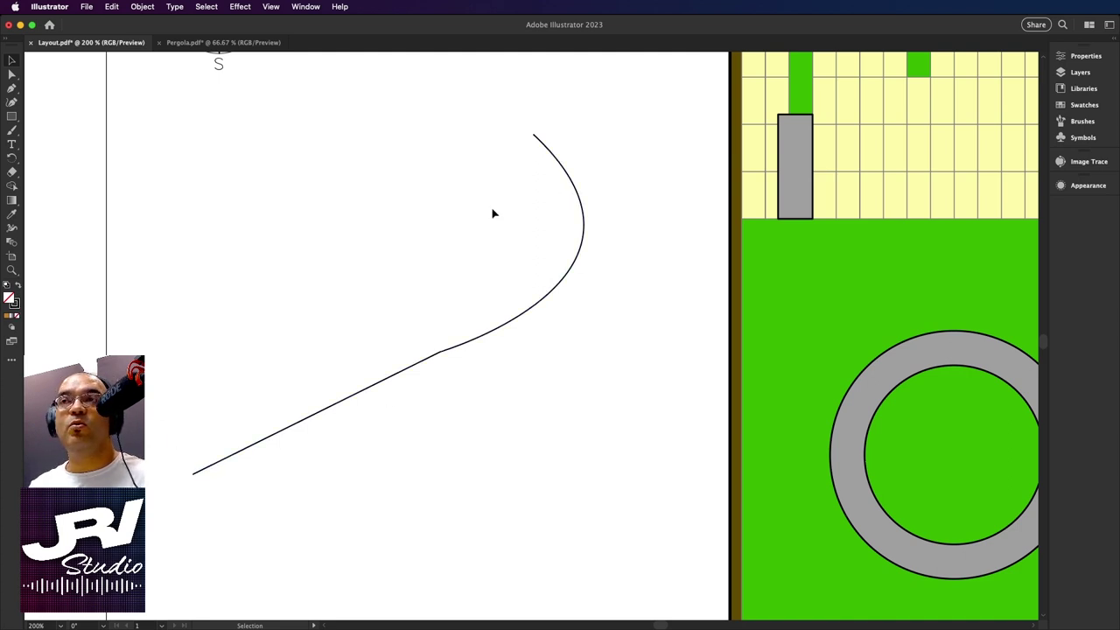
drag(607, 108, 357, 517)
key(Delete)
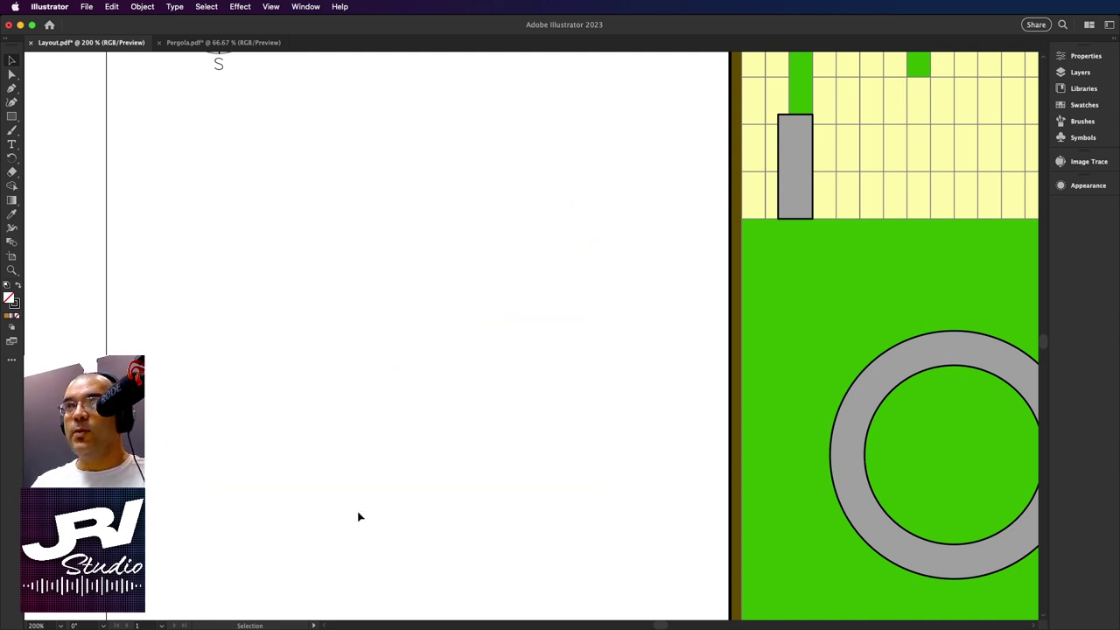
click(12, 89)
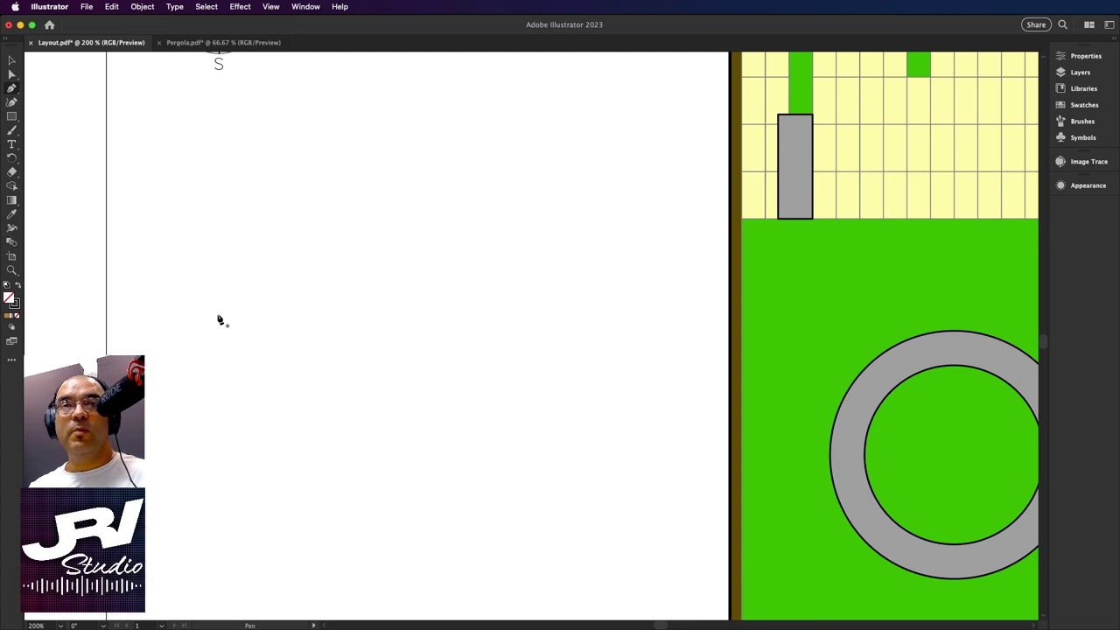
Draw a closed, wavy blob path with smooth anchors left of the plan, then nudge it up-right.
click(144, 322)
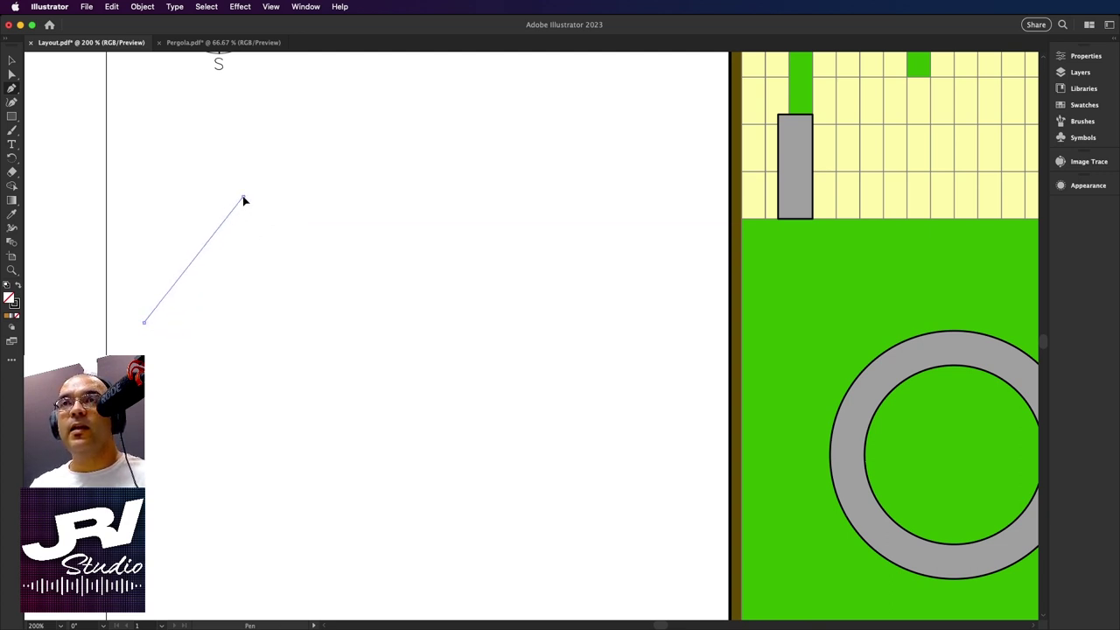
mouse_move(243, 197)
mouse_down()
mouse_move(348, 249)
mouse_move(421, 162)
mouse_up()
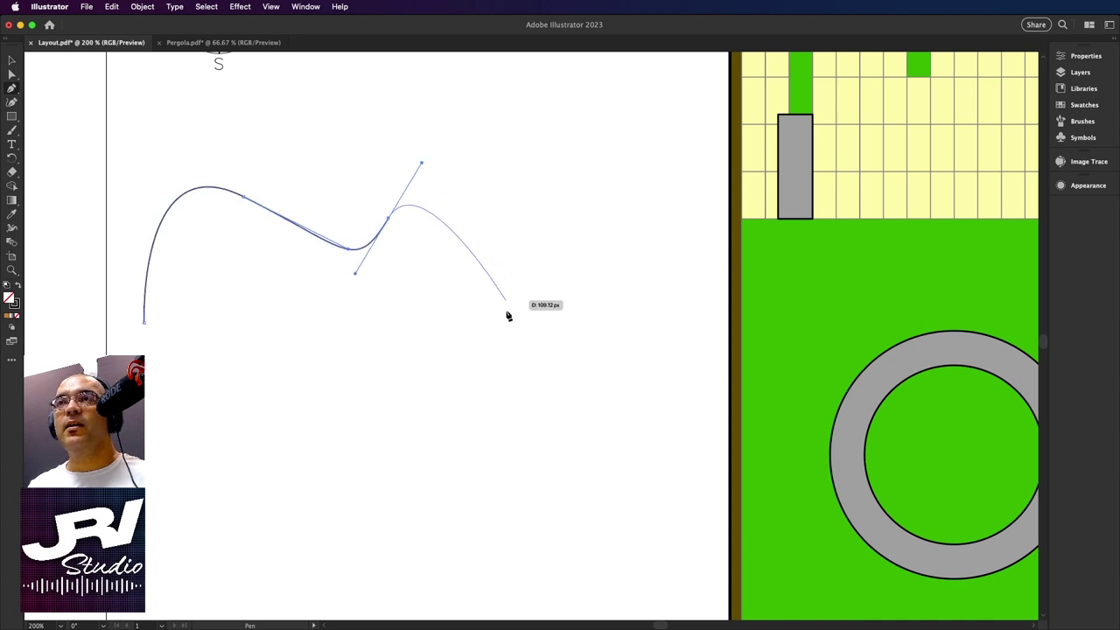
drag(487, 418, 285, 503)
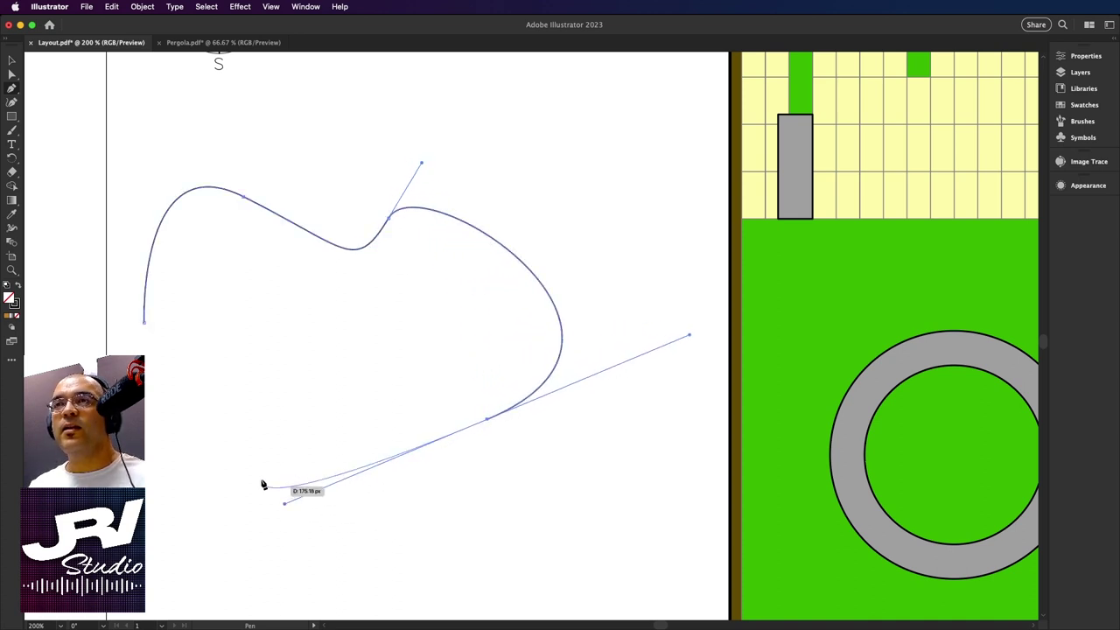
drag(267, 328, 298, 220)
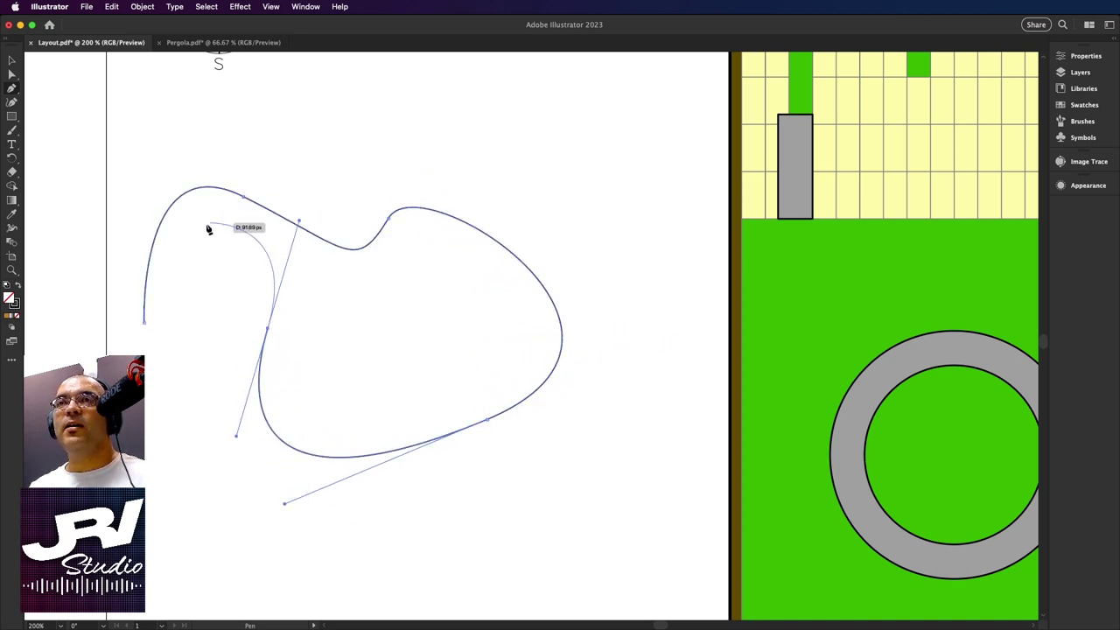
drag(225, 354, 262, 461)
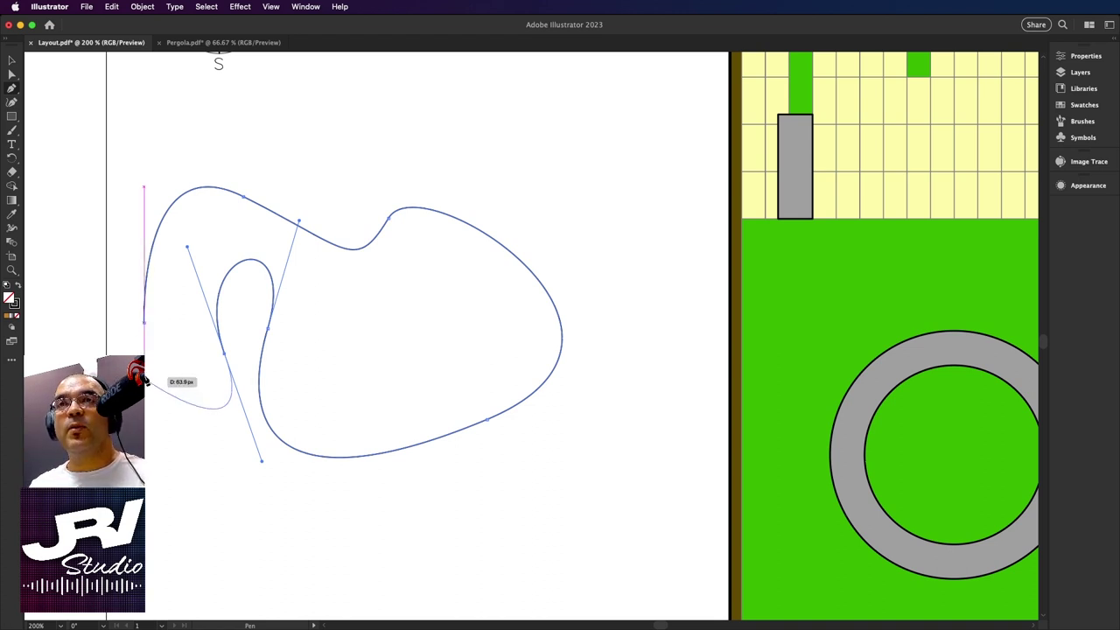
mouse_move(145, 324)
mouse_down()
mouse_move(151, 306)
mouse_move(219, 272)
mouse_move(154, 196)
mouse_move(169, 207)
mouse_move(123, 134)
mouse_move(145, 215)
mouse_move(125, 202)
mouse_up()
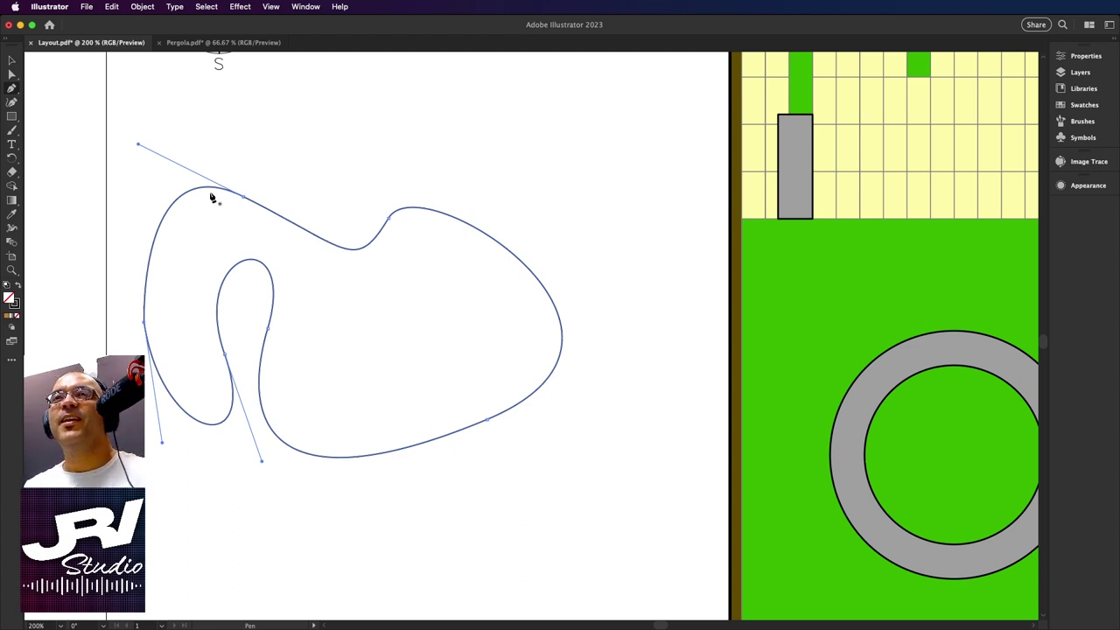
click(11, 59)
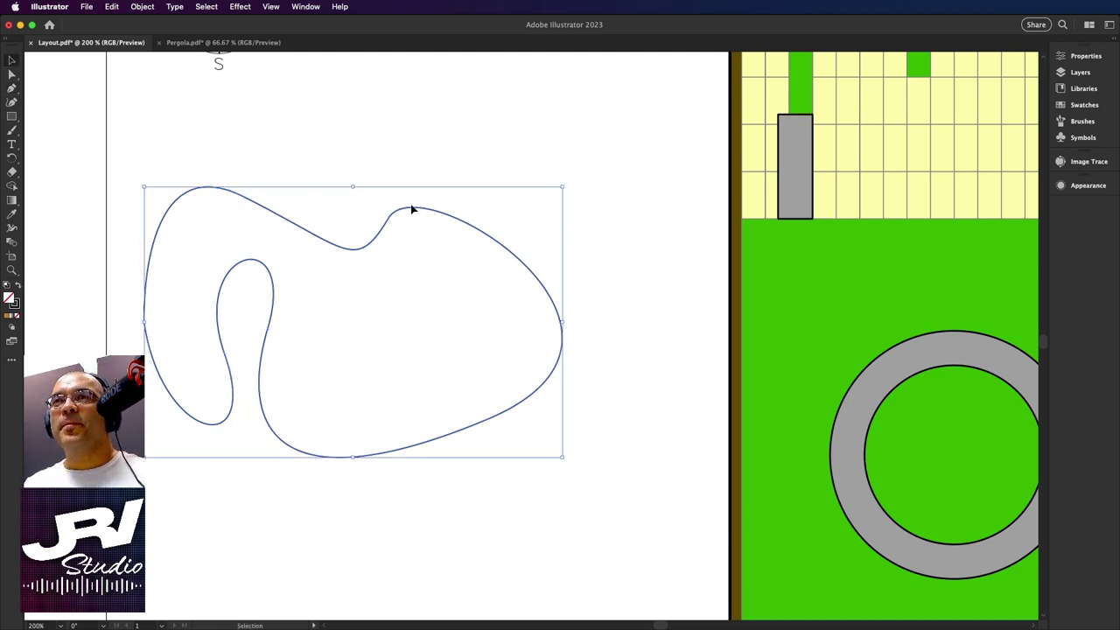
drag(413, 209, 465, 192)
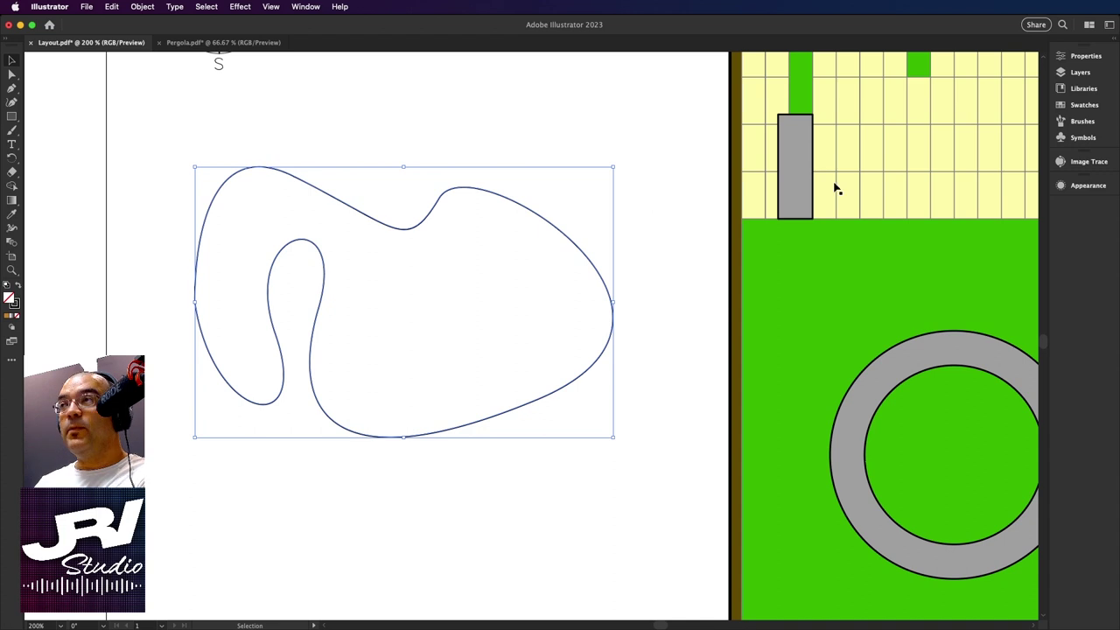
Raise the blob's stroke weight to 18 pt in the Properties panel.
click(1076, 56)
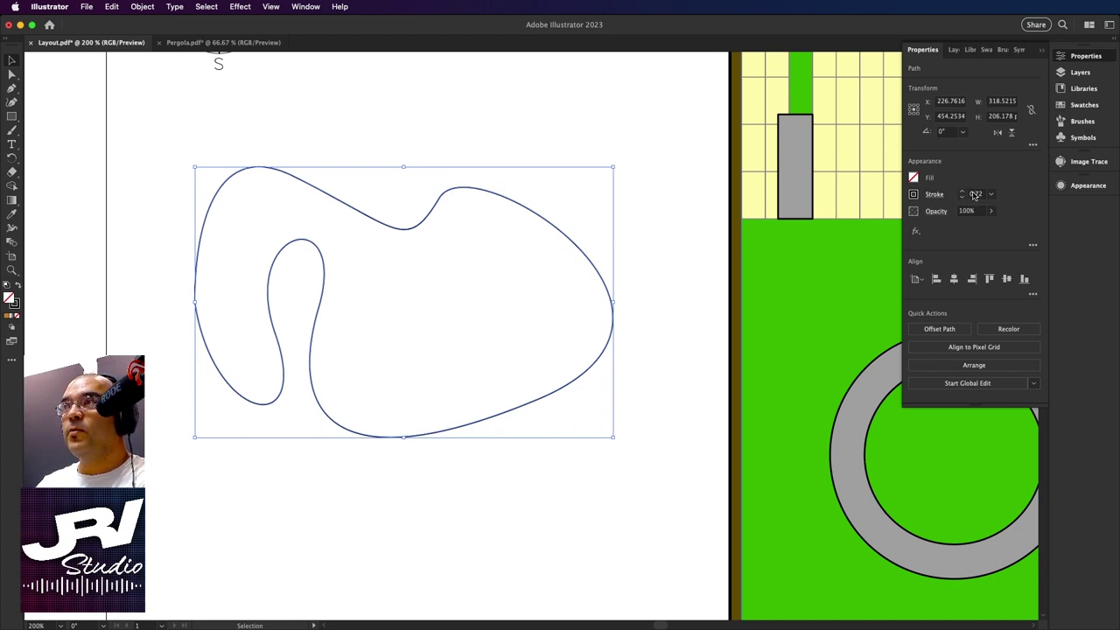
click(960, 191)
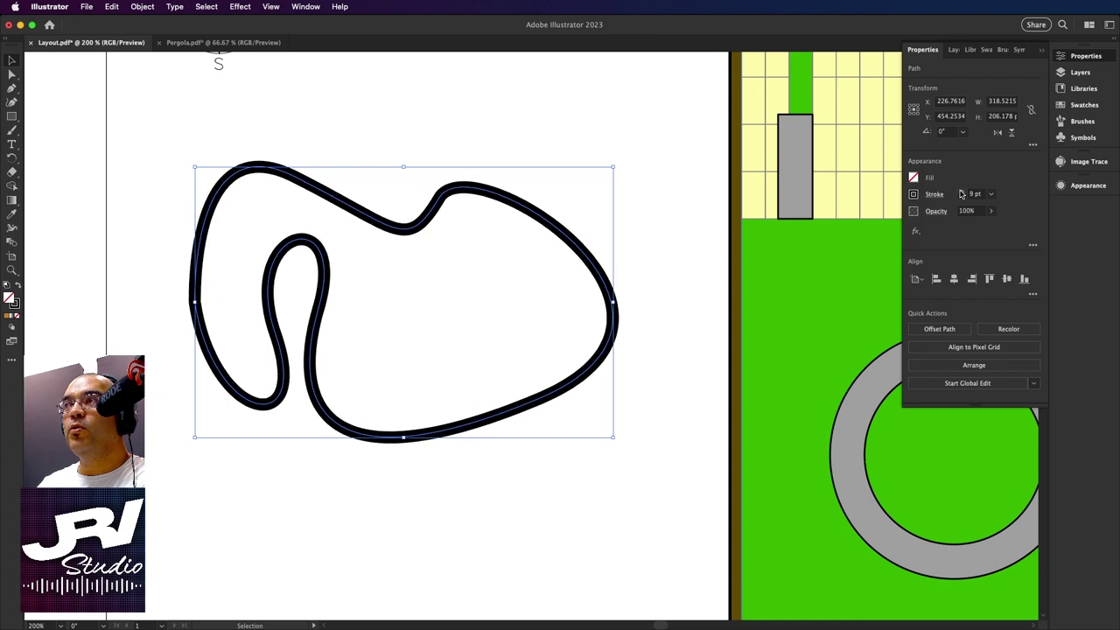
click(961, 191)
click(961, 191)
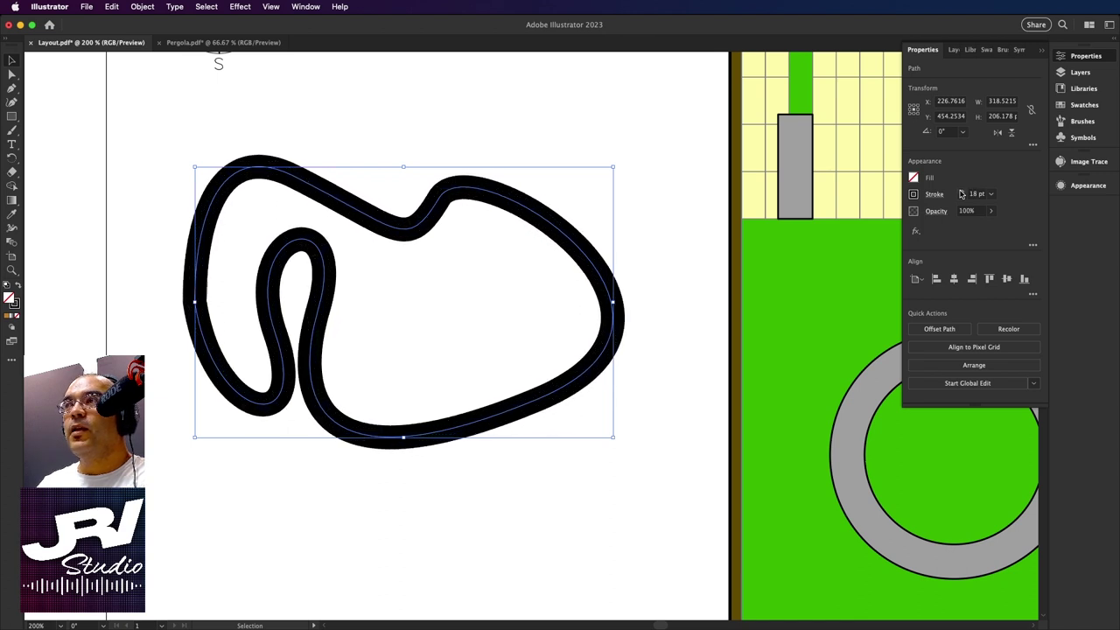
Make the path's Stroke swatch the active colour for editing.
click(914, 194)
click(915, 196)
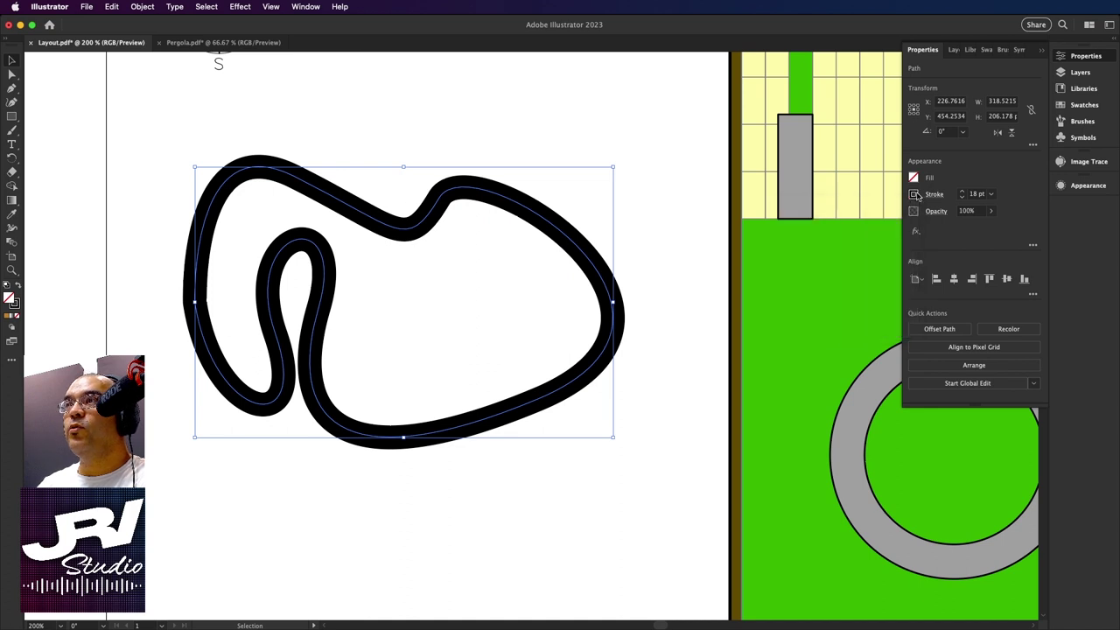
double_click(915, 196)
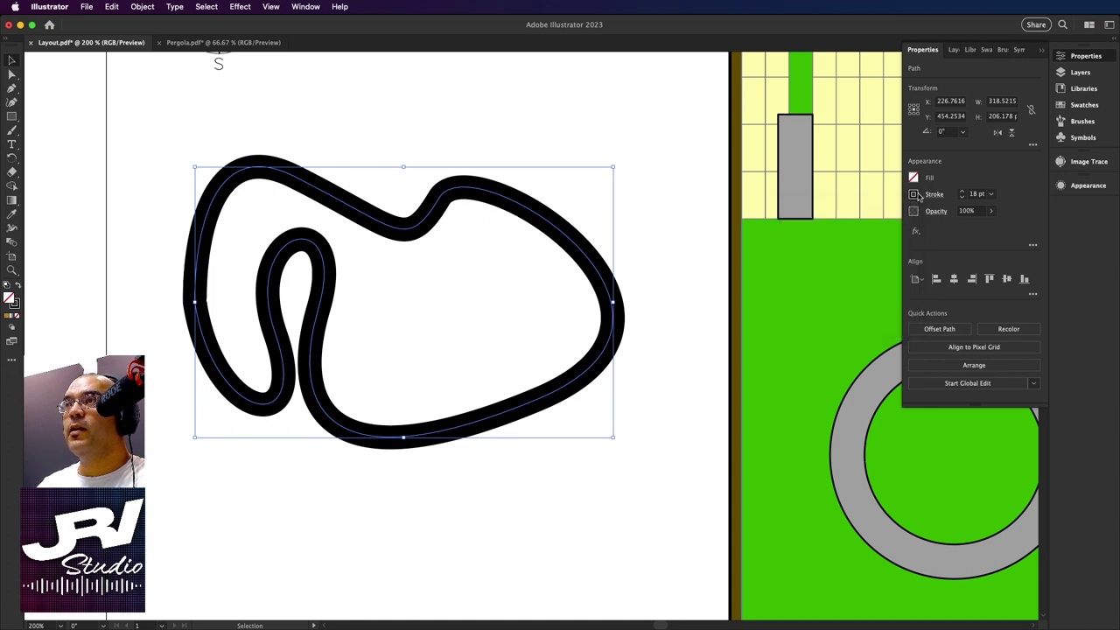
click(16, 304)
Recolour the blob's stroke in the Color Picker, trying several hues before confirming.
double_click(15, 304)
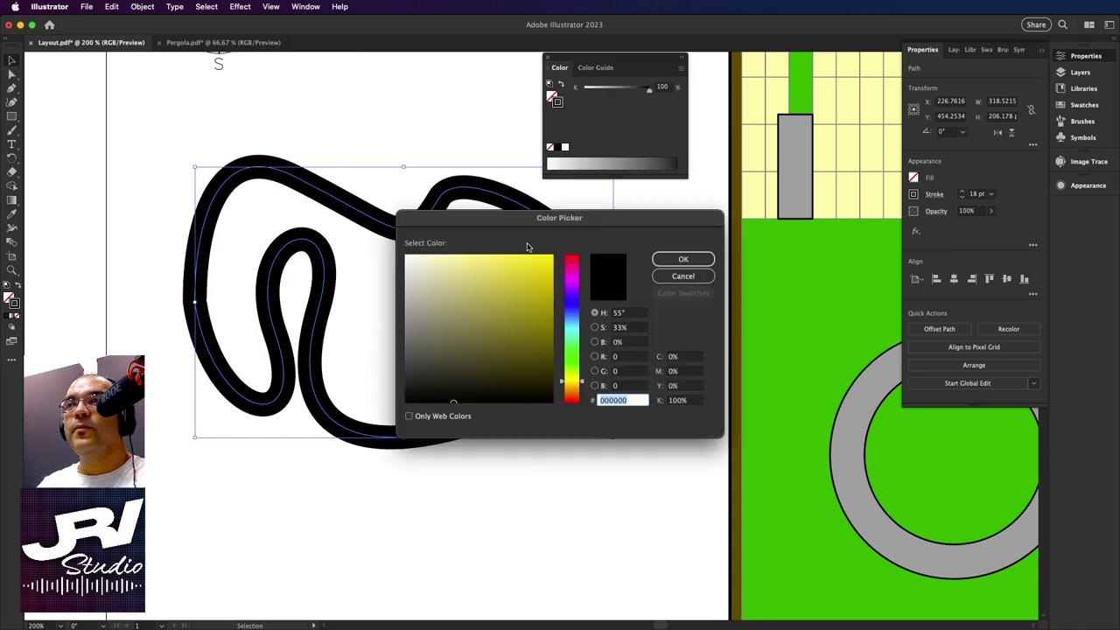
drag(529, 218, 704, 258)
mouse_move(700, 417)
mouse_down()
mouse_move(673, 359)
mouse_move(705, 310)
mouse_move(744, 359)
mouse_up()
click(651, 383)
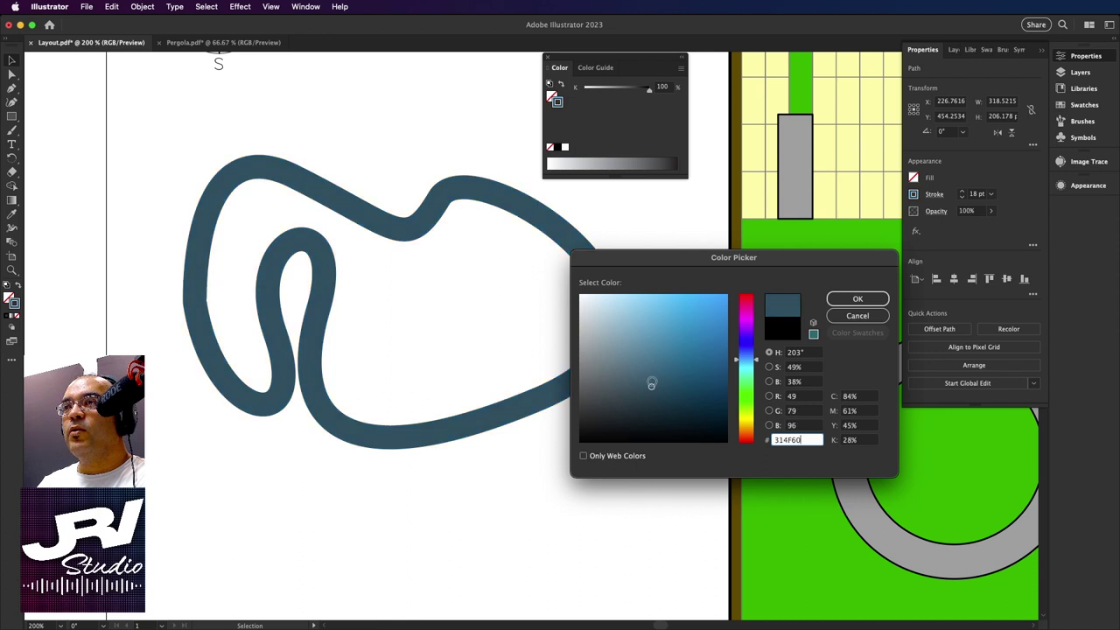
drag(651, 384, 629, 327)
mouse_move(746, 376)
mouse_down()
mouse_move(748, 317)
mouse_move(744, 375)
mouse_up()
click(659, 332)
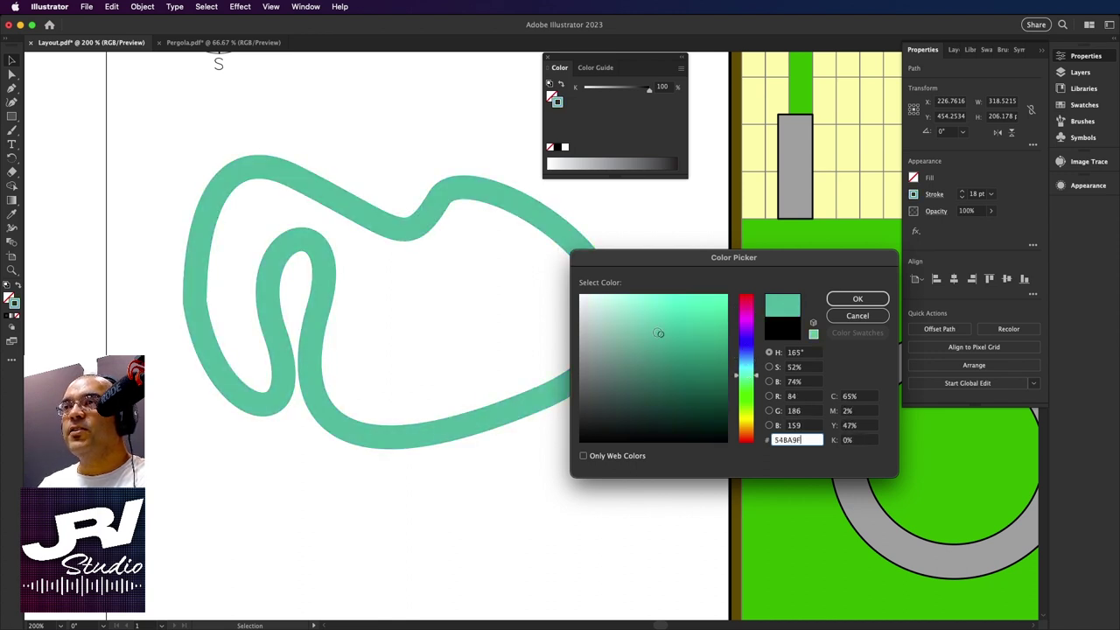
mouse_move(658, 333)
mouse_down()
mouse_move(717, 300)
mouse_move(662, 368)
mouse_move(688, 365)
mouse_up()
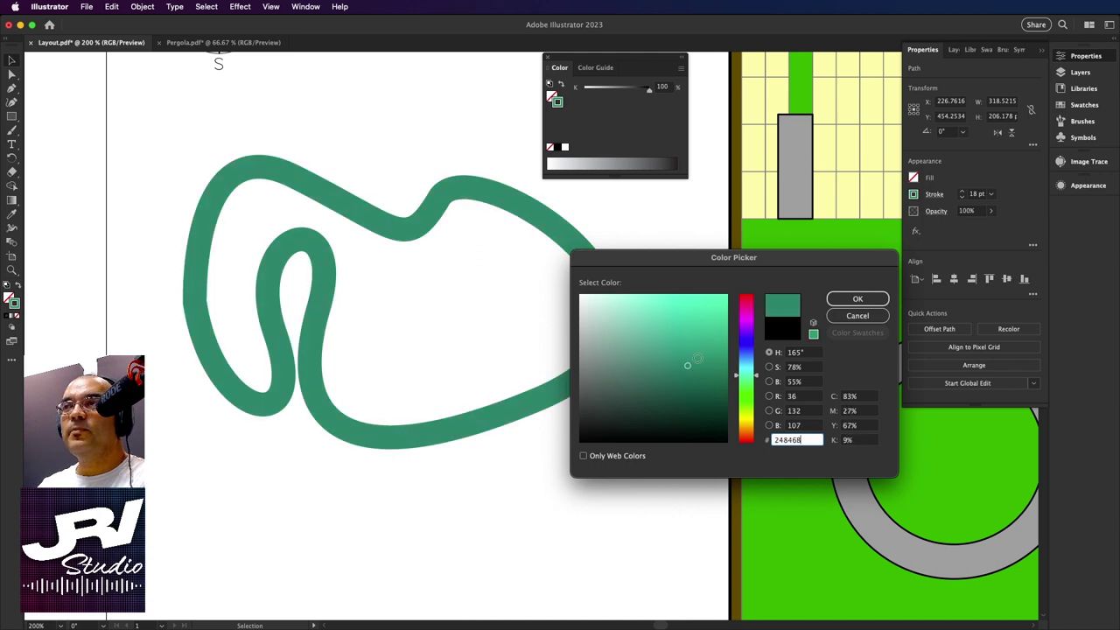
click(858, 298)
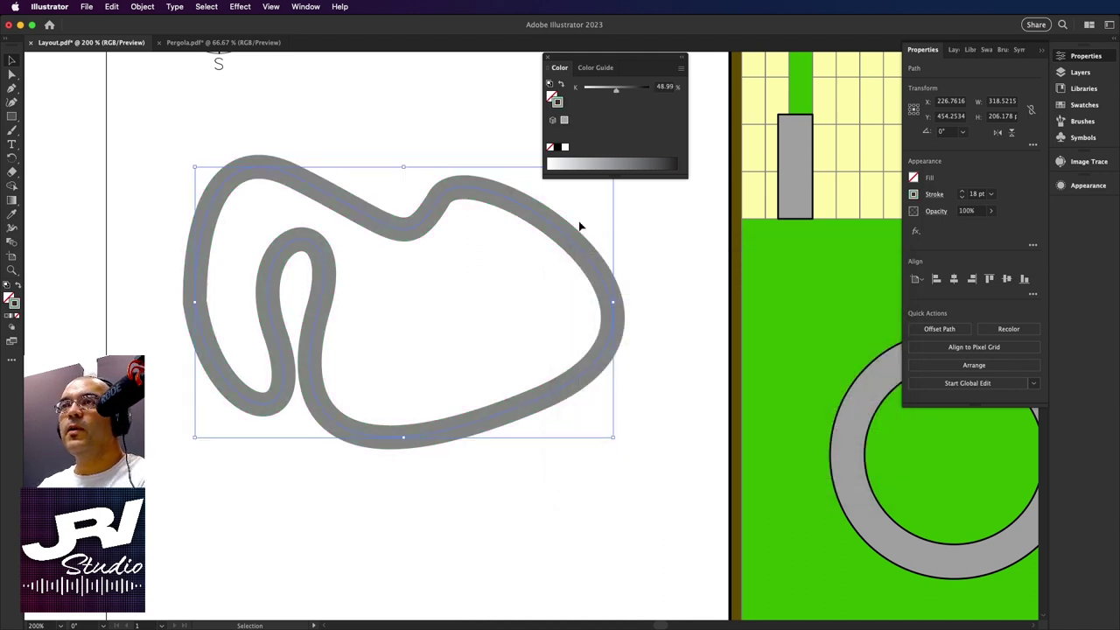
Close the Color panel, then select and delete the thick looping path.
click(548, 59)
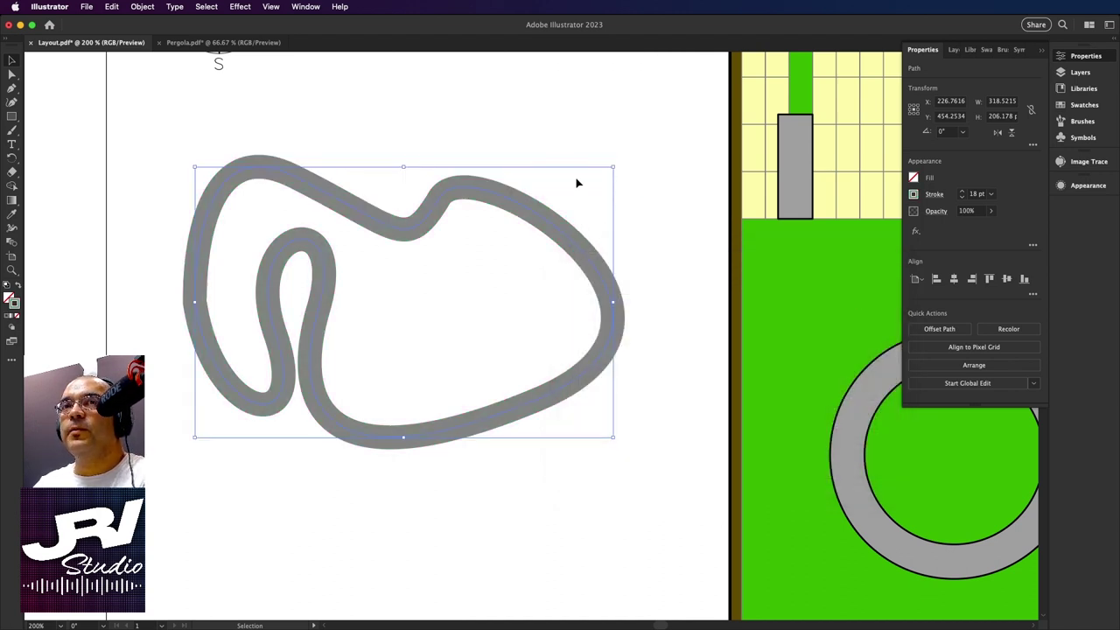
drag(643, 182, 489, 338)
key(Delete)
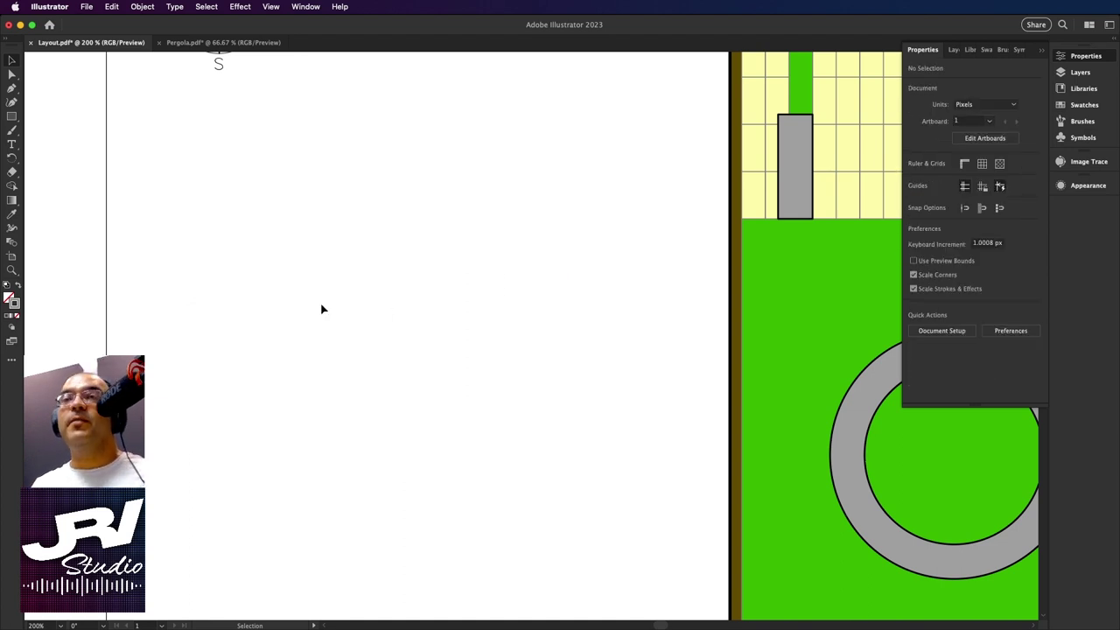
click(15, 119)
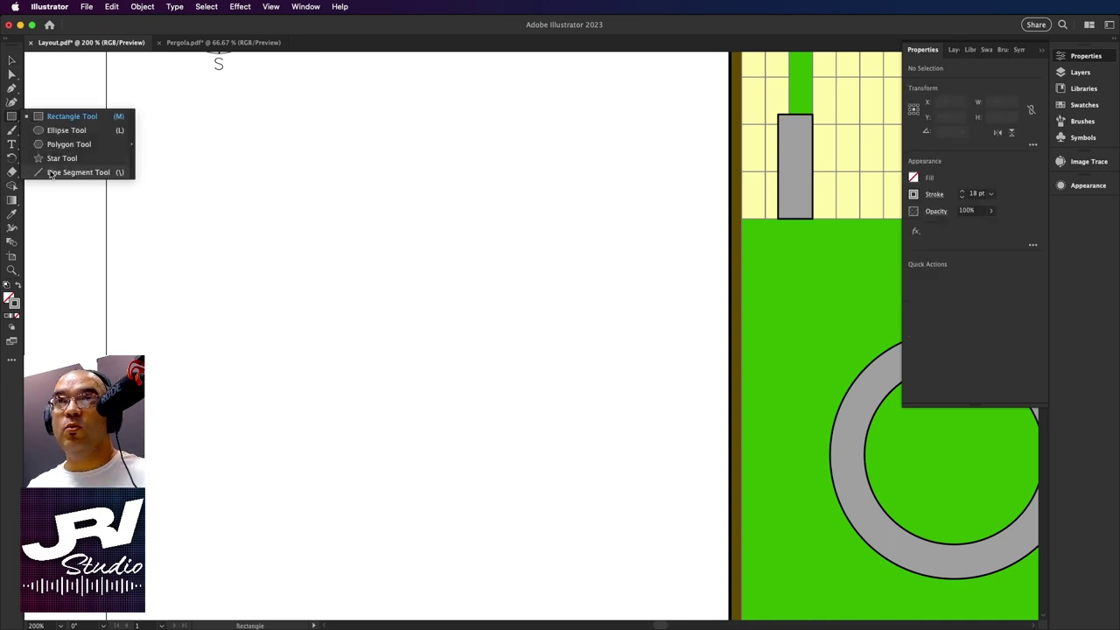
click(212, 165)
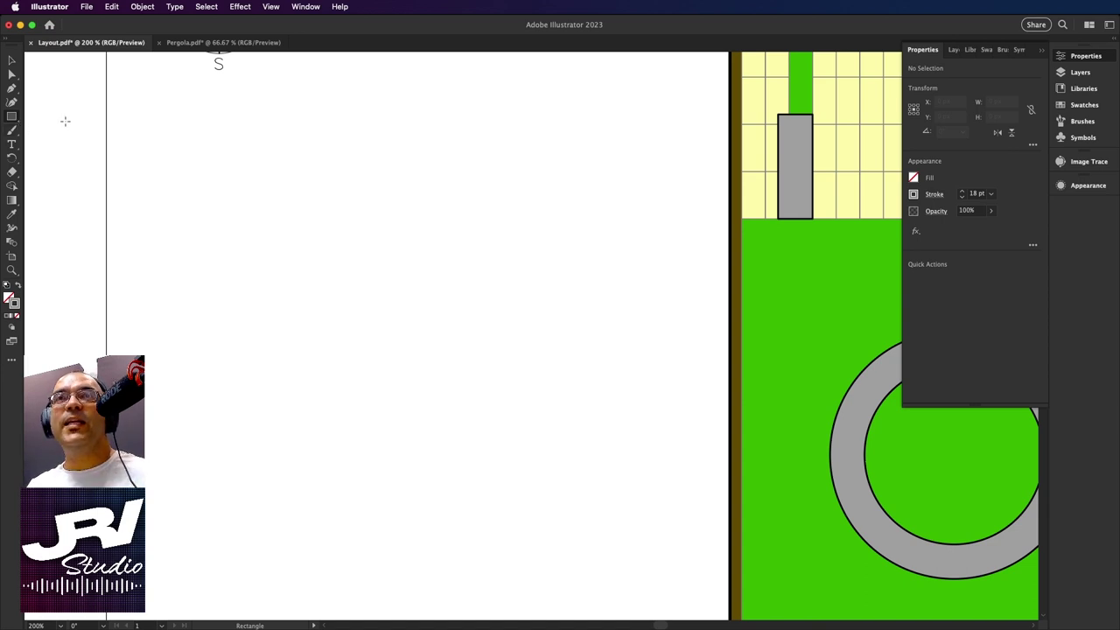
click(18, 122)
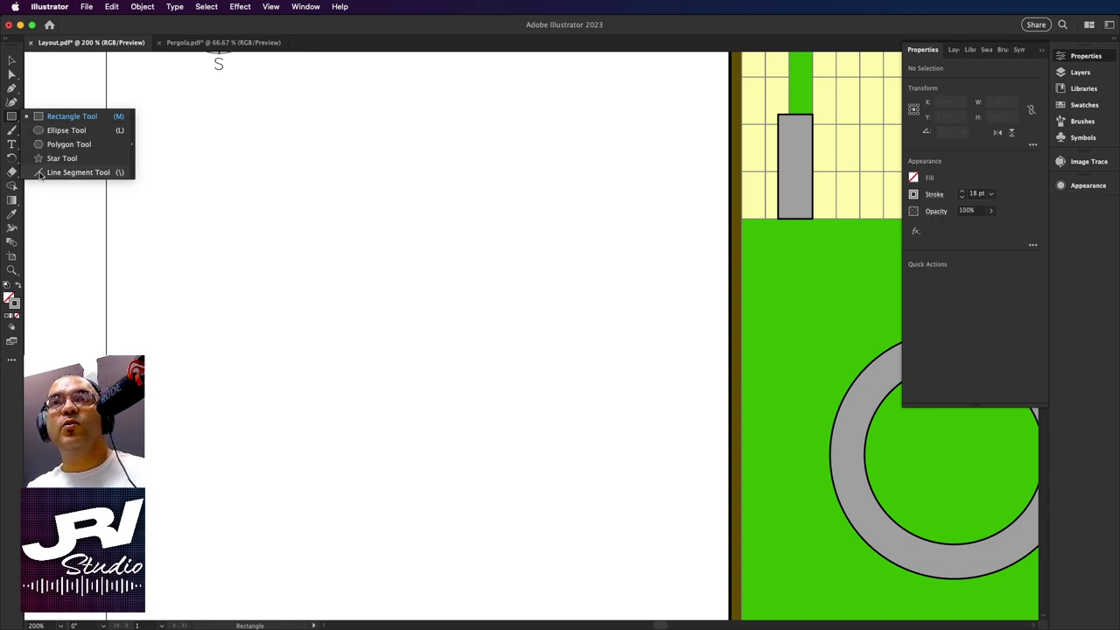
click(120, 178)
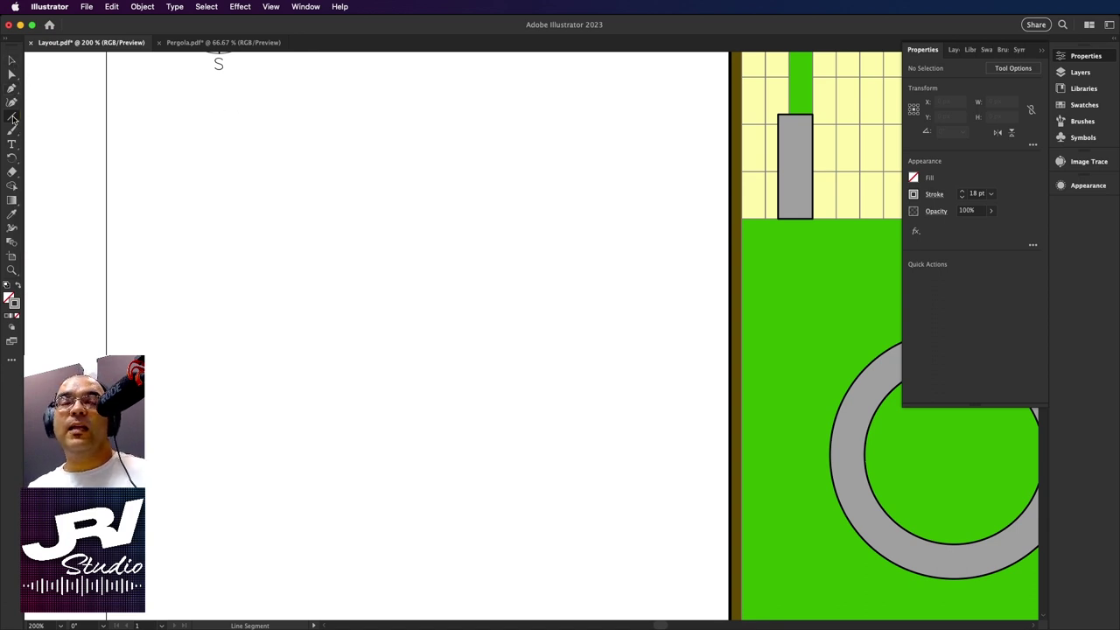
mouse_move(12, 118)
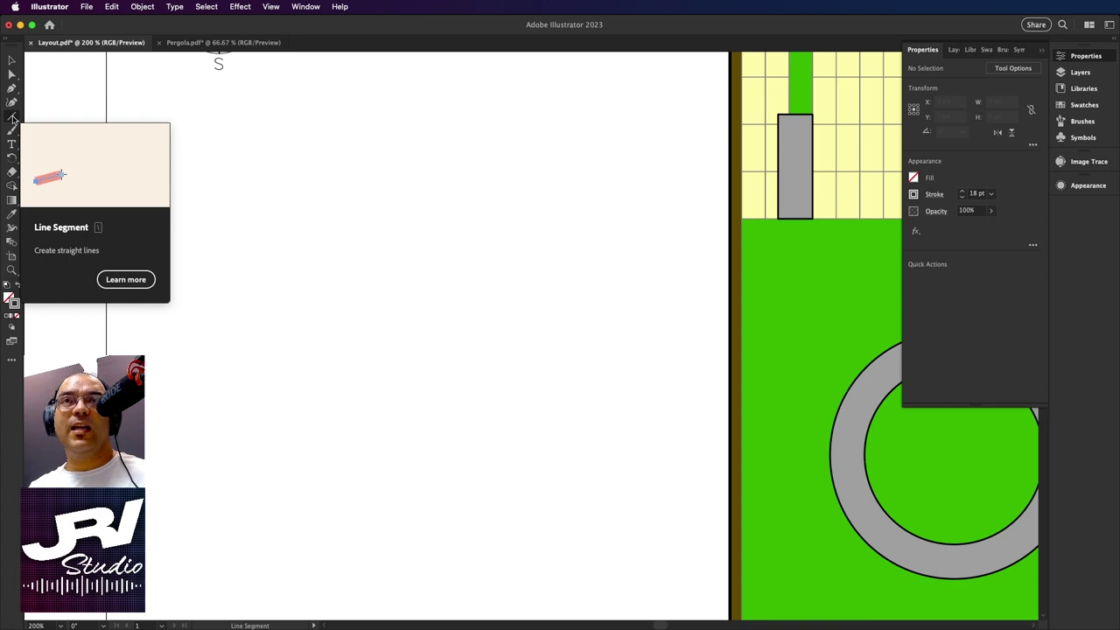
click(177, 374)
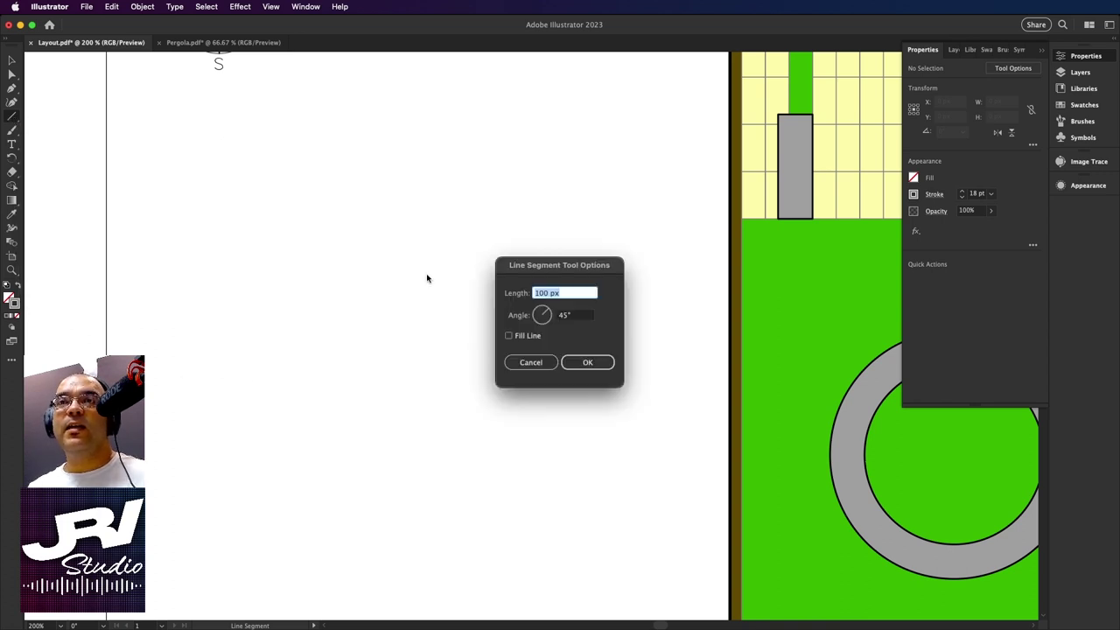
click(587, 363)
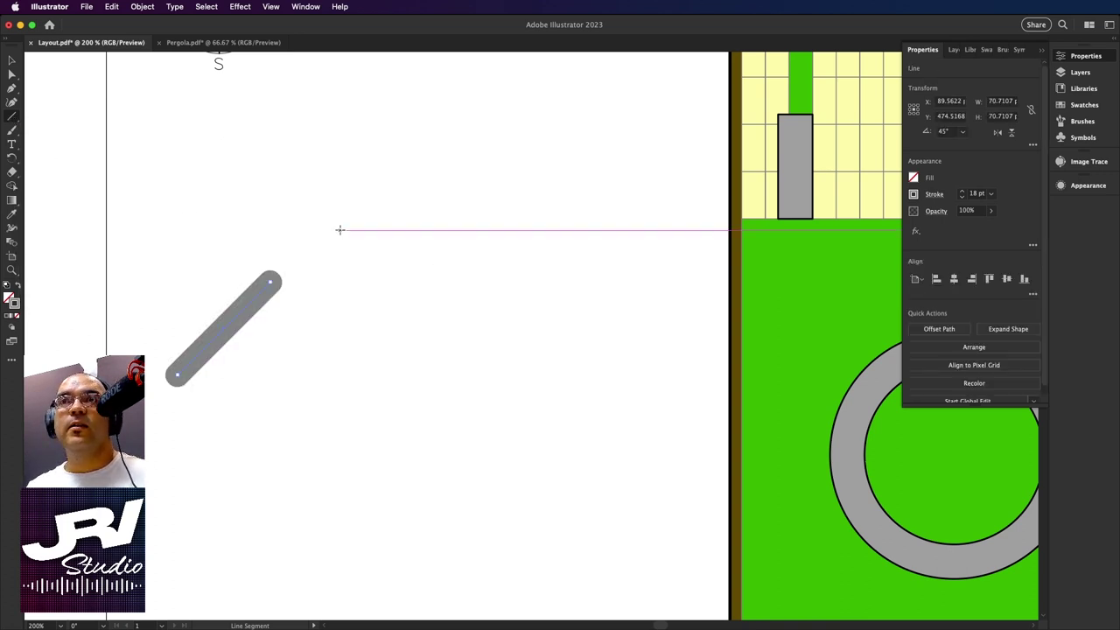
drag(368, 242, 492, 248)
drag(503, 307, 512, 408)
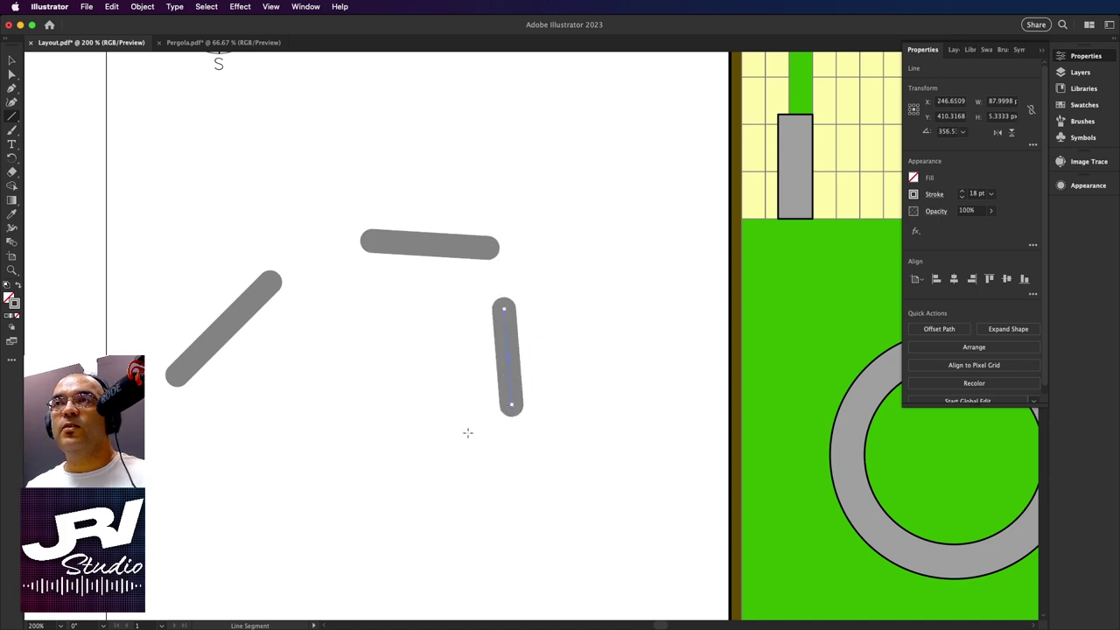
drag(377, 417, 377, 420)
click(530, 363)
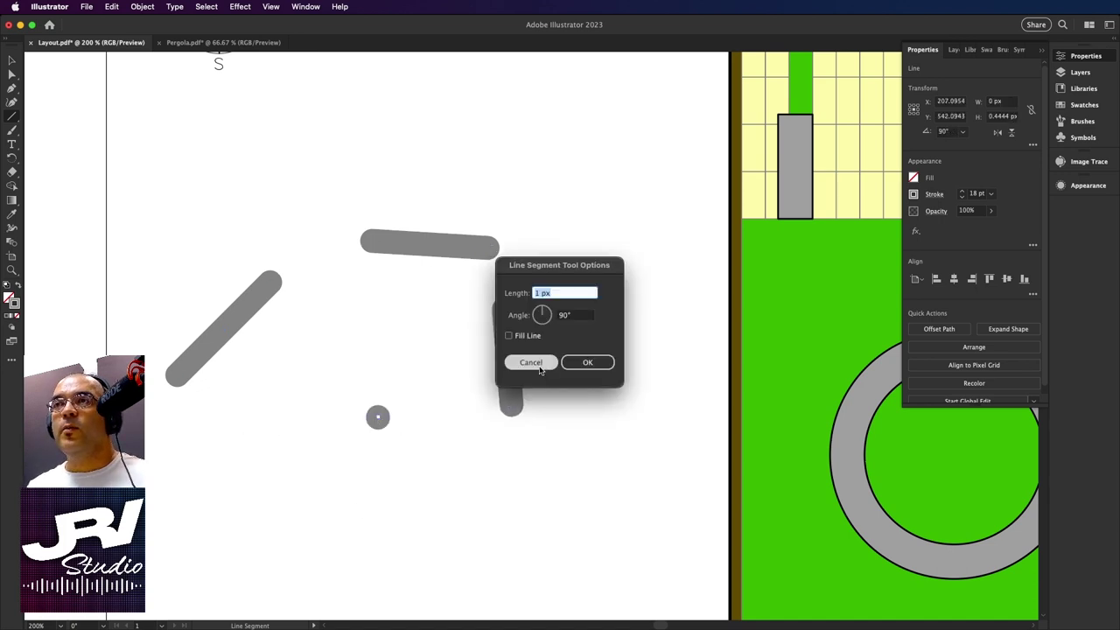
drag(270, 473, 282, 350)
drag(306, 298, 305, 142)
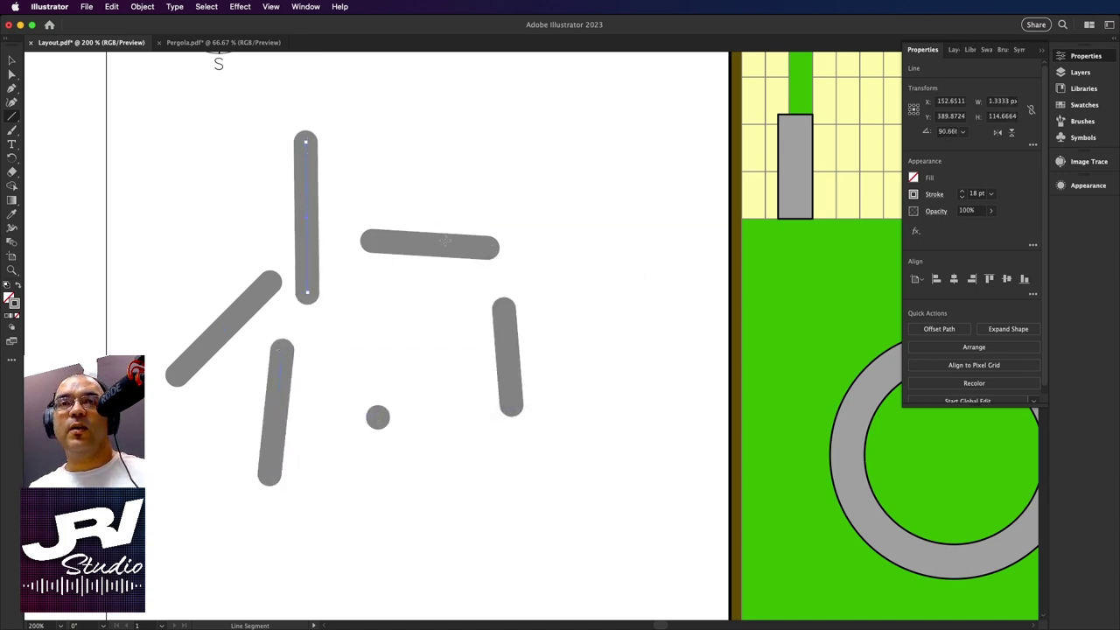
click(11, 59)
drag(563, 147, 183, 515)
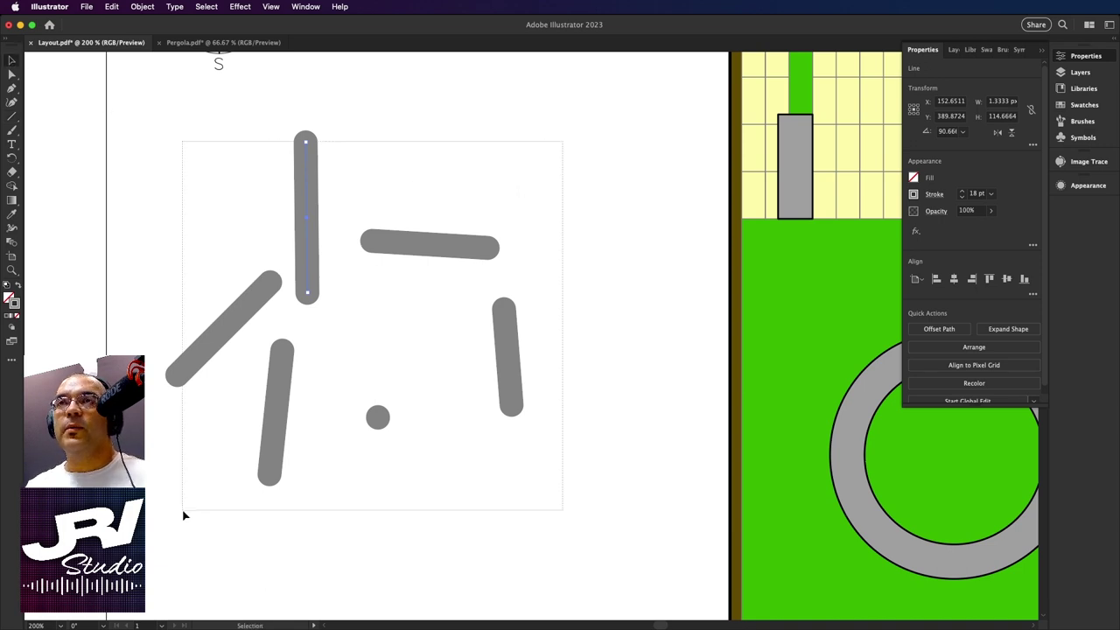
key(Delete)
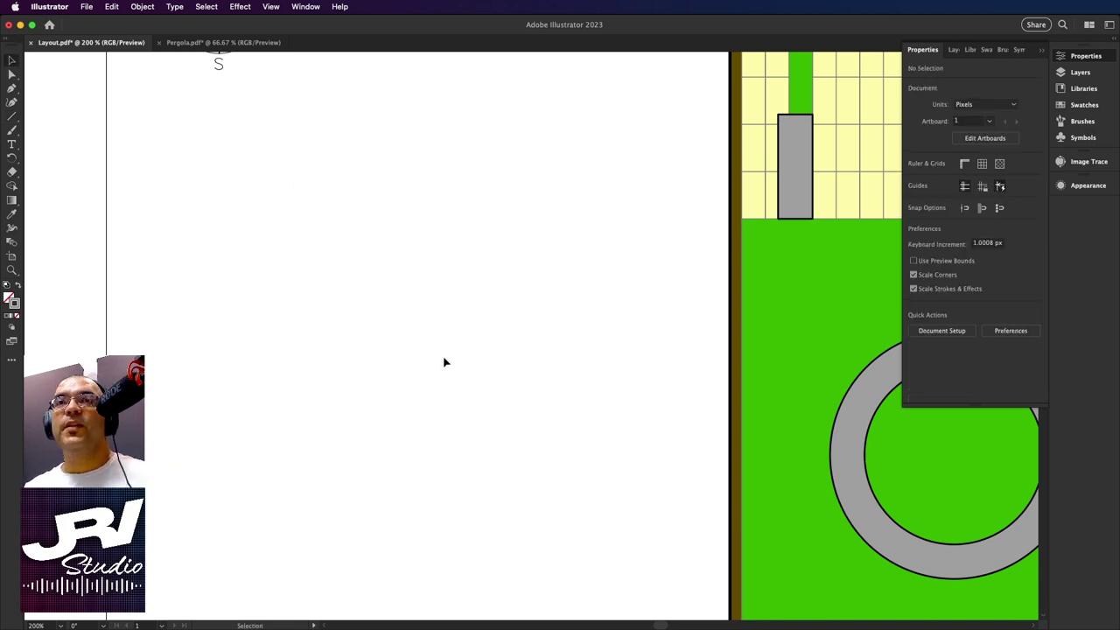
Zoom out to 100% and start a Pen path with an anchor at the plan's bottom edge.
scroll(639, 397, right, 10)
scroll(367, 355, right, 1)
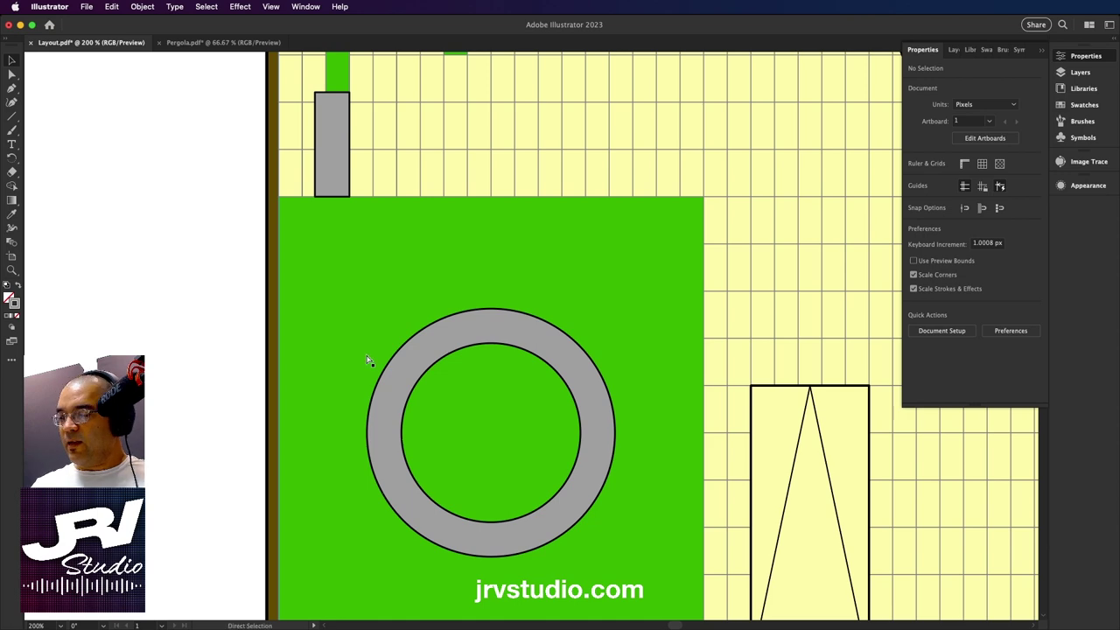
key(super+1)
scroll(383, 350, up, 3)
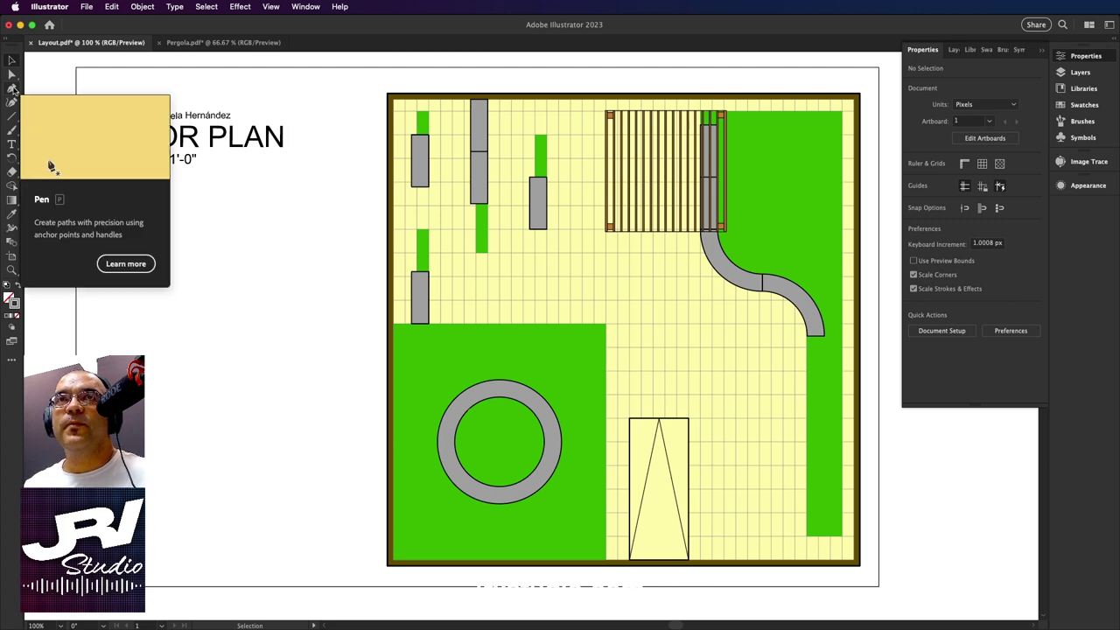
key(p)
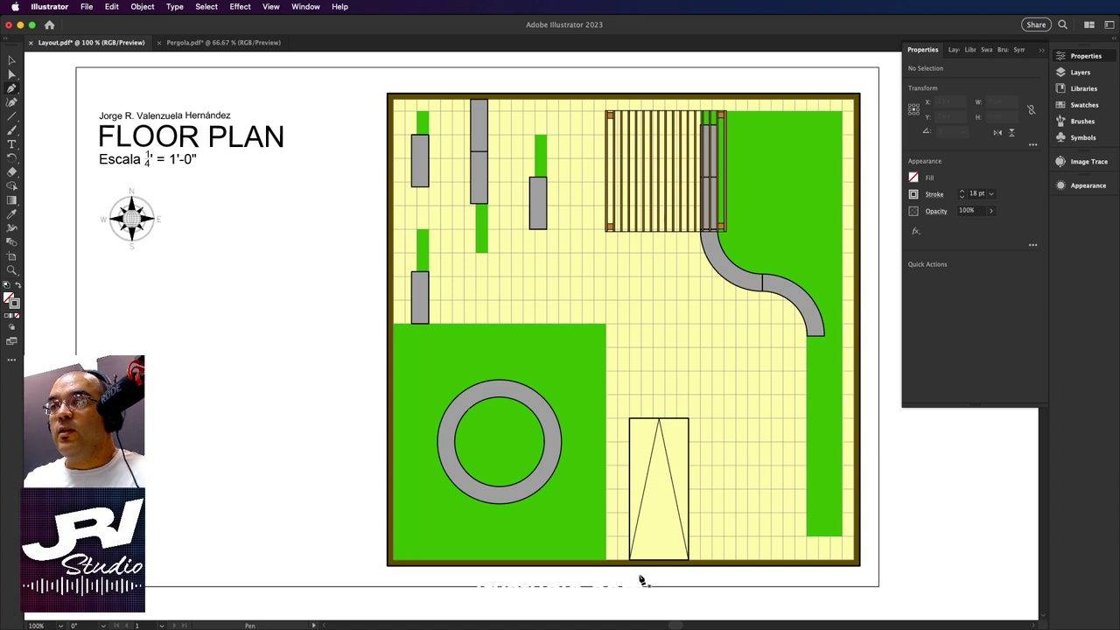
click(641, 577)
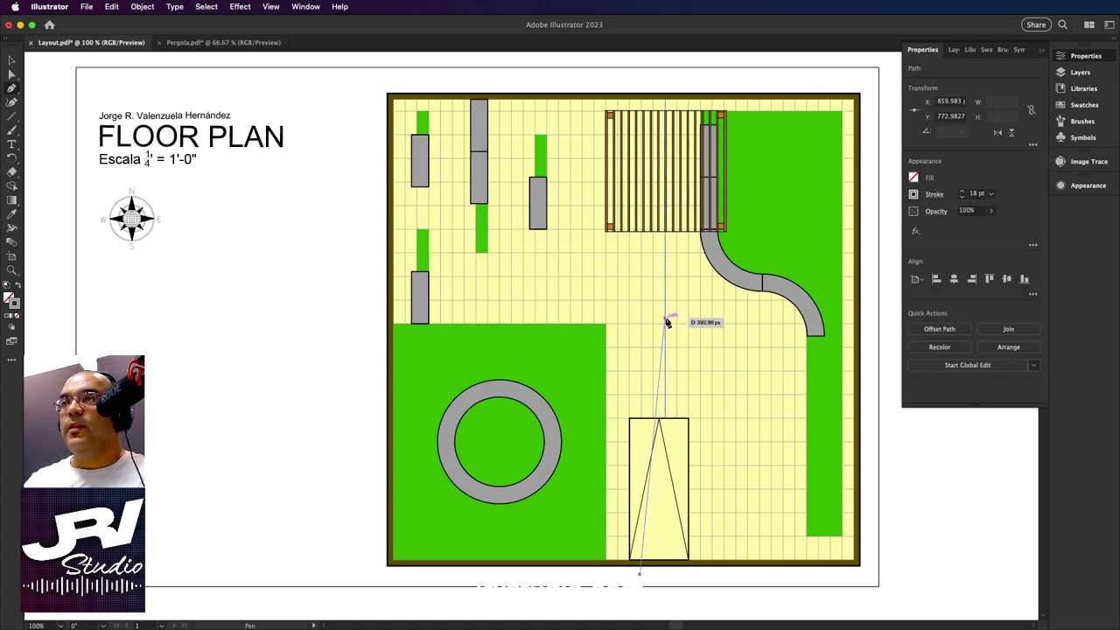
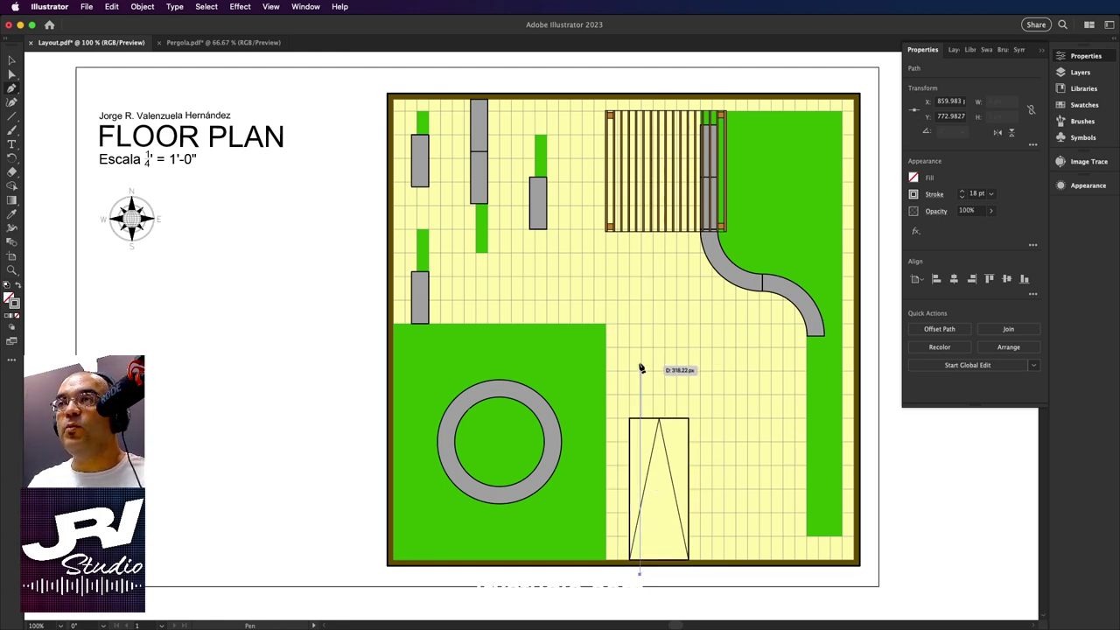
Draw the 18 pt grey walkway path up from the plan's bottom, bending left toward the upper-left strips.
click(639, 319)
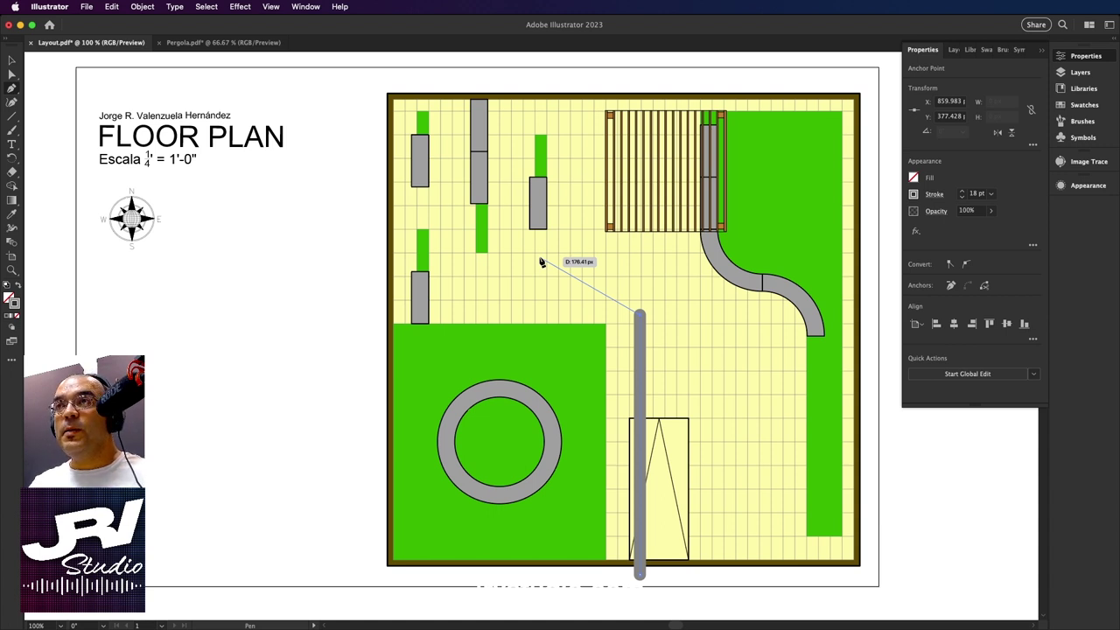
drag(540, 258, 507, 254)
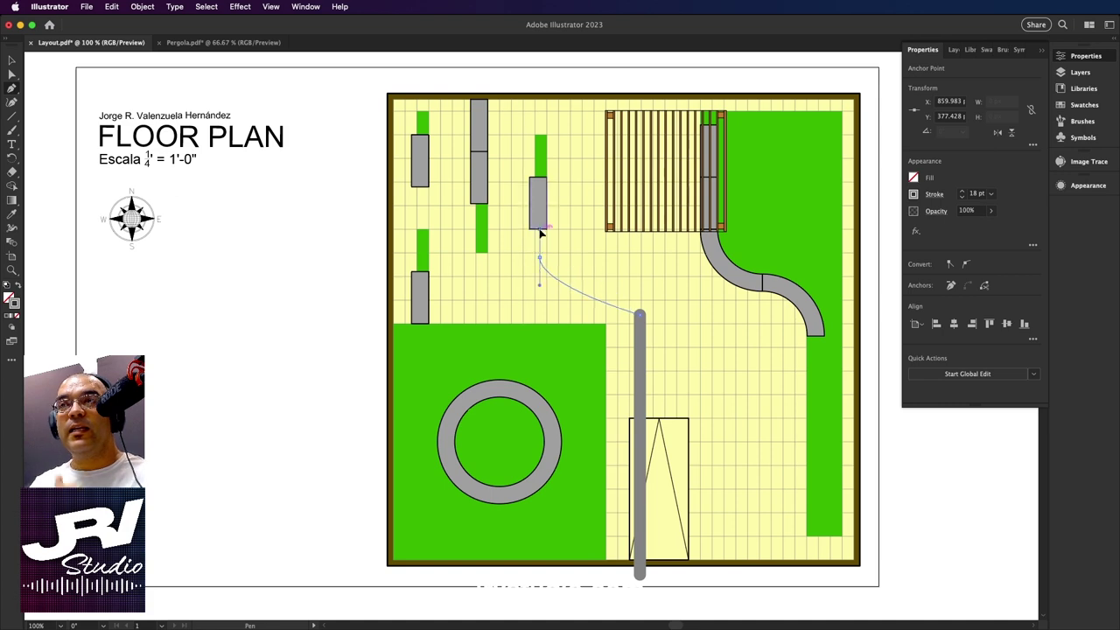
mouse_move(507, 254)
mouse_down()
mouse_move(483, 244)
mouse_move(486, 278)
mouse_up()
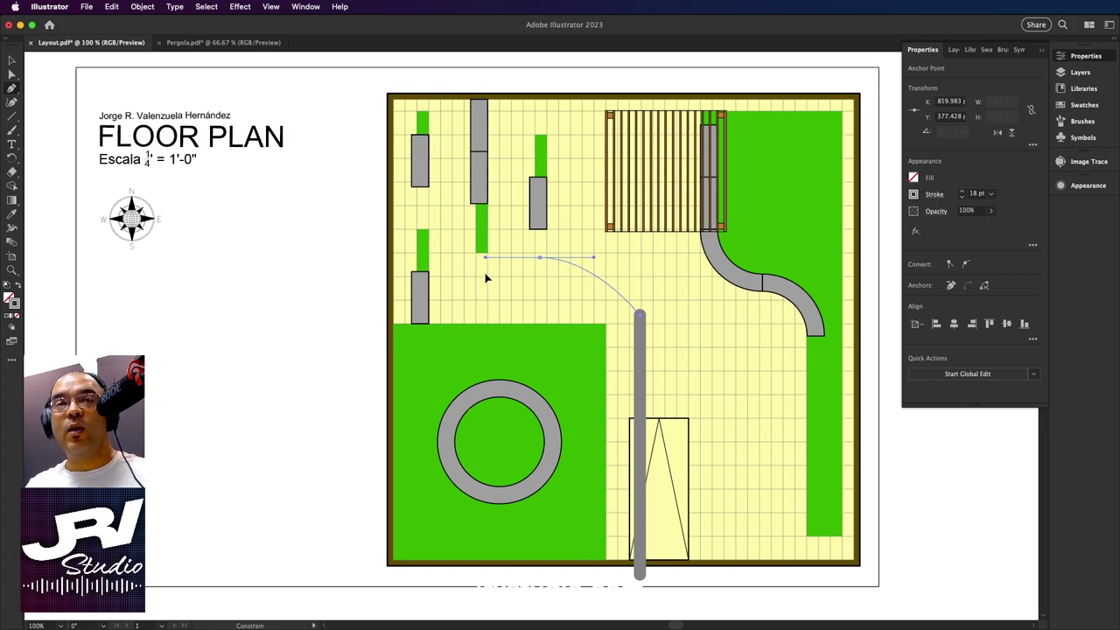
drag(486, 278, 493, 260)
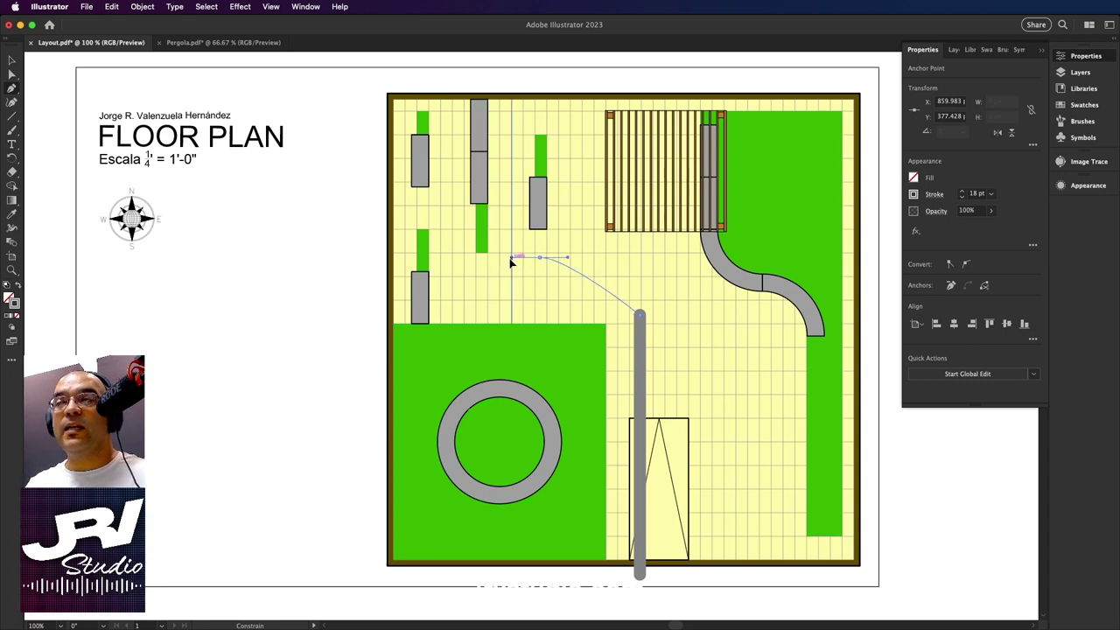
mouse_move(516, 258)
mouse_down()
mouse_move(411, 258)
mouse_move(428, 260)
mouse_up()
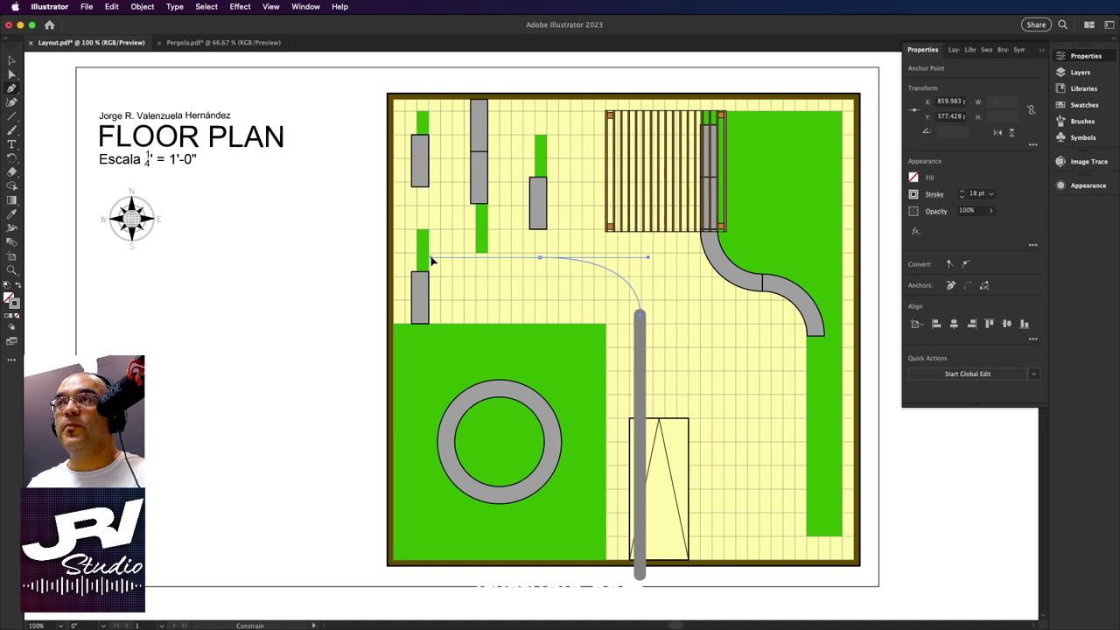
drag(429, 260, 426, 262)
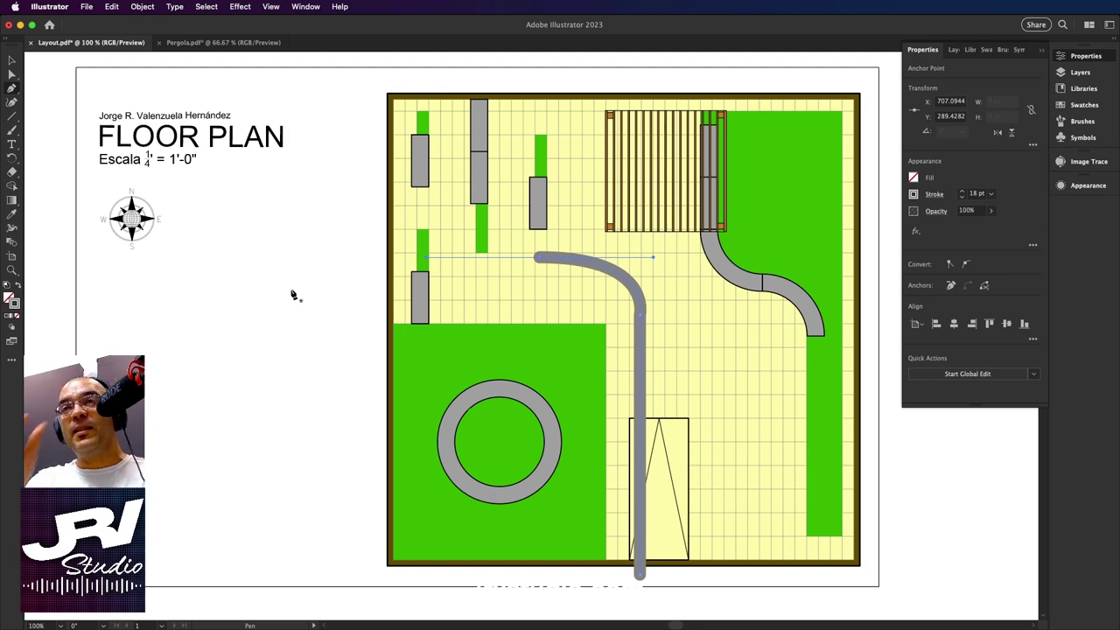
With Direct Selection, drag the top direction handle to widen and smooth the path's bend.
key(a)
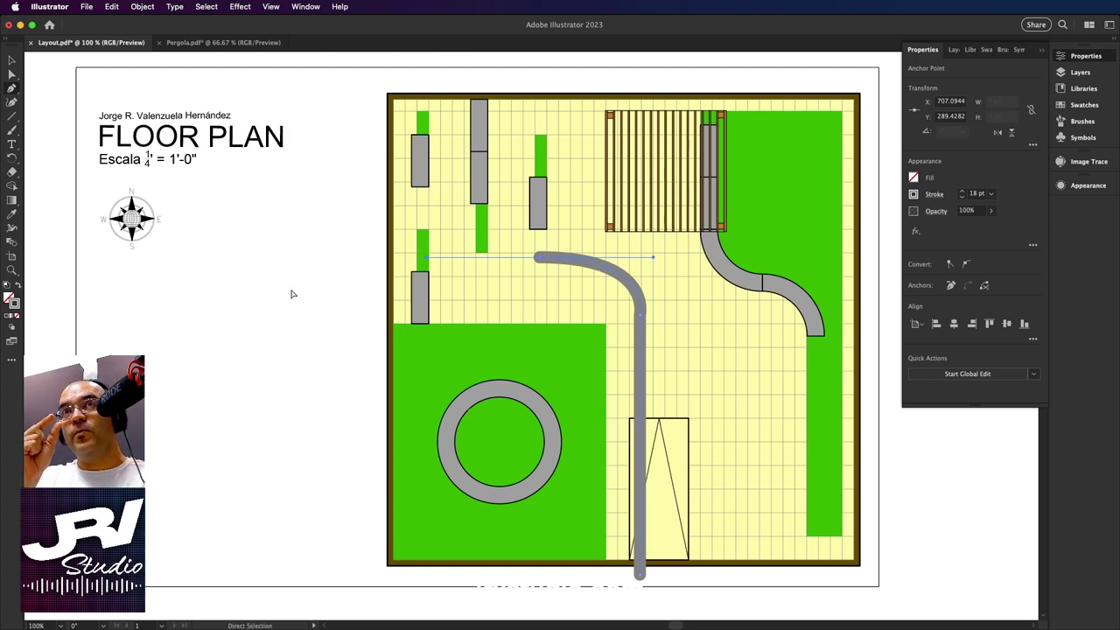
key(p)
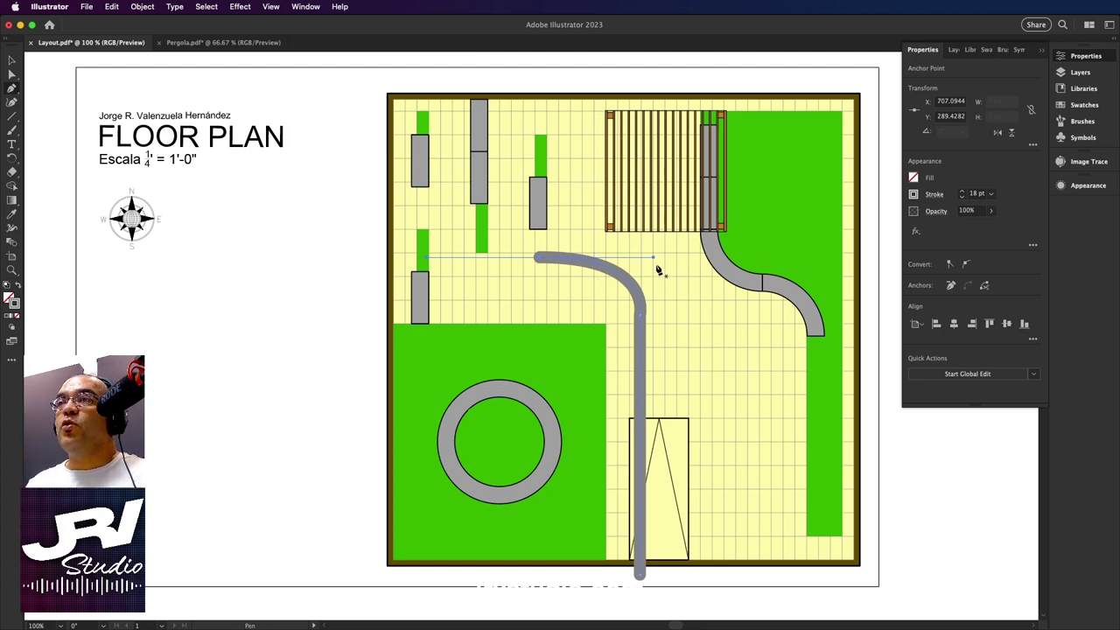
key(a)
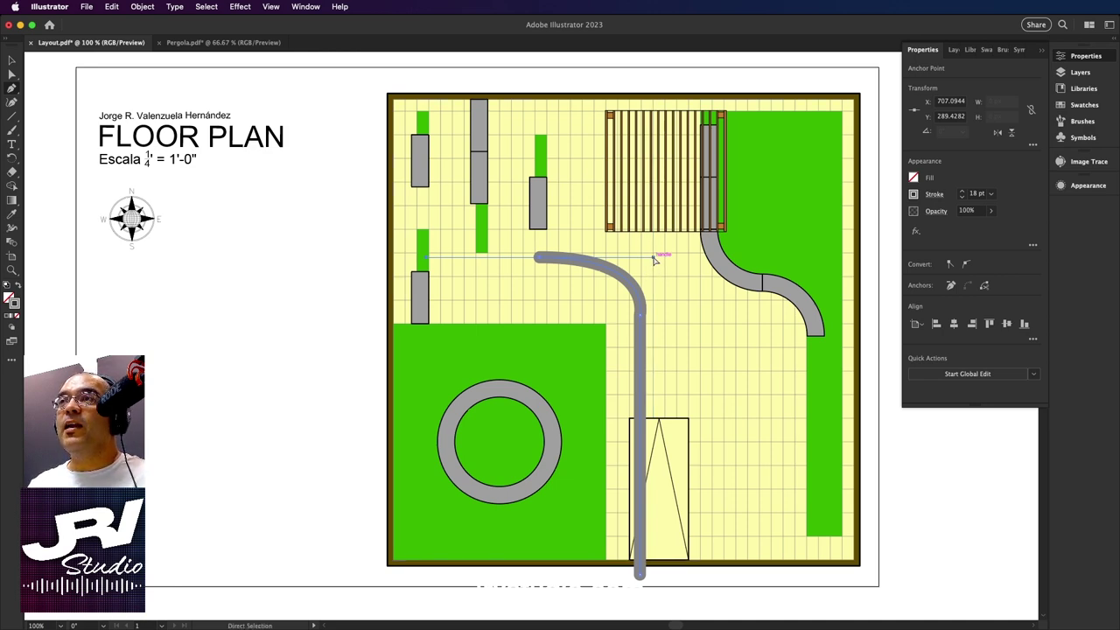
mouse_move(655, 260)
mouse_down()
mouse_move(630, 255)
mouse_move(645, 260)
mouse_move(648, 215)
mouse_up()
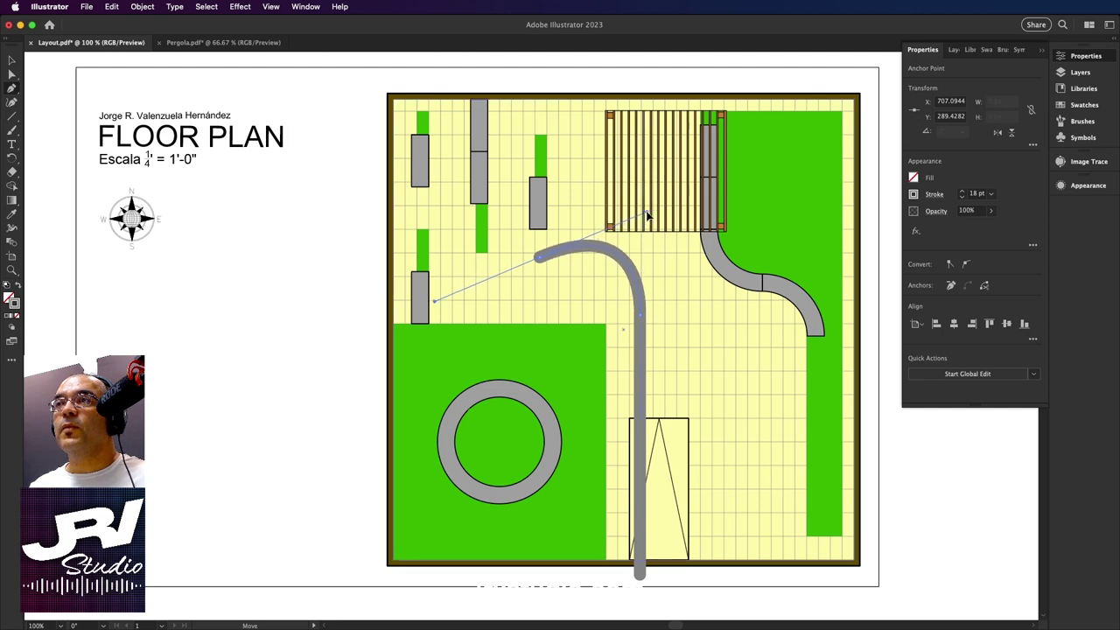
drag(648, 214, 648, 219)
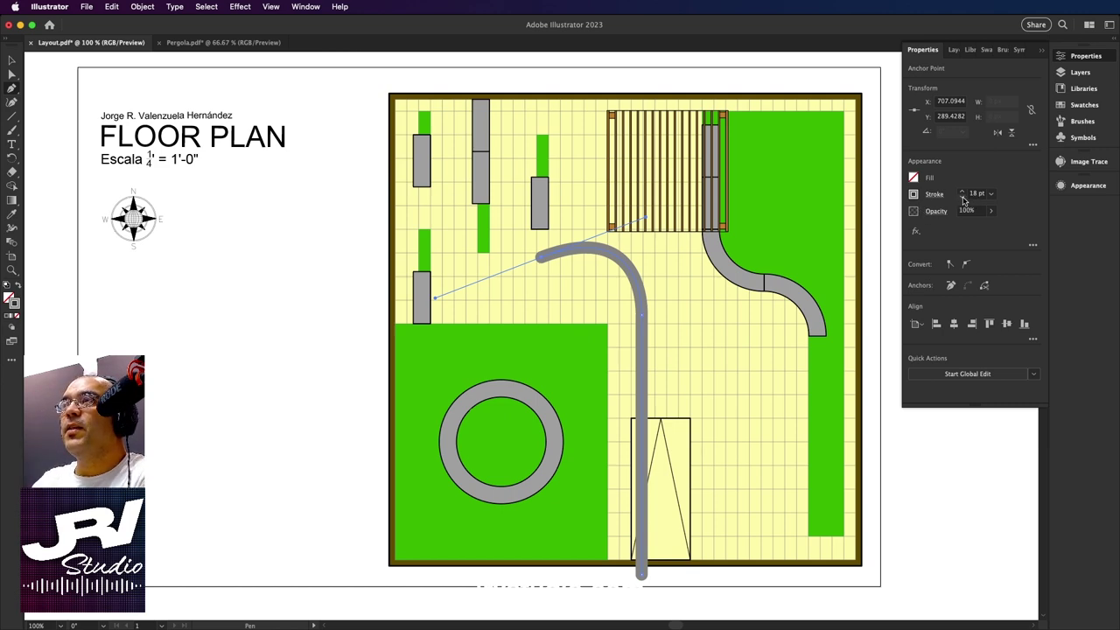
Reduce the grey path's stroke weight from 18 pt to 10 pt.
click(963, 200)
click(963, 201)
click(963, 201)
click(964, 200)
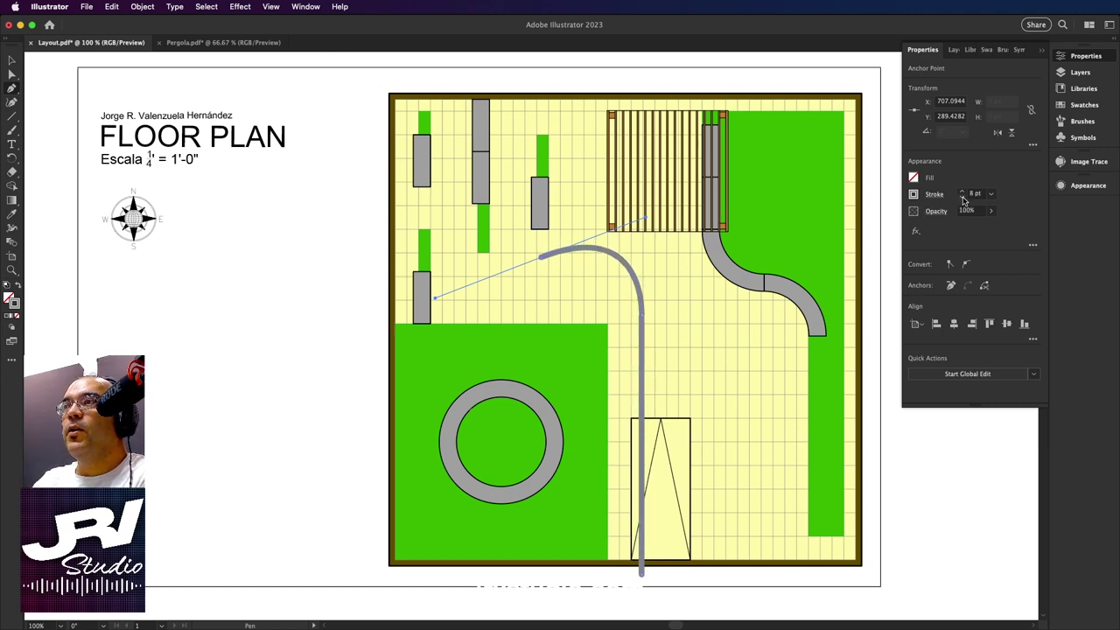
click(962, 191)
click(962, 191)
click(963, 191)
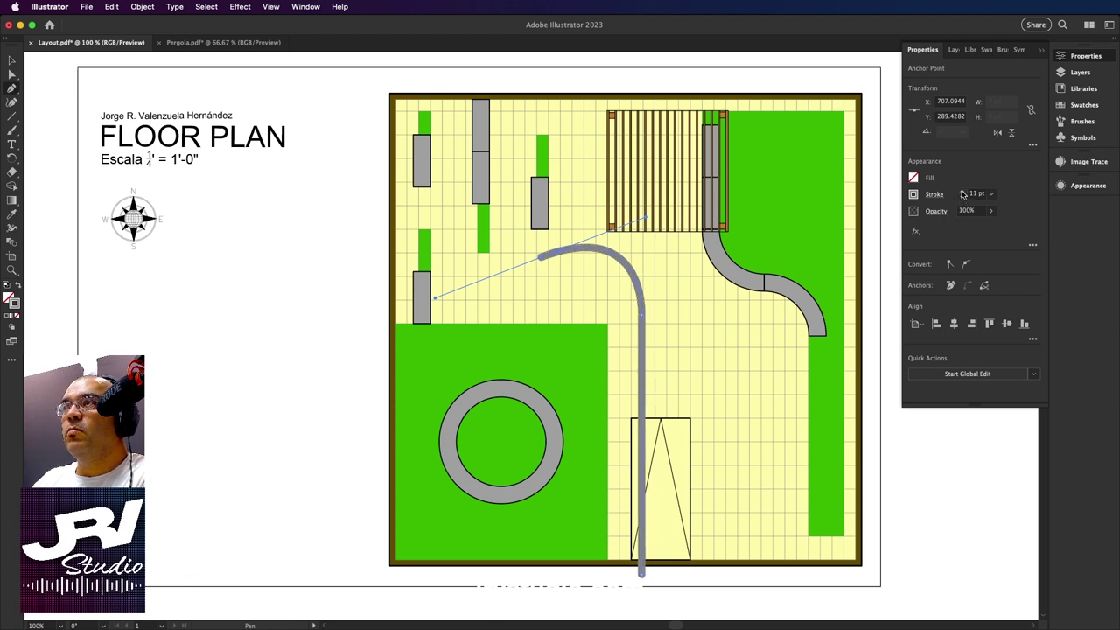
click(963, 191)
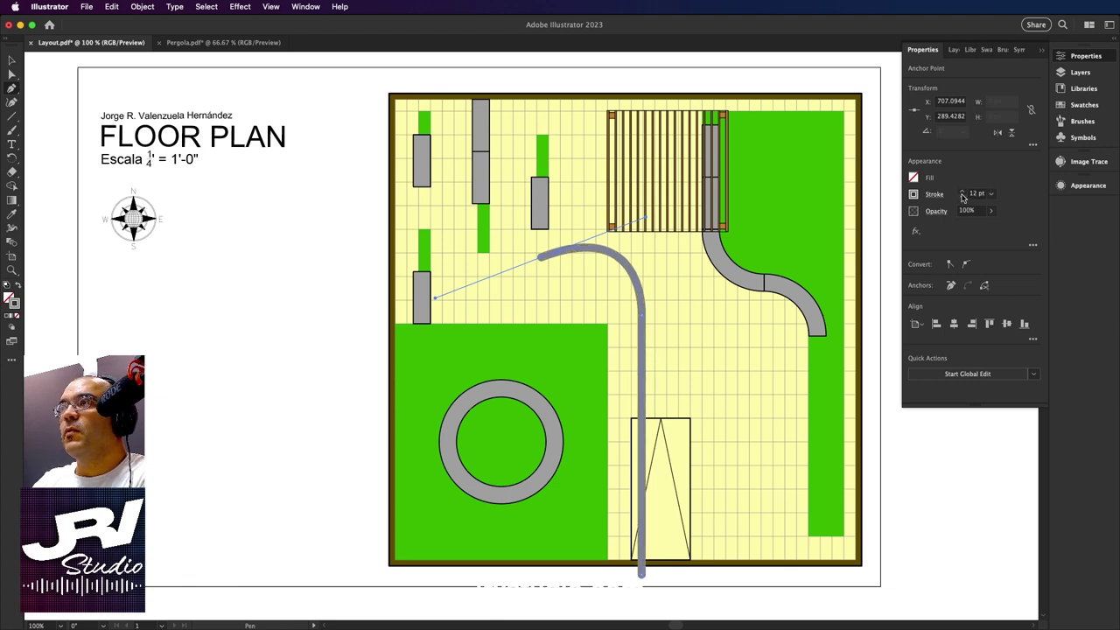
click(962, 197)
click(963, 197)
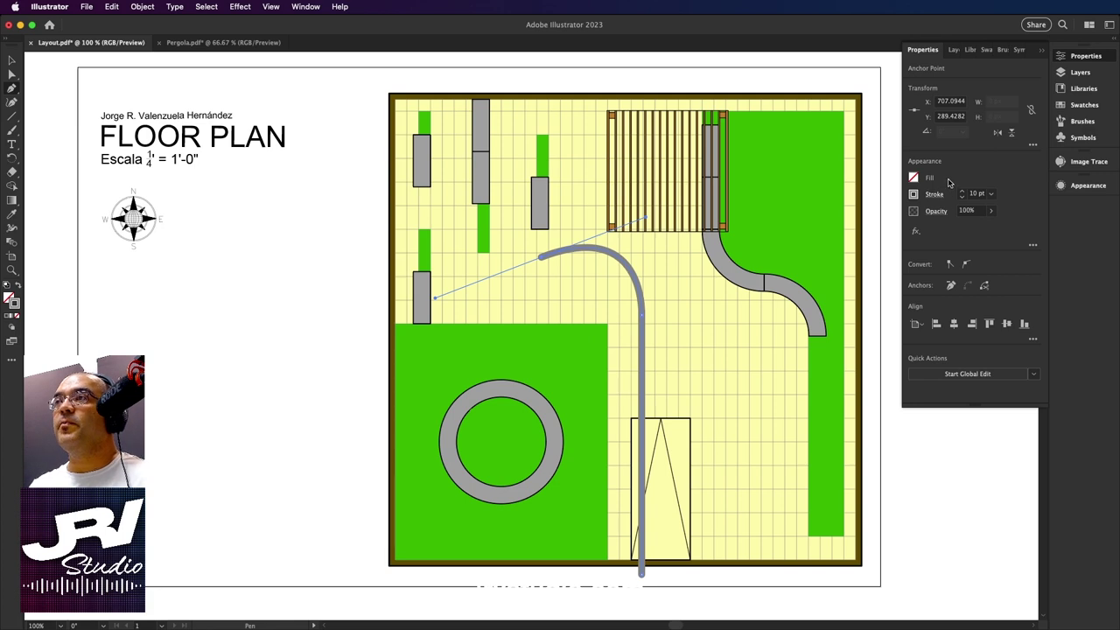
Put Arrow 7 arrowheads on both the start and end of the solid grey path.
click(934, 195)
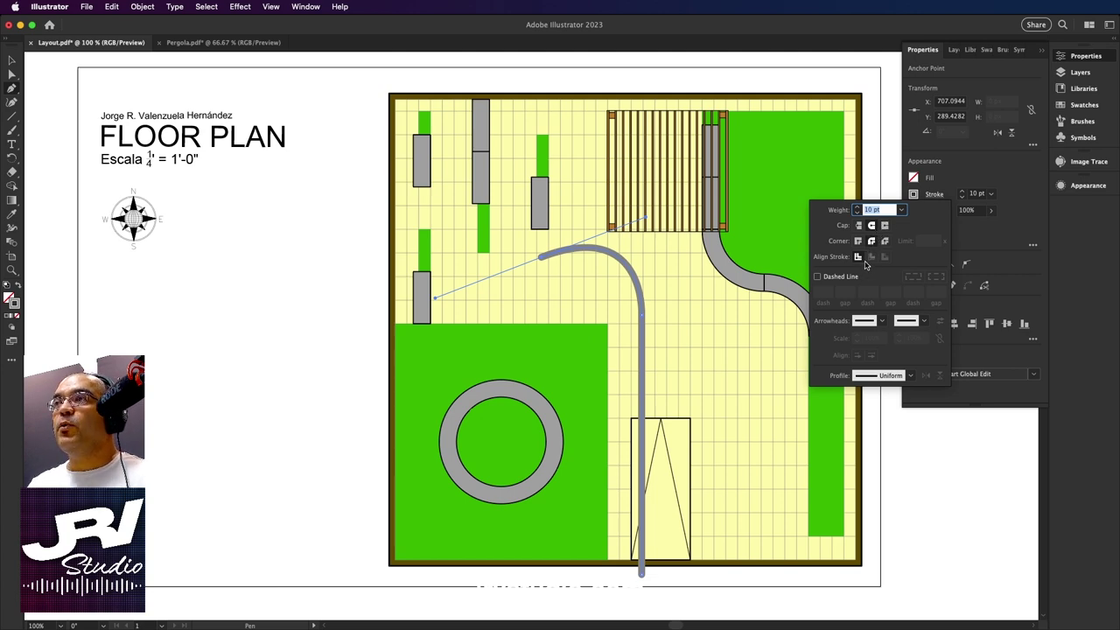
click(817, 277)
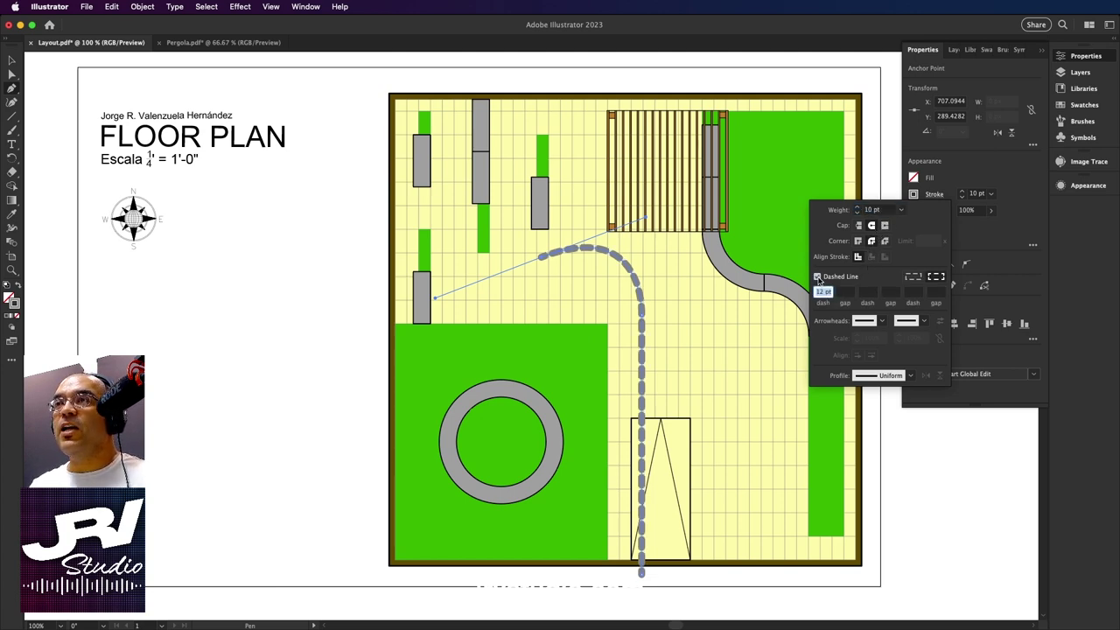
click(817, 277)
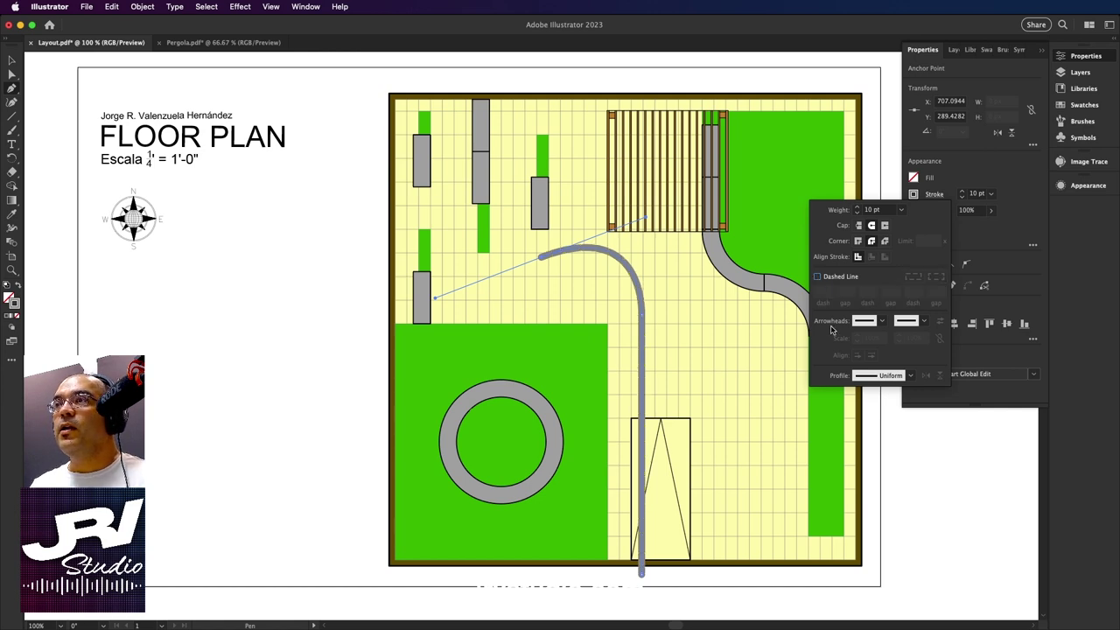
click(881, 322)
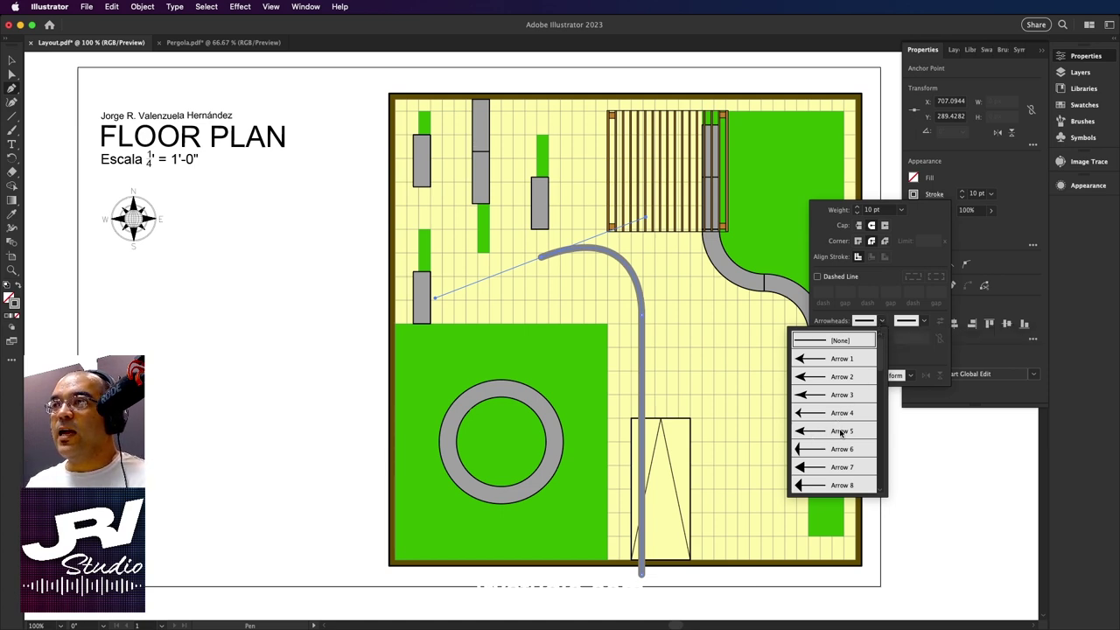
click(840, 468)
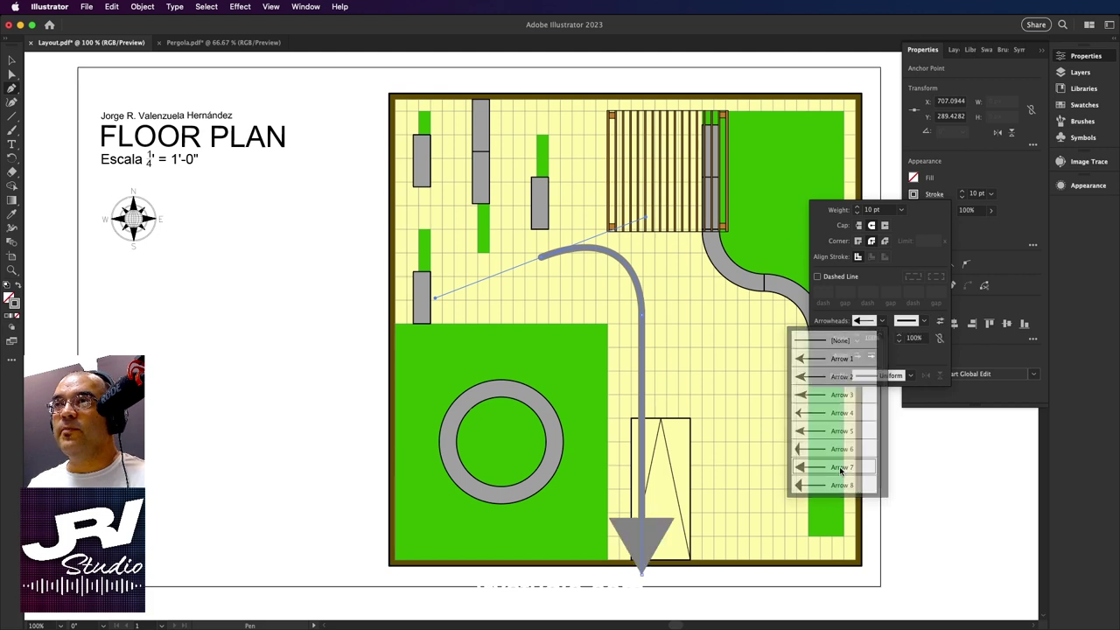
click(924, 322)
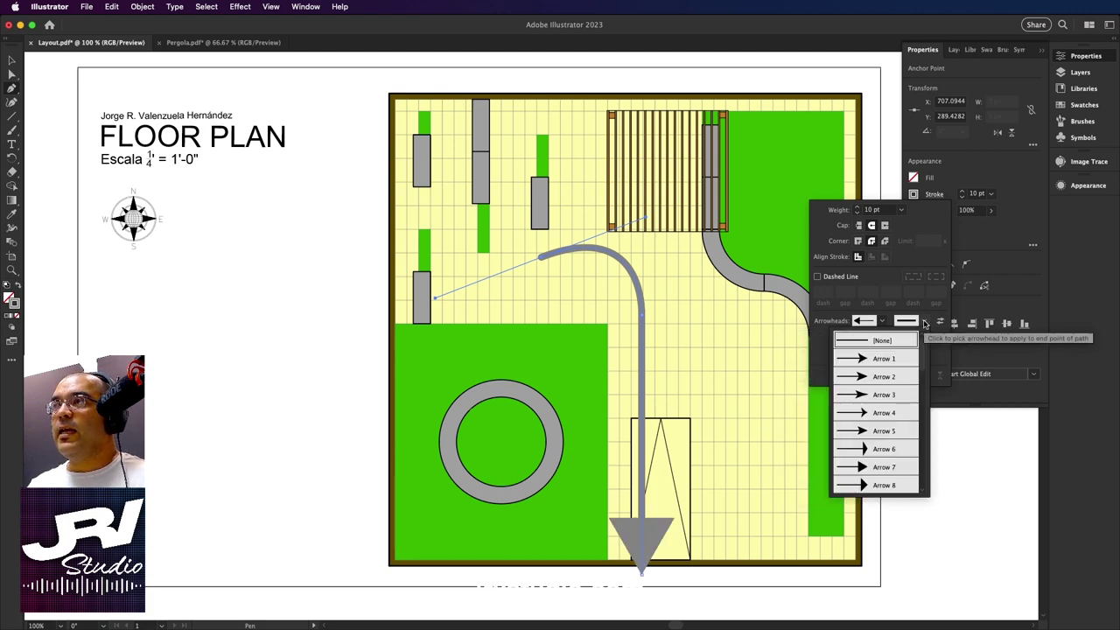
click(885, 468)
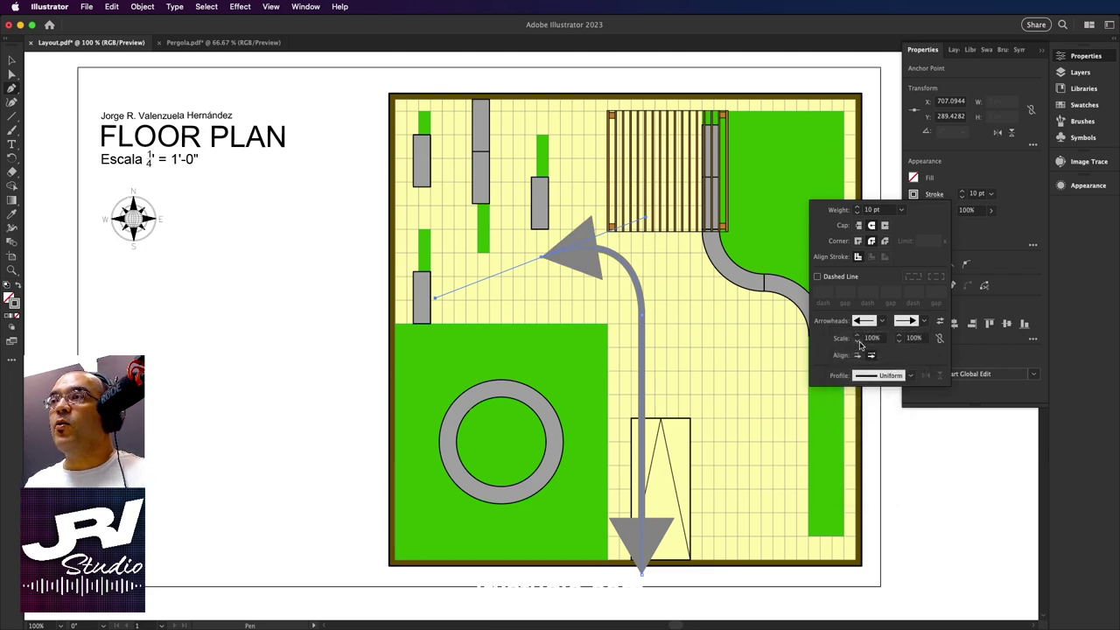
Scale both arrowheads to 35%.
click(857, 340)
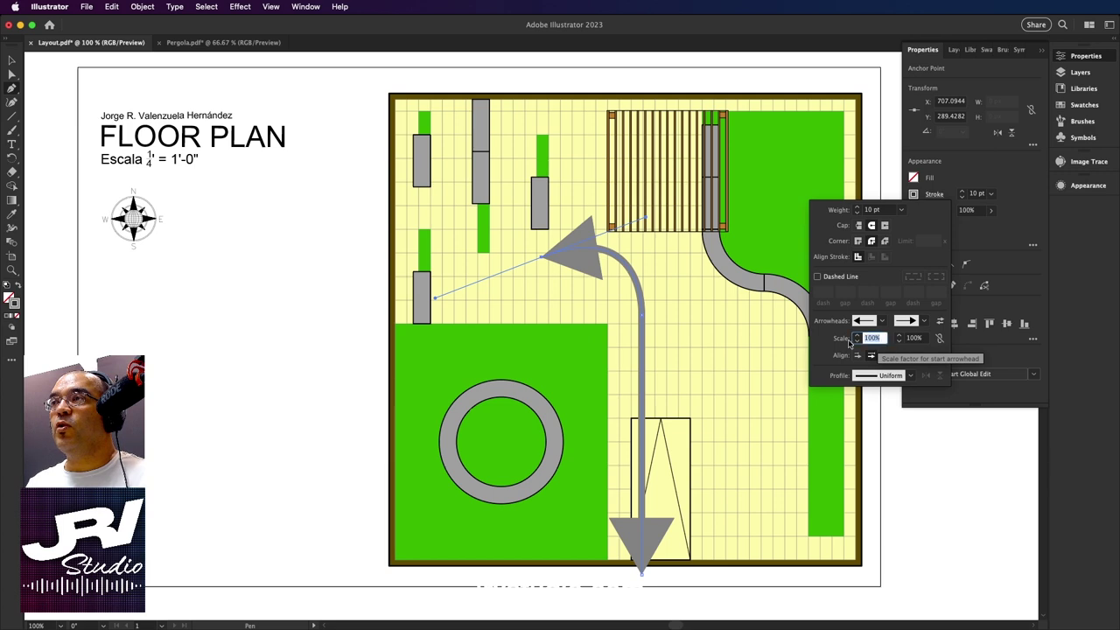
text(35)
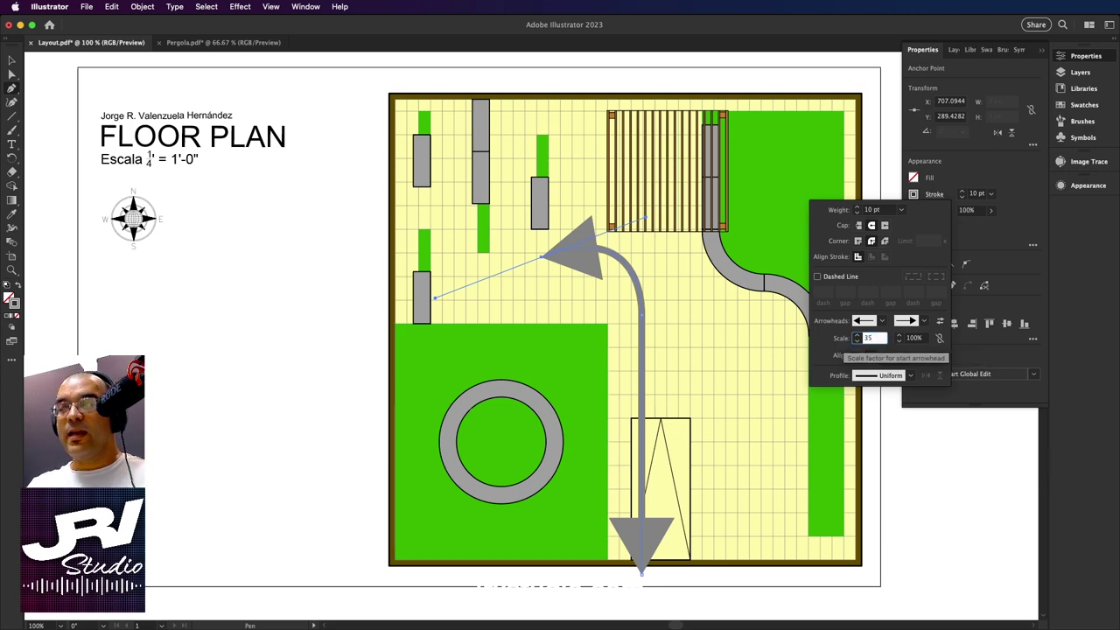
key(Tab)
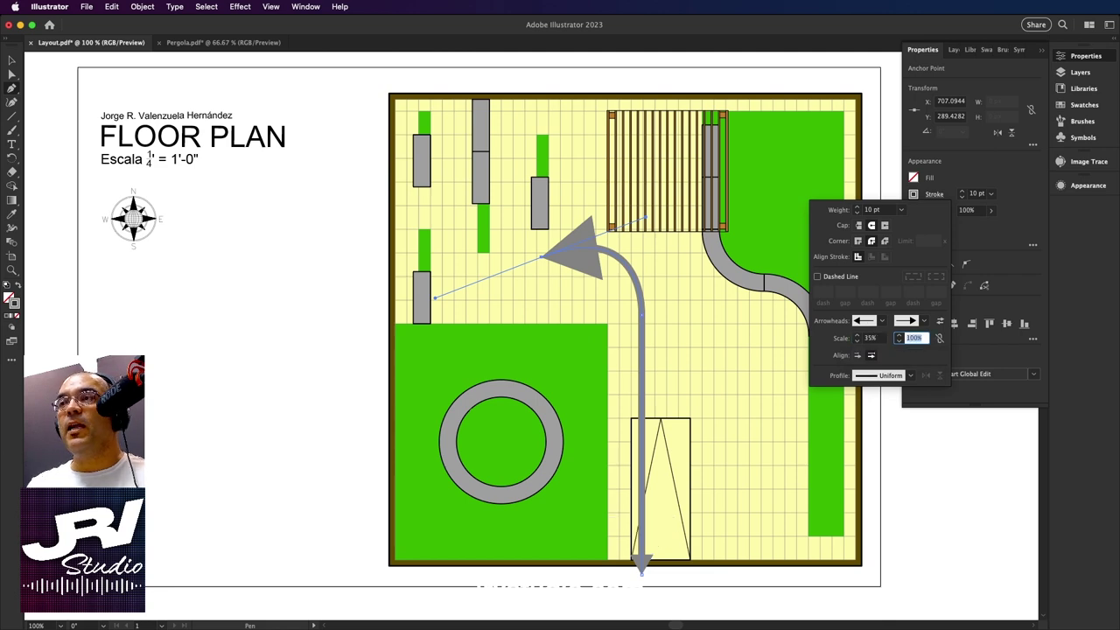
text(35)
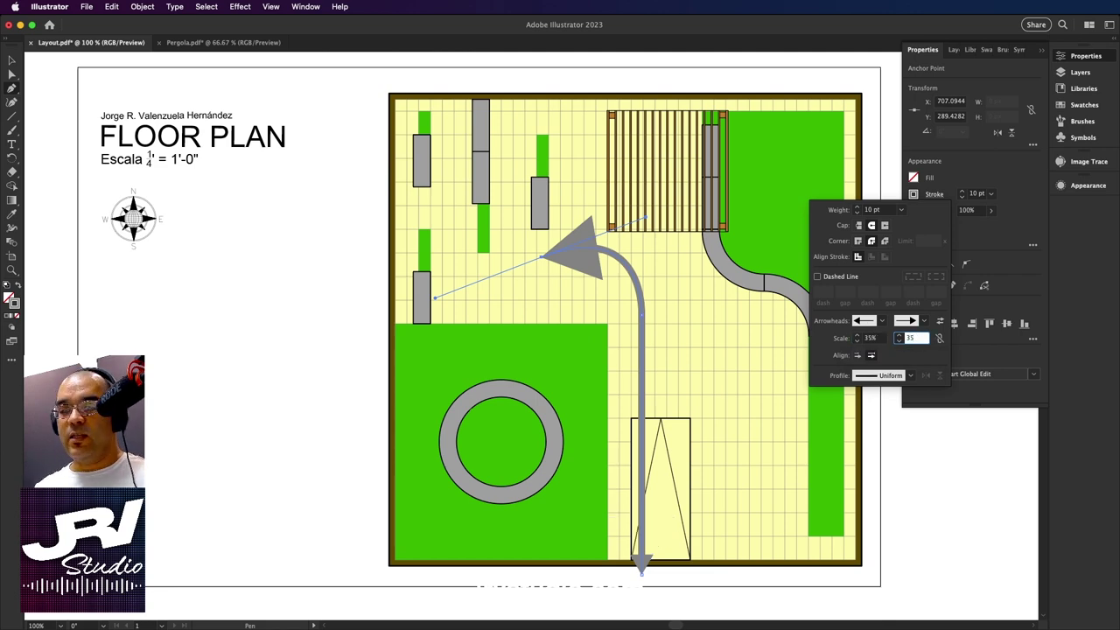
key(Tab)
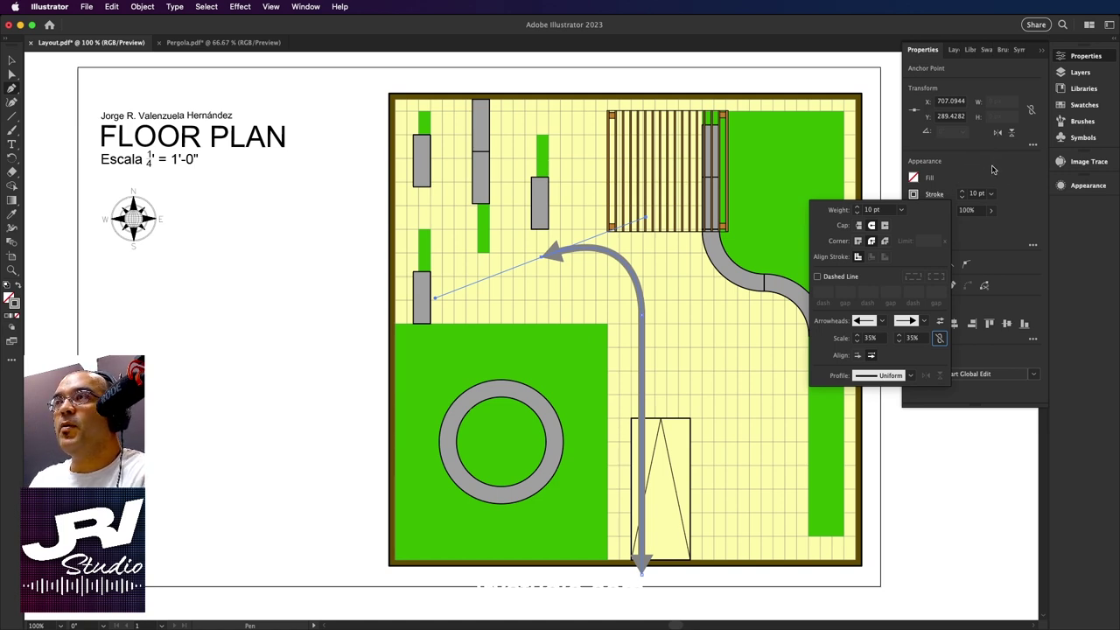
click(993, 169)
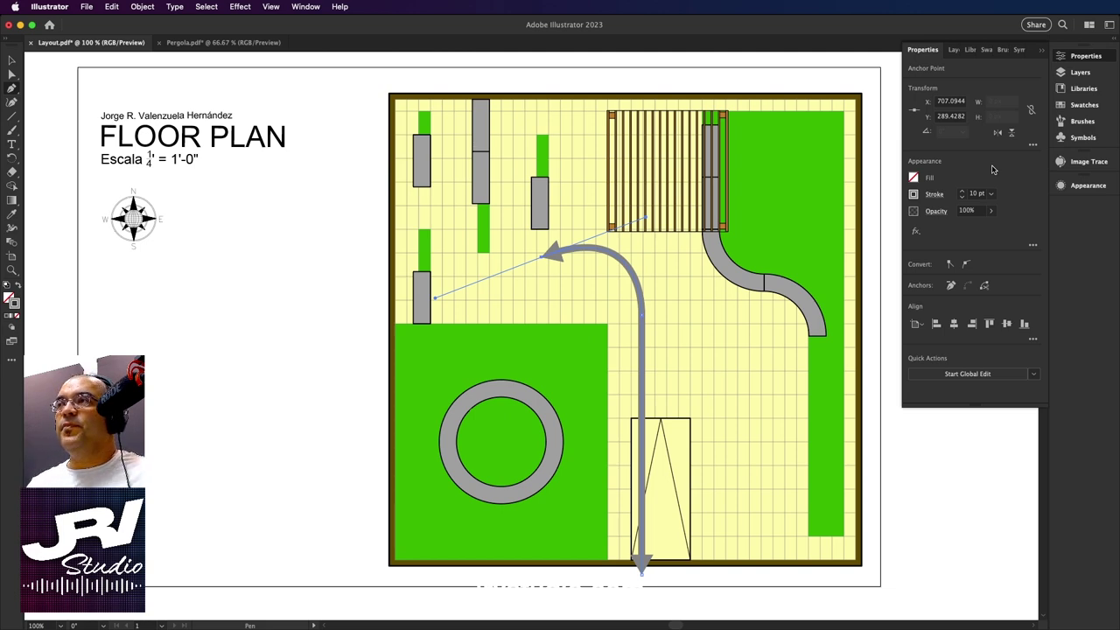
click(914, 195)
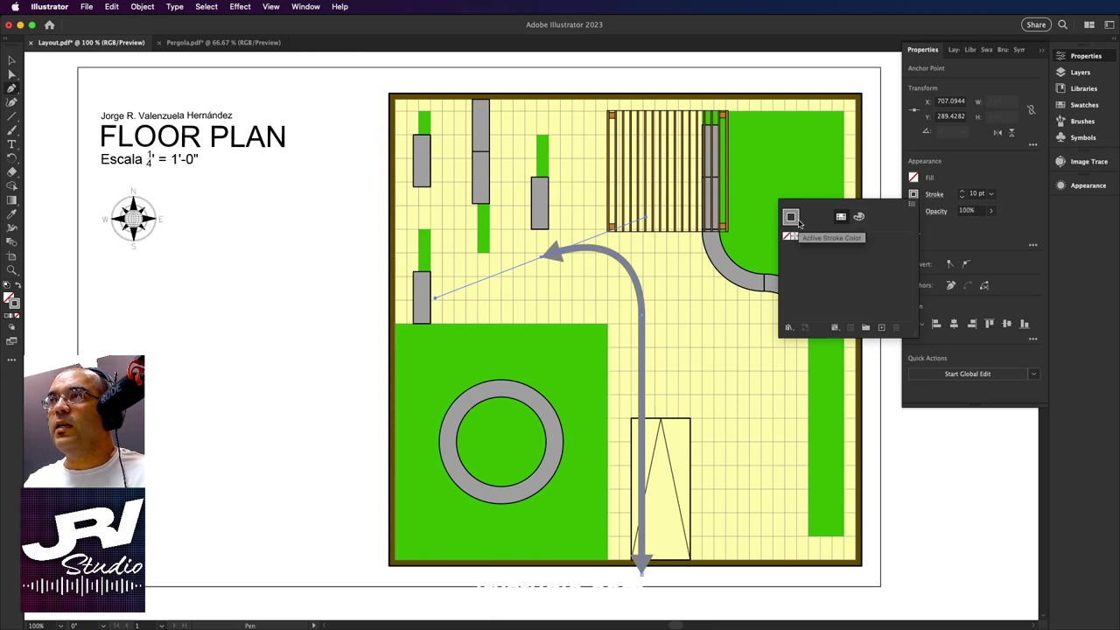
click(858, 216)
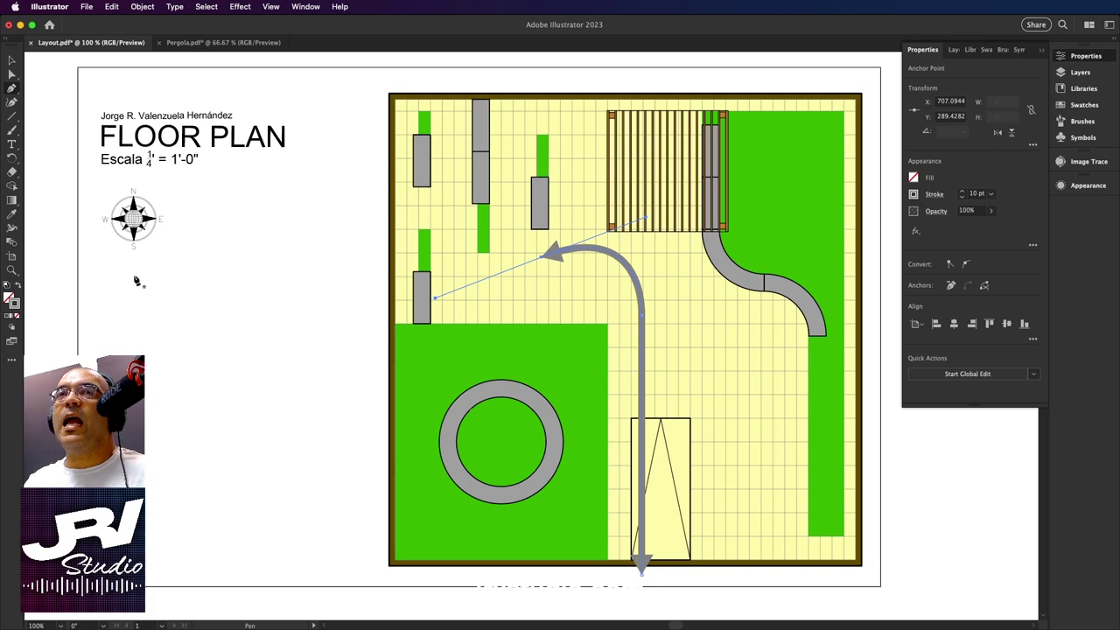
double_click(14, 303)
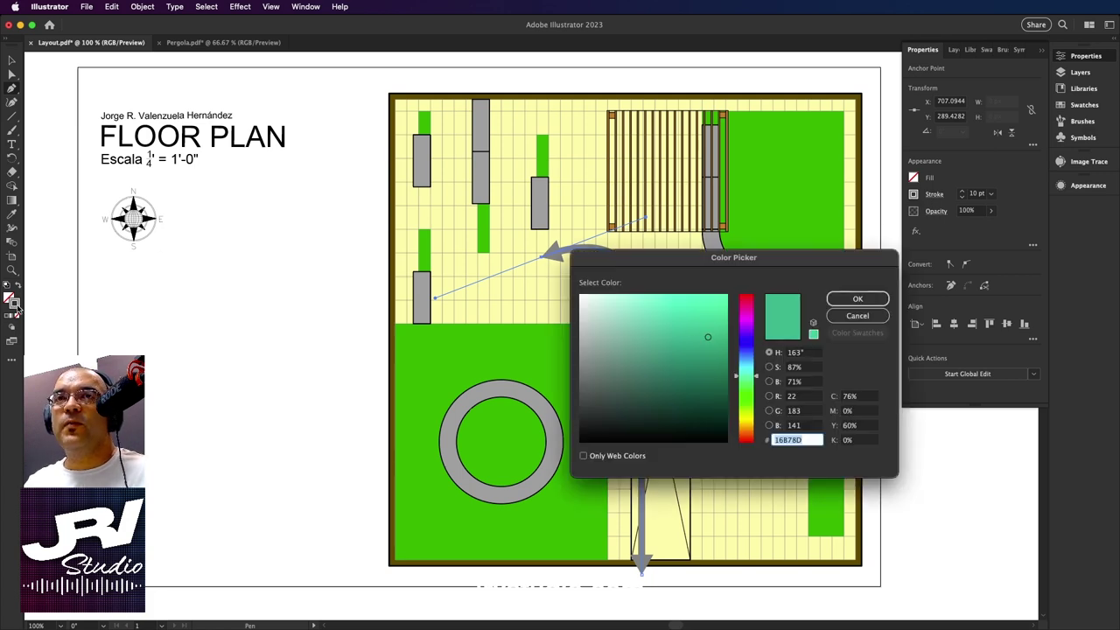
mouse_move(800, 258)
mouse_down()
mouse_move(354, 271)
mouse_move(276, 180)
mouse_up()
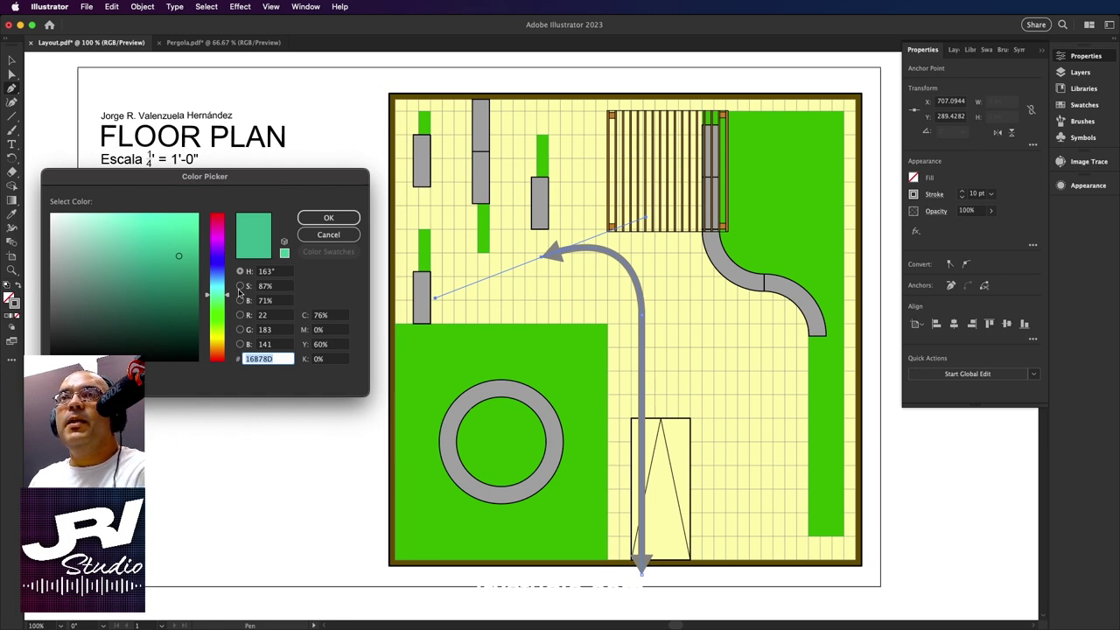
click(216, 221)
mouse_move(216, 221)
mouse_down()
mouse_move(217, 210)
mouse_move(197, 213)
mouse_up()
click(185, 238)
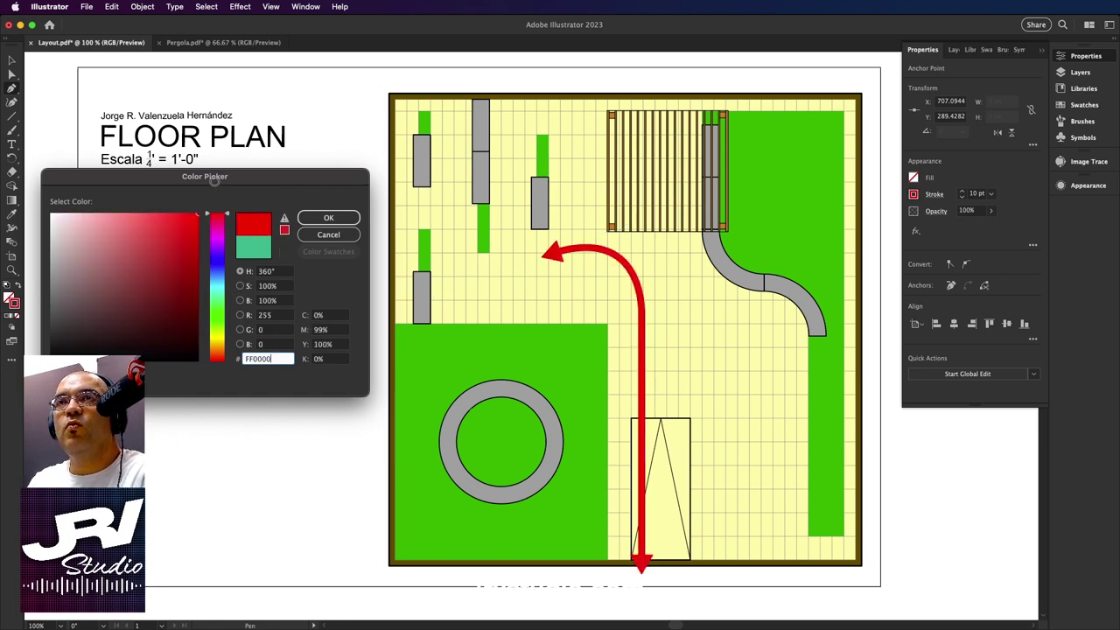
click(335, 218)
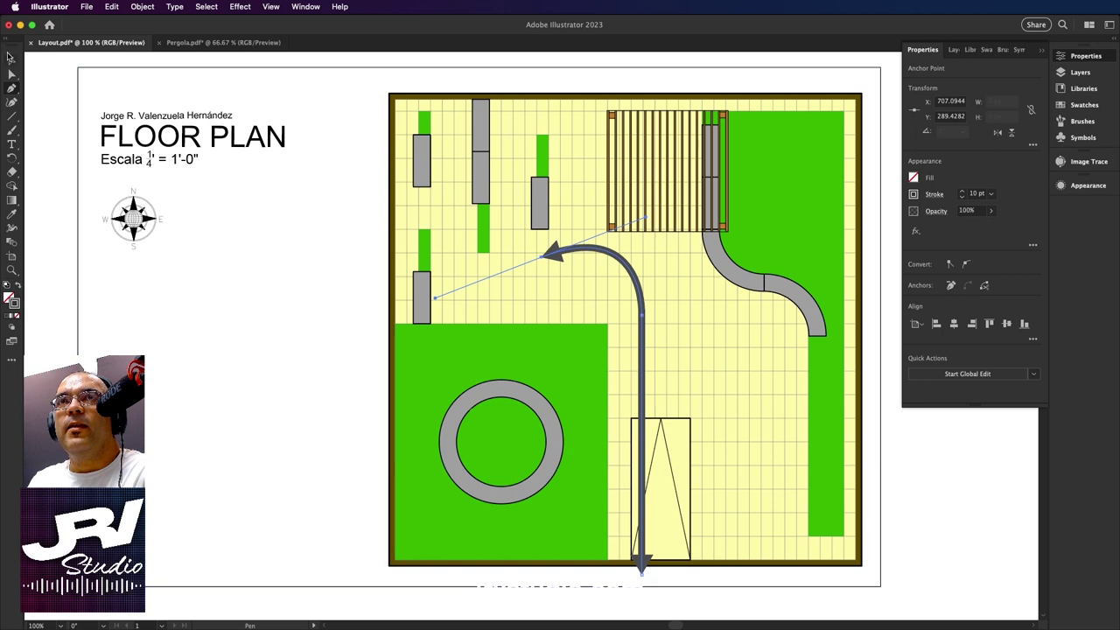
click(12, 60)
click(235, 251)
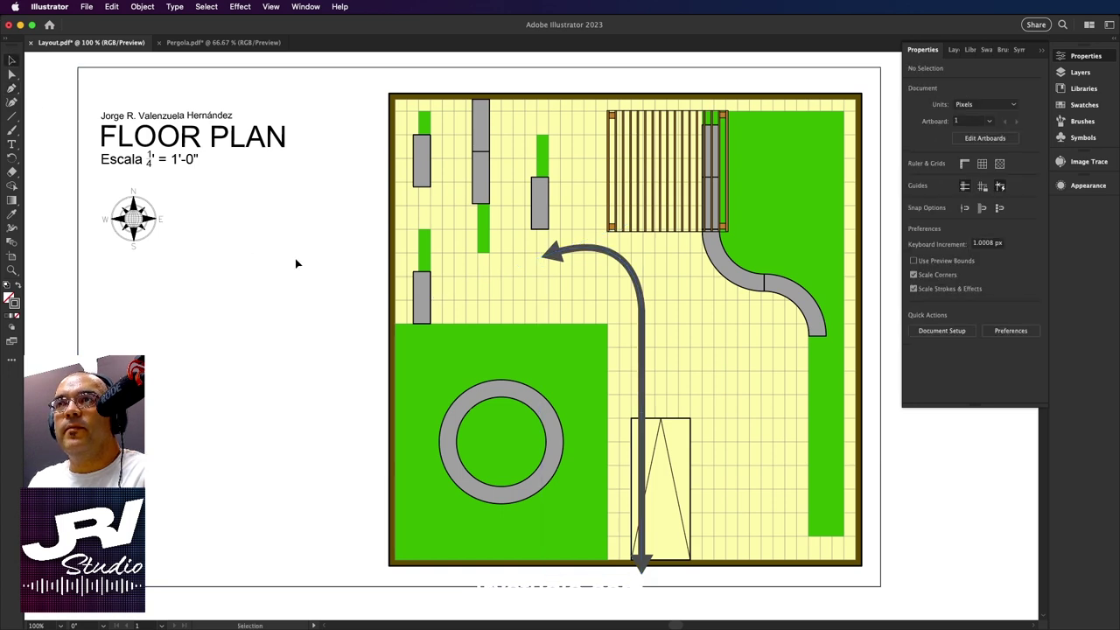
Set the arrow's stroke colour to FF0000 in the Color Picker.
click(556, 256)
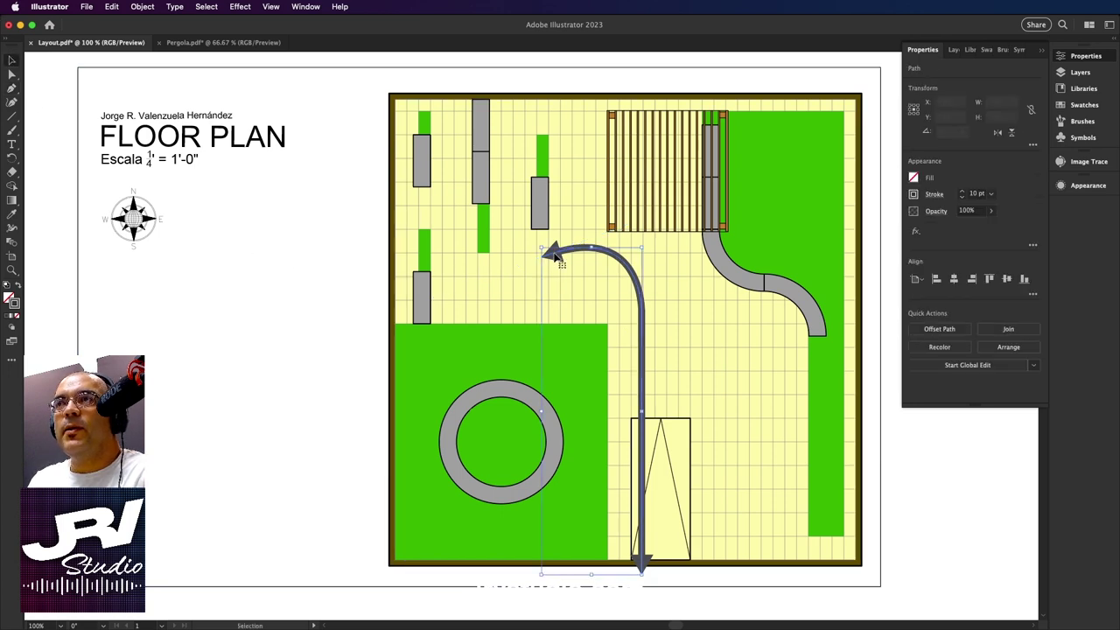
double_click(15, 304)
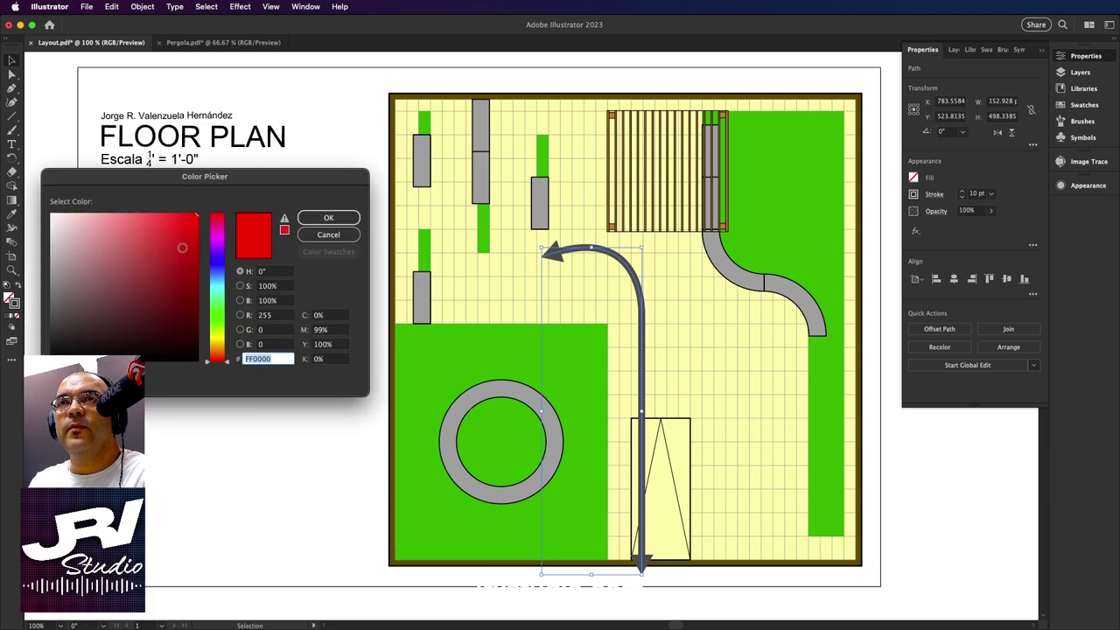
text(FF0000)
mouse_move(223, 357)
mouse_down()
mouse_move(217, 262)
mouse_move(218, 359)
mouse_up()
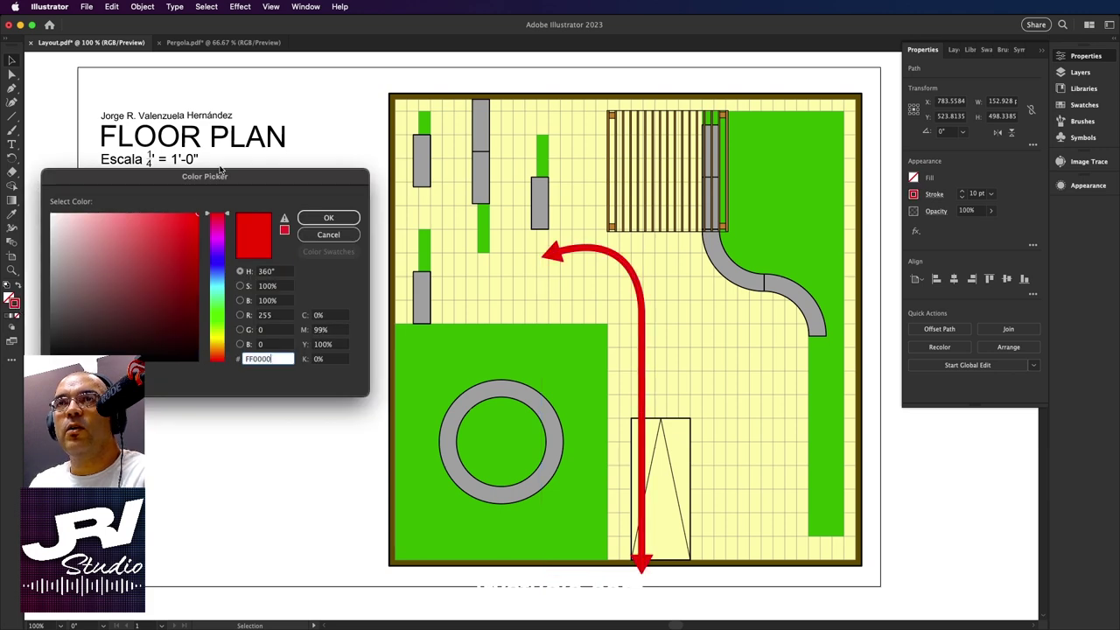
click(340, 218)
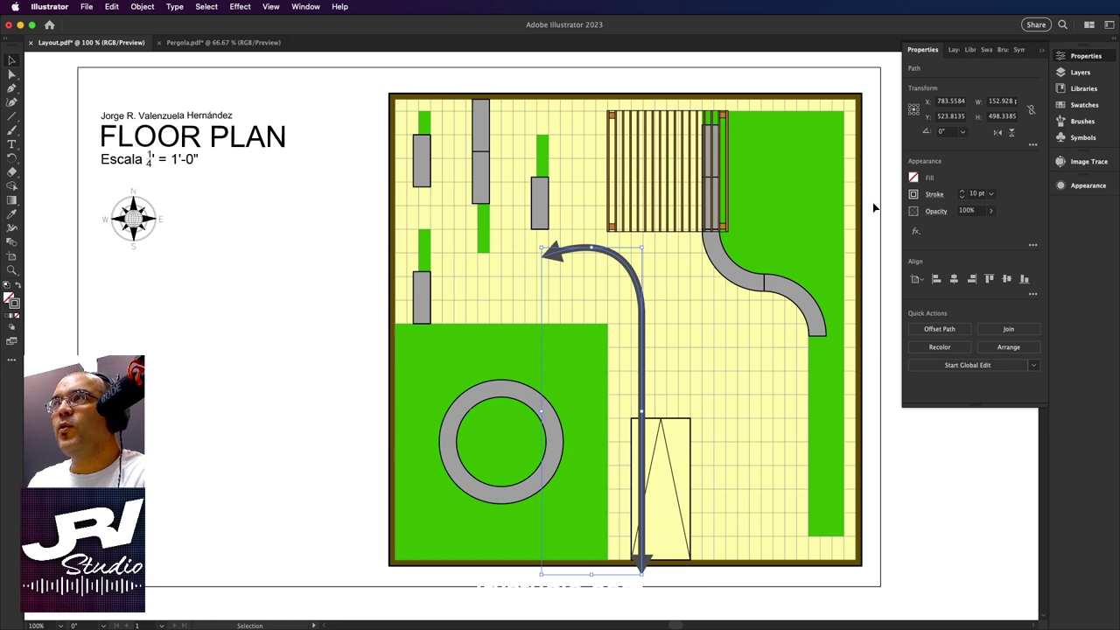
Show the Swatches and Layers panels and target the arrow's <Path> row in Layer 1.
click(1073, 105)
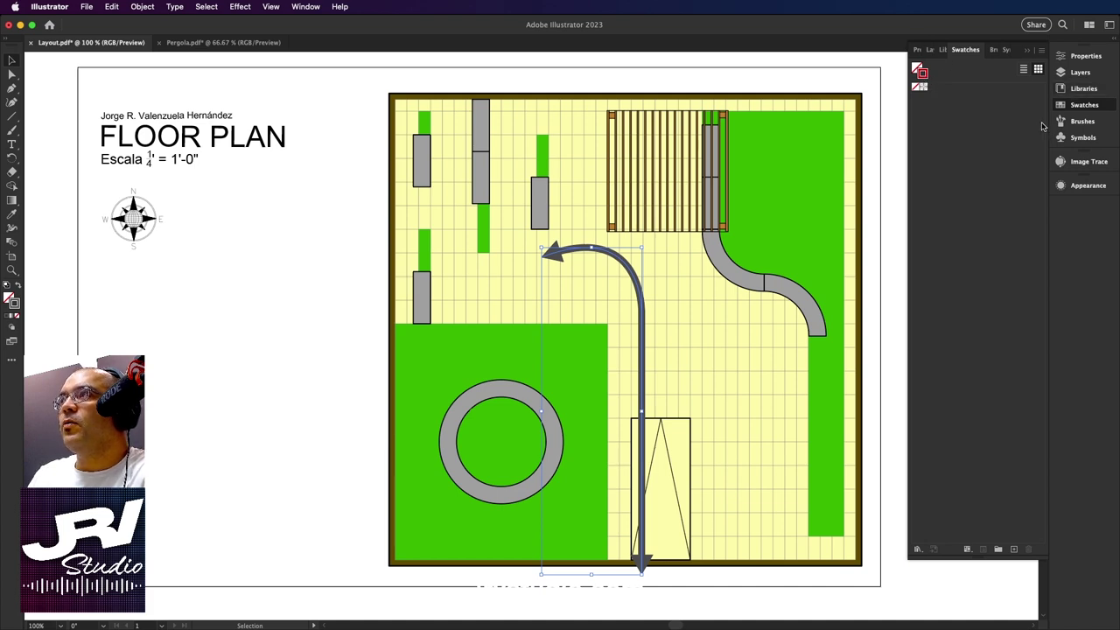
click(1076, 73)
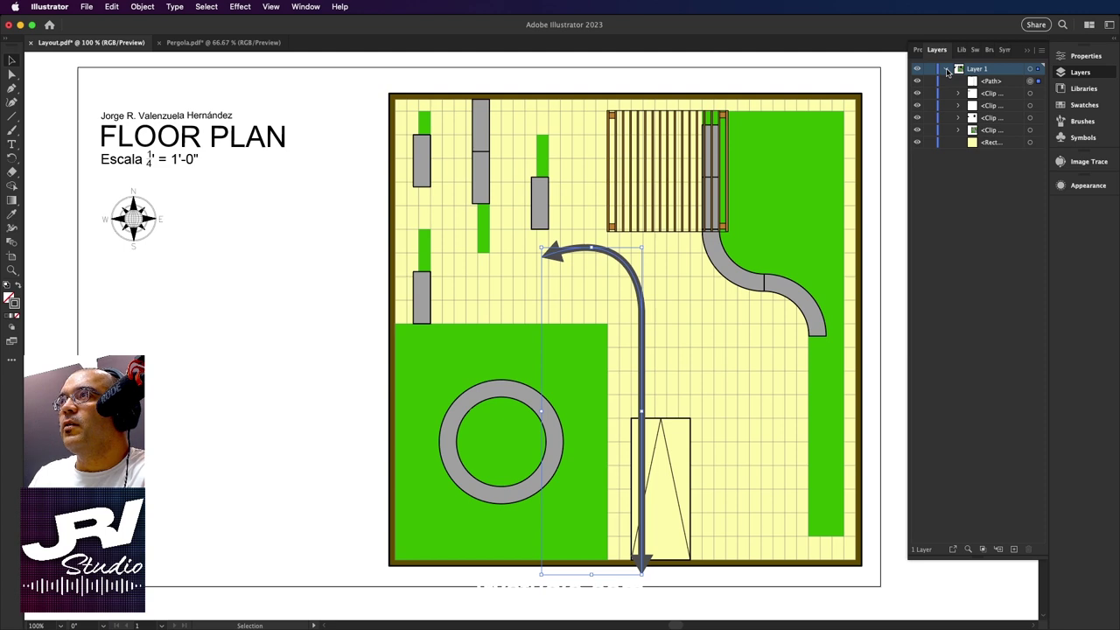
key(super+shift+a)
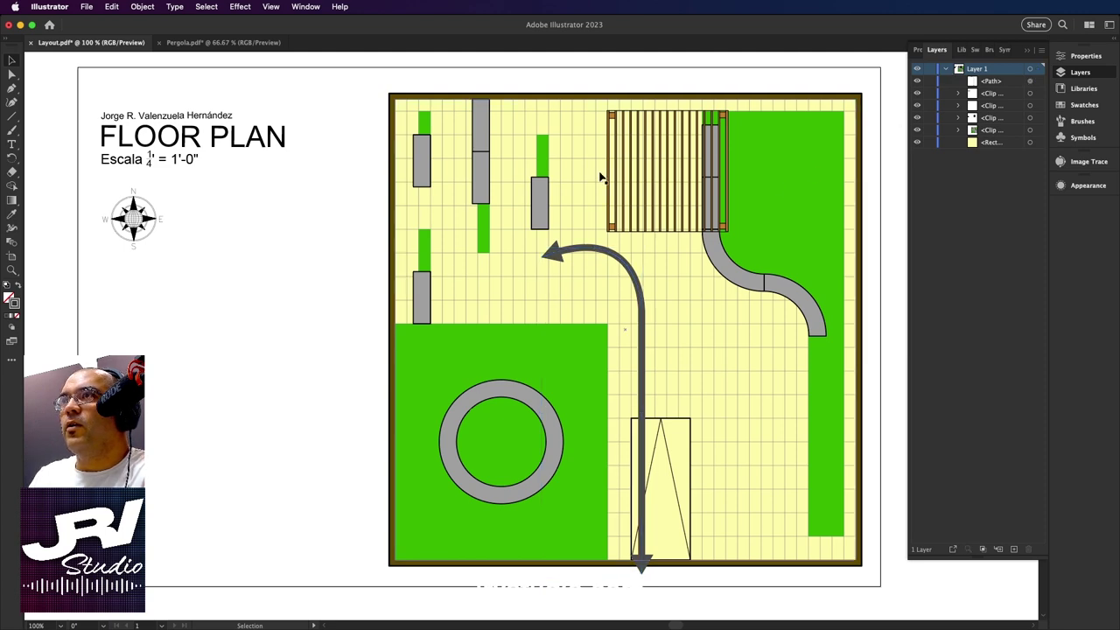
click(602, 251)
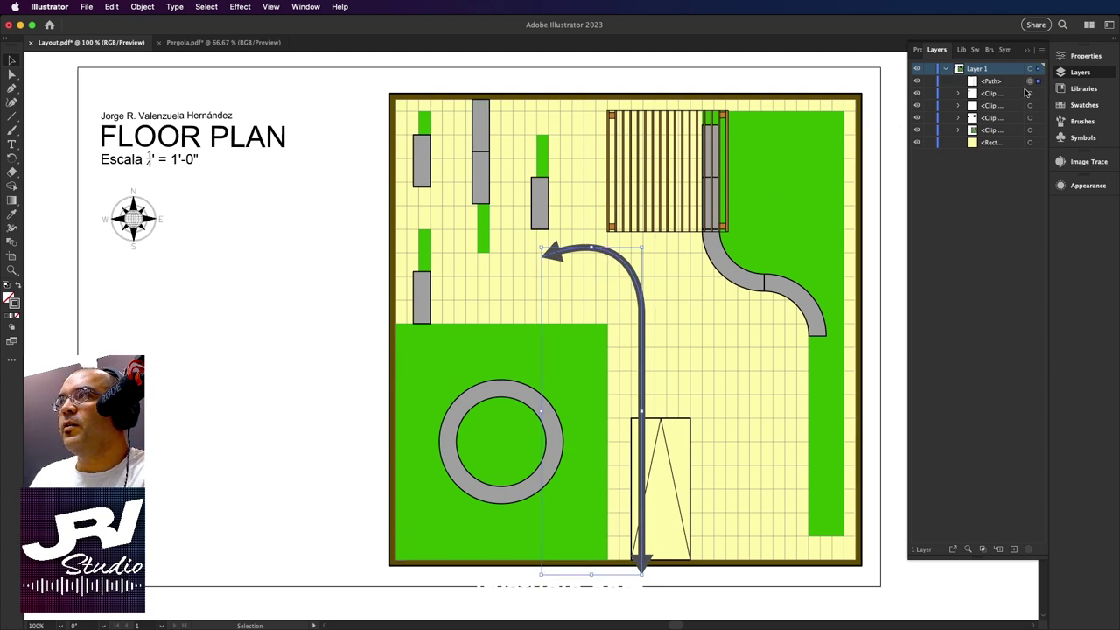
click(917, 81)
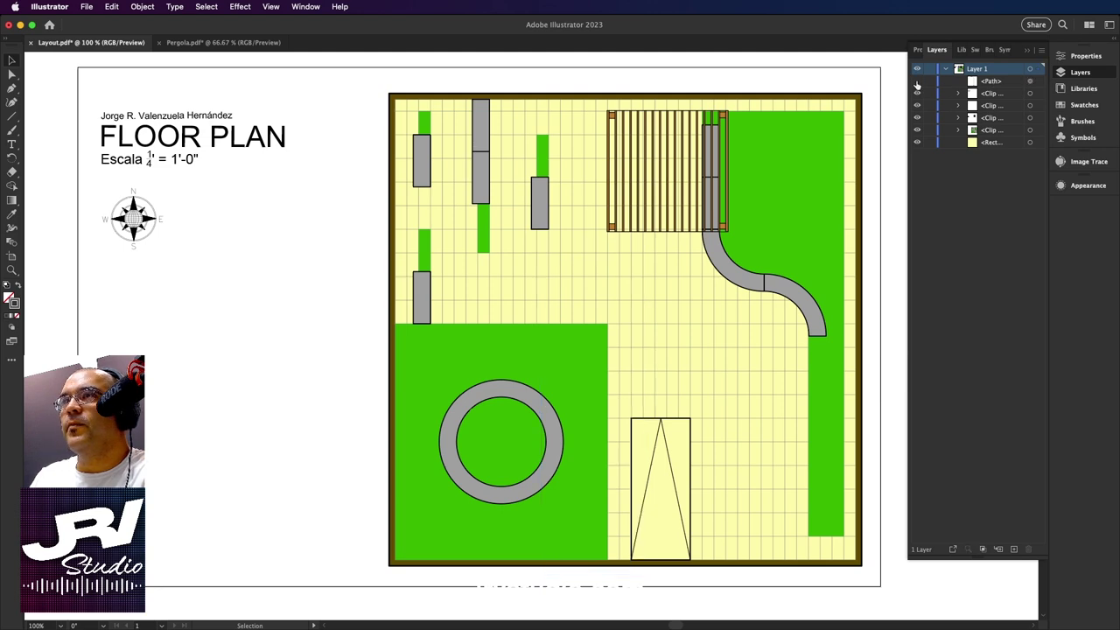
click(917, 80)
click(1030, 81)
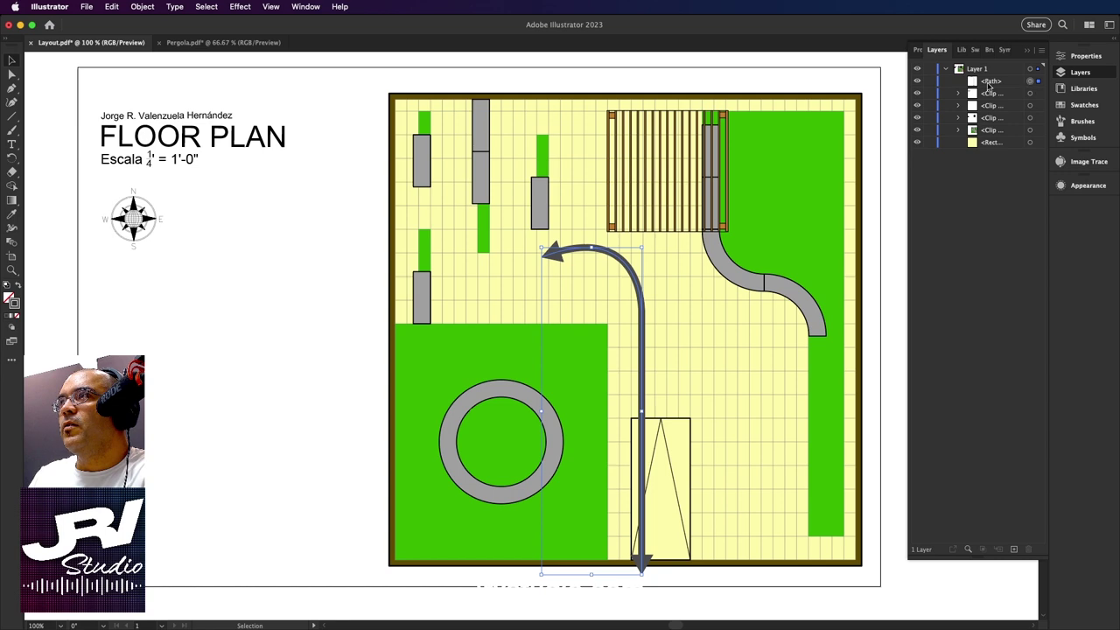
click(989, 82)
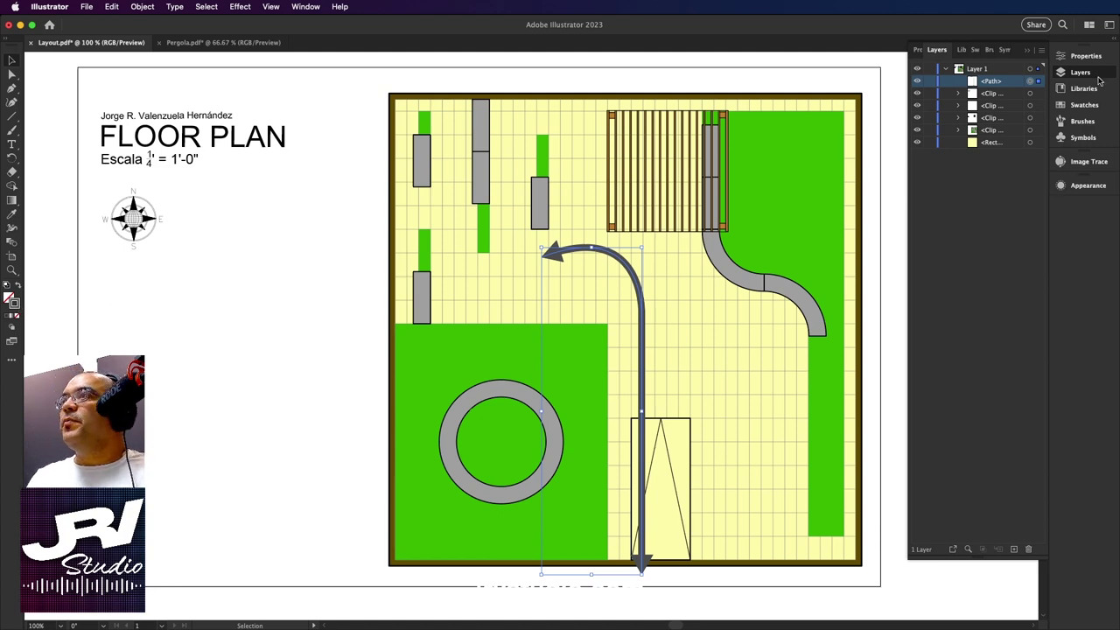
Show the arrow's Appearance panel and keep Normal blending in its Opacity settings.
click(1063, 186)
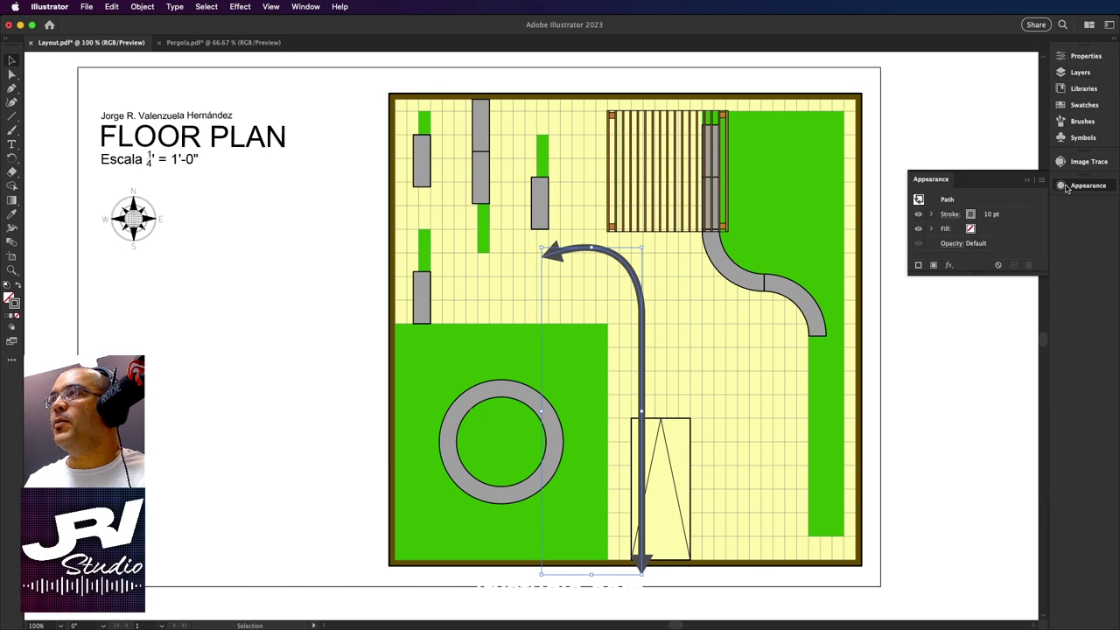
click(950, 244)
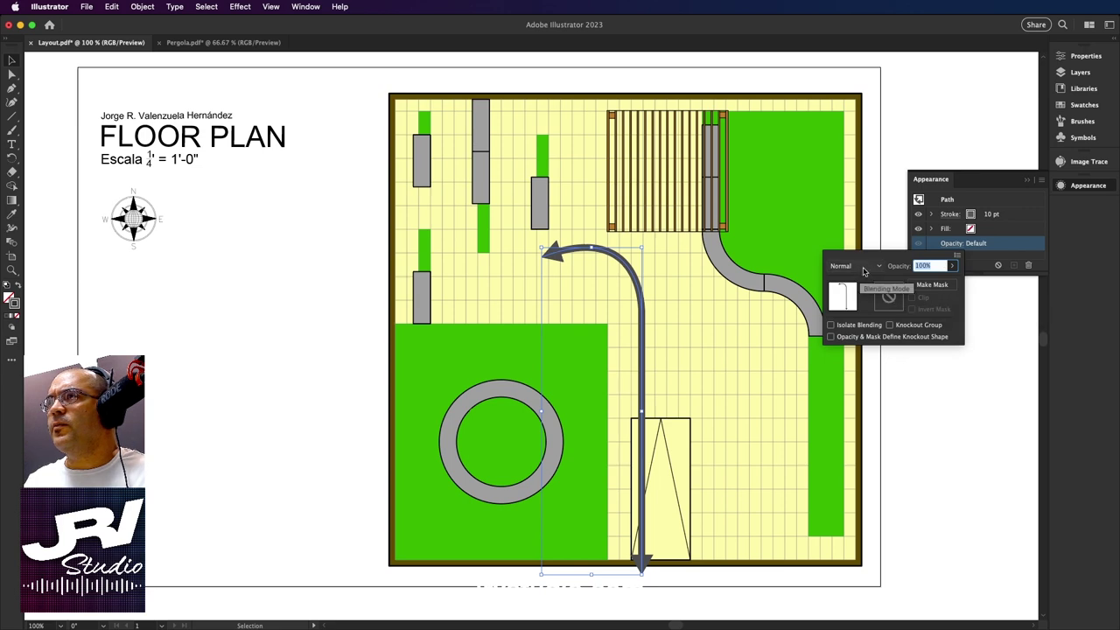
click(875, 267)
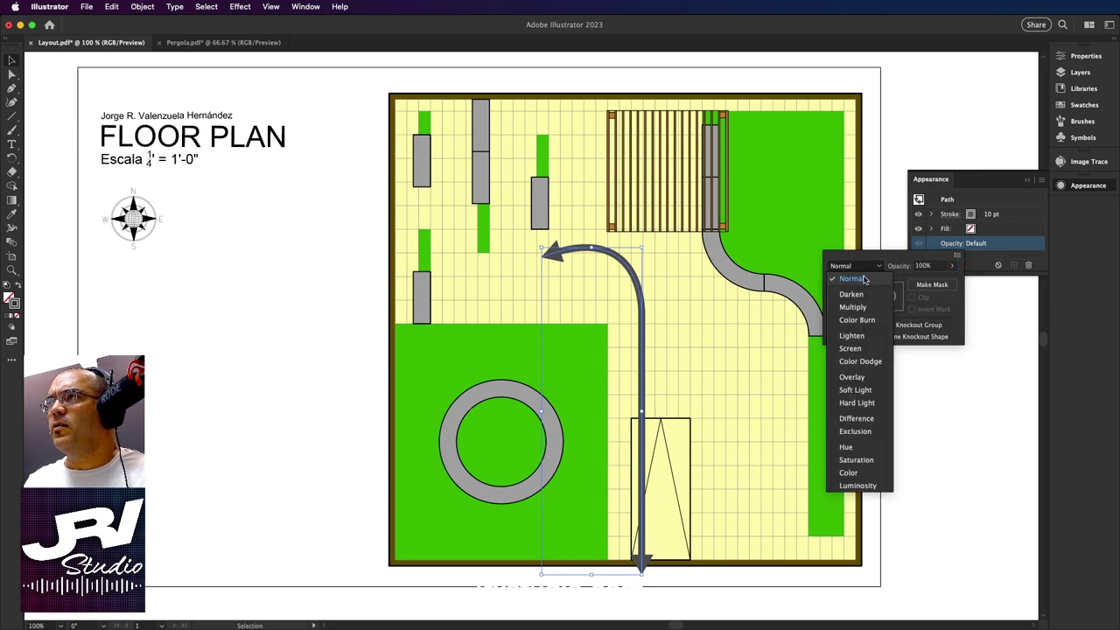
click(865, 276)
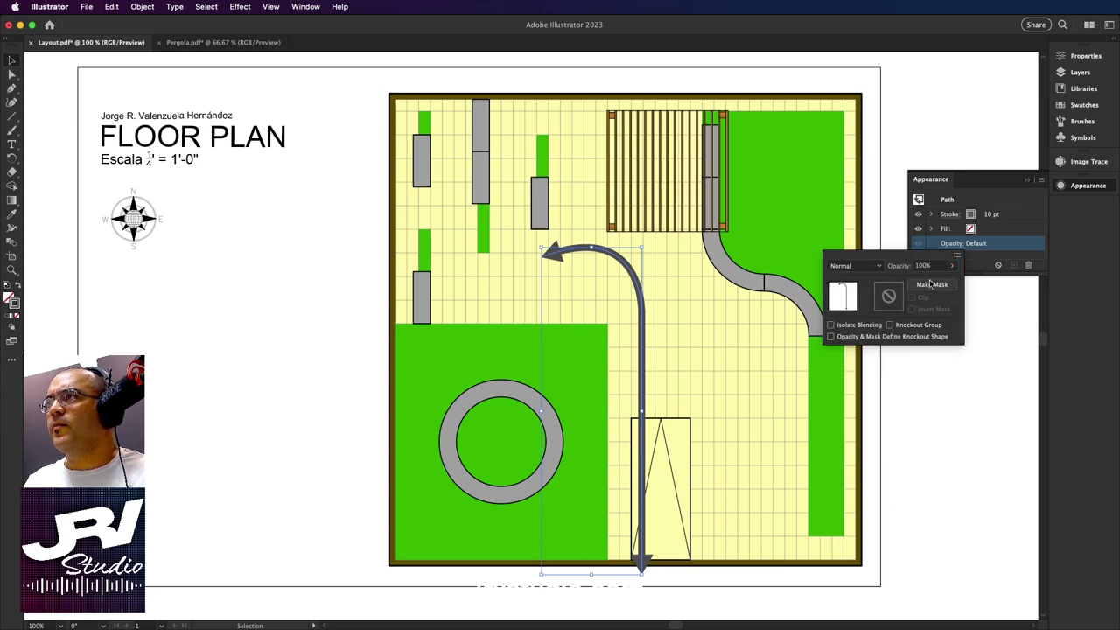
click(1032, 236)
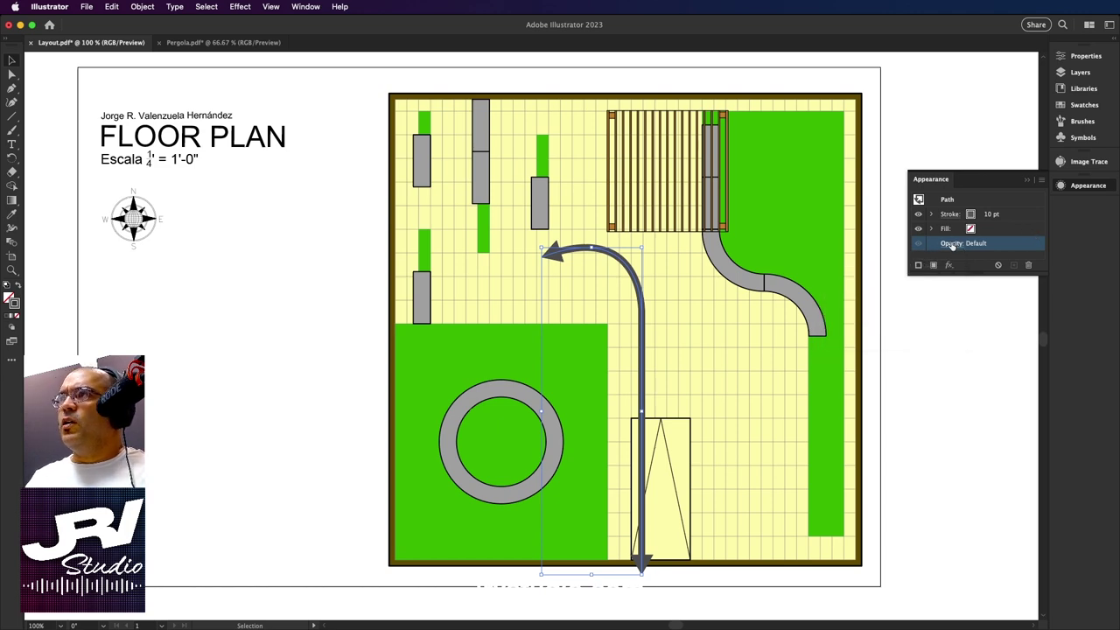
Bring up the 10 pt stroke's swatches list and its options menu.
click(971, 217)
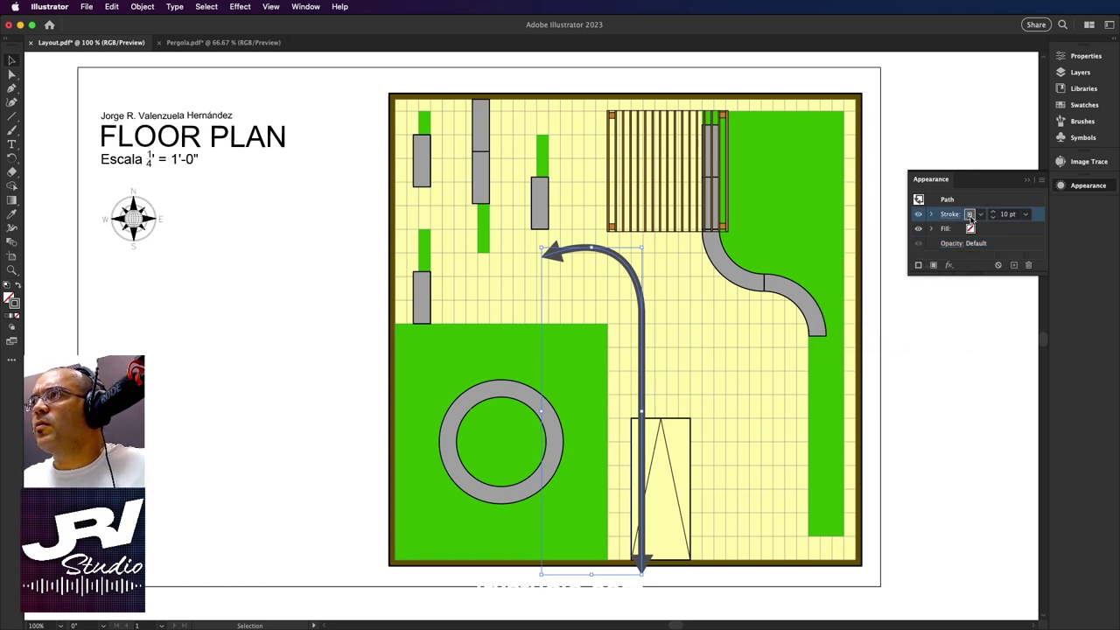
click(972, 219)
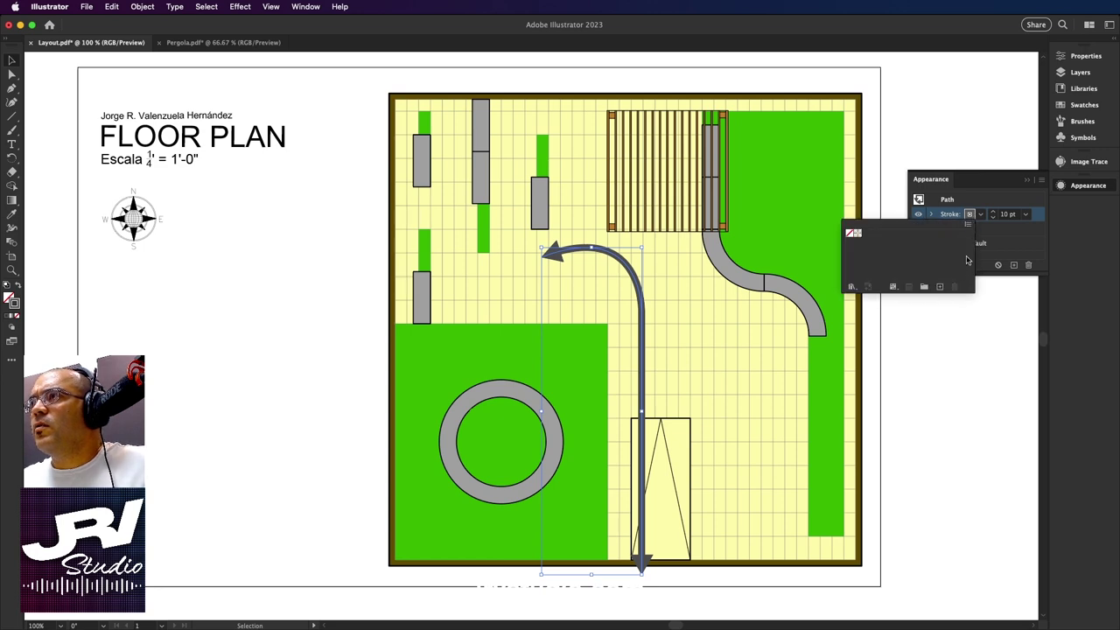
click(893, 287)
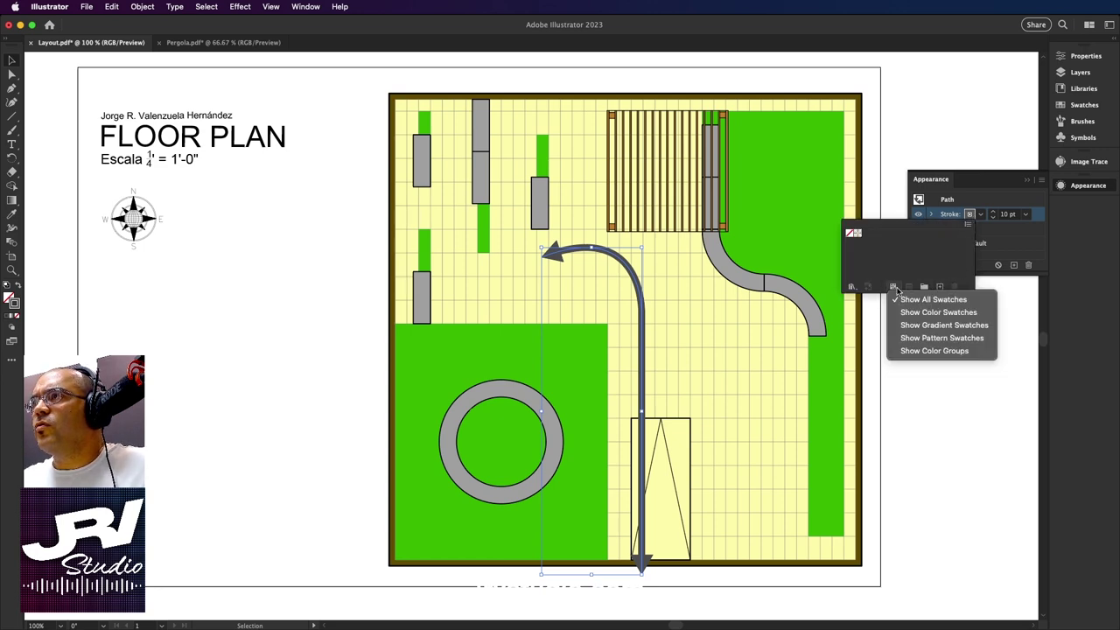
click(906, 299)
click(967, 225)
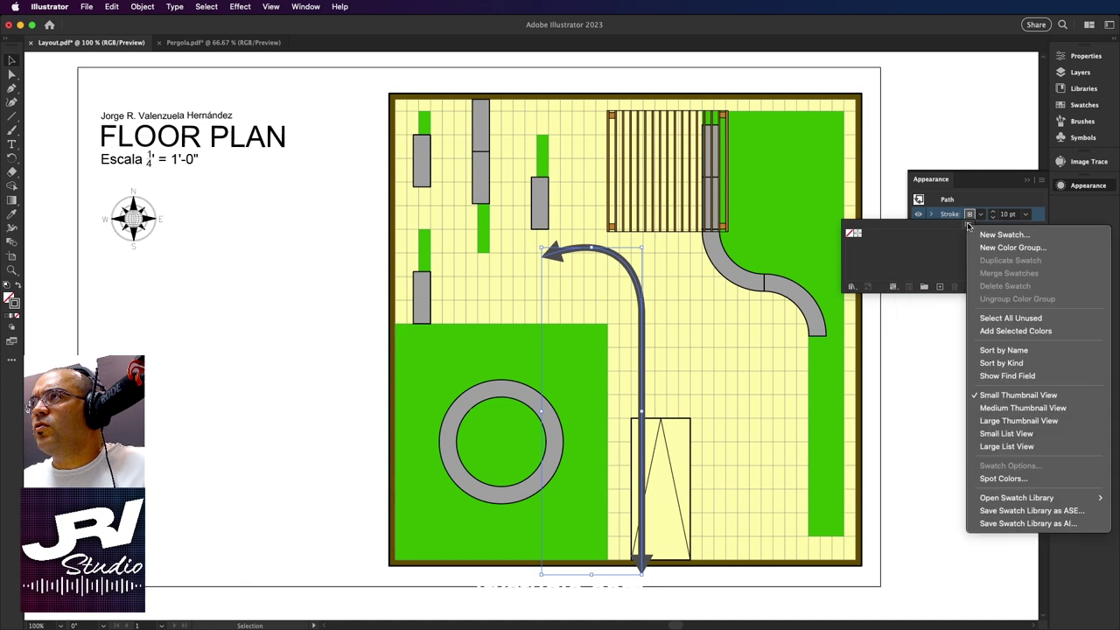
Create a new pure red RGB swatch (255, 0, 0) and apply it to the arrow's stroke.
click(988, 234)
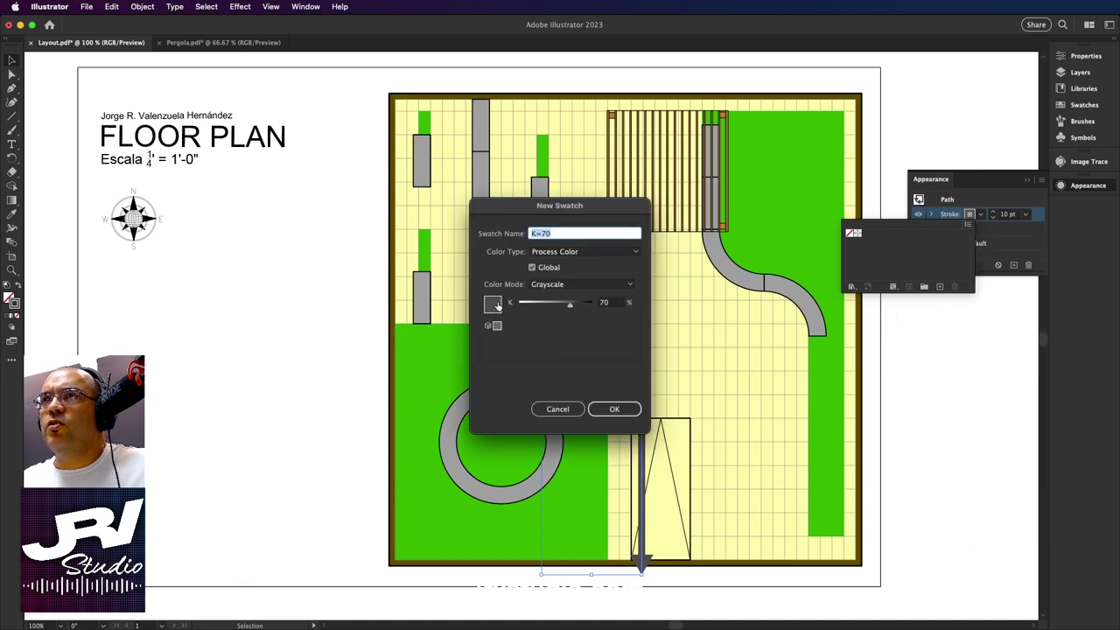
click(560, 287)
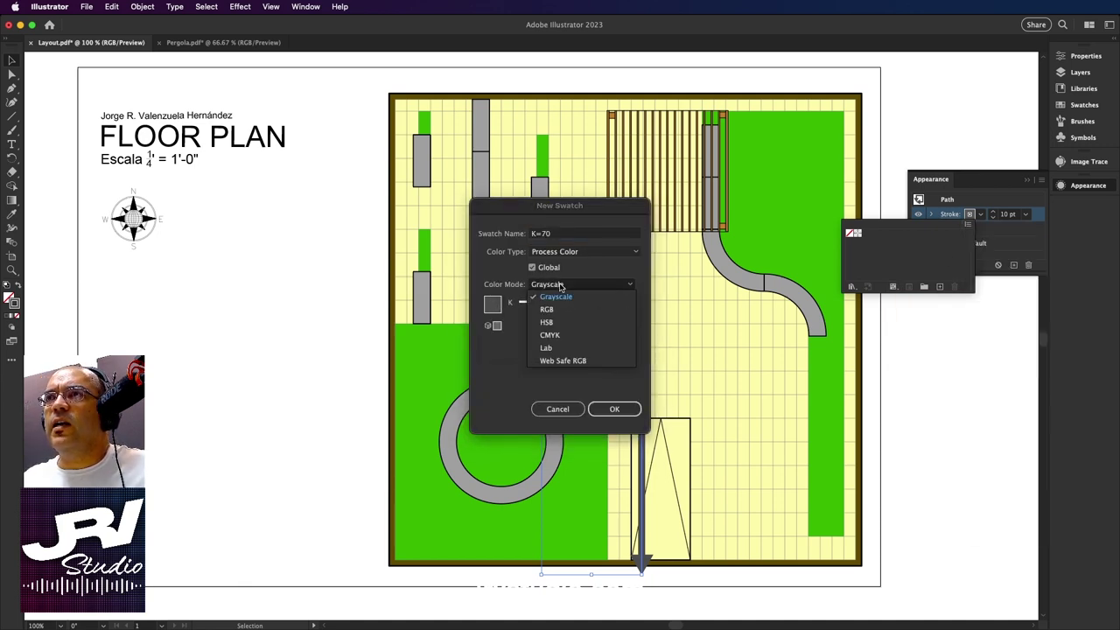
click(546, 309)
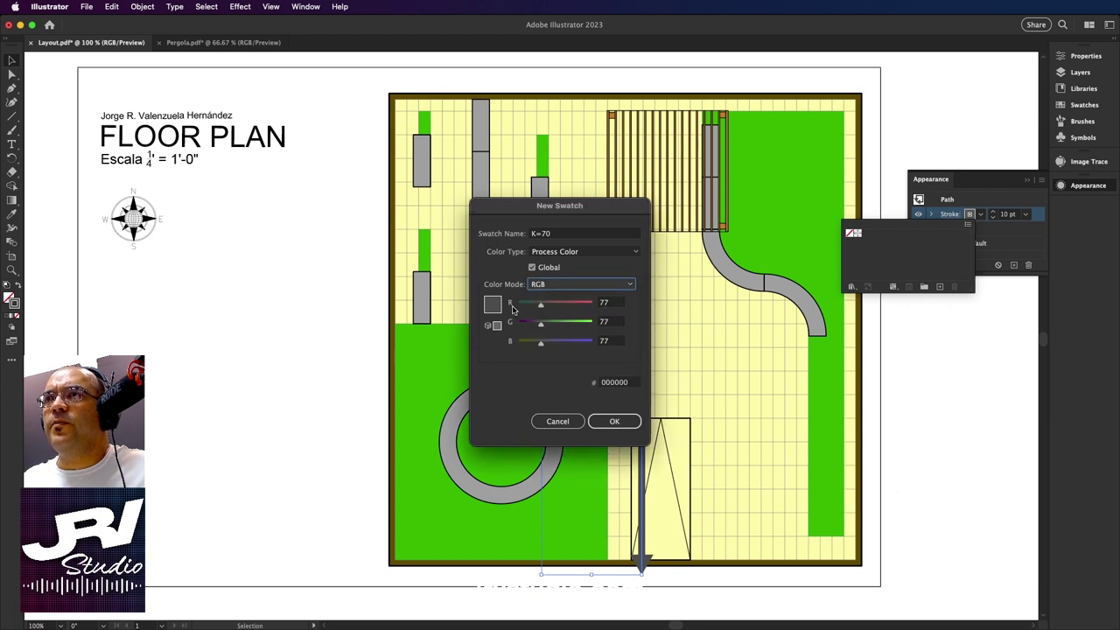
drag(540, 304, 639, 309)
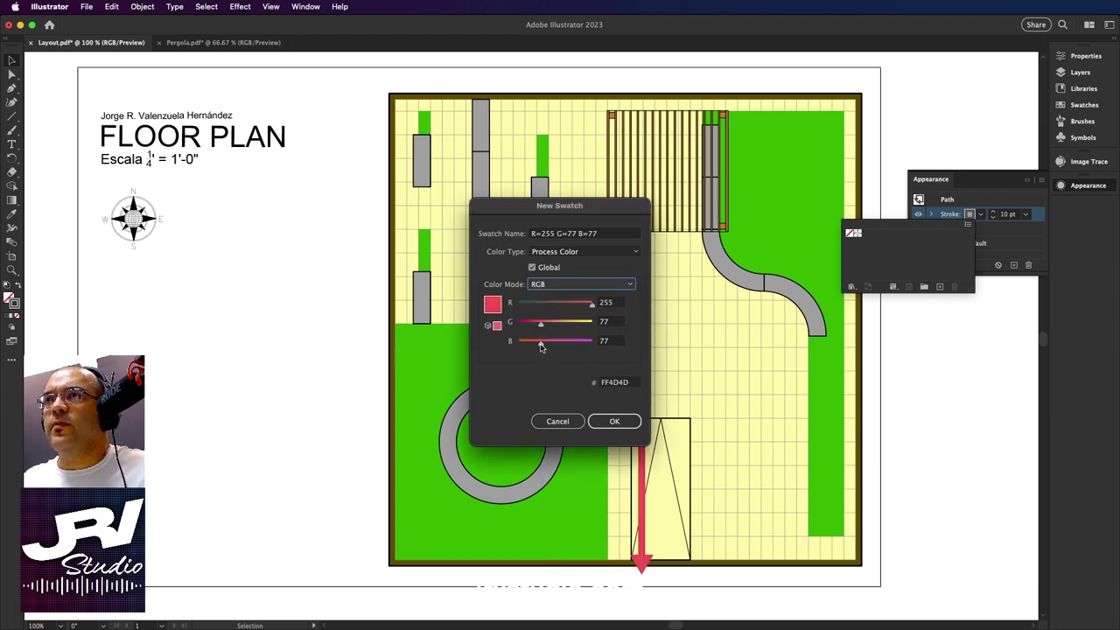
drag(539, 343, 650, 348)
mouse_move(541, 327)
mouse_down()
mouse_move(647, 329)
mouse_move(517, 332)
mouse_up()
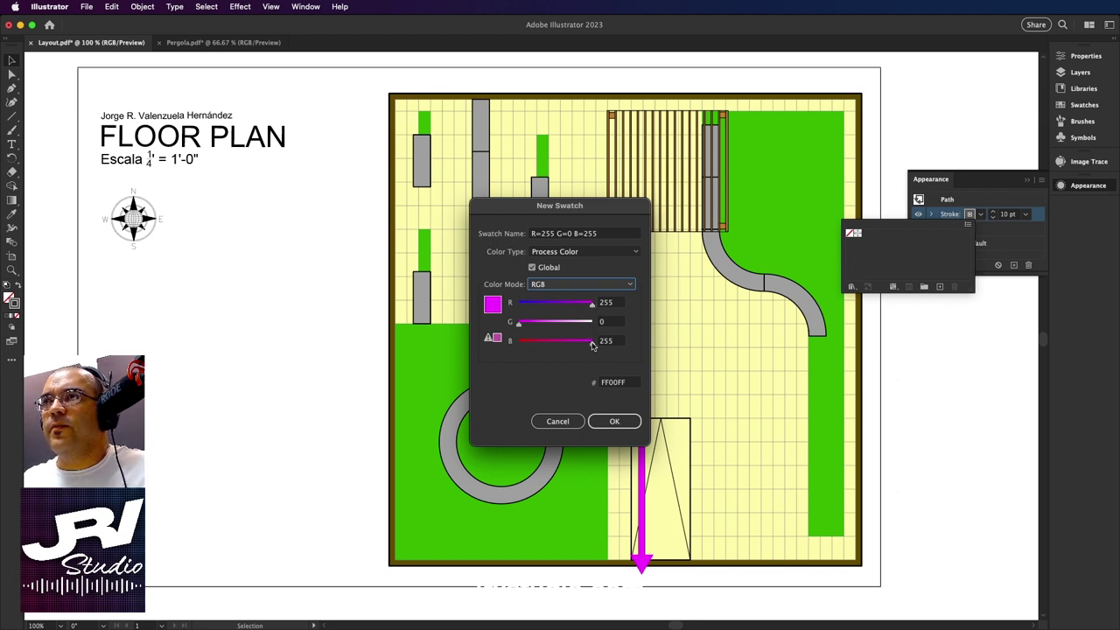
drag(593, 346, 478, 347)
click(616, 421)
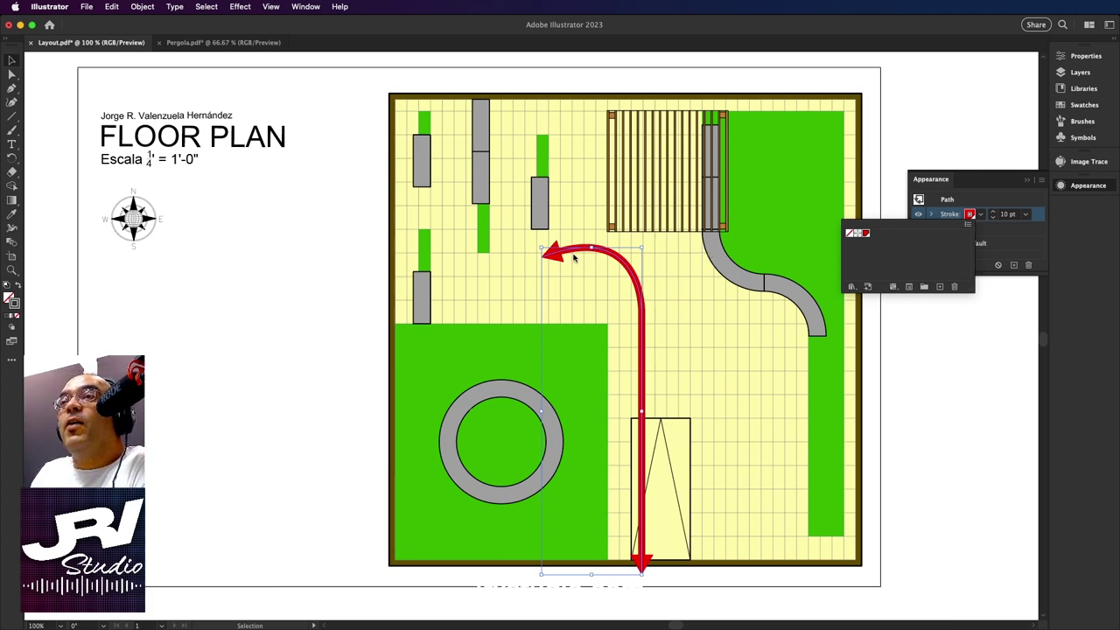
Close the stroke colour and Appearance panels and deselect the red arrow.
click(980, 193)
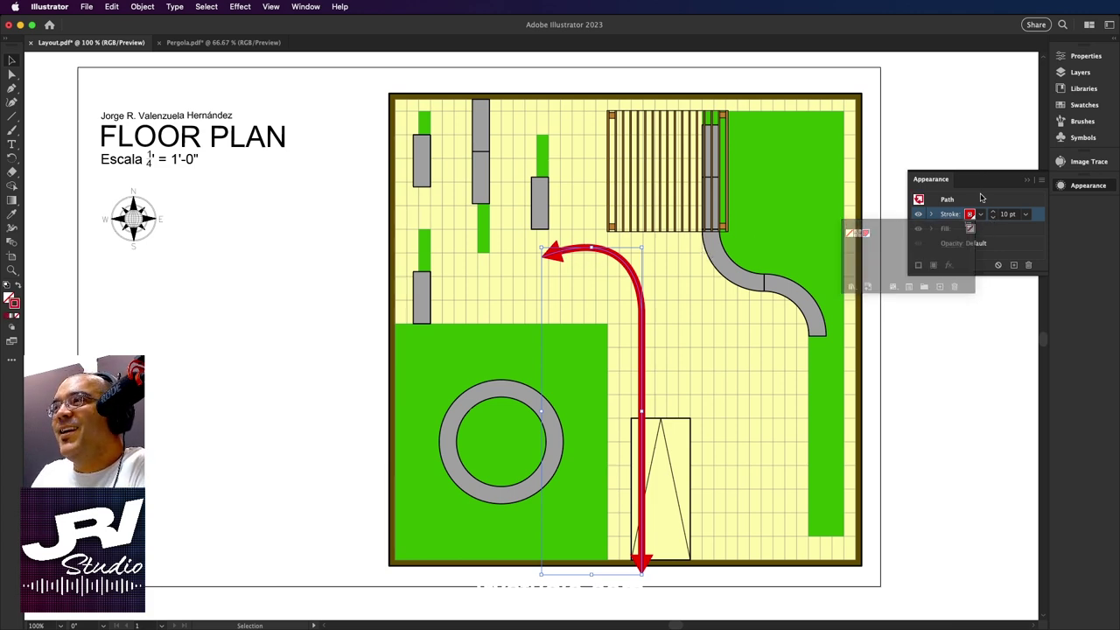
click(1029, 181)
click(970, 210)
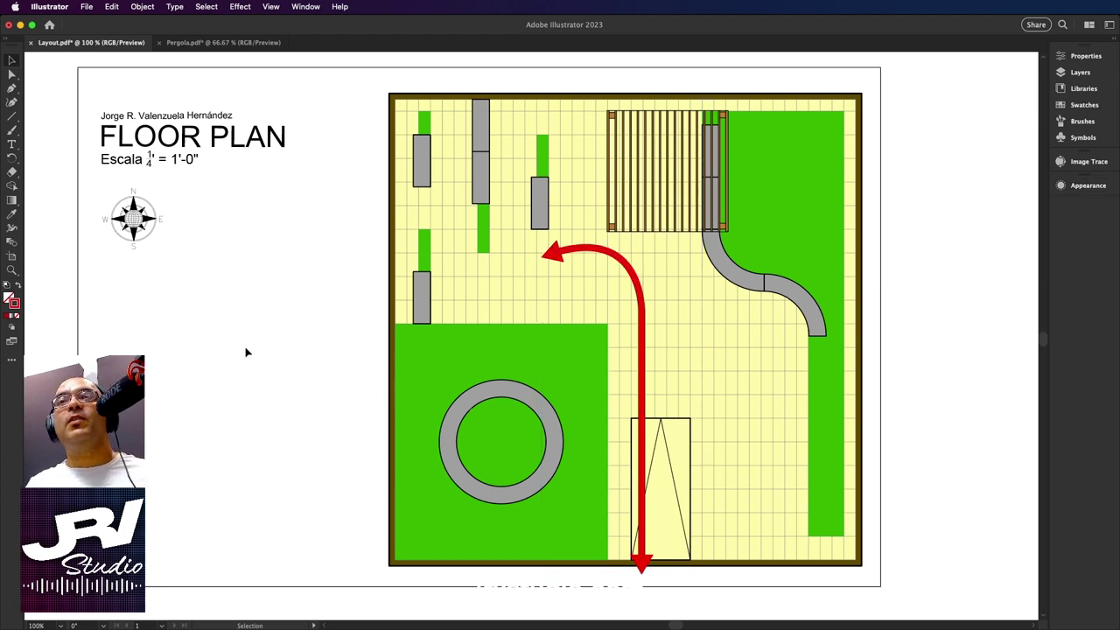
Pen a second path from the bottom edge straight up, then curving right around the grey walkway.
click(11, 88)
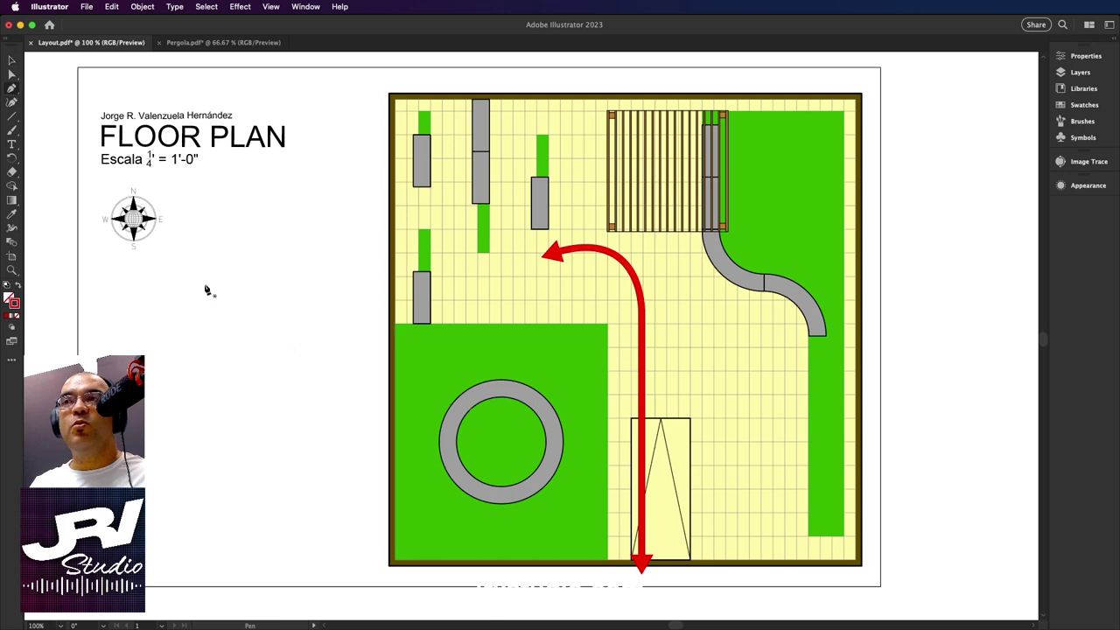
click(672, 575)
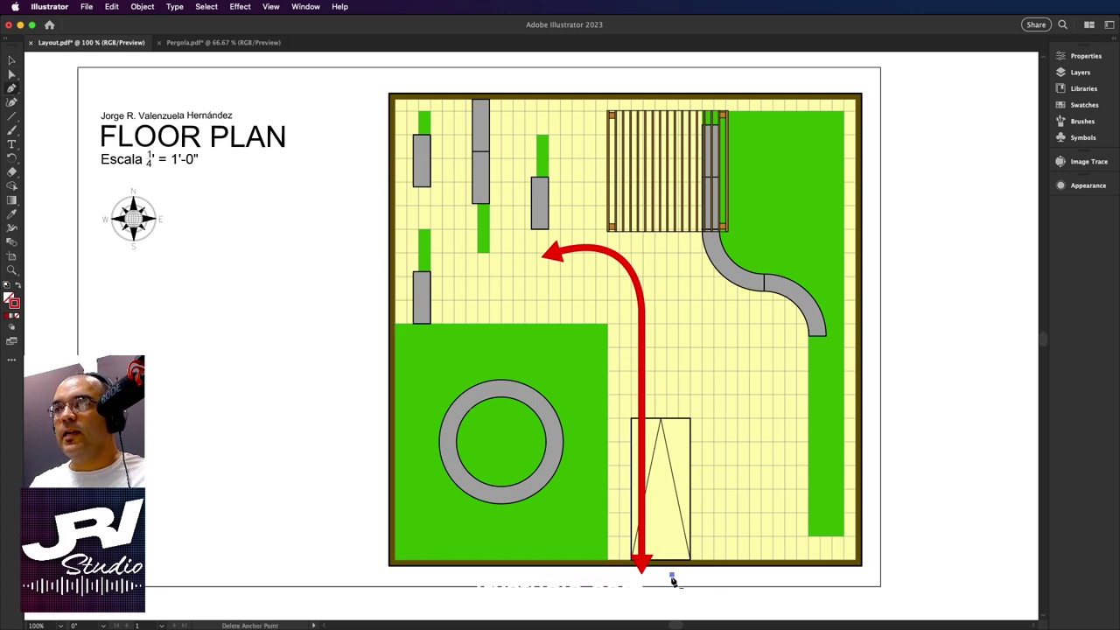
click(672, 382)
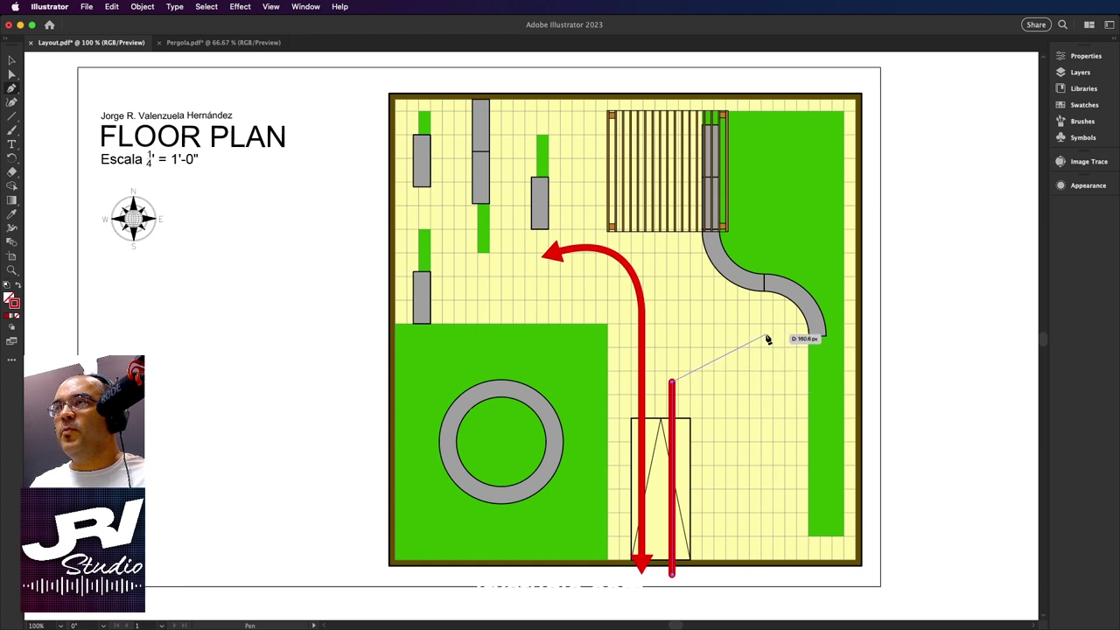
mouse_move(768, 339)
mouse_down()
mouse_move(855, 376)
mouse_move(862, 418)
mouse_up()
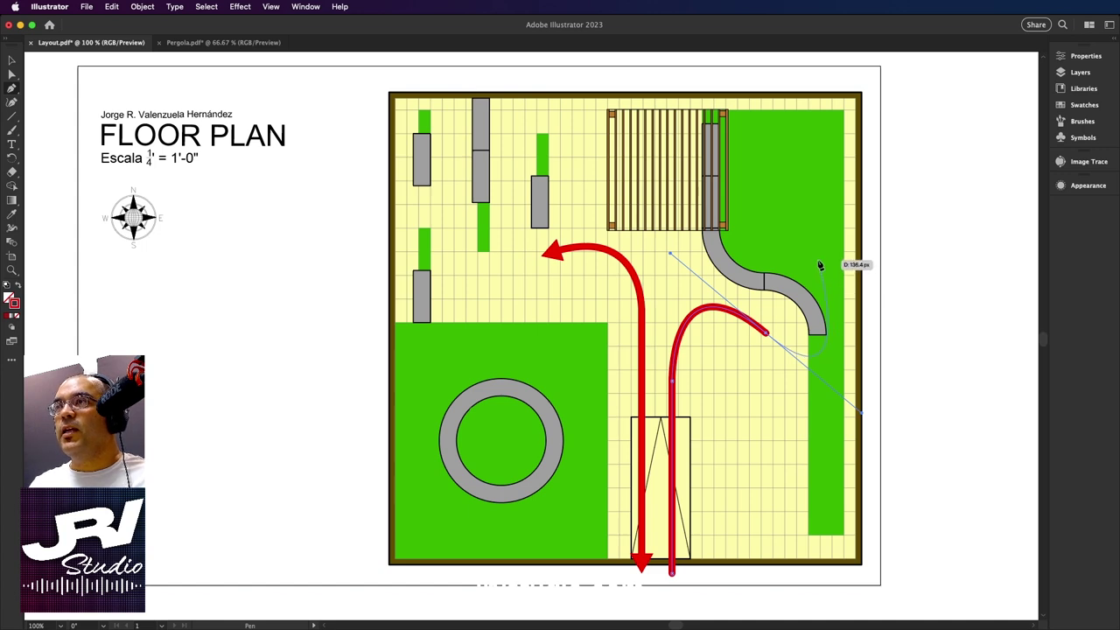
key(super)
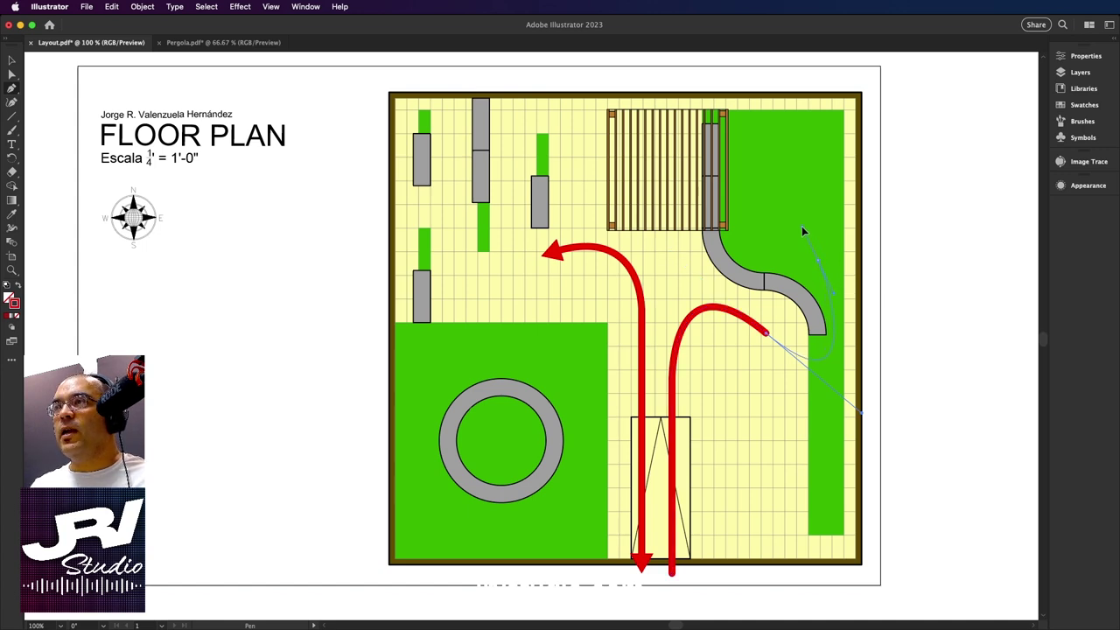
drag(793, 232, 793, 232)
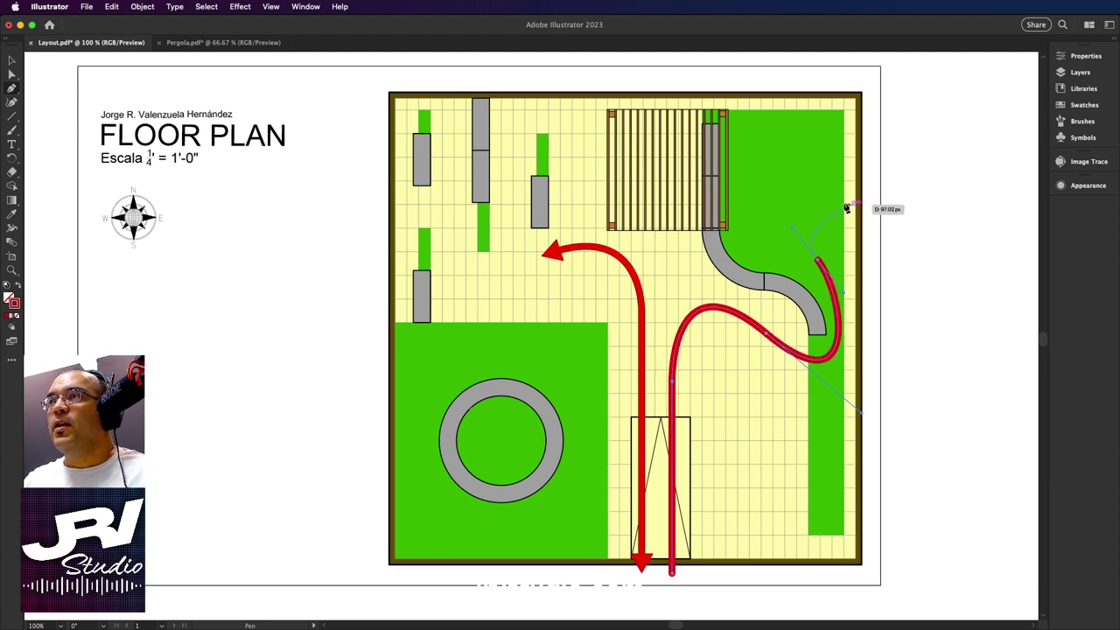
drag(793, 233, 792, 186)
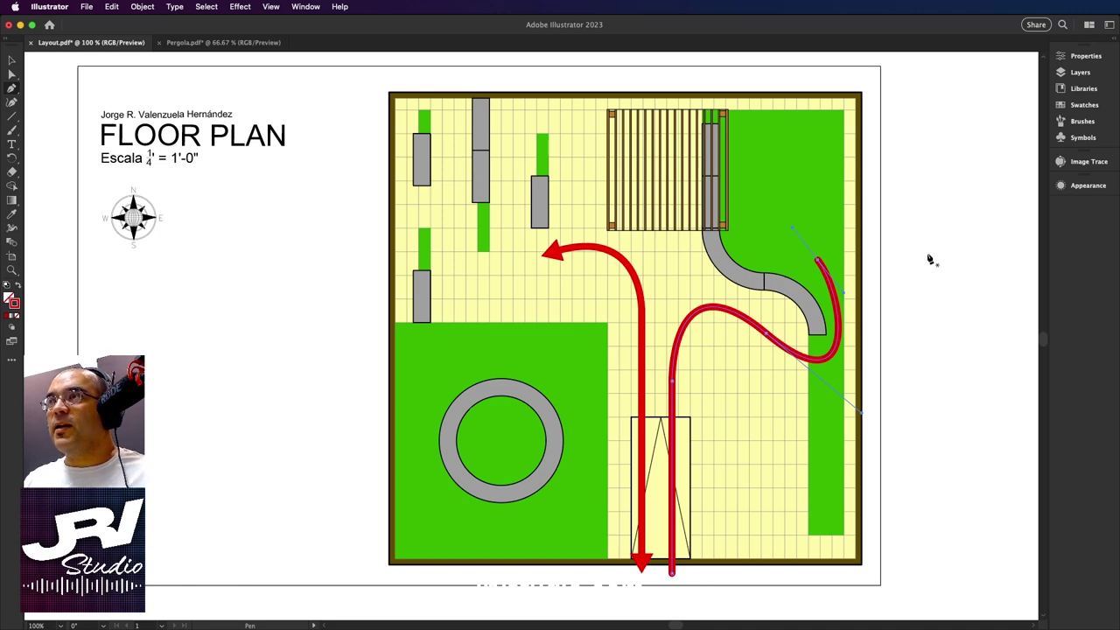
key(Escape)
Return to the Selection tool and deselect the stray extra point.
drag(928, 254, 954, 311)
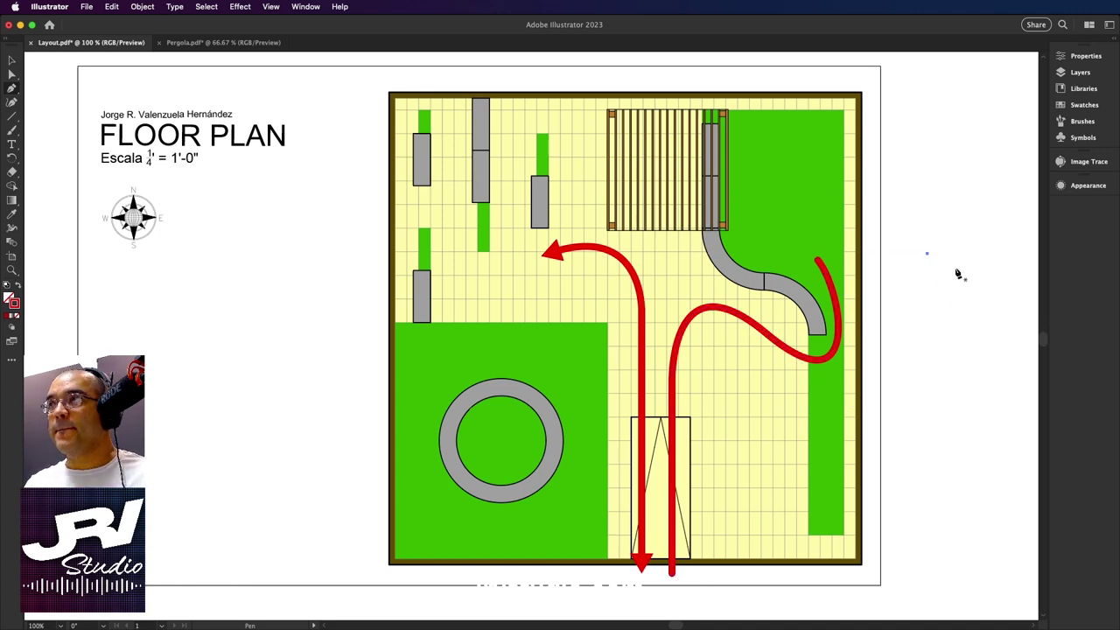
key(v)
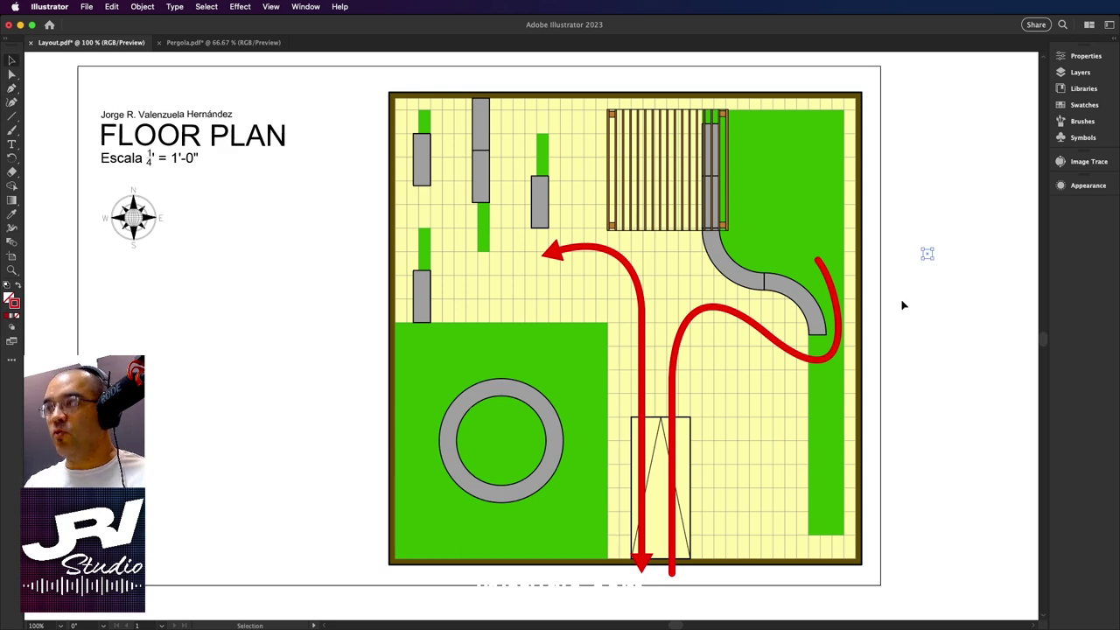
click(902, 306)
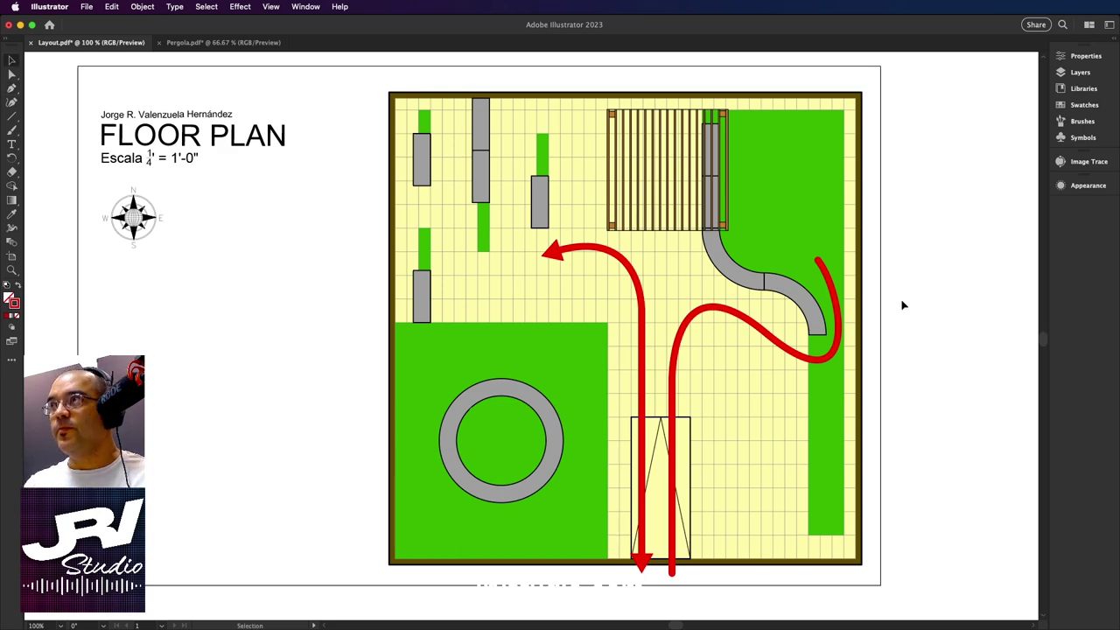
Give the second red path's start an Arrow 7 arrowhead scaled to 30%.
click(825, 359)
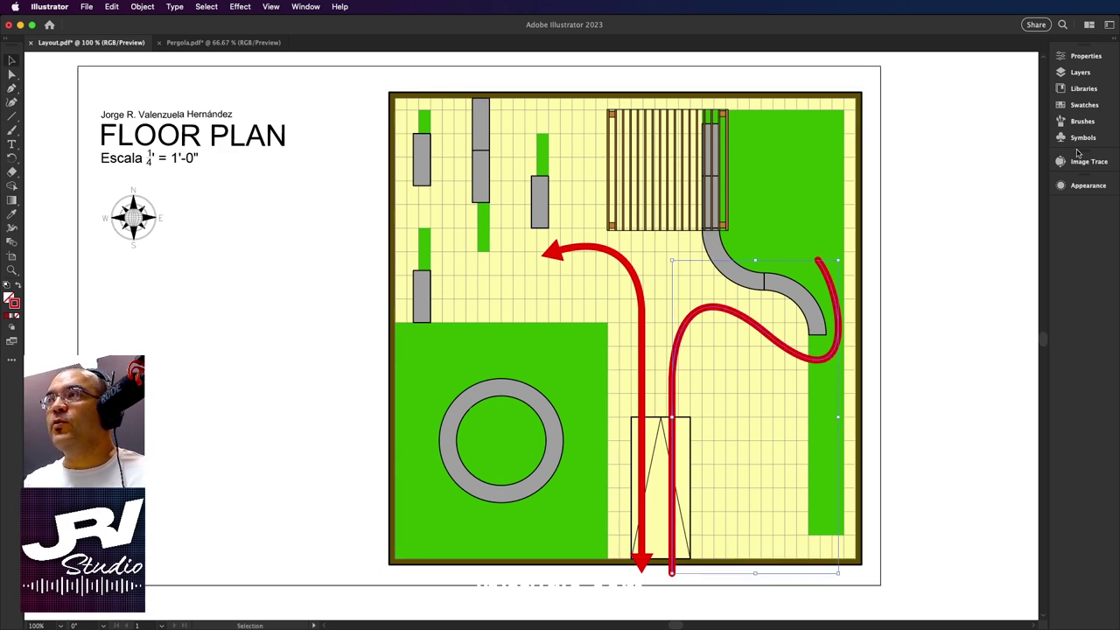
click(1085, 56)
click(934, 194)
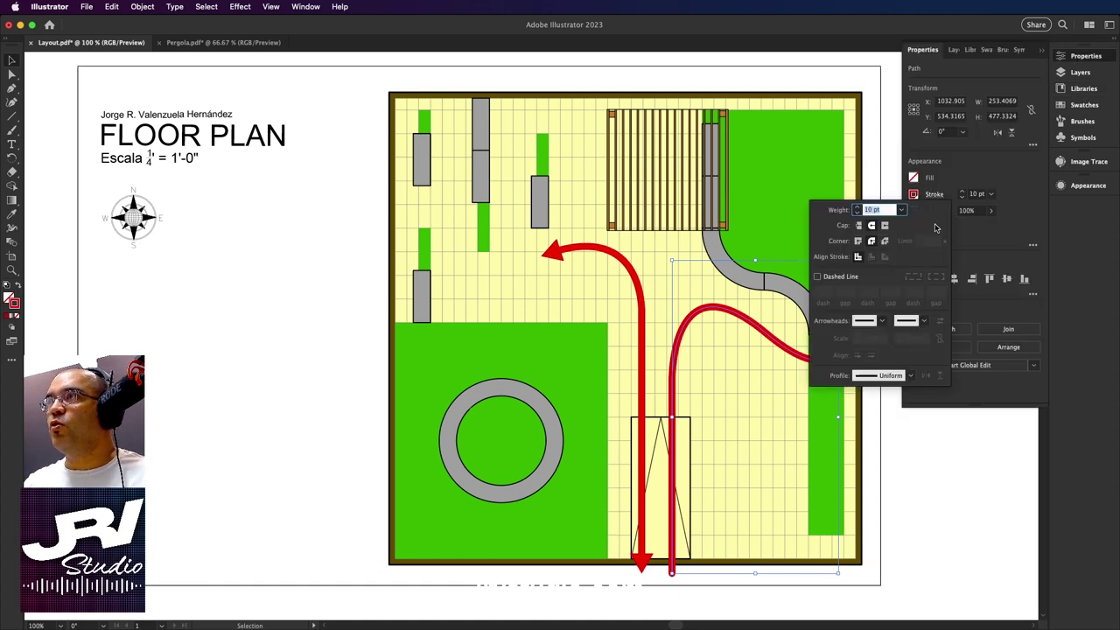
click(882, 322)
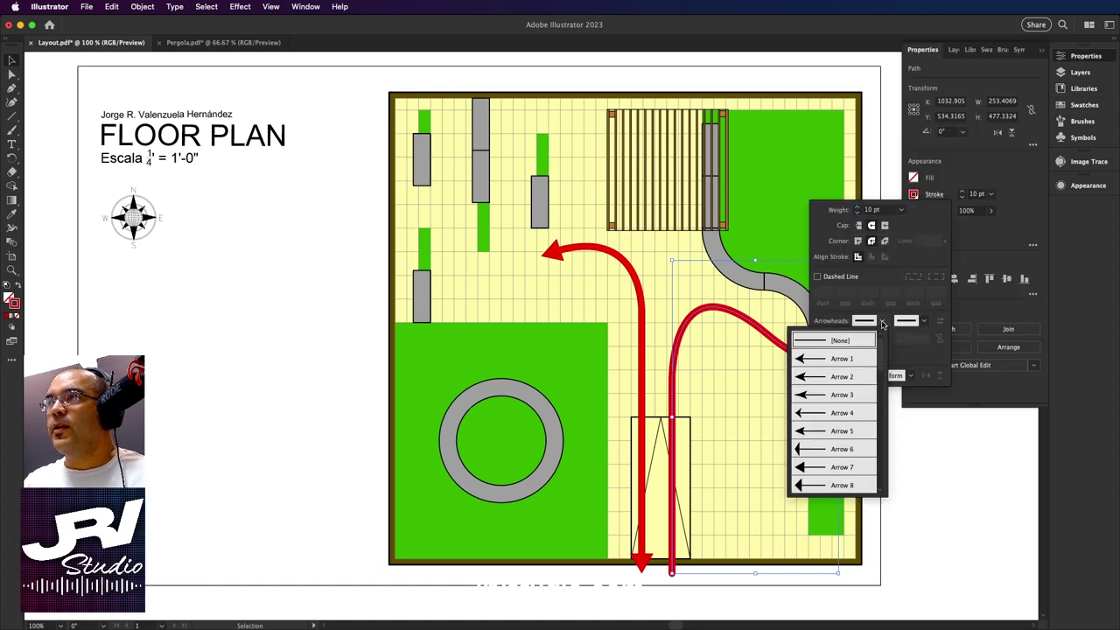
click(847, 468)
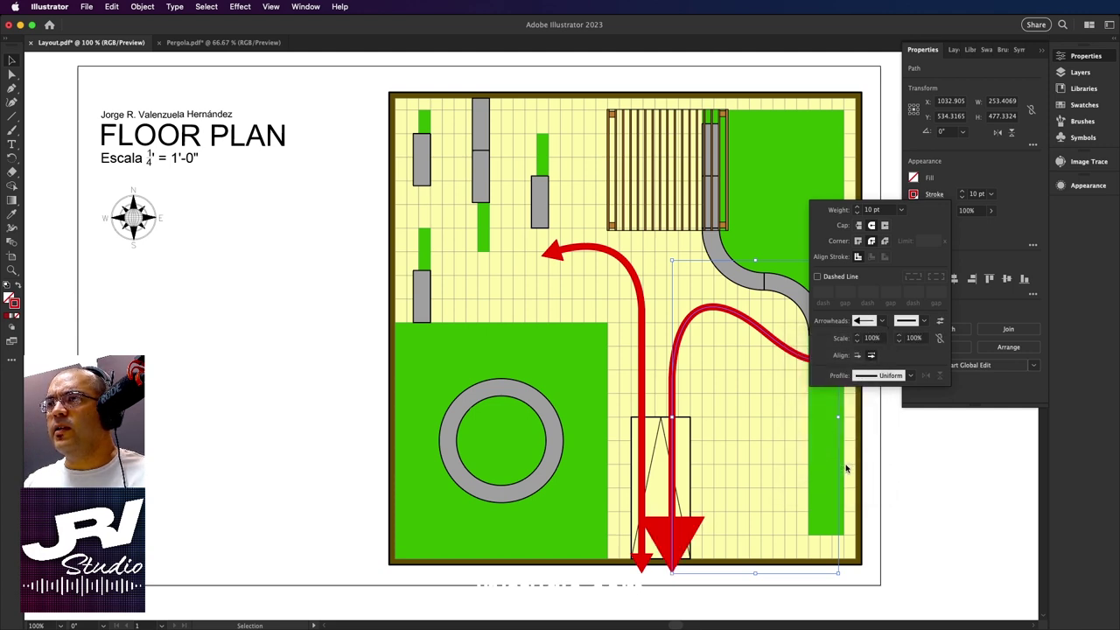
click(874, 338)
text(30)
key(Return)
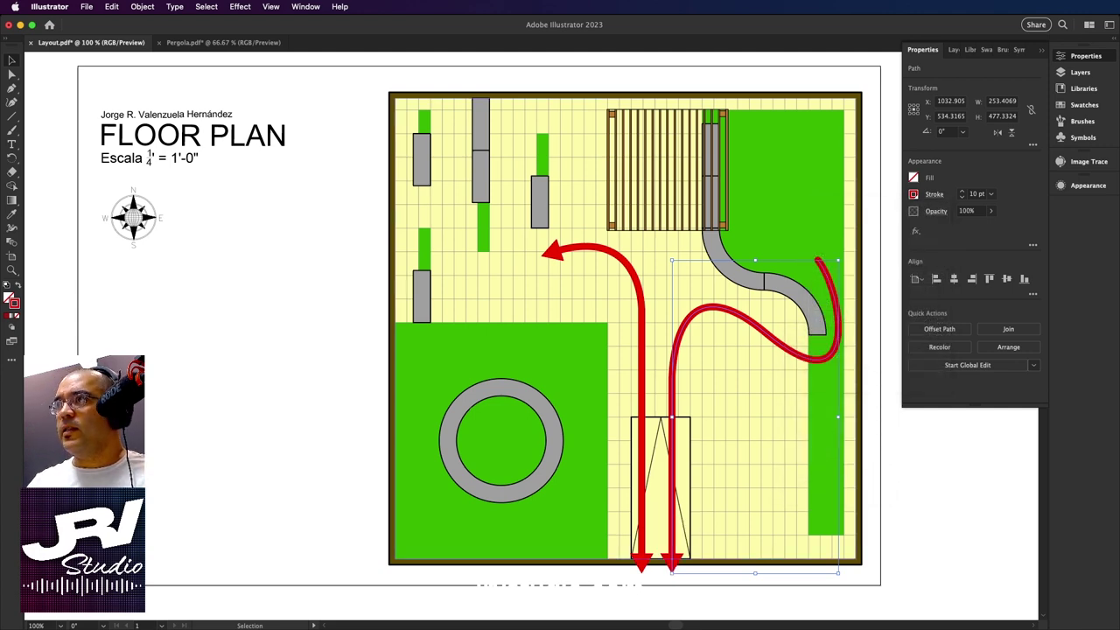
Add an end arrowhead scaled to 35%, then close Properties and deselect the path.
click(936, 194)
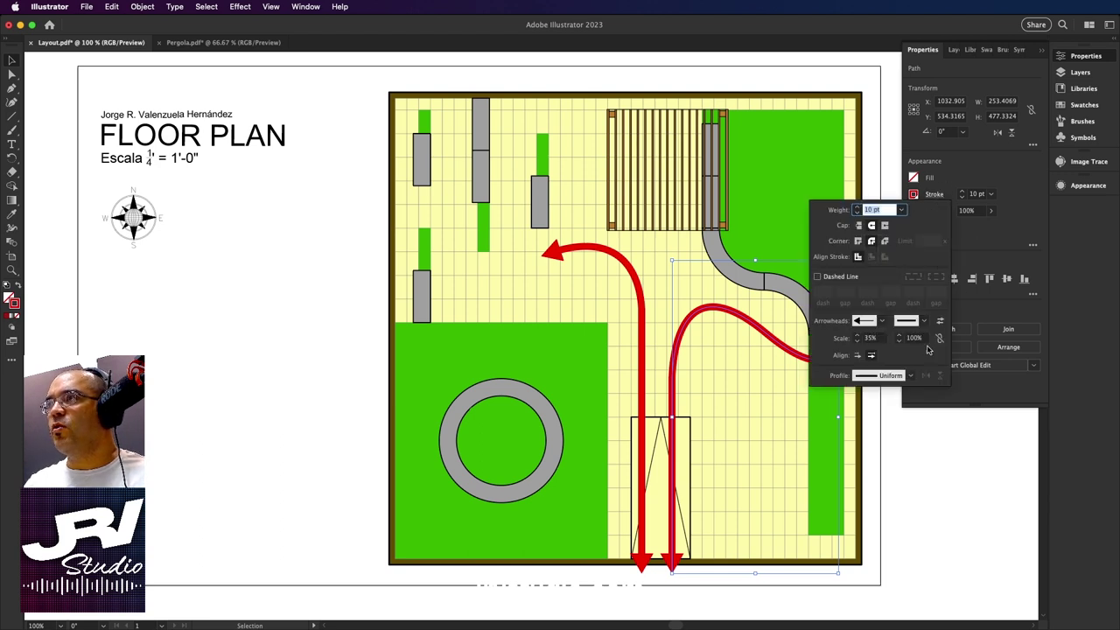
click(923, 321)
click(863, 465)
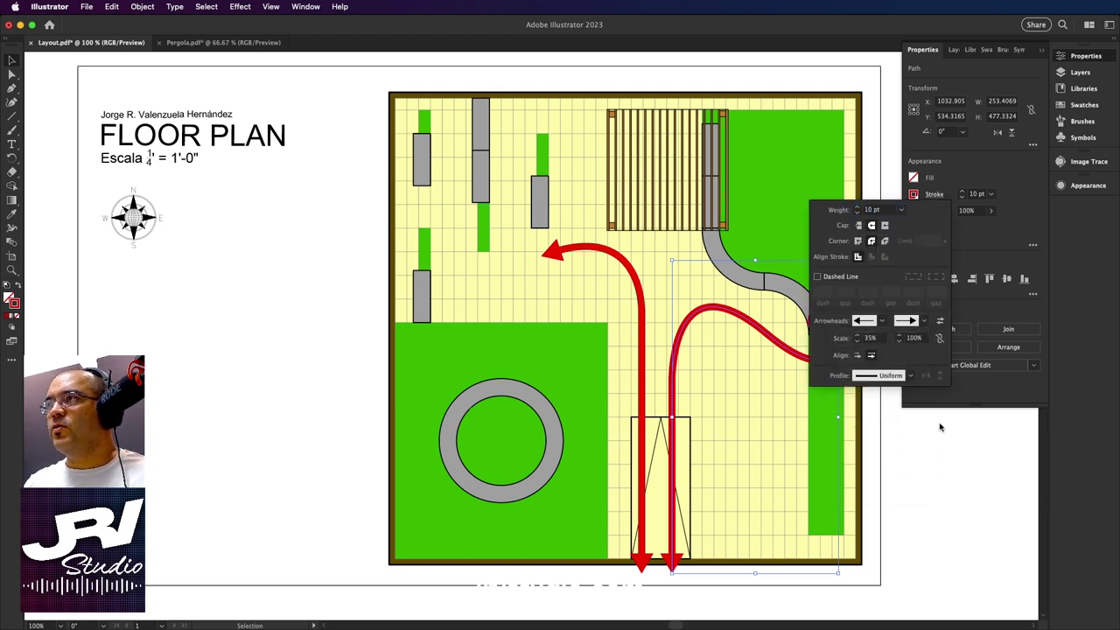
click(912, 339)
text(35)
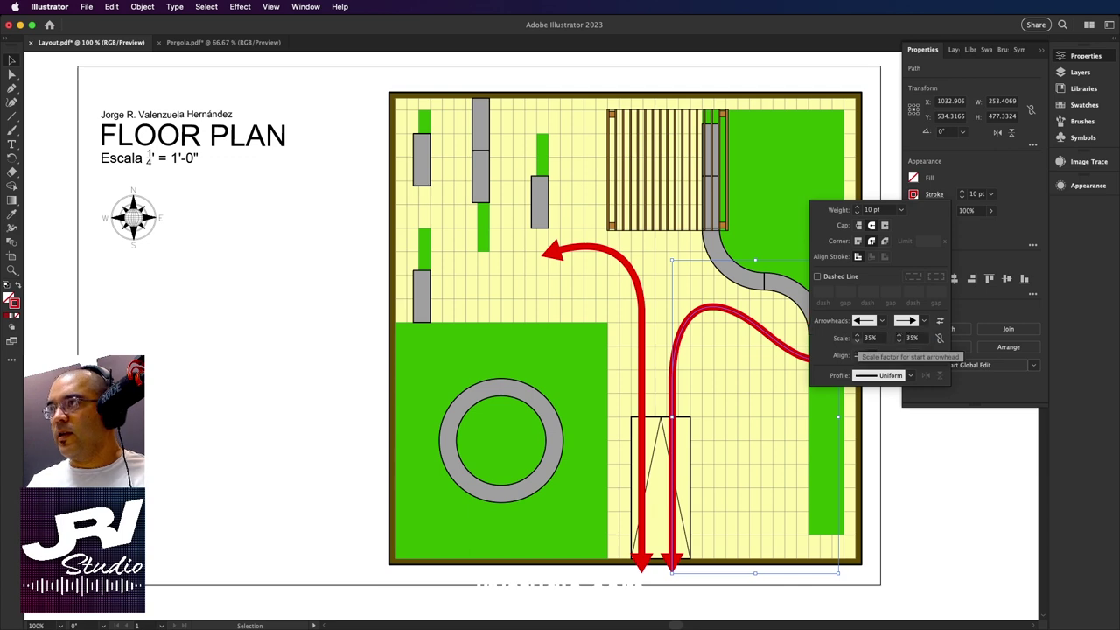
key(Return)
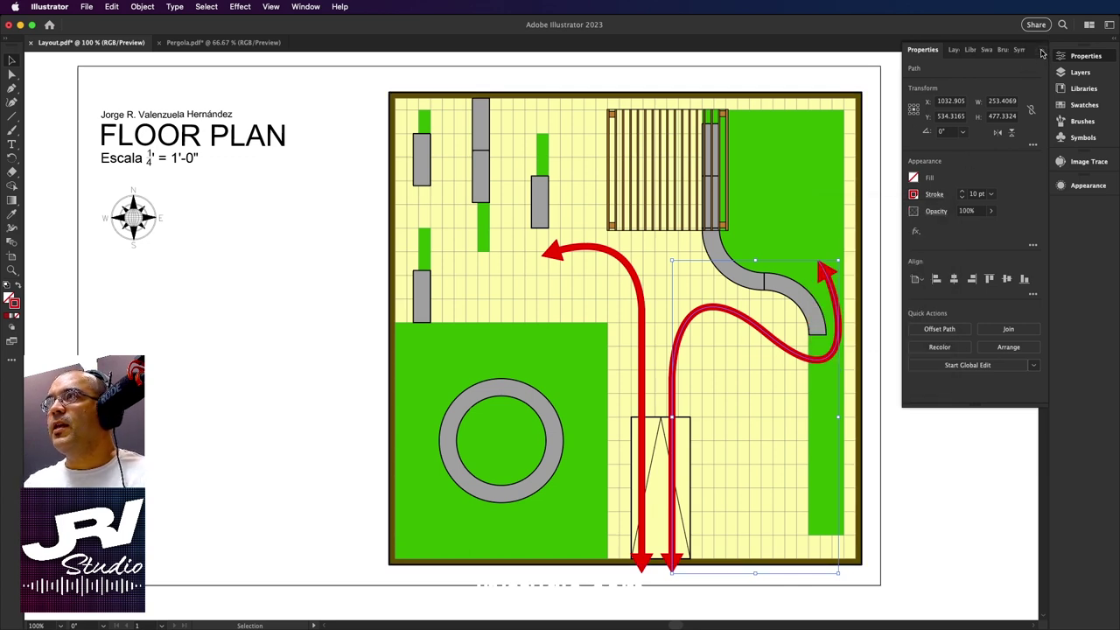
click(1041, 50)
click(959, 116)
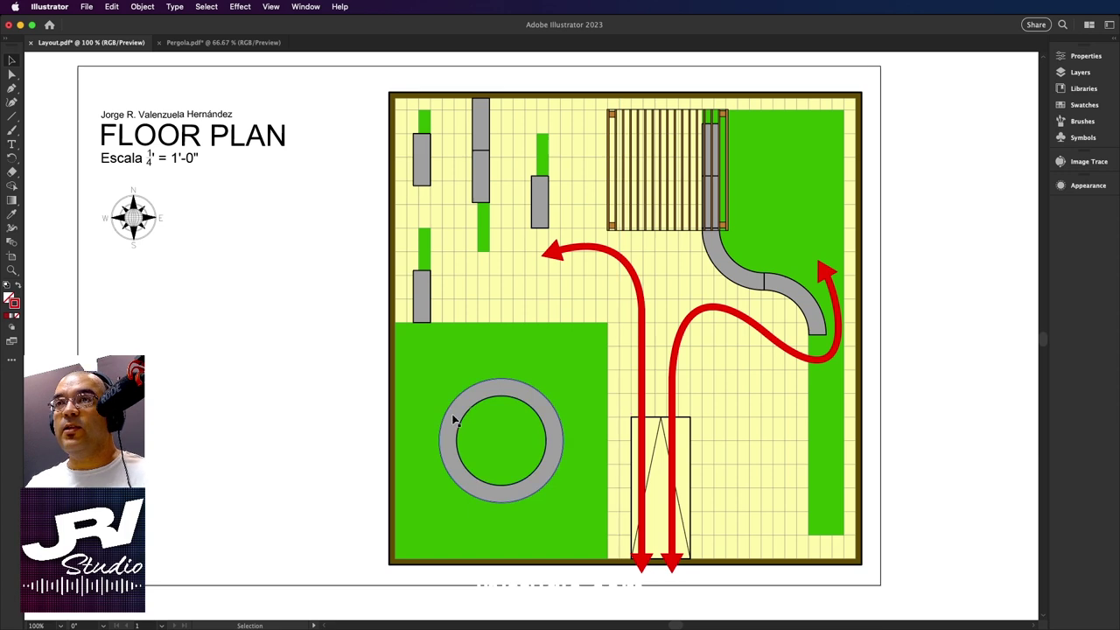
Pan the view and draw a small rectangle under the compass rose with the Rectangle Tool.
drag(287, 410, 408, 424)
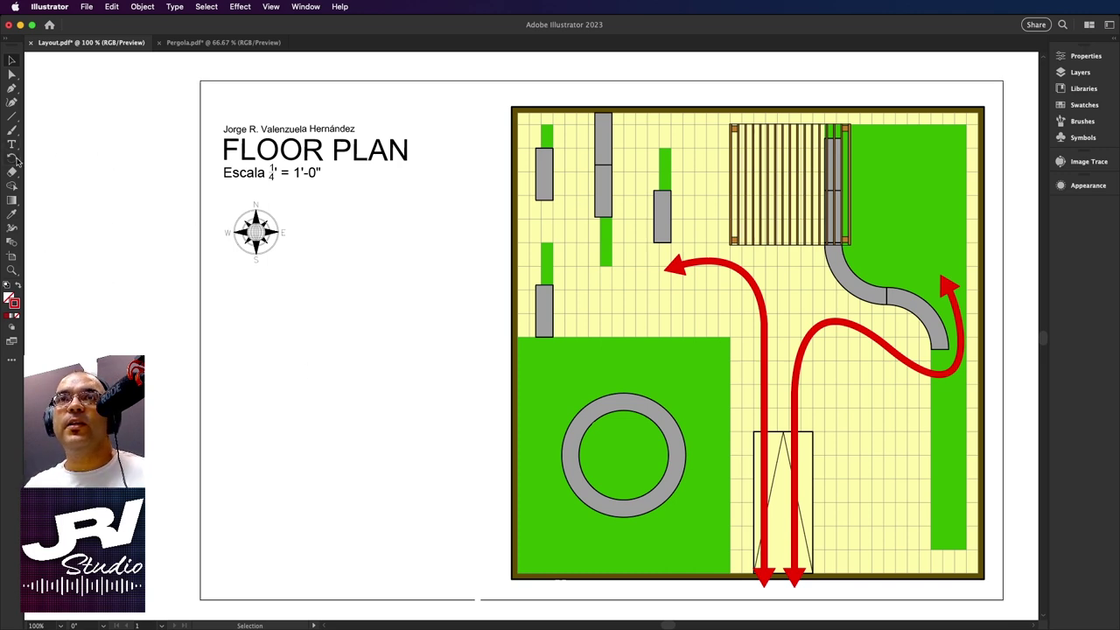
click(13, 119)
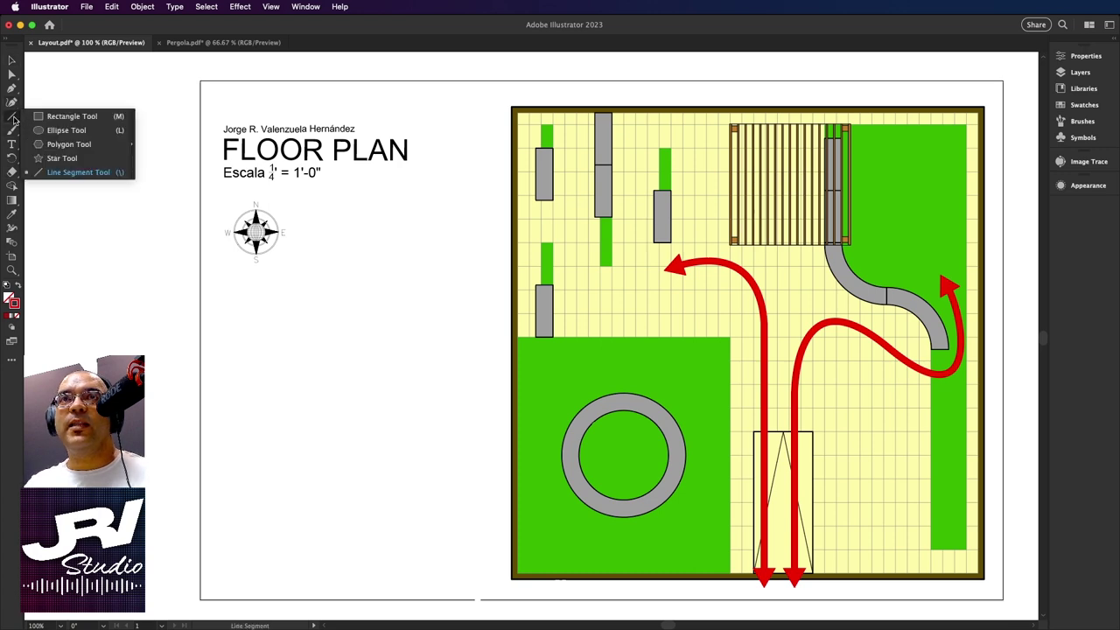
click(70, 116)
drag(248, 288, 303, 306)
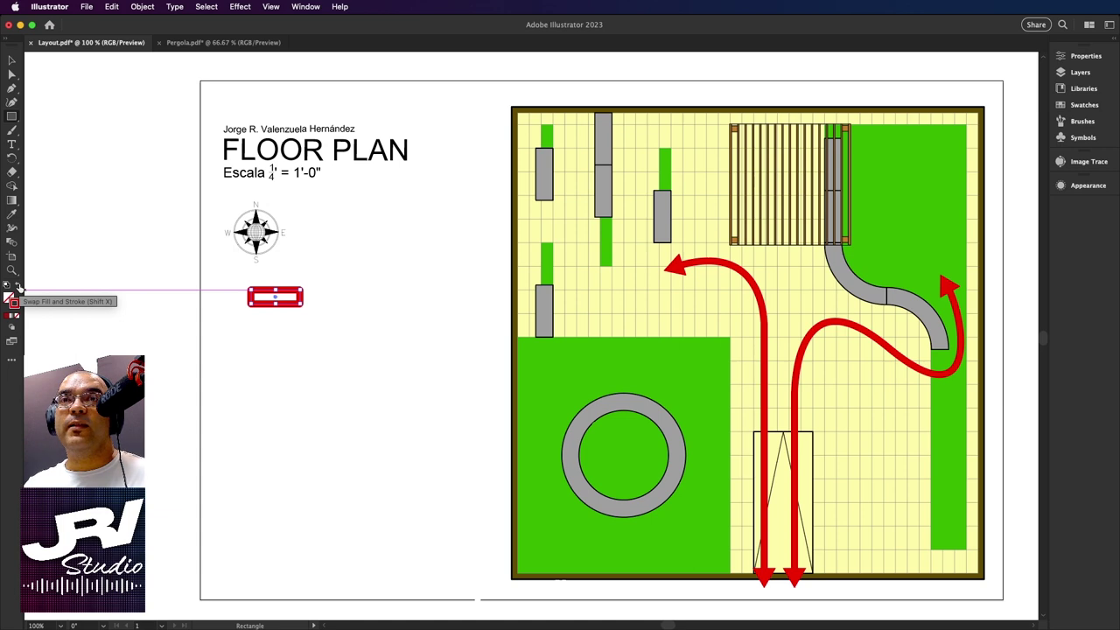
Turn the red-outlined rectangle into a solid red fill.
click(19, 288)
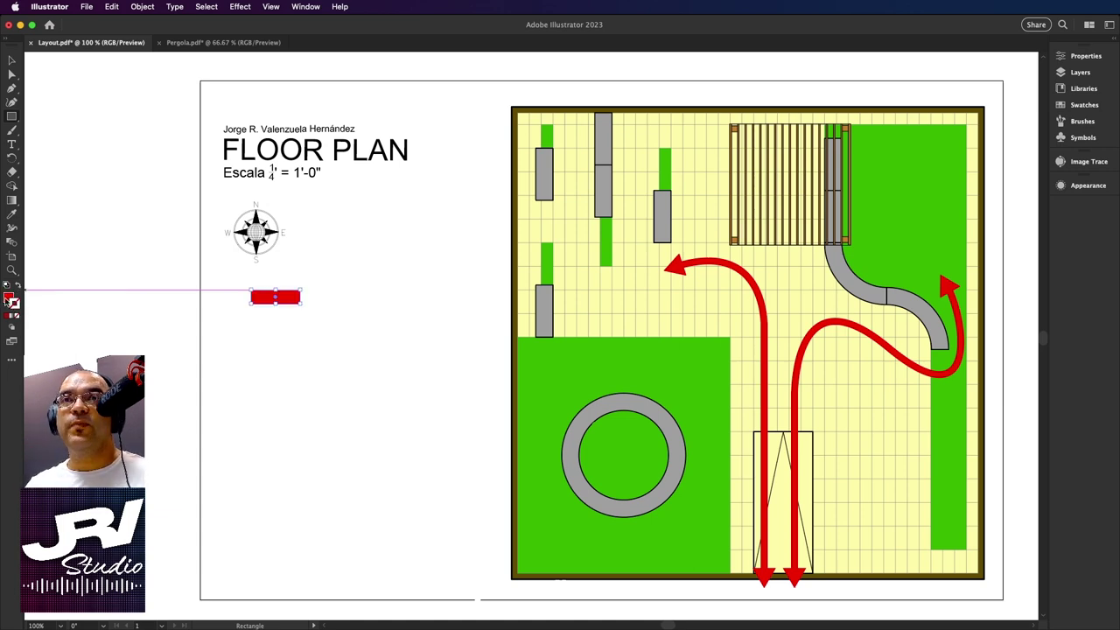
click(7, 298)
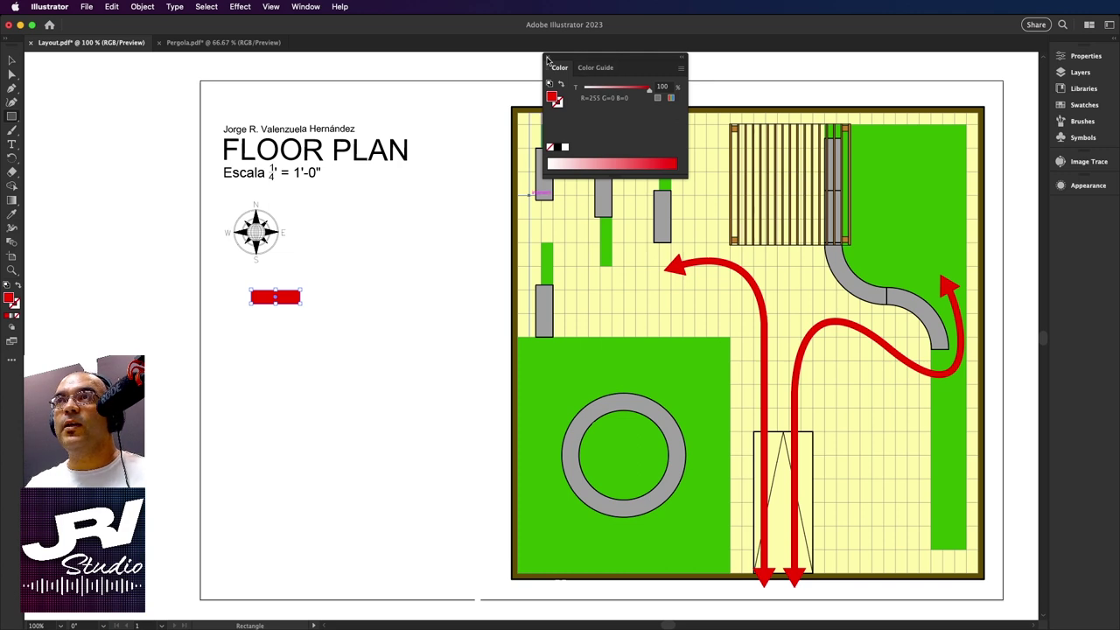
click(13, 61)
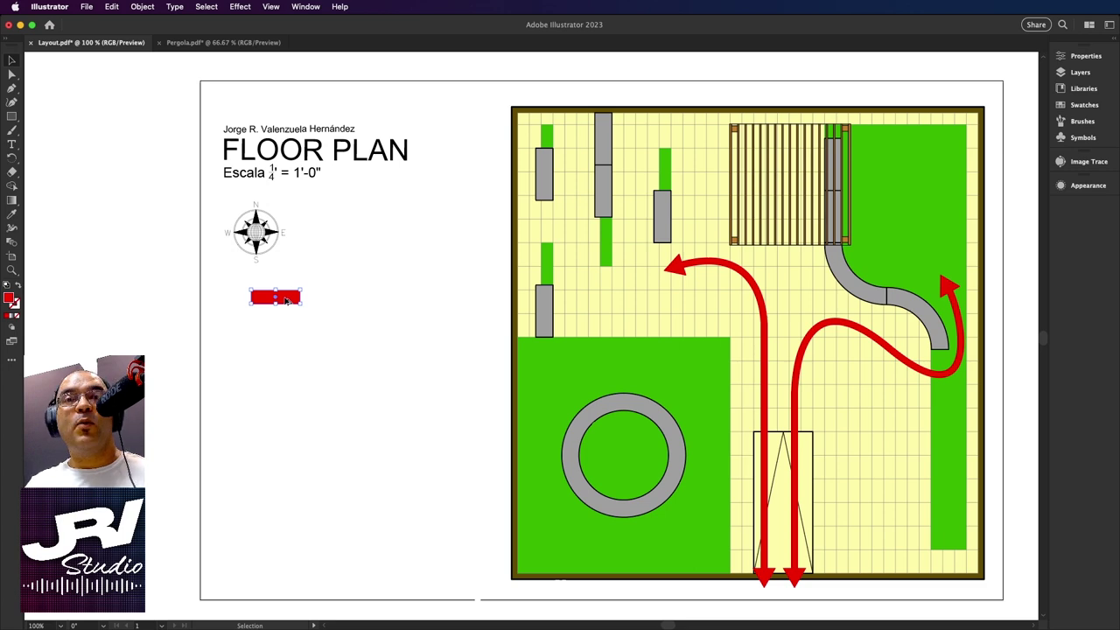
Duplicate the red rectangle downward with Ctrl+D into an evenly spaced column of eleven.
drag(286, 300, 286, 322)
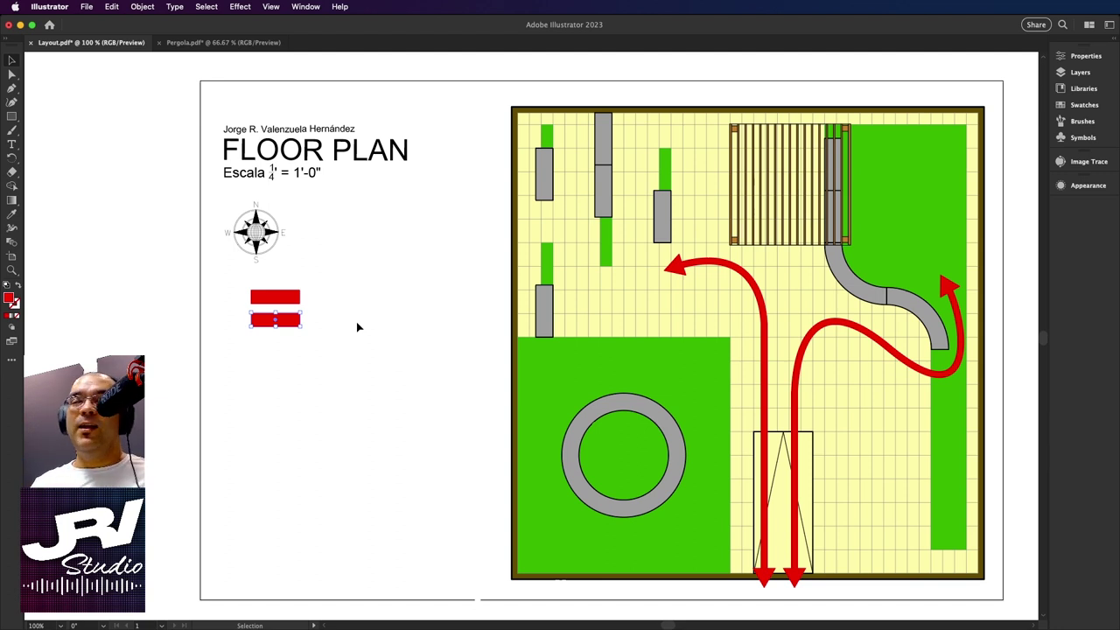
click(341, 306)
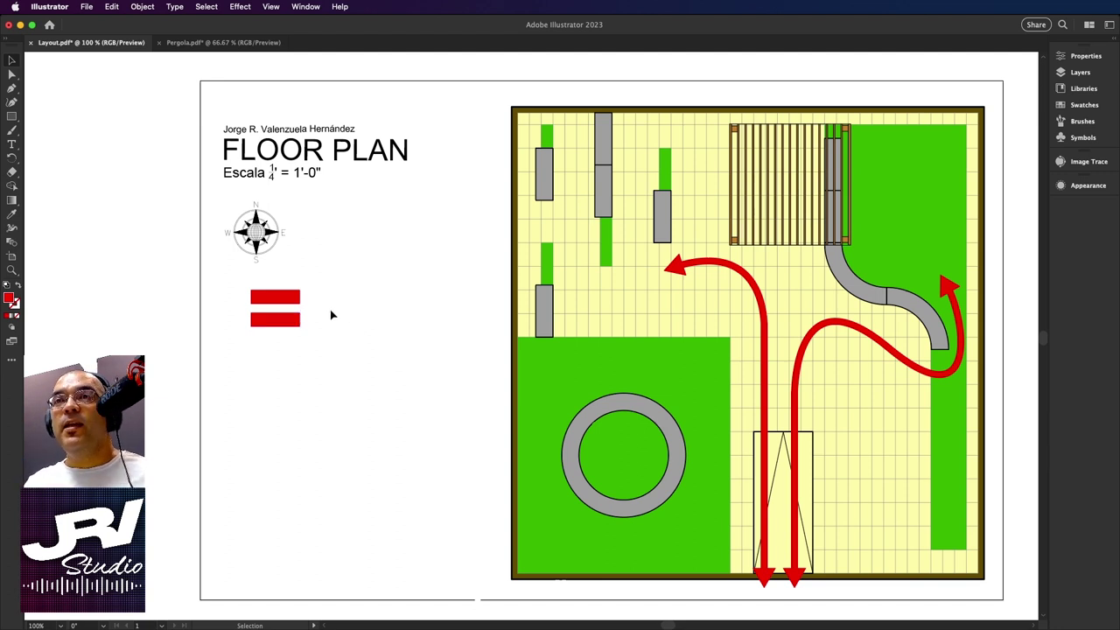
click(281, 329)
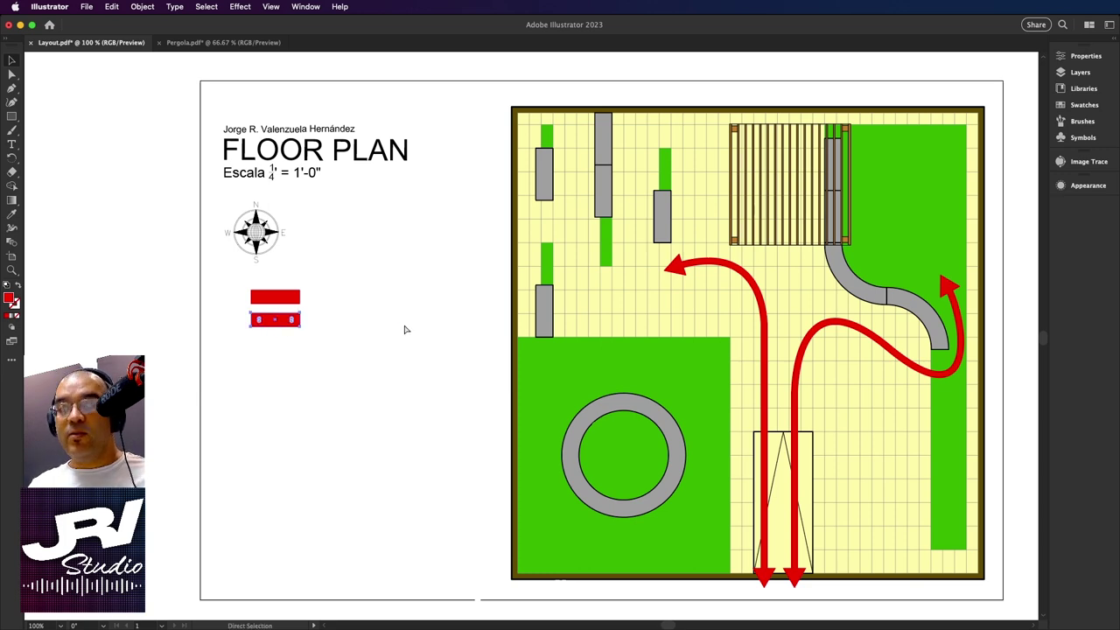
key(ctrl+d)
key(ctrl+d)
key(ctrl+d)
key(ctrl+d)
key(ctrl+d)
key(ctrl+d)
key(ctrl+d)
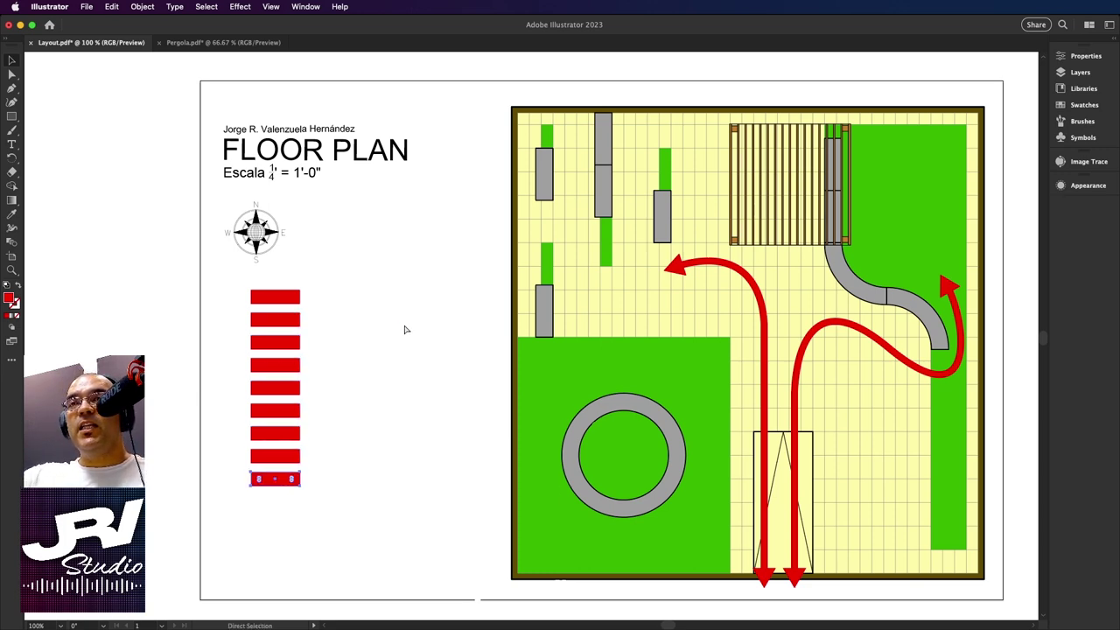
key(ctrl+d)
key(ctrl+d)
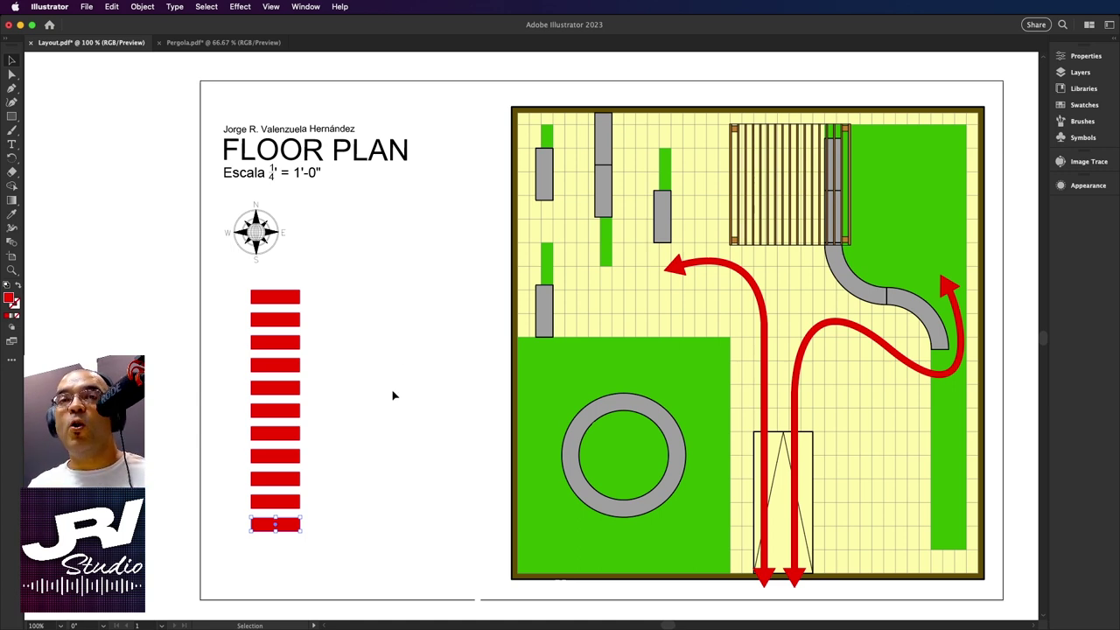
click(187, 323)
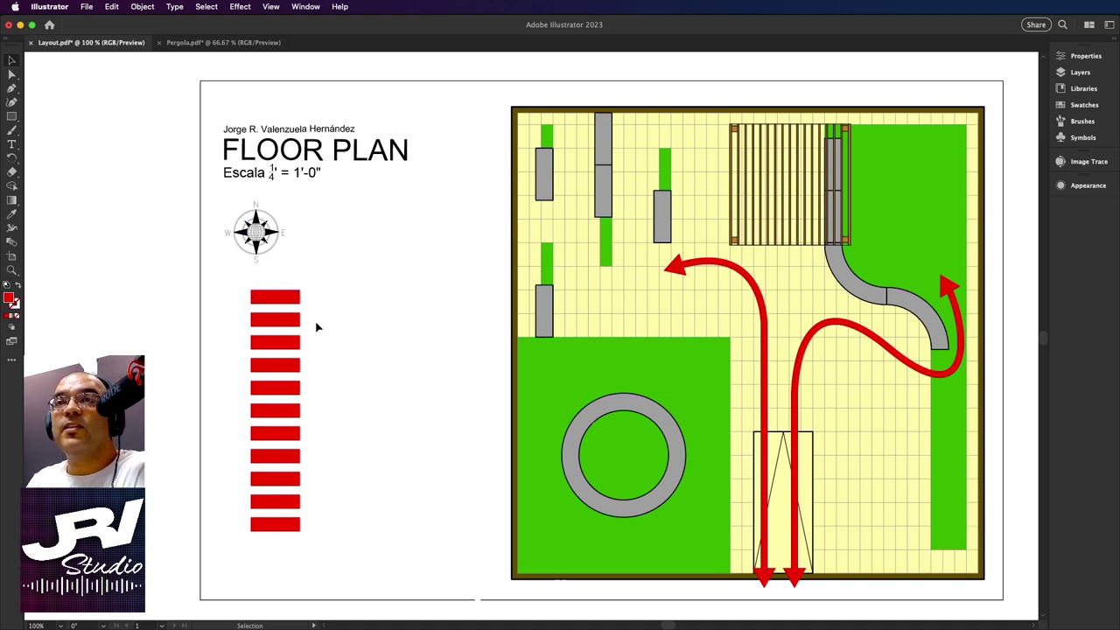
click(289, 326)
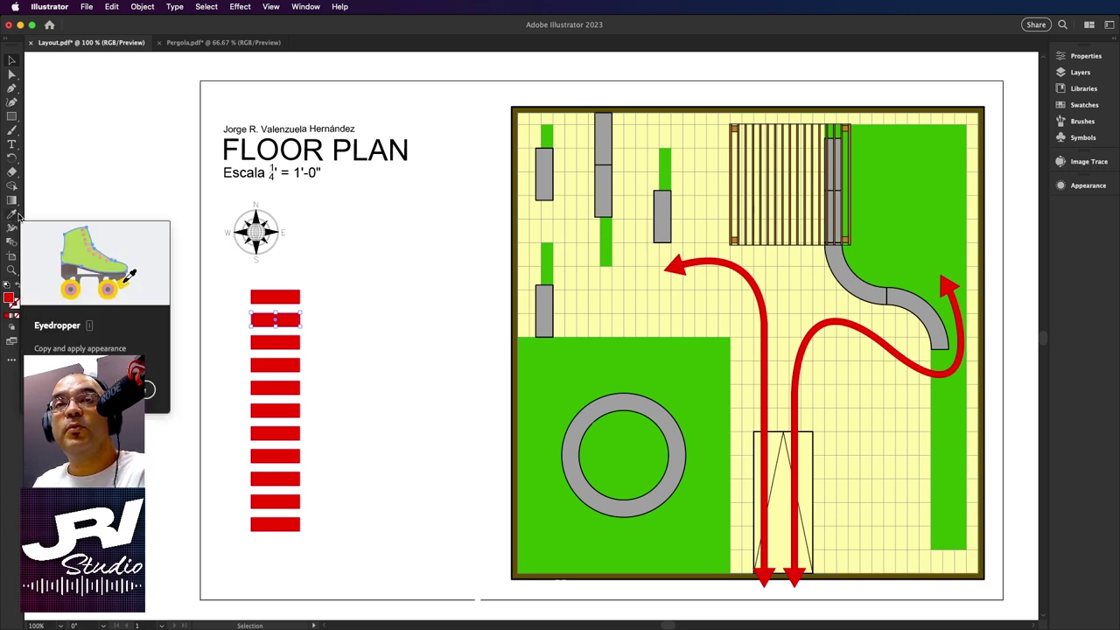
Eyedropper the lawn green and pale yellow floor colours onto the second and third rectangles.
click(15, 216)
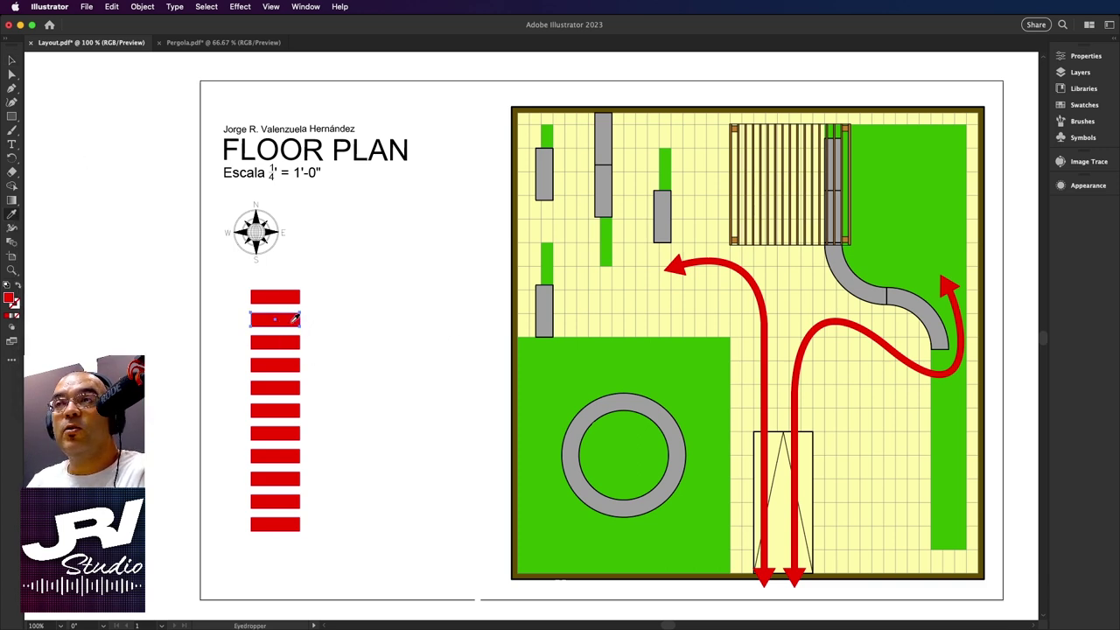
click(587, 360)
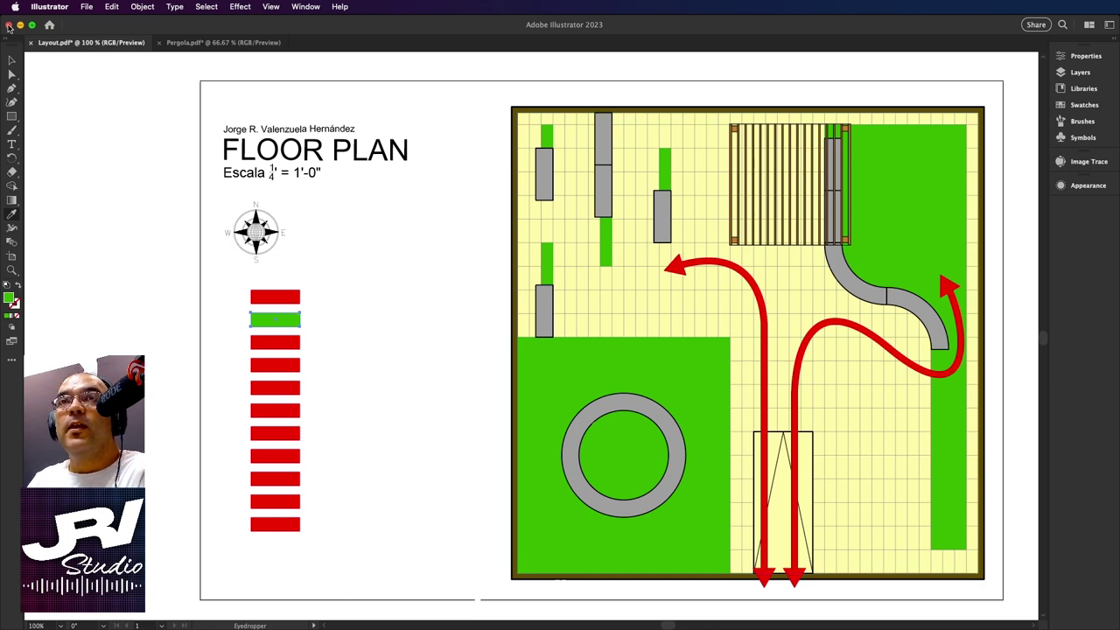
click(12, 60)
click(127, 164)
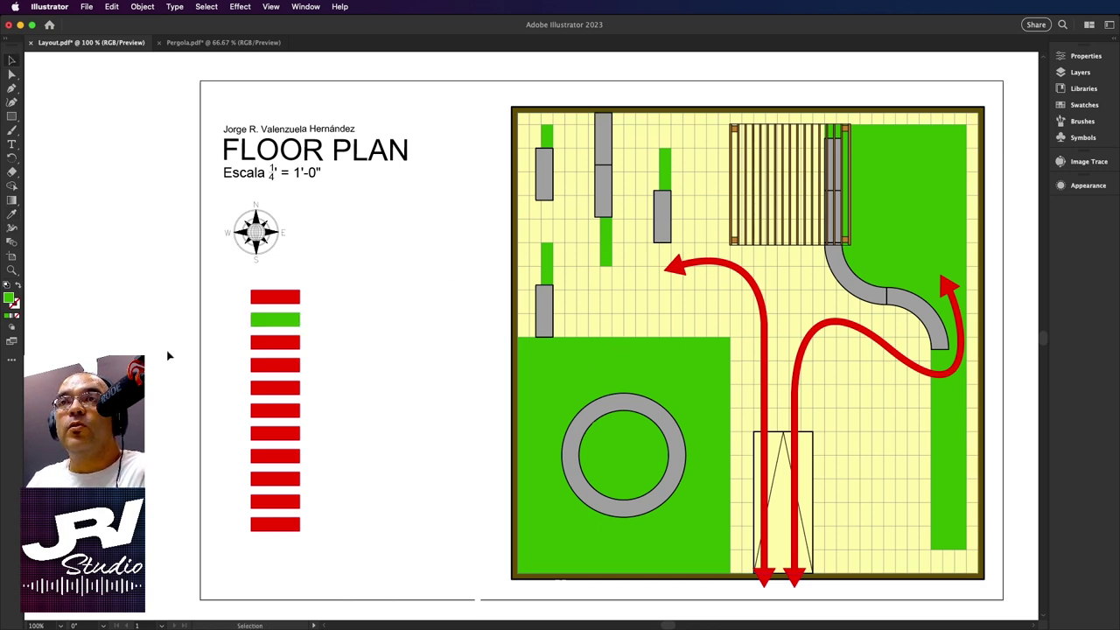
click(293, 349)
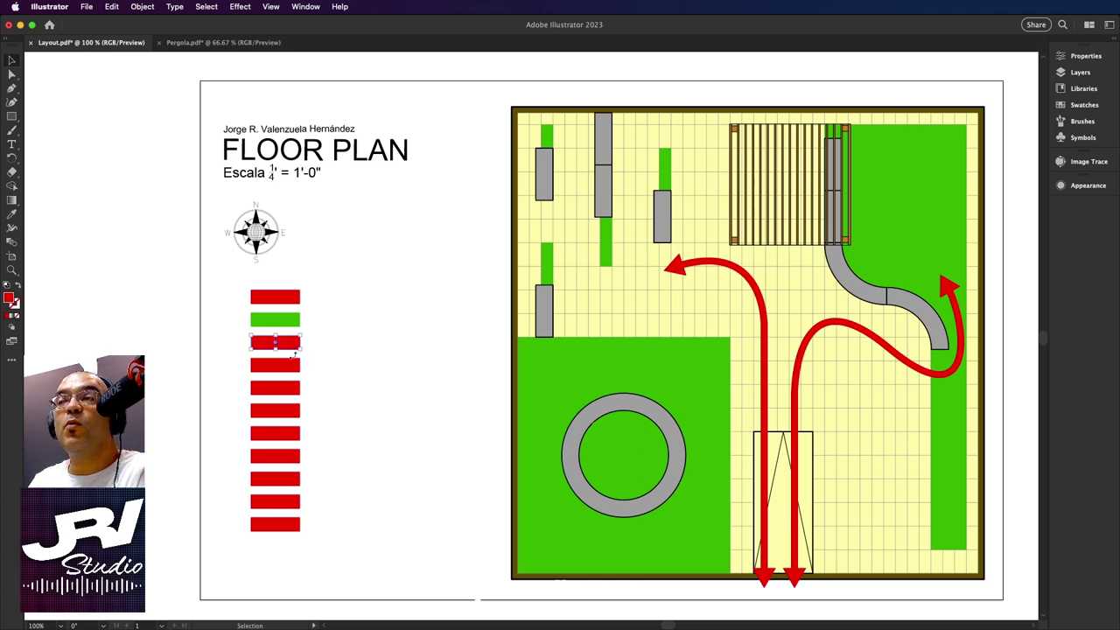
click(12, 214)
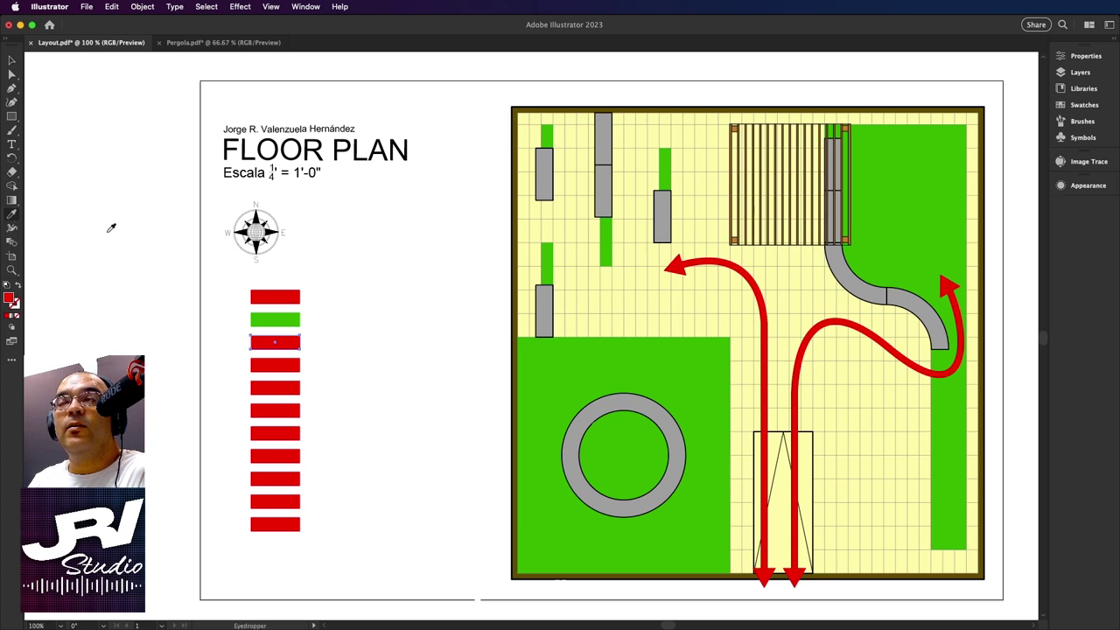
click(583, 327)
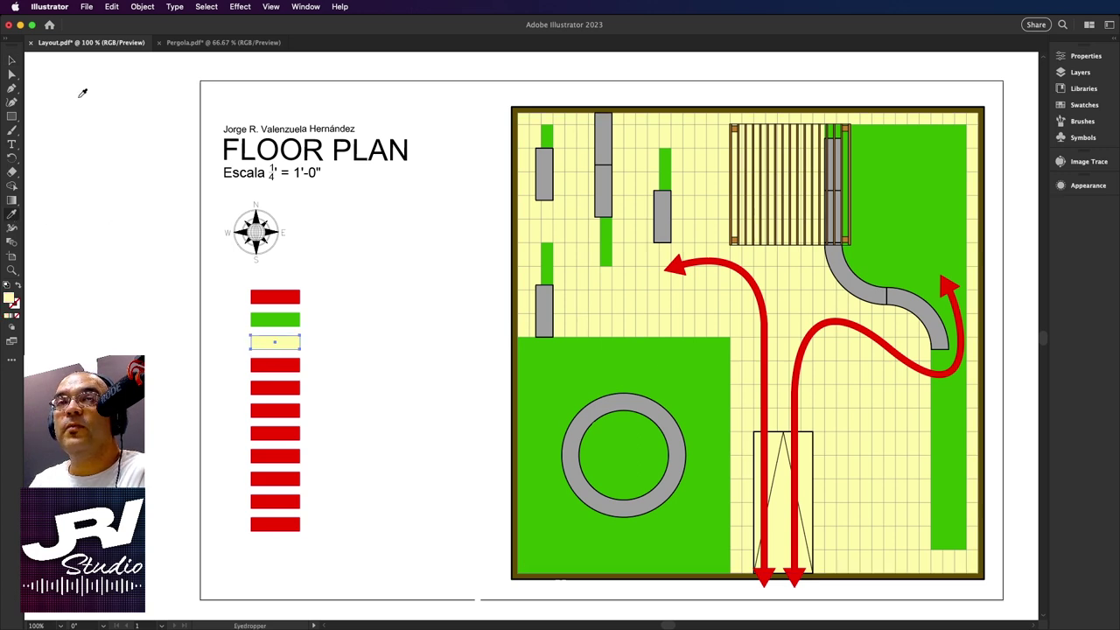
click(12, 60)
Eyedropper the bench gray and pergola brown onto the fourth and fifth rectangles.
click(294, 366)
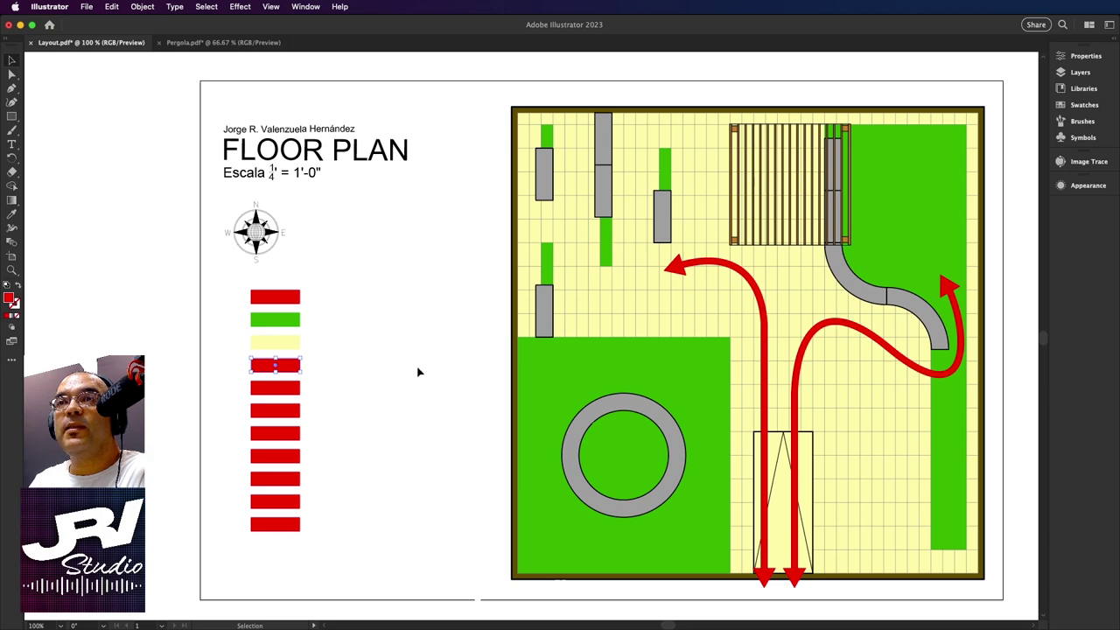
click(11, 213)
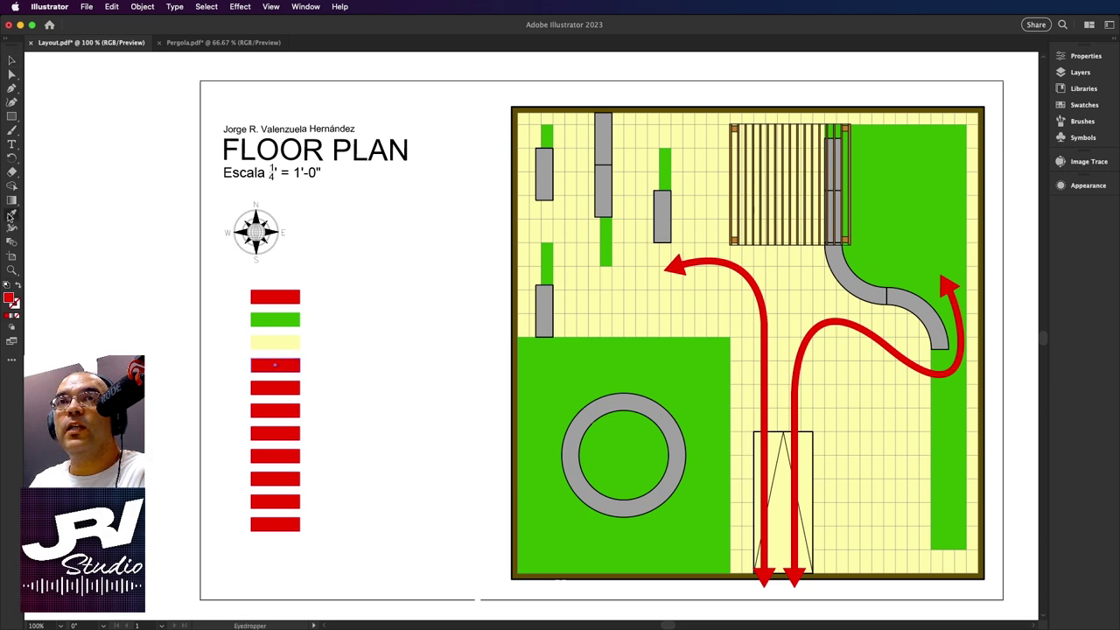
click(544, 171)
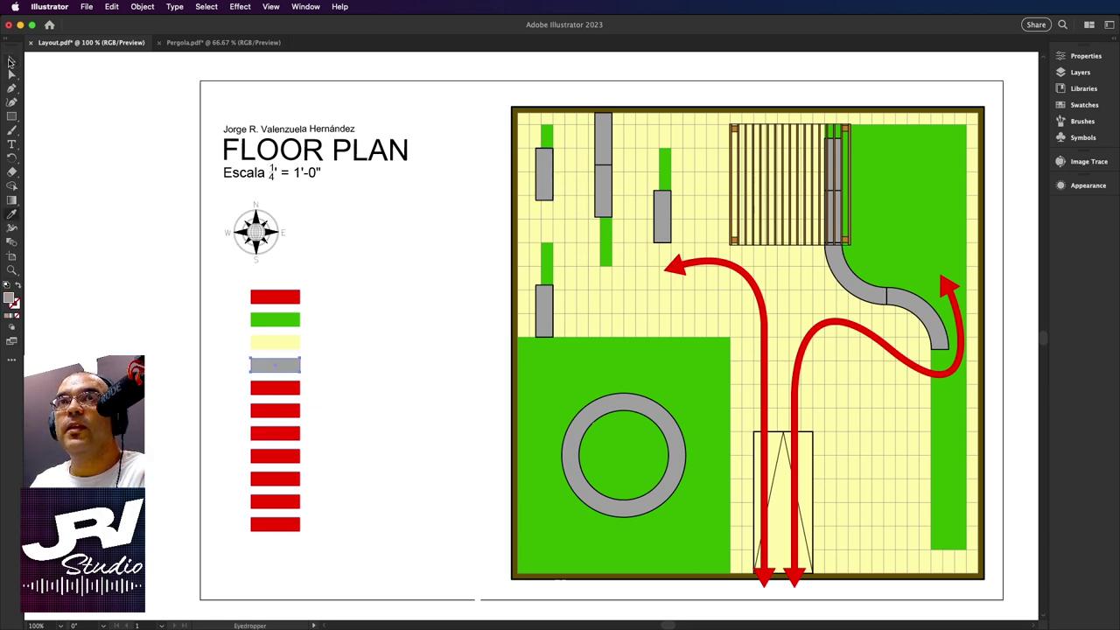
click(11, 60)
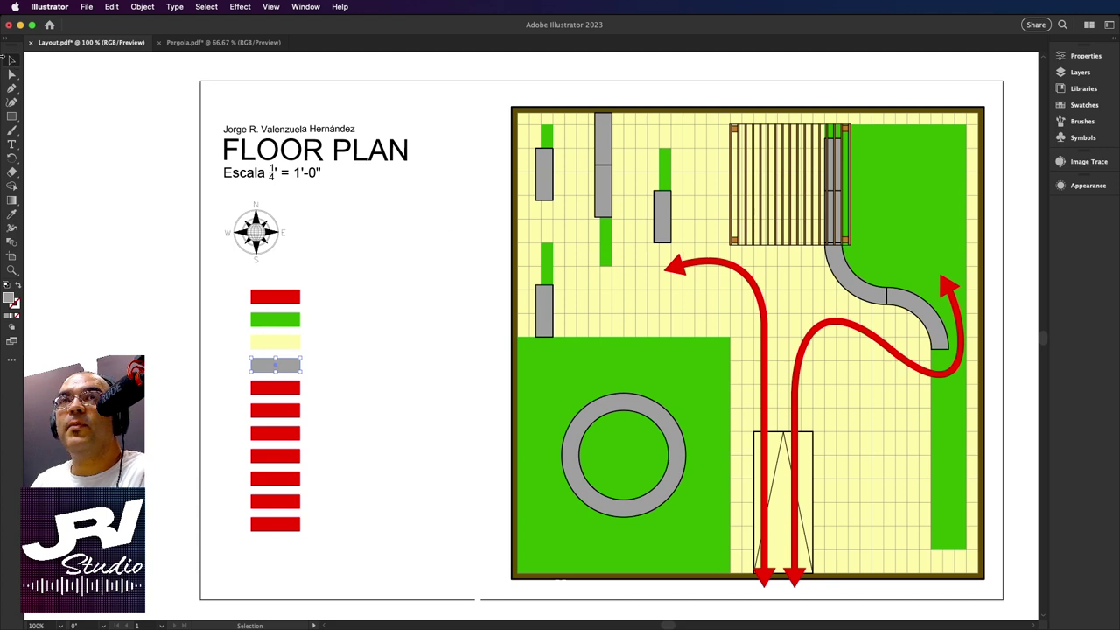
click(297, 389)
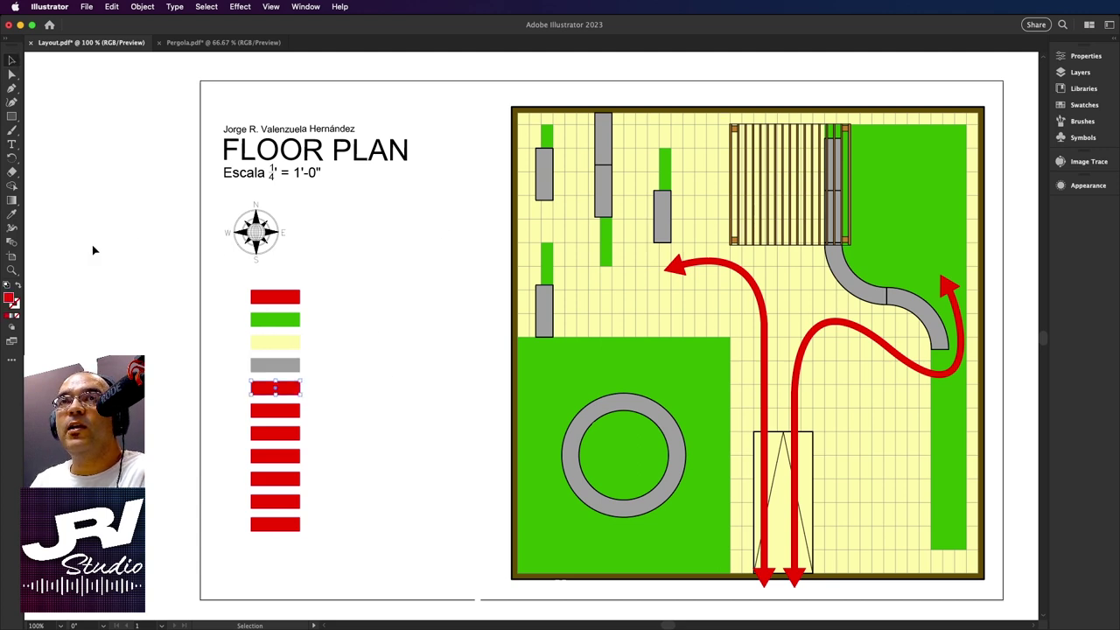
click(12, 214)
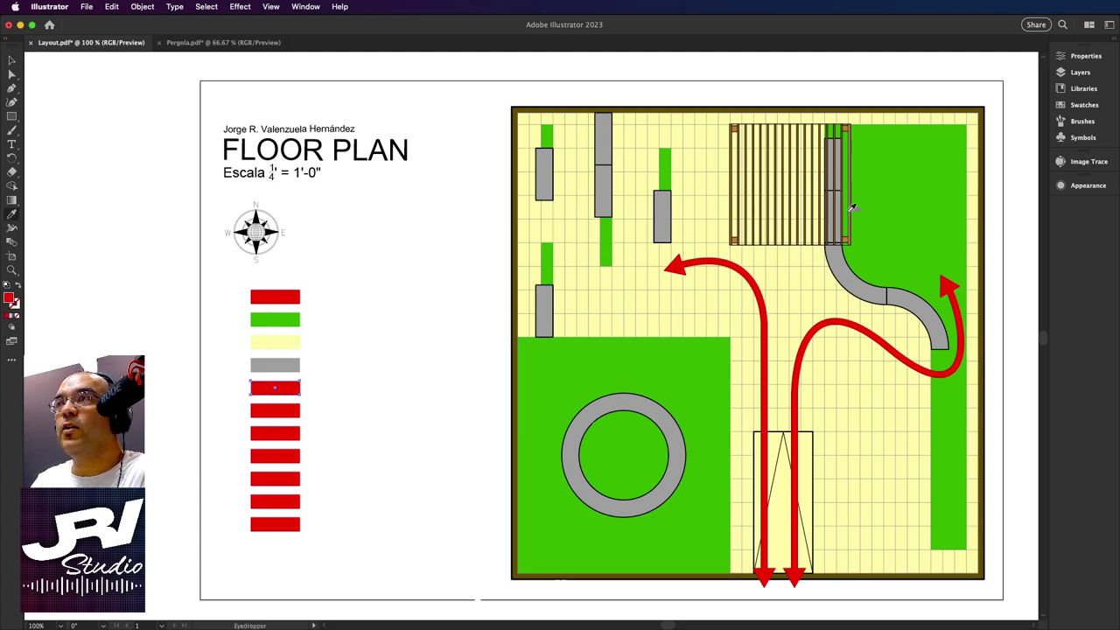
click(738, 234)
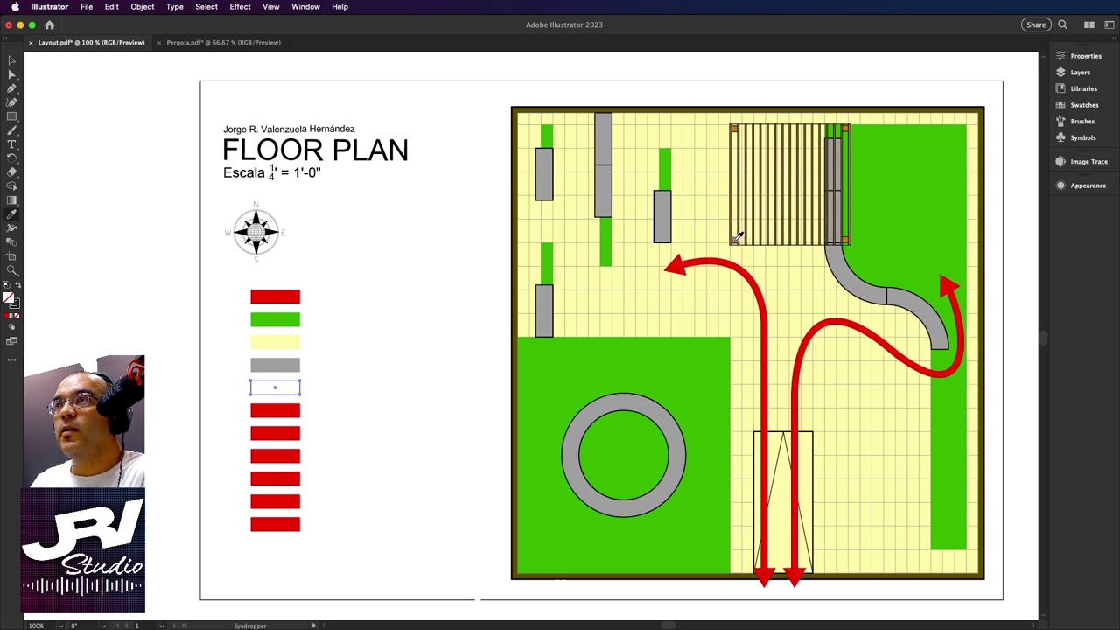
click(738, 235)
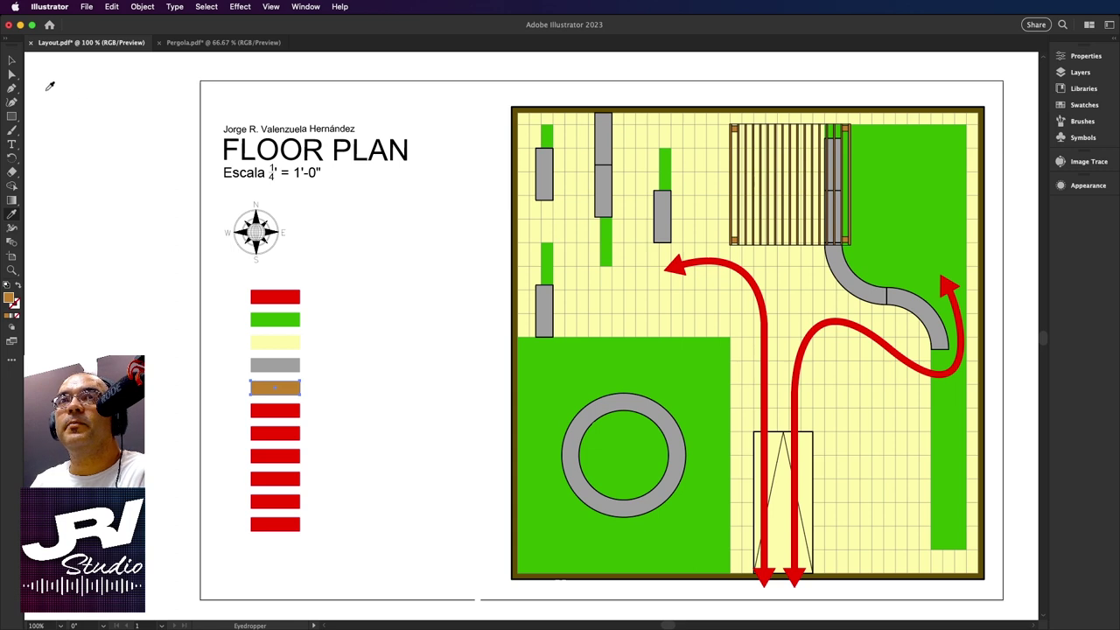
click(12, 63)
click(138, 230)
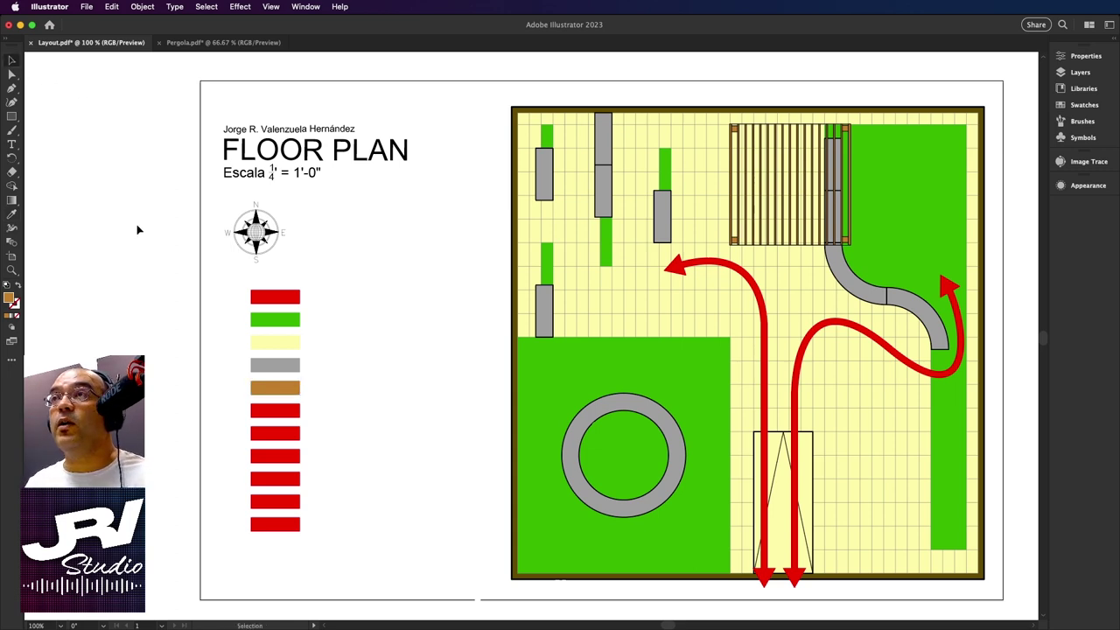
Give the sixth rectangle the dark olive border colour and delete the five leftover red rectangles.
click(276, 409)
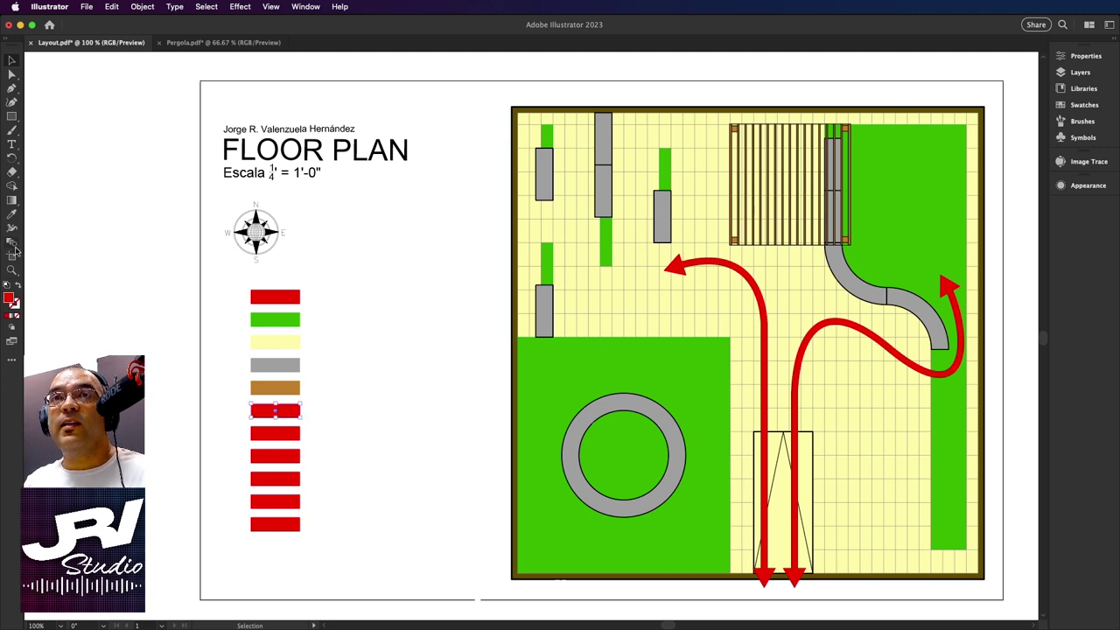
click(12, 216)
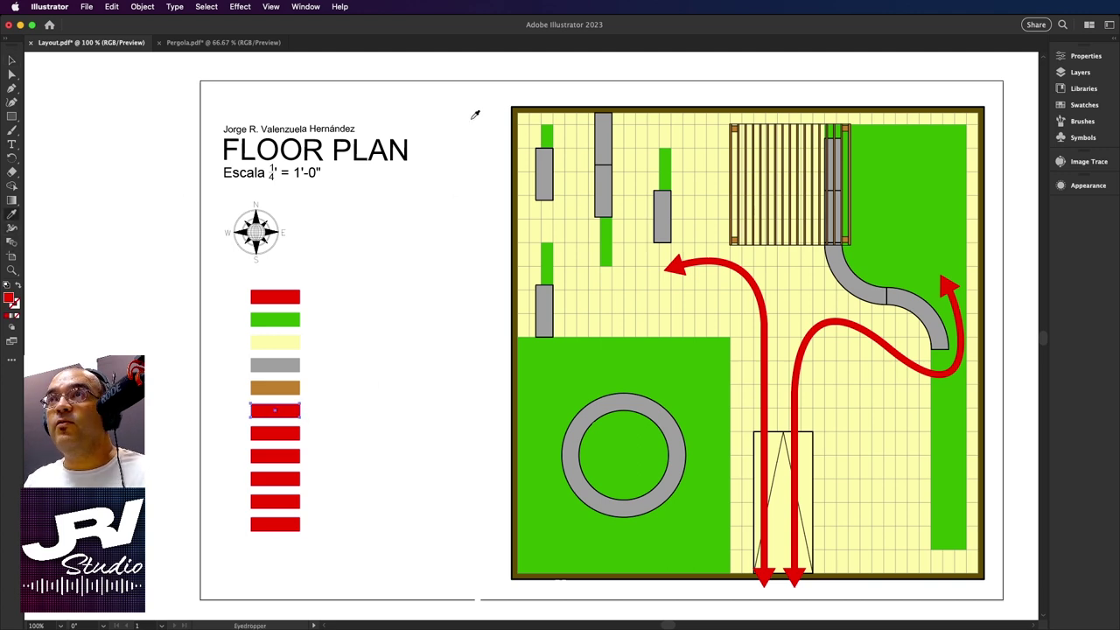
click(518, 106)
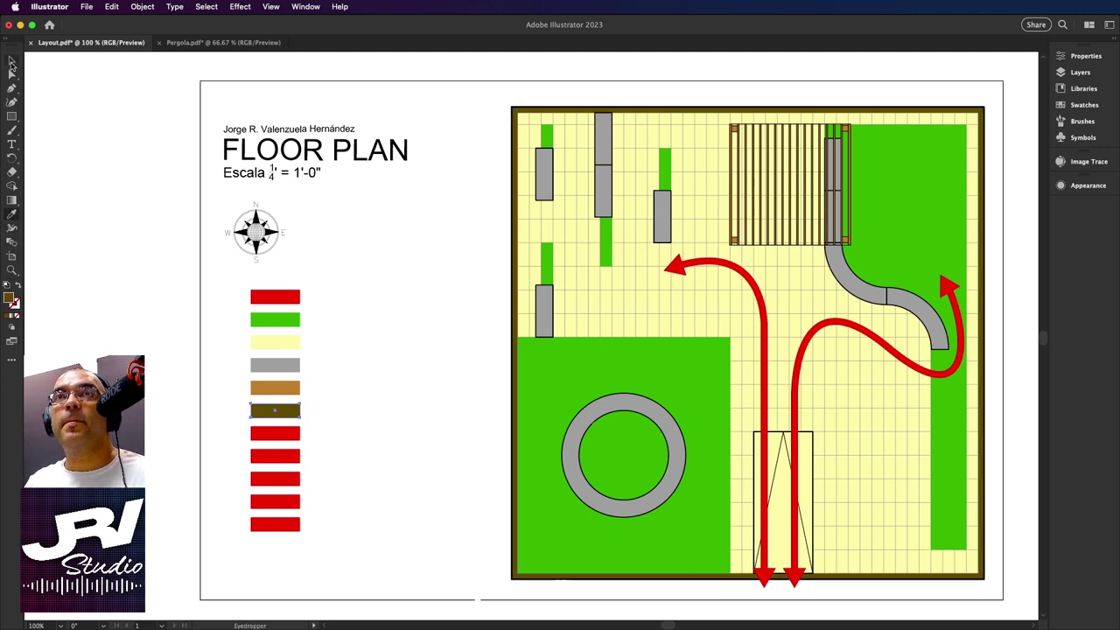
click(11, 62)
click(358, 301)
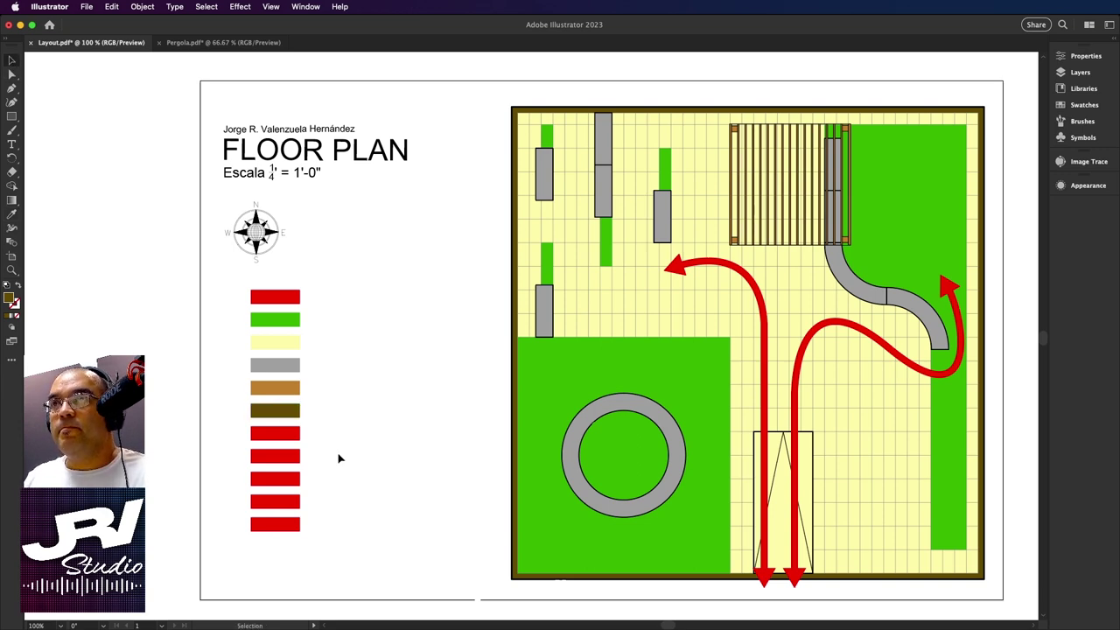
drag(236, 427, 336, 570)
key(Delete)
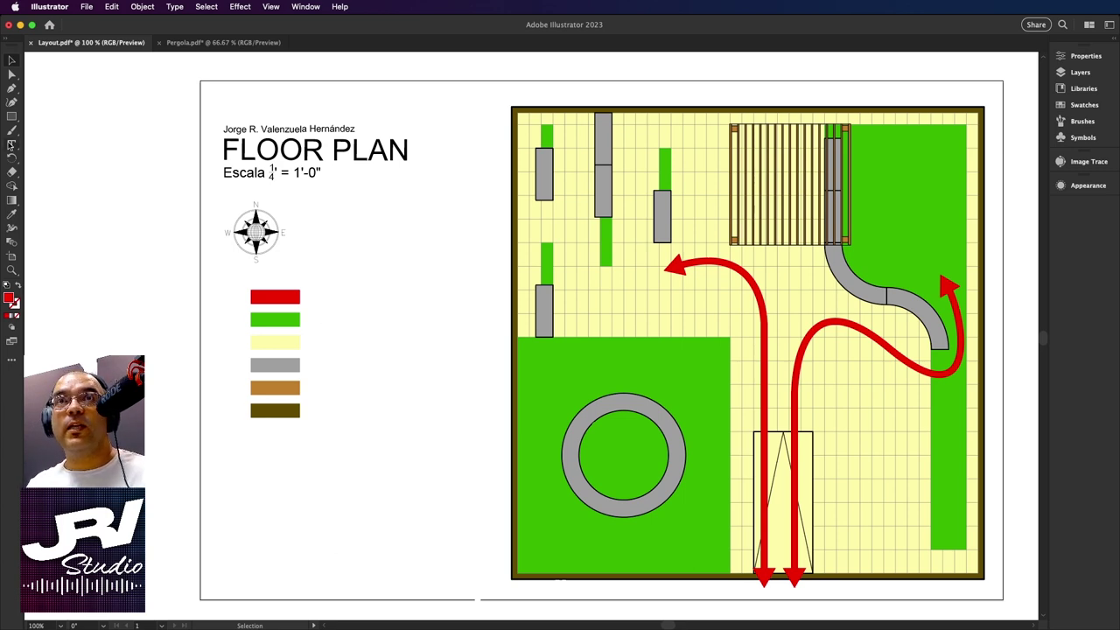
click(10, 146)
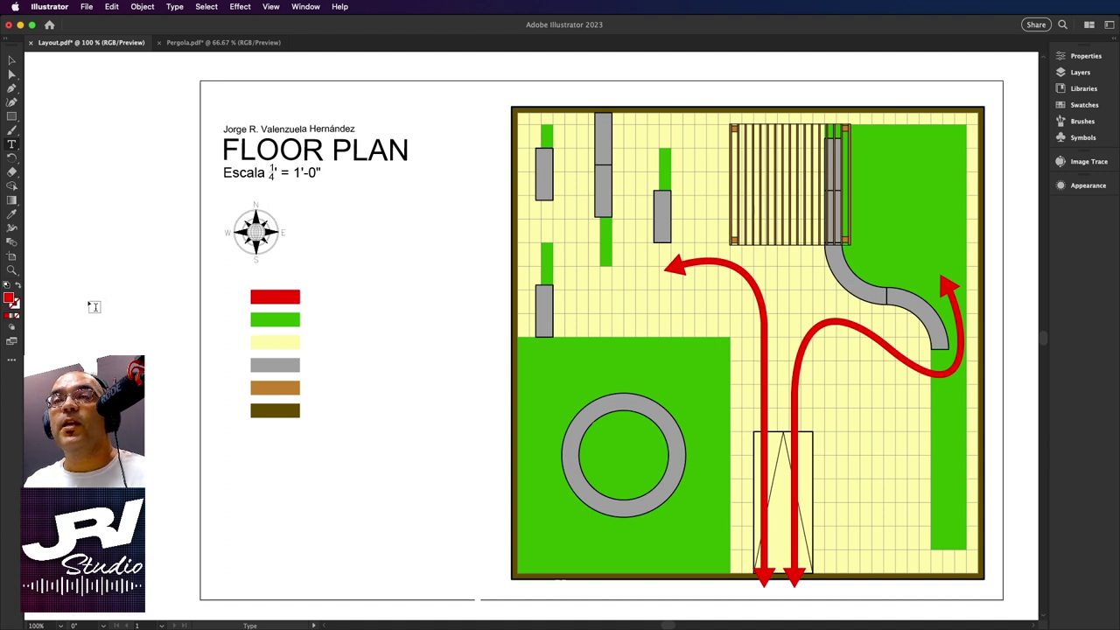
click(233, 495)
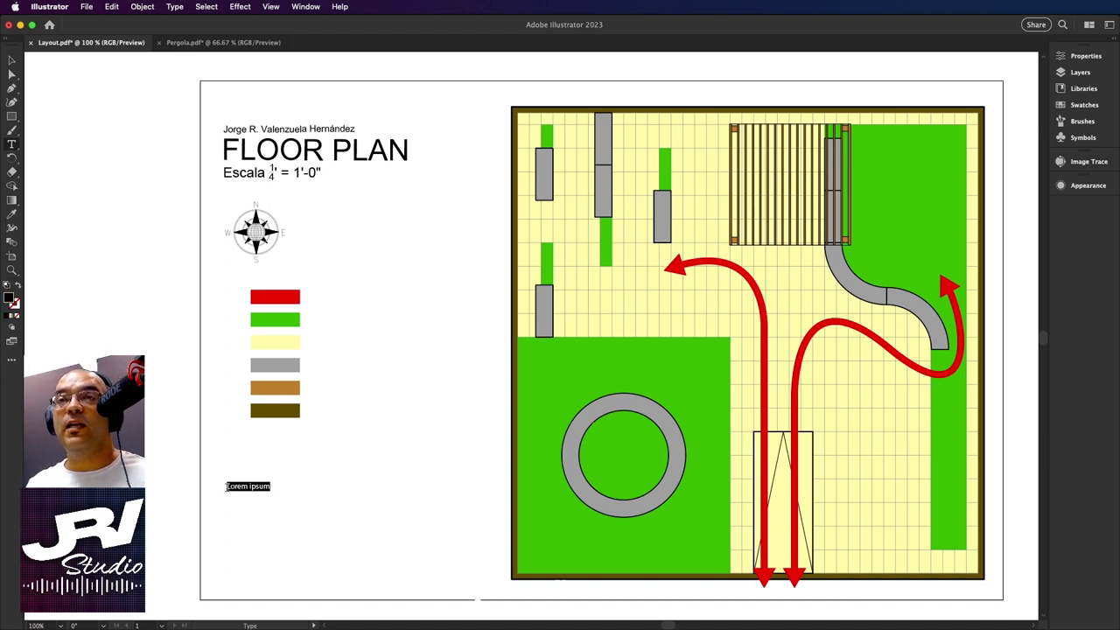
text(sk;fnvasldknvasldjnbv)
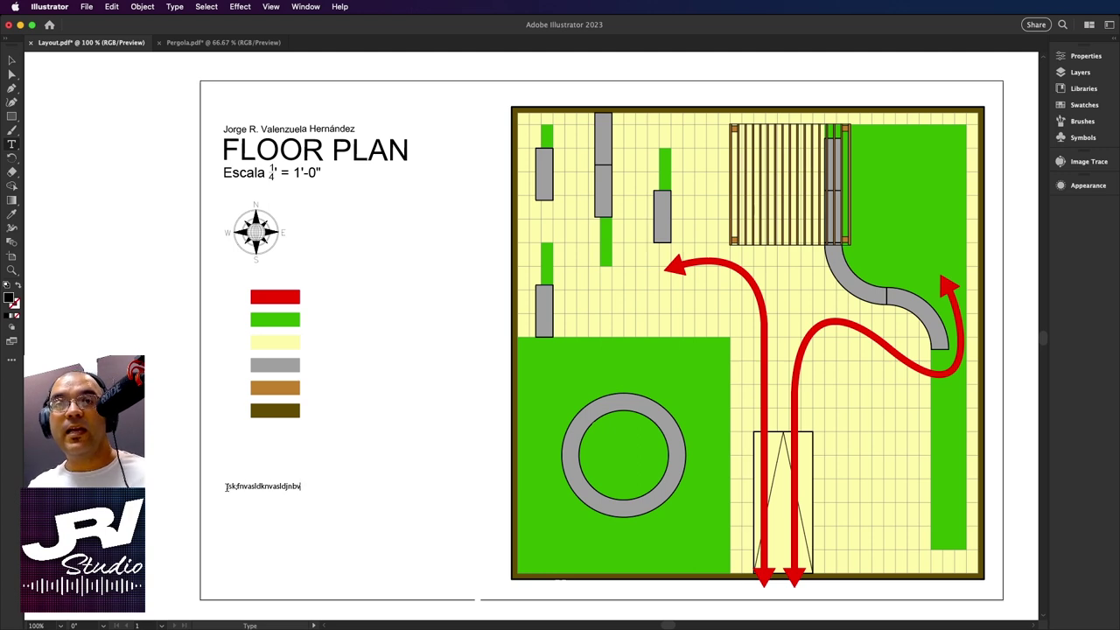
key(ctrl+a)
key(BackSpace)
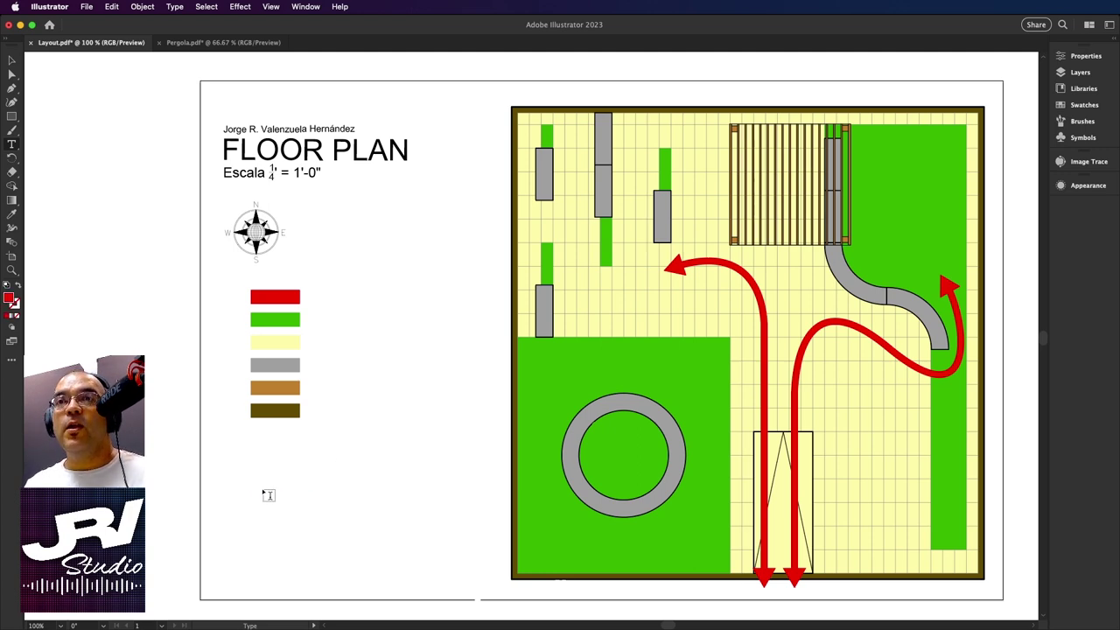
drag(219, 455, 480, 586)
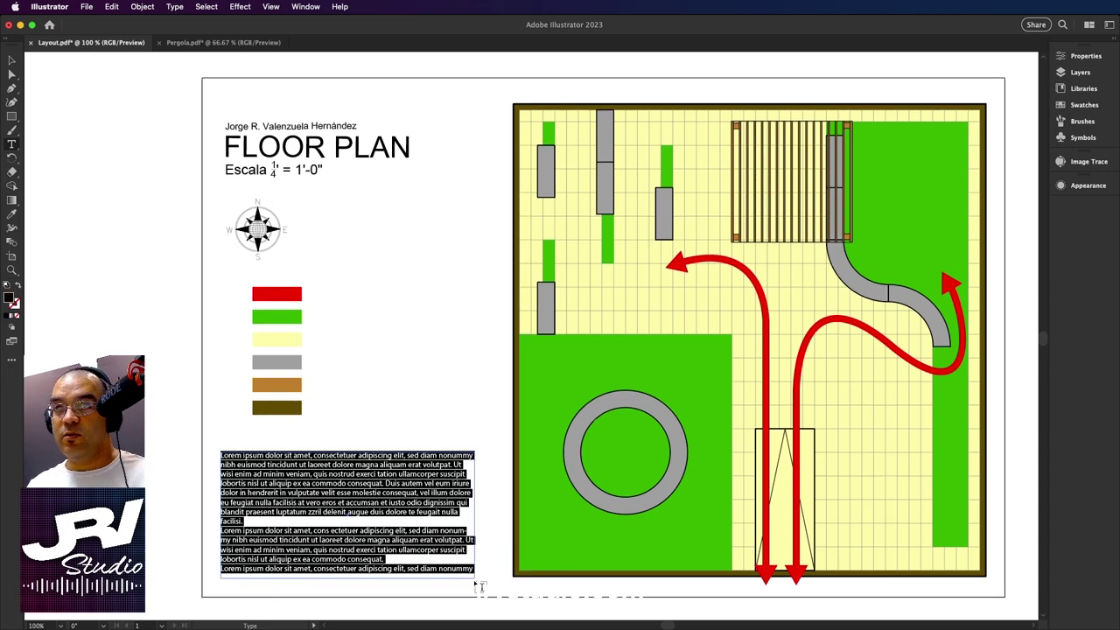
text(kjbvakjdbv)
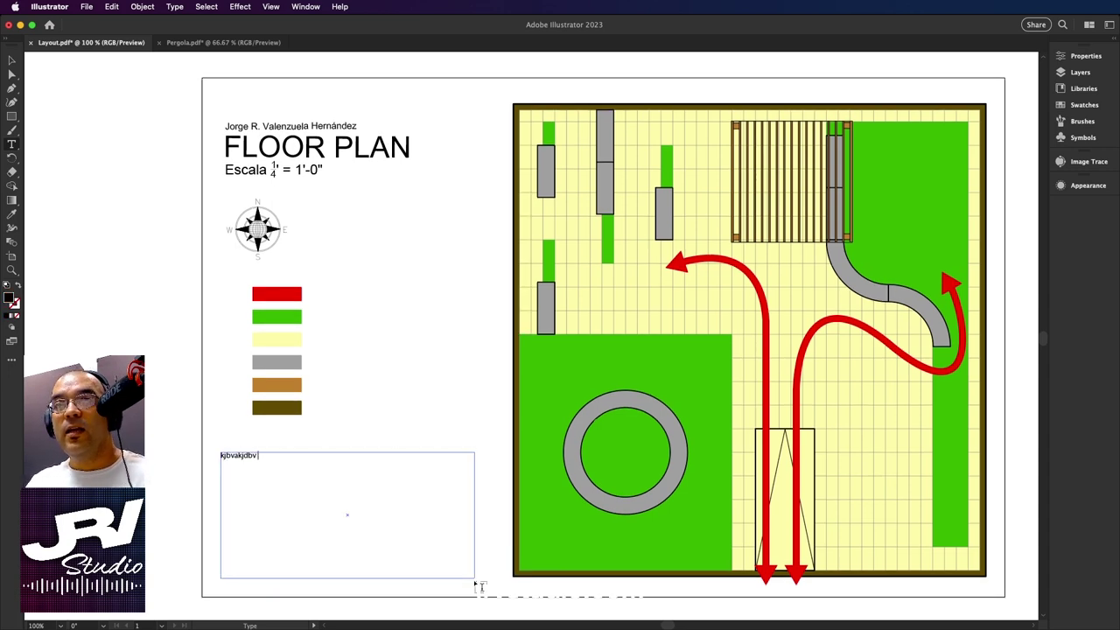
text( a,d vzl,jb vkladjb)
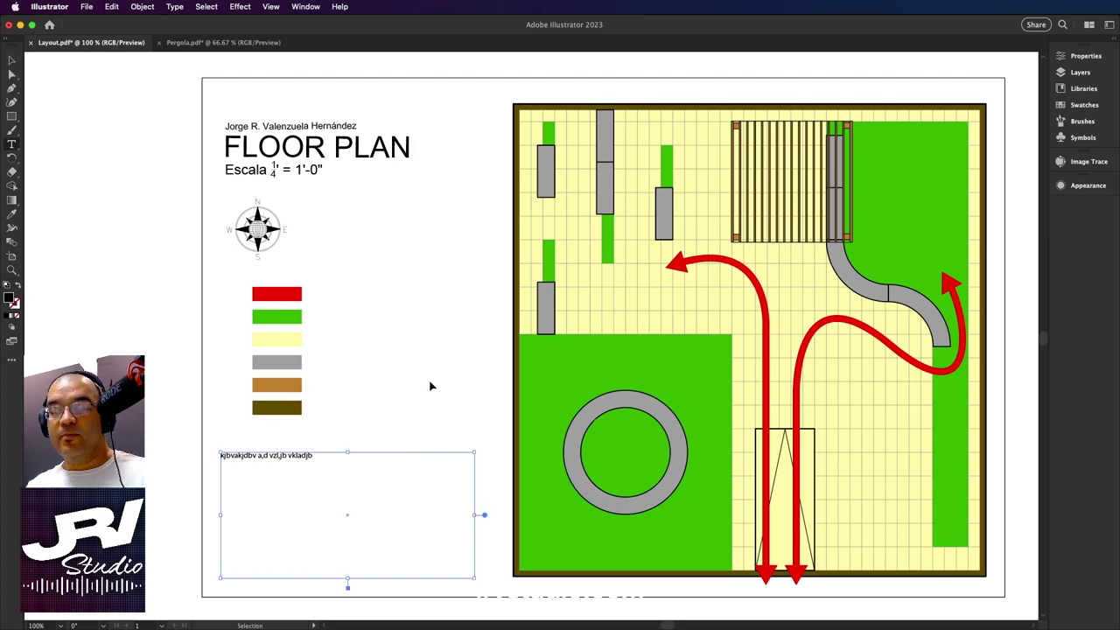
key(super+z)
key(super+z)
click(12, 61)
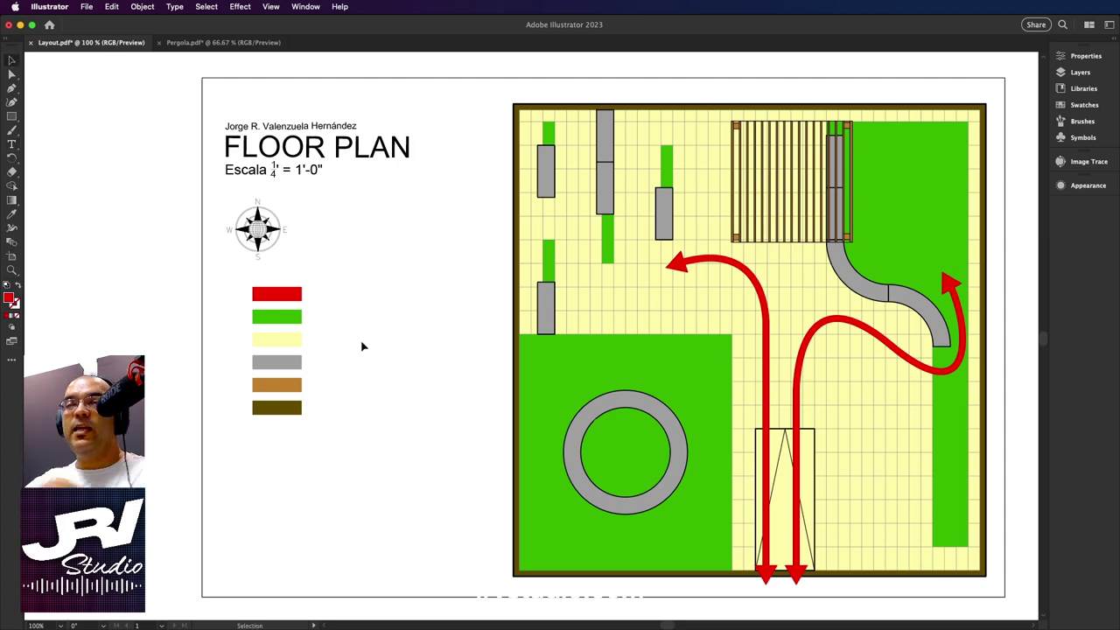
Add a 'Flujo de personas' text label and nudge it beside the red legend swatch.
click(13, 145)
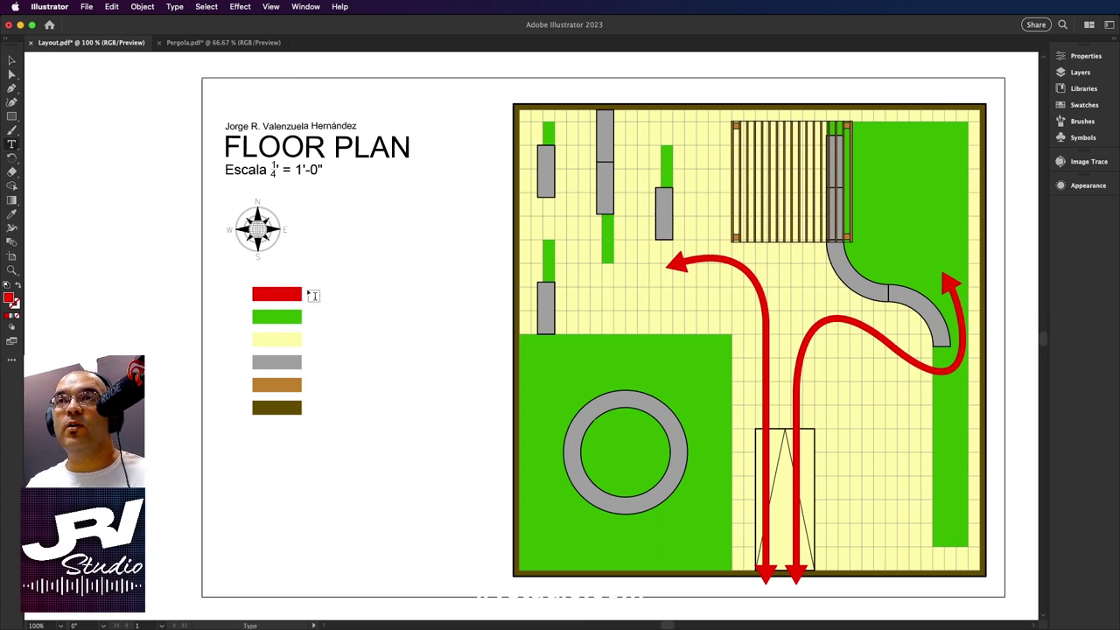
click(308, 290)
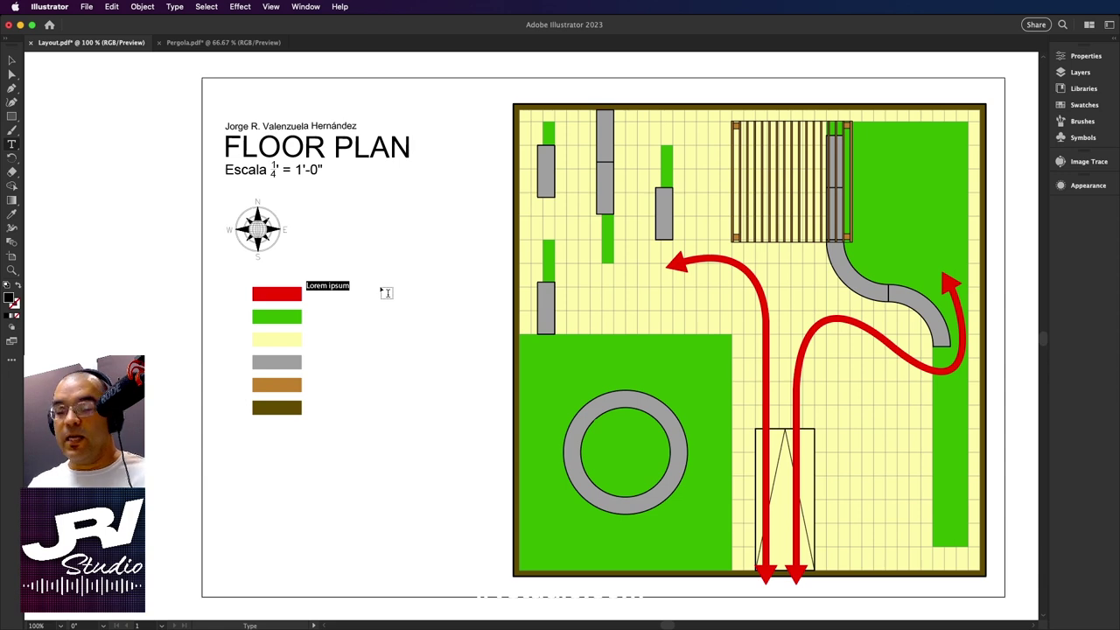
text(R)
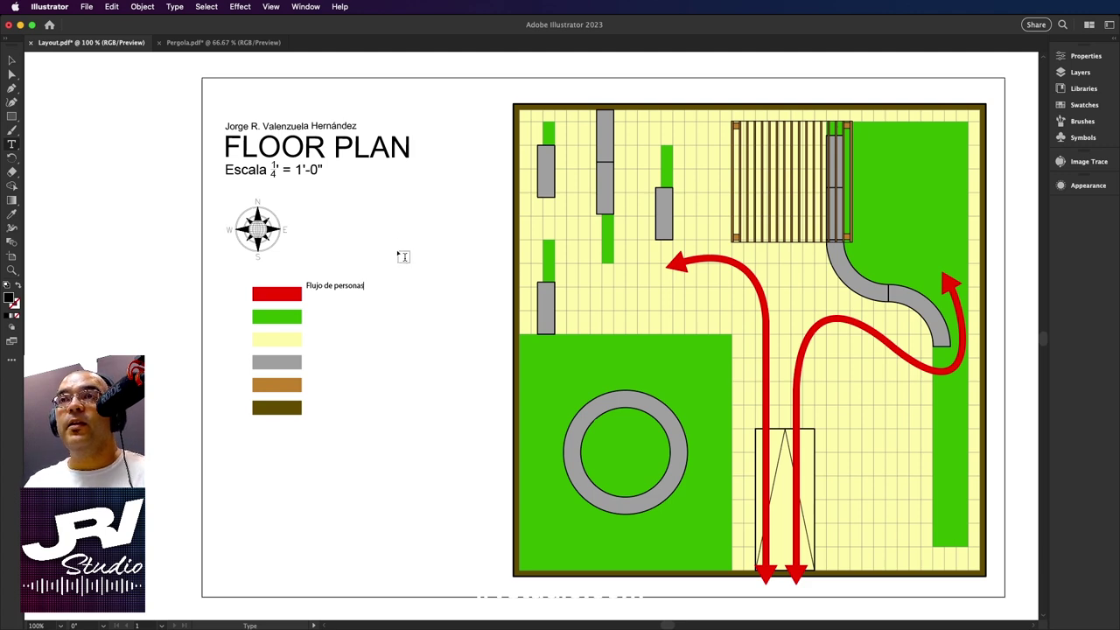
click(12, 59)
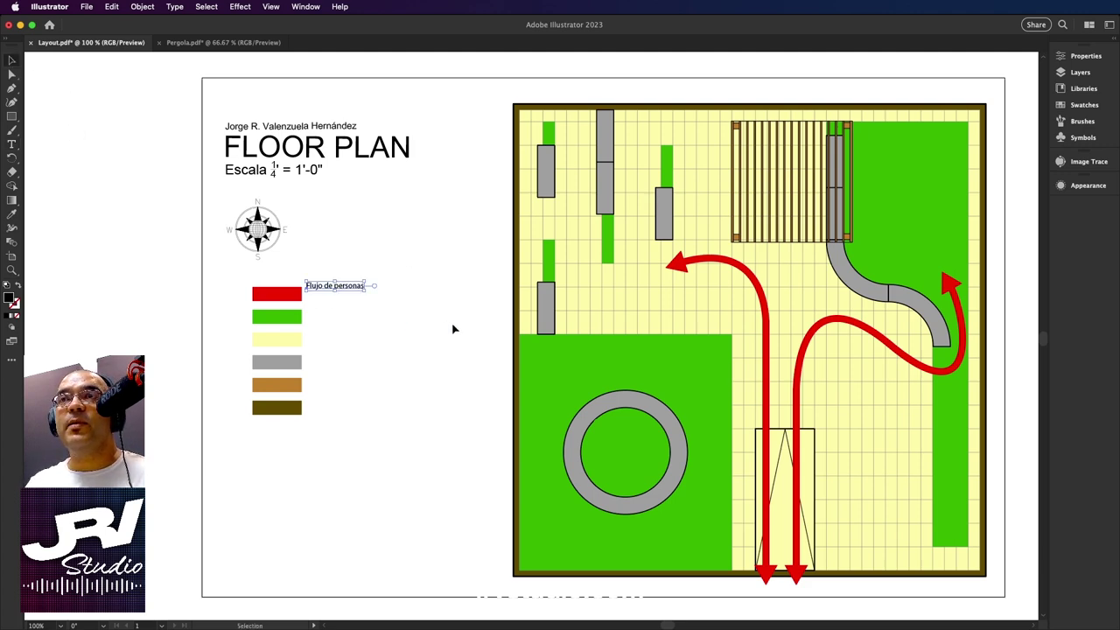
mouse_move(345, 288)
mouse_down()
mouse_move(353, 294)
mouse_move(344, 296)
mouse_up()
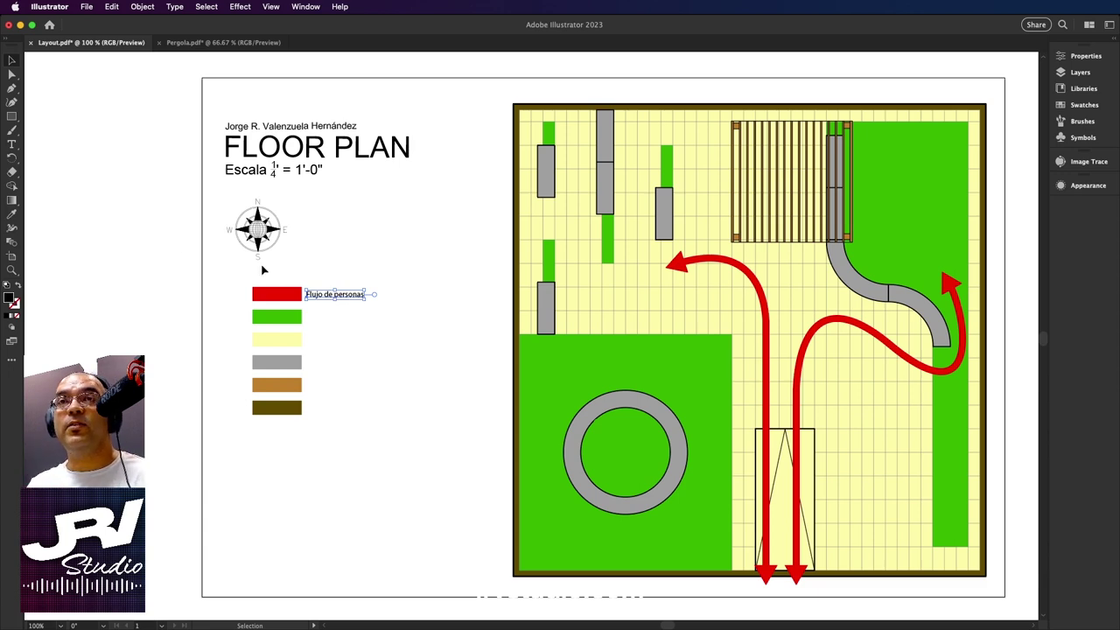
click(11, 144)
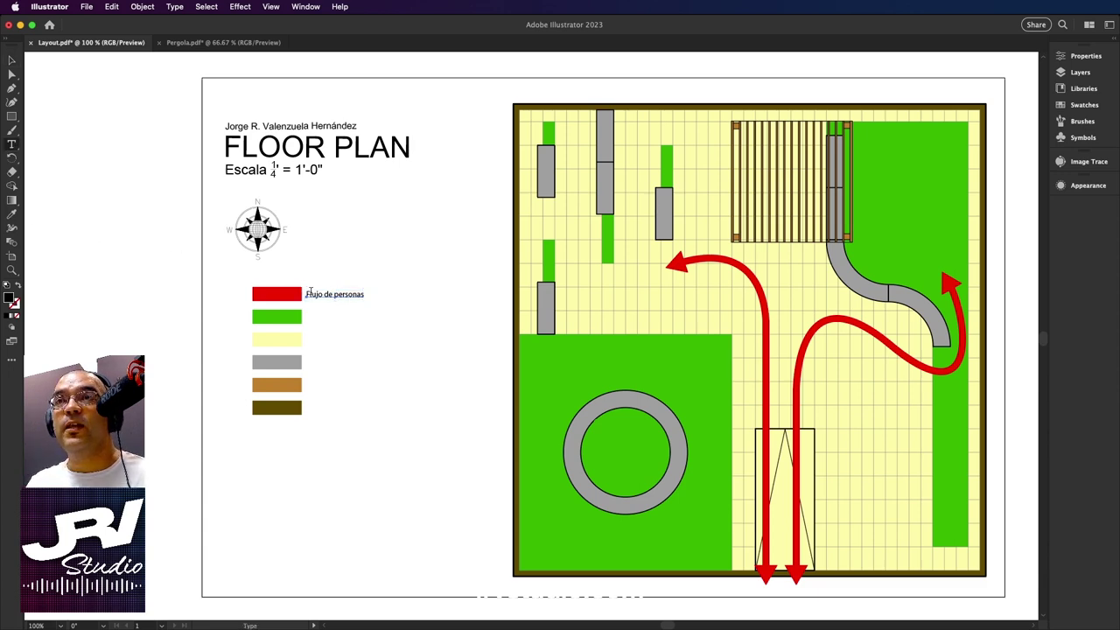
triple_click(312, 294)
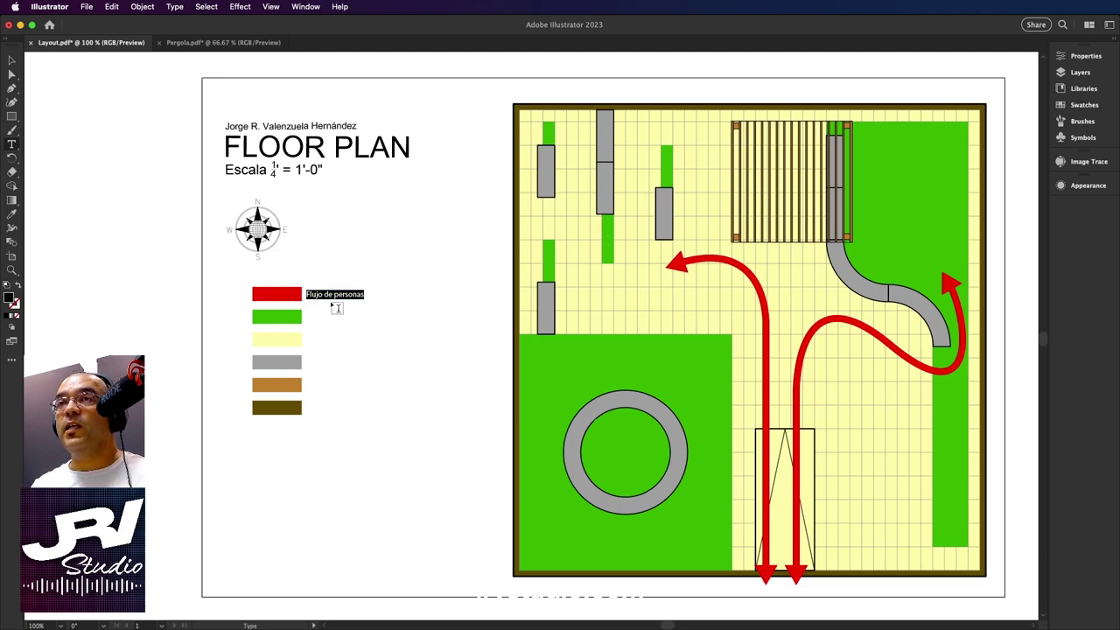
Set the 'Flujo de personas' label to Helvetica Neue, Bold style, 15 pt.
click(1083, 56)
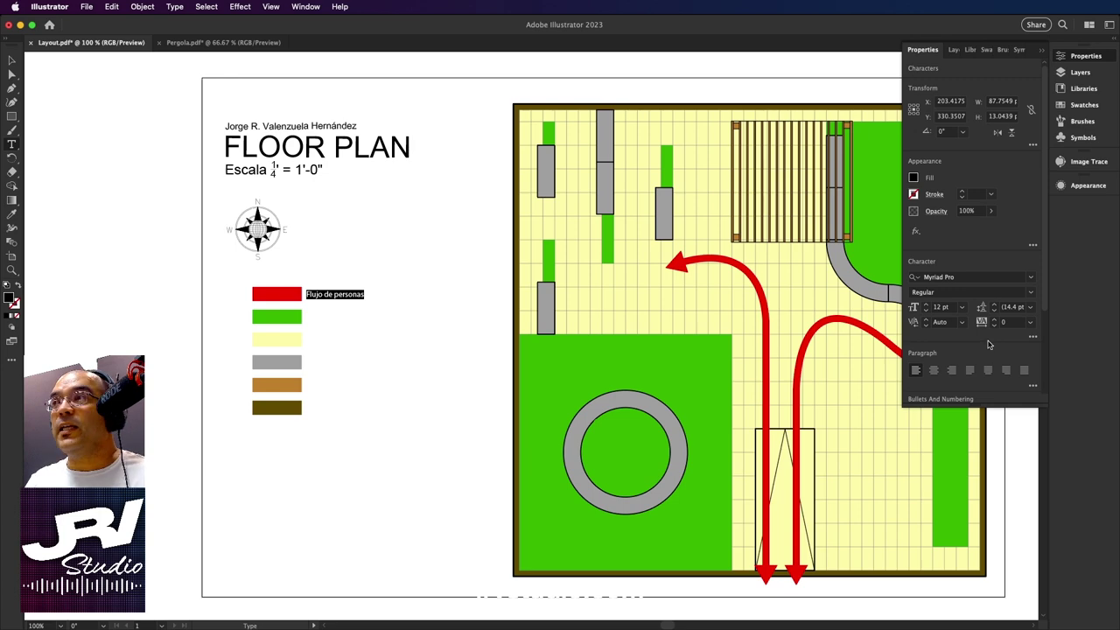
click(973, 276)
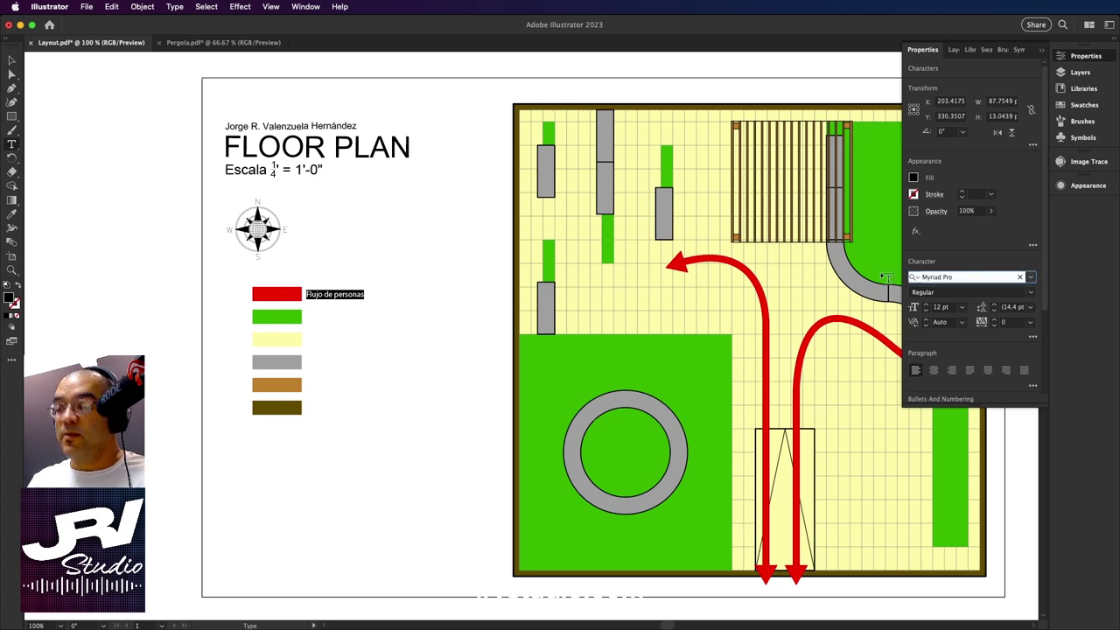
key(shift+Home)
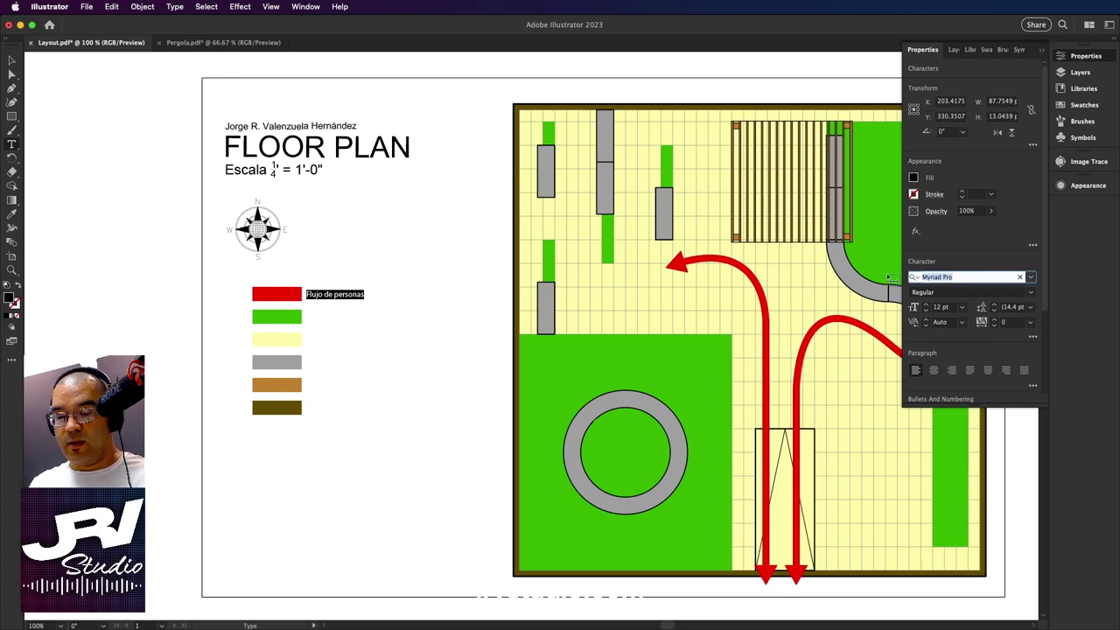
text(Helvetica)
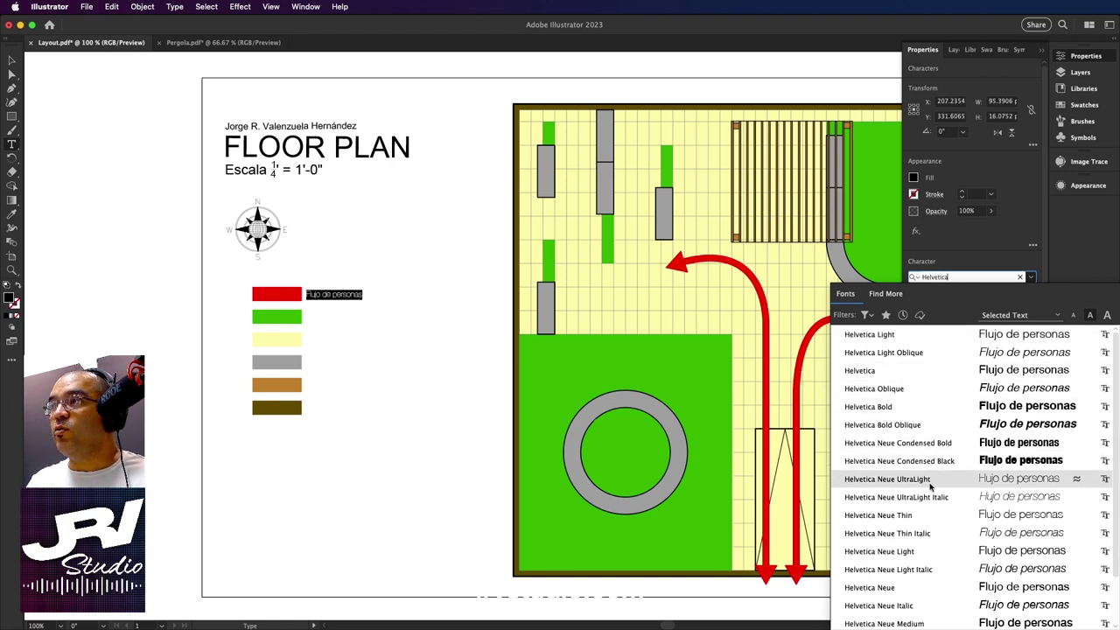
scroll(929, 509, down, 1)
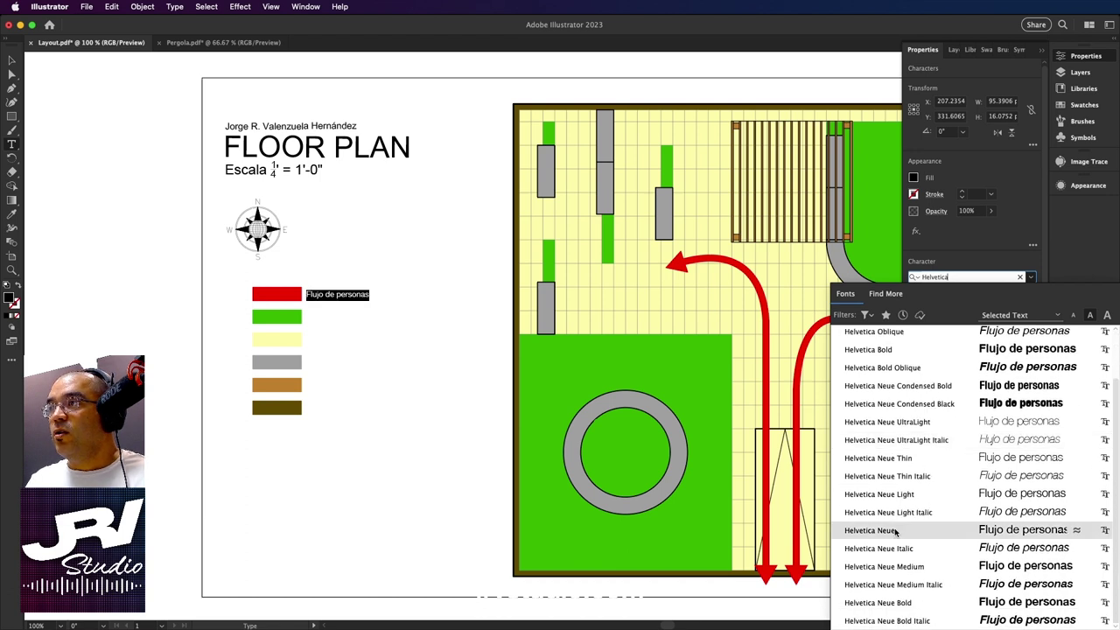
click(895, 530)
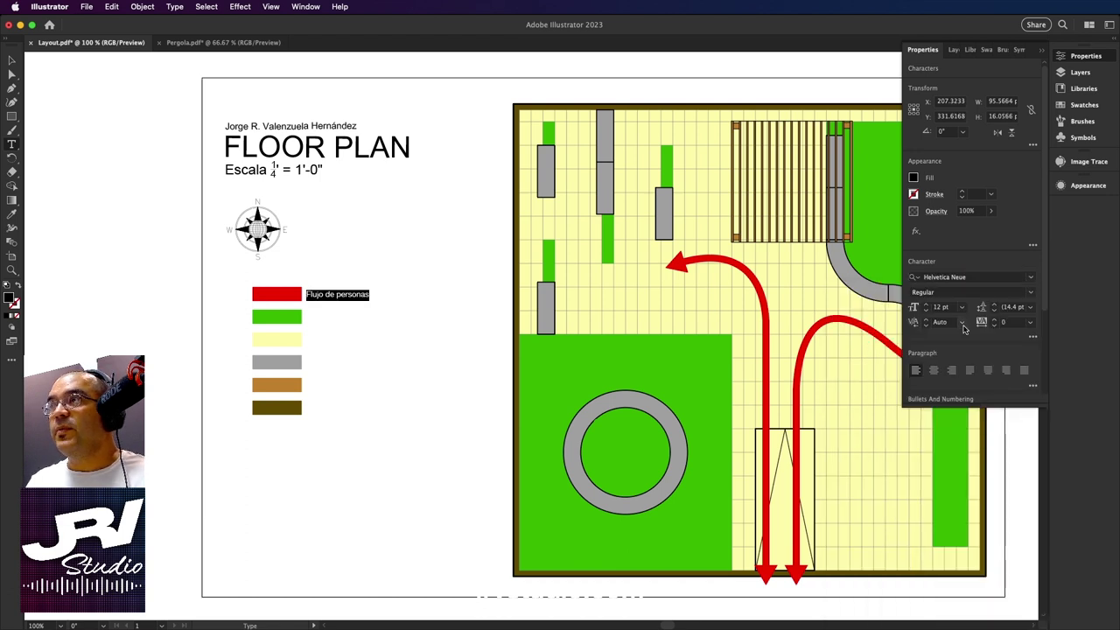
click(1030, 296)
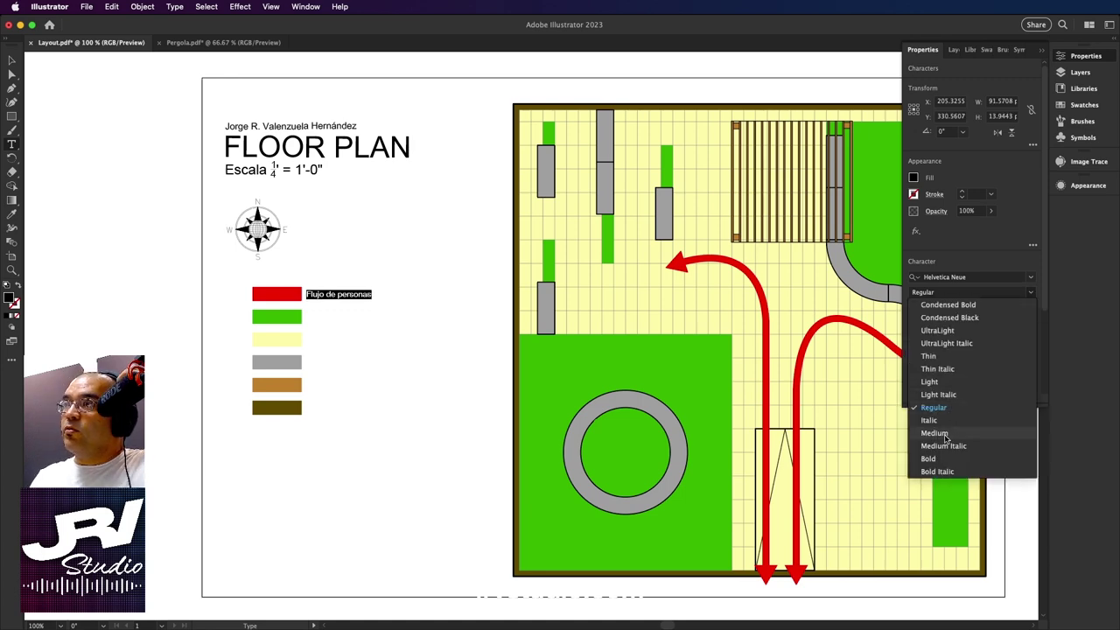
click(930, 458)
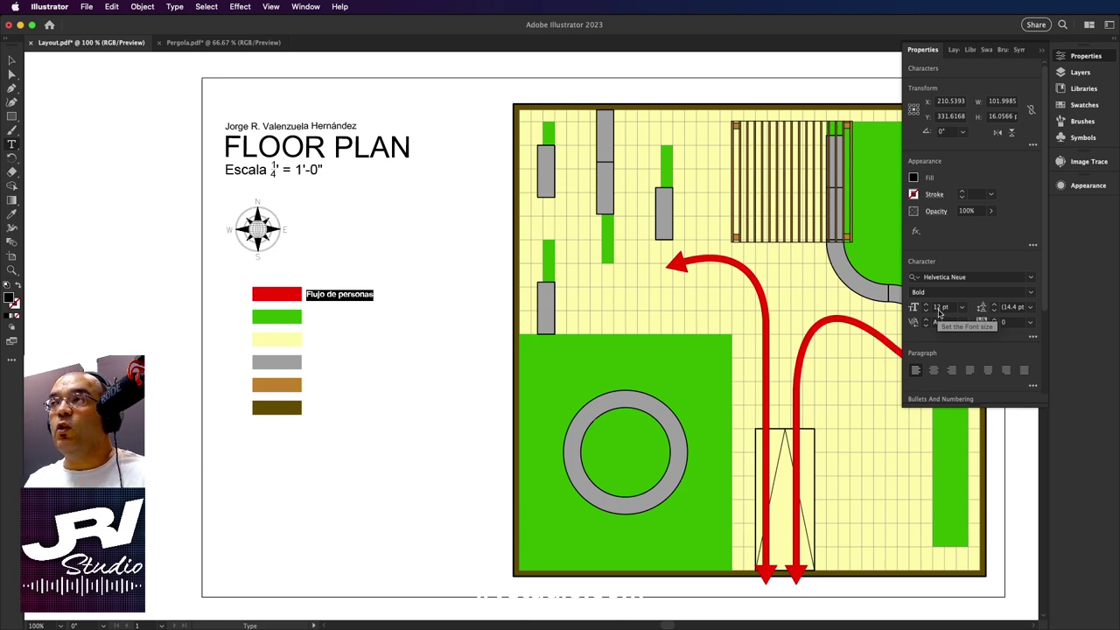
click(926, 304)
click(925, 303)
click(925, 303)
click(925, 303)
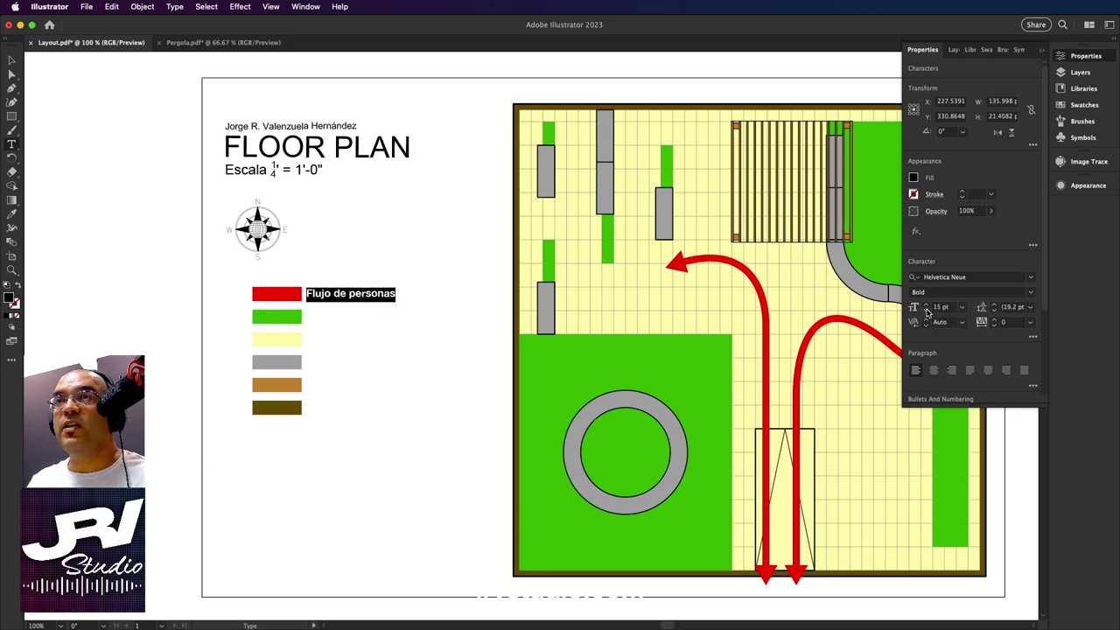
click(926, 311)
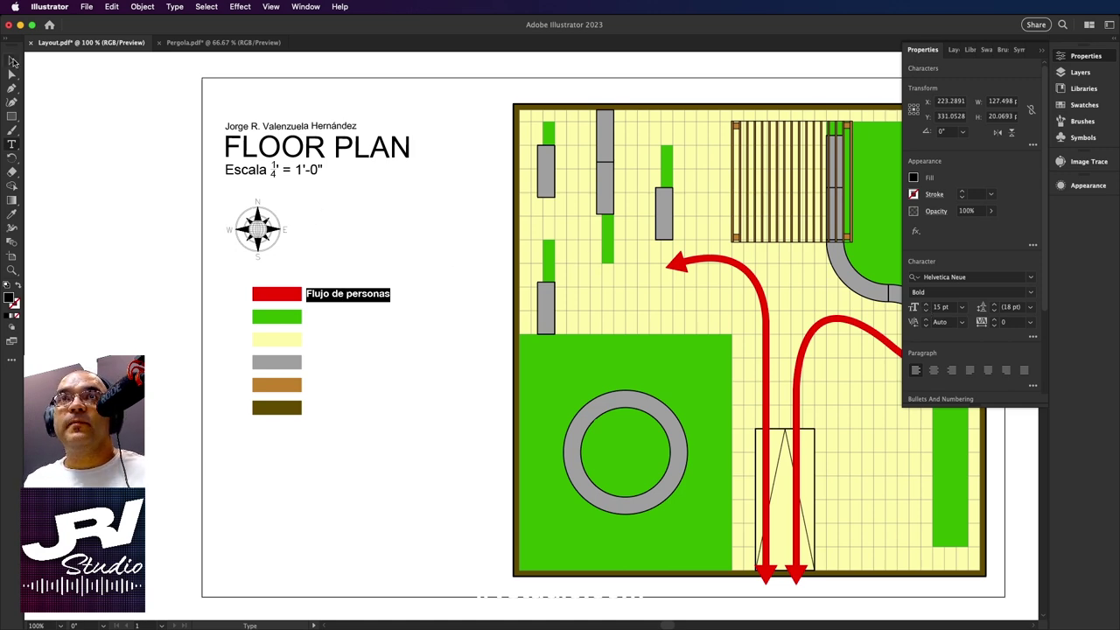
click(12, 60)
click(136, 195)
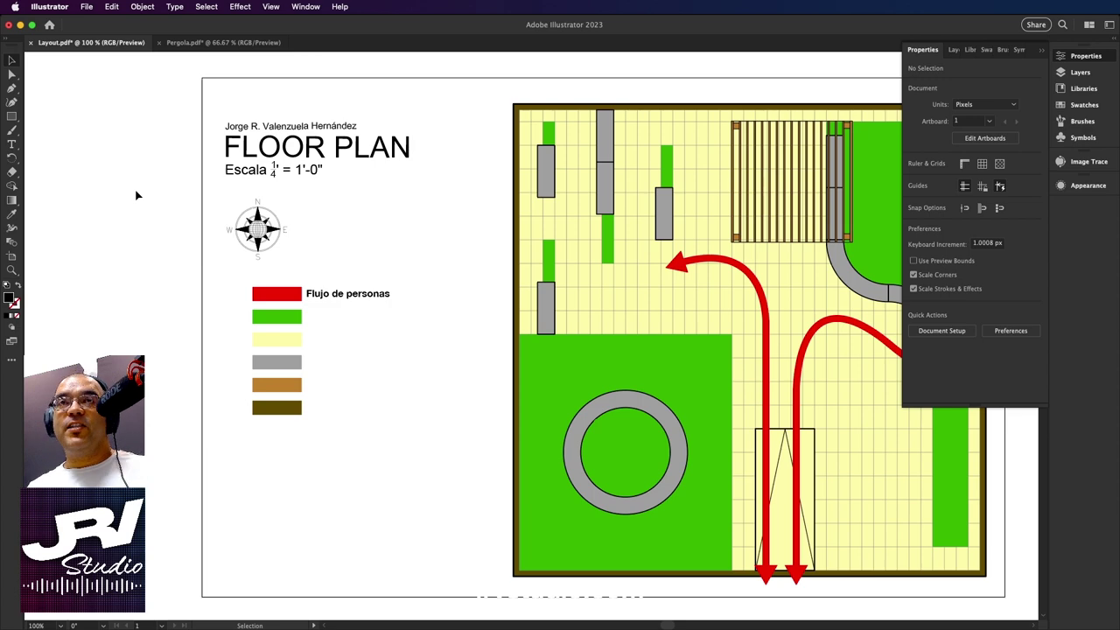
Copy the 'Flujo de personas' label beside the green swatch, repeating with Cmd+D down the legend.
key(super+equal)
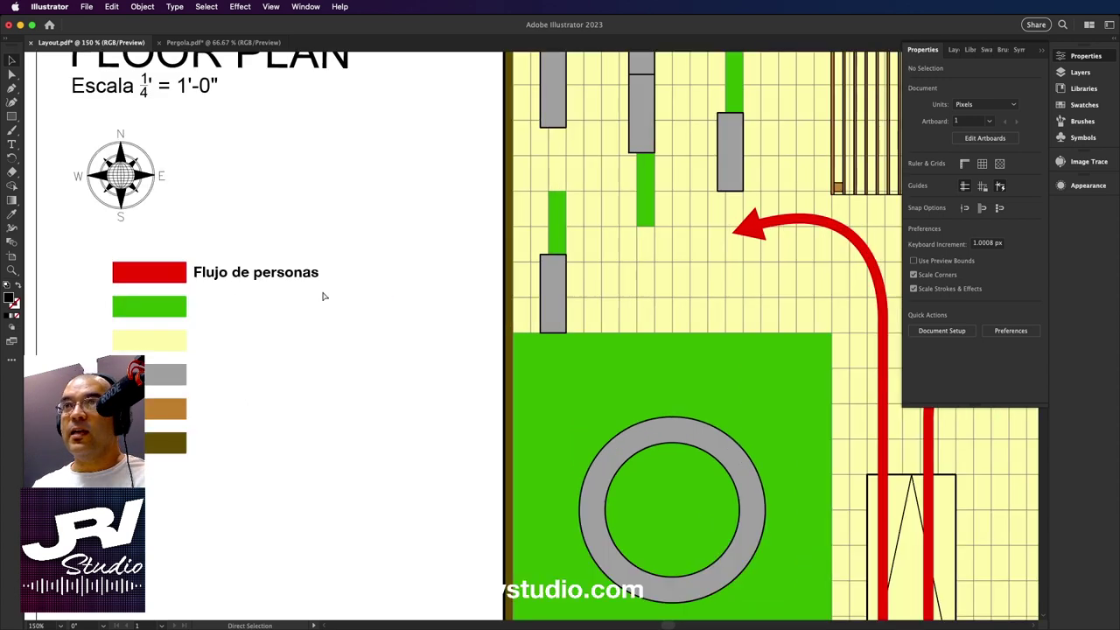
key(super+equal)
key(super+equal)
scroll(321, 295, left, 10)
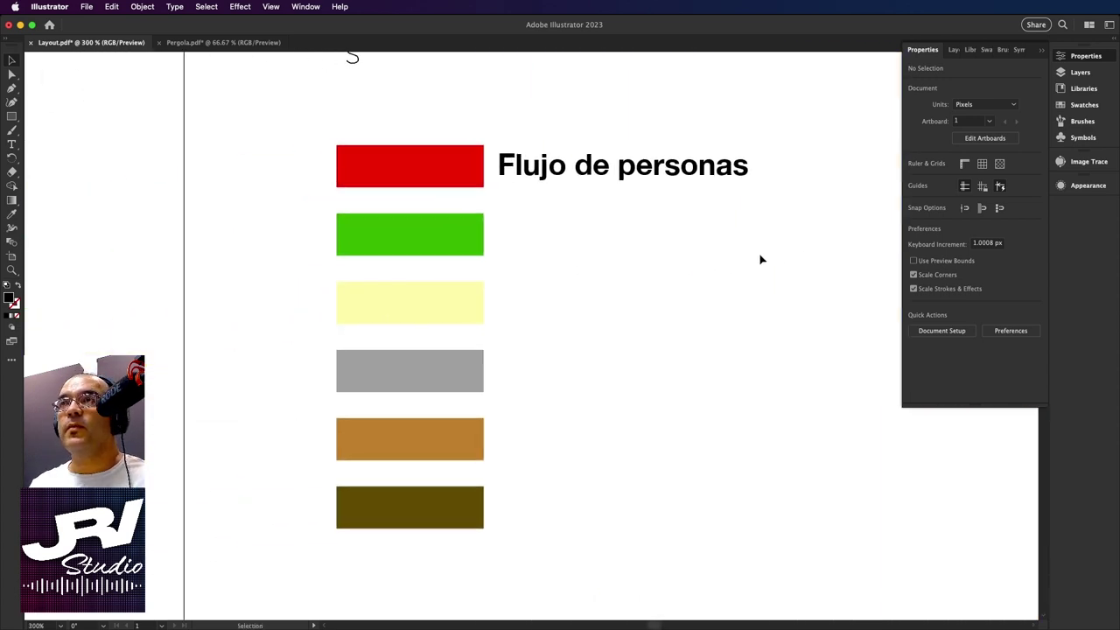
click(582, 171)
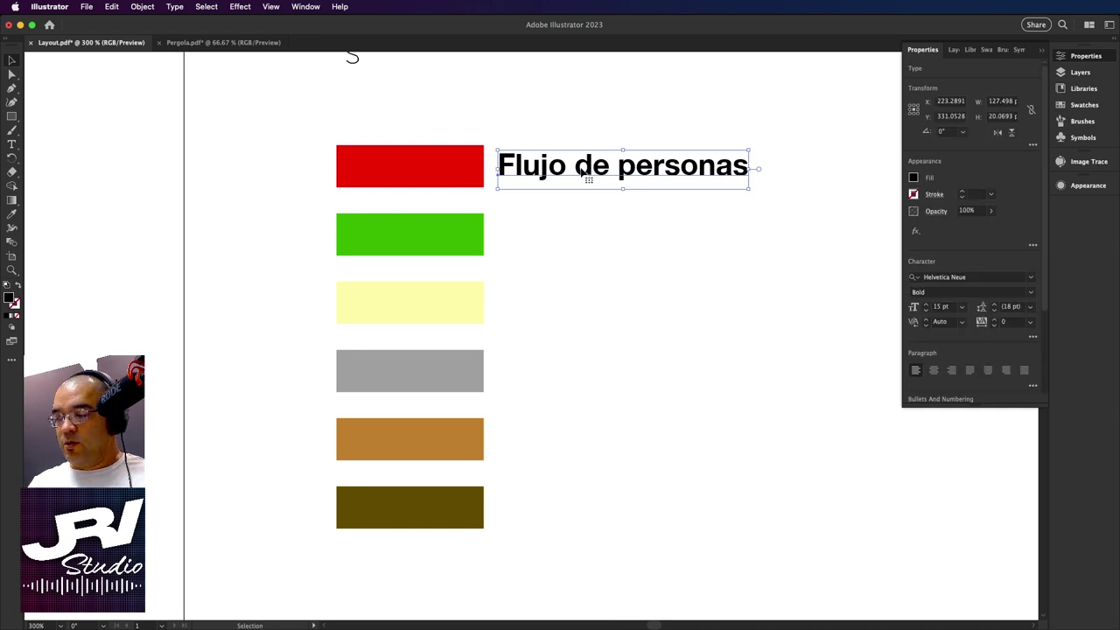
key(Left)
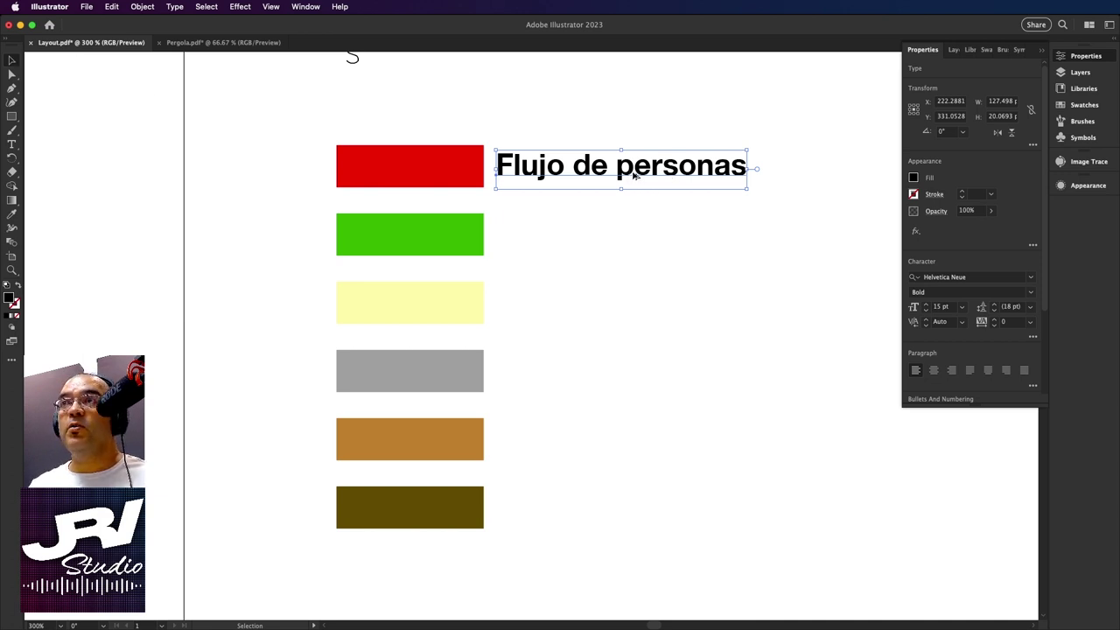
drag(633, 175, 624, 240)
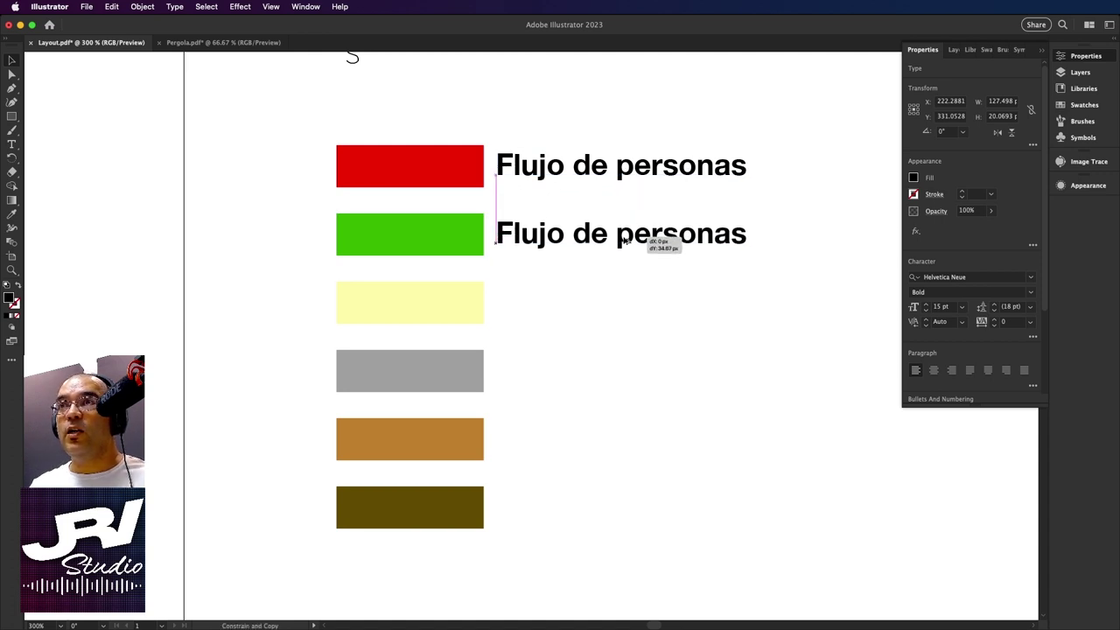
drag(622, 238, 623, 240)
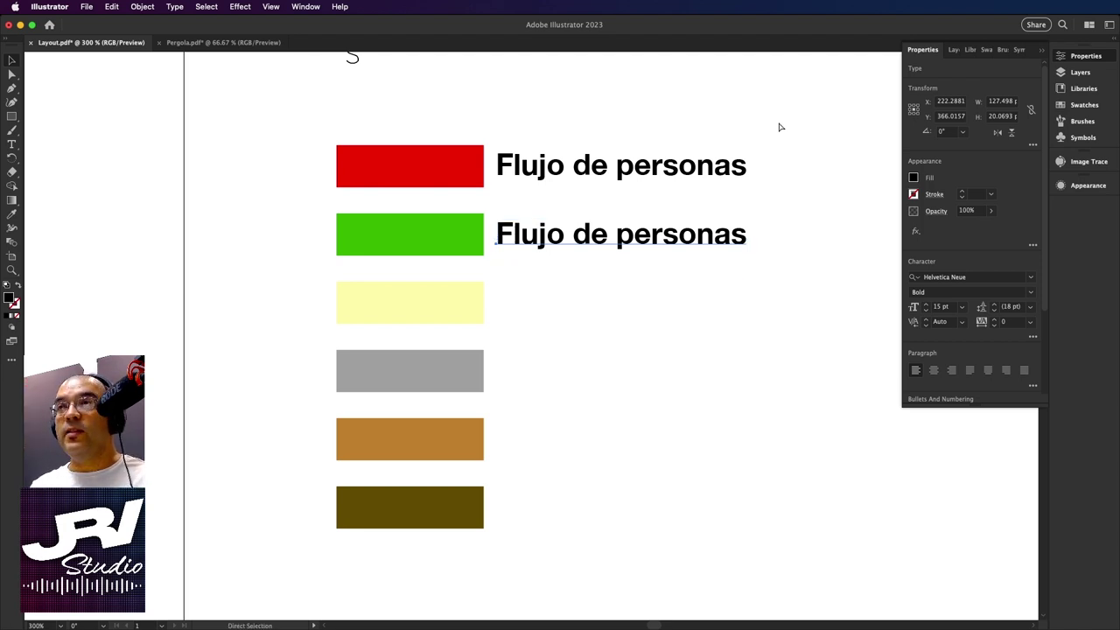
key(super+d)
key(super+d)
key(super+d)
key(super+d)
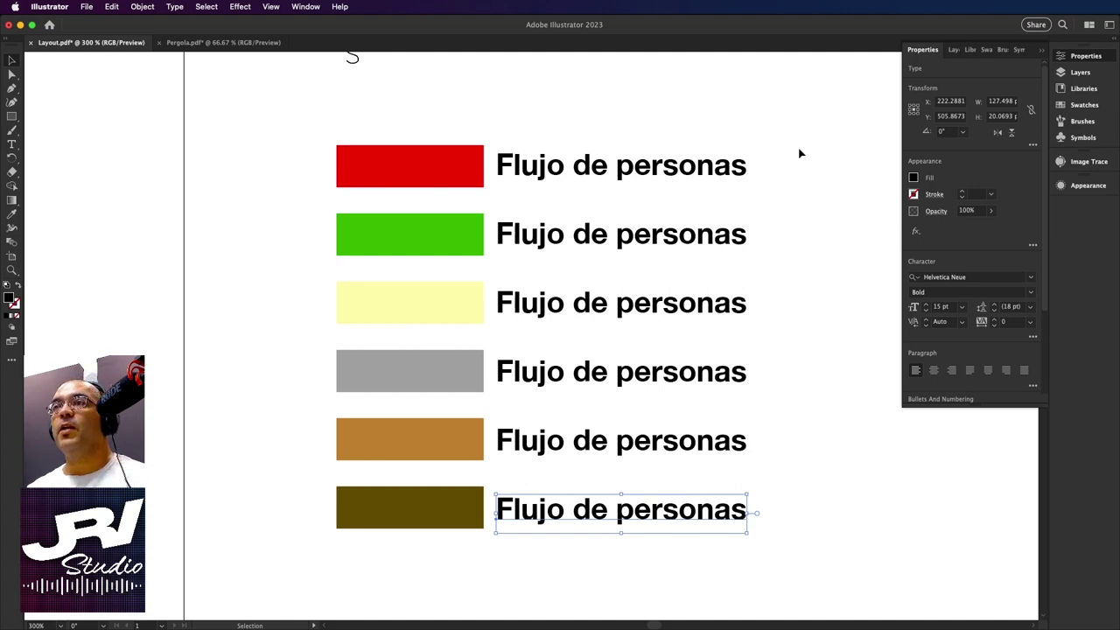
Retype the second and third legend labels as Grama and Adoquines.
double_click(527, 242)
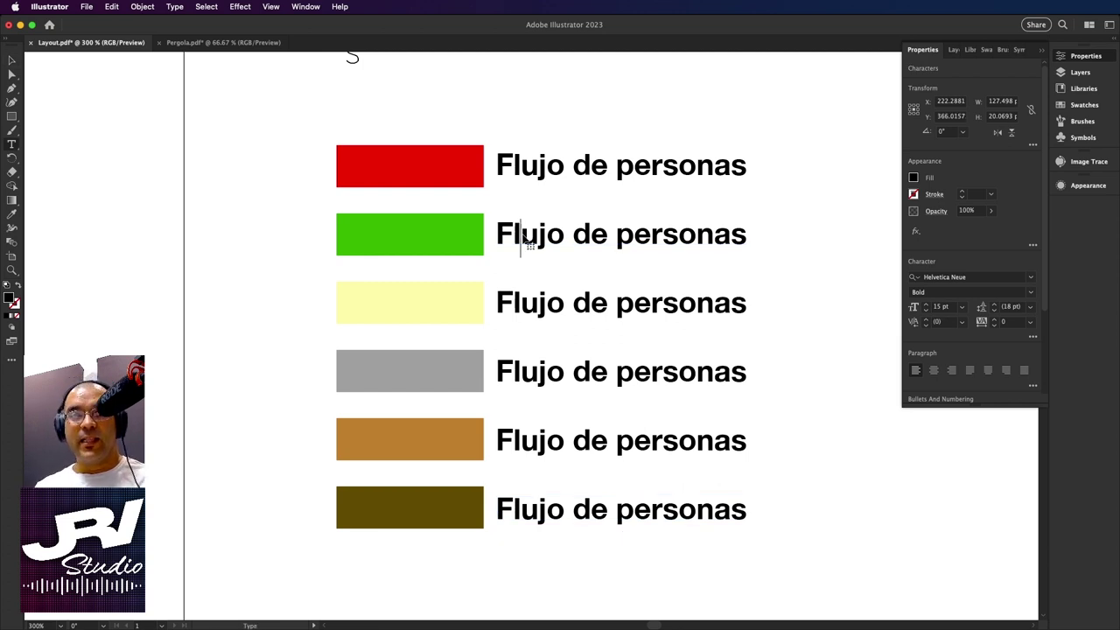
triple_click(522, 232)
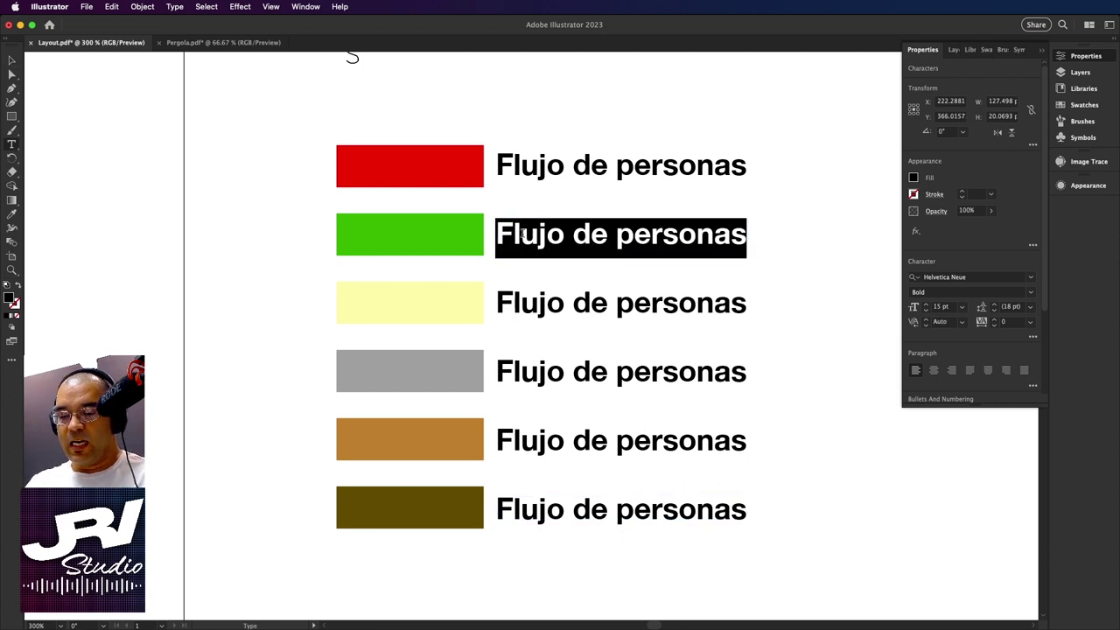
text(Grama)
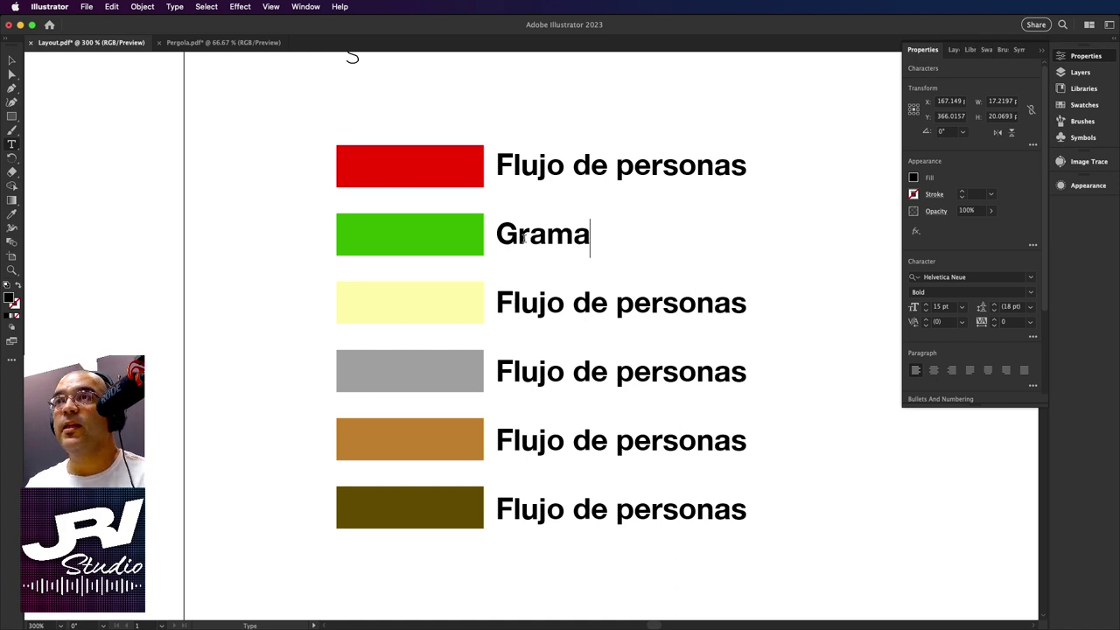
click(503, 302)
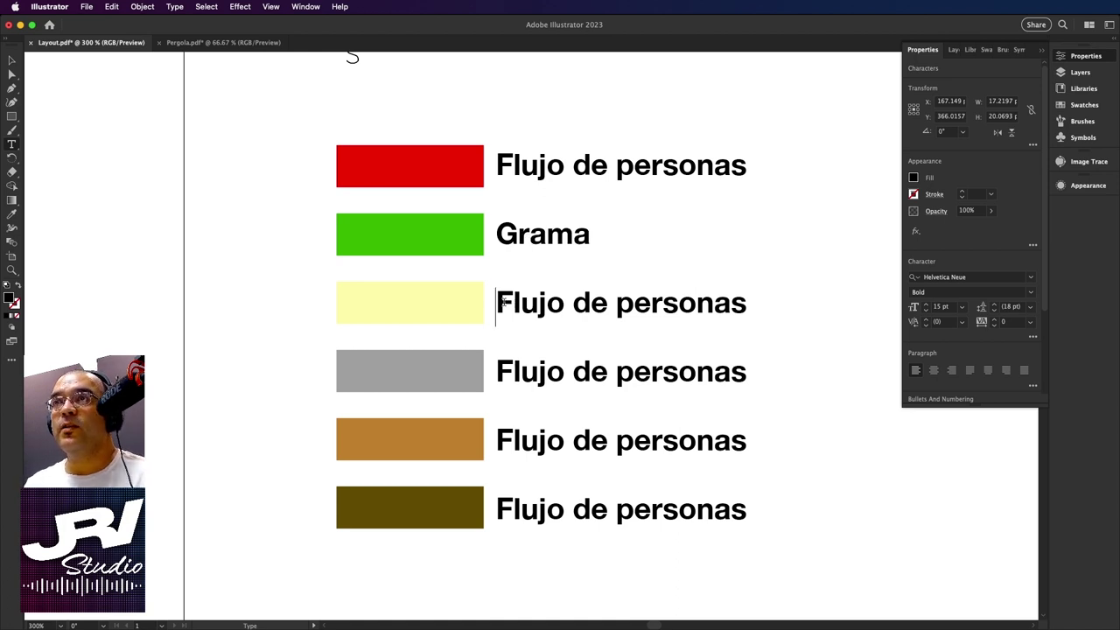
triple_click(503, 302)
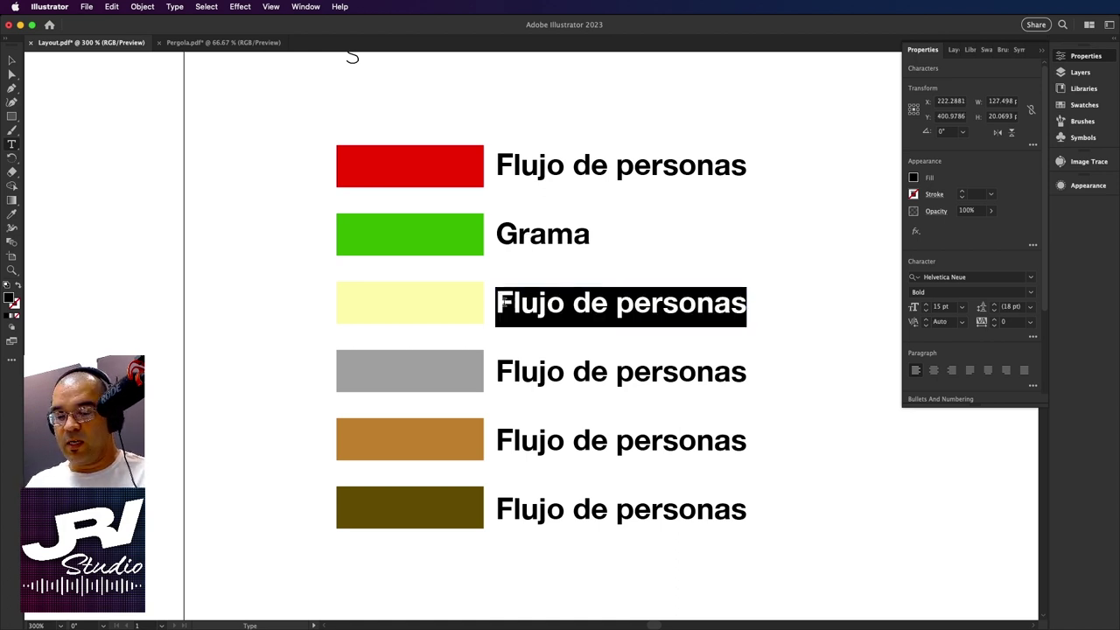
text(Adoquines)
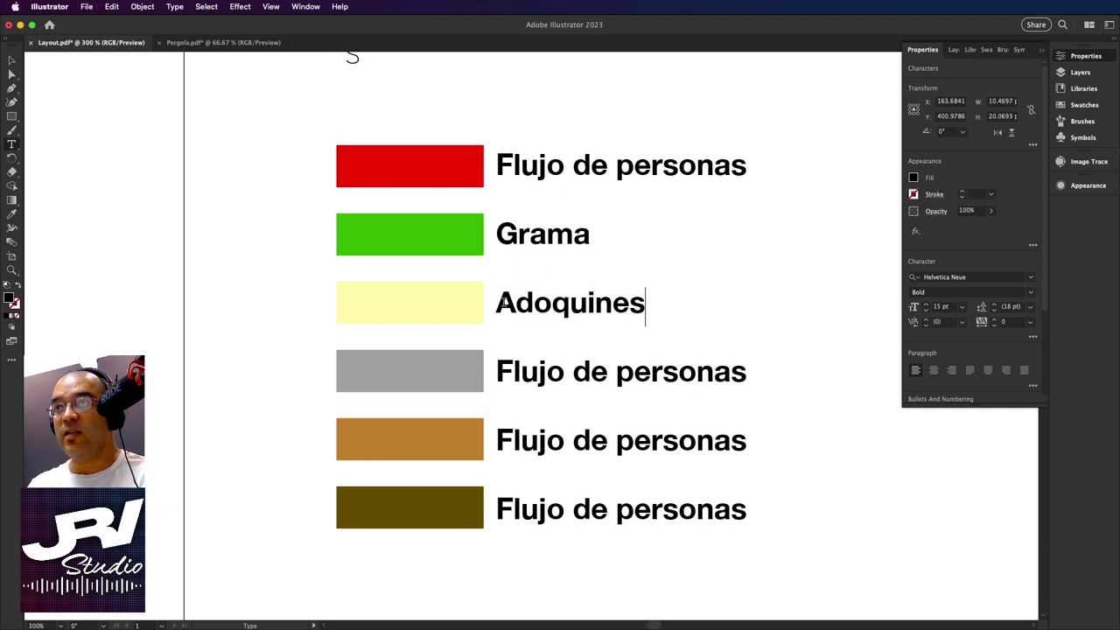
Retype the fourth, fifth and sixth legend labels as Bancos, Pérgola and Ground, then deselect.
triple_click(507, 371)
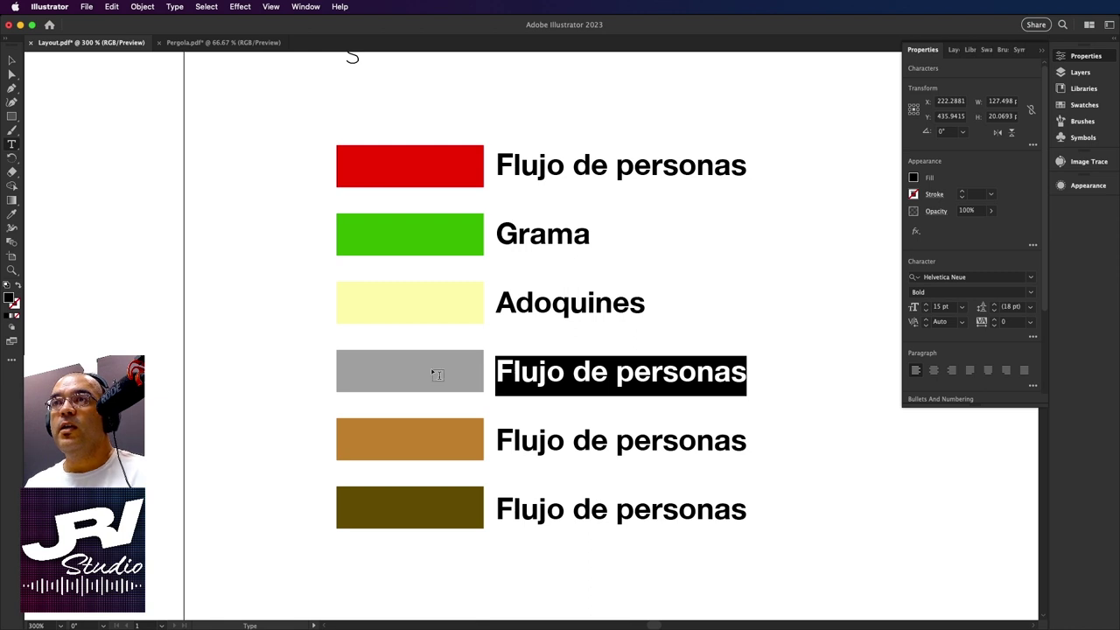
text(B)
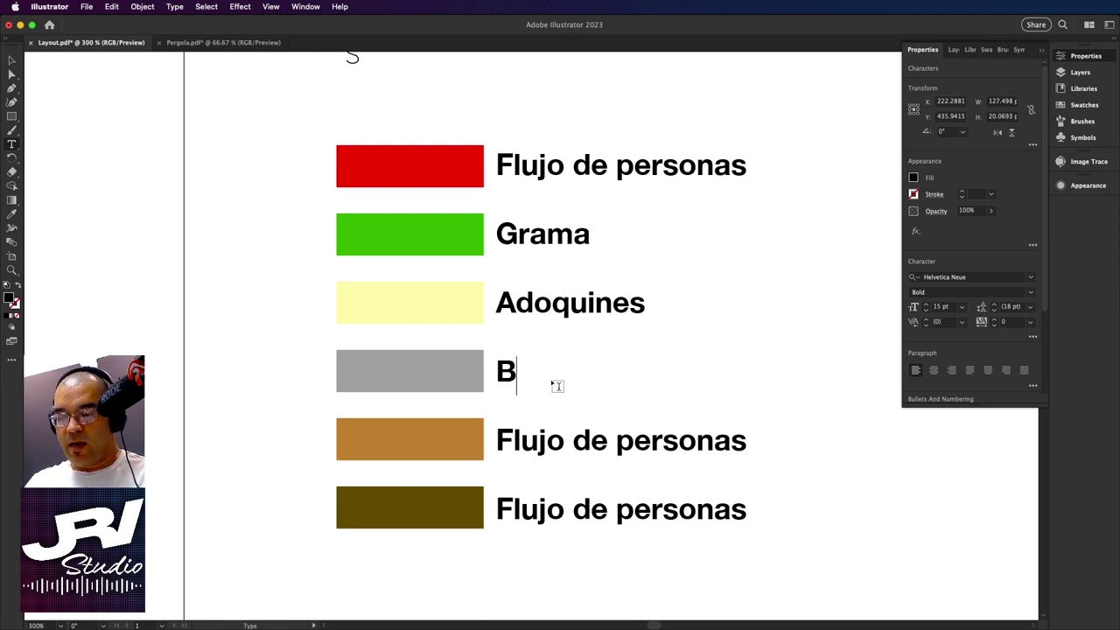
text(ancos)
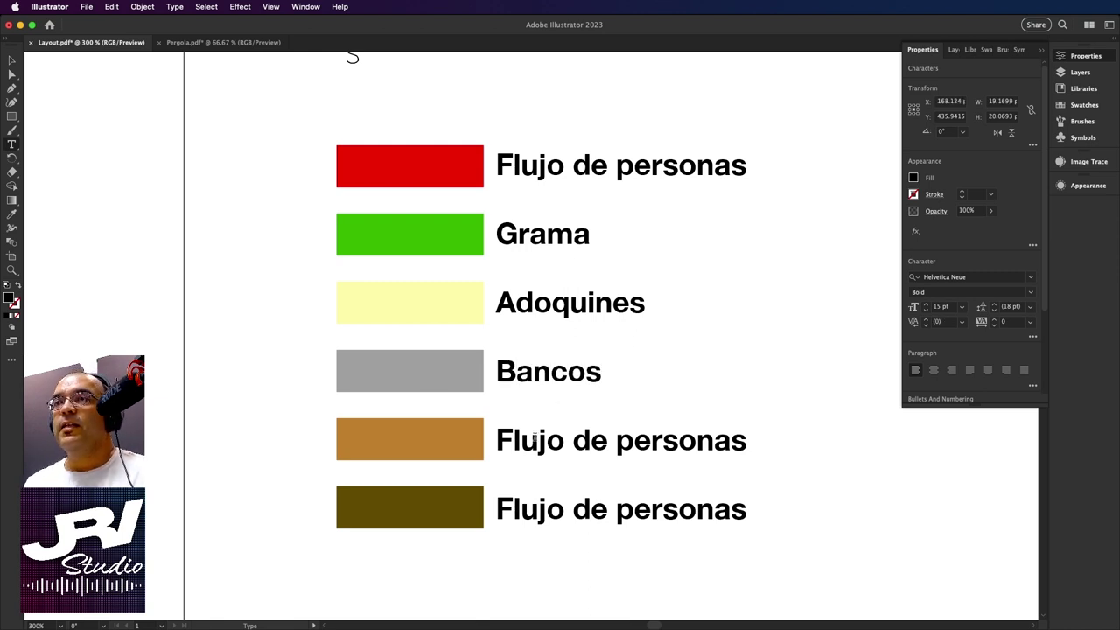
triple_click(534, 438)
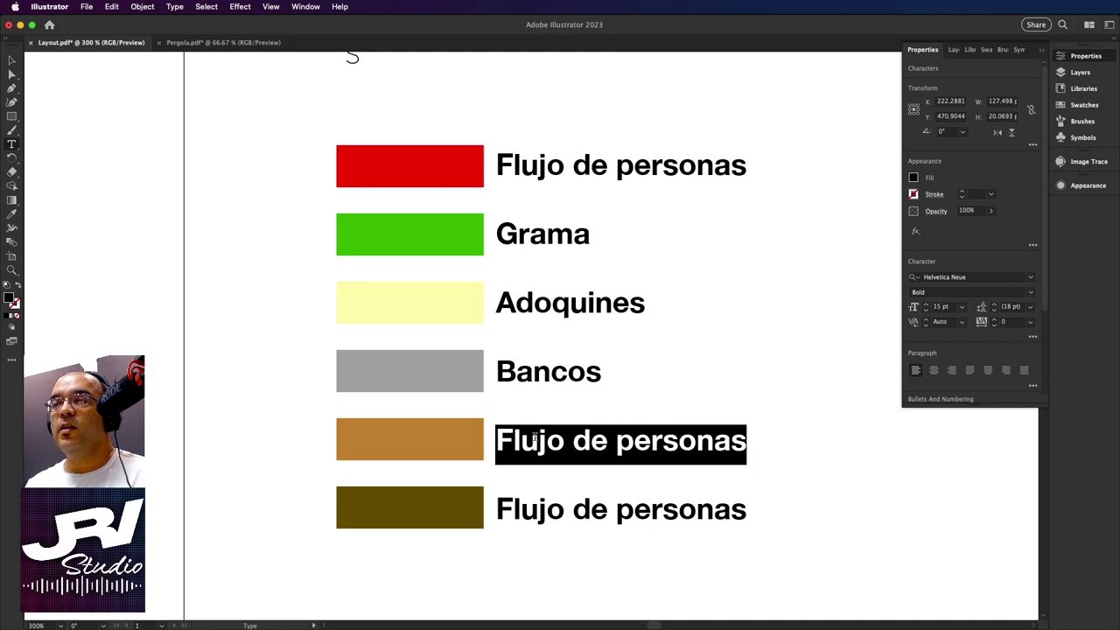
text(Pé)
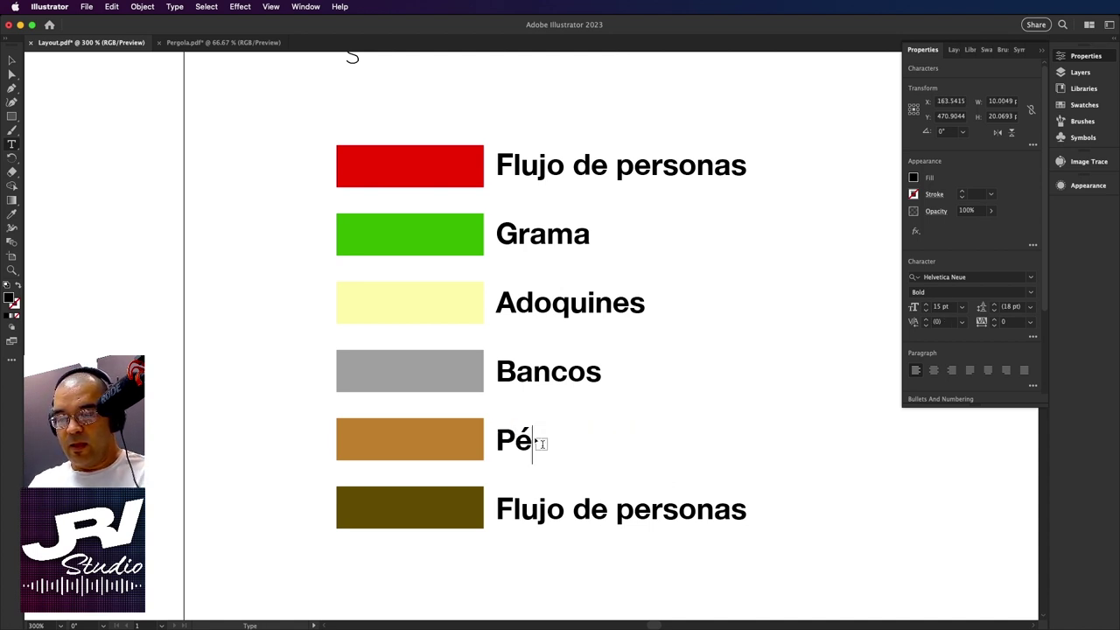
text(rgola)
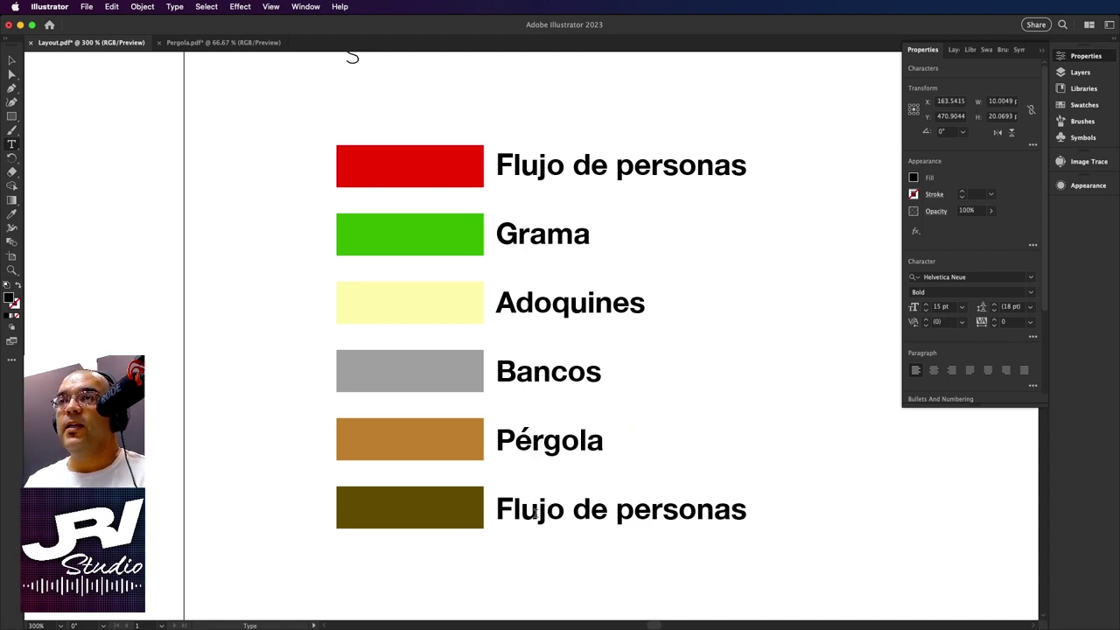
triple_click(534, 510)
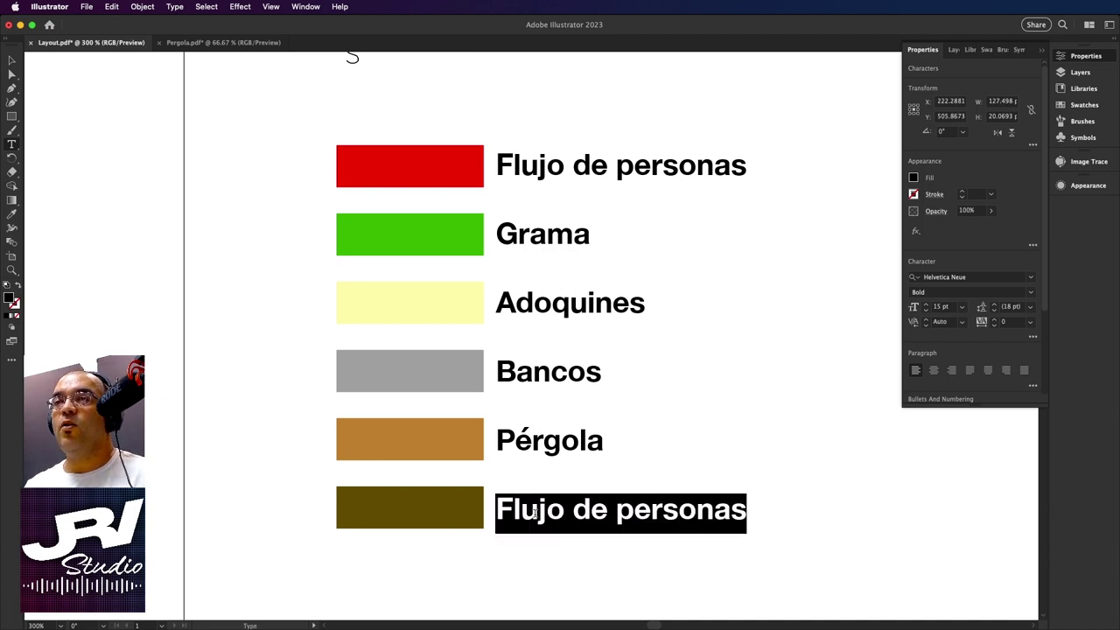
text(Gro)
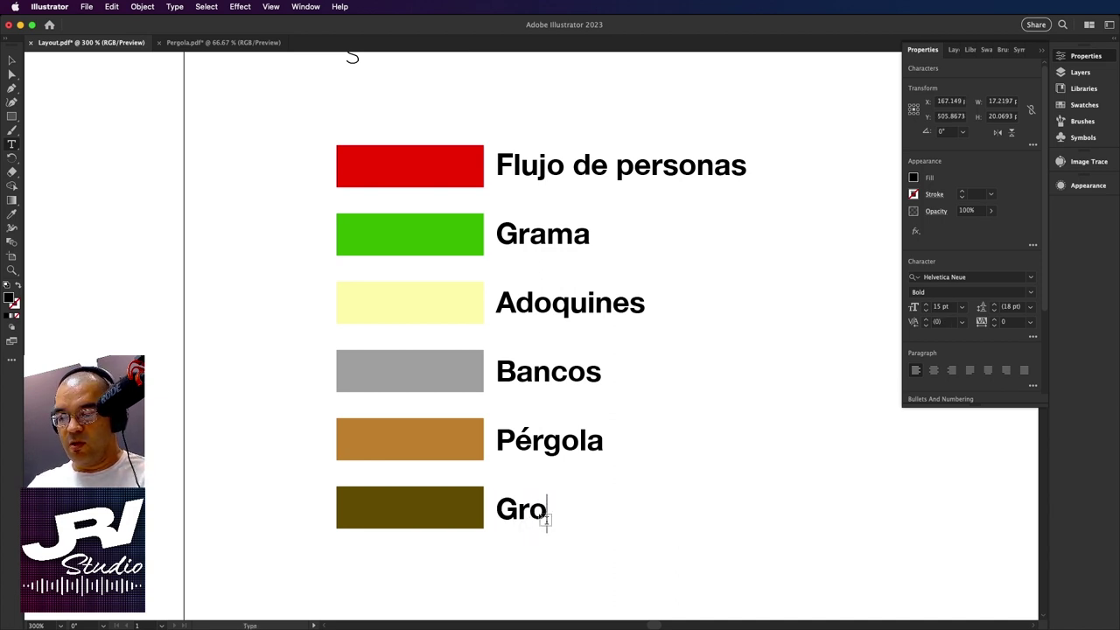
text(und)
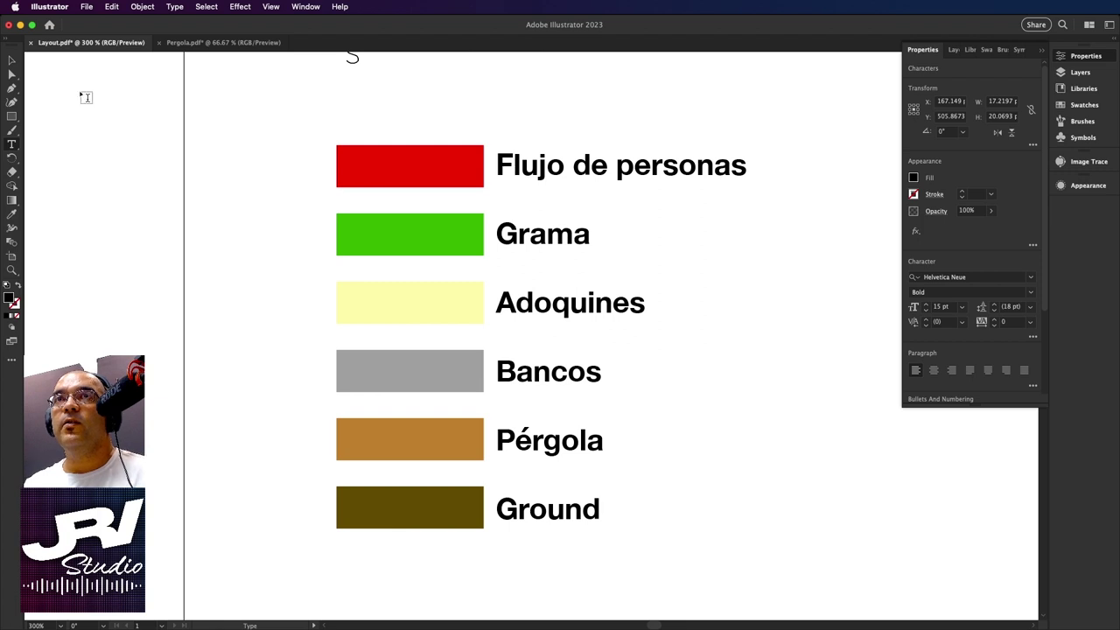
click(13, 61)
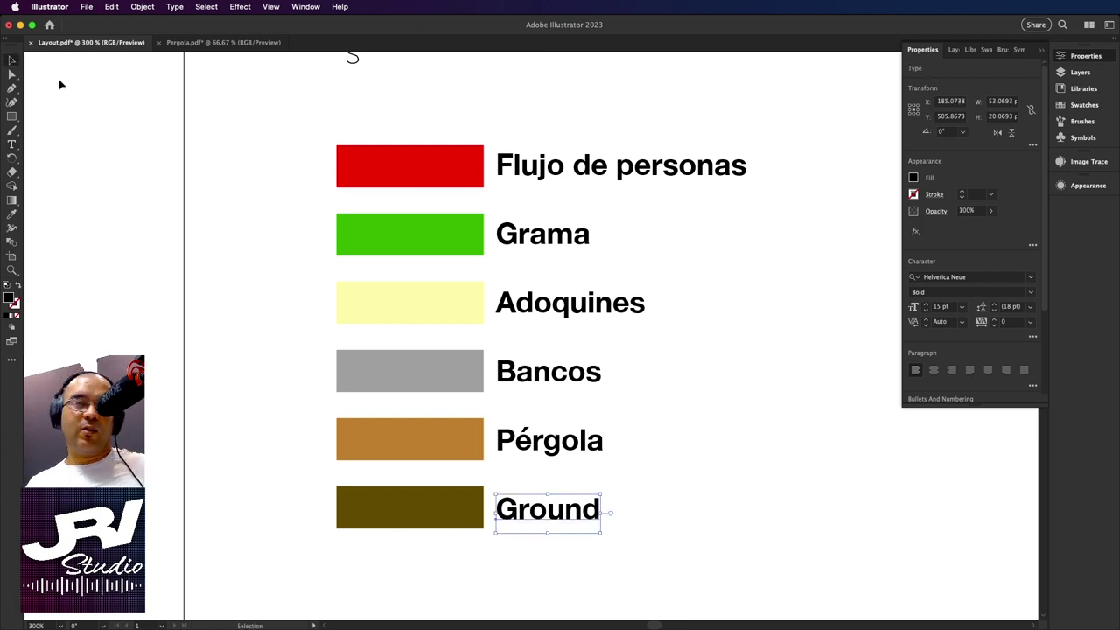
click(87, 120)
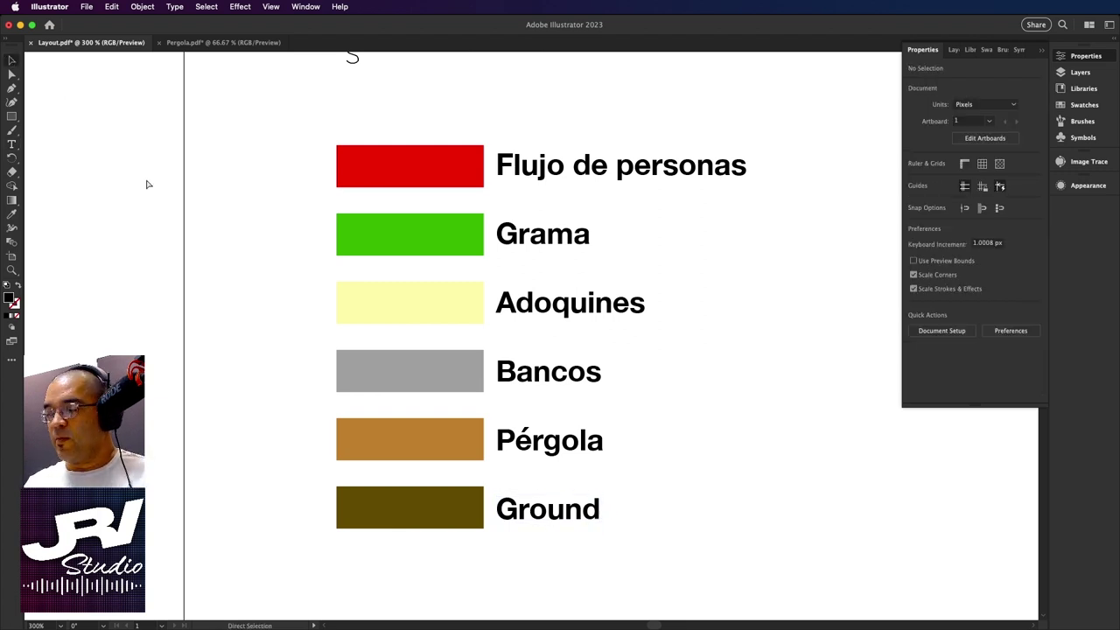
Zoom out to the full plan and type an 'Árbol adulto' label below the legend.
key(ctrl+minus)
key(ctrl+minus)
key(ctrl+minus)
key(ctrl+minus)
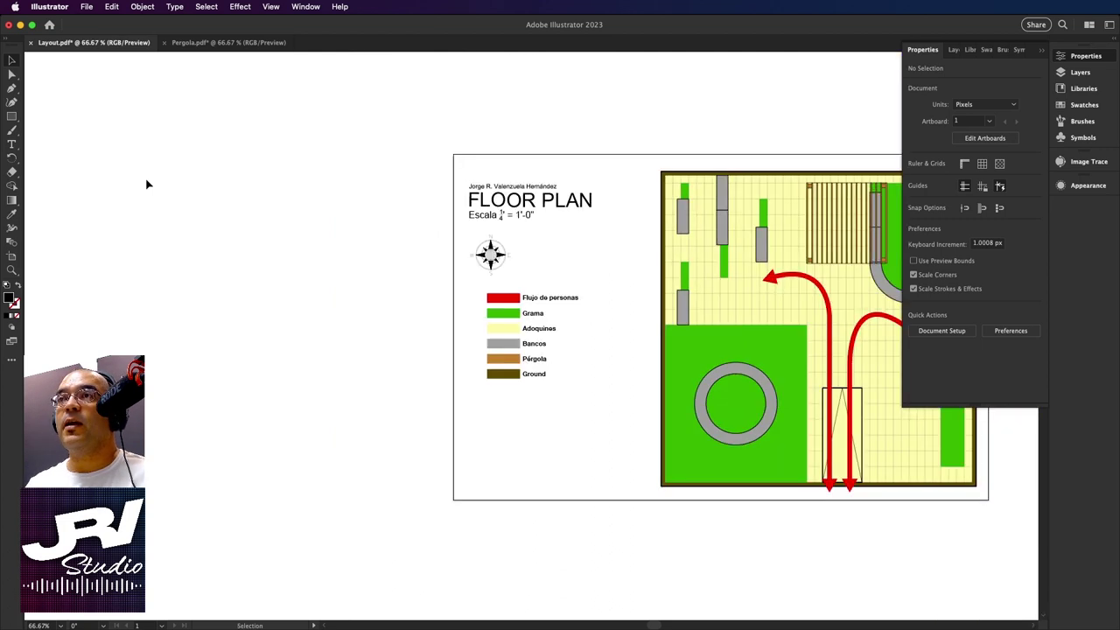
drag(486, 276, 254, 282)
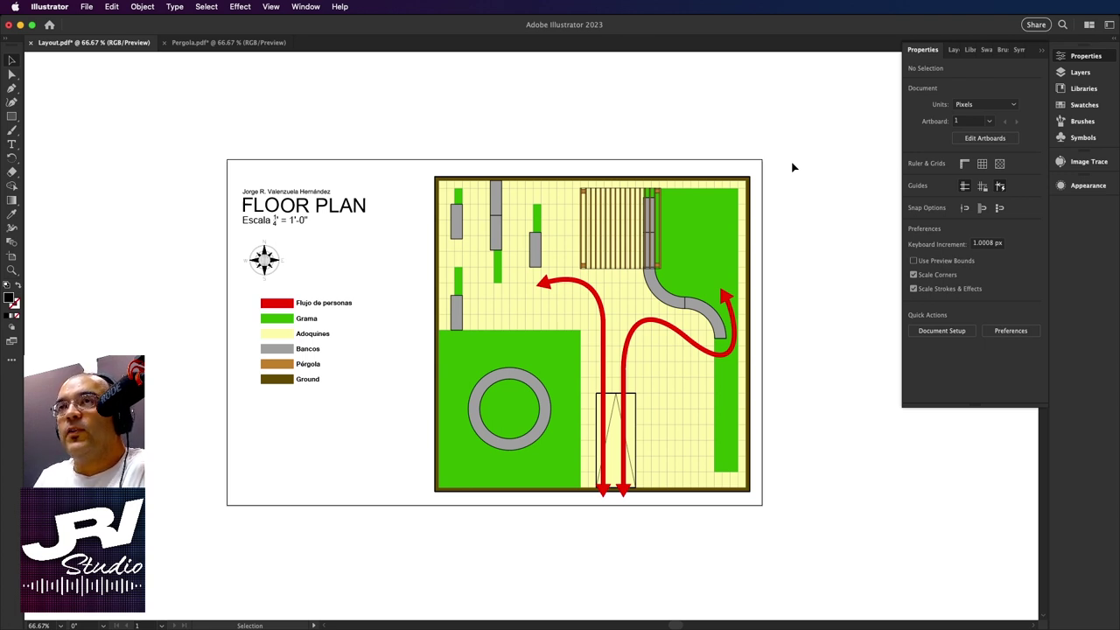
click(12, 144)
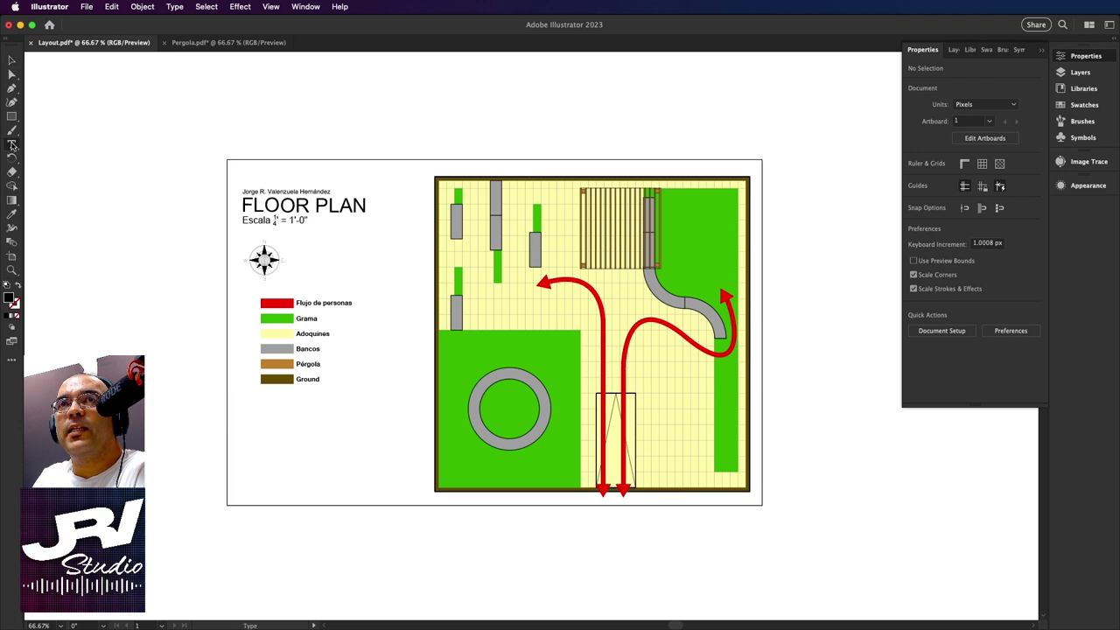
click(264, 440)
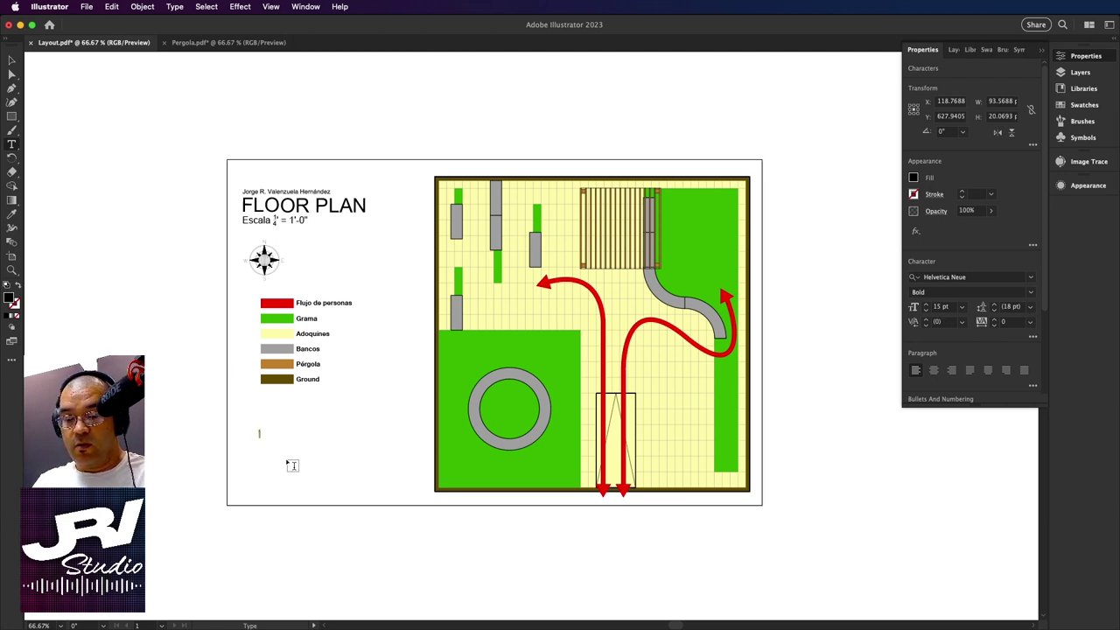
text(Árt)
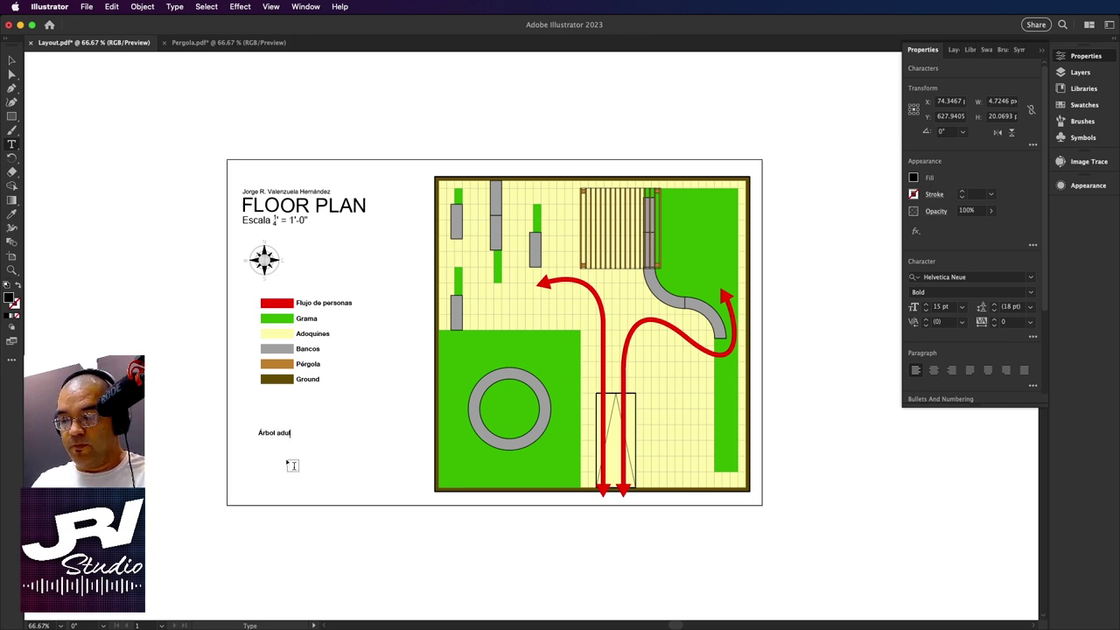
text(to)
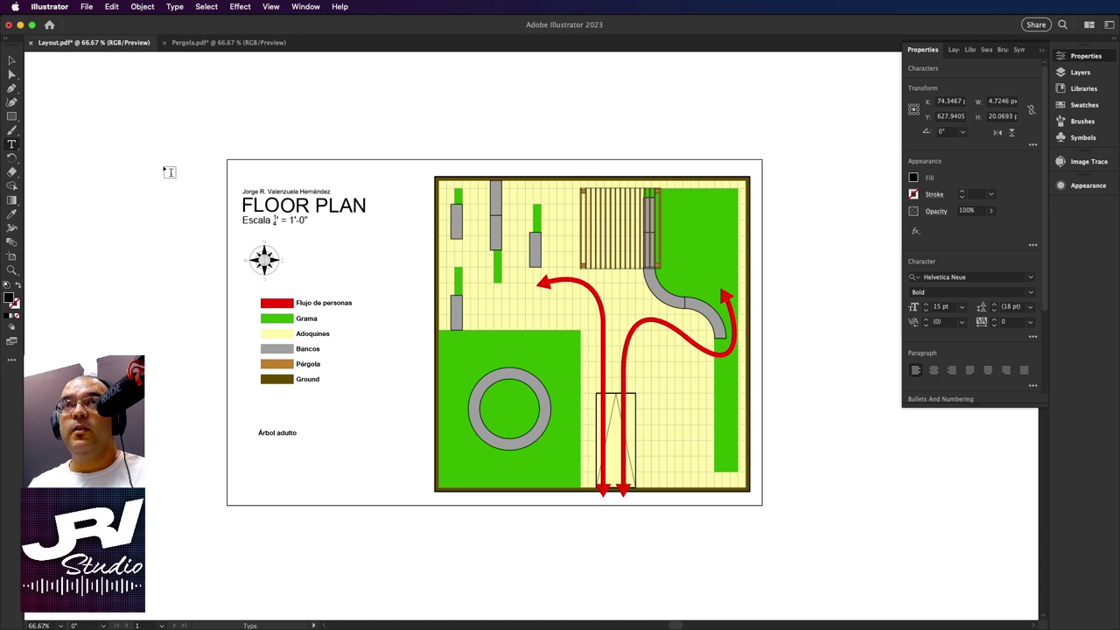
key(Escape)
Move 'Árbol adulto' into the grey ring tree and add an 'Árbol joven' copy on the upper-right lawn.
drag(280, 432, 517, 413)
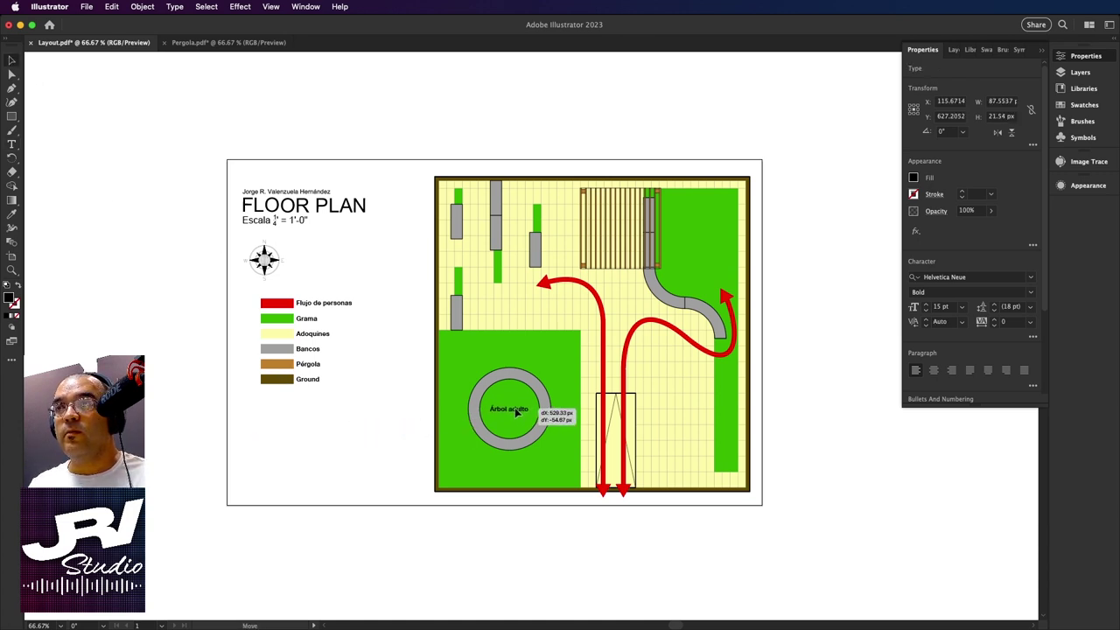
click(364, 426)
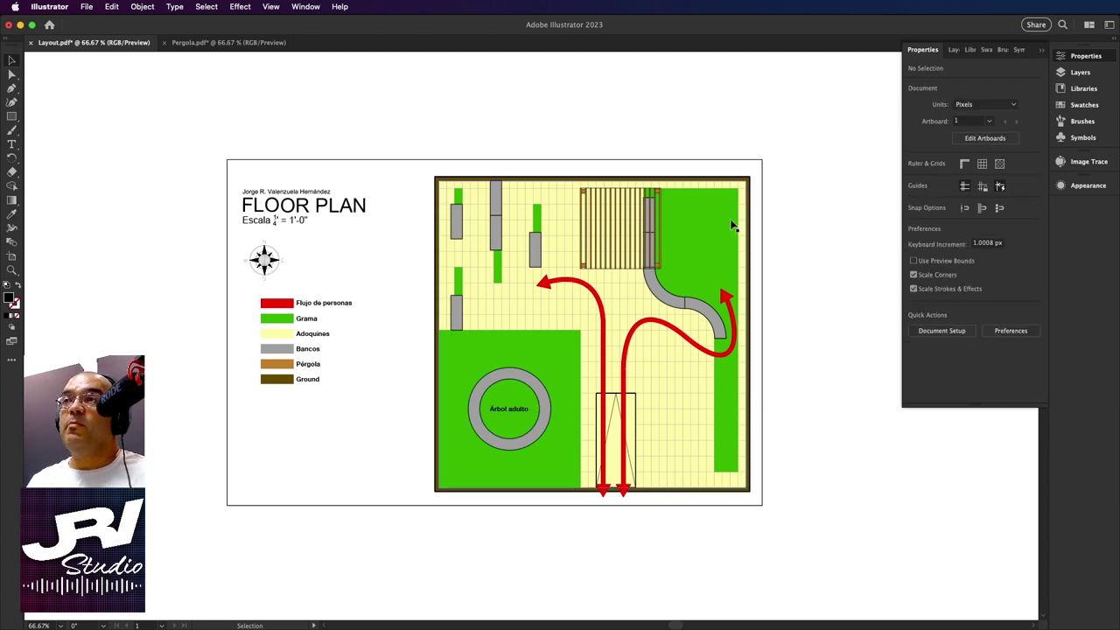
click(517, 416)
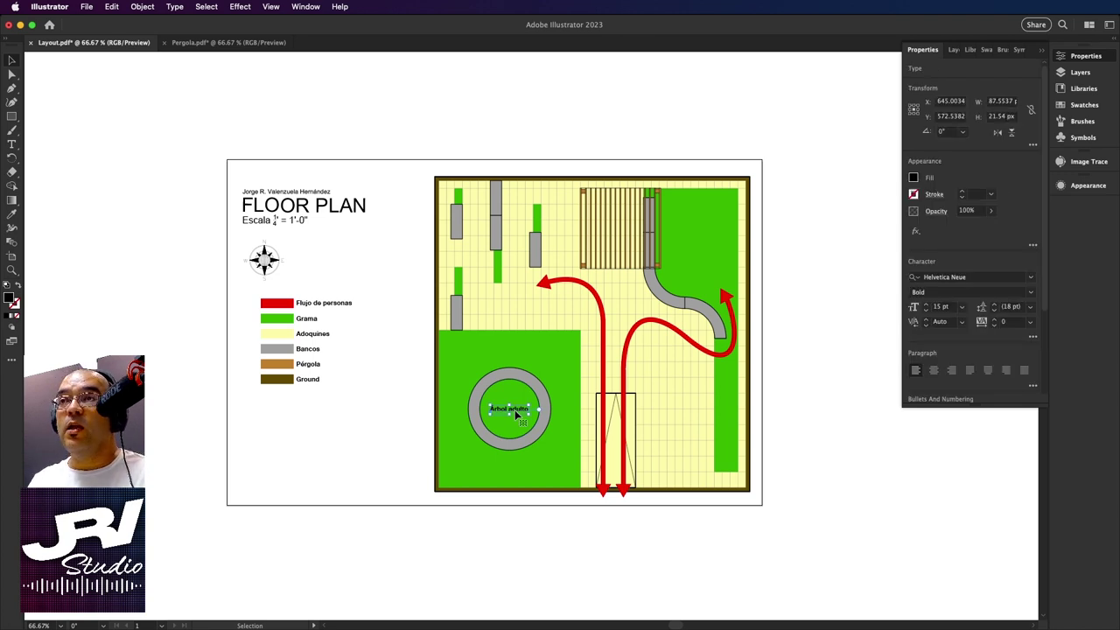
drag(517, 417, 718, 207)
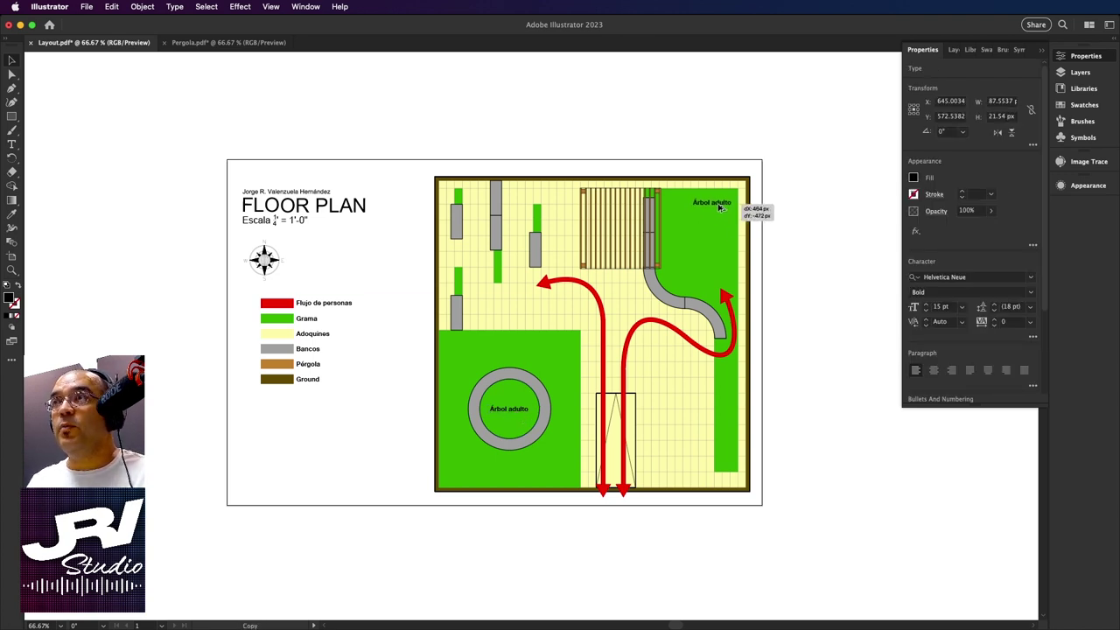
key(t)
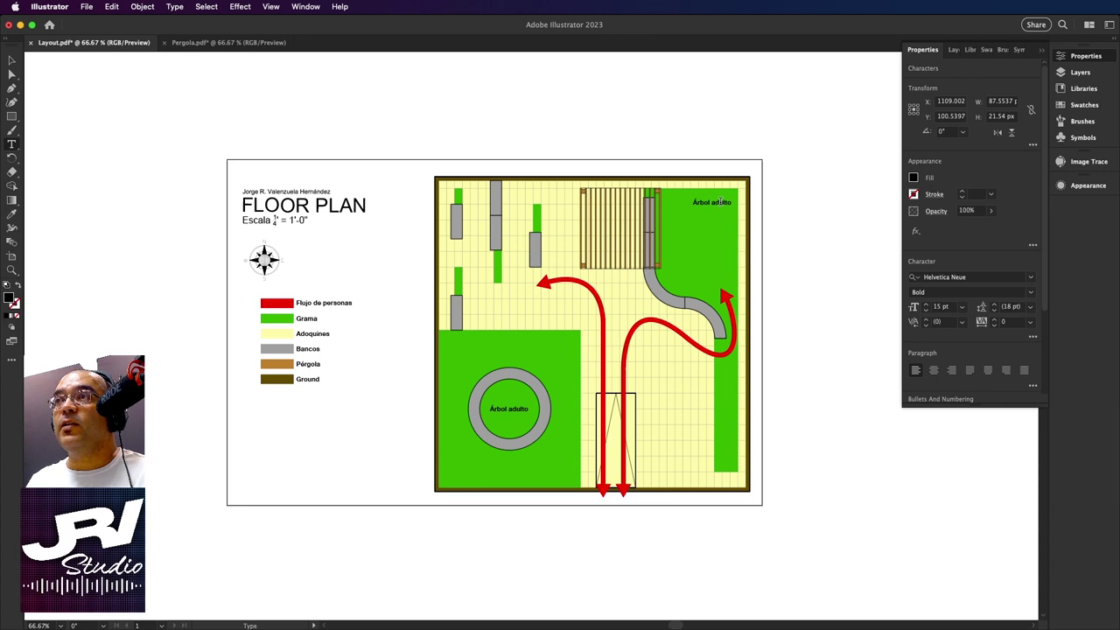
double_click(720, 202)
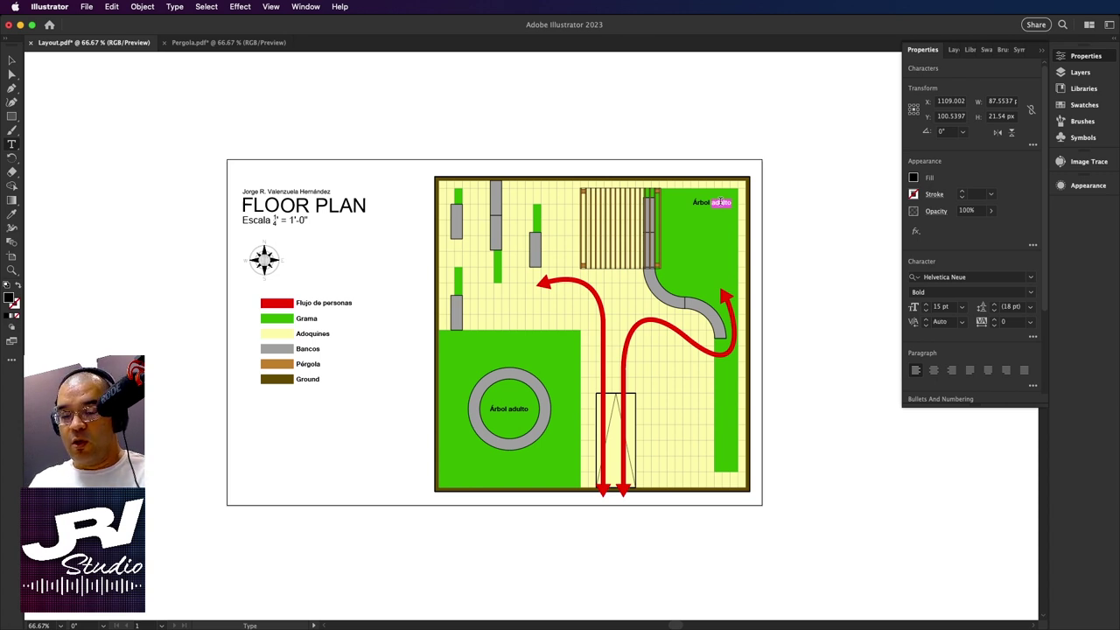
text(joven)
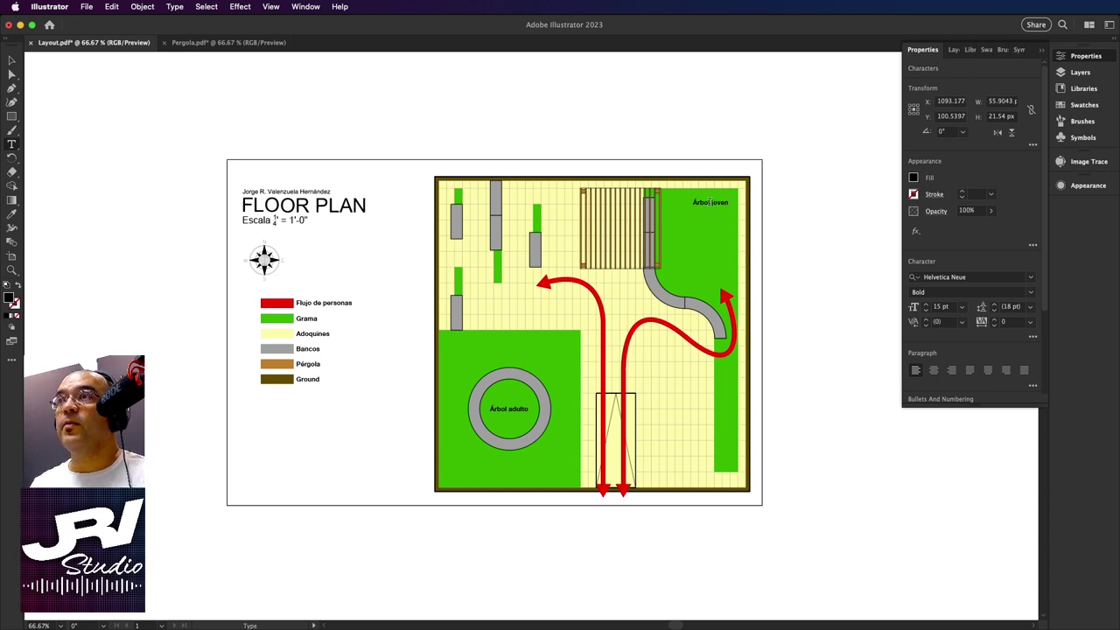
click(12, 61)
click(280, 102)
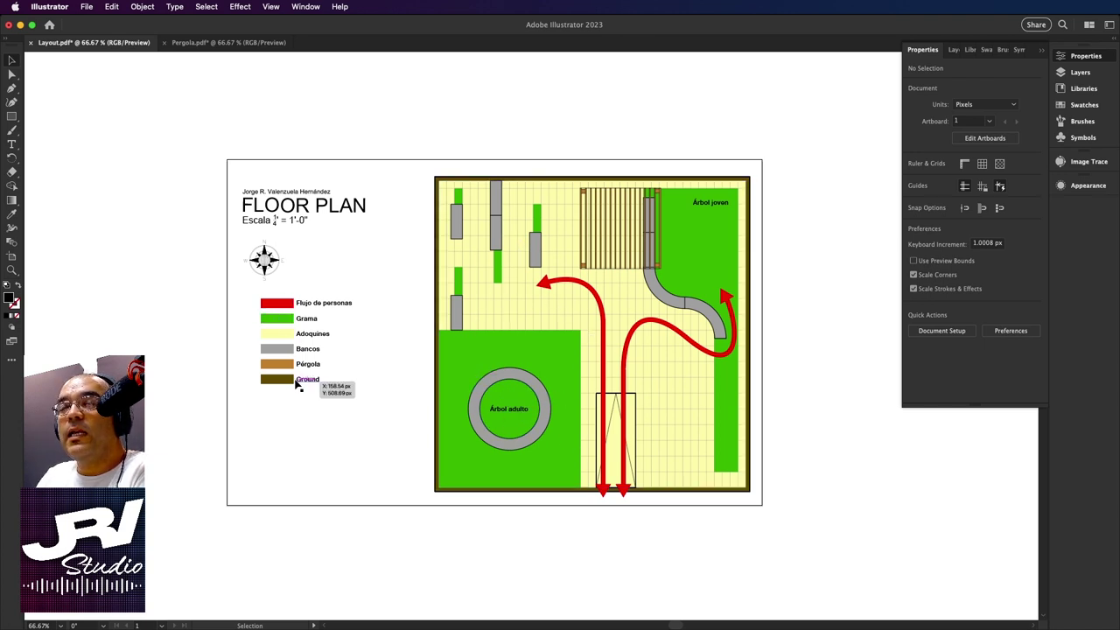
Shift the colour legend right beside the compass rose, then zoom into the floor plan.
mouse_move(248, 299)
mouse_down()
mouse_move(341, 390)
mouse_move(325, 336)
mouse_up()
click(347, 392)
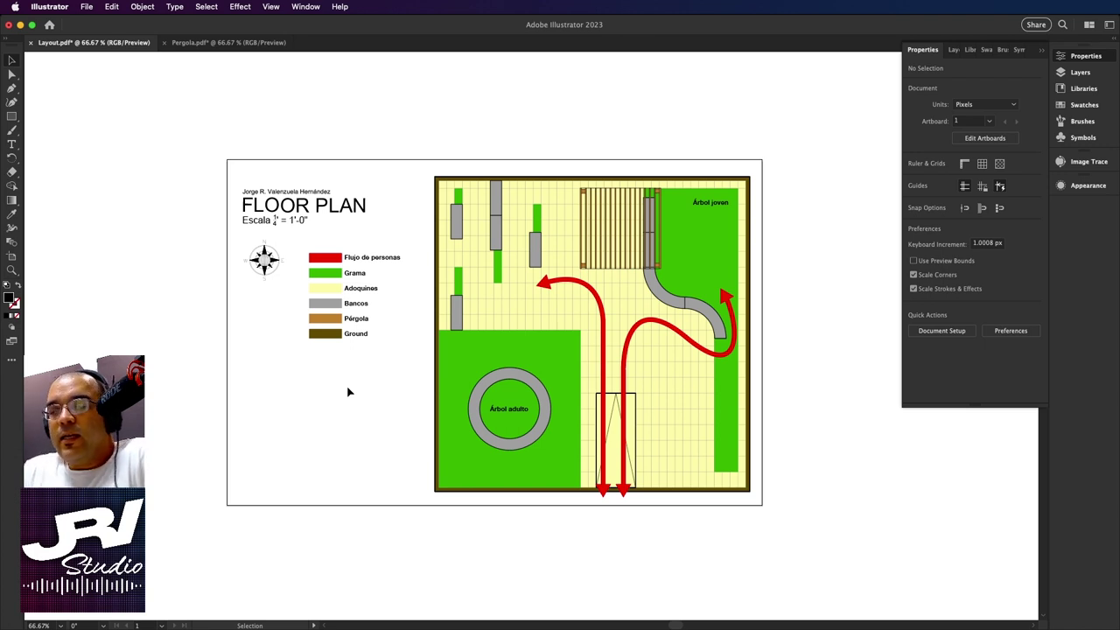
key(a)
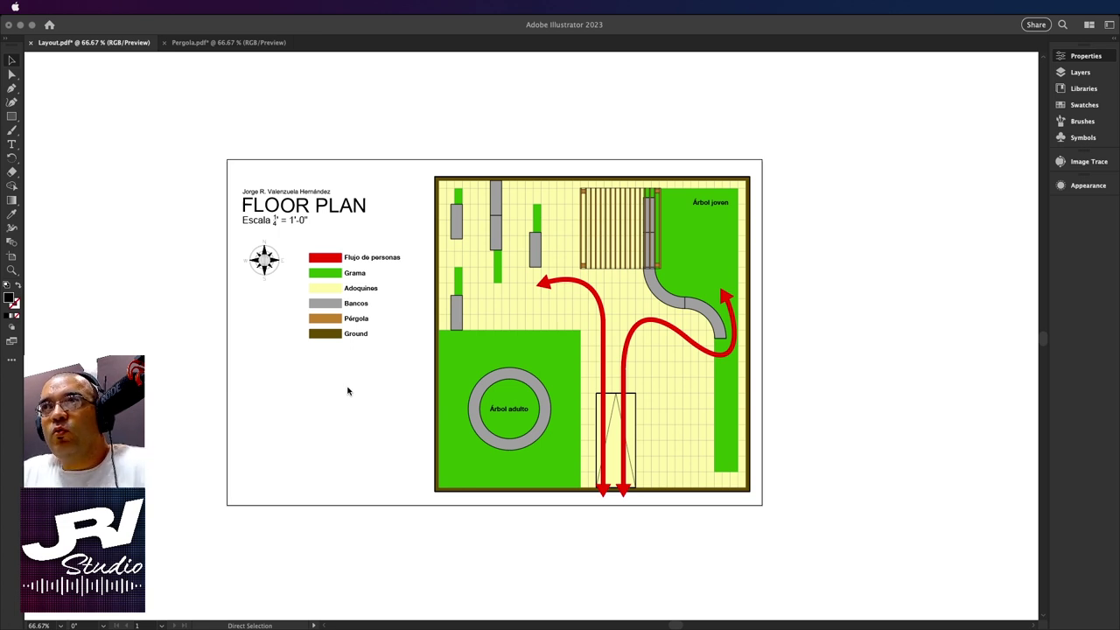
click(623, 23)
key(ctrl+plus)
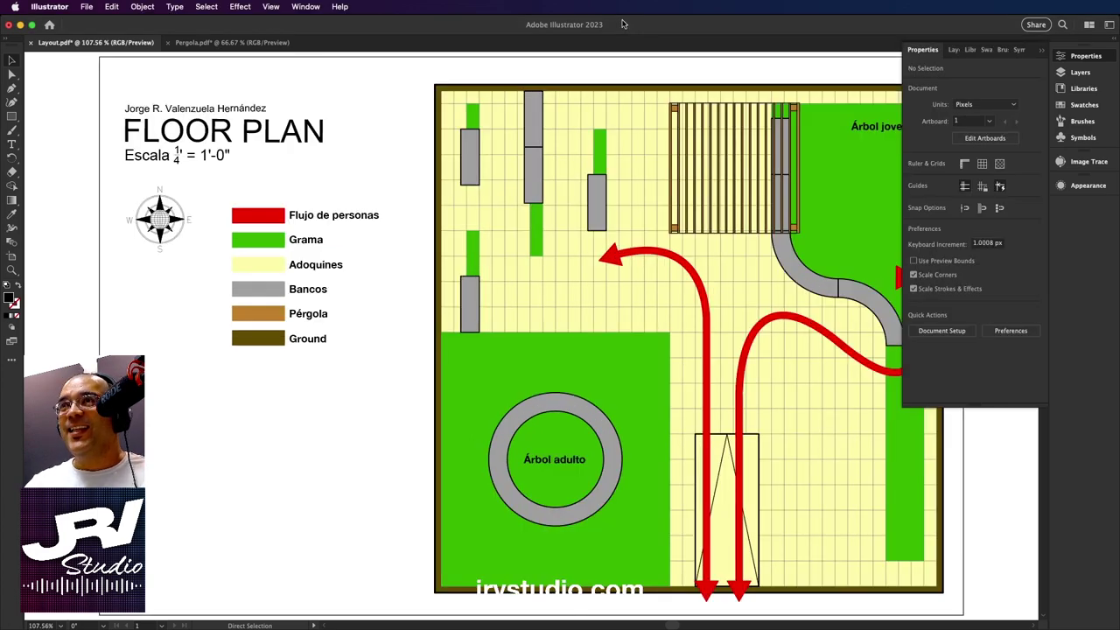